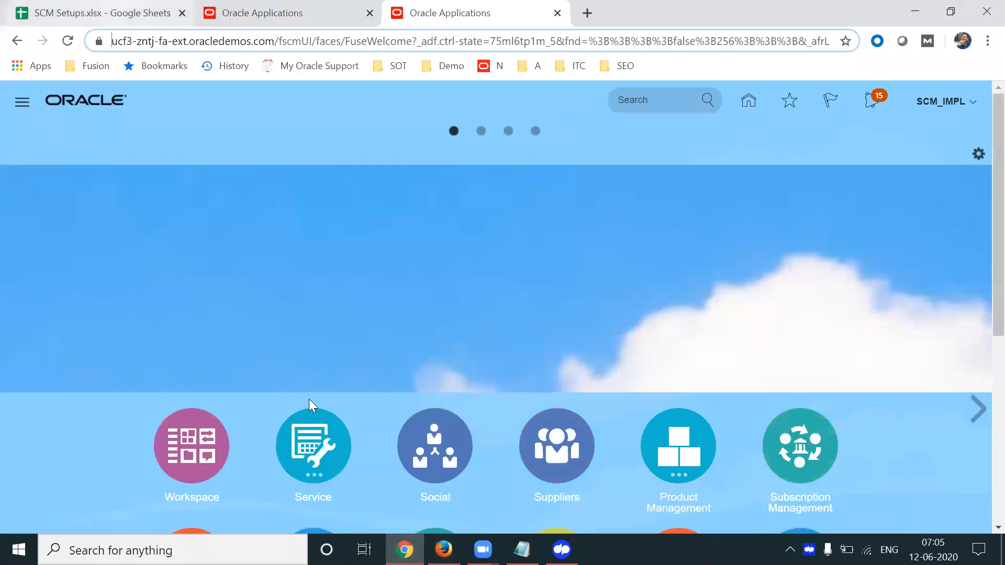
# Switch to the SCM Setups spreadsheet and page down through the Procurement Suite sheet
pyautogui.hotkey('ctrl', 'Tab')
pyautogui.press('pagedown')
pyautogui.press('pagedown')
pyautogui.press('pagedown')
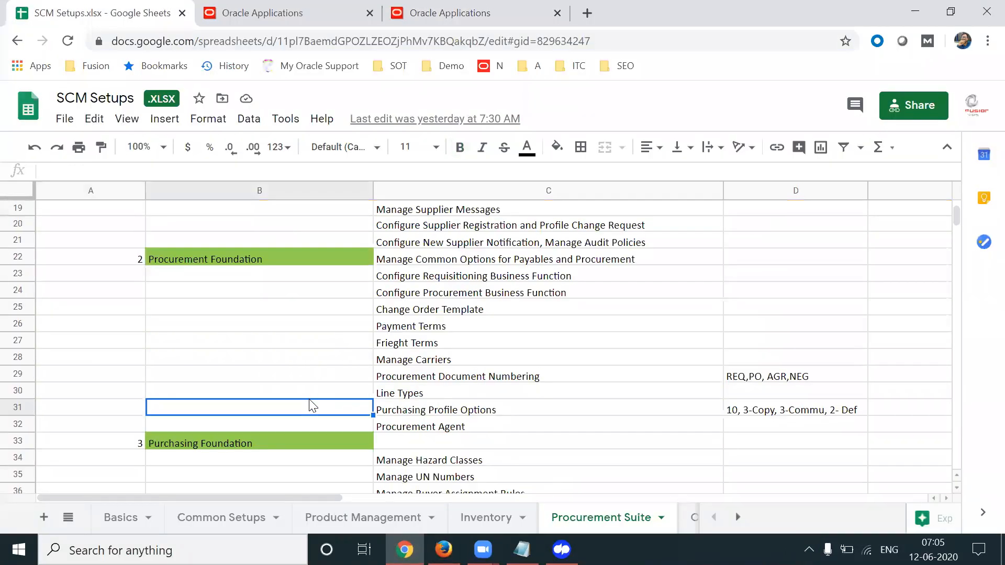
# Enter the section heading 'Supervisor Hierarchy' in empty cell B164
pyautogui.press('pagedown')
pyautogui.press('pagedown')
pyautogui.press('pagedown')
pyautogui.press('pagedown')
pyautogui.press('pagedown')
pyautogui.press('Up')
pyautogui.press('Up')
pyautogui.press('Up')
pyautogui.press('Up')
pyautogui.press('Up')
pyautogui.press('Up')
pyautogui.press('Up')
pyautogui.press('Up')
pyautogui.press('Up')
pyautogui.press('Up')
pyautogui.press('Up')
pyautogui.press('Up')
pyautogui.press('Up')
pyautogui.press('Up')
pyautogui.press('Down')
pyautogui.press('Down')
pyautogui.press('Down')
pyautogui.press('Down')
pyautogui.press('Down')
pyautogui.write('Supervi')
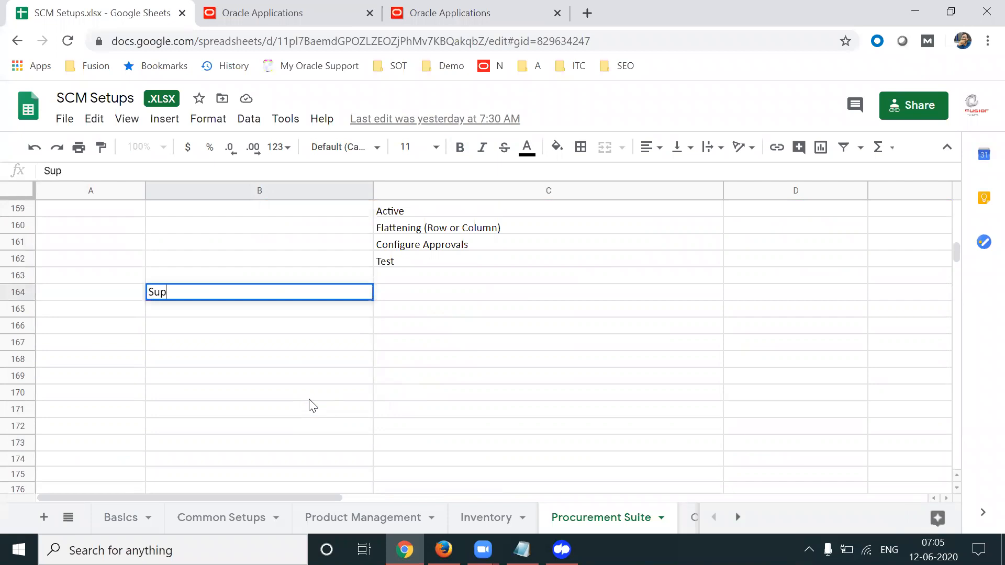
pyautogui.press('BackSpace')
pyautogui.press('BackSpace')
pyautogui.write('visor Hierar')
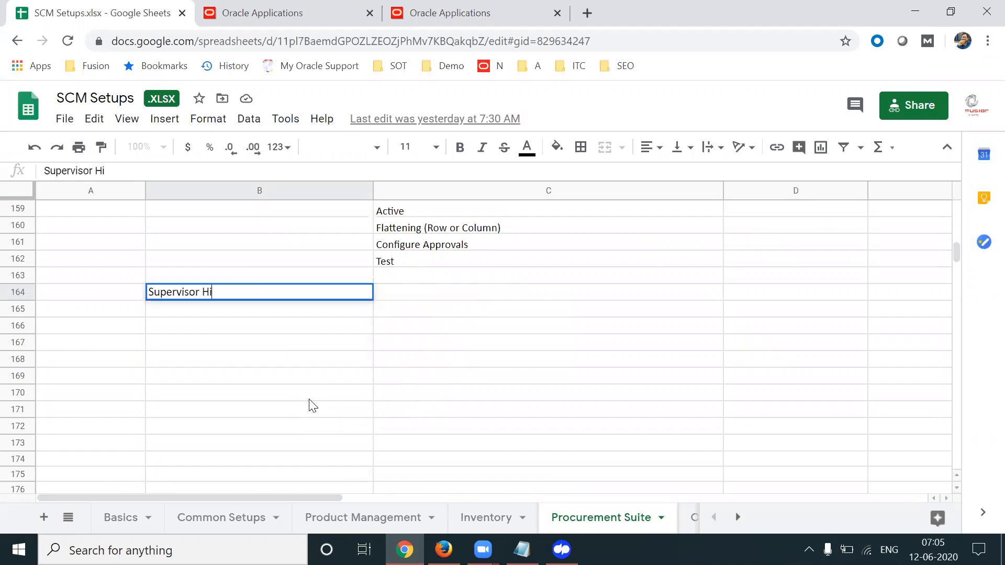
pyautogui.press('BackSpace')
pyautogui.press('BackSpace')
pyautogui.press('BackSpace')
pyautogui.write('rarchy')
pyautogui.press('Tab')
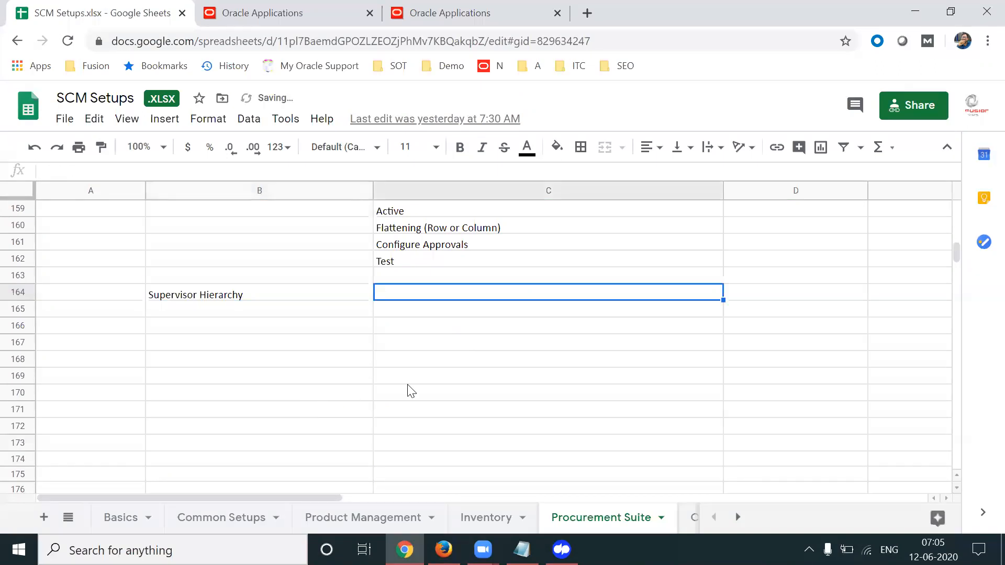
# Enter 'Create Job (Must Enter Level)' as the first step in C164
pyautogui.write('Create Job')
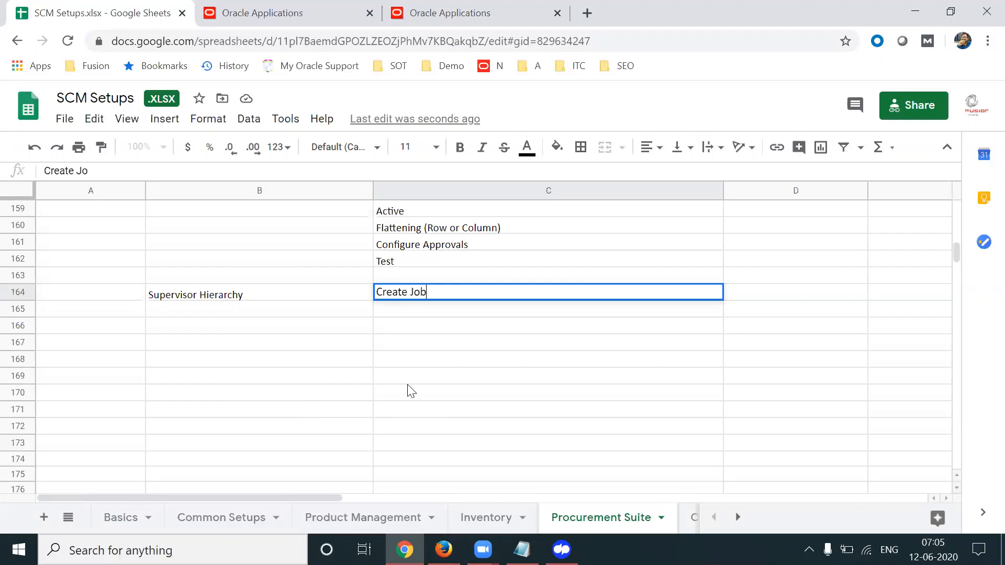
pyautogui.write(' (Must T')
pyautogui.press('BackSpace')
pyautogui.write('Enter LEve')
pyautogui.press('BackSpace')
pyautogui.press('BackSpace')
pyautogui.press('BackSpace')
pyautogui.write('evel)')
pyautogui.press('Tab')
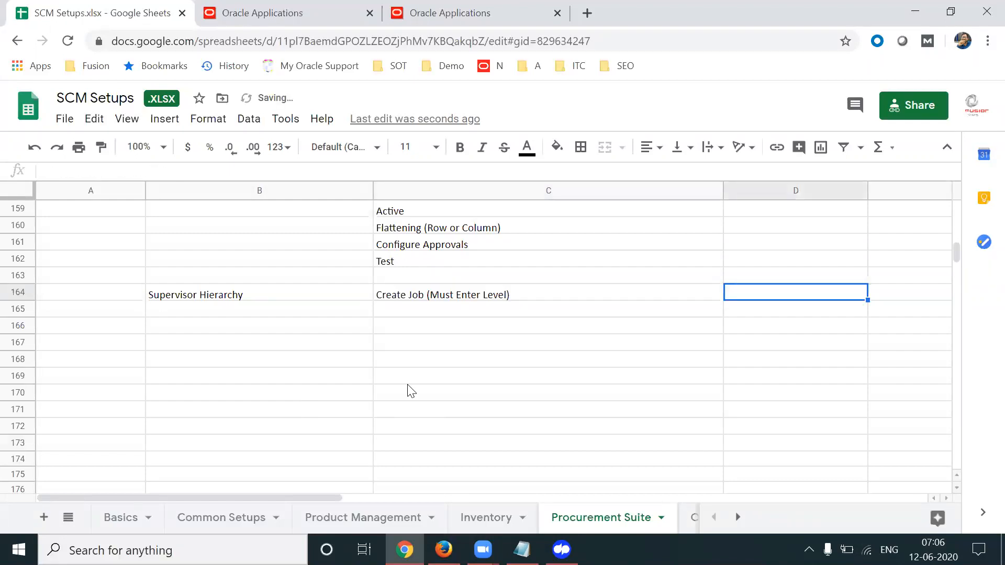
# Enter 'Create Employee and Assign Job, Manager to the employee' in C165
pyautogui.click(407, 310)
pyautogui.write('Create Employee asn')
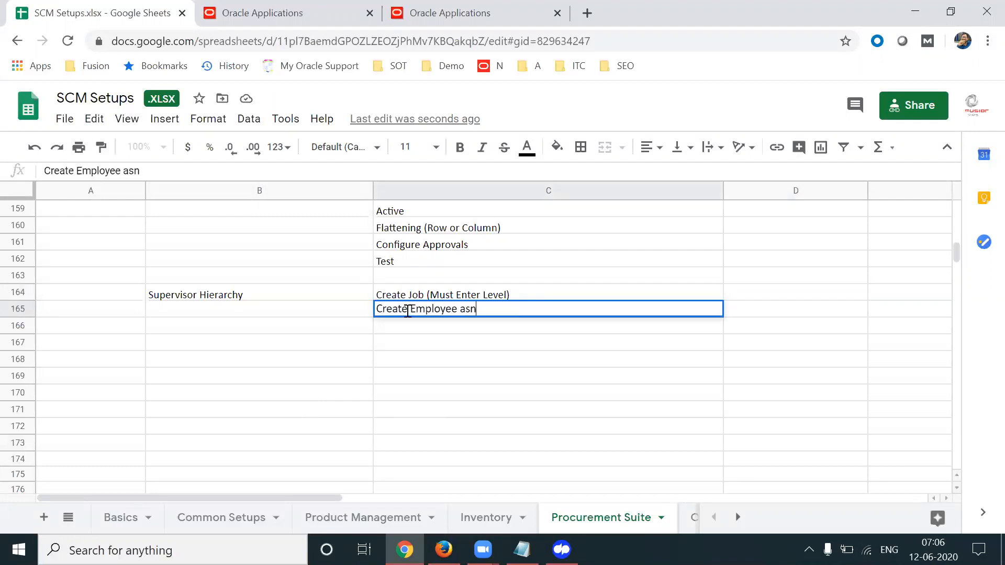
pyautogui.press('BackSpace')
pyautogui.press('BackSpace')
pyautogui.write('nd Ass')
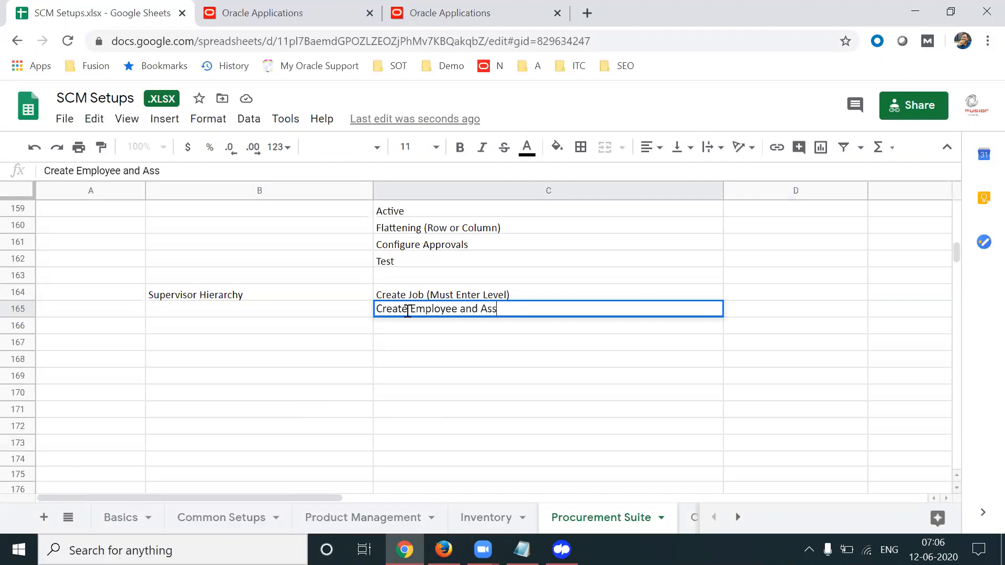
pyautogui.write('ign Job, Manager to the mepl')
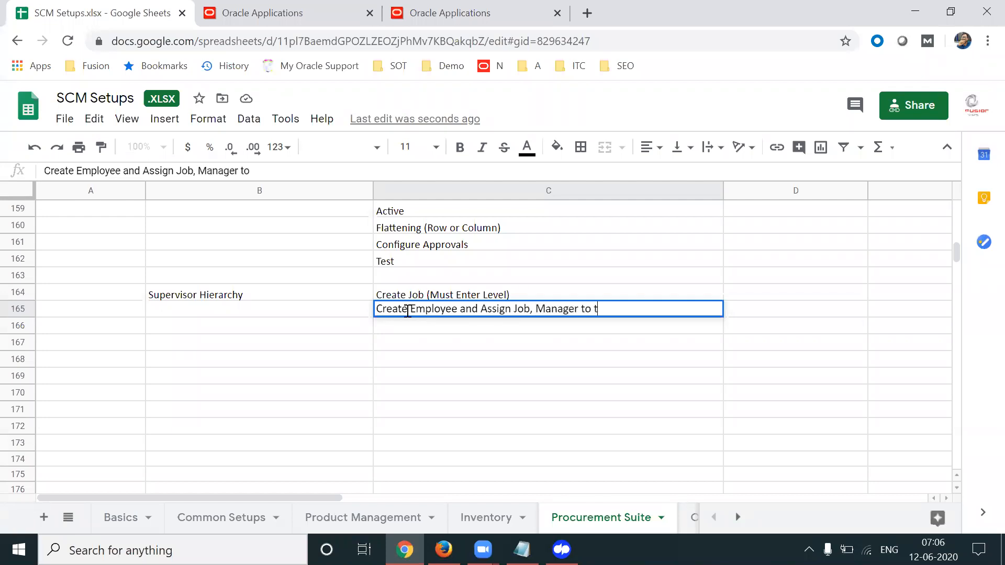
pyautogui.press('BackSpace')
pyautogui.press('BackSpace')
pyautogui.press('BackSpace')
pyautogui.press('BackSpace')
pyautogui.write('employee')
pyautogui.press('Tab')
pyautogui.click(408, 313)
# Enter 'Configure Approval Rules Based on Matrix provided on the top' in C166
pyautogui.click(444, 328)
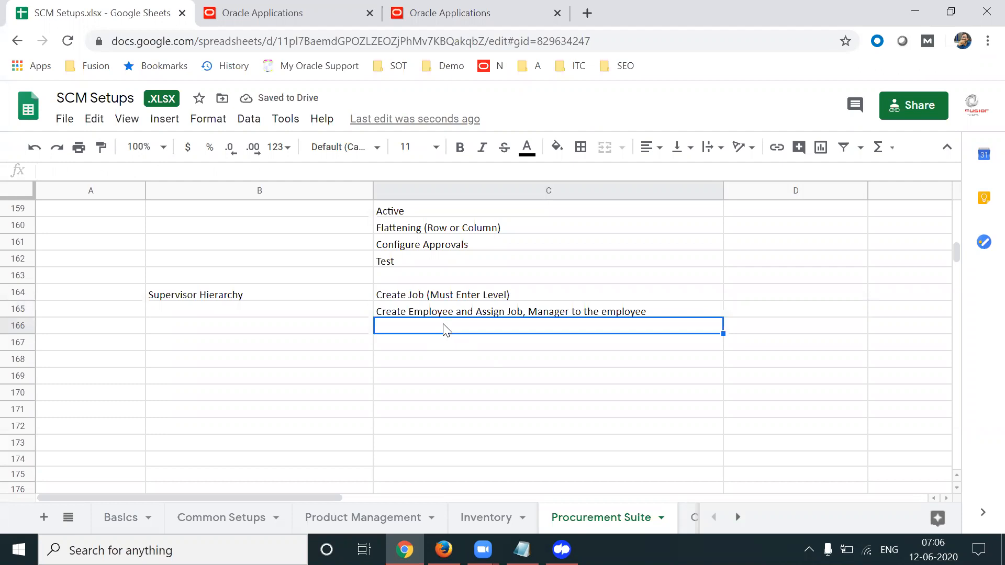
pyautogui.write('C')
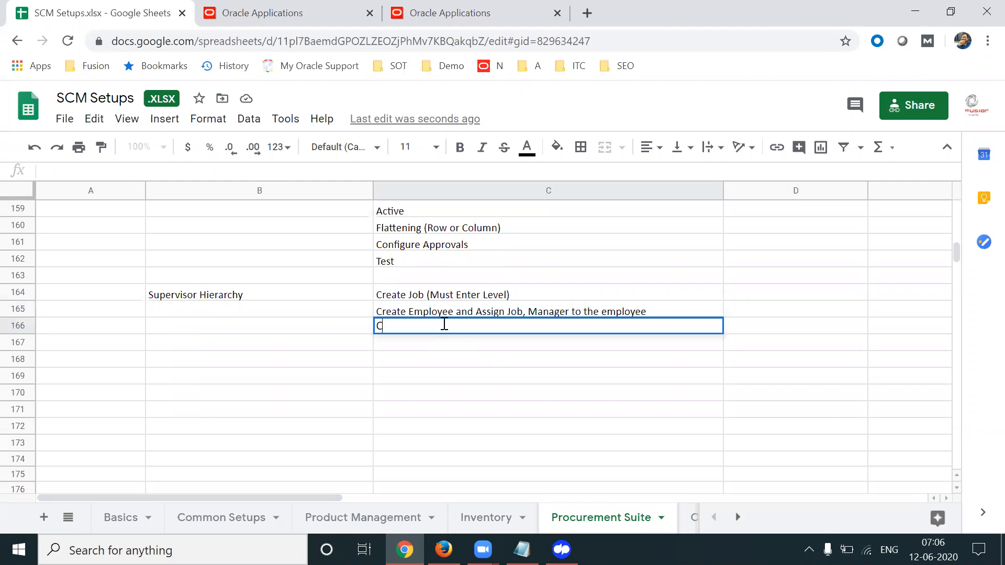
pyautogui.write('onfigure Approval /')
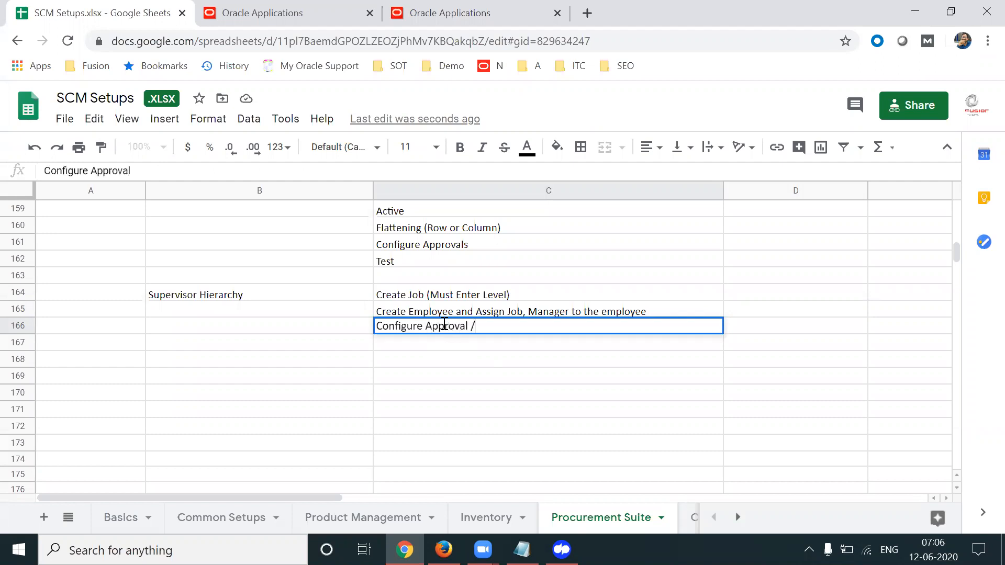
pyautogui.press('BackSpace')
pyautogui.write('Rules')
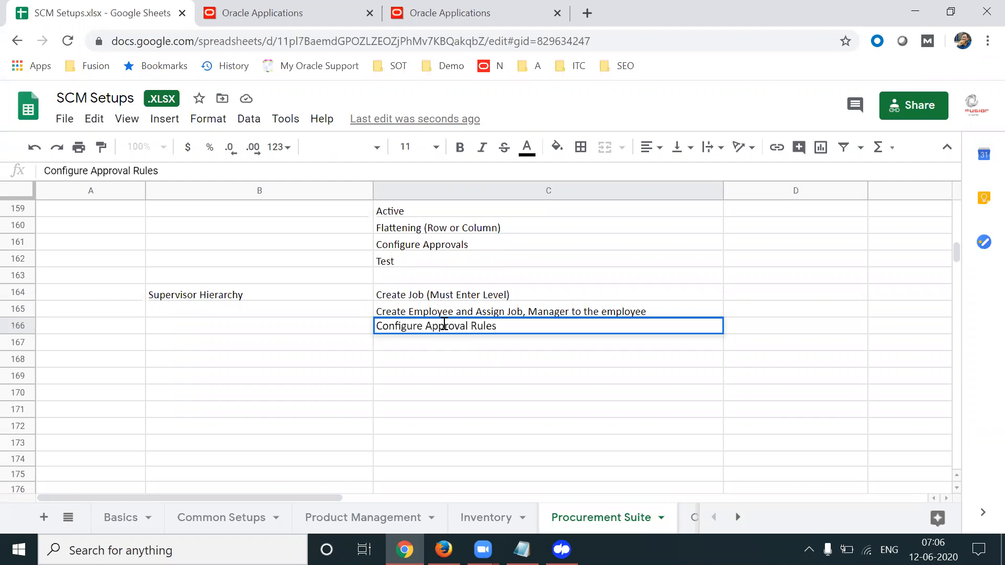
pyautogui.write(' Based on Matri')
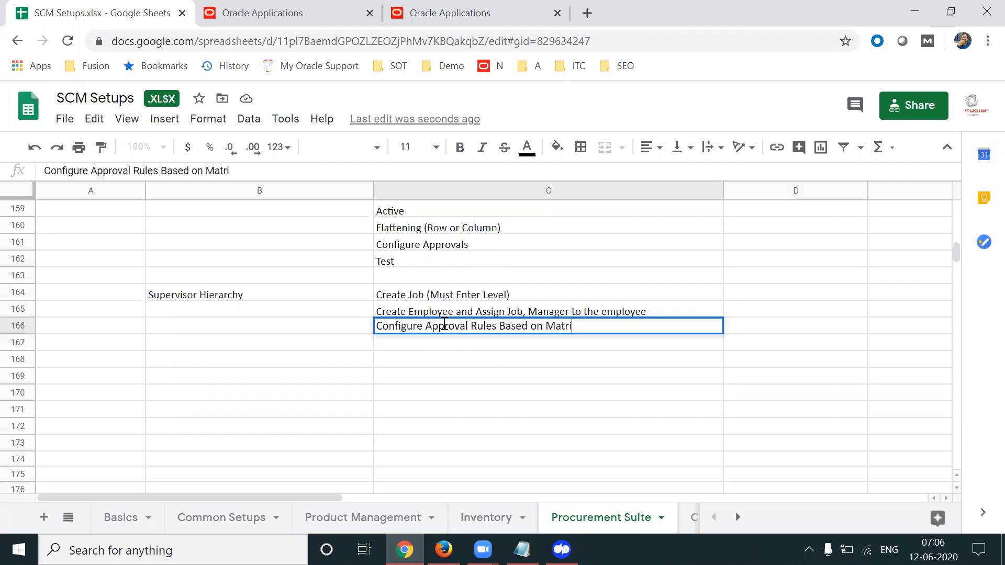
pyautogui.write('x provided on the top')
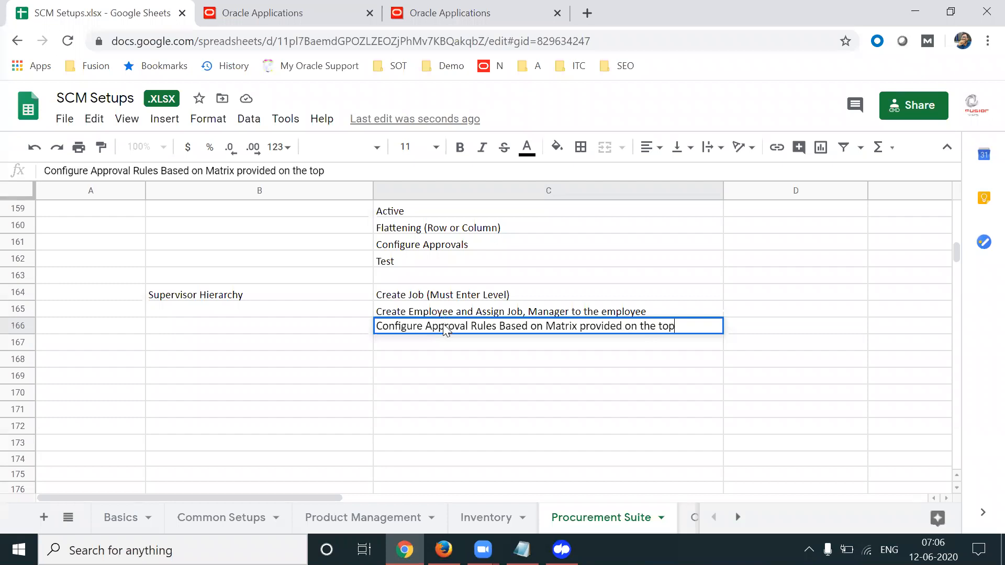
pyautogui.press('Tab')
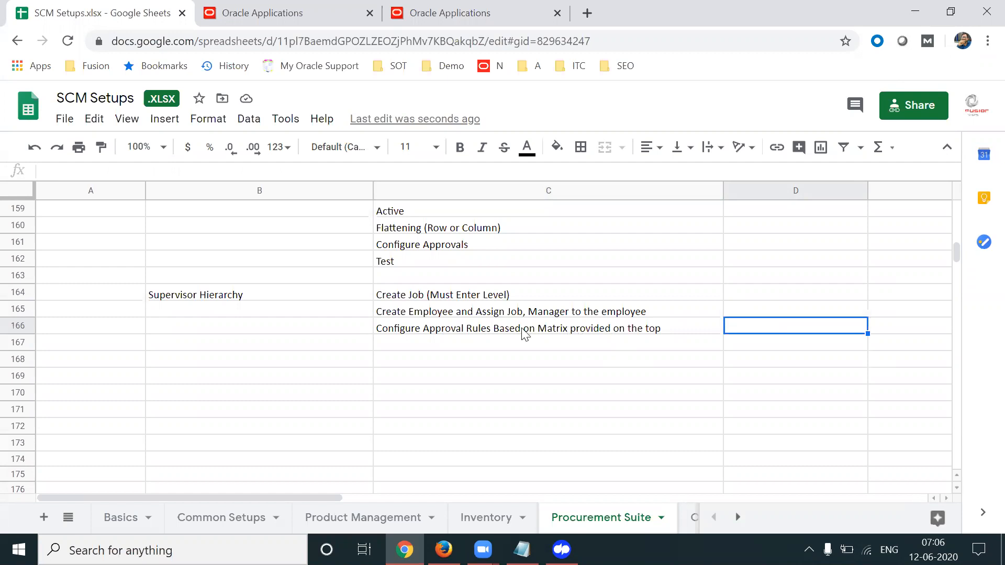
# Change the last word of C166 from 'top' to 'Middle'
pyautogui.click(635, 328)
pyautogui.doubleClick(671, 327)
pyautogui.press('BackSpace')
pyautogui.press('BackSpace')
pyautogui.press('BackSpace')
pyautogui.write('Middle')
pyautogui.press('Tab')
pyautogui.click(677, 330)
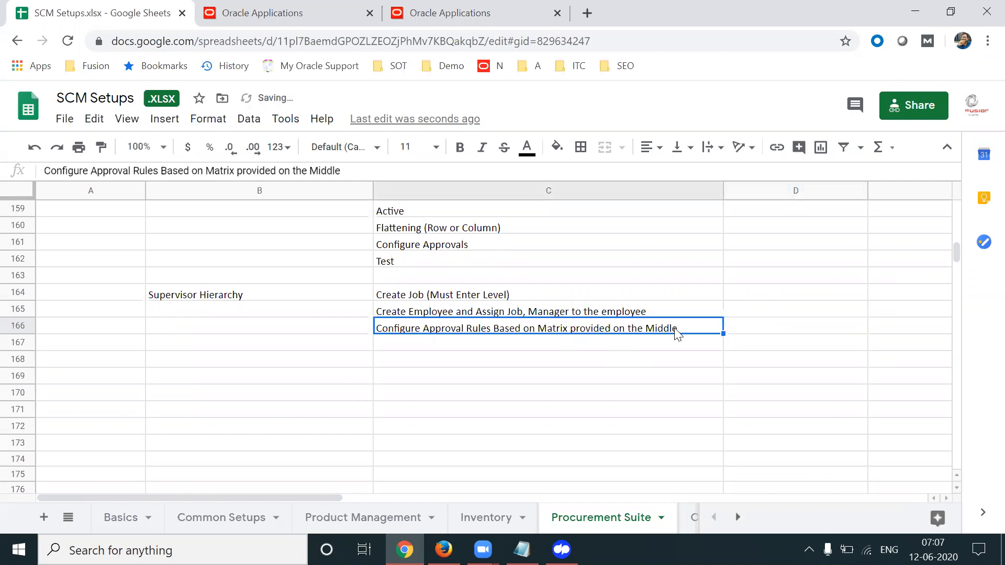
# Add 'Create Transactions/Documents' in C167 and 'Verify Approval List' in C168
pyautogui.click(554, 345)
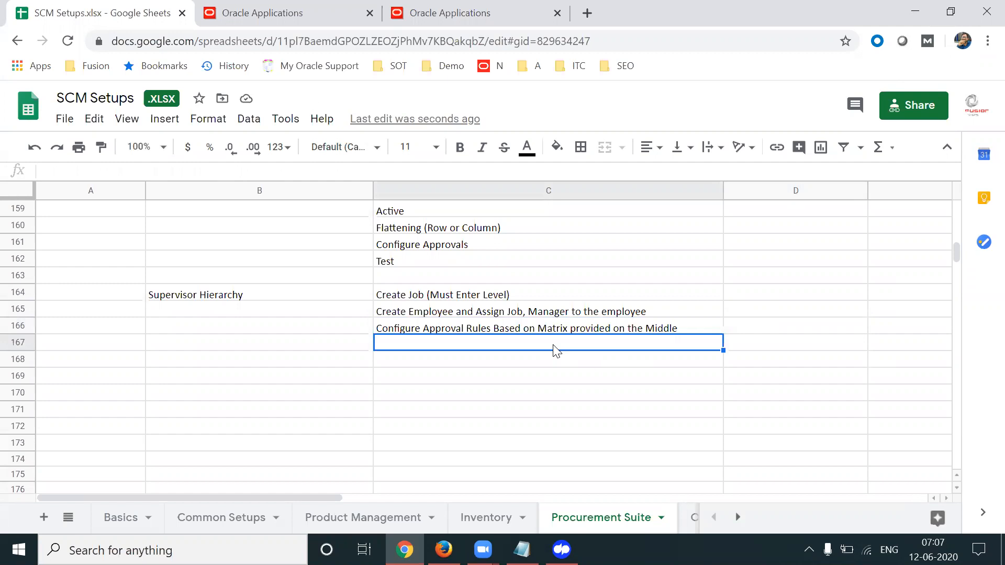
pyautogui.write('Create T')
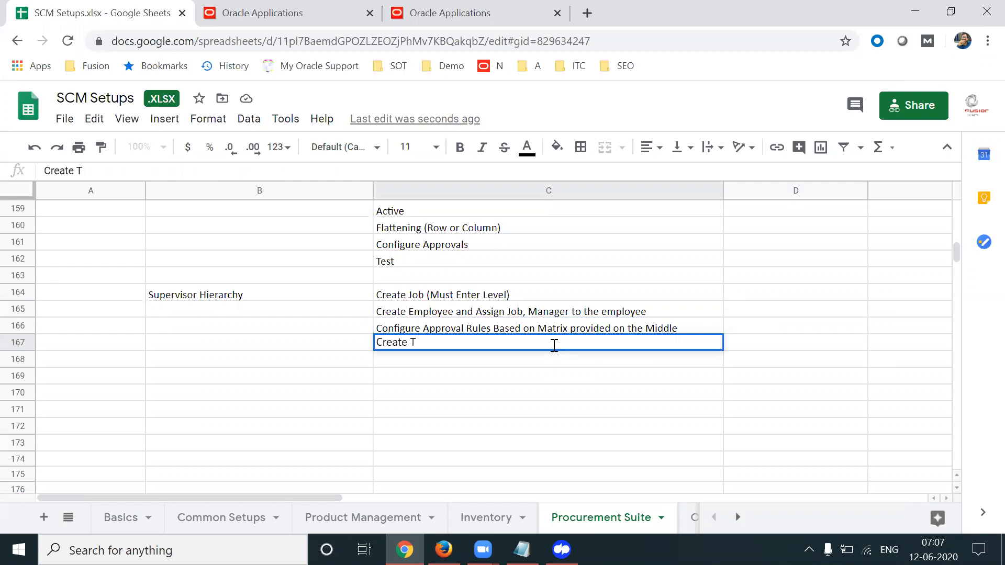
pyautogui.write('ransactions')
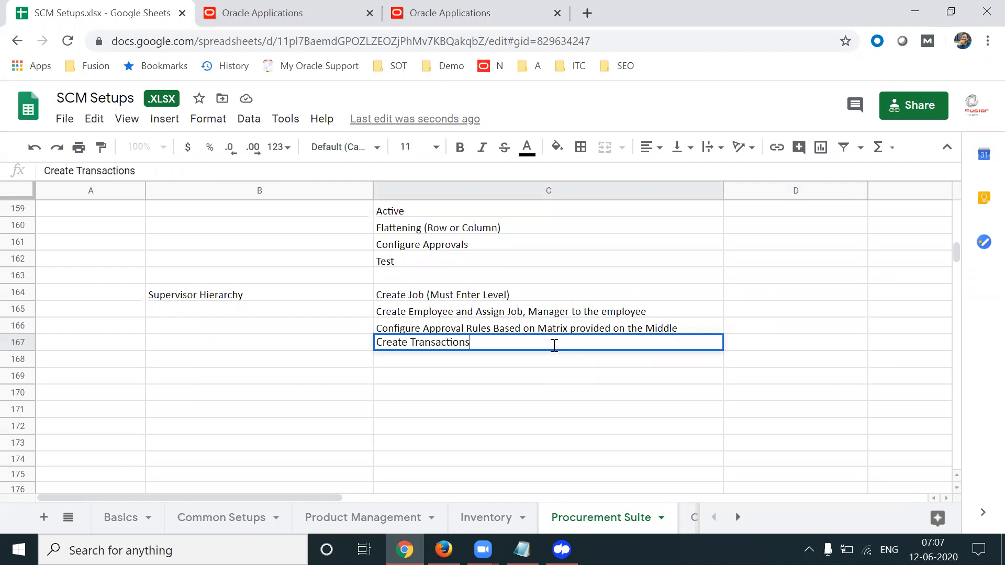
pyautogui.write('/Documents')
pyautogui.click(510, 365)
pyautogui.write('Verify Ap')
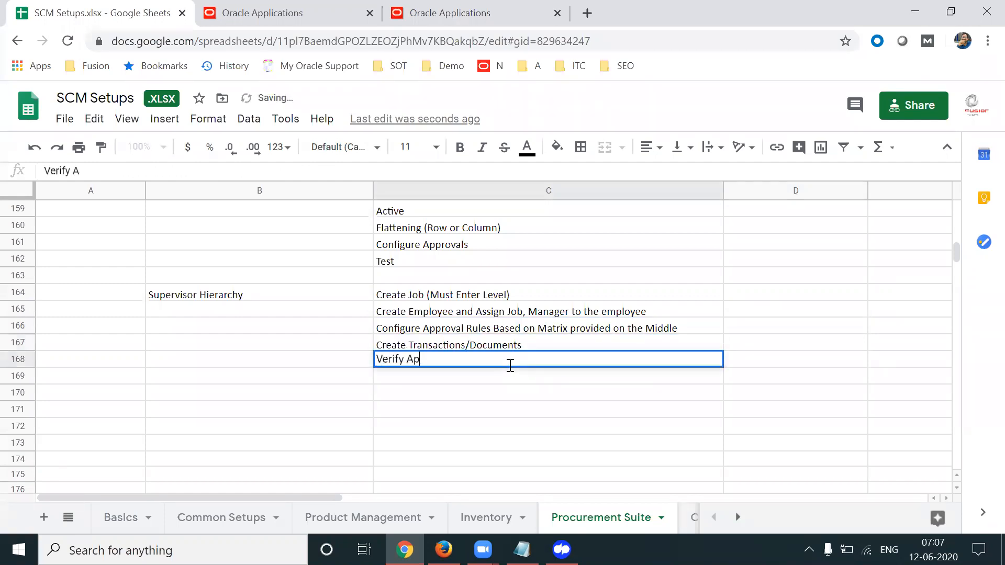
pyautogui.write('proval L')
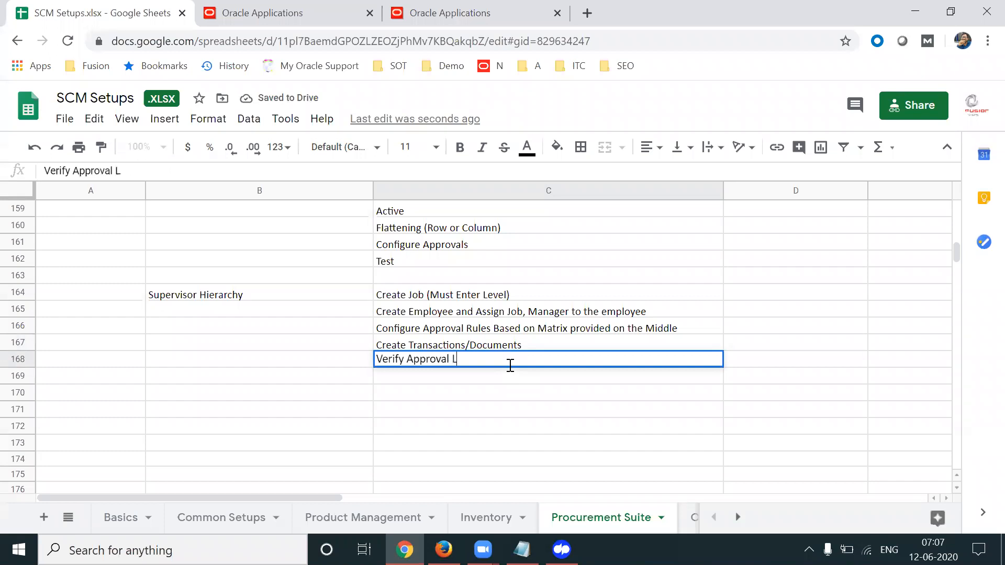
pyautogui.write('ist a')
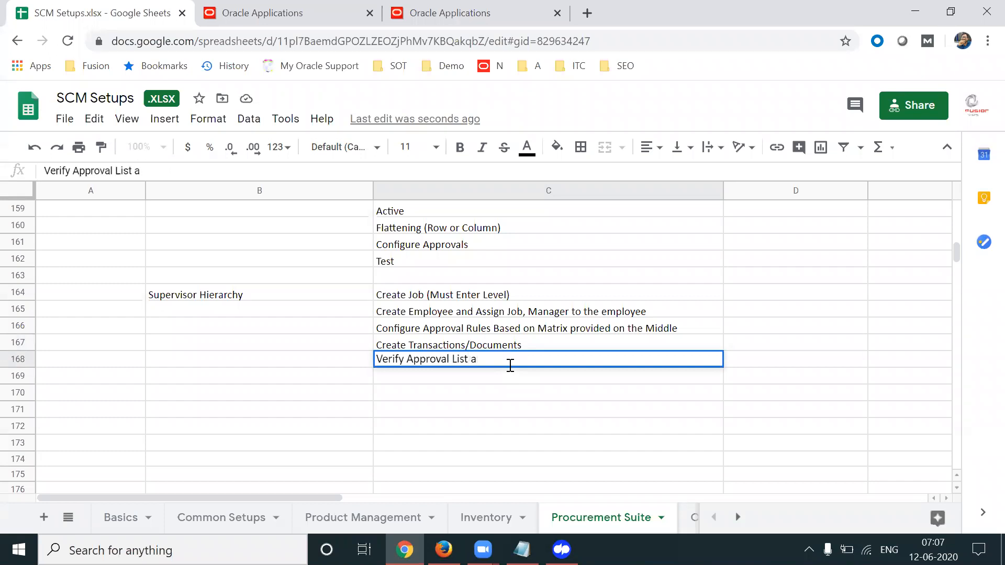
pyautogui.press('BackSpace')
pyautogui.press('Tab')
# Enter 'Verify Approval Notifications & Approve it.' in C169
pyautogui.click(476, 379)
pyautogui.write('Verif ')
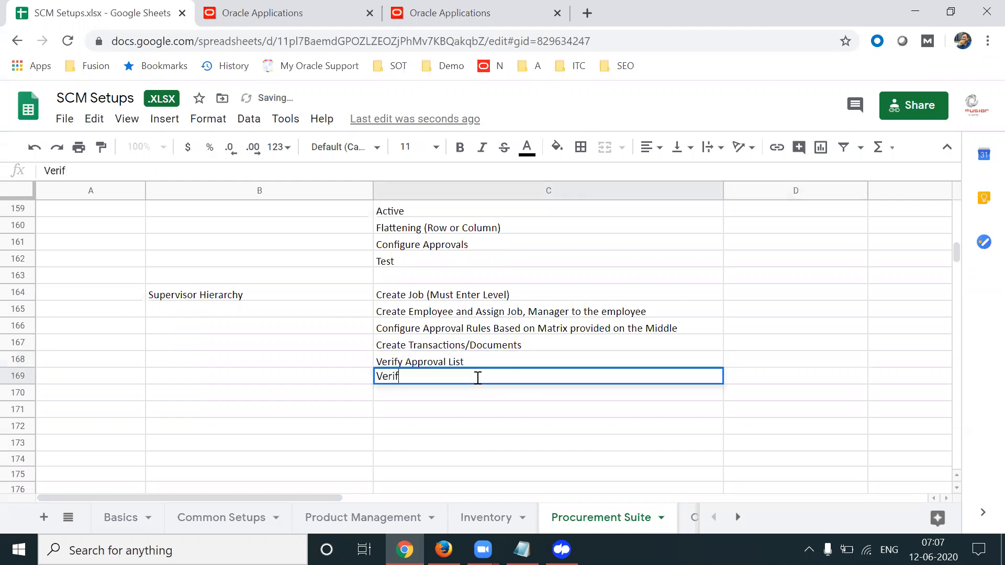
pyautogui.write('y Ni')
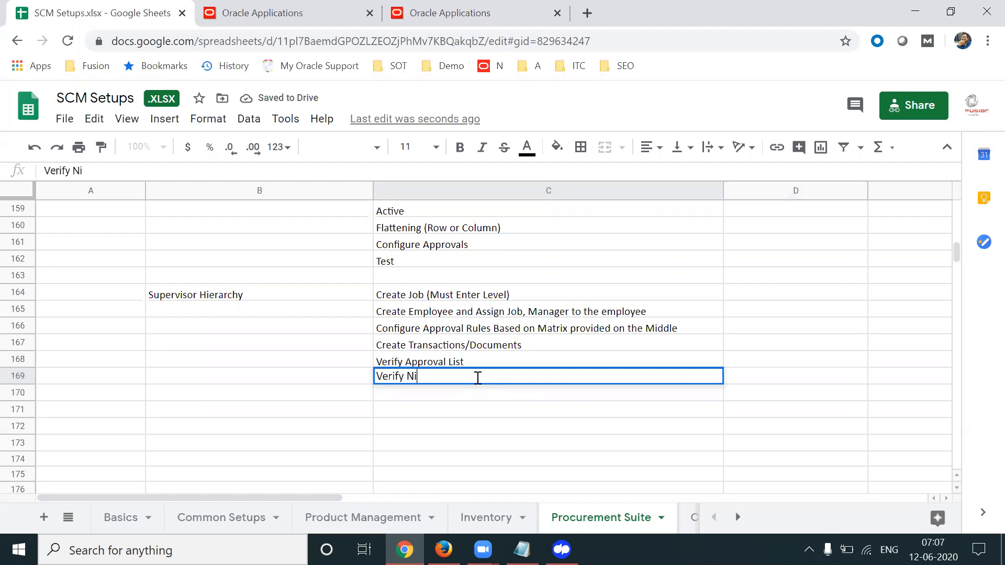
pyautogui.press('BackSpace')
pyautogui.write('otifications')
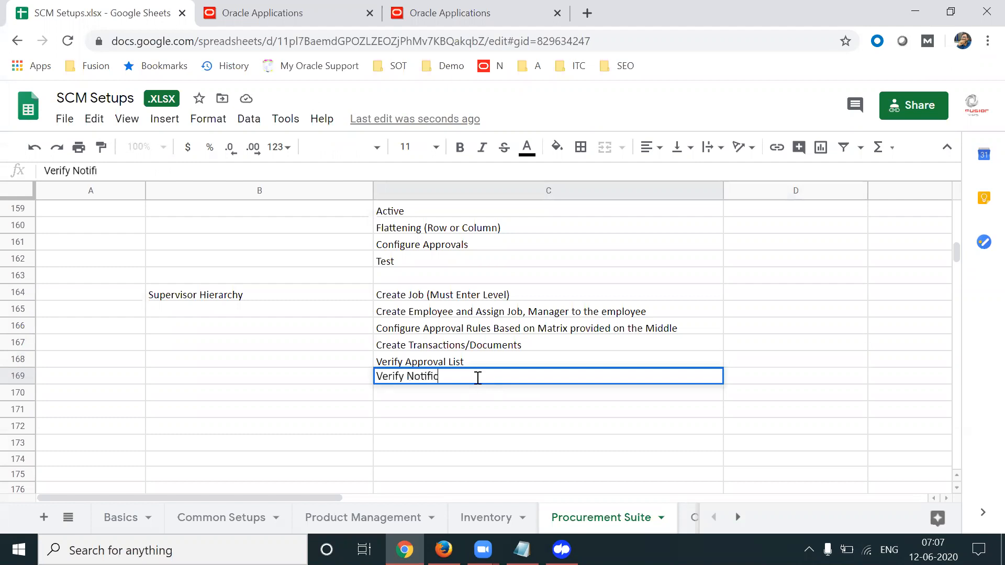
pyautogui.moveTo(407, 376); pyautogui.dragTo(411, 373)
pyautogui.click(412, 375)
pyautogui.write('Approval ')
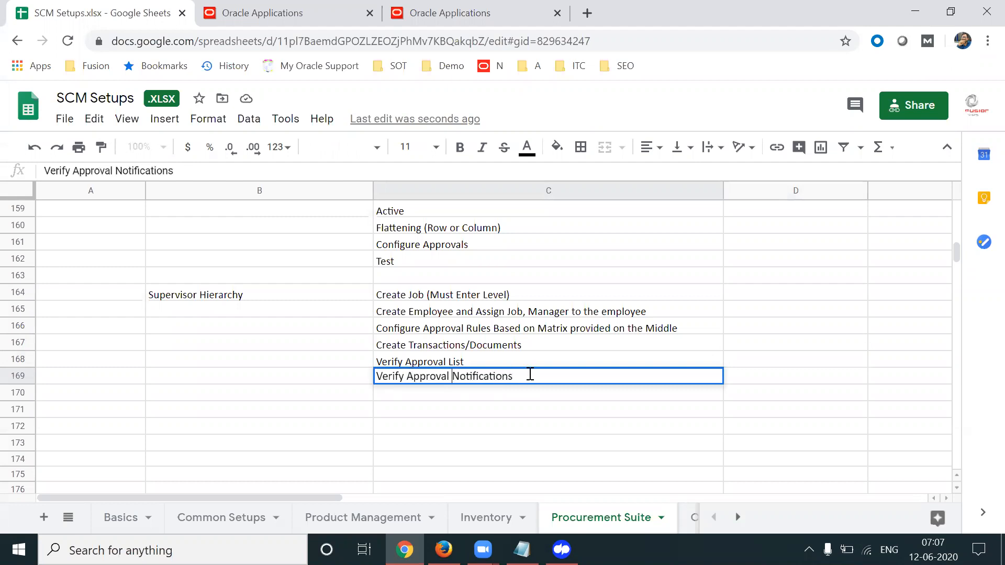
pyautogui.write(' & Approve Thi')
pyautogui.press('BackSpace')
pyautogui.press('BackSpace')
pyautogui.press('BackSpace')
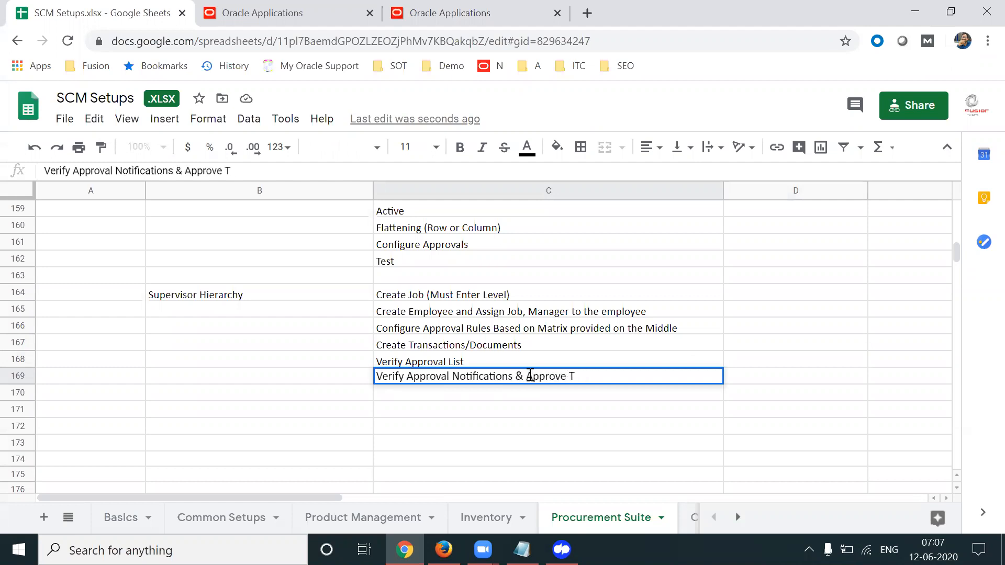
pyautogui.write('it.')
pyautogui.press('Return')
pyautogui.press('Up')
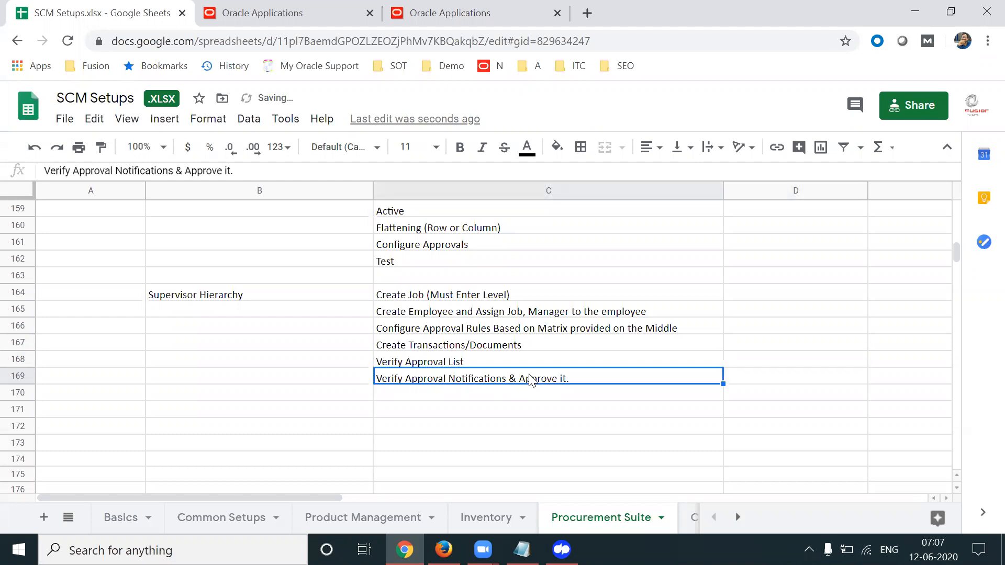
pyautogui.press('Up')
pyautogui.press('Up')
pyautogui.press('Up')
pyautogui.press('Up')
pyautogui.press('Up')
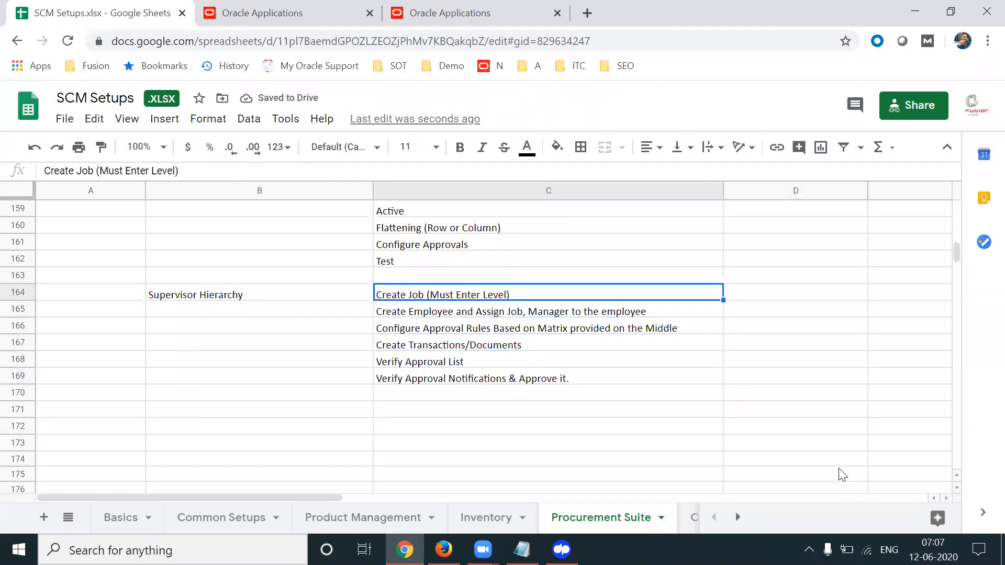
pyautogui.press('Down')
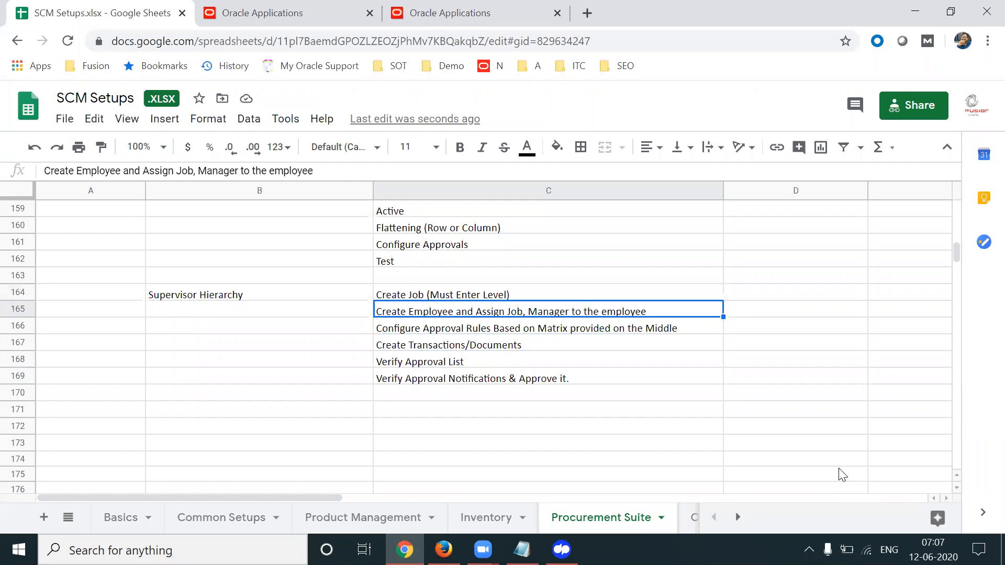
pyautogui.press('Up')
pyautogui.press('Down')
pyautogui.press('Up')
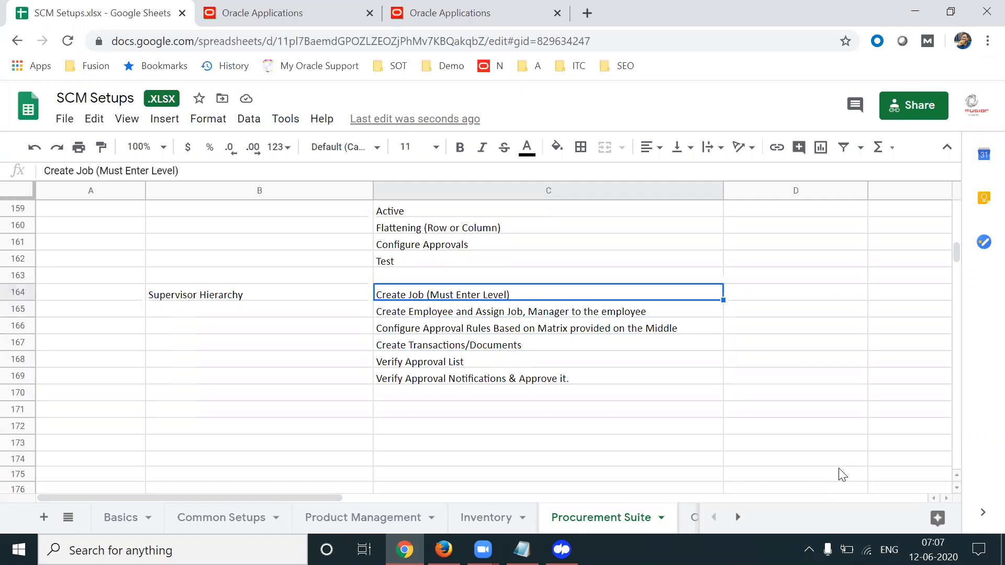
pyautogui.press('Down')
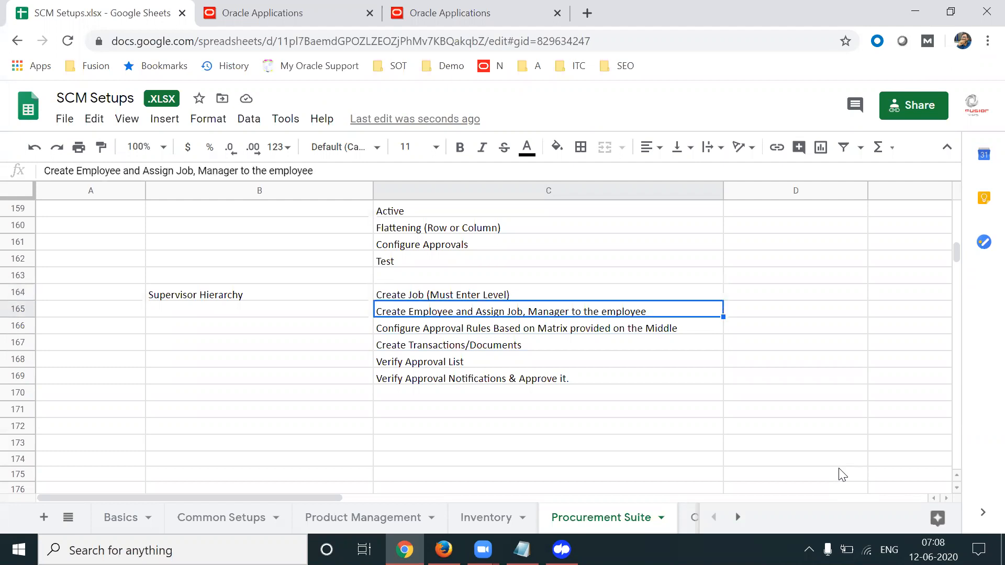
pyautogui.click(981, 1)
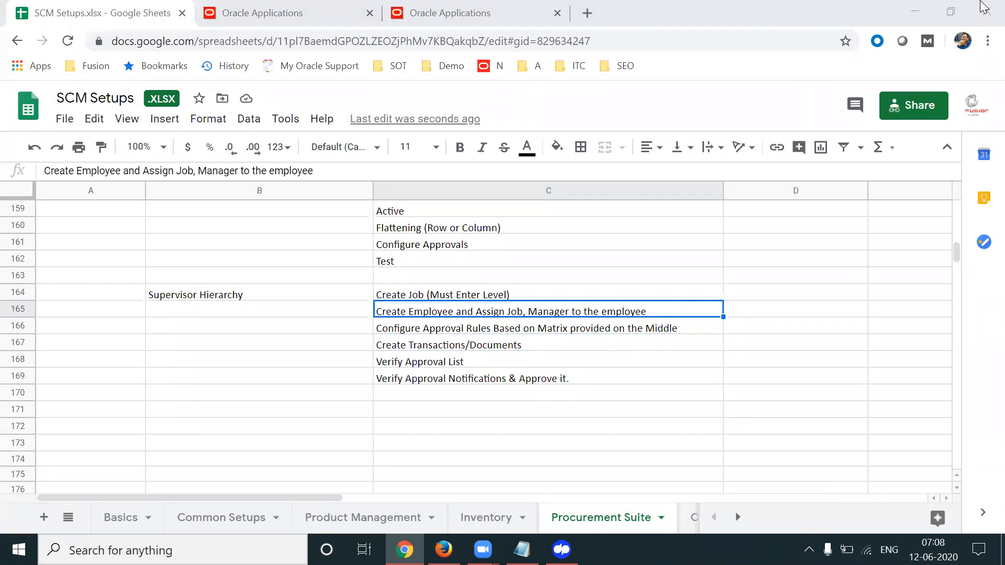
pyautogui.click(780, 314)
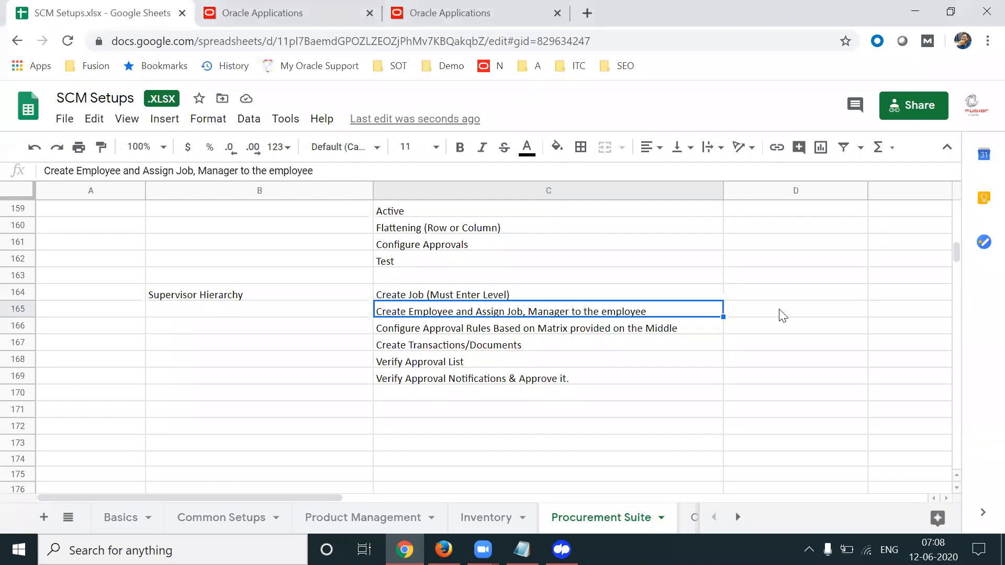
# Enter 'Consultant' in D167 and 'Manager' in D166
pyautogui.press('Right')
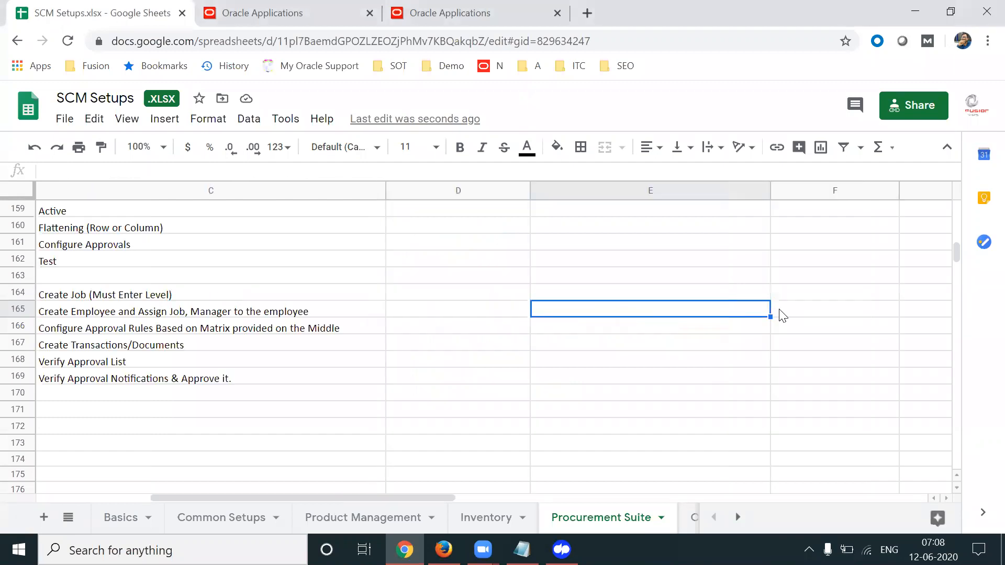
pyautogui.press('Left')
pyautogui.click(607, 316)
pyautogui.click(578, 348)
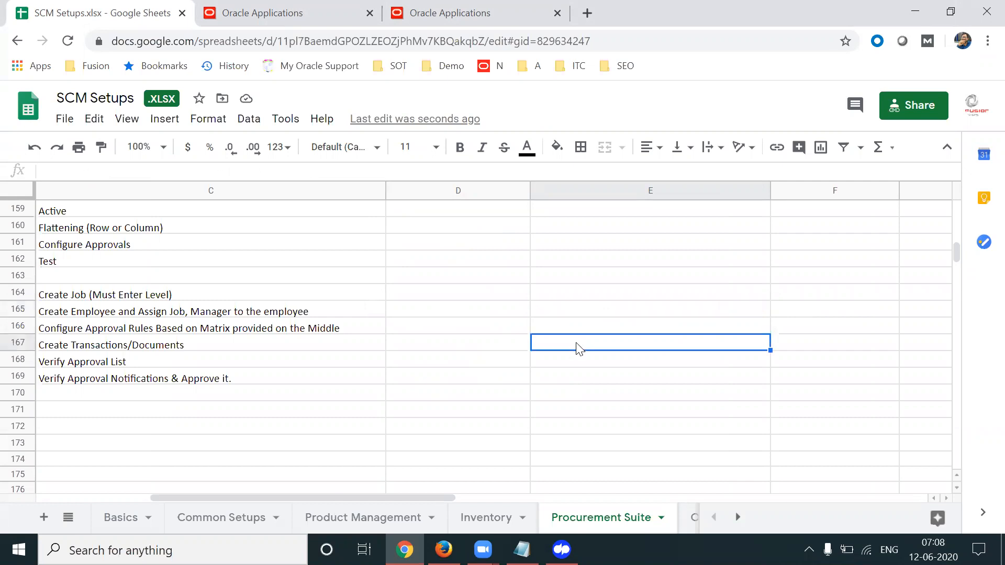
pyautogui.click(464, 343)
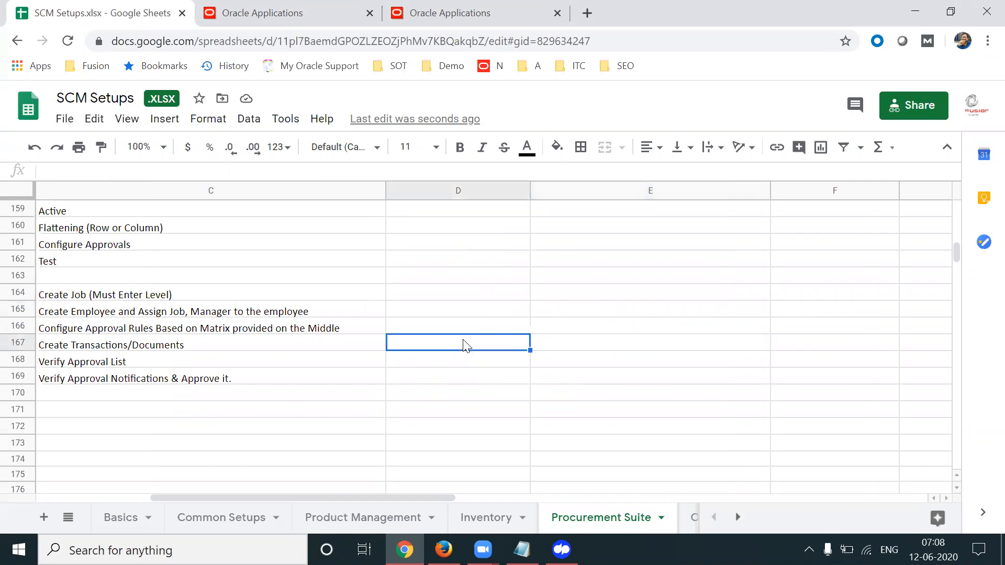
pyautogui.write('Ma')
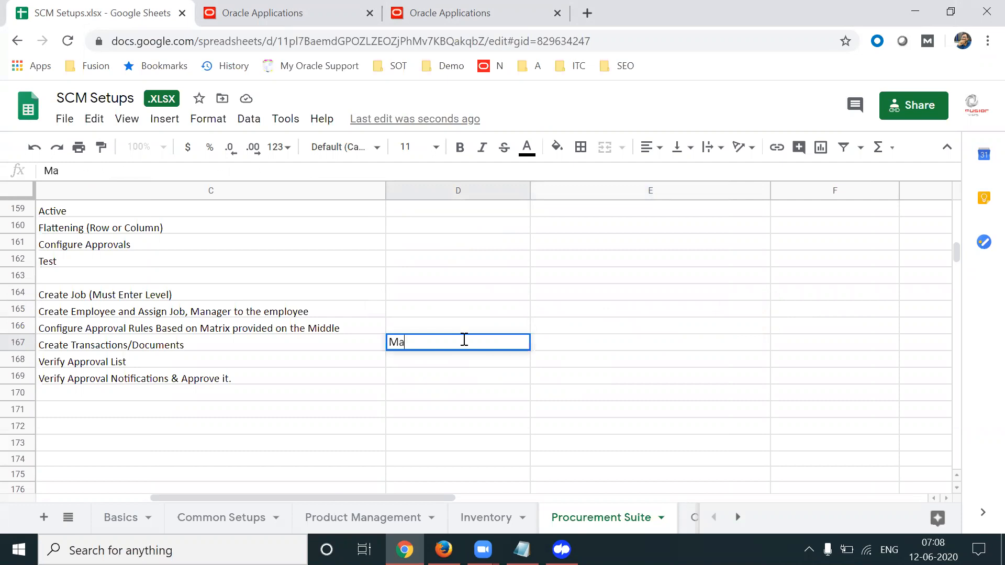
pyautogui.press('Escape')
pyautogui.write('Consultant')
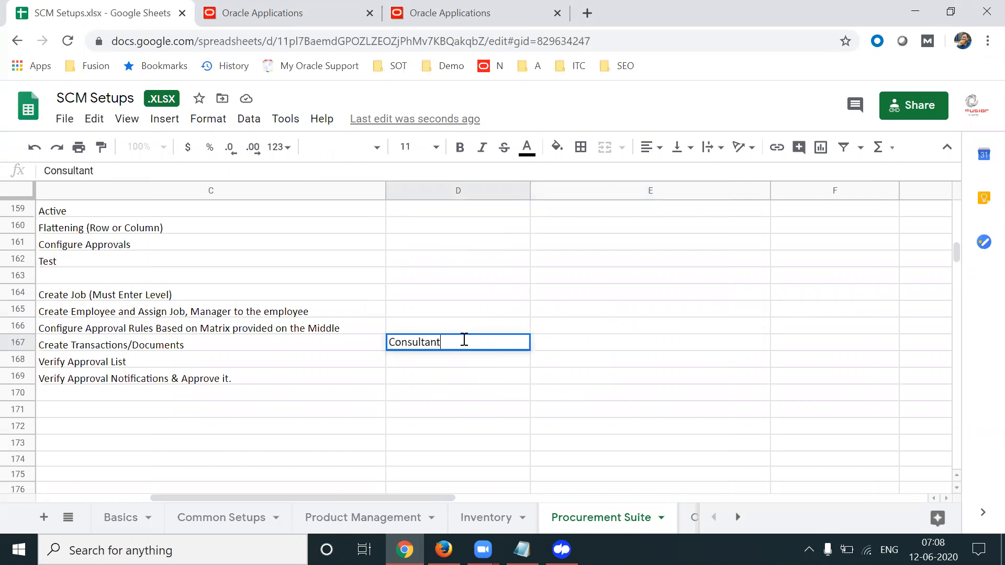
pyautogui.press('Tab')
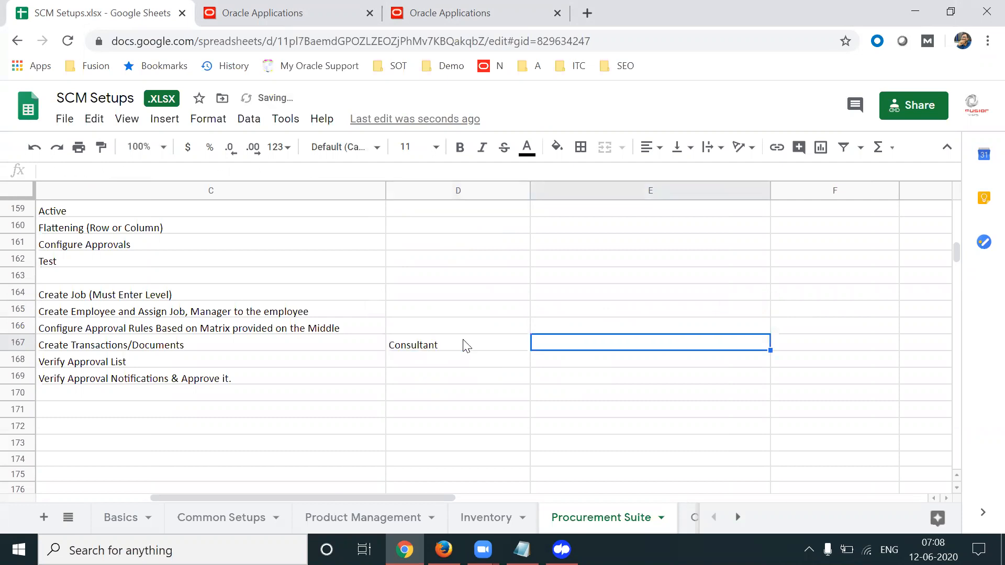
pyautogui.click(433, 322)
pyautogui.write('MAnag')
pyautogui.press('BackSpace')
pyautogui.press('BackSpace')
pyautogui.press('BackSpace')
pyautogui.press('BackSpace')
pyautogui.write('anager')
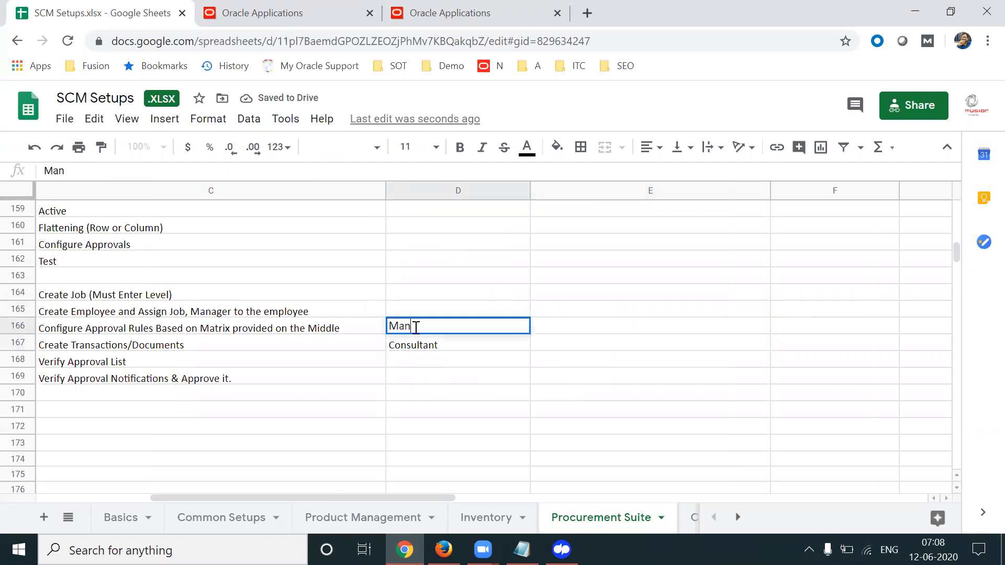
pyautogui.press('Tab')
# Append levels so the entries read 'Consultant - 10' and 'Manager - 20'
pyautogui.click(541, 346)
pyautogui.click(478, 353)
pyautogui.click(460, 330)
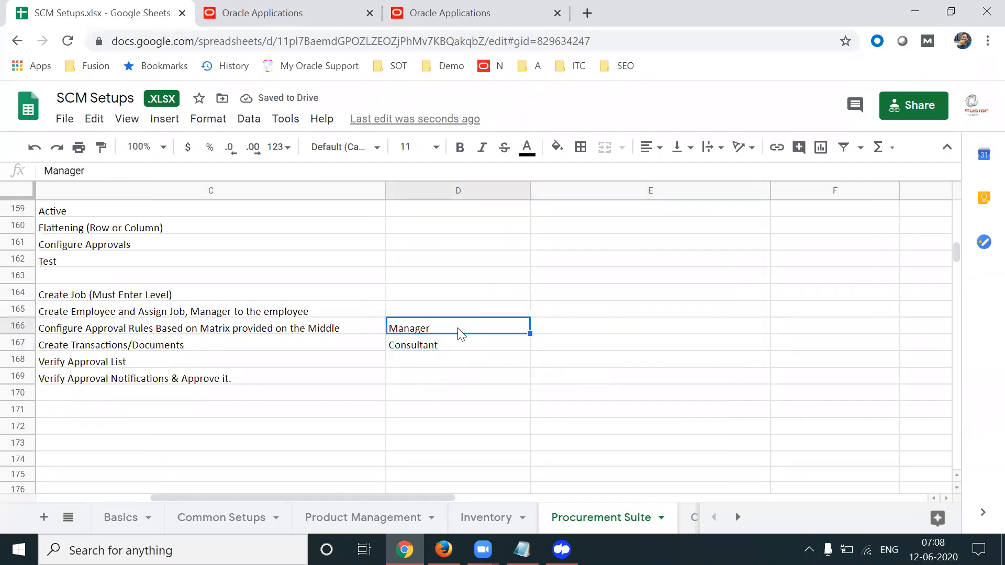
pyautogui.doubleClick(452, 346)
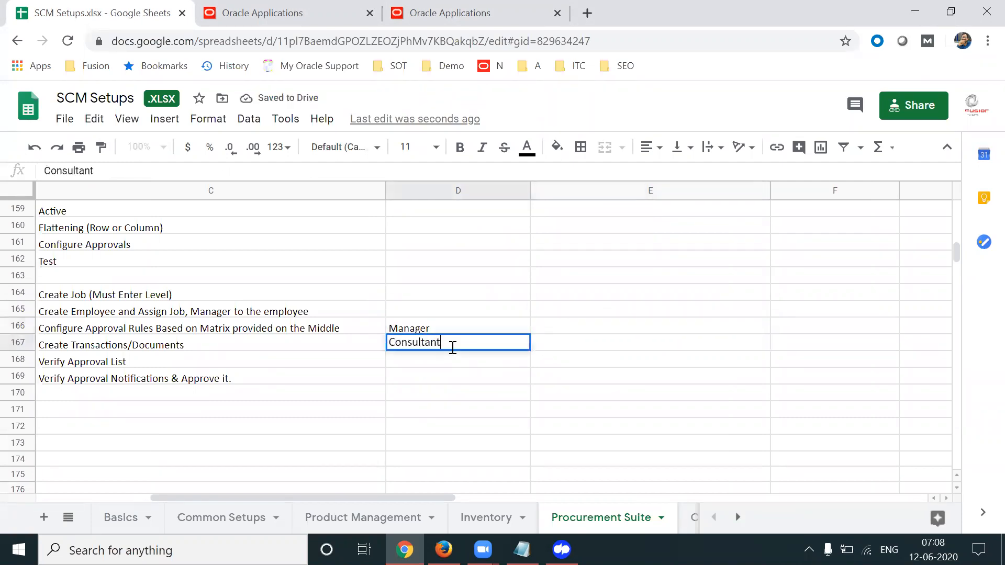
pyautogui.write('- 10')
pyautogui.doubleClick(450, 323)
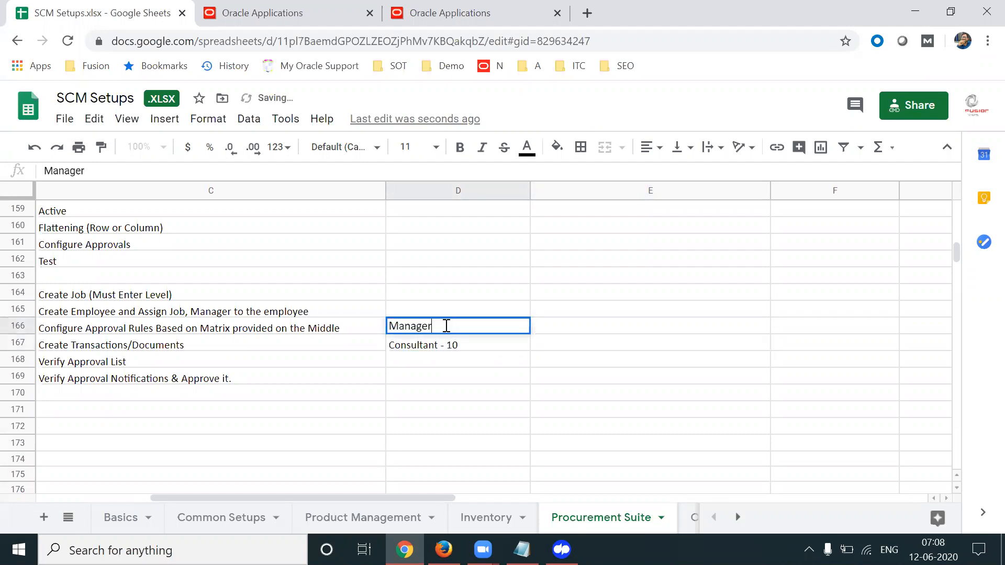
pyautogui.write('- 20')
pyautogui.press('Tab')
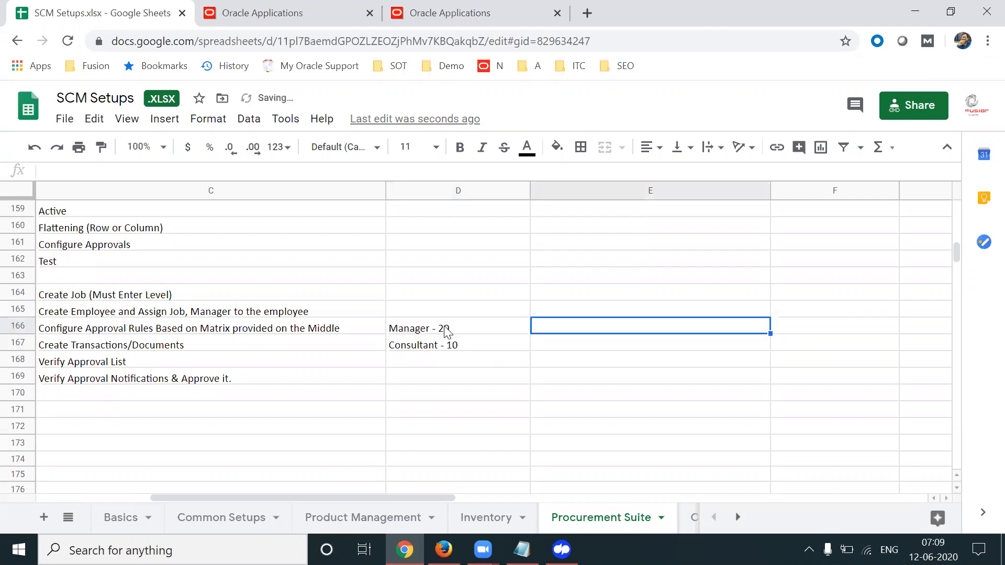
pyautogui.click(445, 332)
pyautogui.click(426, 352)
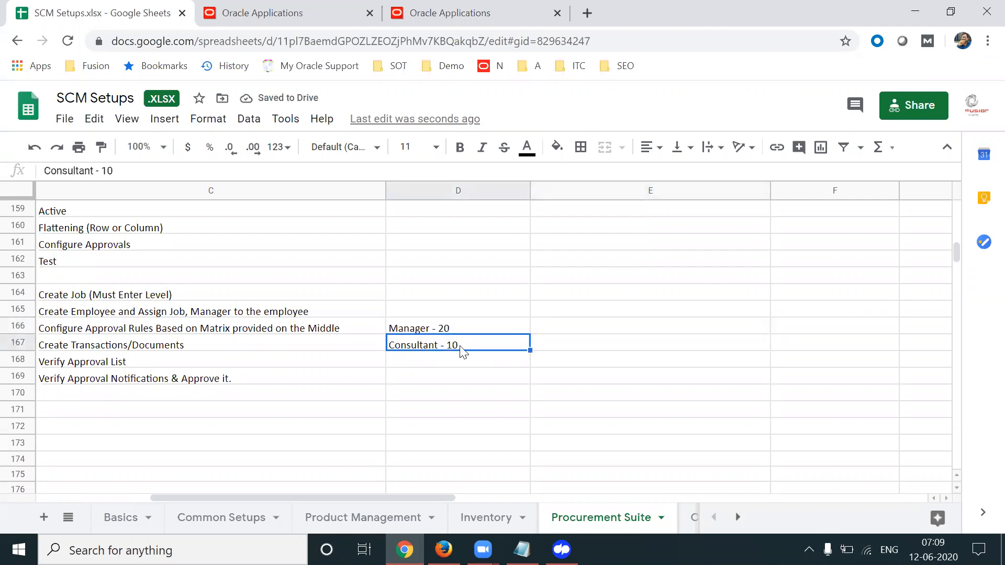
pyautogui.click(479, 331)
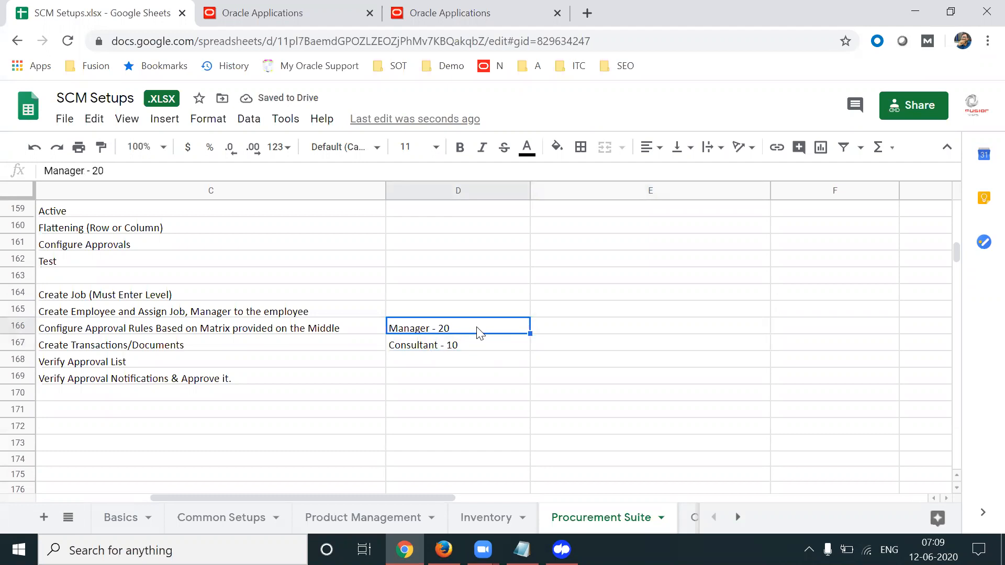
pyautogui.click(547, 352)
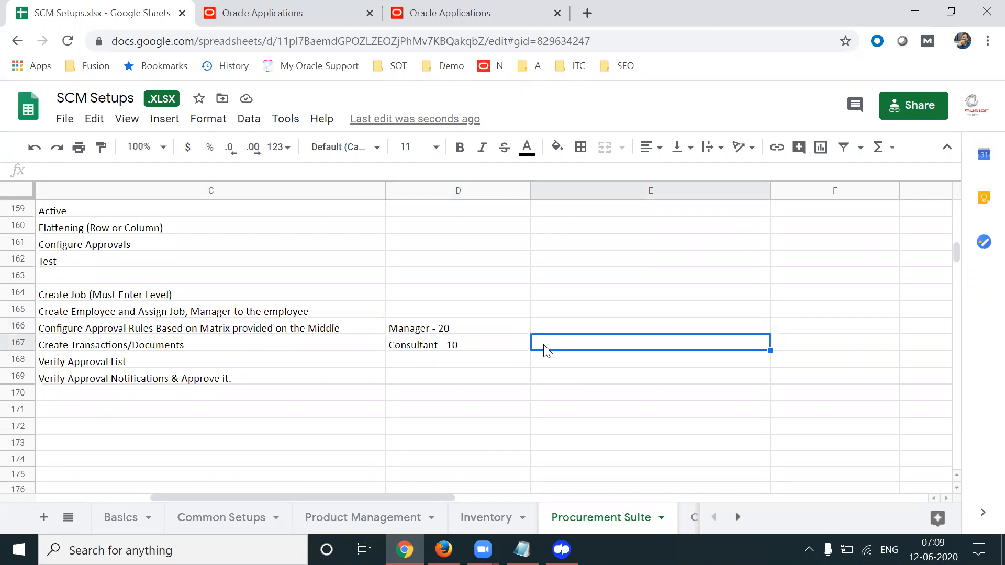
pyautogui.click(550, 77)
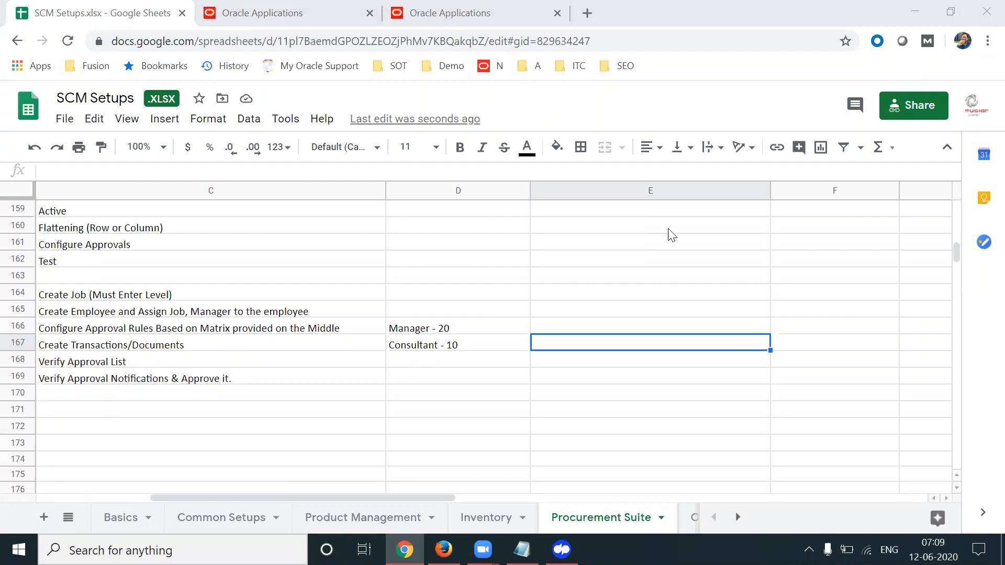
pyautogui.click(621, 341)
pyautogui.press('Up')
pyautogui.write('Shipla')
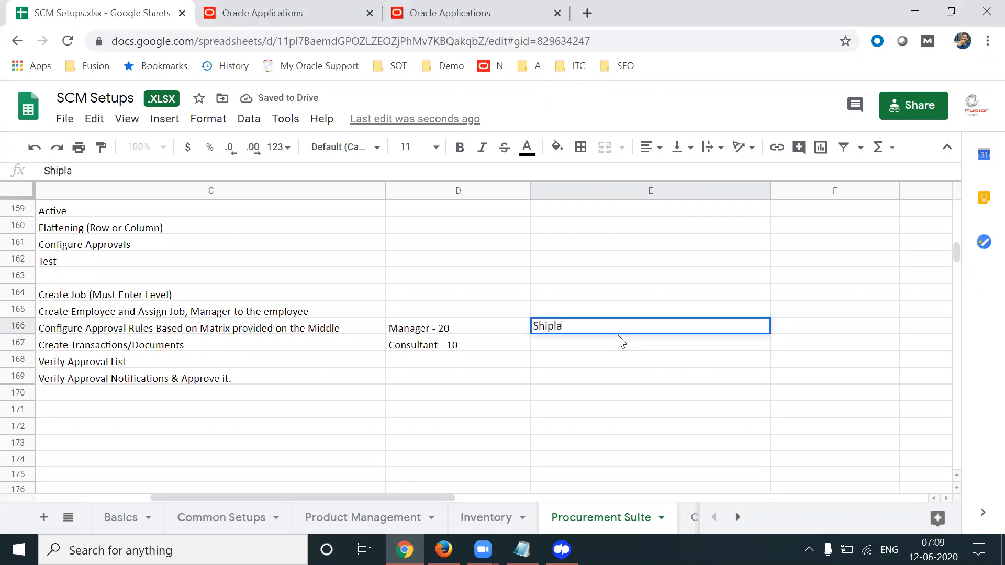
pyautogui.press('Tab')
pyautogui.doubleClick(618, 328)
pyautogui.press('BackSpace')
pyautogui.press('BackSpace')
pyautogui.press('BackSpace')
pyautogui.write('lpa')
pyautogui.click(563, 345)
pyautogui.write('Sachin')
pyautogui.press('Tab')
pyautogui.click(563, 345)
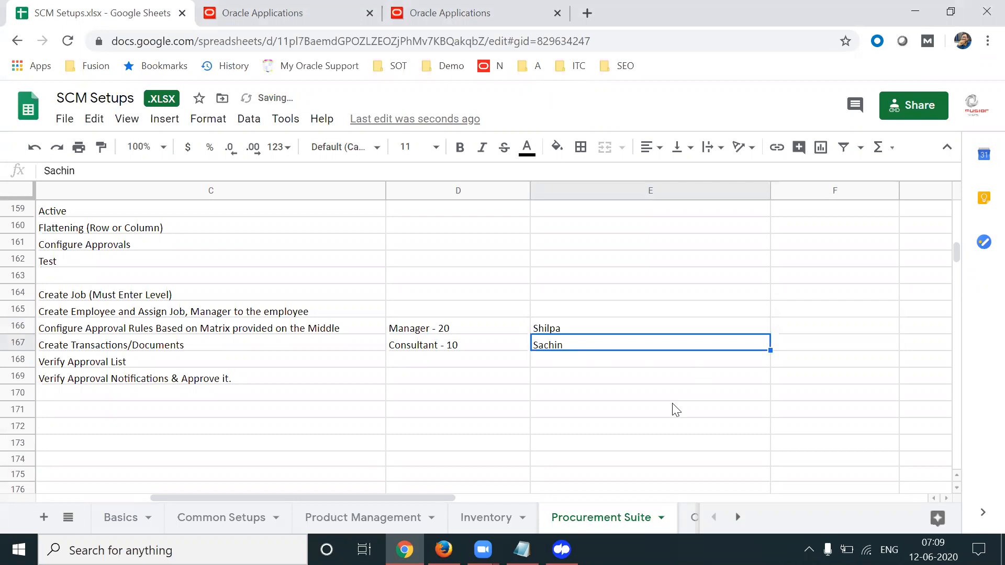
pyautogui.press('Left')
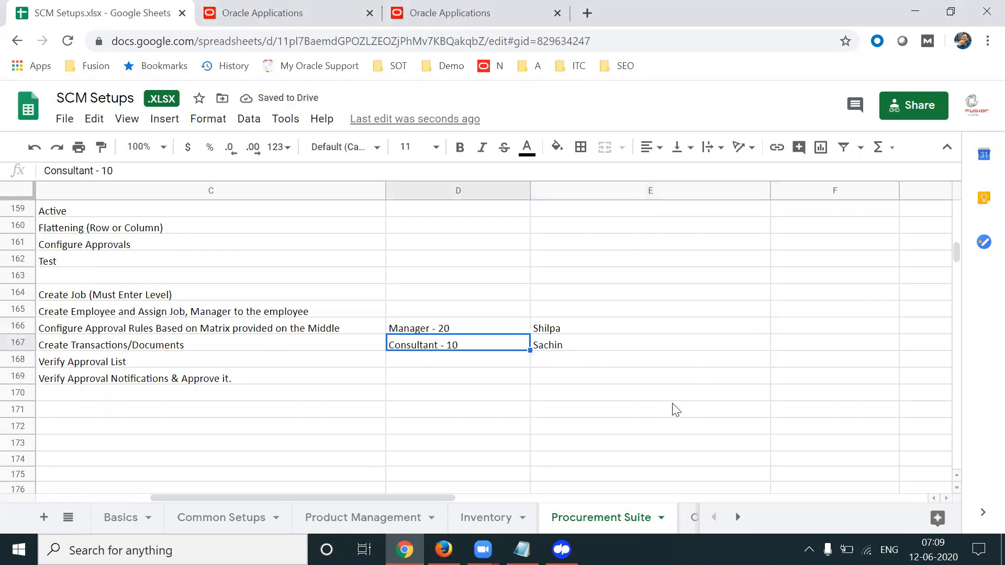
pyautogui.press('Right')
pyautogui.press('Up')
pyautogui.press('Down')
pyautogui.press('Left')
pyautogui.press('Up')
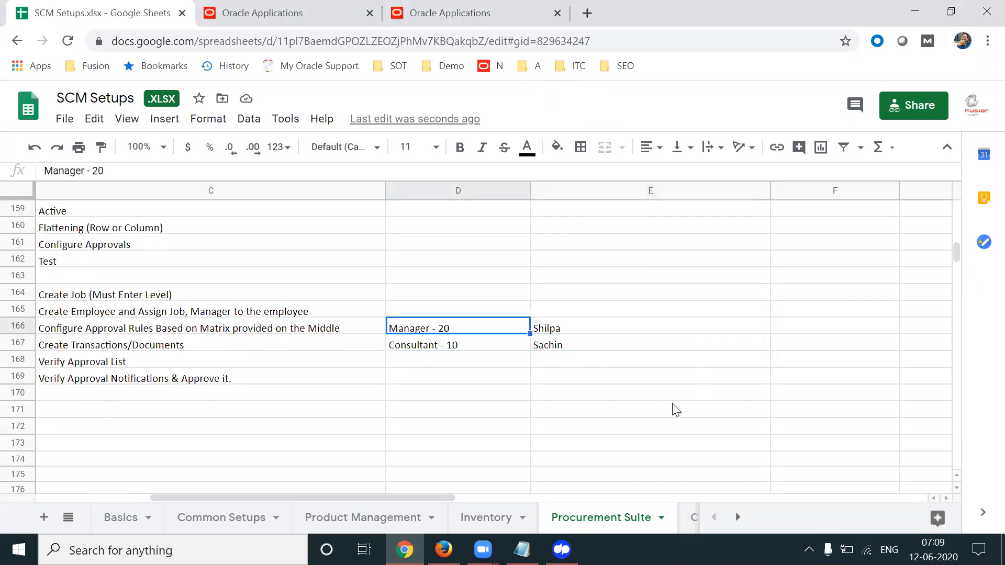
pyautogui.press('Down')
pyautogui.press('Left')
pyautogui.press('Left')
pyautogui.press('Left')
pyautogui.press('Right')
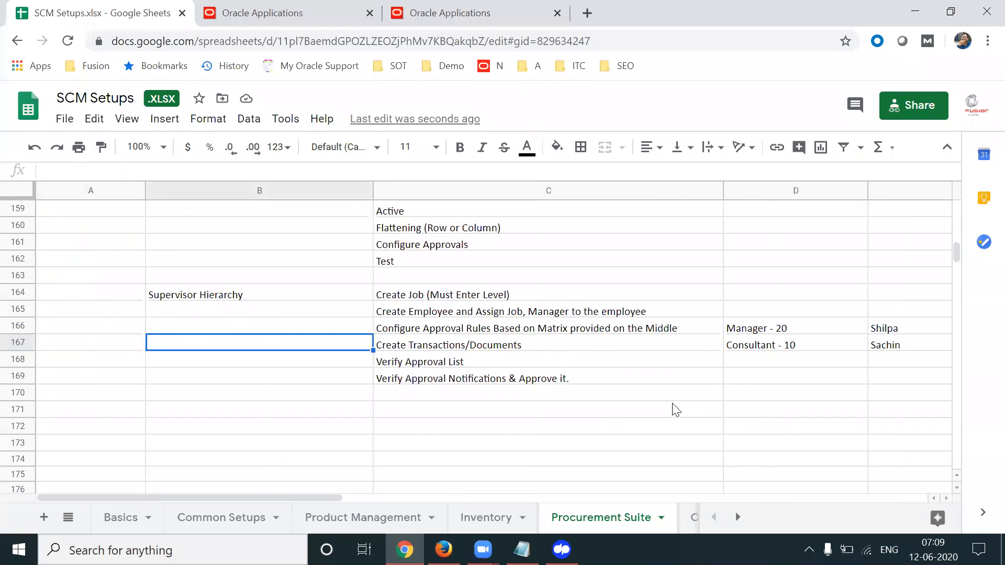
pyautogui.press('Right')
pyautogui.press('Right')
pyautogui.press('Right')
pyautogui.press('Up')
pyautogui.press('Left')
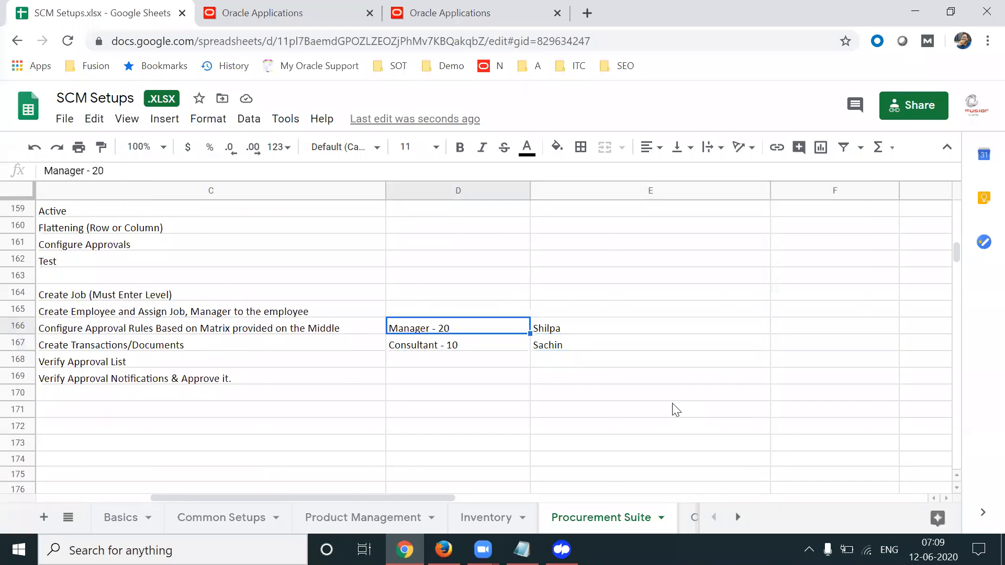
pyautogui.press('Down')
pyautogui.press('Up')
pyautogui.press('Up')
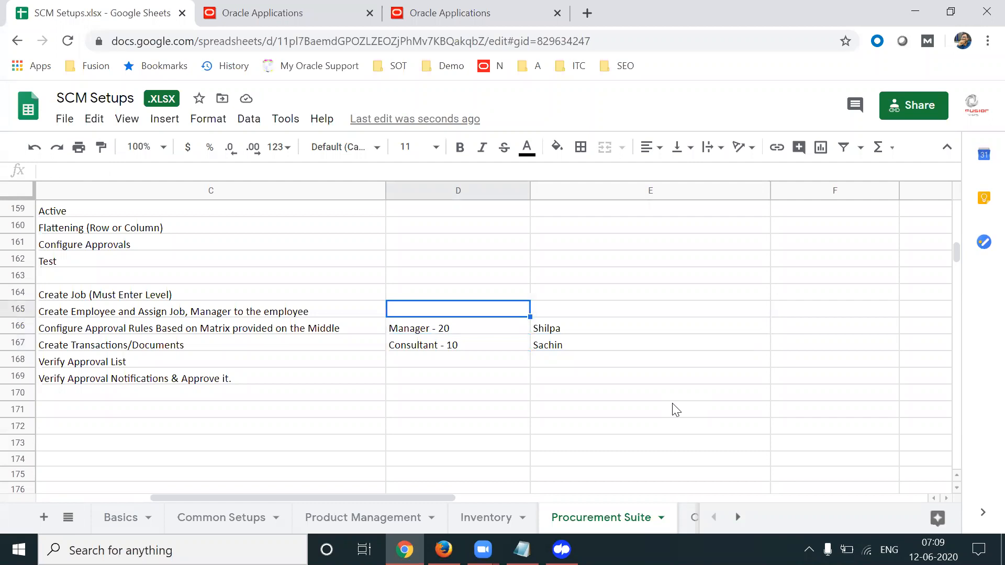
# Enter 'Sr.Manager - 30' in cell D165
pyautogui.write('Di')
pyautogui.press('BackSpace')
pyautogui.press('BackSpace')
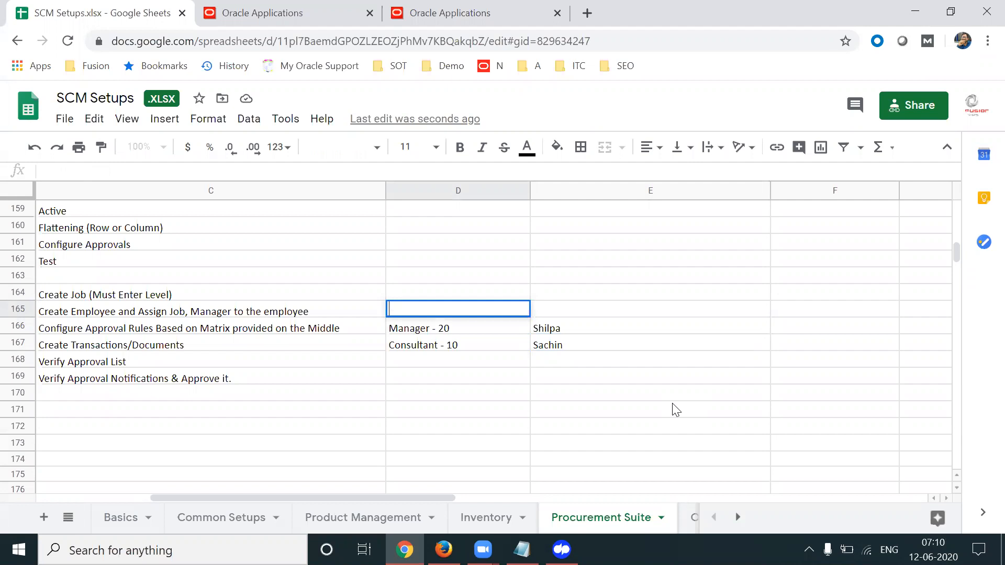
pyautogui.write('Director -')
pyautogui.press('BackSpace')
pyautogui.press('BackSpace')
pyautogui.press('BackSpace')
pyautogui.press('BackSpace')
pyautogui.press('BackSpace')
pyautogui.press('BackSpace')
pyautogui.press('BackSpace')
pyautogui.press('BackSpace')
pyautogui.press('BackSpace')
pyautogui.press('BackSpace')
pyautogui.press('BackSpace')
pyautogui.write('SR')
pyautogui.press('BackSpace')
pyautogui.write('R')
pyautogui.press('BackSpace')
pyautogui.write('r.Manage')
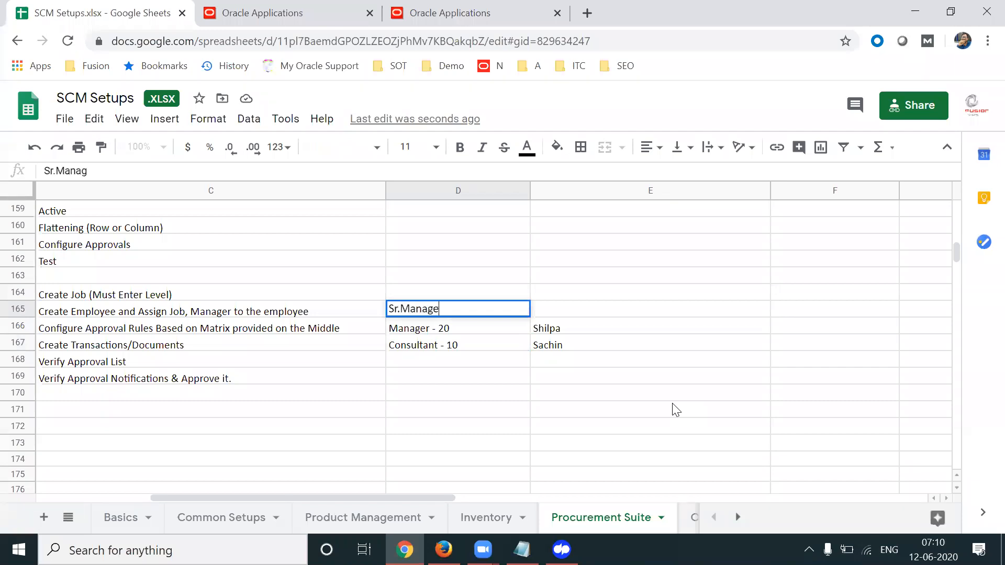
pyautogui.write('r - 30')
pyautogui.press('Tab')
# Enter 'Director - 40' in D164 and review the four job-level entries
pyautogui.click(463, 295)
pyautogui.write('Director - 40')
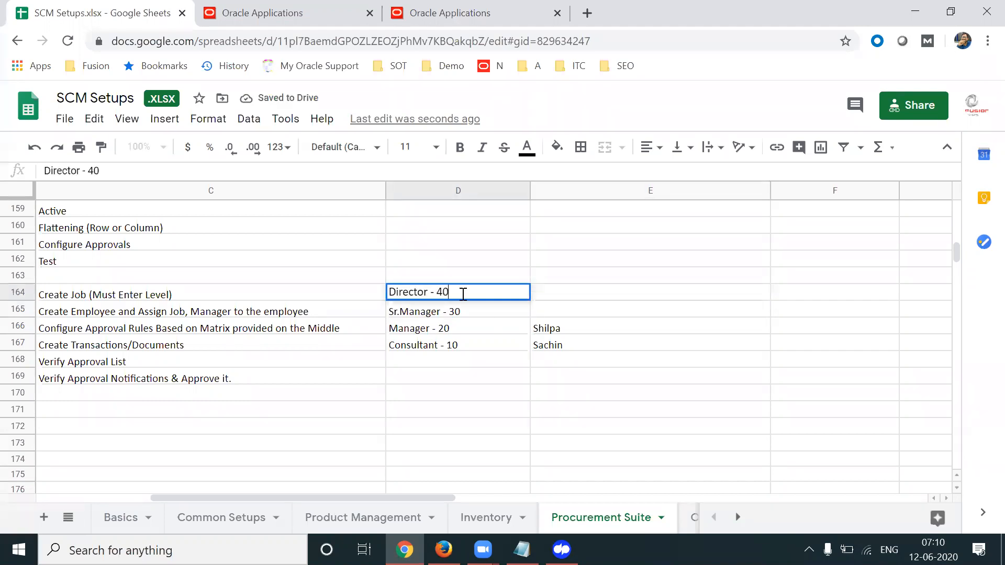
pyautogui.press('Tab')
pyautogui.click(461, 293)
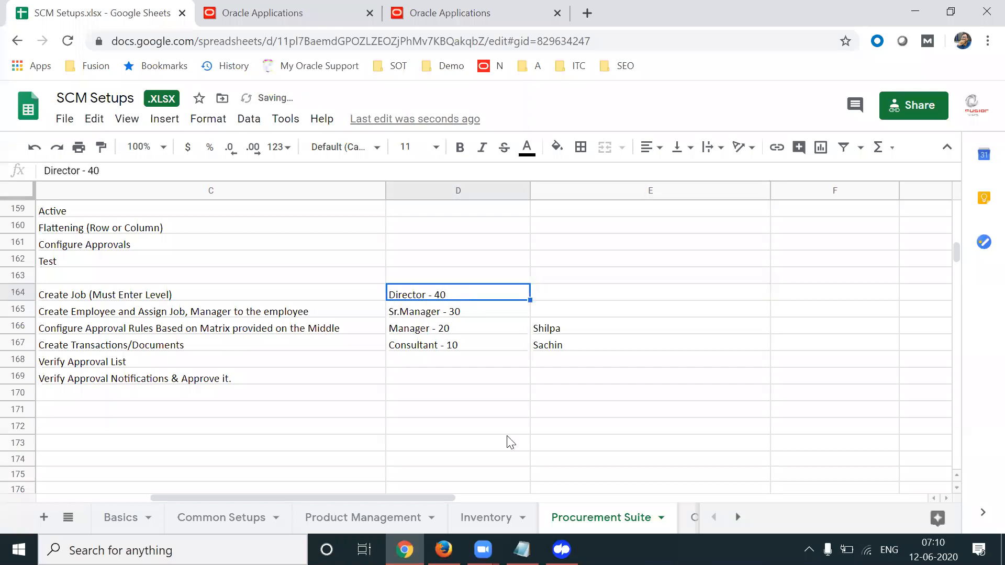
pyautogui.press('Right')
pyautogui.press('Down')
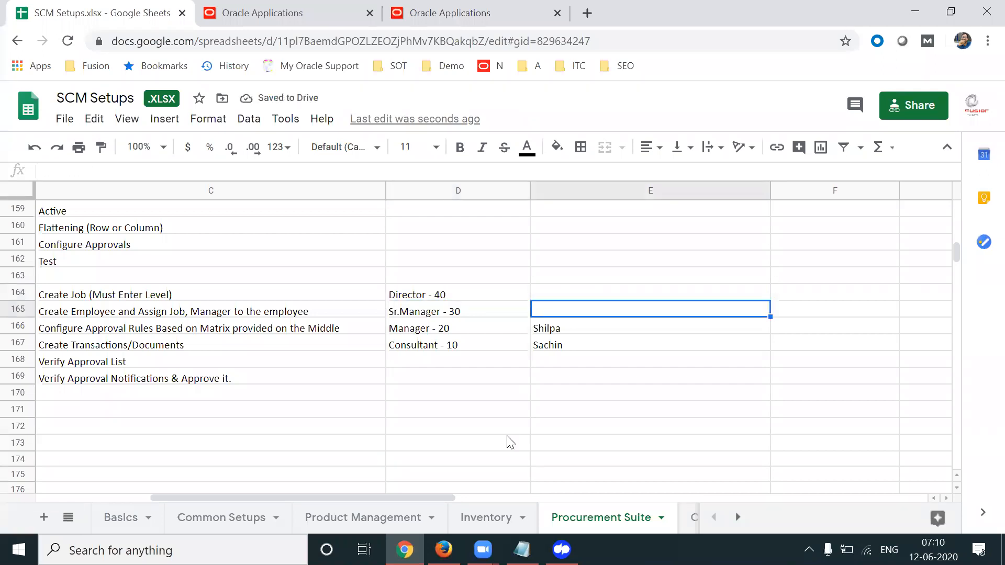
pyautogui.press('Down')
pyautogui.press('Left')
pyautogui.press('Left')
pyautogui.press('Left')
pyautogui.press('Right')
pyautogui.press('Right')
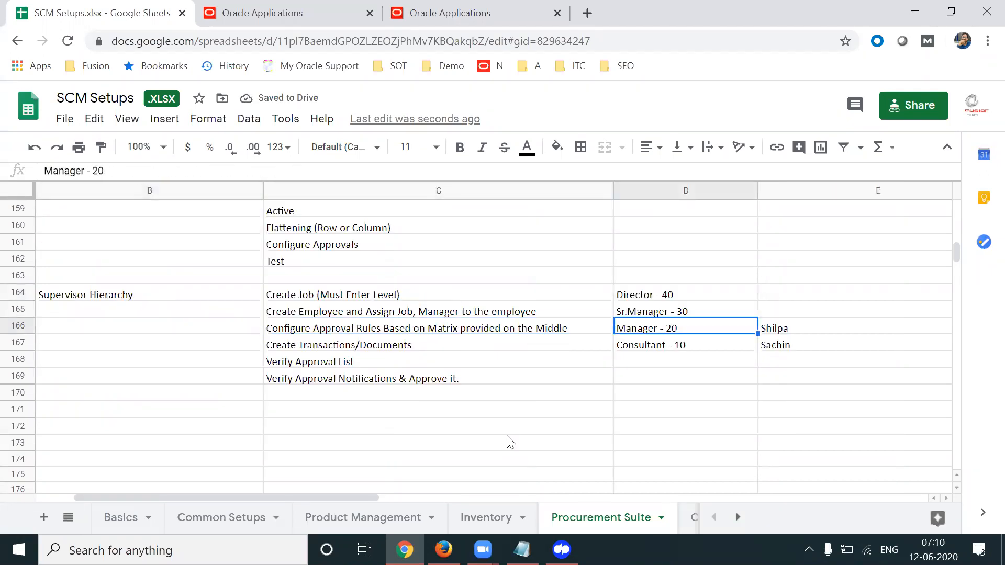
pyautogui.hotkey('shift', 'Right')
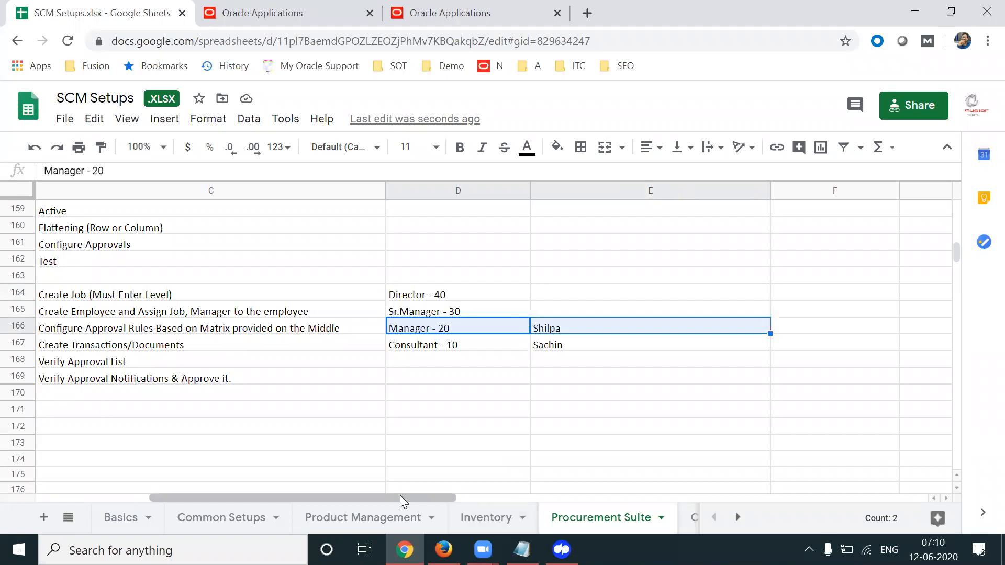
pyautogui.moveTo(401, 501); pyautogui.dragTo(377, 500)
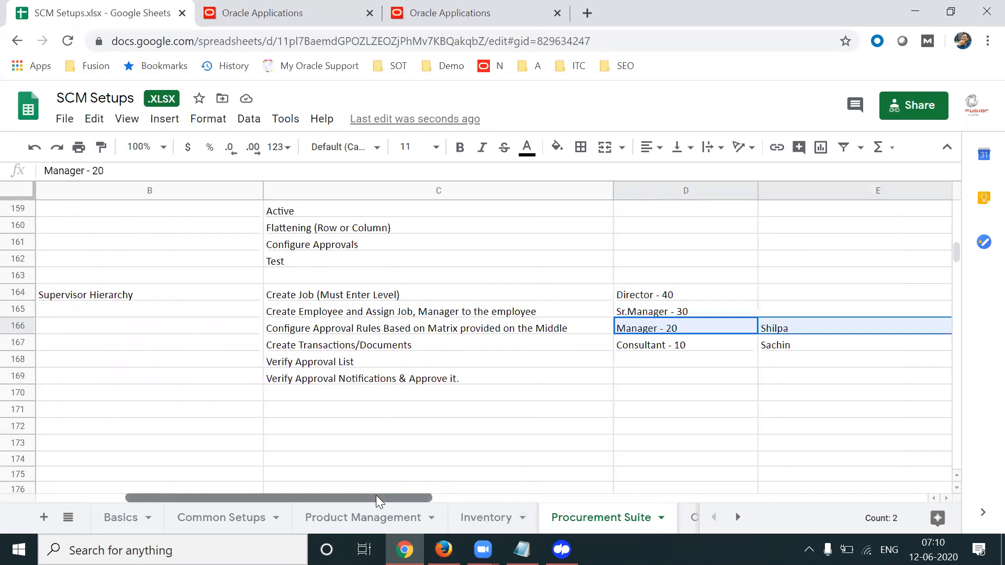
pyautogui.click(399, 24)
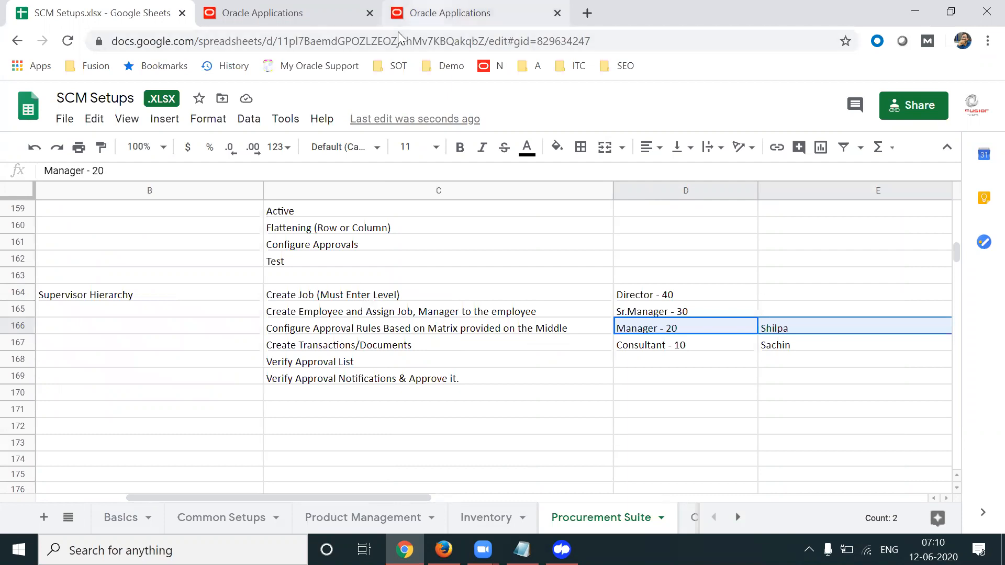
# Open Setup and Maintenance from the Oracle Applications user settings menu
pyautogui.click(432, 216)
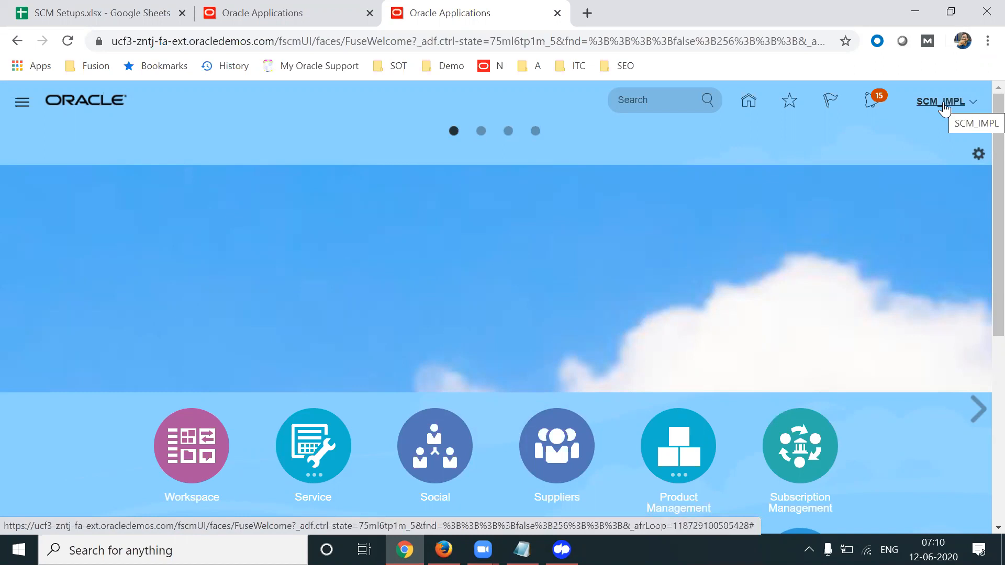
pyautogui.click(943, 105)
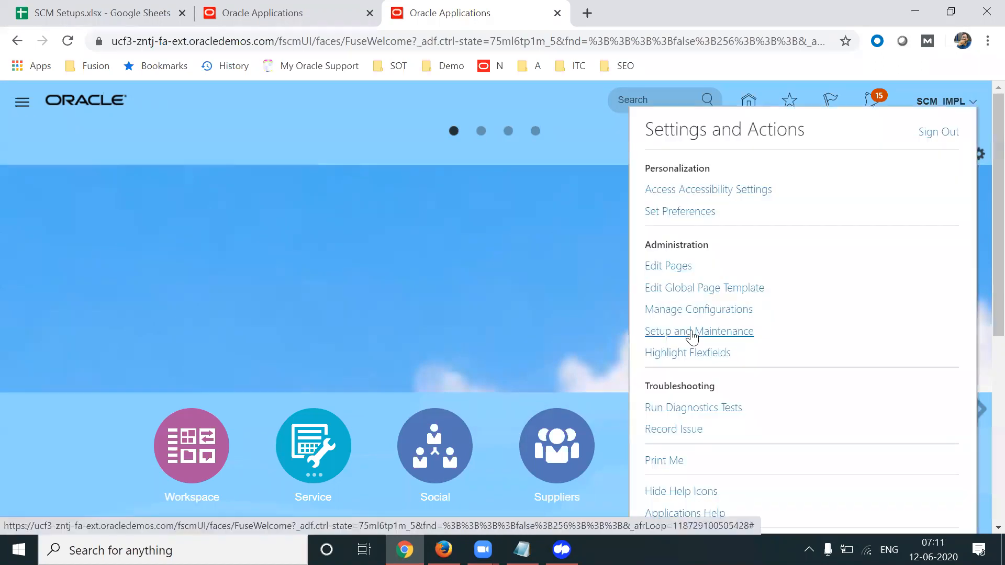
pyautogui.click(693, 334)
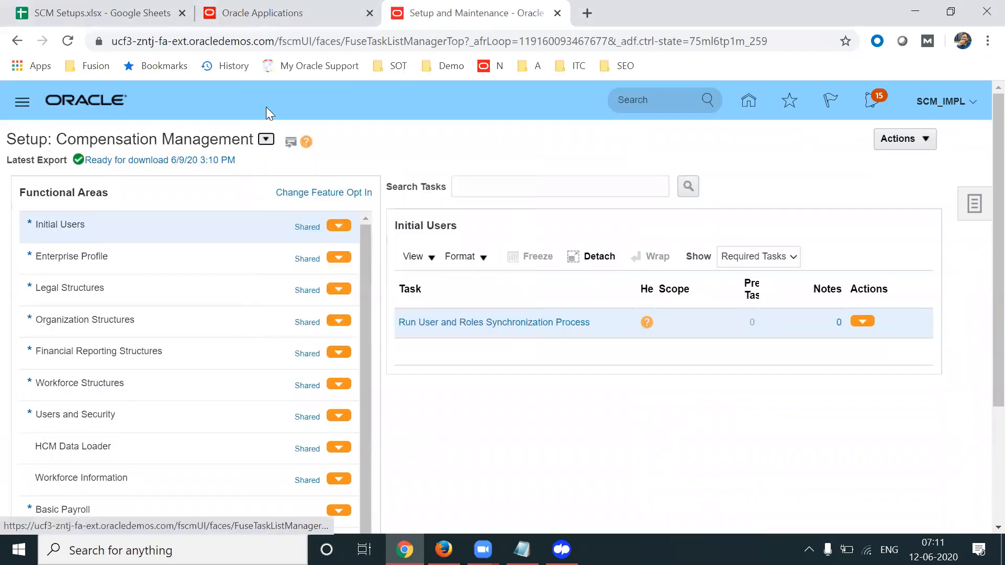
# Select the Procurement offering and open the Manage Job task under Workforce Structures
pyautogui.click(266, 139)
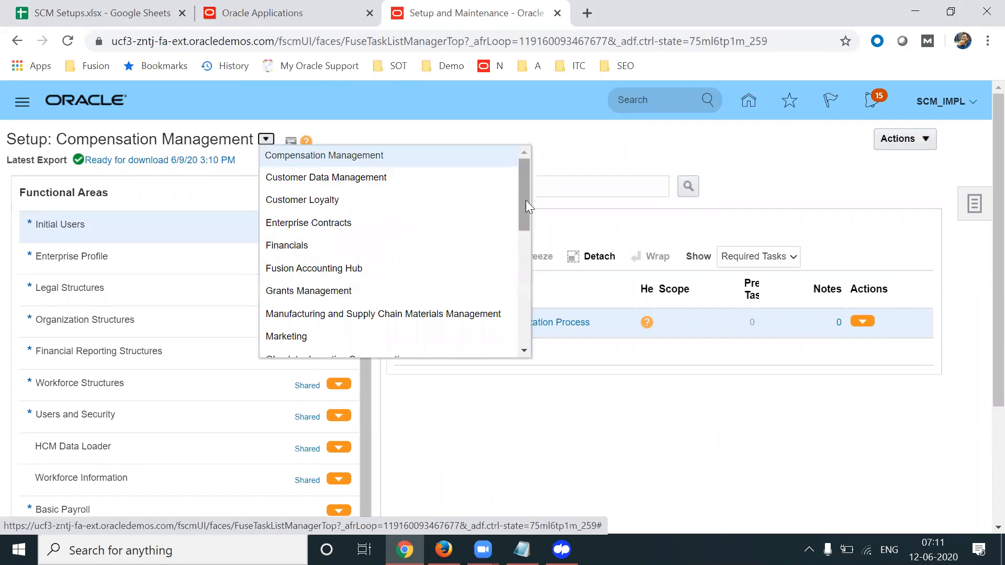
pyautogui.scroll(-3, 524, 216)
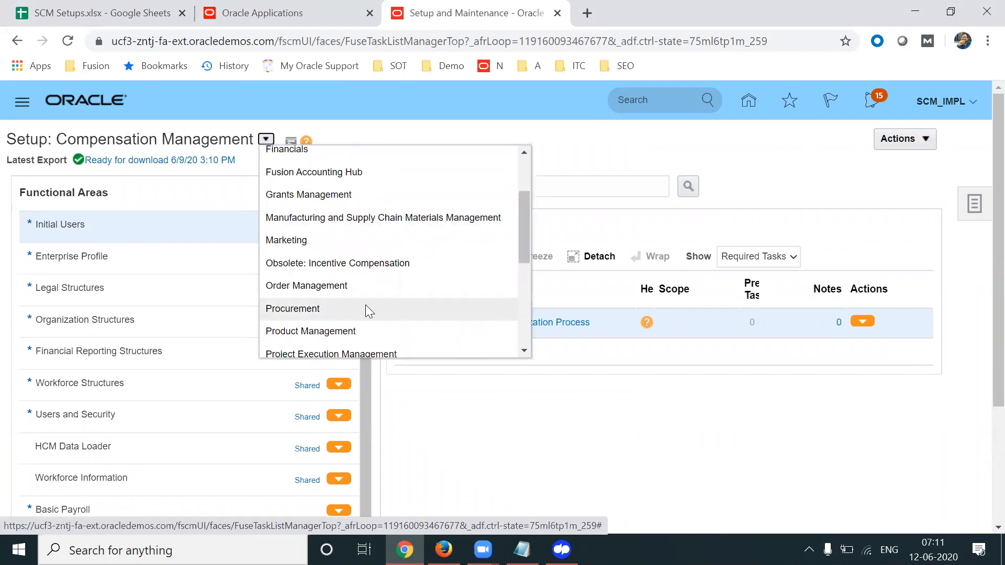
pyautogui.click(366, 308)
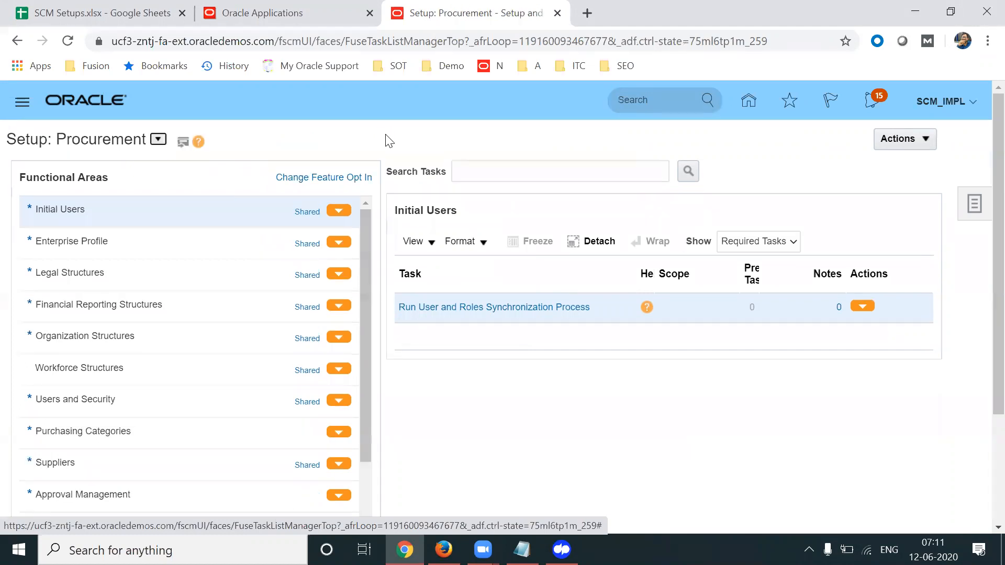
pyautogui.tripleClick(86, 141)
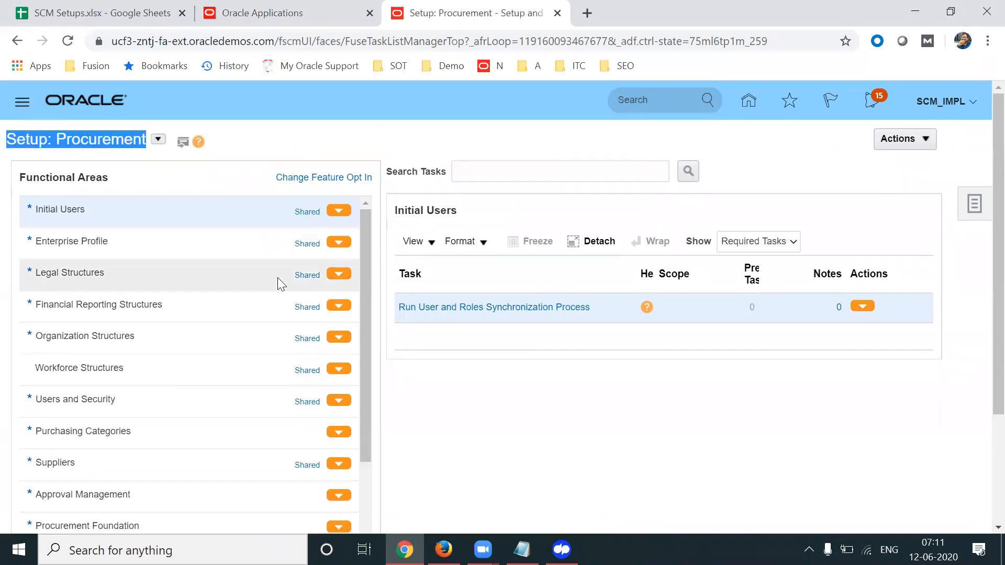
pyautogui.click(155, 373)
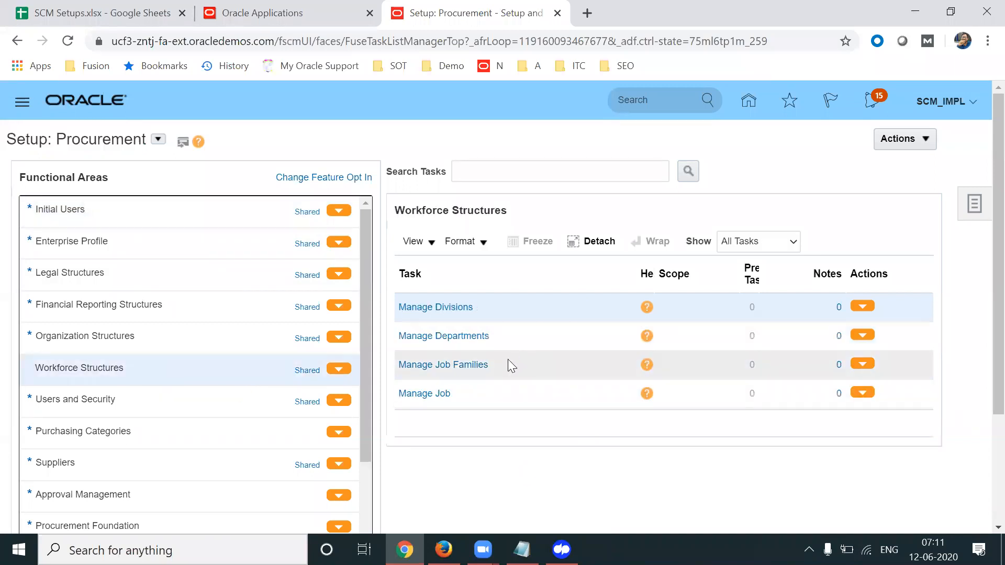
pyautogui.click(431, 397)
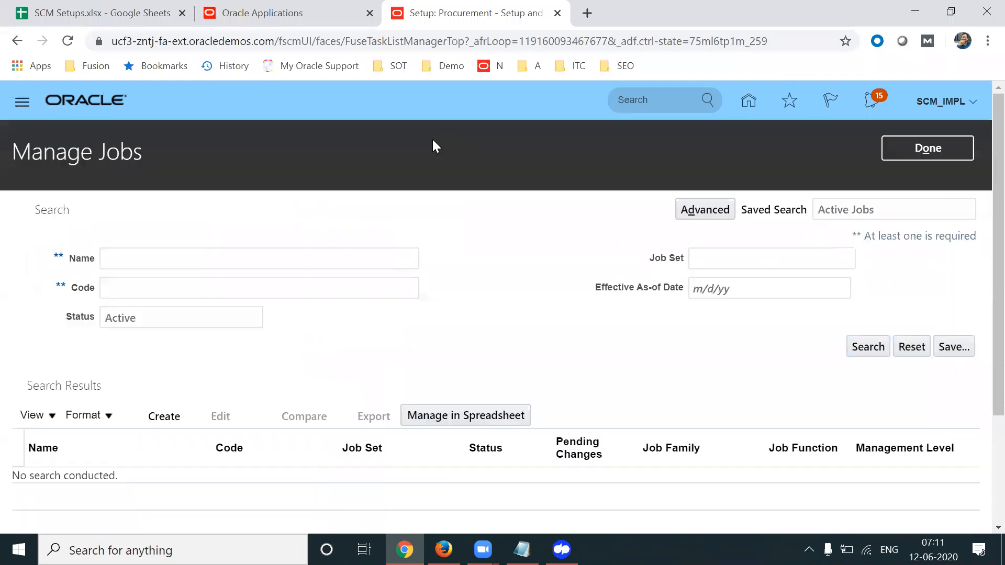
# Create job 'APL Consultant' with code APLC in Common Set and continue to Job Details
pyautogui.click(161, 416)
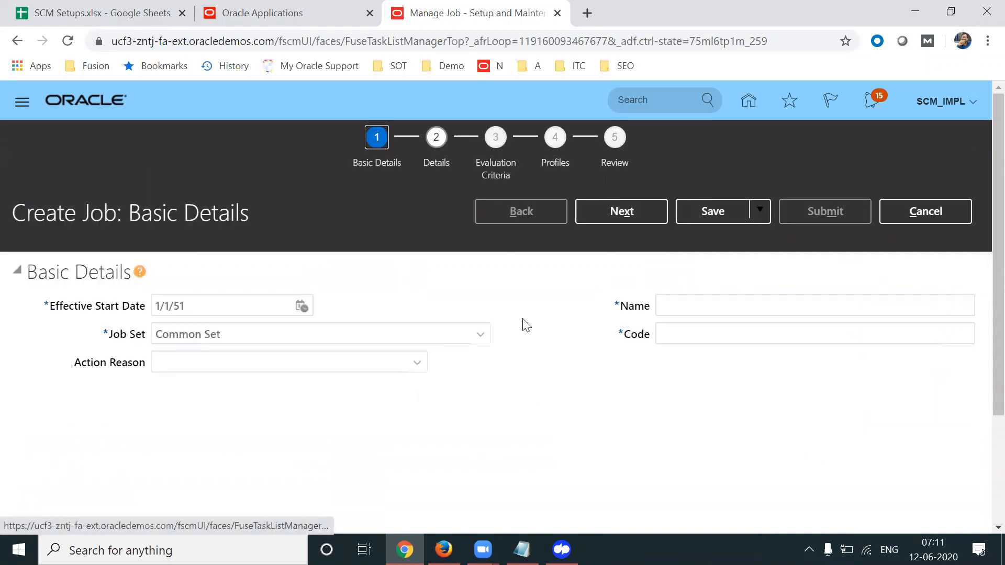
pyautogui.moveTo(108, 332); pyautogui.dragTo(224, 334)
pyautogui.click(255, 333)
pyautogui.hotkey('ctrl', 'a')
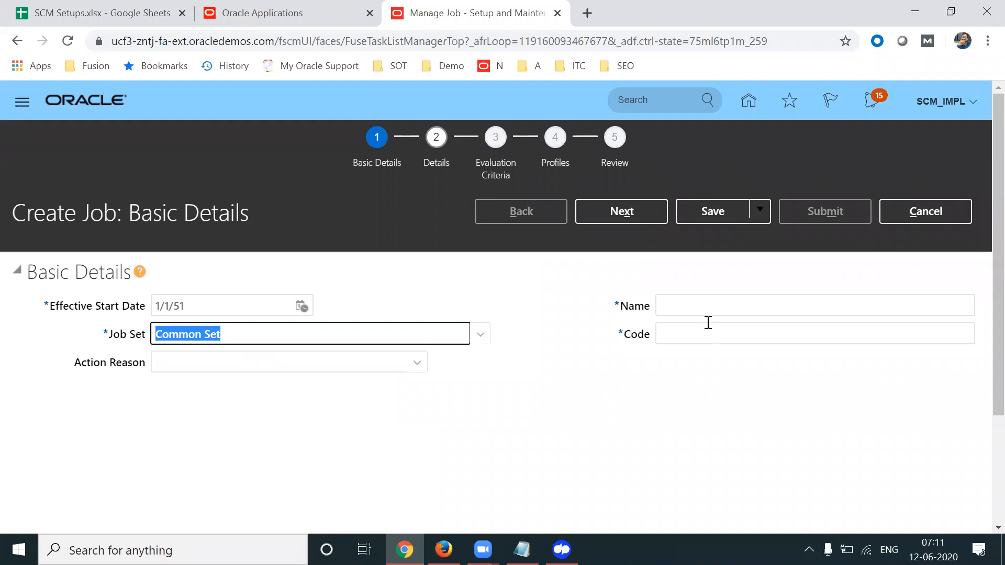
pyautogui.click(687, 309)
pyautogui.write('APL')
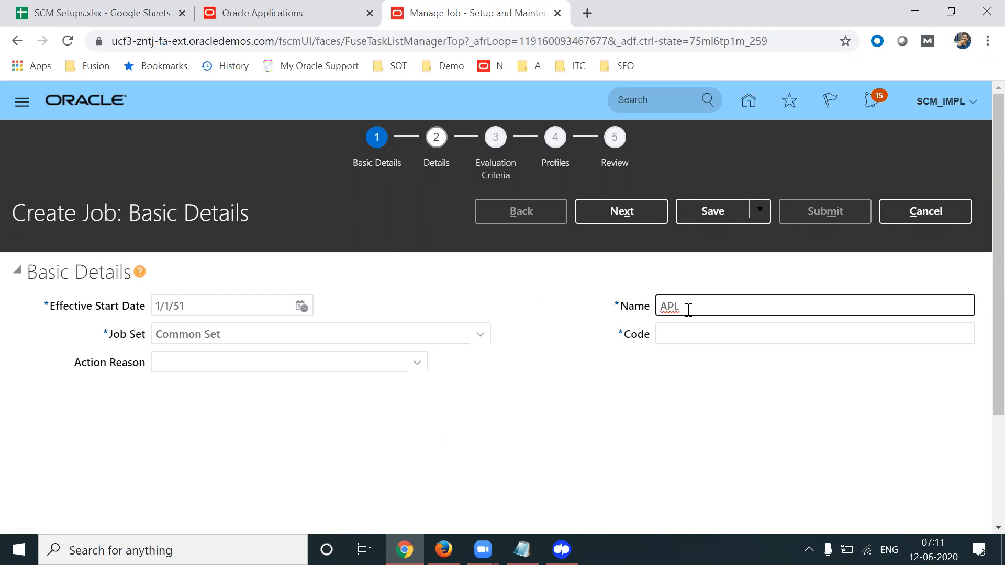
pyautogui.write('Consultant')
pyautogui.click(705, 335)
pyautogui.write('APLC')
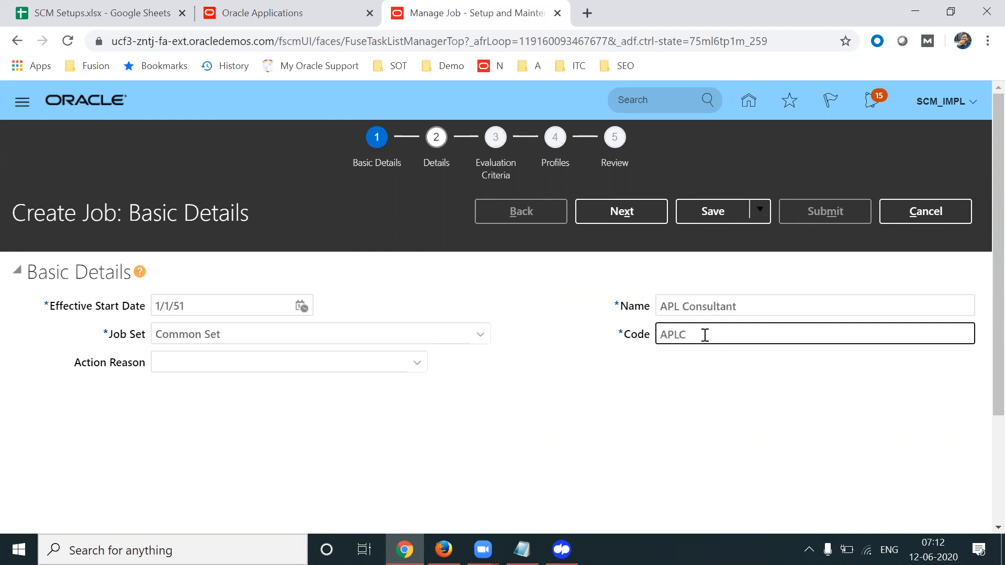
pyautogui.click(667, 368)
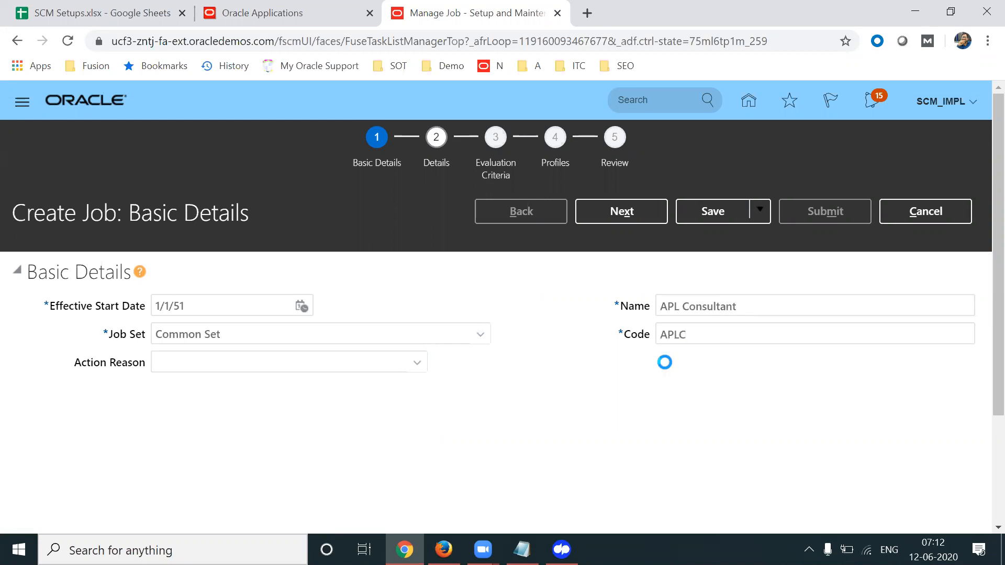
pyautogui.click(629, 219)
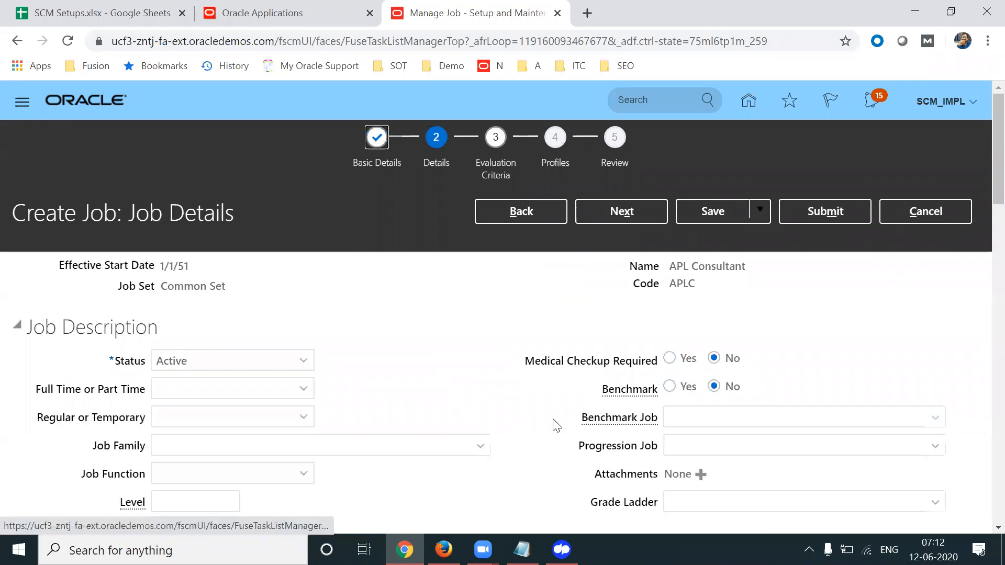
# Look over the Regular or Temporary choices on Job Details without changing them
pyautogui.scroll(-3, 980, 161)
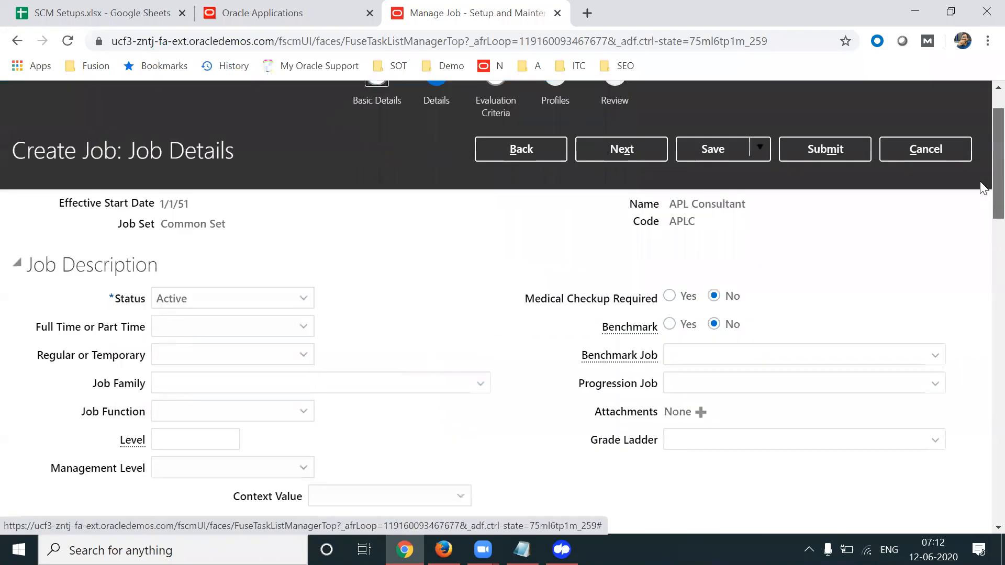
pyautogui.moveTo(67, 225); pyautogui.dragTo(97, 225)
pyautogui.click(105, 254)
pyautogui.doubleClick(84, 253)
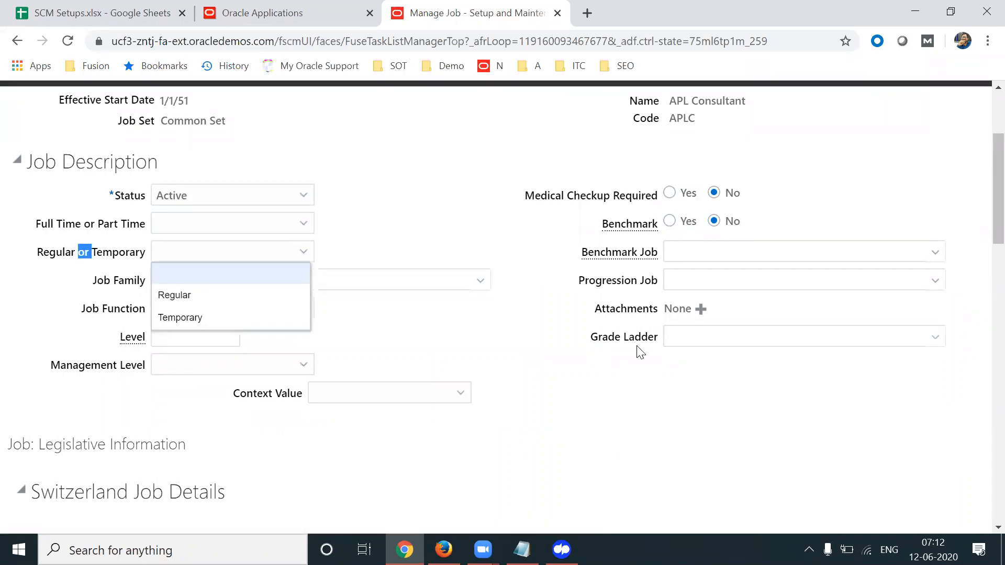
pyautogui.click(579, 354)
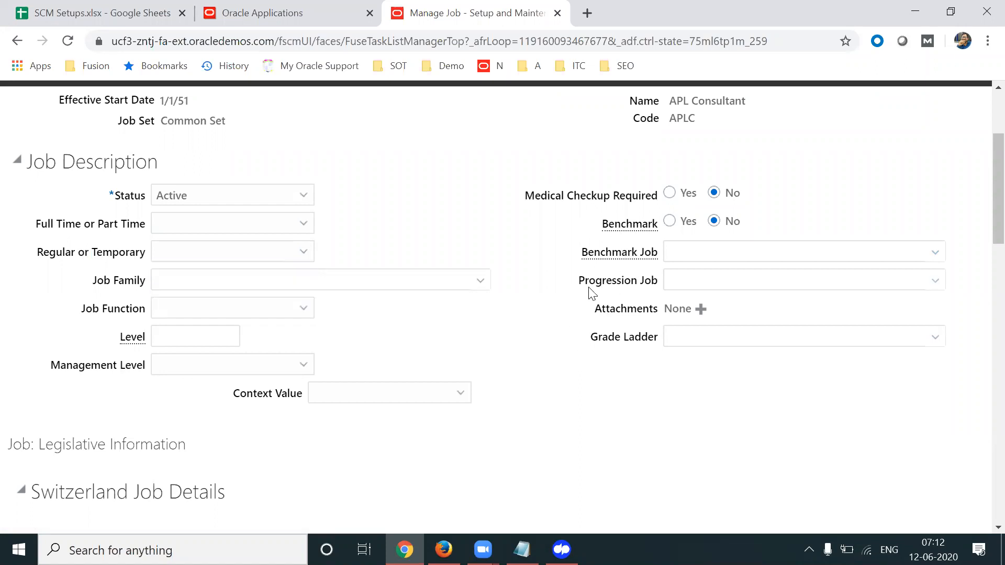
# Enter 10 as the APL Consultant job Level
pyautogui.click(204, 337)
pyautogui.write('10')
pyautogui.press('Tab')
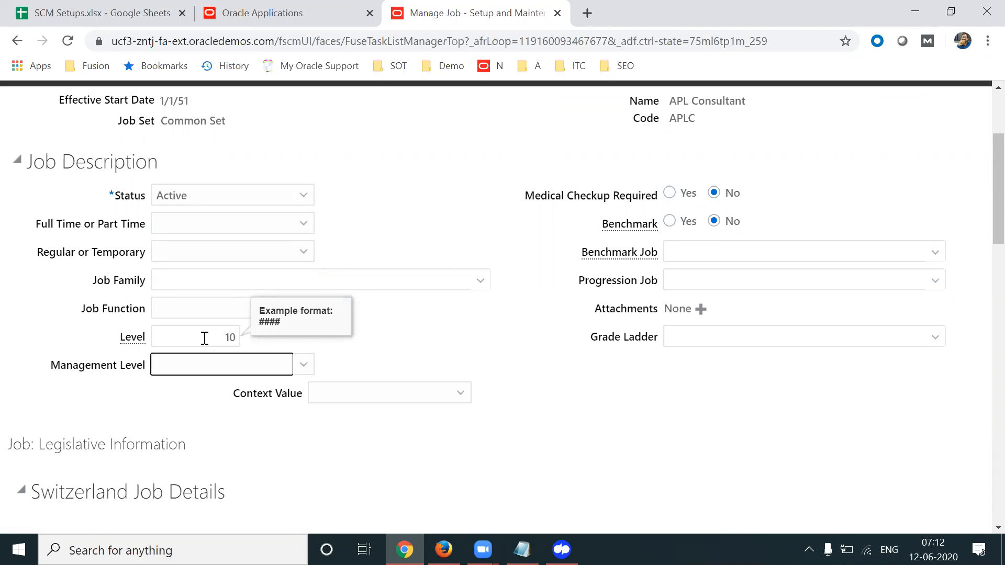
pyautogui.click(588, 428)
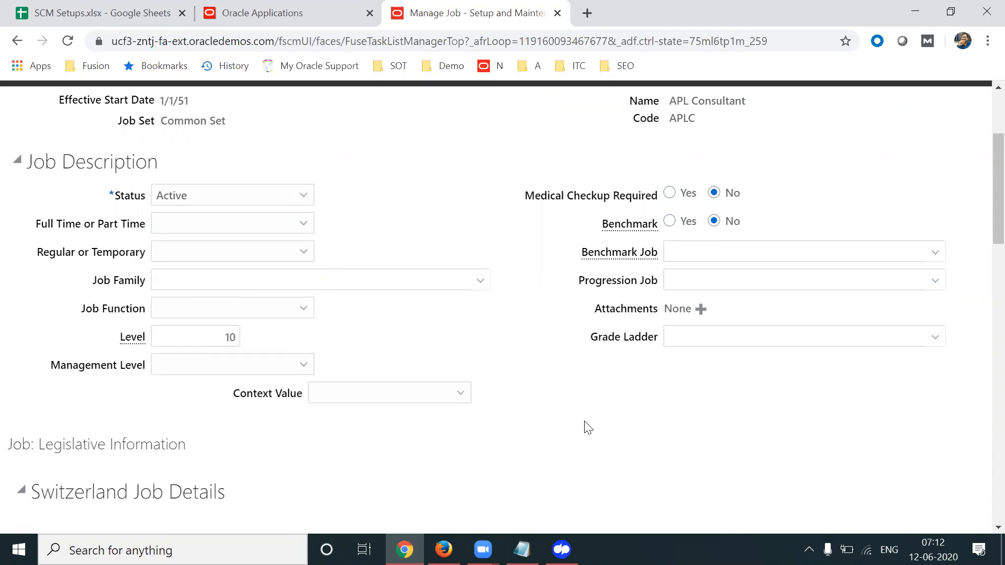
# Scroll through the legislative sections of the job details and back
pyautogui.scroll(-3, 983, 220)
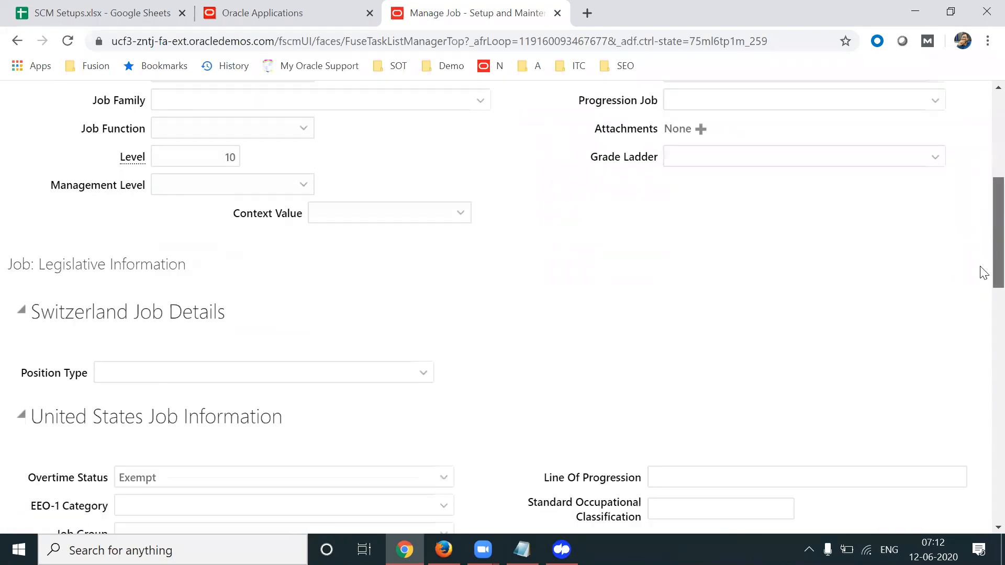
pyautogui.scroll(-2, 983, 272)
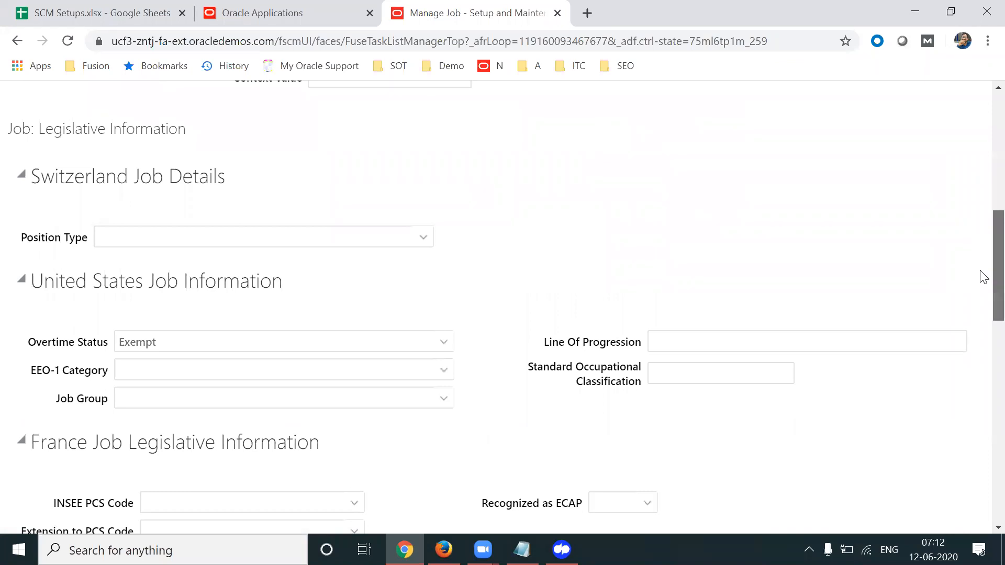
pyautogui.scroll(-3, 984, 278)
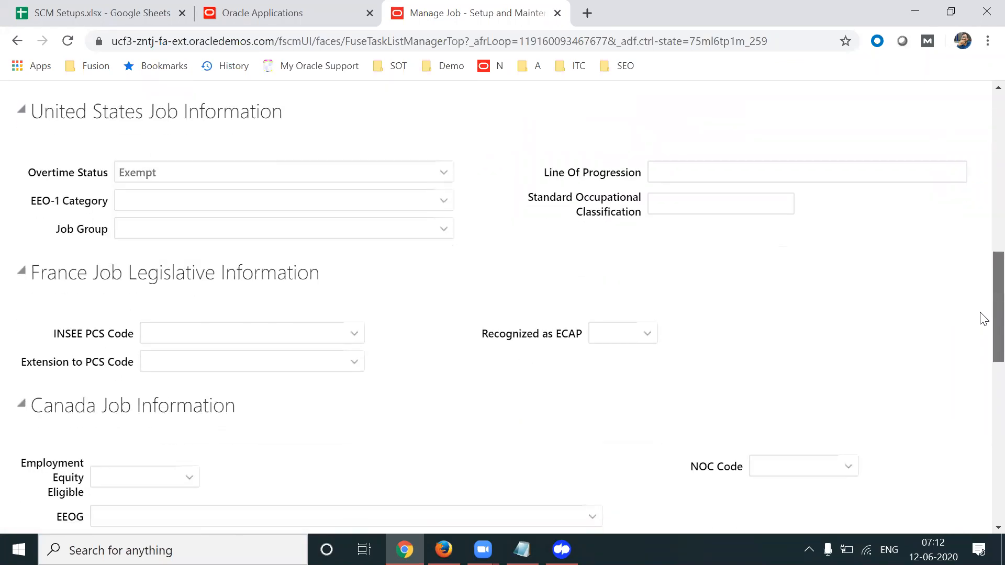
pyautogui.scroll(-7, 983, 319)
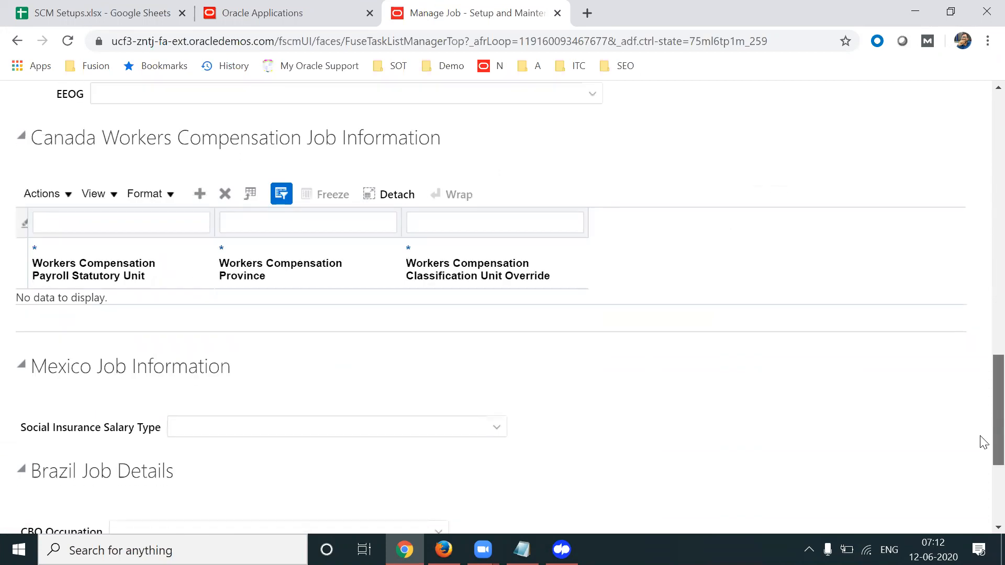
pyautogui.scroll(-3, 983, 443)
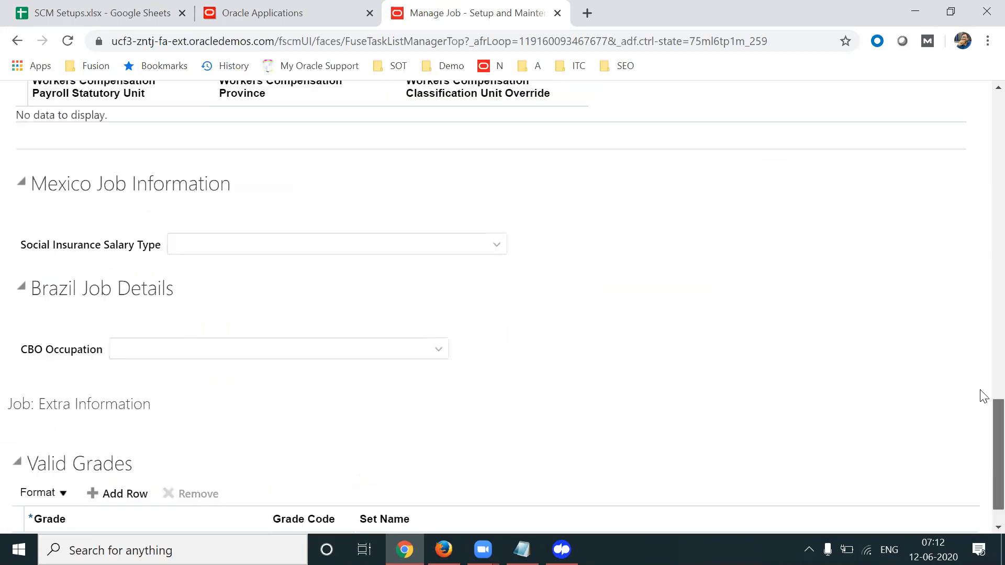
pyautogui.scroll(18, 983, 396)
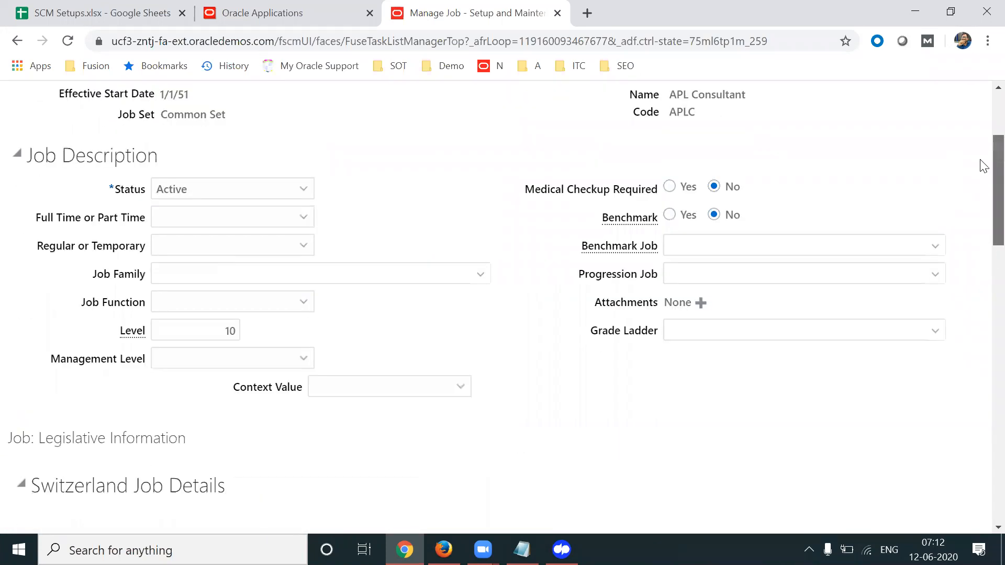
pyautogui.scroll(3, 982, 163)
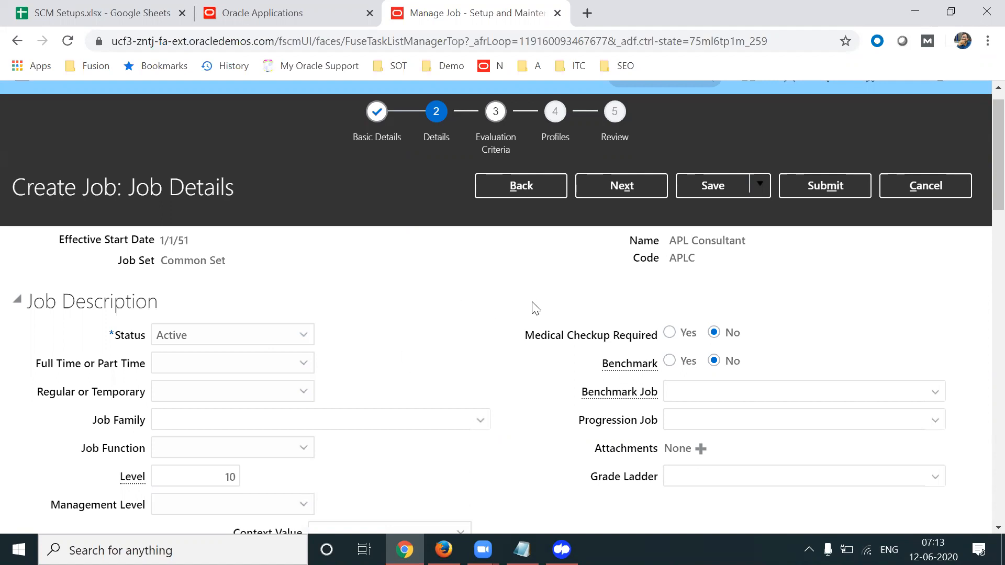
pyautogui.scroll(-3, 983, 207)
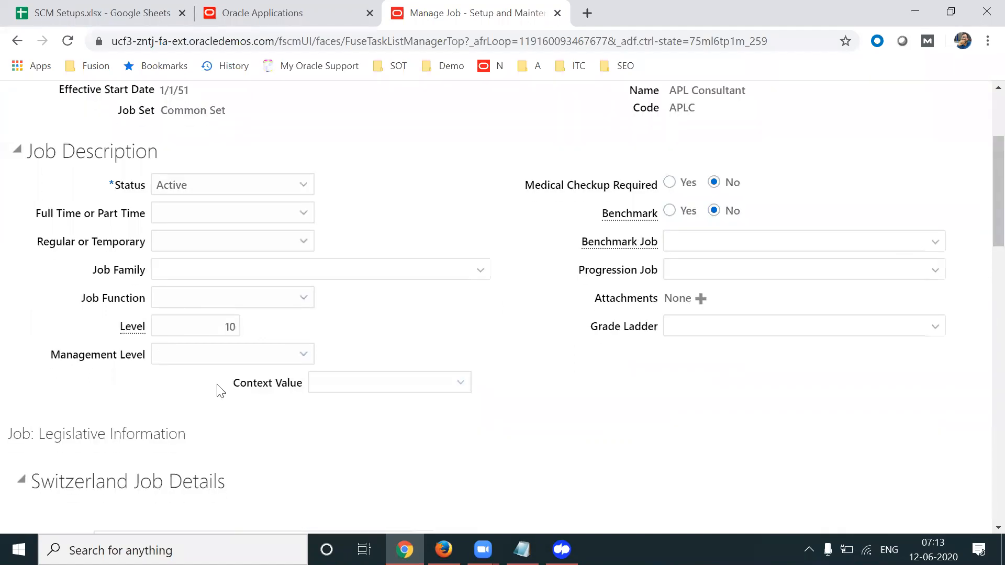
# Check Level 10 and review the Full Time/Part Time, Regular/Temporary and Status fields
pyautogui.click(199, 328)
pyautogui.click(729, 339)
pyautogui.scroll(1, 983, 209)
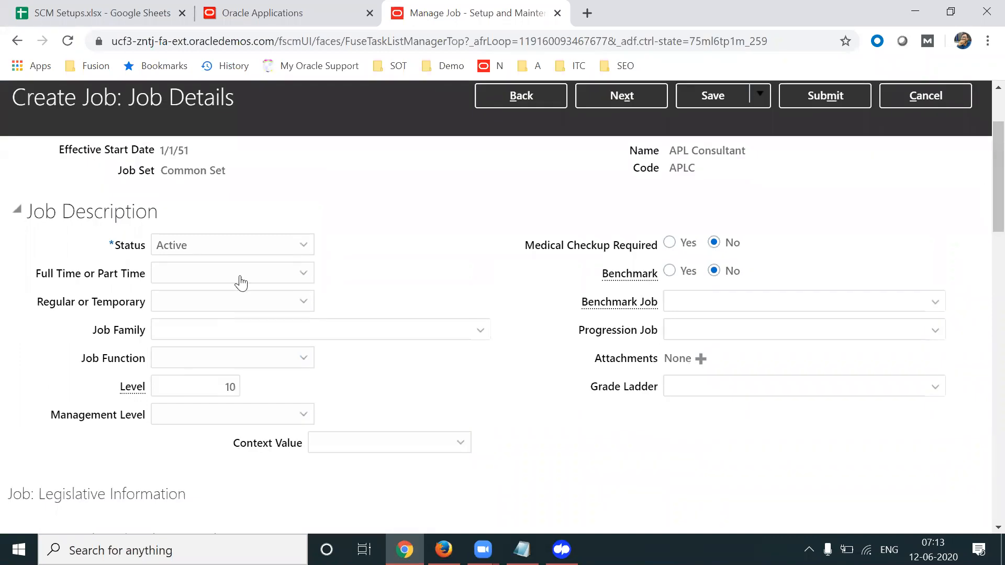
pyautogui.moveTo(42, 273); pyautogui.dragTo(111, 276)
pyautogui.moveTo(49, 302); pyautogui.dragTo(134, 304)
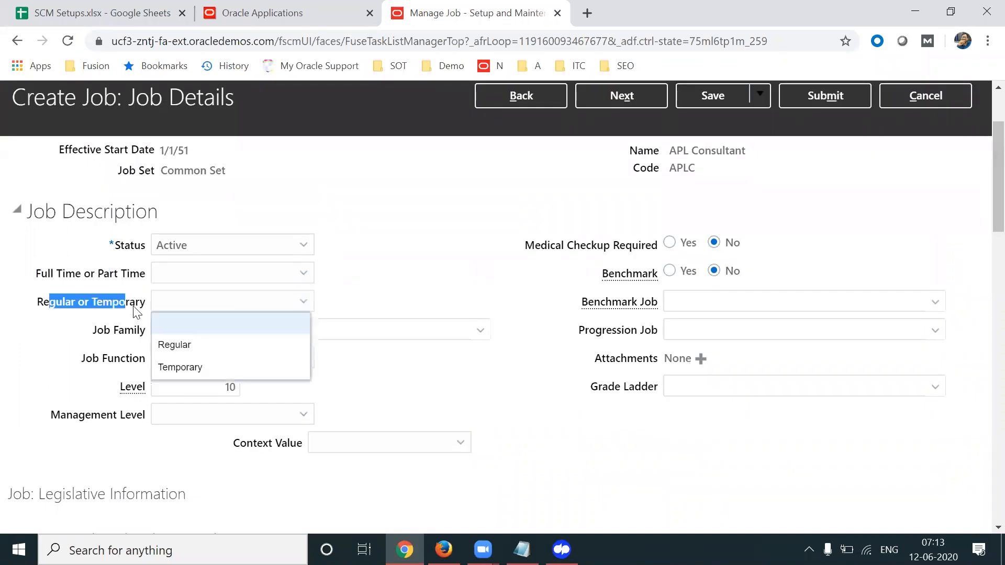
pyautogui.click(425, 252)
pyautogui.scroll(2, 984, 224)
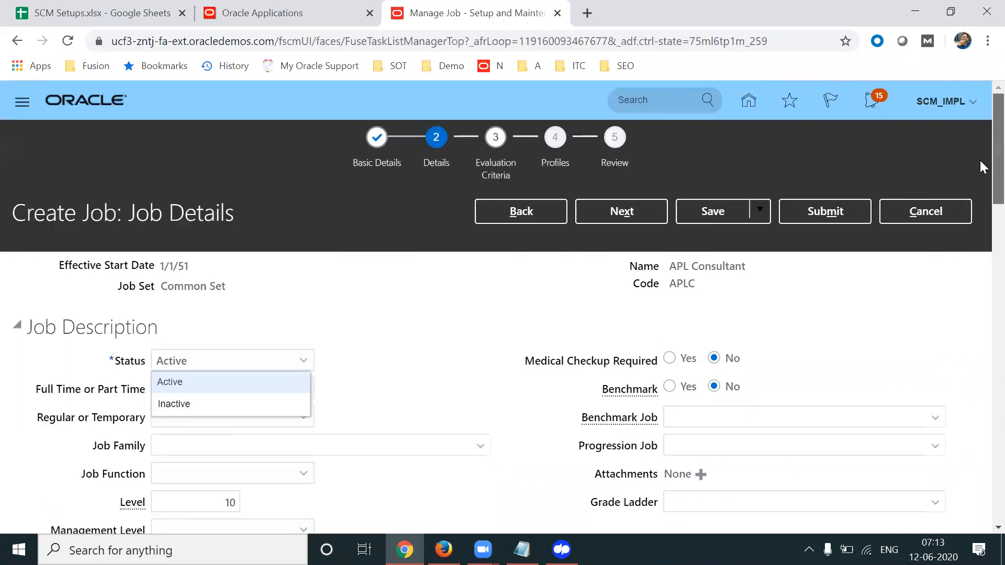
# Advance through Evaluation Criteria and Profiles to Review without choosing an evaluation system
pyautogui.click(620, 215)
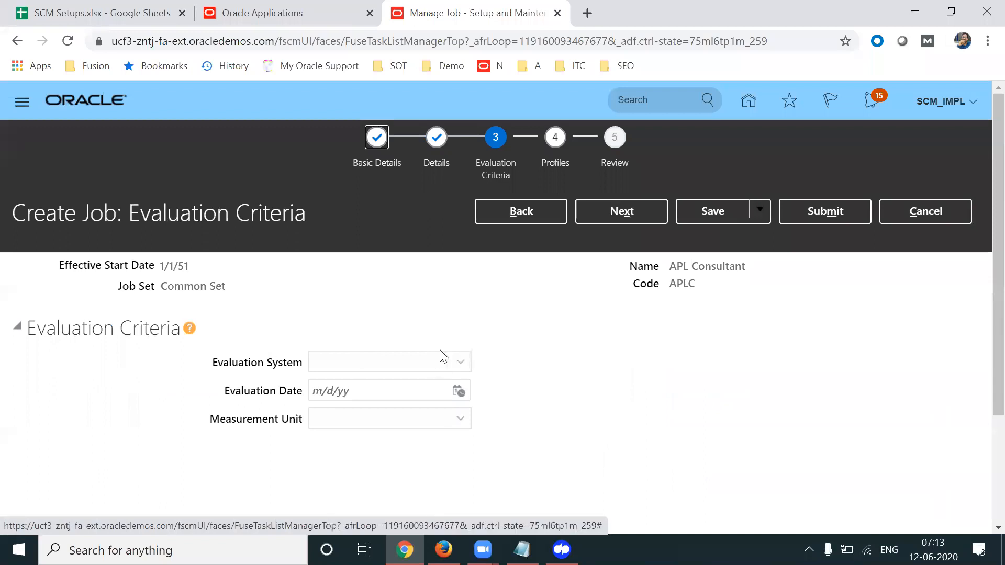
pyautogui.click(421, 365)
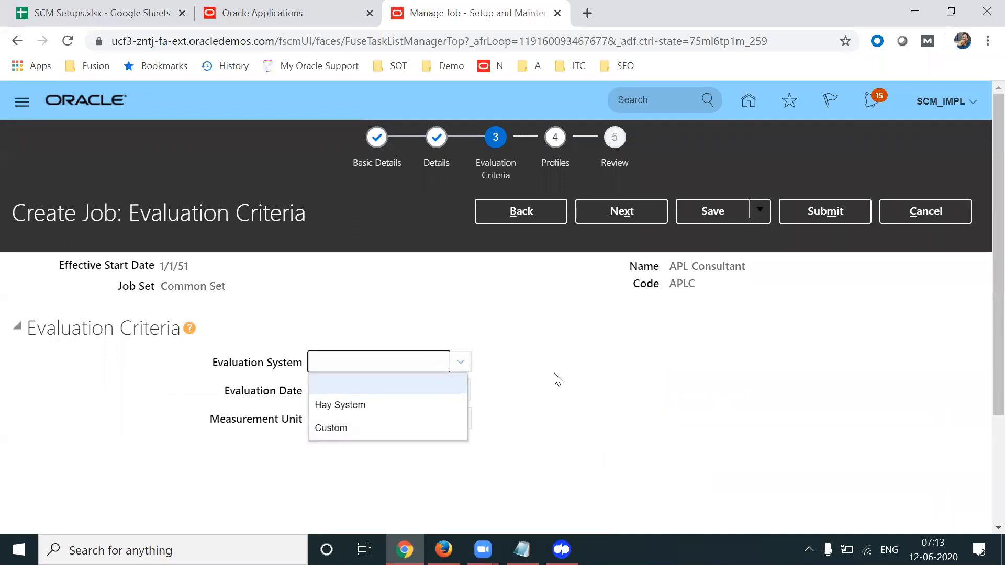
pyautogui.click(626, 365)
pyautogui.click(638, 213)
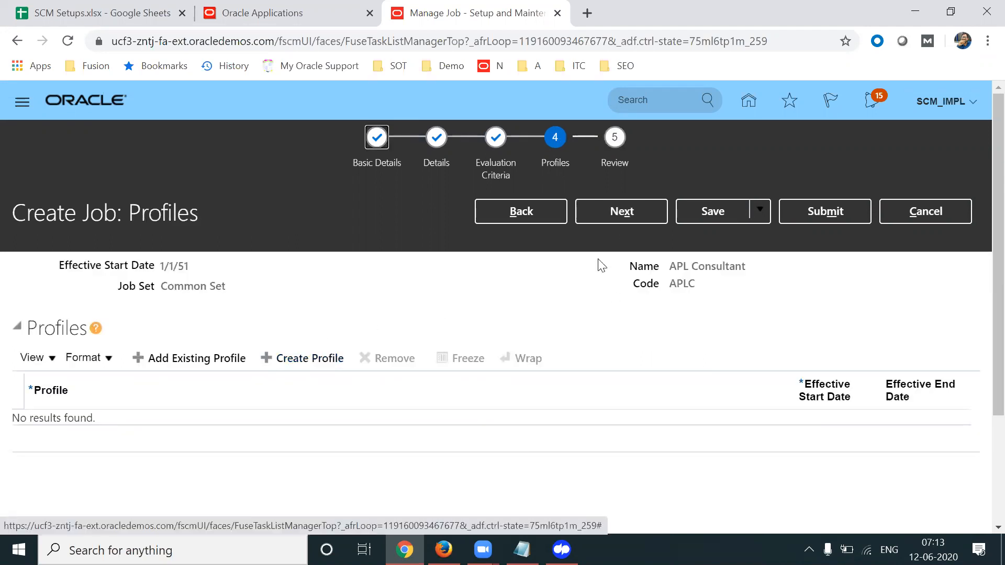
pyautogui.click(625, 215)
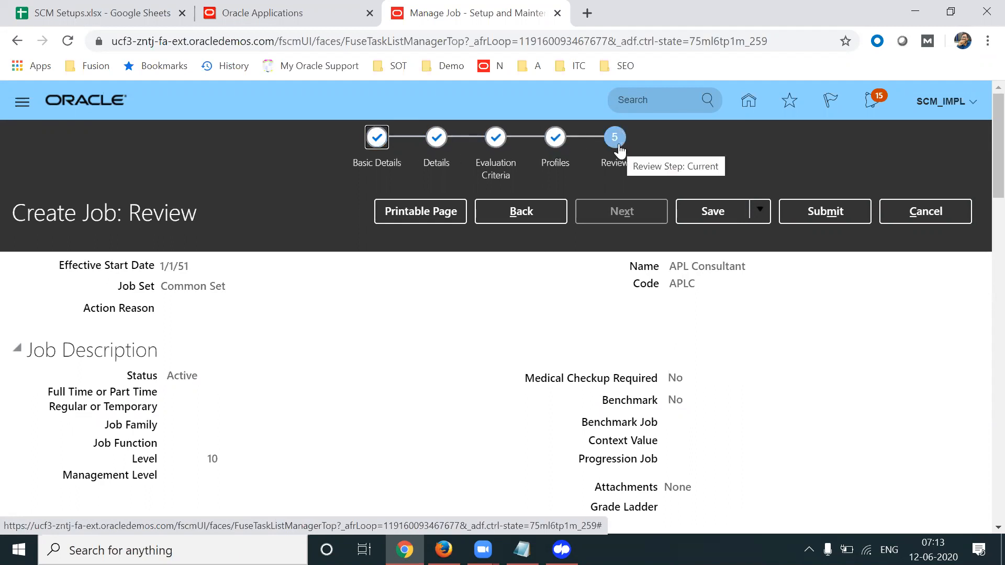
# Submit the APL Consultant job, confirm with Yes and dismiss the confirmation
pyautogui.click(842, 214)
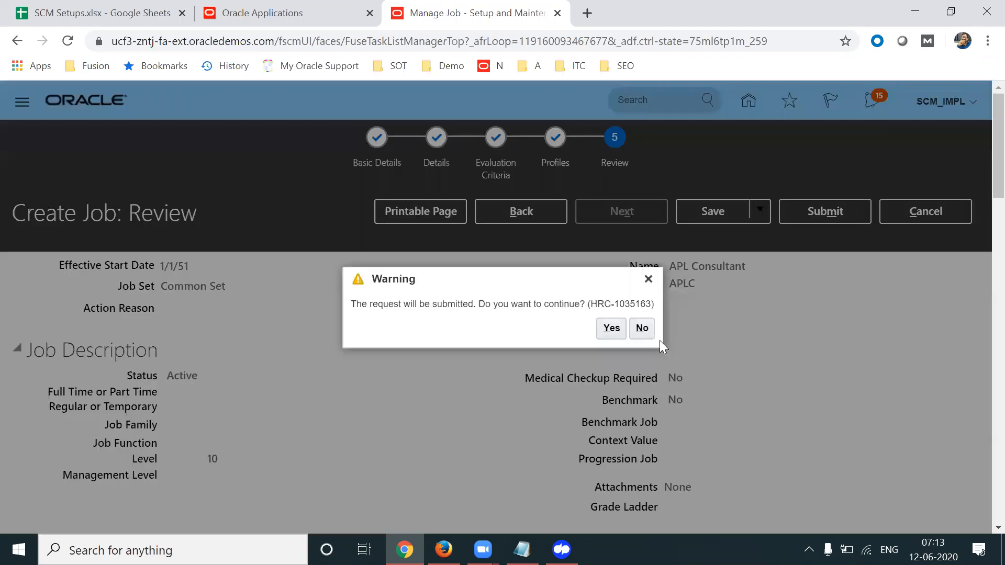
pyautogui.click(612, 329)
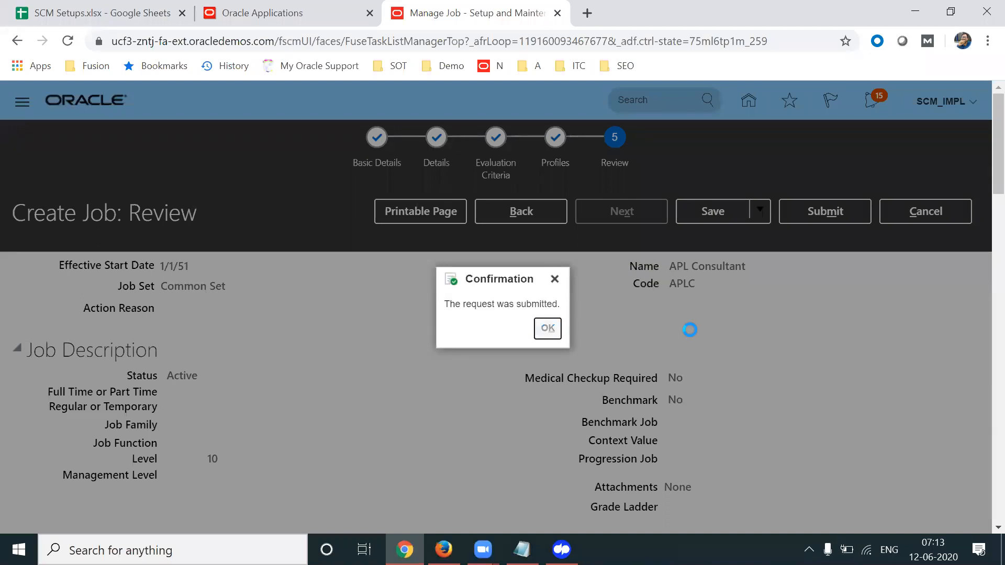
pyautogui.press('Return')
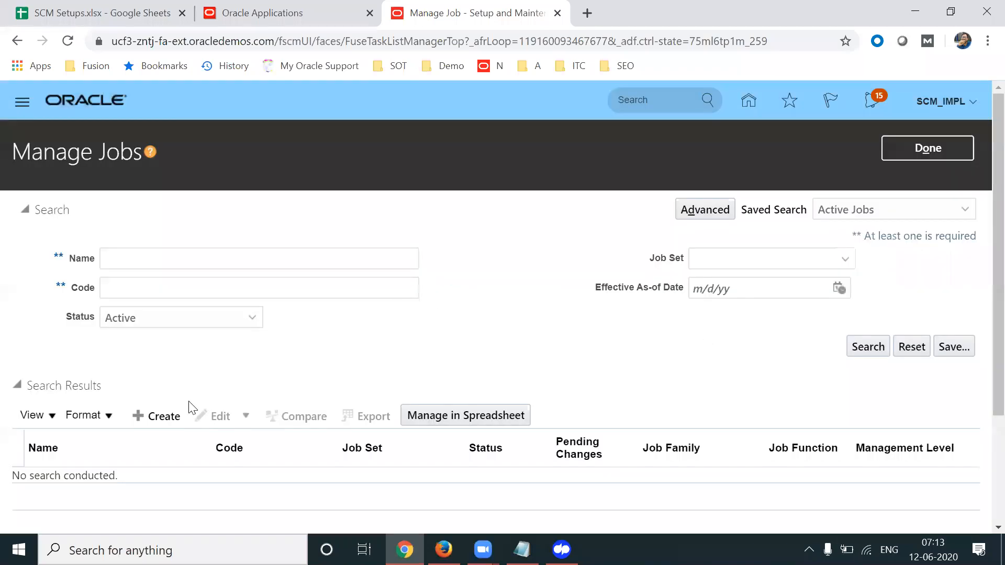
# Create a new job named APL Manager with code APLM
pyautogui.click(164, 415)
pyautogui.click(691, 306)
pyautogui.write('APL')
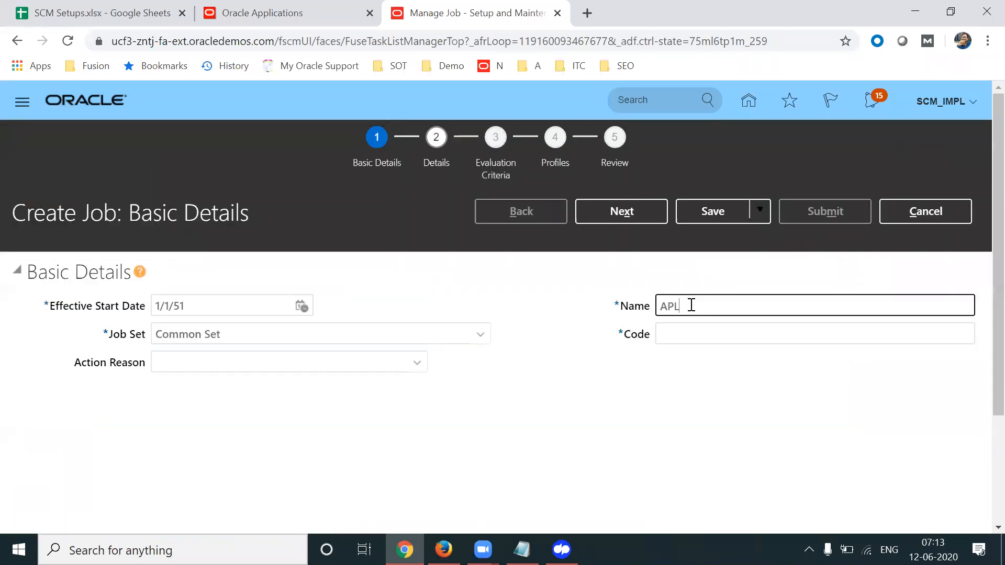
pyautogui.write(' Manager')
pyautogui.press('Tab')
pyautogui.write('APL')
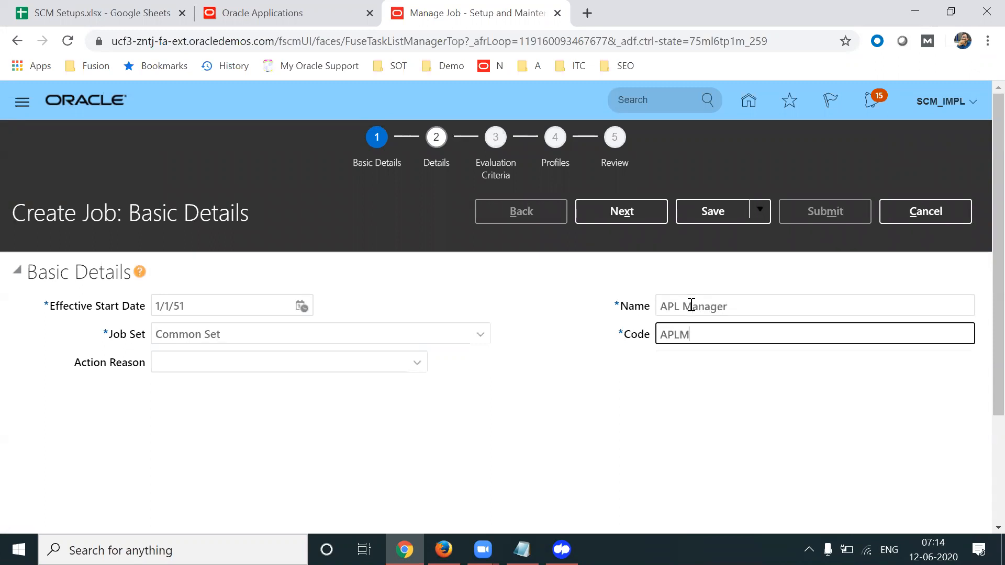
pyautogui.click(622, 211)
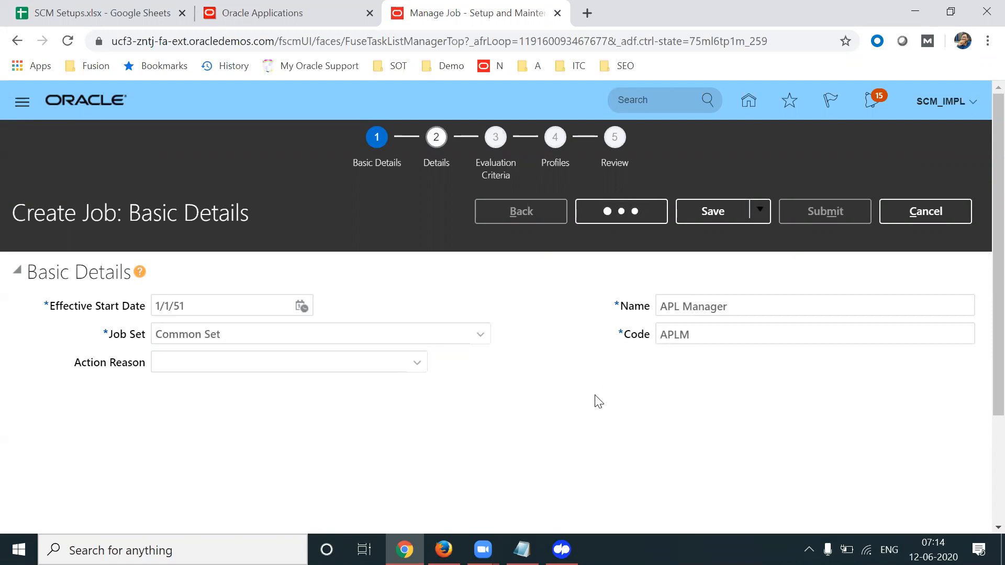
# Set the APL Manager job Level to 20
pyautogui.scroll(-1, 980, 194)
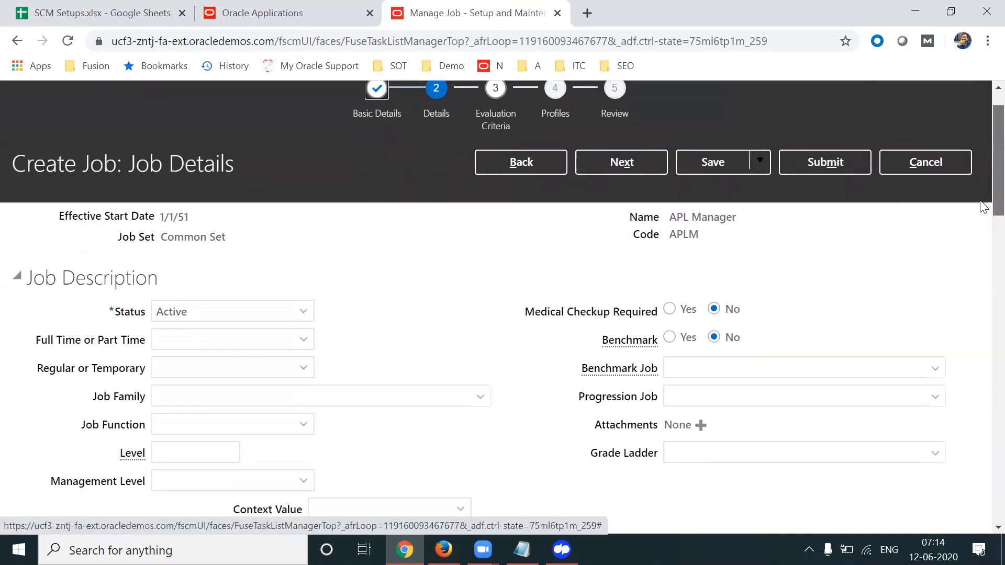
pyautogui.moveTo(111, 443); pyautogui.dragTo(156, 439)
pyautogui.click(212, 439)
pyautogui.write('20')
pyautogui.press('Tab')
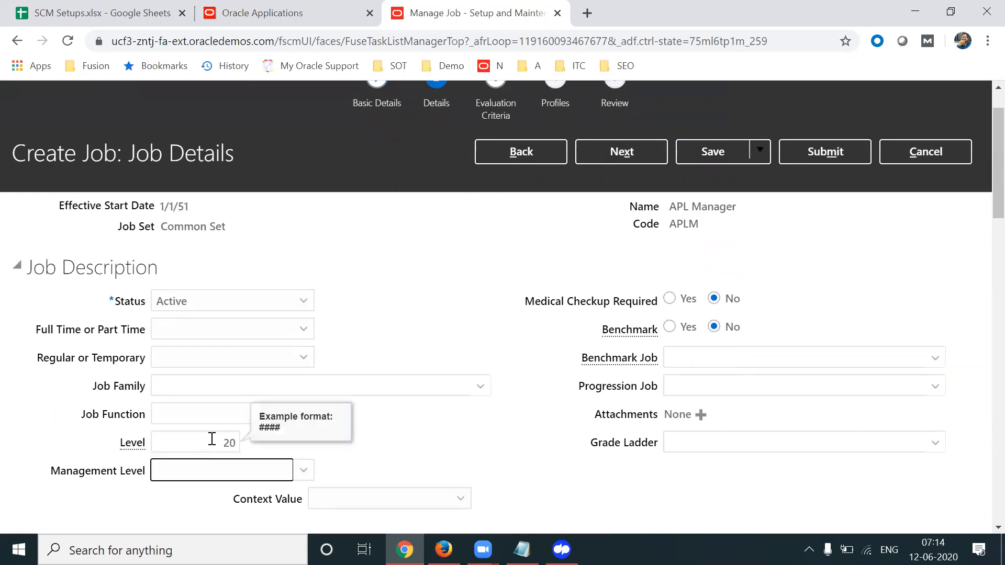
pyautogui.hotkey('shift', 'Tab')
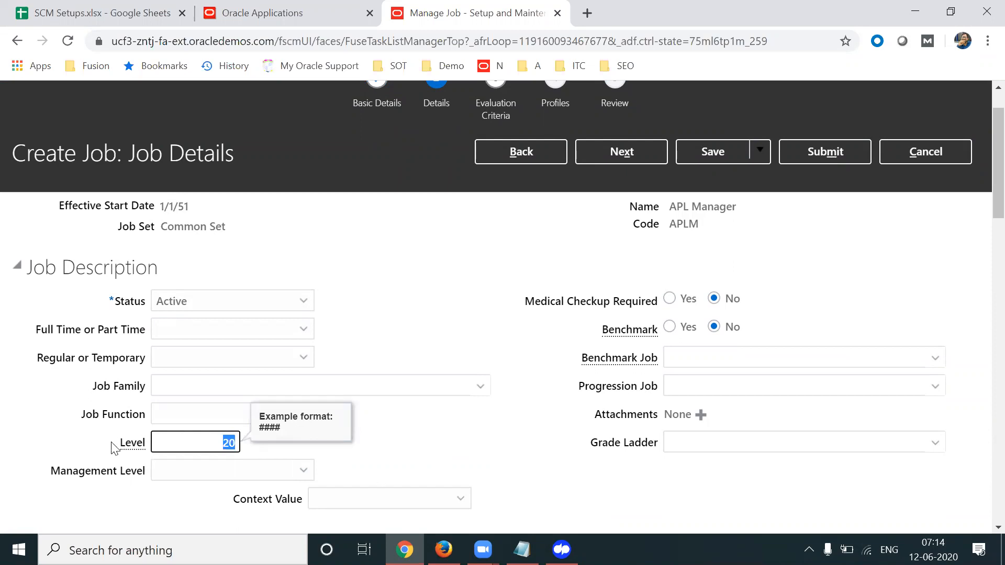
pyautogui.moveTo(111, 443); pyautogui.dragTo(173, 452)
pyautogui.click(215, 450)
pyautogui.click(446, 440)
# Submit the APL Manager job, confirm, and close the Manage Jobs page
pyautogui.click(827, 155)
pyautogui.click(835, 219)
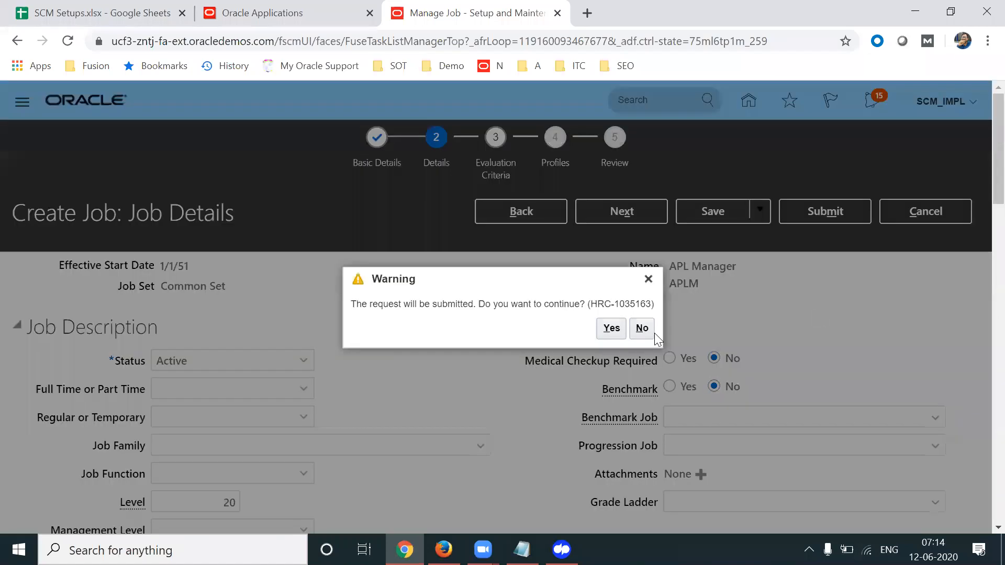
pyautogui.click(612, 328)
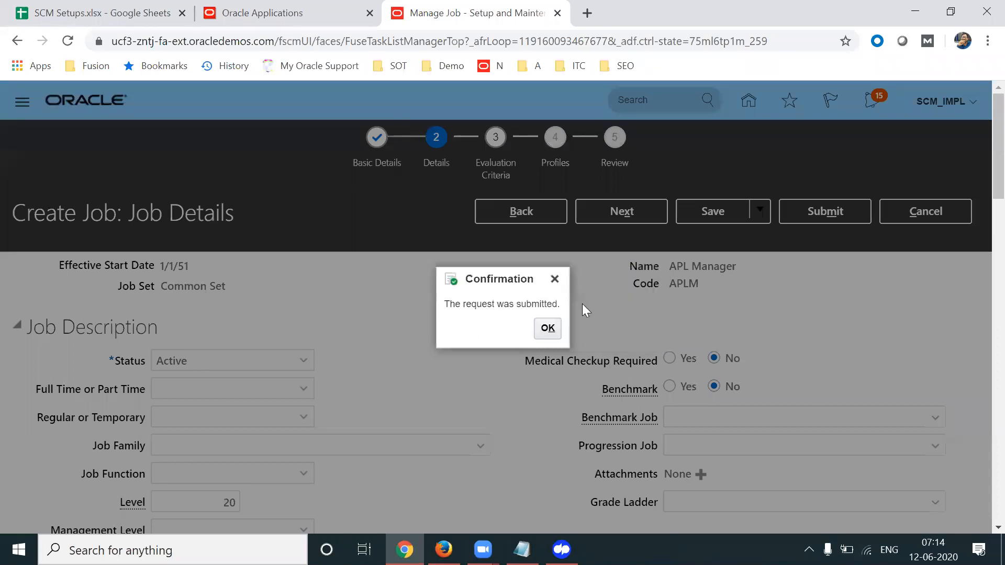
pyautogui.click(547, 328)
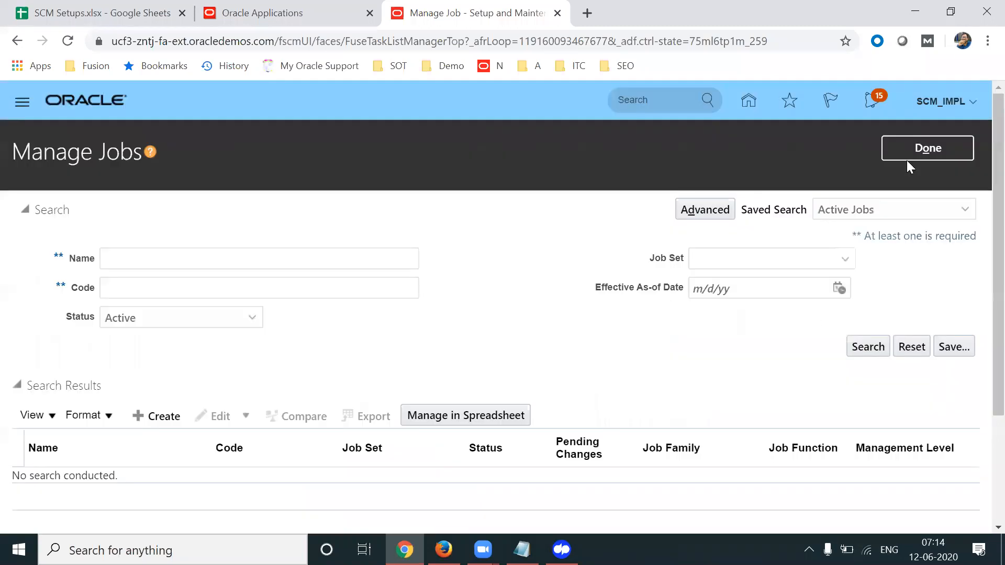
pyautogui.click(908, 157)
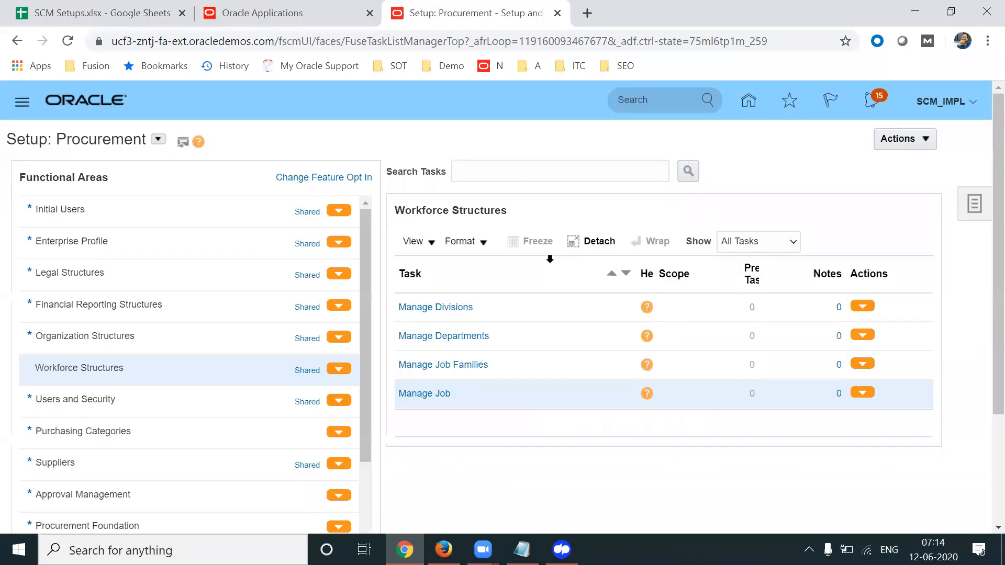
# Search the setup tasks for 'Manage Users' and open the Manage Users task
pyautogui.click(974, 204)
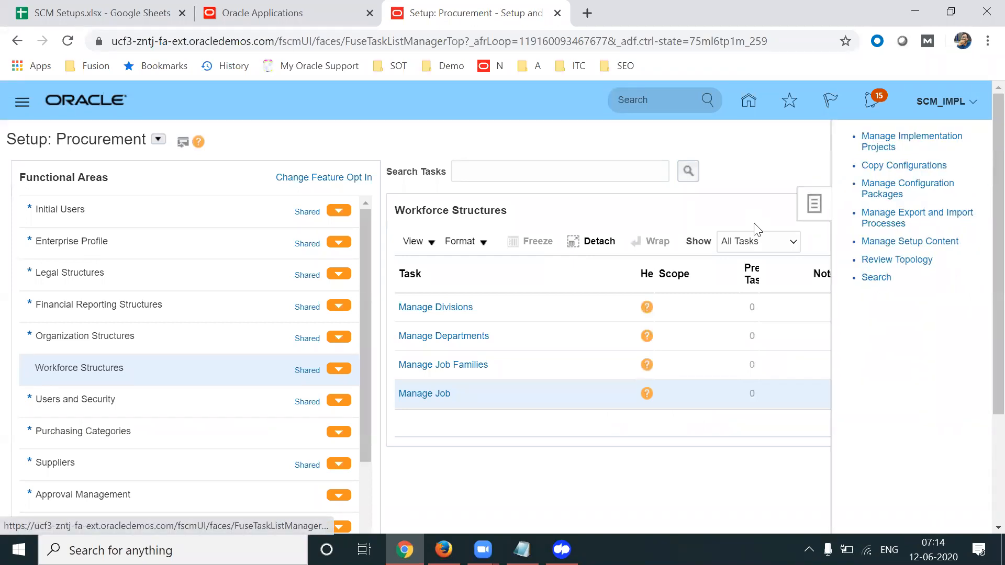
pyautogui.click(322, 175)
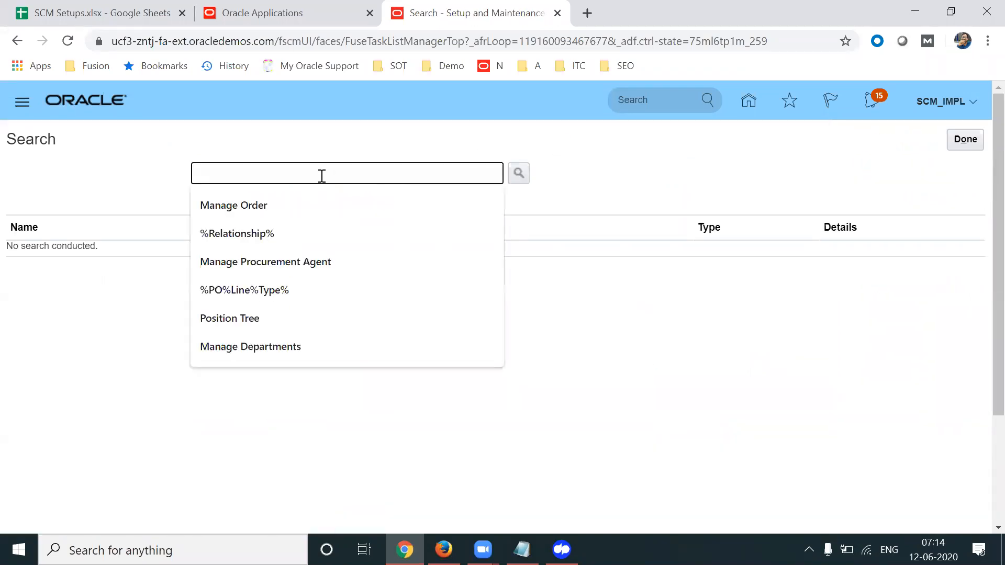
pyautogui.write('MAna')
pyautogui.write('ge Us')
pyautogui.write('ers')
pyautogui.press('Return')
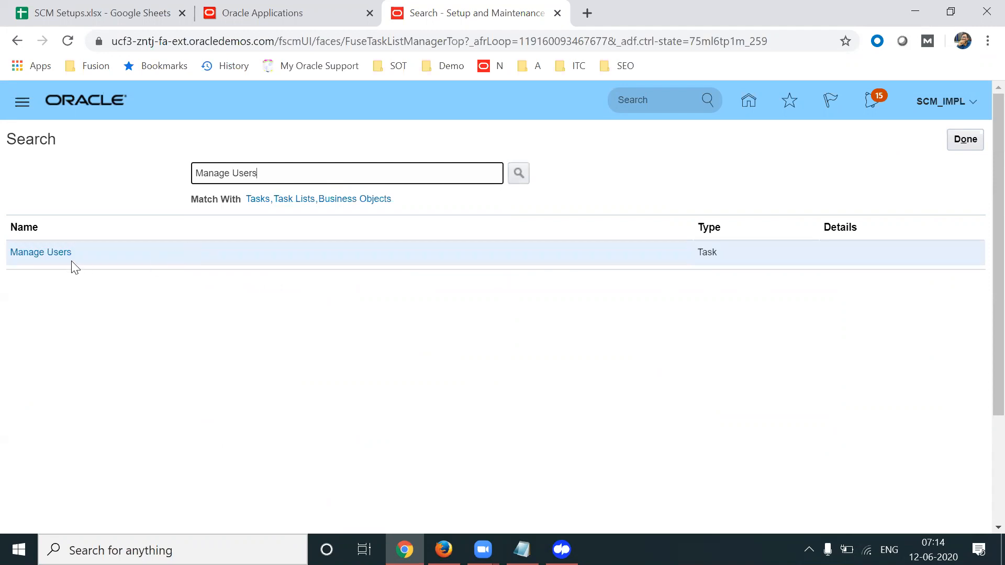
pyautogui.click(47, 252)
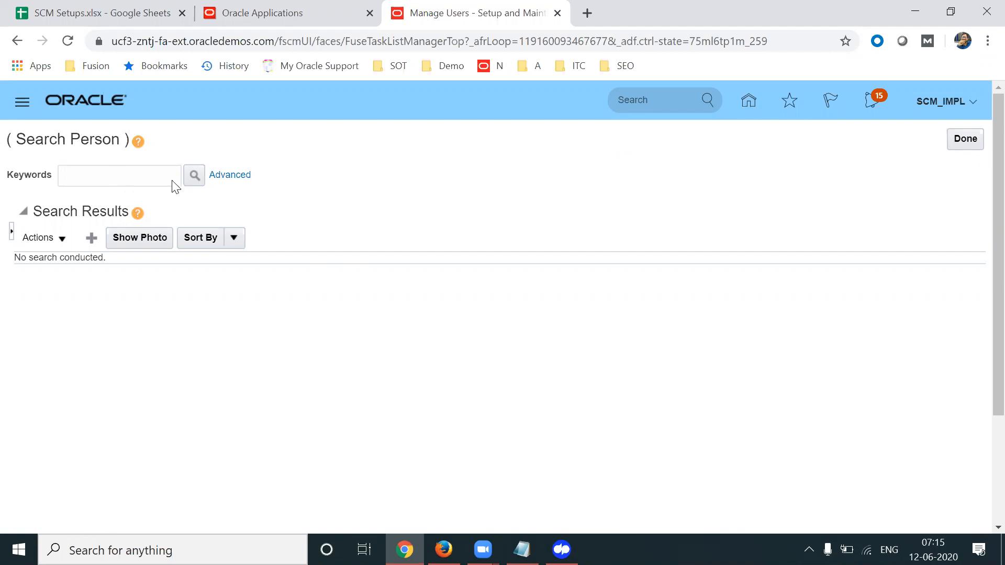
# Add a new user with last name Shilpa, then bring up the SCM Setups spreadsheet
pyautogui.click(91, 239)
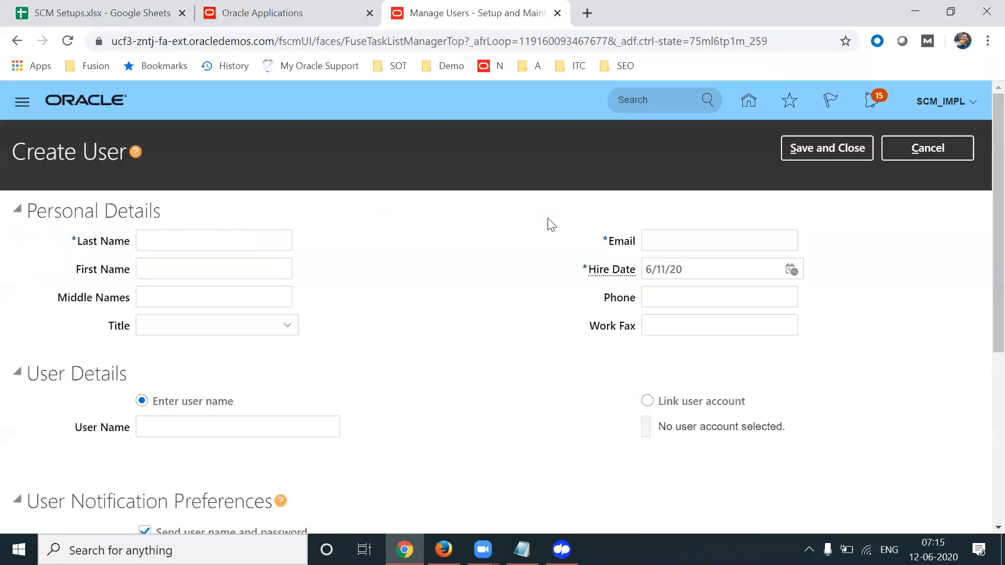
pyautogui.click(244, 235)
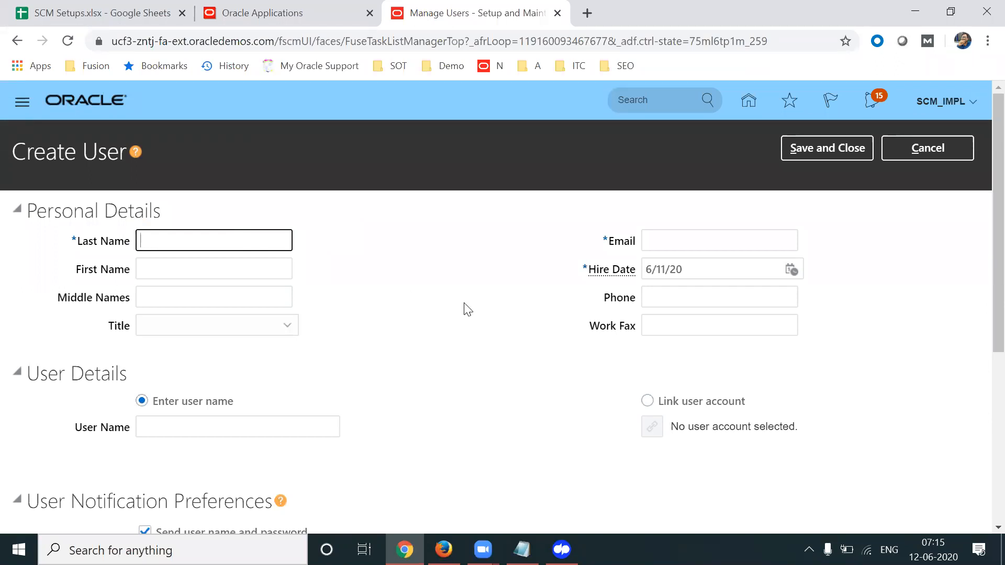
pyautogui.press('Tab')
pyautogui.press('Tab')
pyautogui.press('Tab')
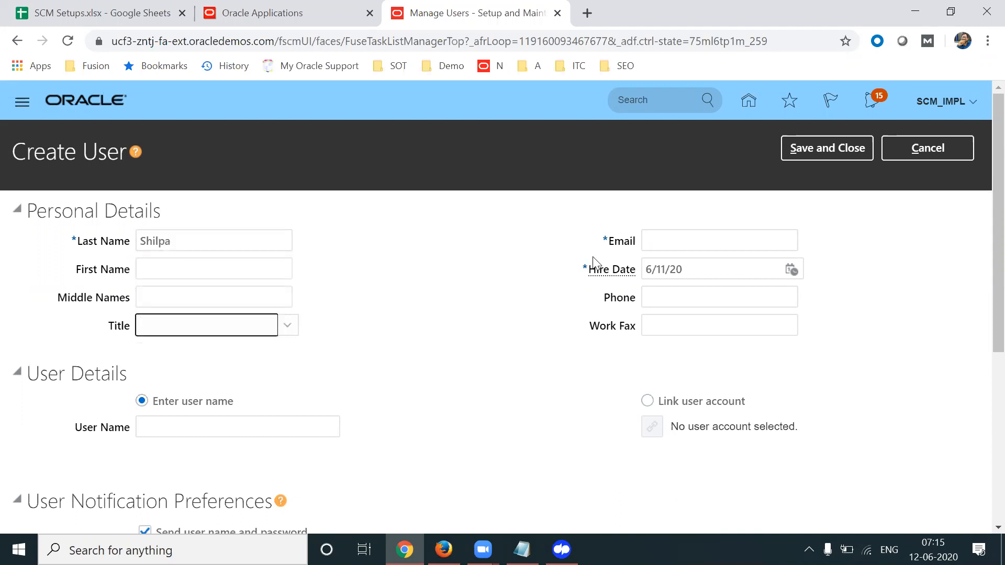
pyautogui.click(697, 236)
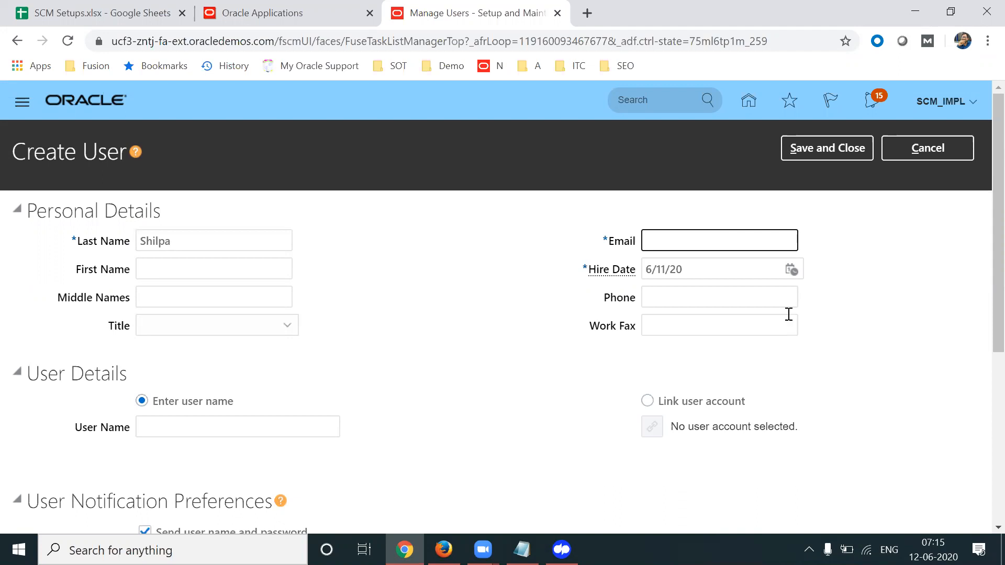
pyautogui.doubleClick(628, 241)
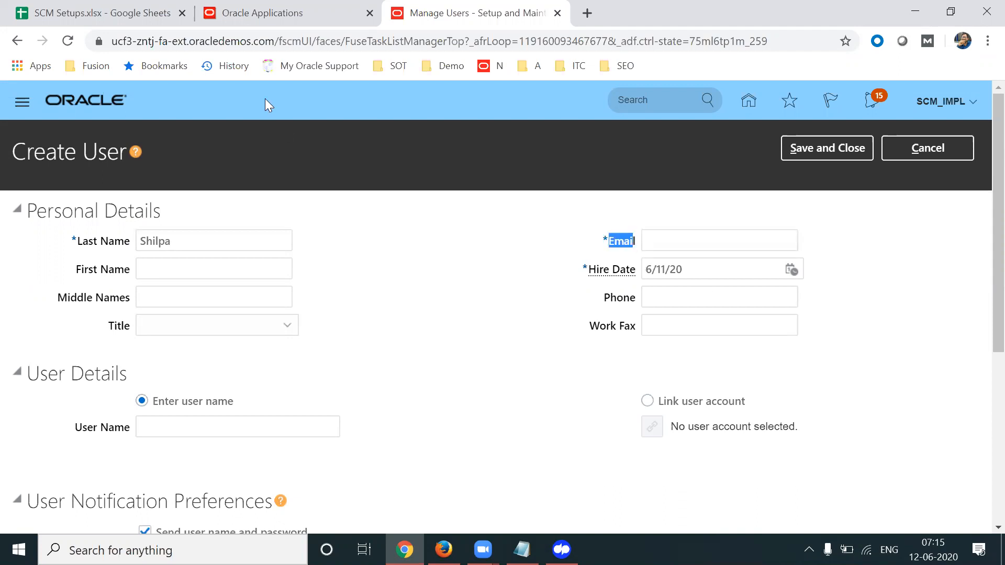
pyautogui.click(94, 13)
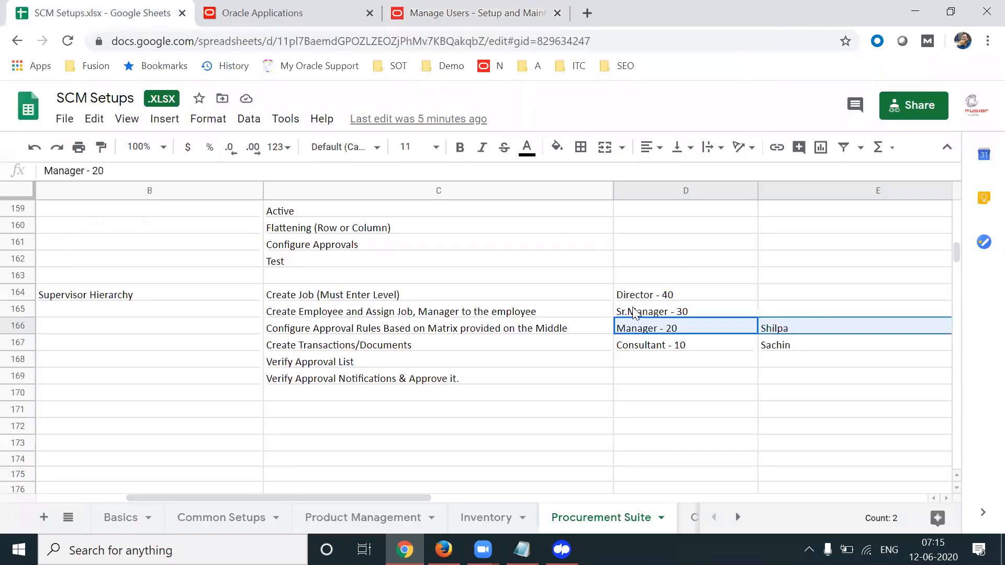
# Read job levels D164–D167 (Director 40, Sr.Manager 30, Manager 20, Consultant 10), then return to Email
pyautogui.click(663, 296)
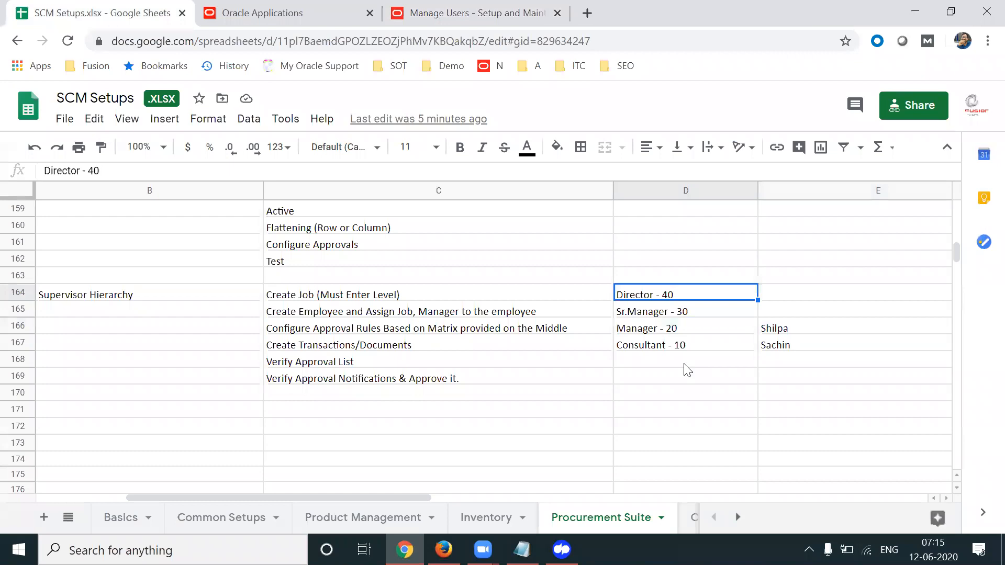
pyautogui.press('Down')
pyautogui.press('Right')
pyautogui.press('Left')
pyautogui.press('Up')
pyautogui.press('Down')
pyautogui.press('Up')
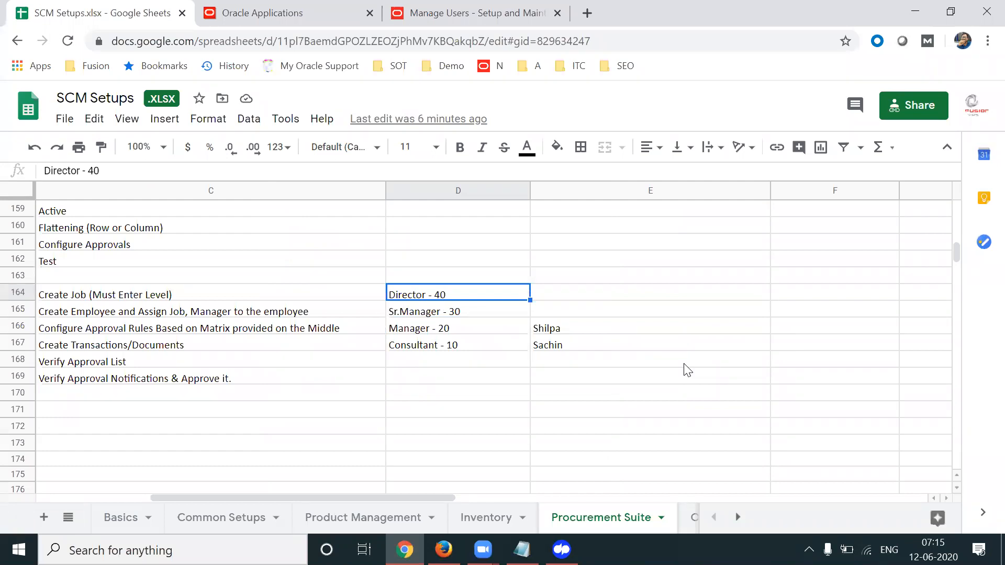
pyautogui.press('Down')
pyautogui.press('Down')
pyautogui.press('Down')
pyautogui.press('Up')
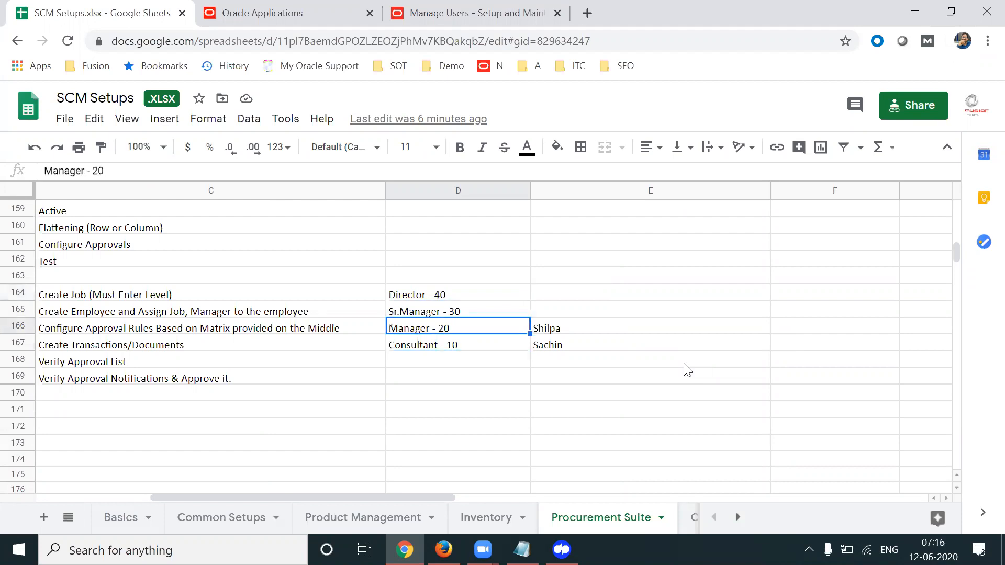
pyautogui.press('Down')
pyautogui.press('Up')
pyautogui.press('Up')
pyautogui.press('Up')
pyautogui.press('Down')
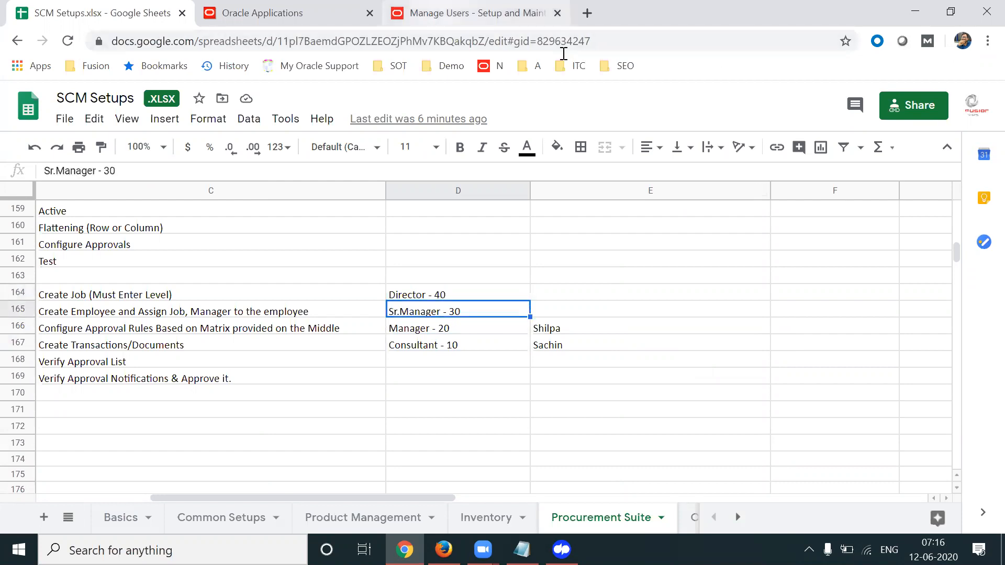
pyautogui.click(515, 13)
pyautogui.click(671, 241)
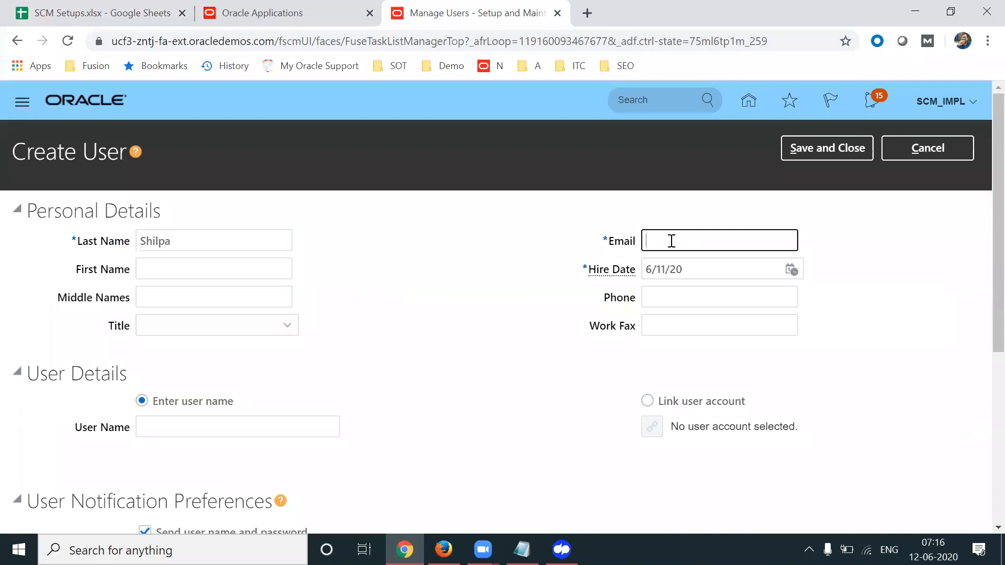
# Enter the user's e-mail address in the Email field
pyautogui.press('Tab')
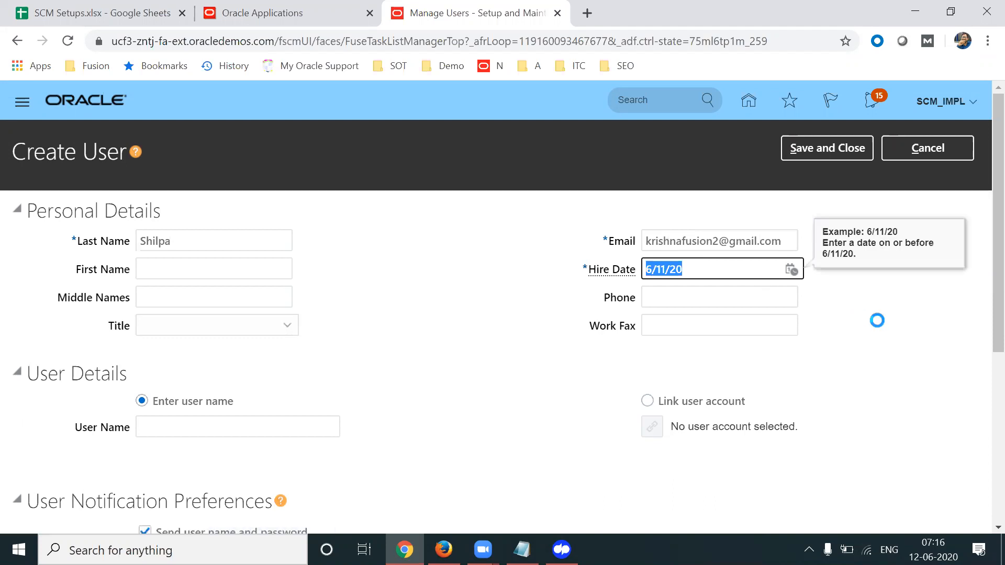
pyautogui.moveTo(646, 241); pyautogui.dragTo(789, 258)
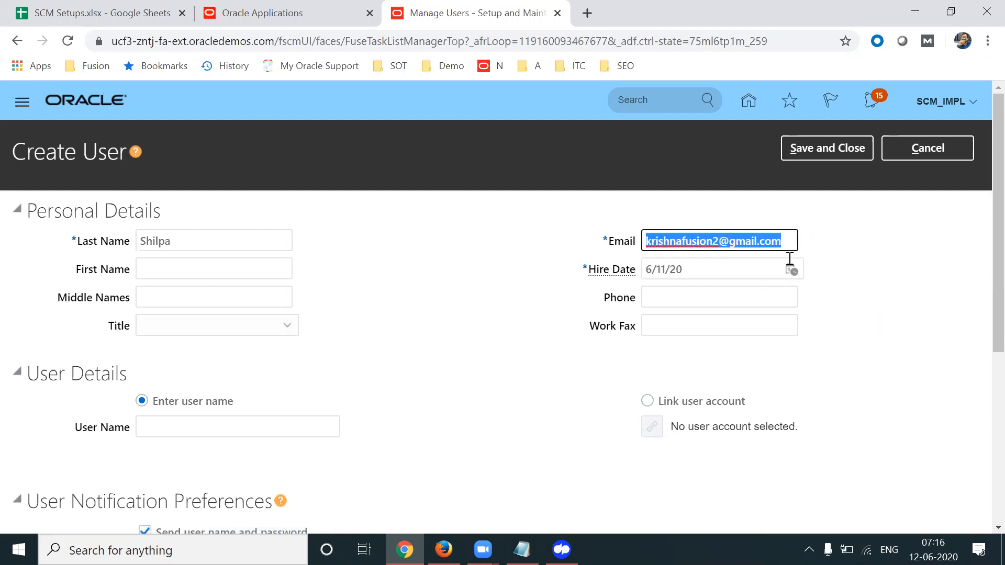
pyautogui.click(883, 274)
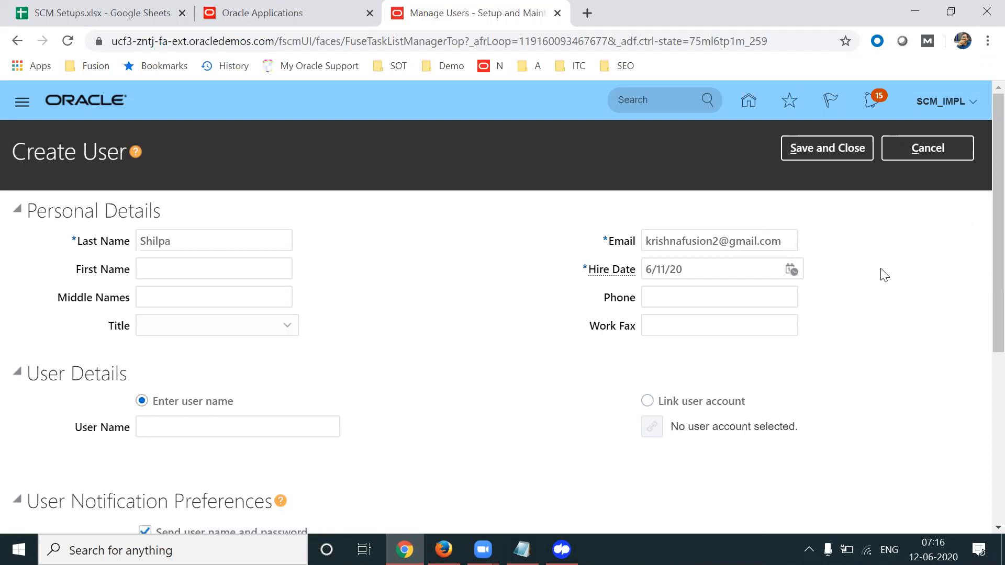
# Set the User Name to apl.shilpa using the copied last name
pyautogui.doubleClick(182, 242)
pyautogui.hotkey('ctrl', 'c')
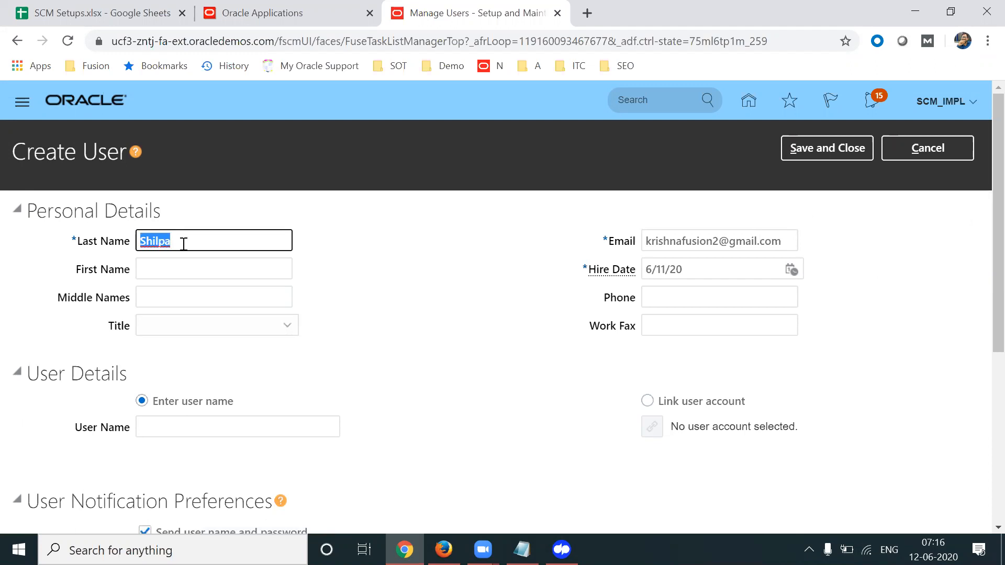
pyautogui.click(220, 427)
pyautogui.hotkey('ctrl', 'v')
pyautogui.click(769, 341)
pyautogui.scroll(-3, 980, 267)
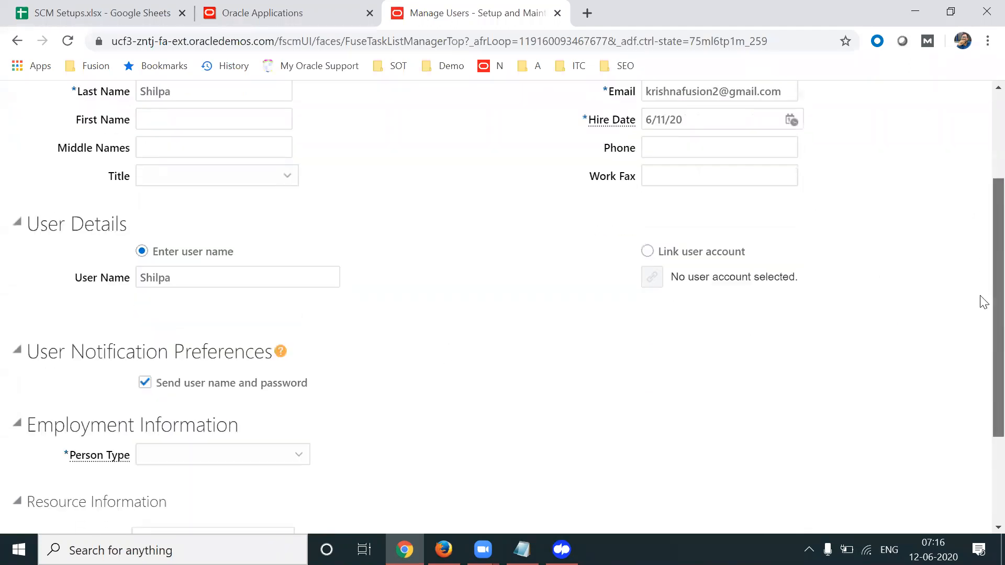
pyautogui.doubleClick(247, 286)
pyautogui.hotkey('ctrl', 'c')
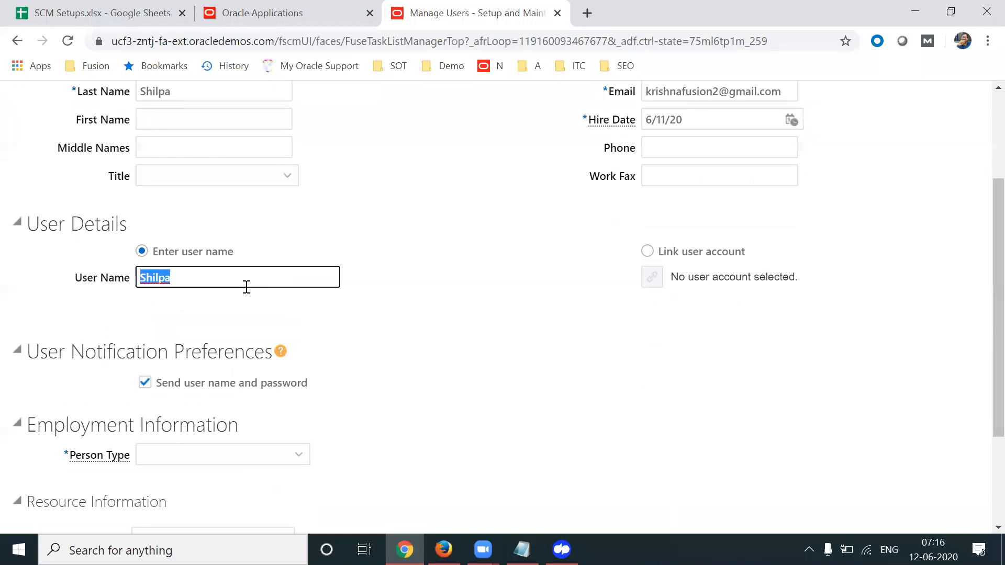
pyautogui.write('apl.')
pyautogui.hotkey('ctrl', 'v')
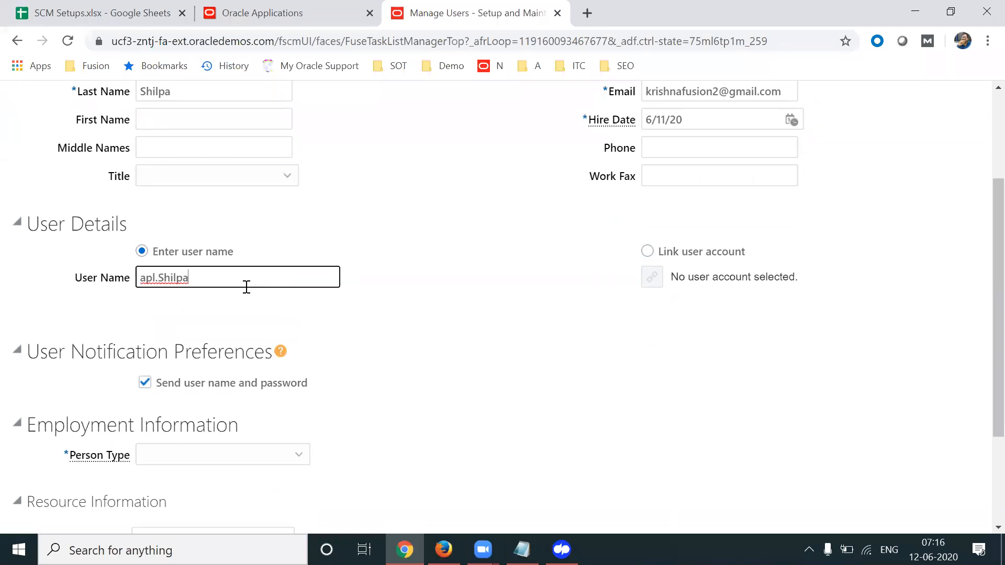
pyautogui.click(165, 280)
pyautogui.press('BackSpace')
pyautogui.write('s')
pyautogui.click(477, 316)
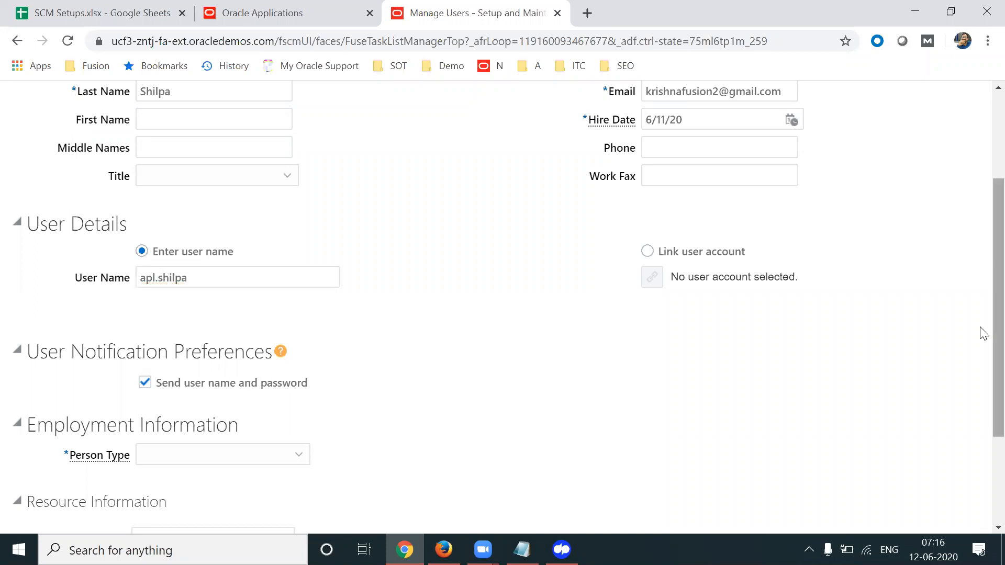
pyautogui.scroll(-3, 978, 325)
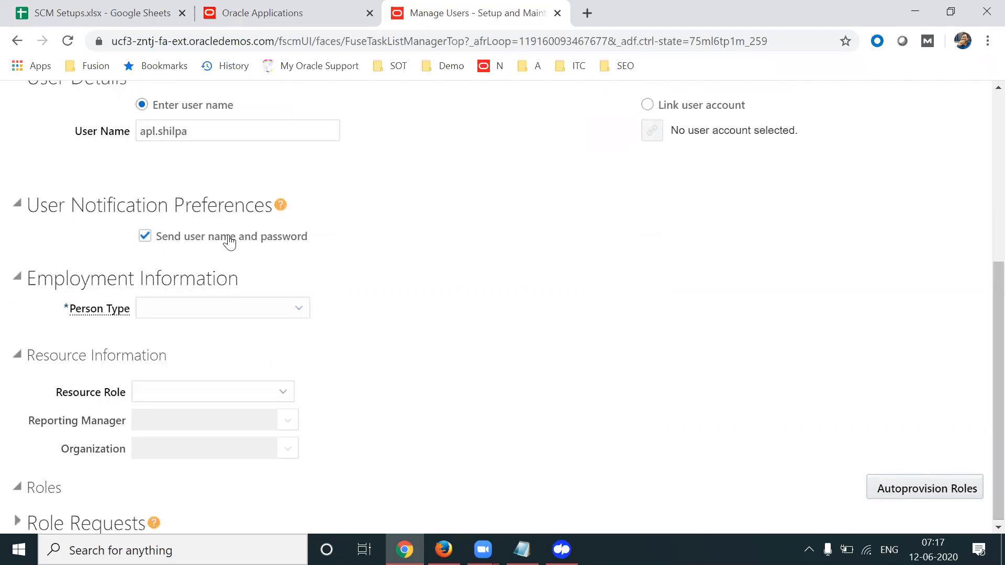
# Set Person Type to Employee and Legal Employer to US1 Legal Entity
pyautogui.click(259, 310)
pyautogui.press('e')
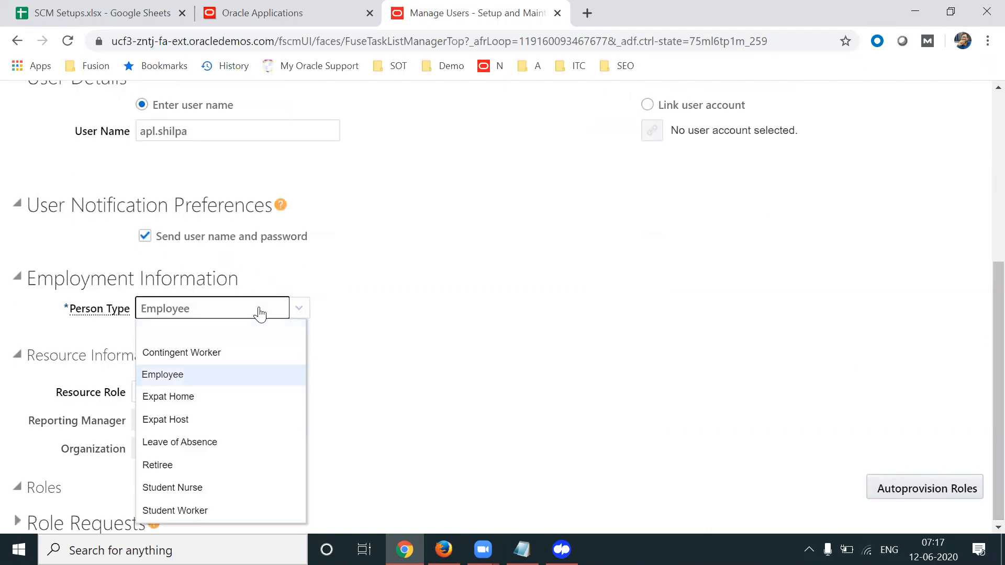
pyautogui.click(206, 375)
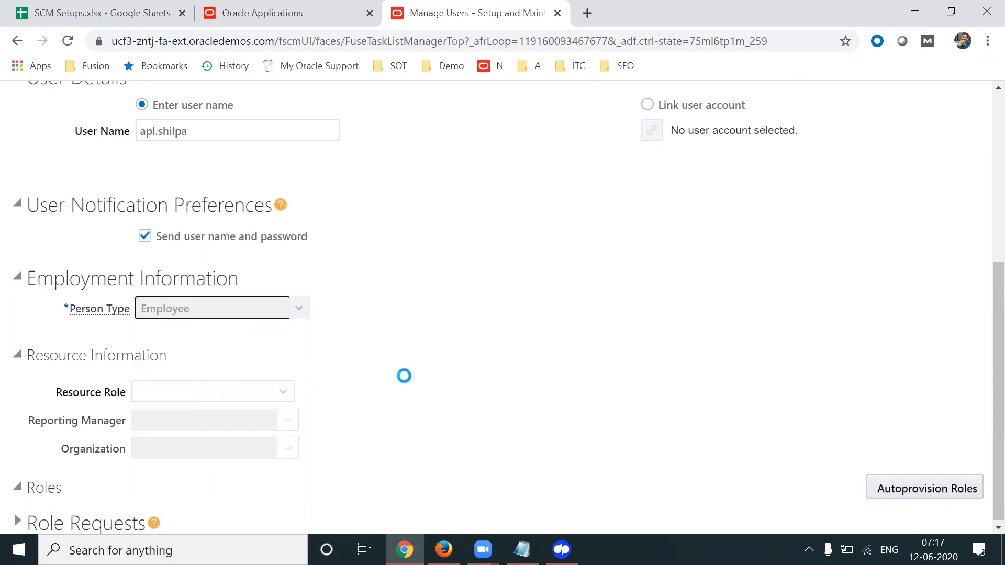
pyautogui.click(298, 340)
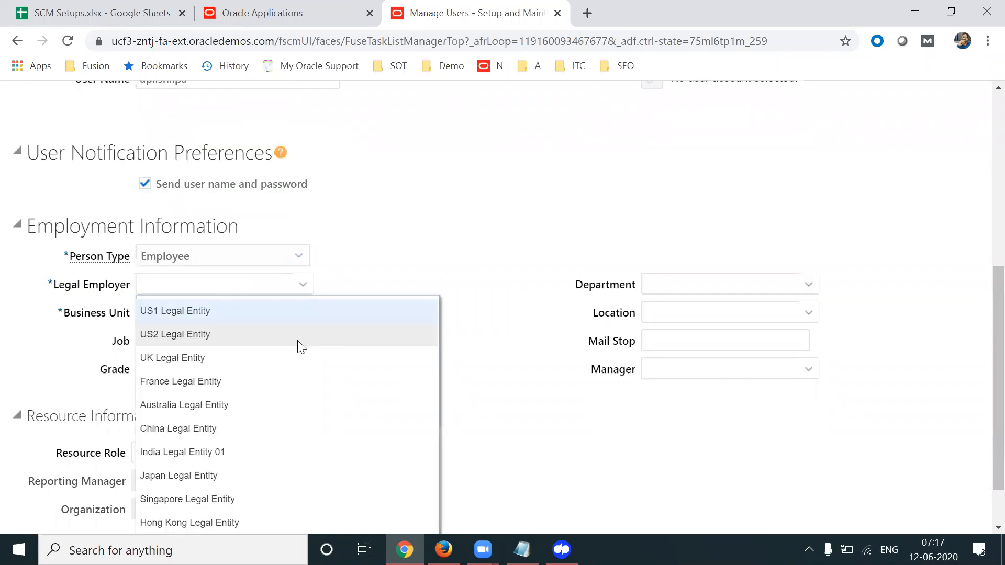
pyautogui.click(240, 314)
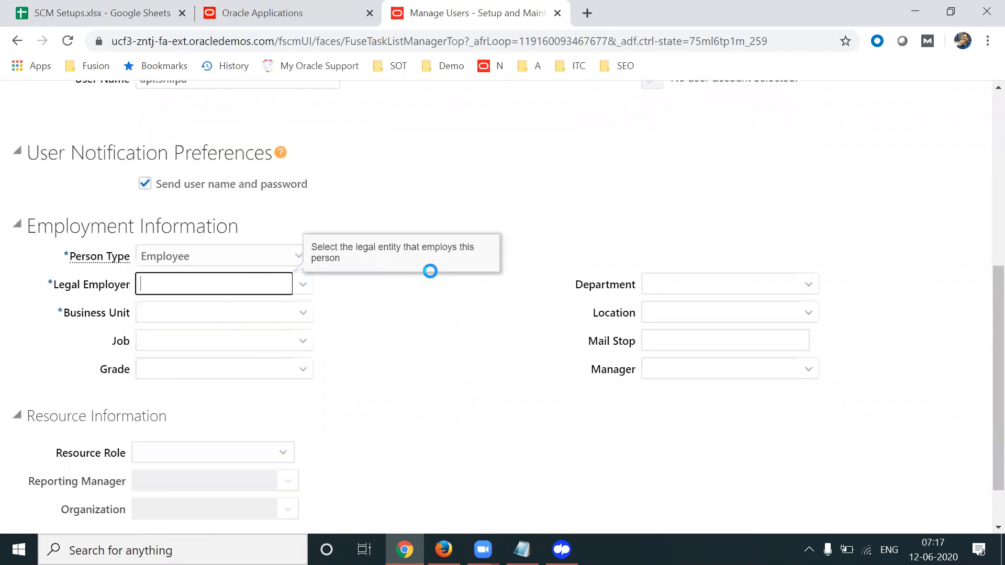
pyautogui.moveTo(59, 285); pyautogui.dragTo(132, 290)
pyautogui.click(244, 286)
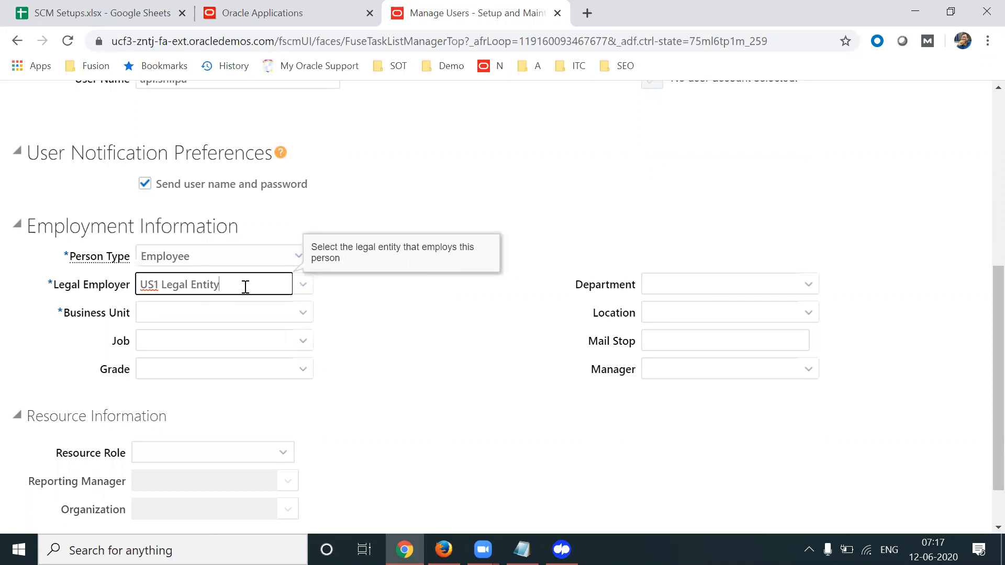
pyautogui.tripleClick(245, 286)
# Search for US1 and choose US1 Business Unit as the Business Unit
pyautogui.click(302, 312)
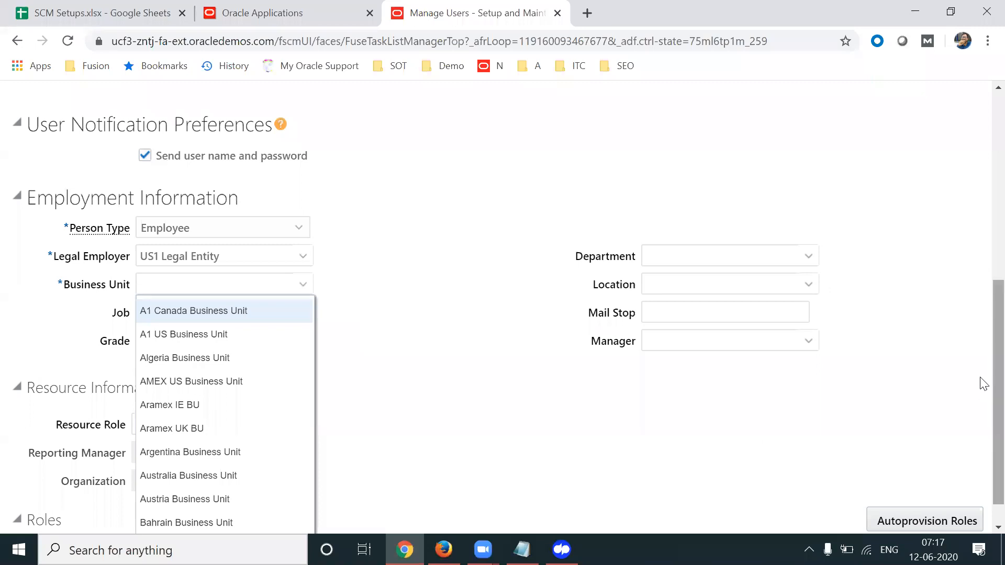
pyautogui.moveTo(980, 392); pyautogui.dragTo(980, 399)
pyautogui.click(159, 520)
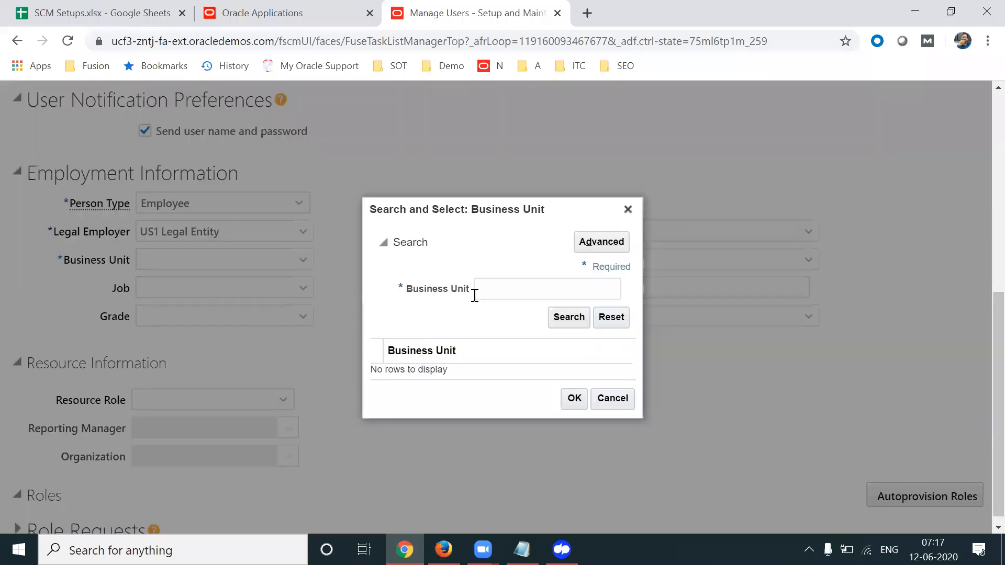
pyautogui.click(476, 292)
pyautogui.write('US1')
pyautogui.press('Return')
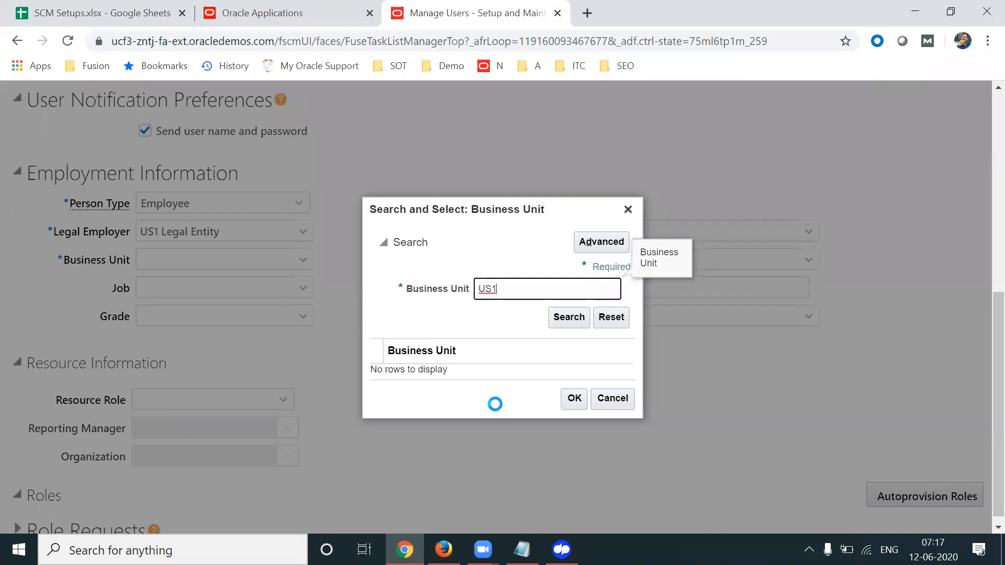
pyautogui.click(425, 356)
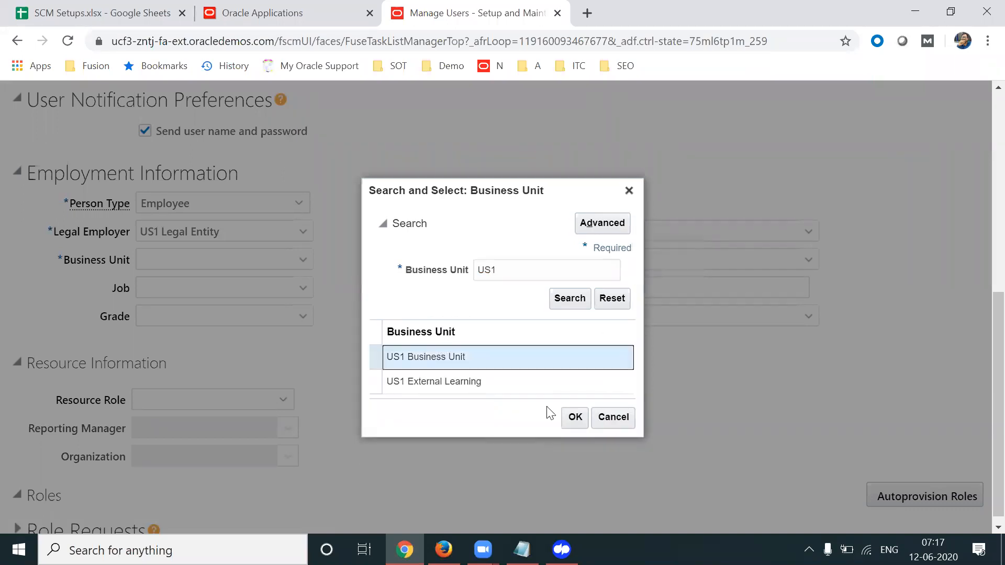
pyautogui.click(574, 417)
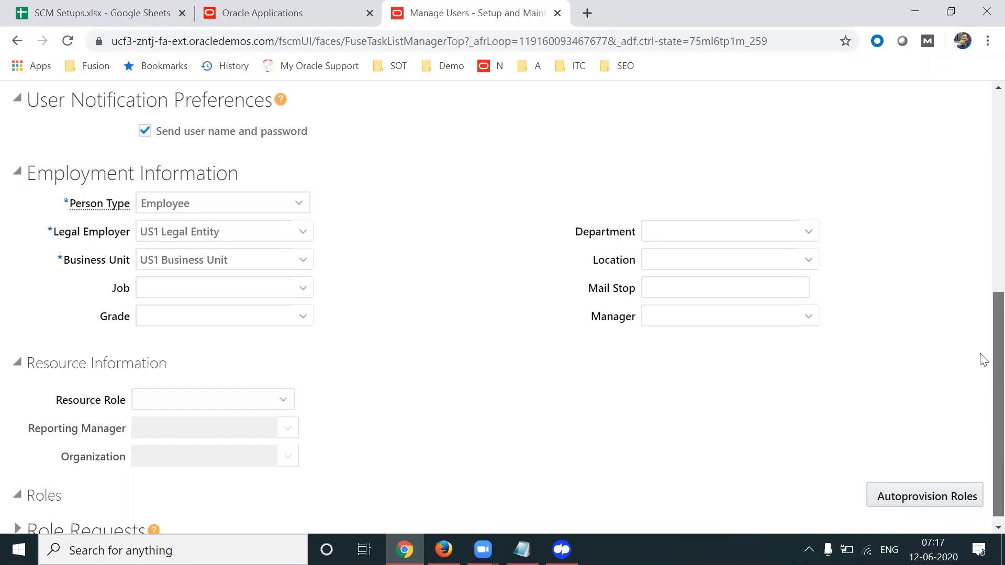
pyautogui.scroll(2, 982, 340)
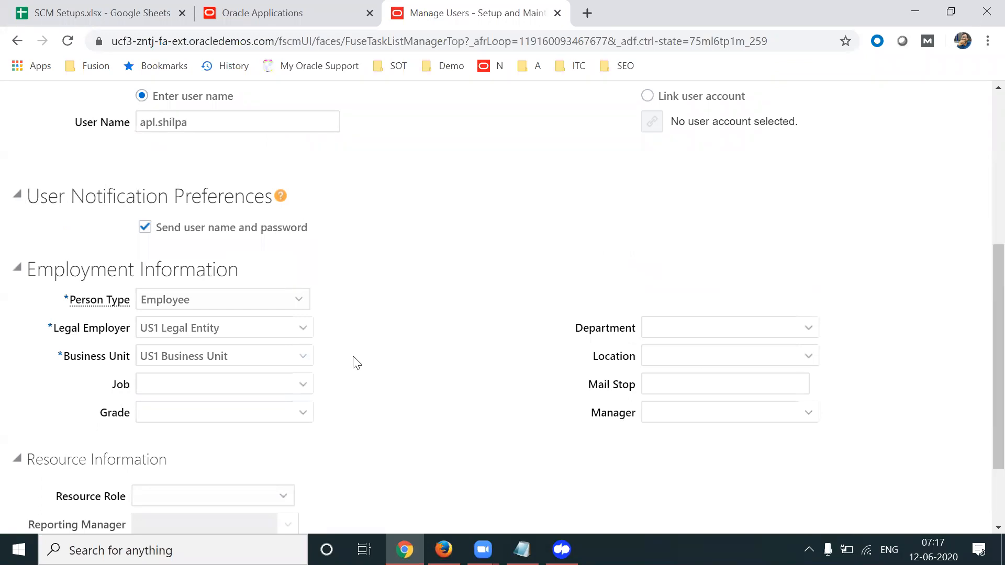
# Search jobs for APL and assign APL Manager as the user's Job
pyautogui.click(302, 383)
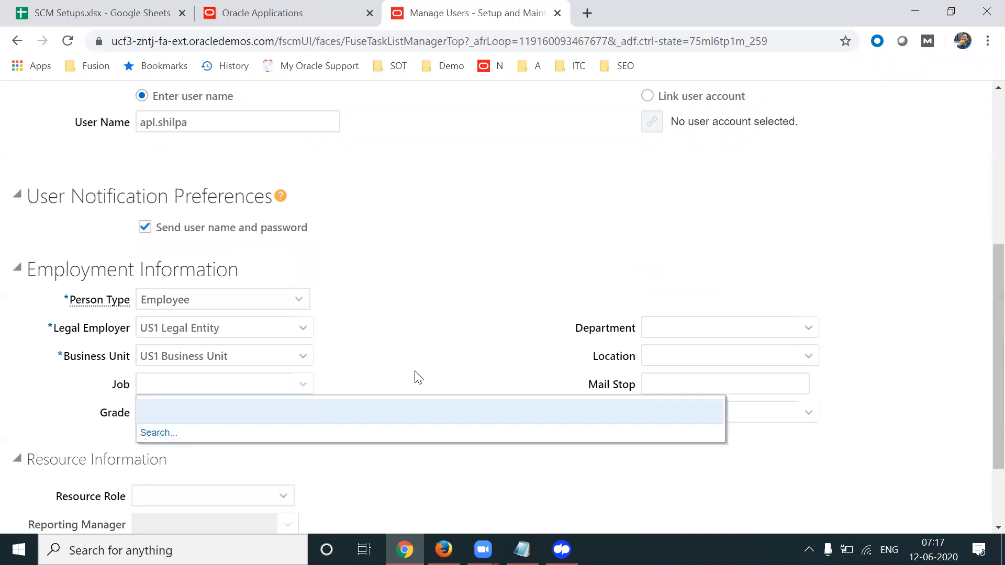
pyautogui.click(157, 432)
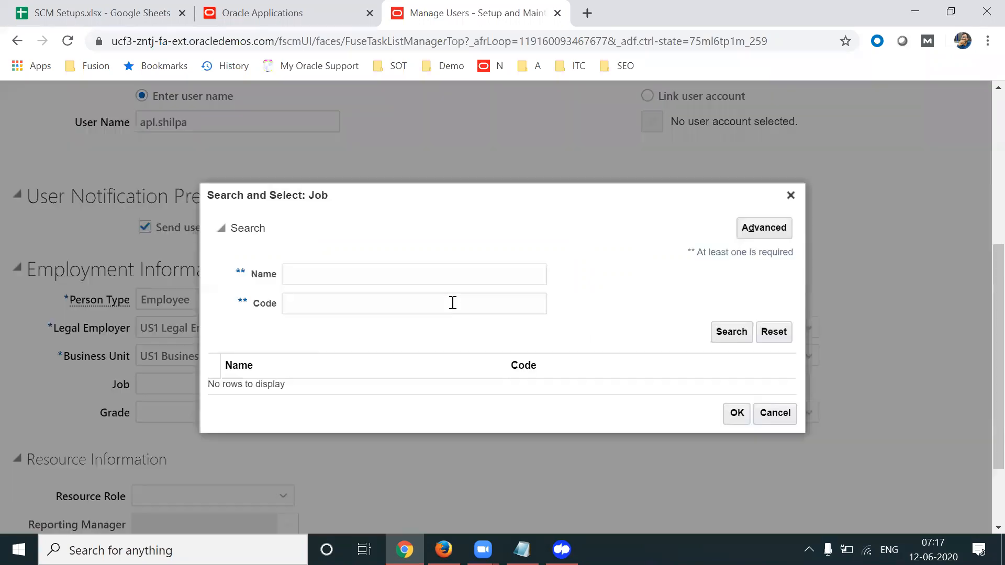
pyautogui.click(361, 265)
pyautogui.write('APL')
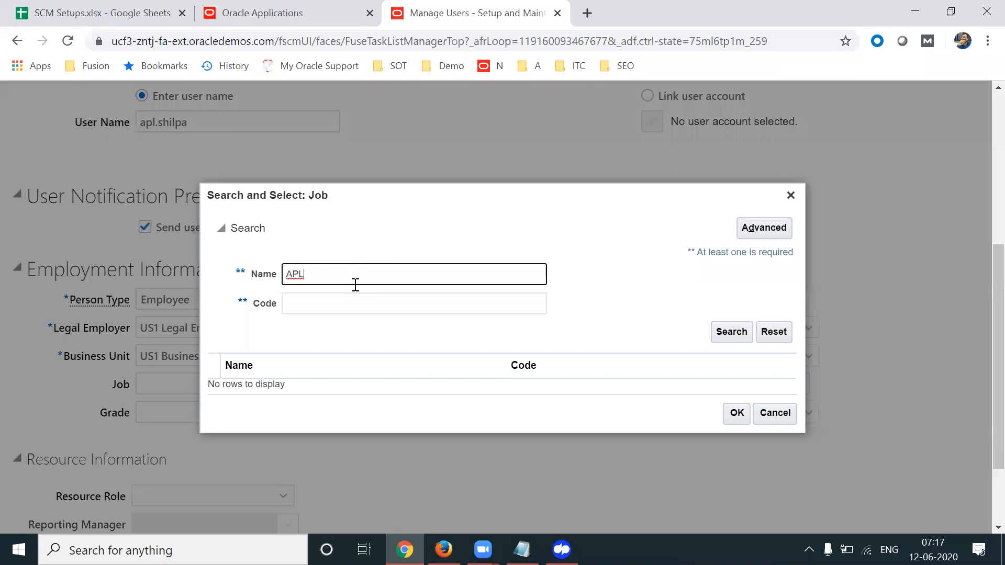
pyautogui.press('Return')
pyautogui.click(297, 393)
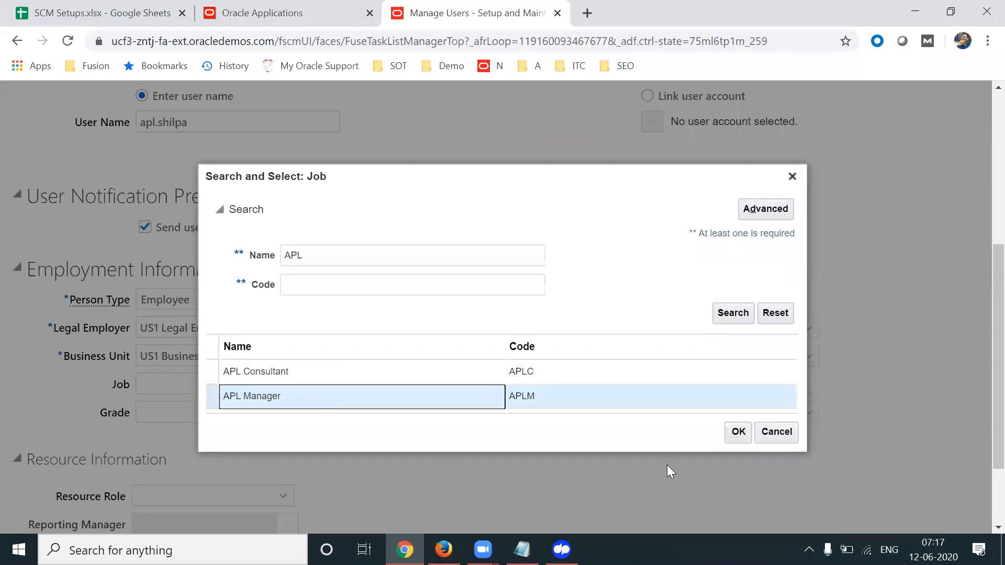
pyautogui.click(738, 432)
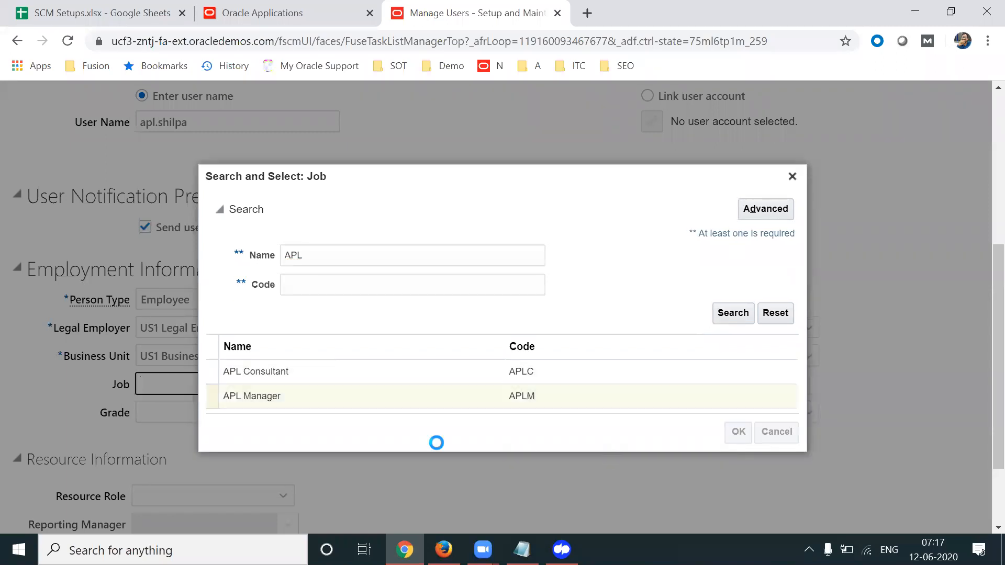
pyautogui.tripleClick(233, 393)
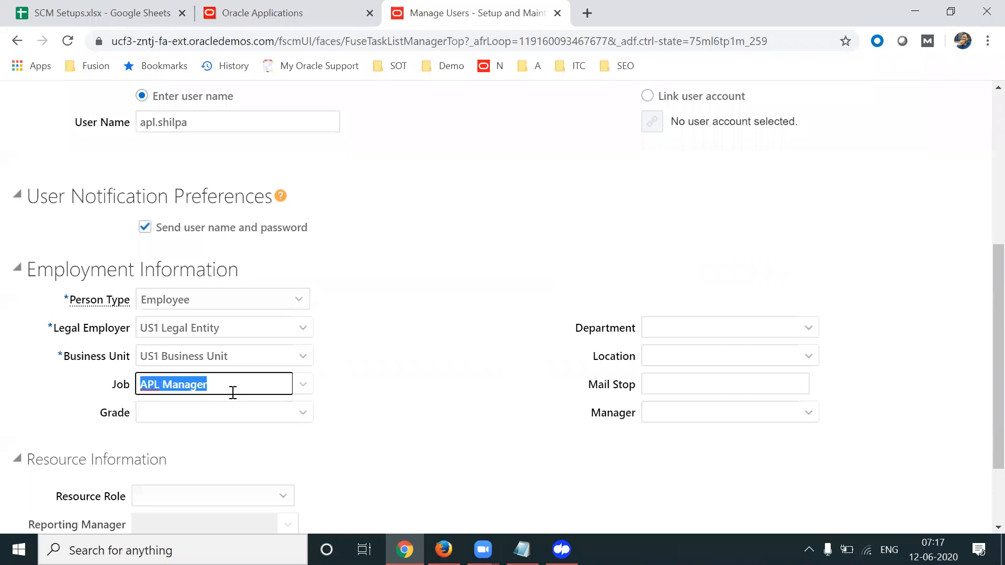
pyautogui.click(490, 440)
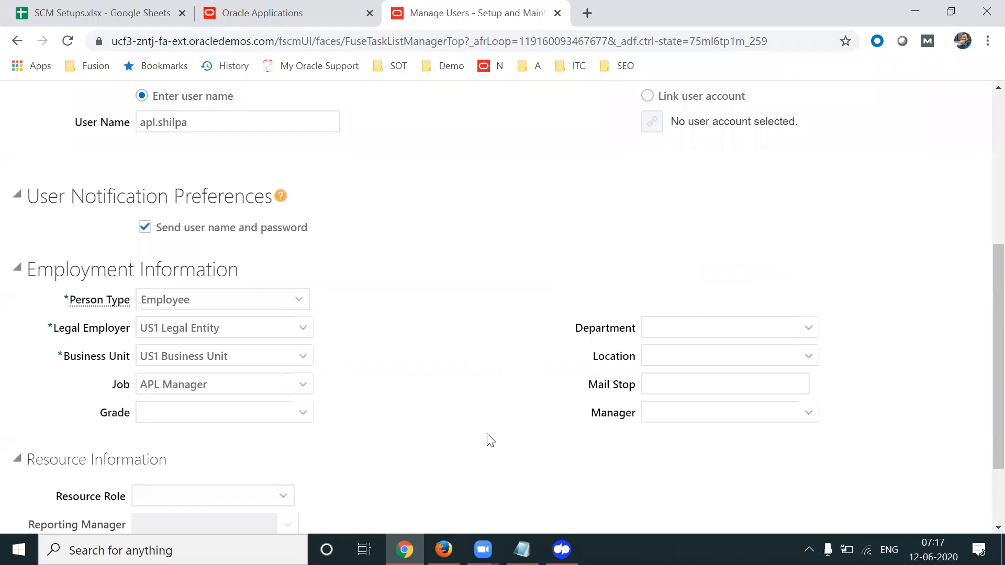
# Review the Manager and Department fields, the send-password option, and the e-mail
pyautogui.doubleClick(259, 387)
pyautogui.tripleClick(259, 387)
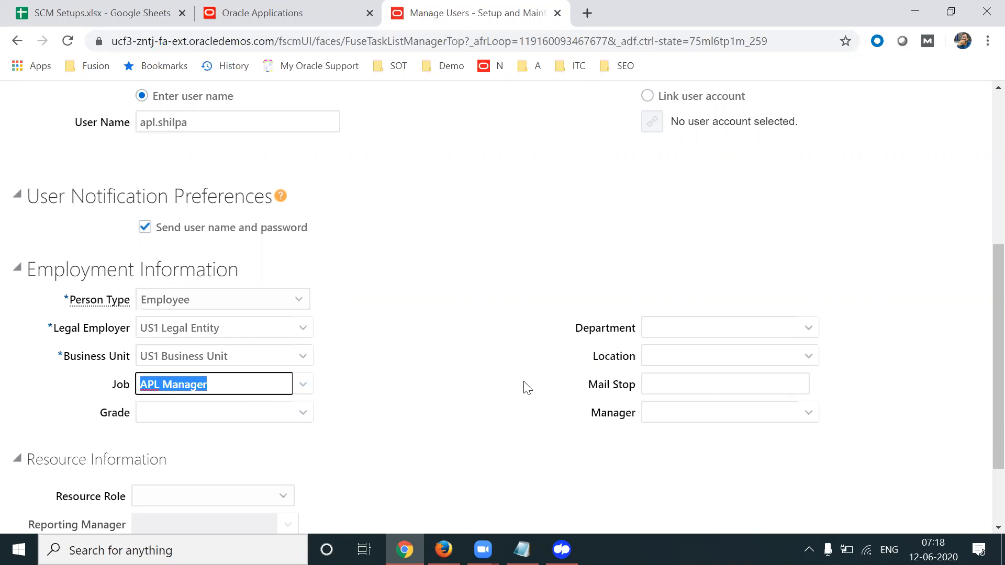
pyautogui.moveTo(590, 414); pyautogui.dragTo(635, 413)
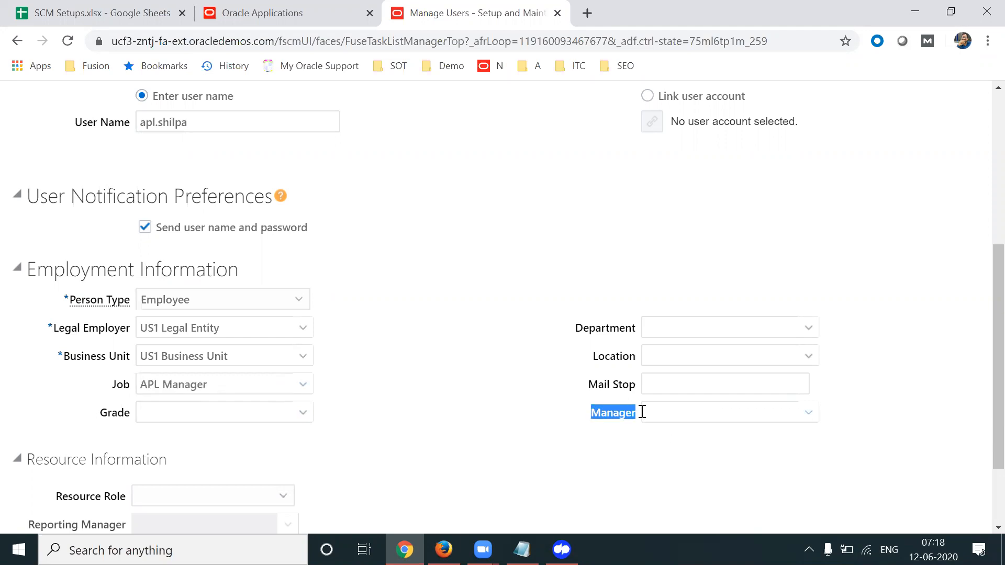
pyautogui.click(898, 335)
pyautogui.moveTo(581, 417); pyautogui.dragTo(631, 413)
pyautogui.click(556, 246)
pyautogui.moveTo(580, 285); pyautogui.dragTo(608, 369)
pyautogui.doubleClick(601, 327)
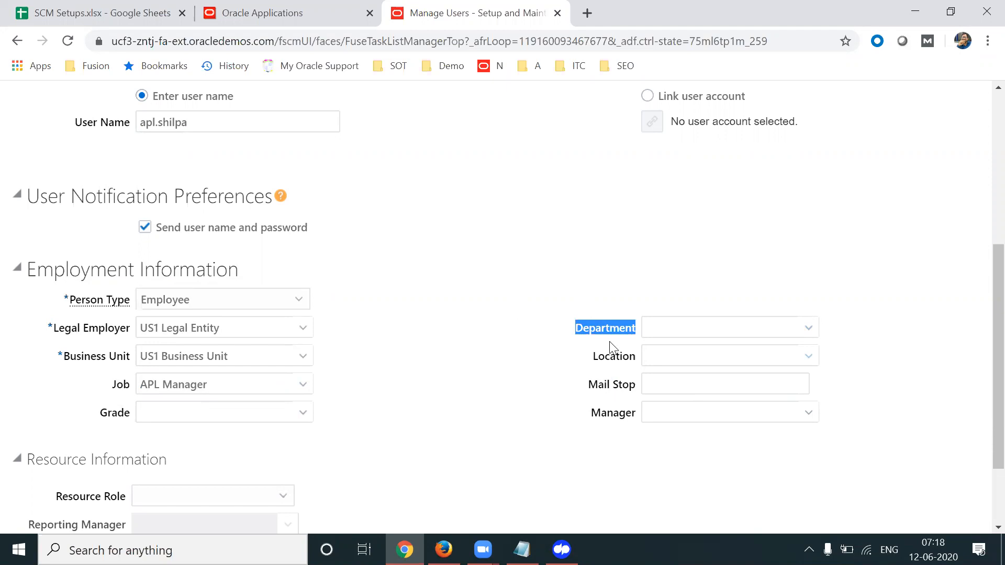
pyautogui.click(695, 225)
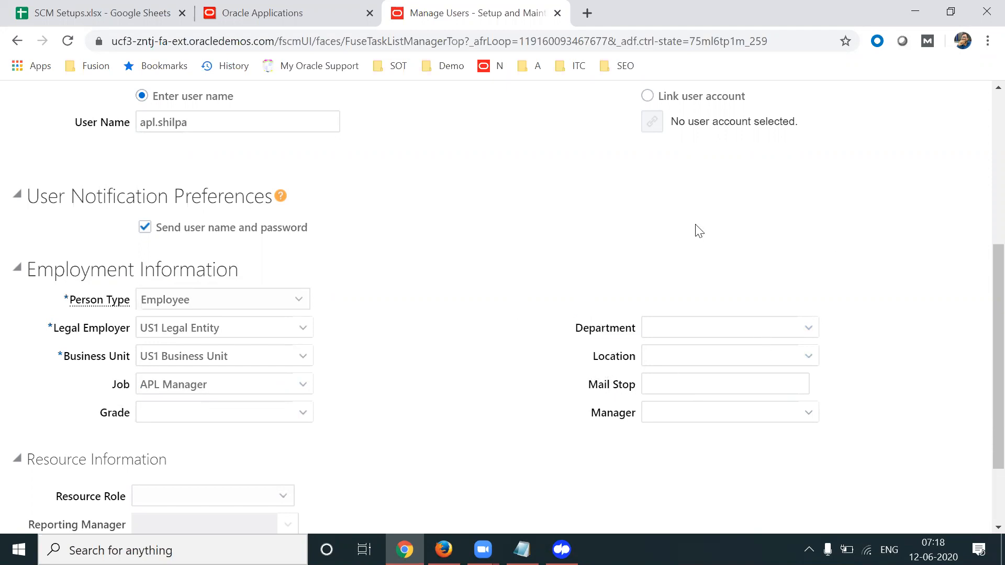
pyautogui.scroll(1, 980, 267)
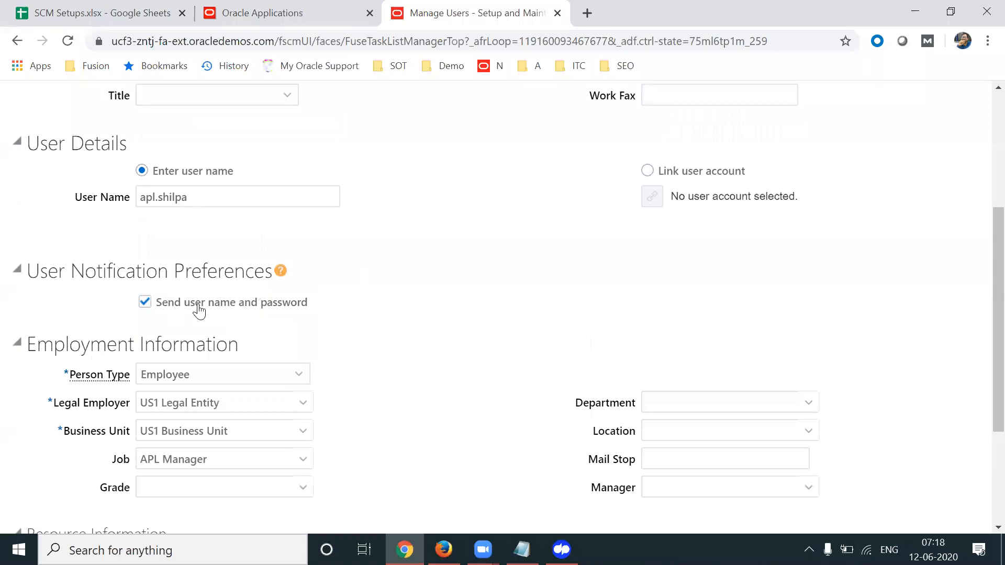
pyautogui.moveTo(331, 302); pyautogui.dragTo(151, 313)
pyautogui.scroll(3, 981, 209)
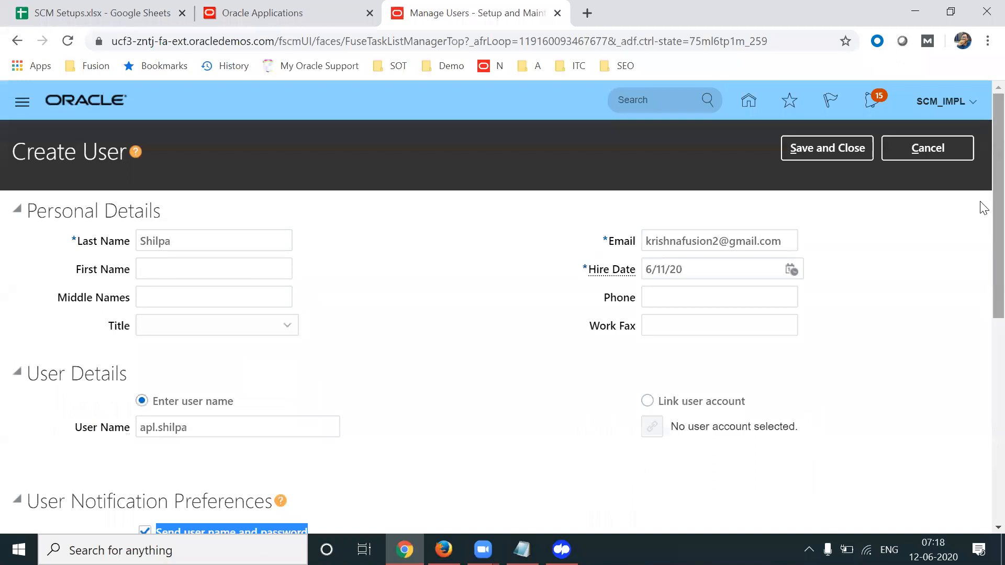
pyautogui.tripleClick(704, 243)
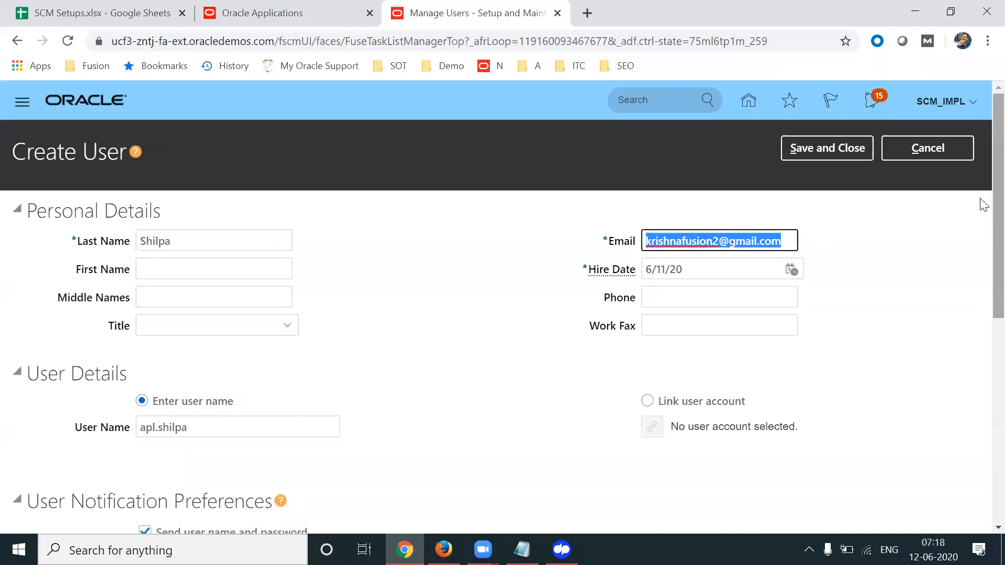
# Save and close the Create User form for apl.shilpa
pyautogui.click(826, 149)
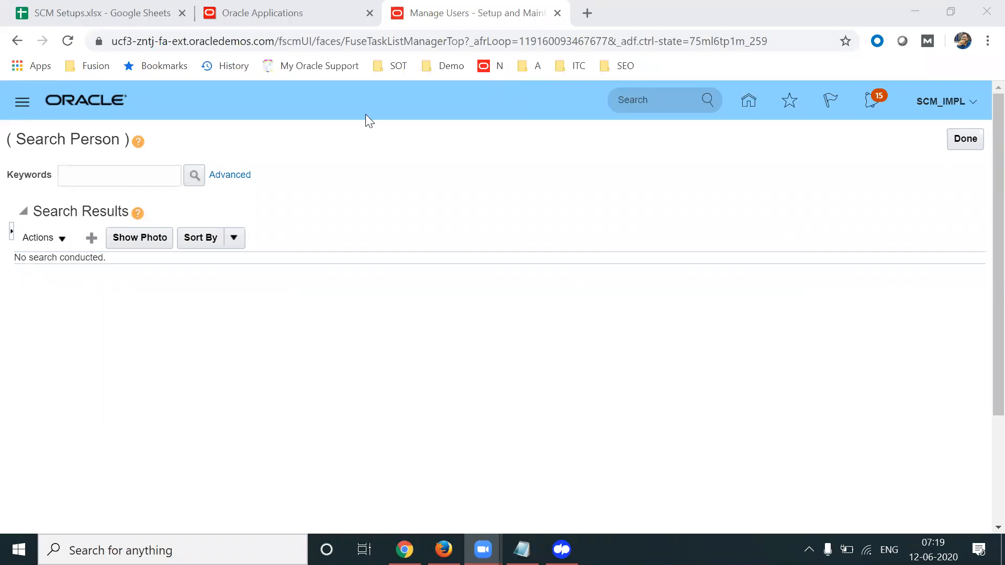
# Fill in a new user's last name, e-mail address and apl.-prefixed user name
pyautogui.click(92, 237)
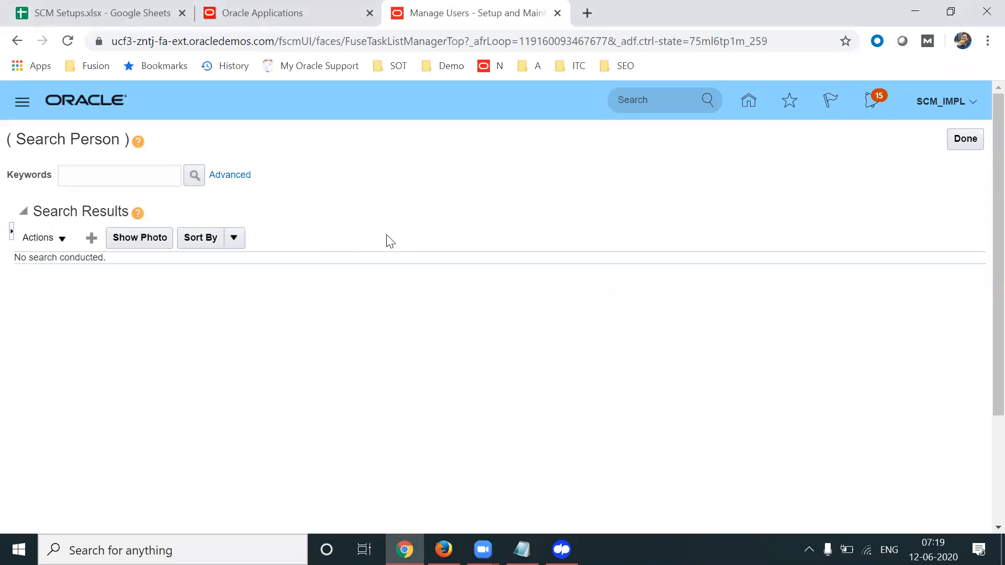
pyautogui.click(197, 243)
pyautogui.write('Sachin')
pyautogui.click(695, 245)
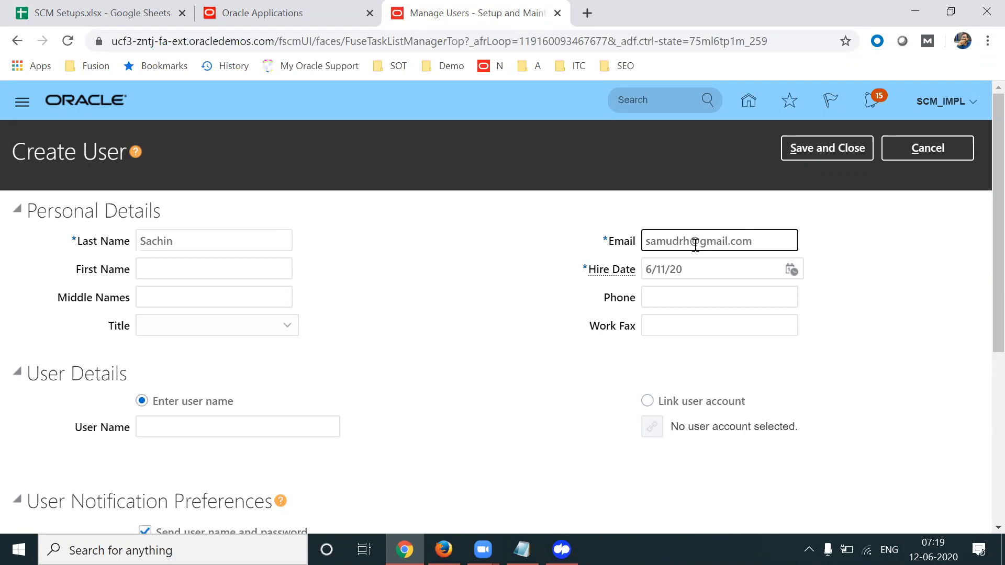
pyautogui.scroll(-3, 980, 252)
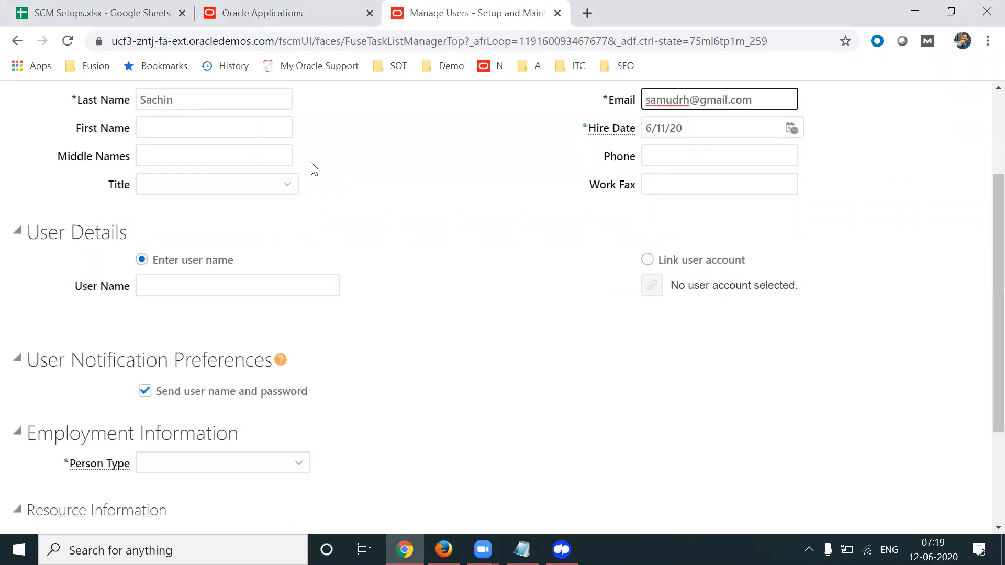
pyautogui.click(169, 283)
pyautogui.write('apl.sachin')
pyautogui.press('Tab')
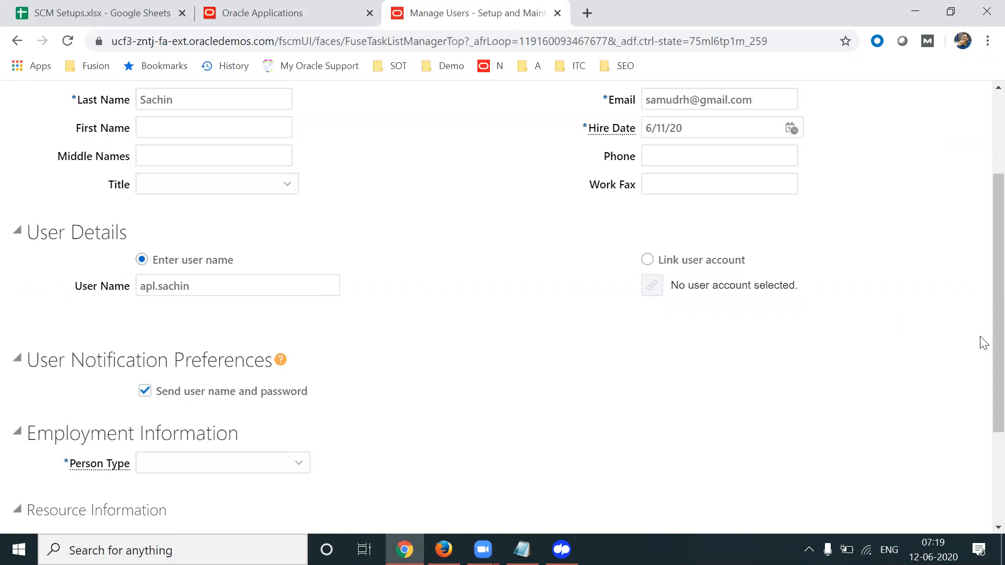
pyautogui.scroll(-2, 980, 394)
# Set person type to Employee and legal employer to US1 Legal Entity
pyautogui.click(257, 359)
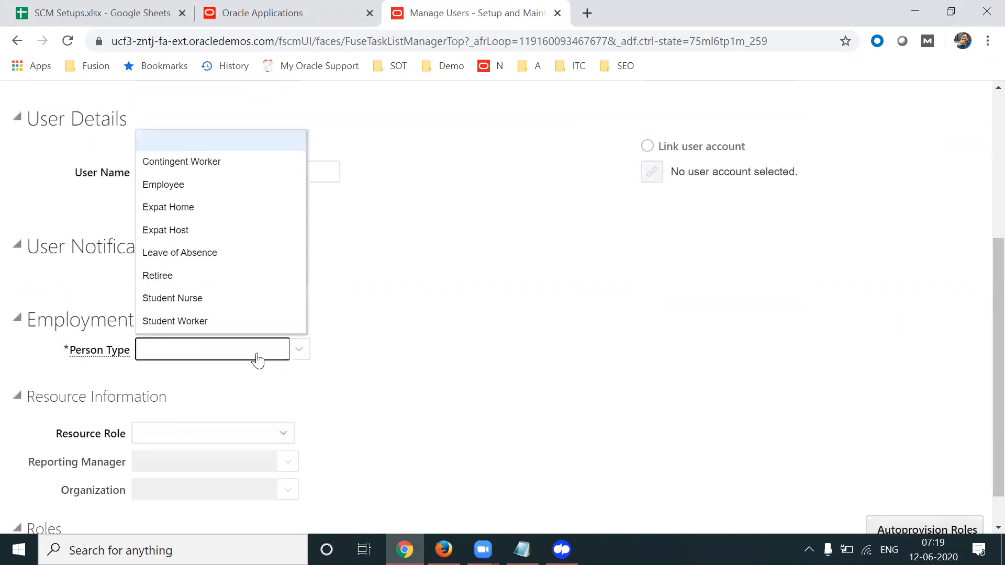
pyautogui.press('Down')
pyautogui.press('Down')
pyautogui.click(204, 187)
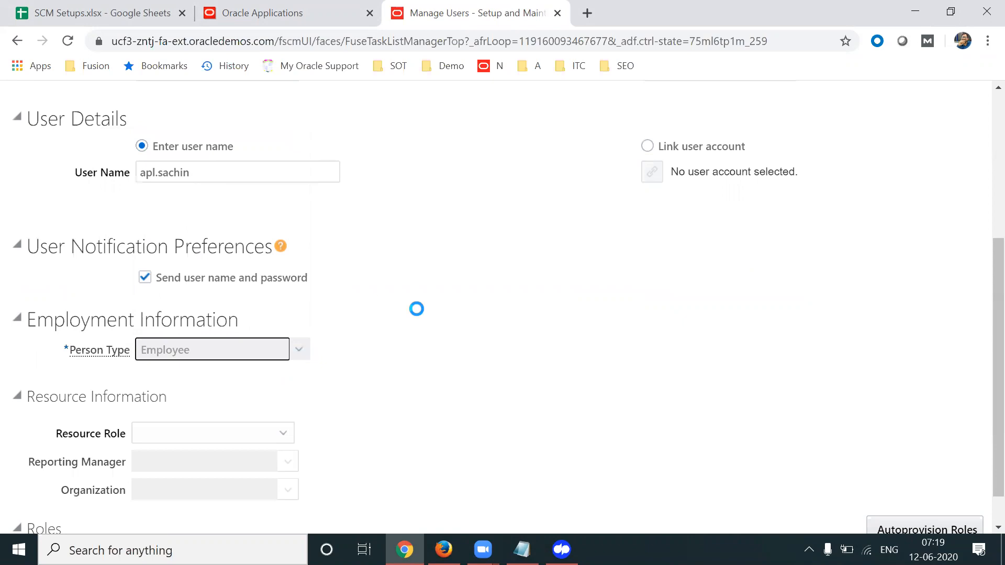
pyautogui.click(294, 377)
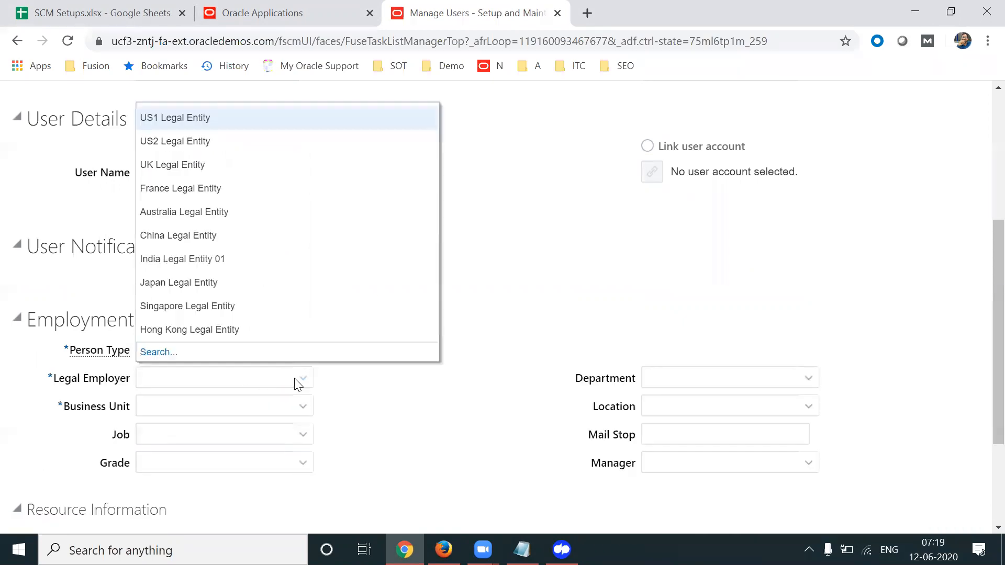
pyautogui.click(157, 351)
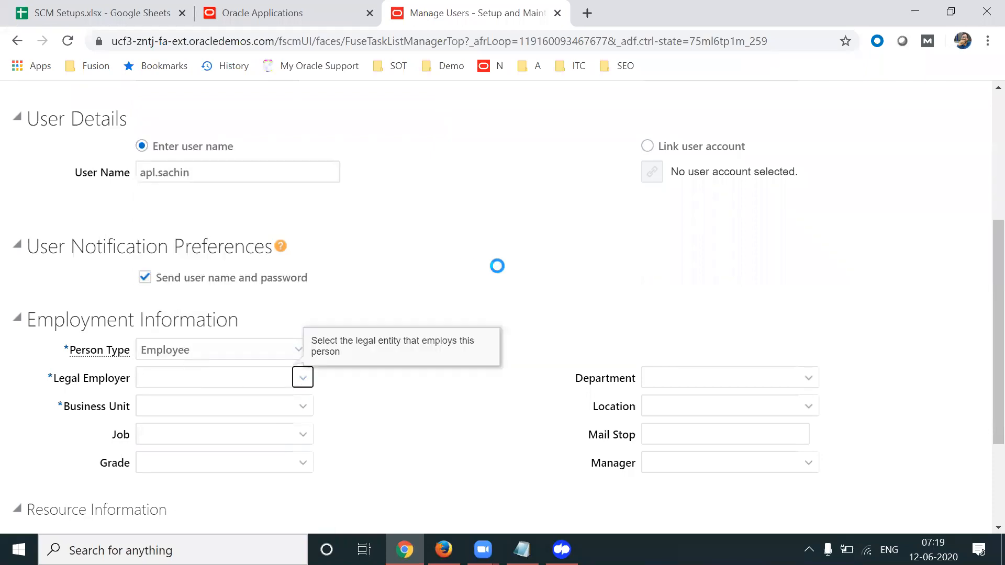
pyautogui.click(466, 272)
pyautogui.write('US1')
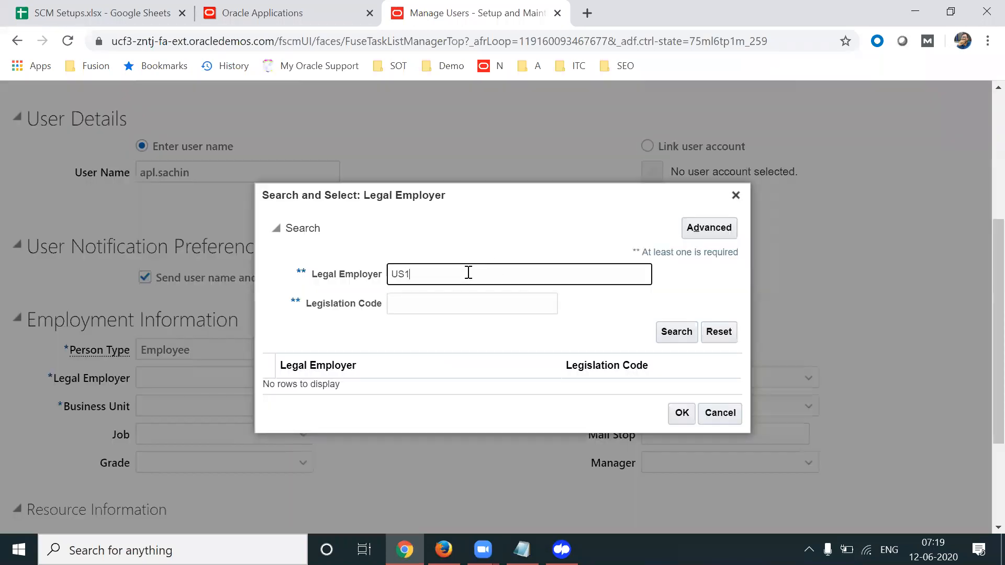
pyautogui.click(676, 334)
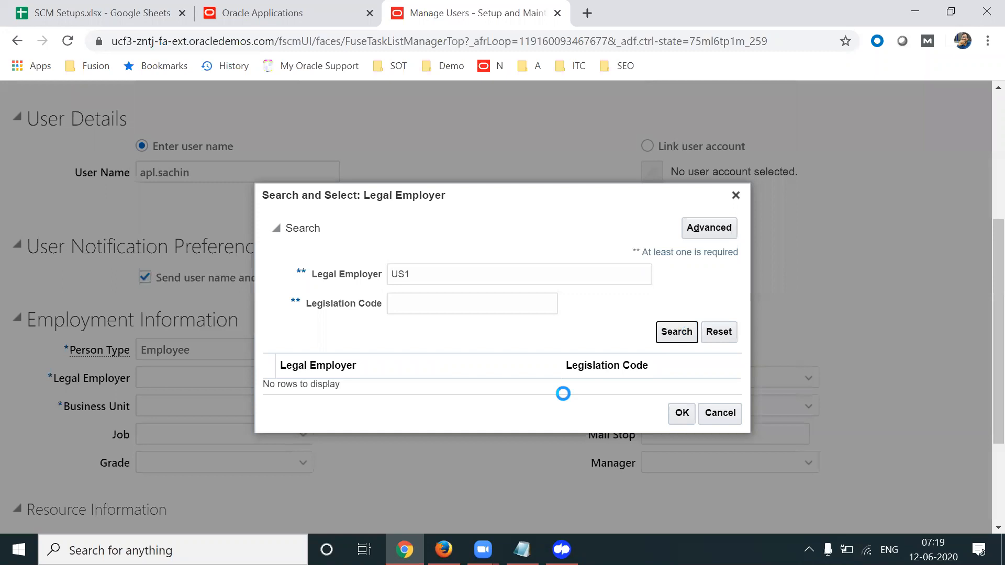
pyautogui.click(448, 391)
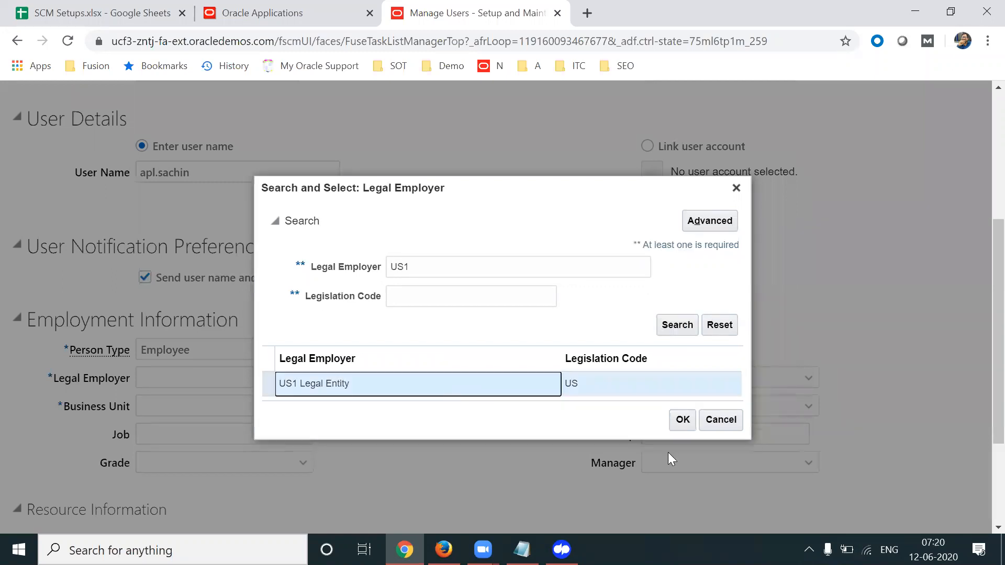
pyautogui.click(681, 420)
# Set the business unit to US1 Business Unit
pyautogui.click(289, 406)
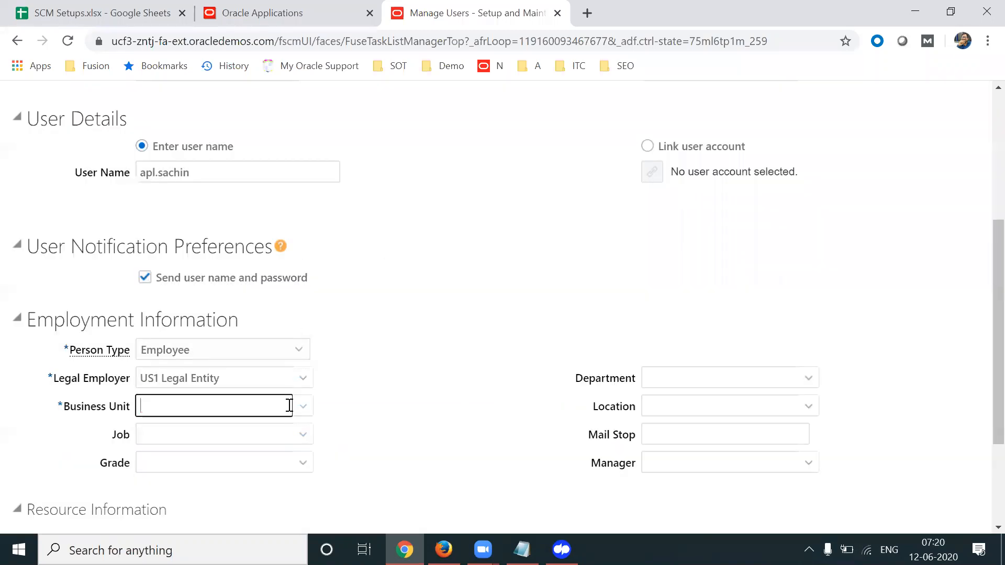
pyautogui.click(306, 407)
pyautogui.click(300, 406)
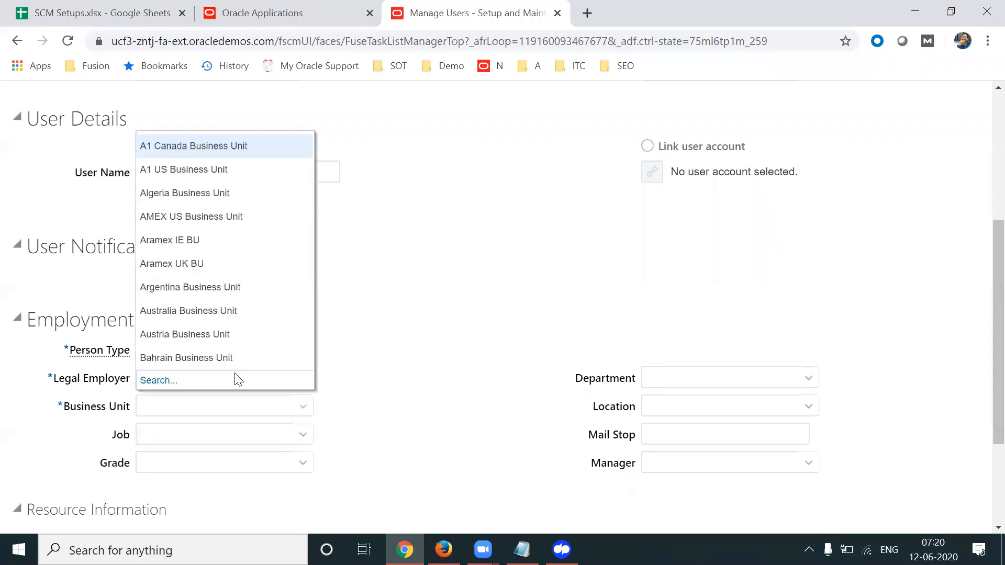
pyautogui.click(148, 380)
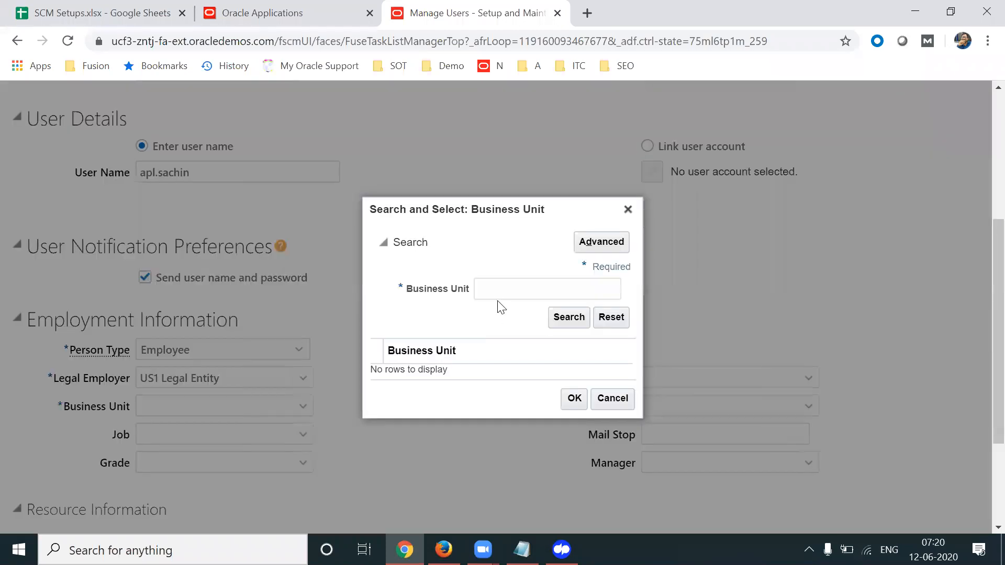
pyautogui.click(497, 288)
pyautogui.write('US')
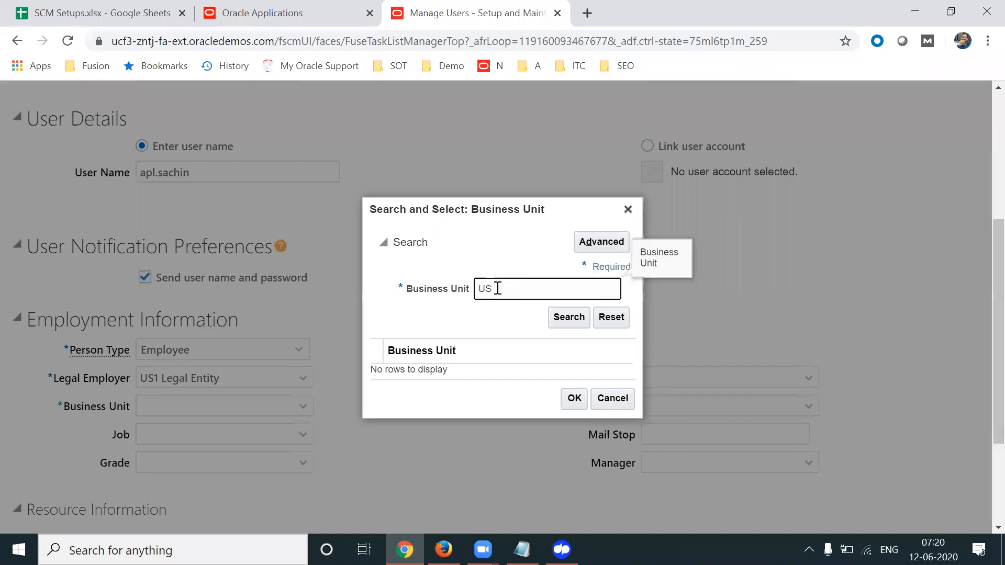
pyautogui.click(569, 317)
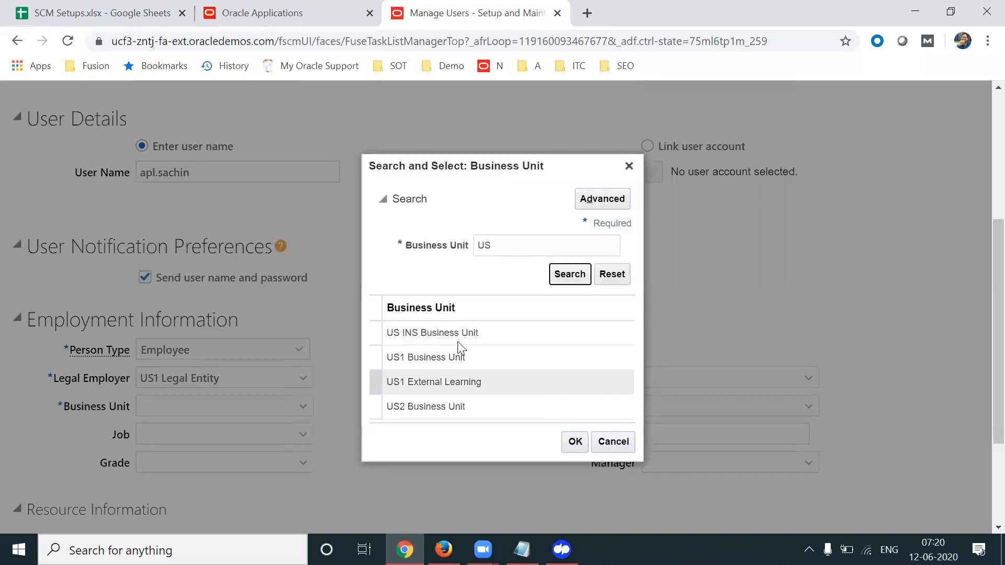
pyautogui.click(453, 358)
pyautogui.click(574, 441)
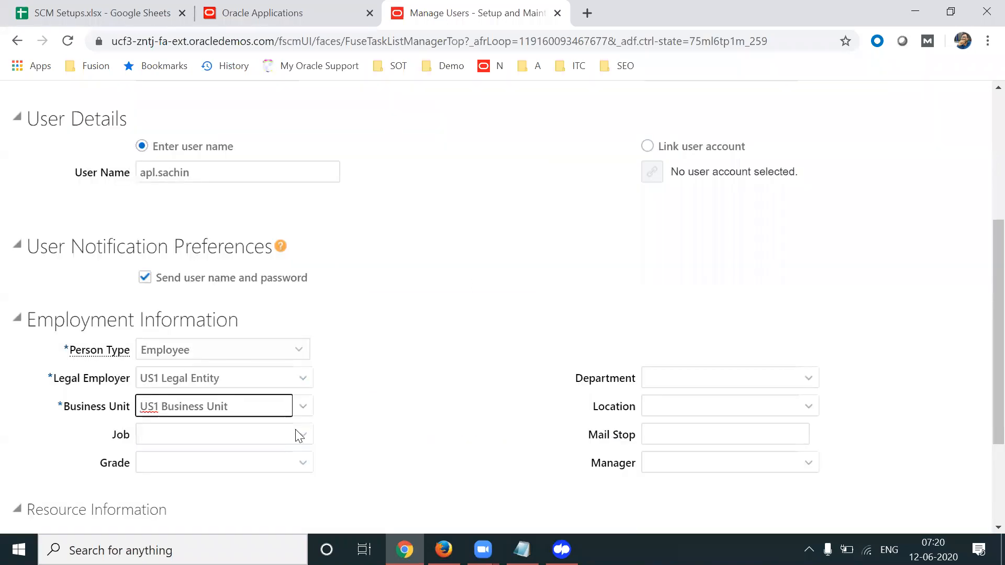
# Set the job to APL Consultant, found by job code APLC
pyautogui.click(301, 433)
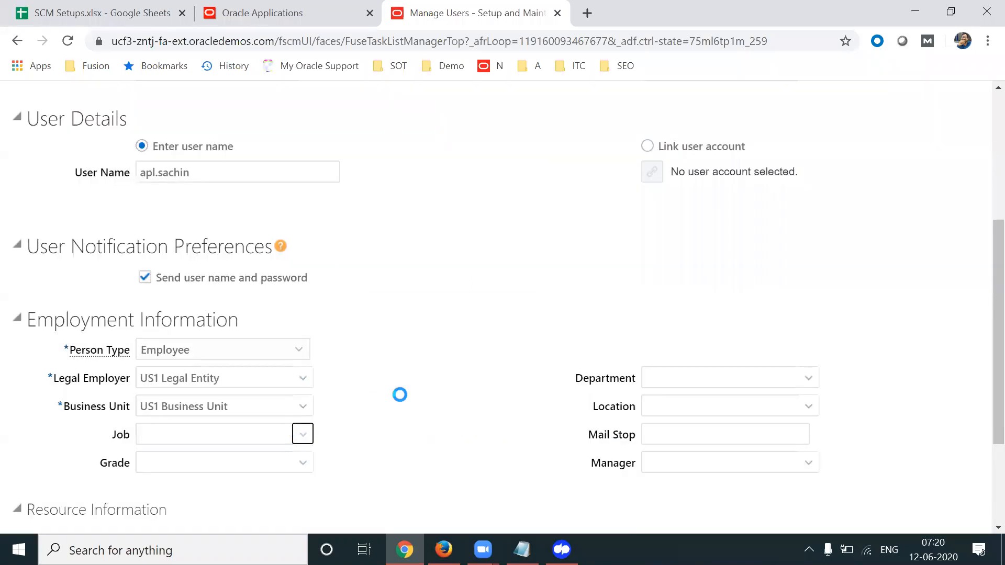
pyautogui.click(181, 484)
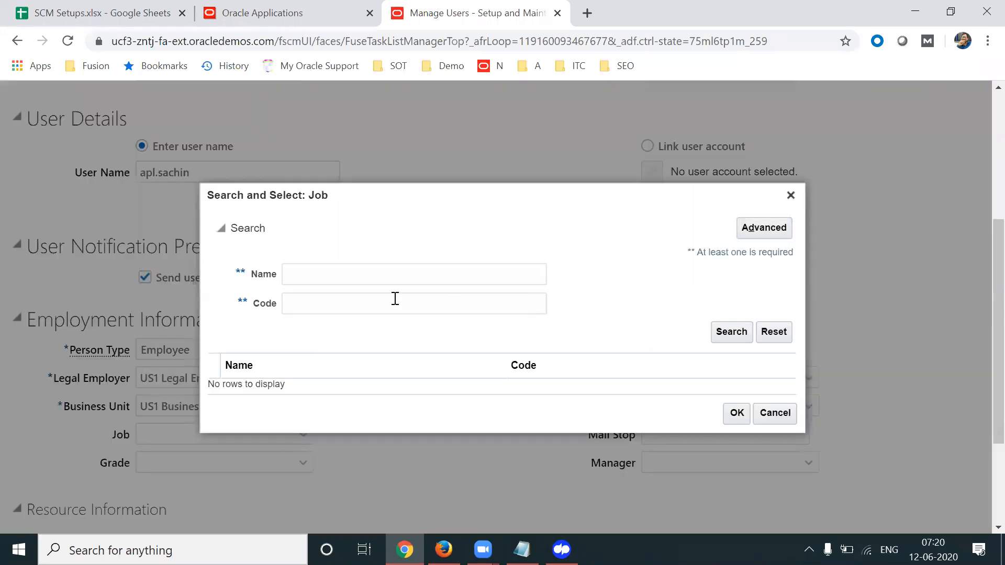
pyautogui.click(377, 302)
pyautogui.write('APLC')
pyautogui.press('Return')
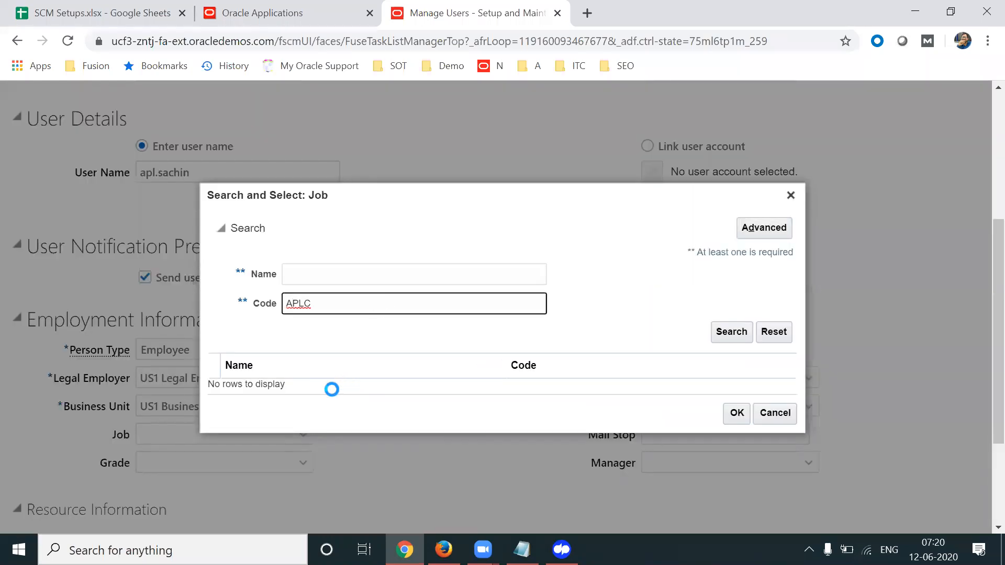
pyautogui.click(358, 392)
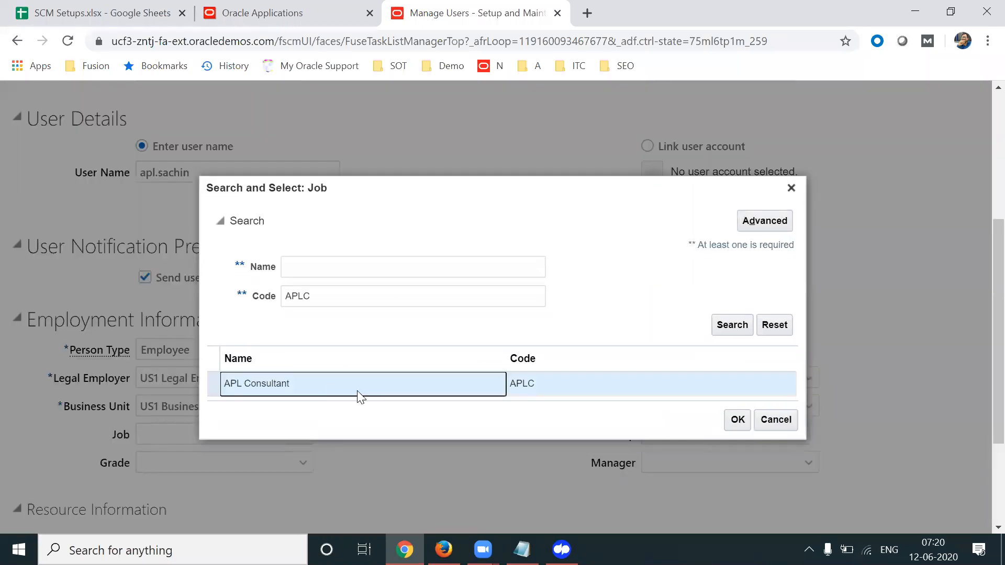
pyautogui.click(739, 421)
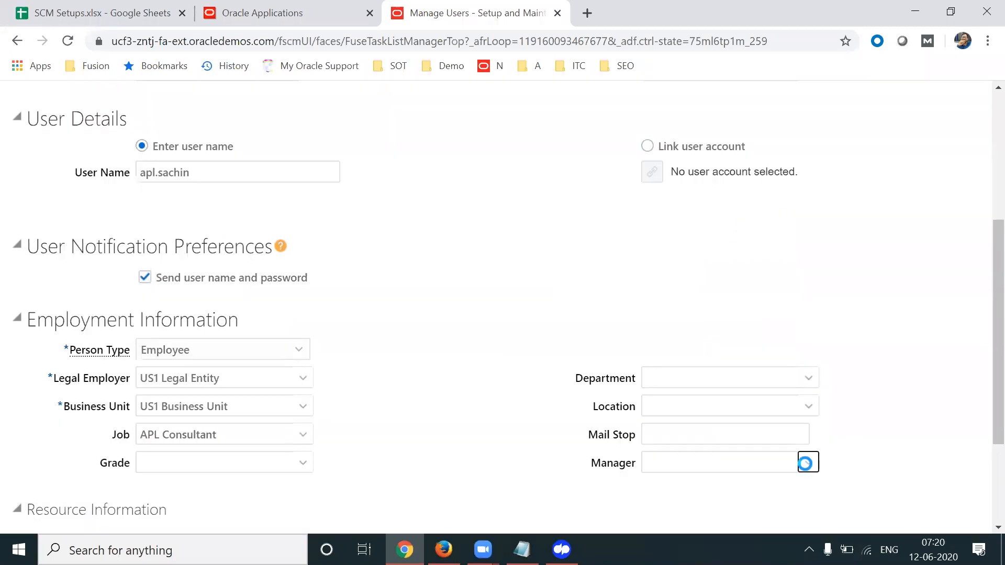
pyautogui.click(807, 462)
pyautogui.click(201, 491)
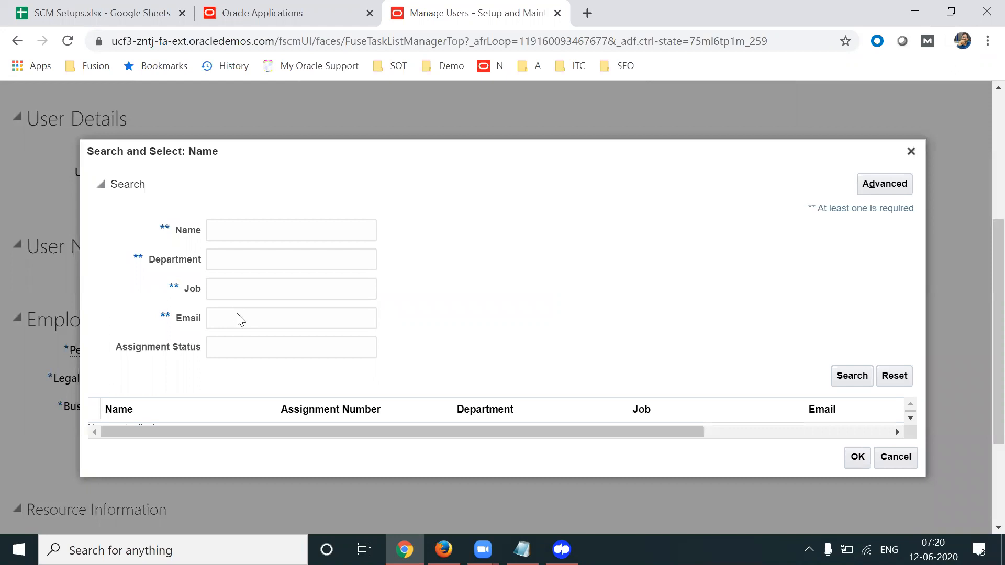
# Search by name and choose the APL Manager employee as the user's manager
pyautogui.click(226, 232)
pyautogui.write('apl')
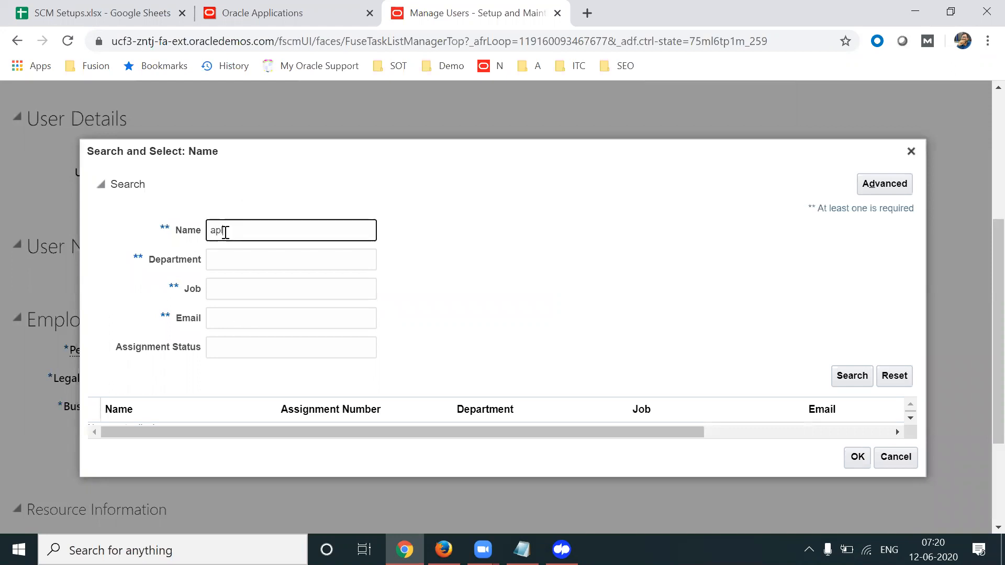
pyautogui.write('.ship')
pyautogui.press('BackSpace')
pyautogui.press('BackSpace')
pyautogui.press('BackSpace')
pyautogui.press('BackSpace')
pyautogui.press('BackSpace')
pyautogui.press('BackSpace')
pyautogui.press('BackSpace')
pyautogui.press('BackSpace')
pyautogui.write('shipla')
pyautogui.press('BackSpace')
pyautogui.press('BackSpace')
pyautogui.press('BackSpace')
pyautogui.press('BackSpace')
pyautogui.write('ilpa')
pyautogui.click(852, 376)
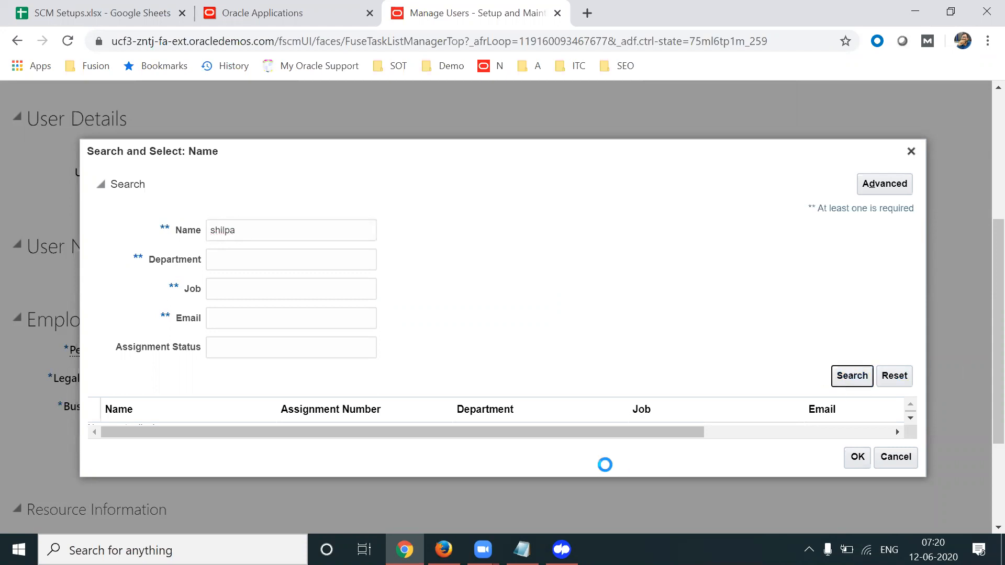
pyautogui.click(392, 421)
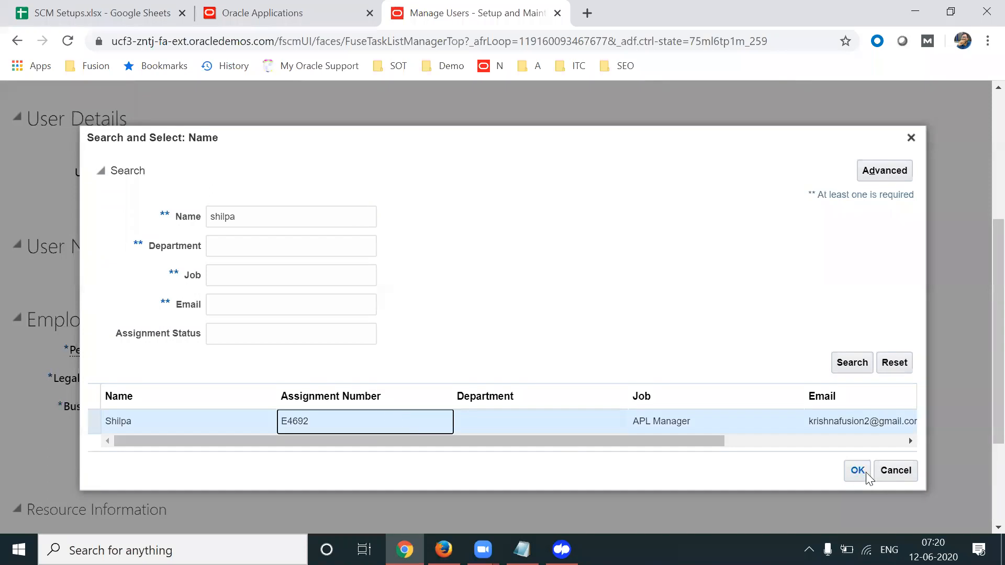
pyautogui.click(858, 470)
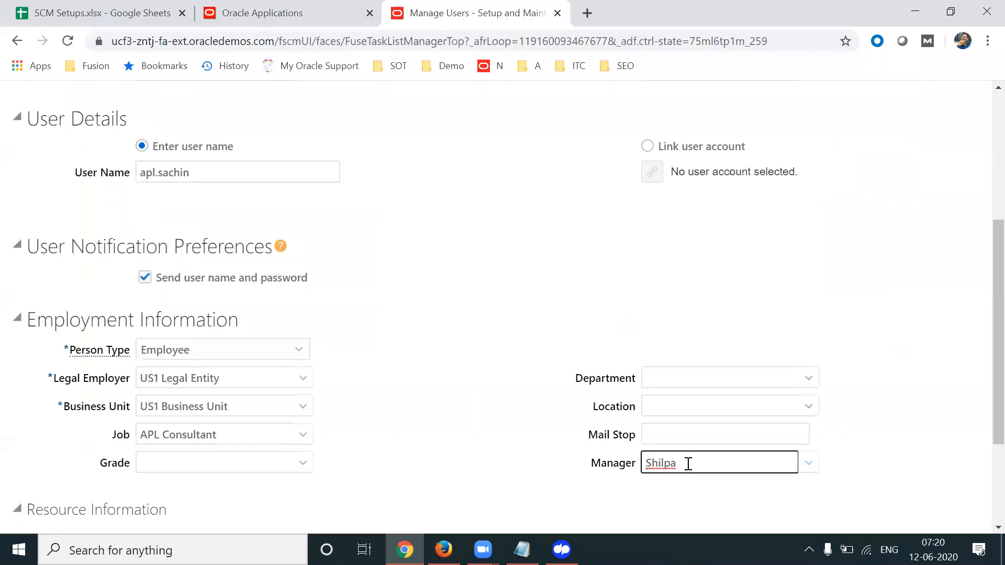
# Review the filled-in details and save the new user
pyautogui.doubleClick(687, 464)
pyautogui.moveTo(995, 368); pyautogui.dragTo(995, 236)
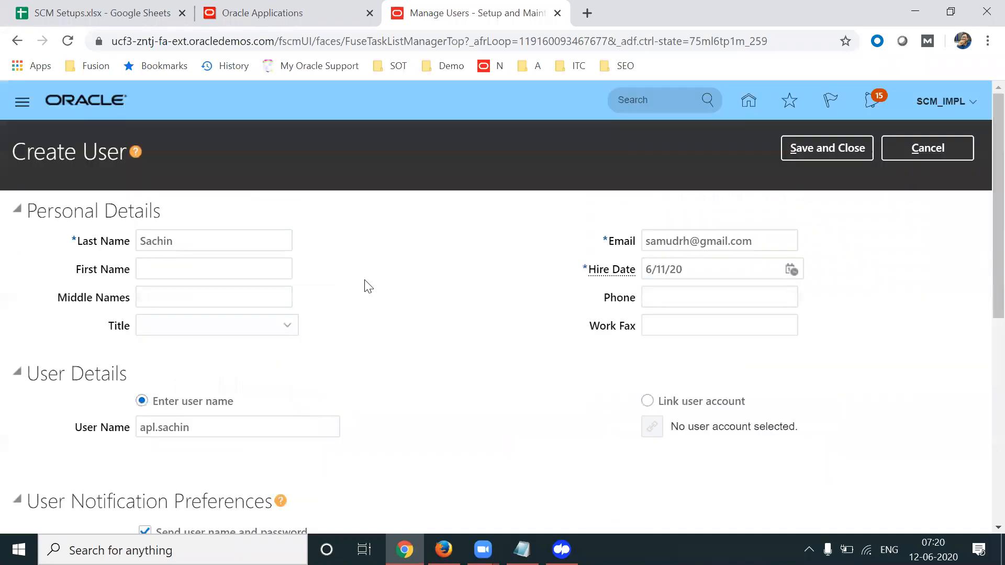
pyautogui.doubleClick(228, 241)
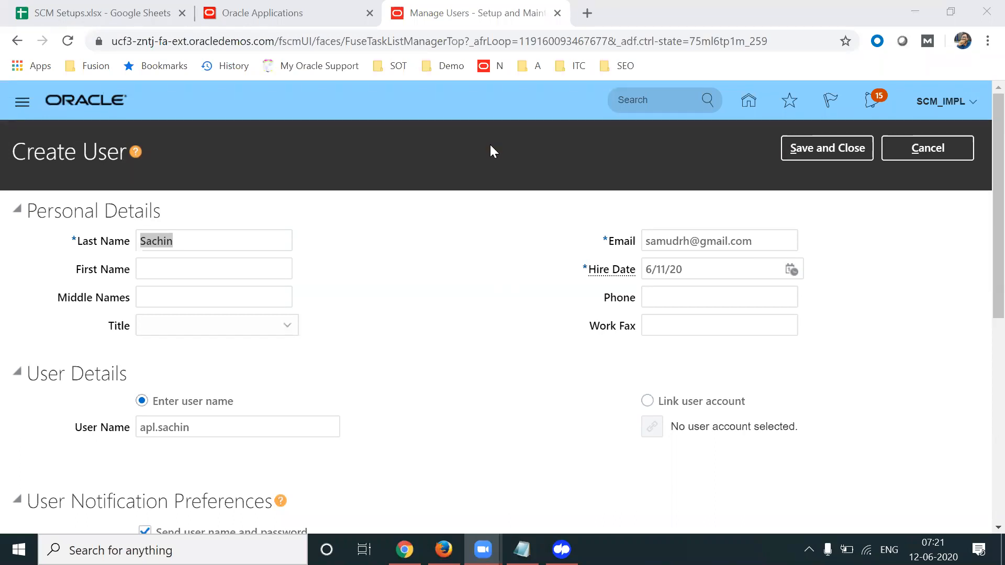
pyautogui.click(837, 149)
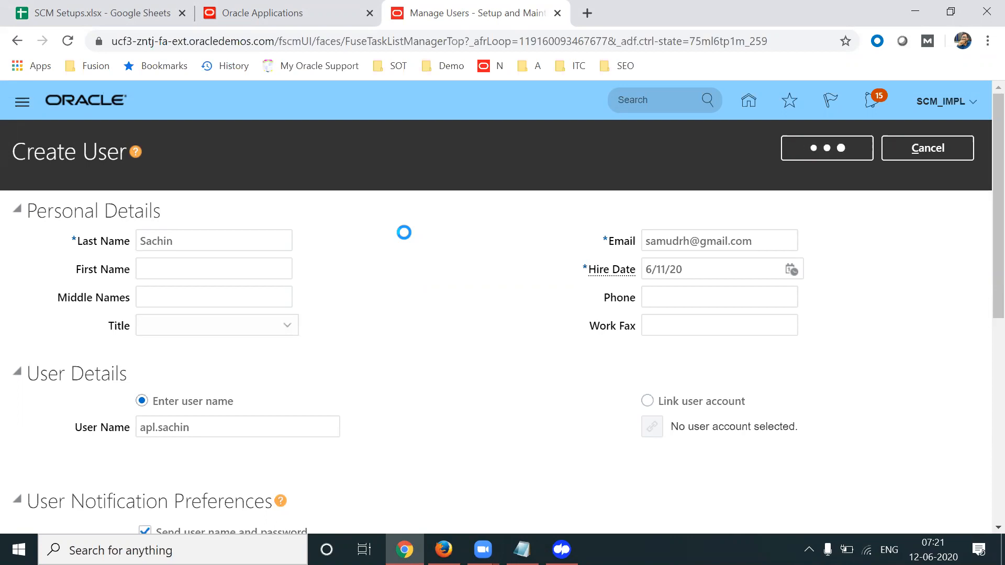
pyautogui.click(135, 7)
pyautogui.press('Left')
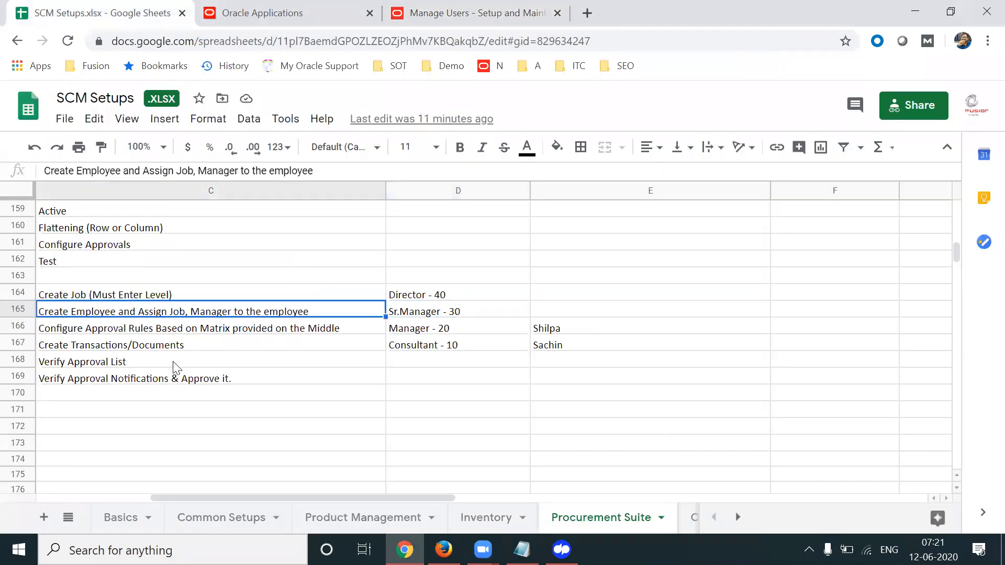
pyautogui.press('Left')
pyautogui.press('Right')
pyautogui.press('Down')
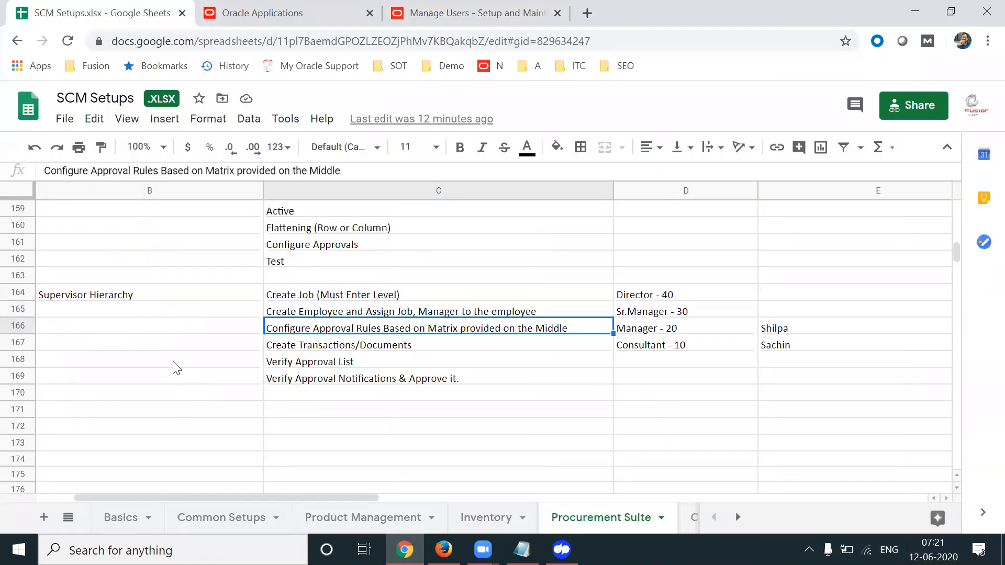
pyautogui.press('Up')
pyautogui.press('Down')
pyautogui.press('Up')
pyautogui.press('Up')
pyautogui.hotkey('shift', 'Down')
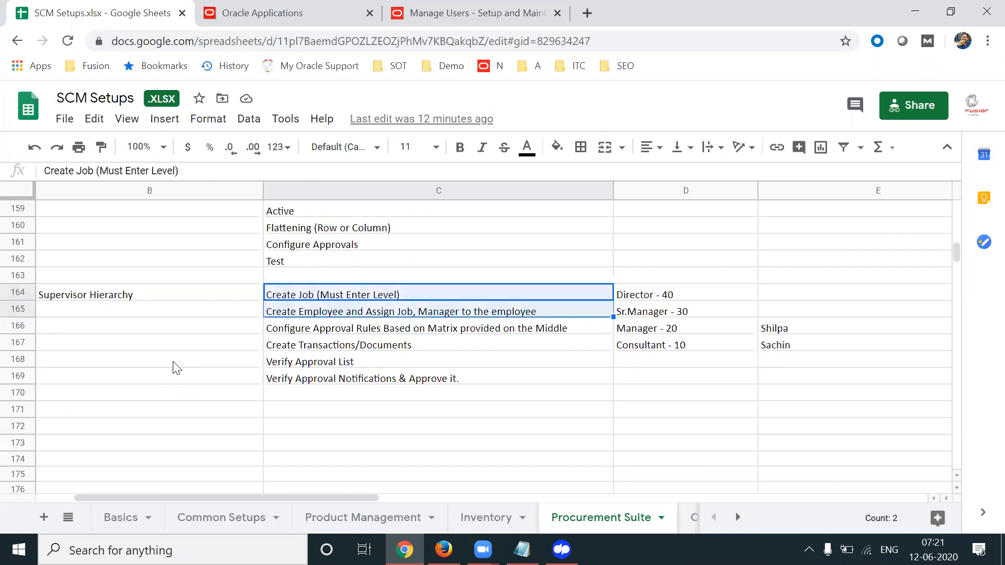
pyautogui.press('Down')
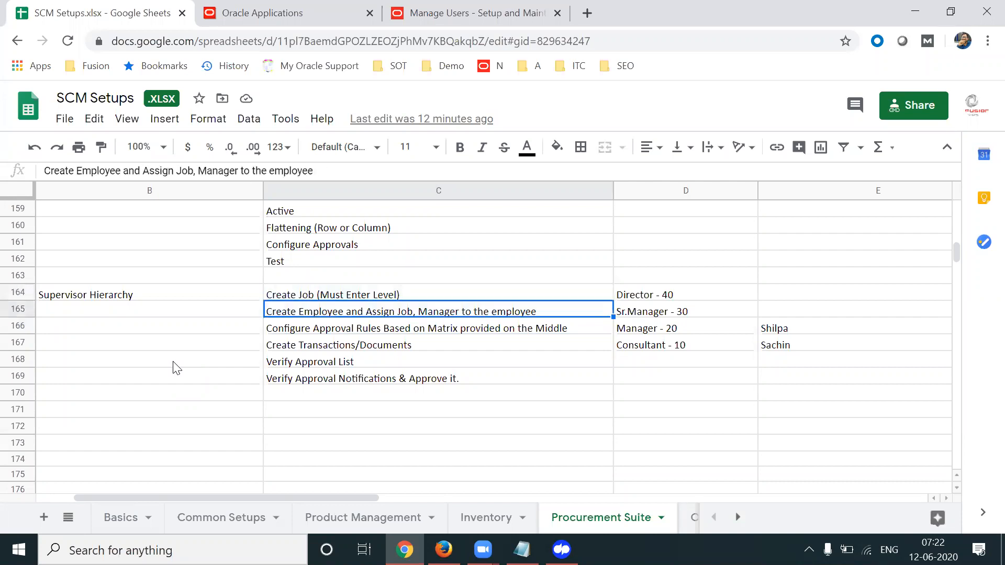
pyautogui.press('Down')
pyautogui.press('Down')
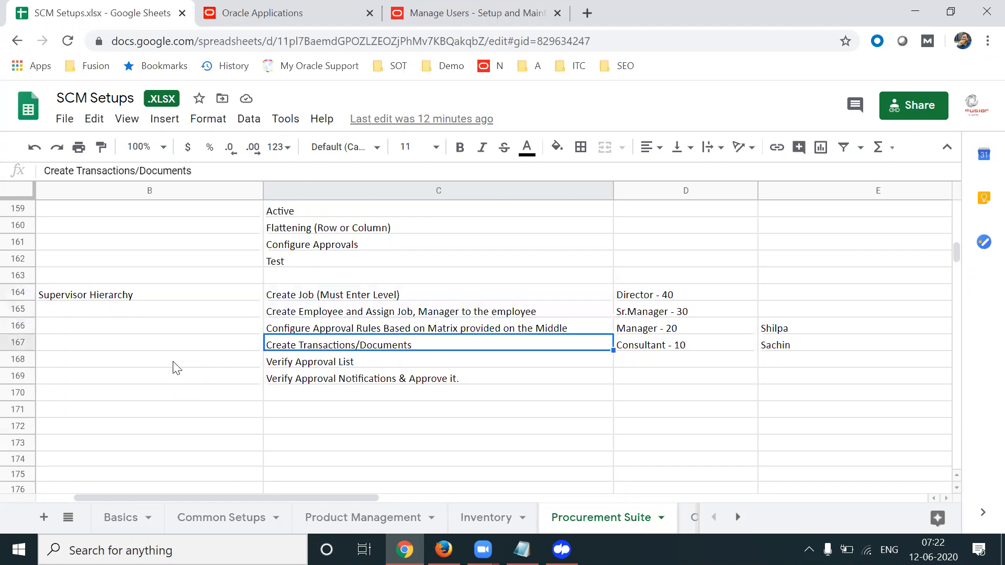
pyautogui.press('Up')
pyautogui.press('Down')
pyautogui.press('Right')
pyautogui.press('Right')
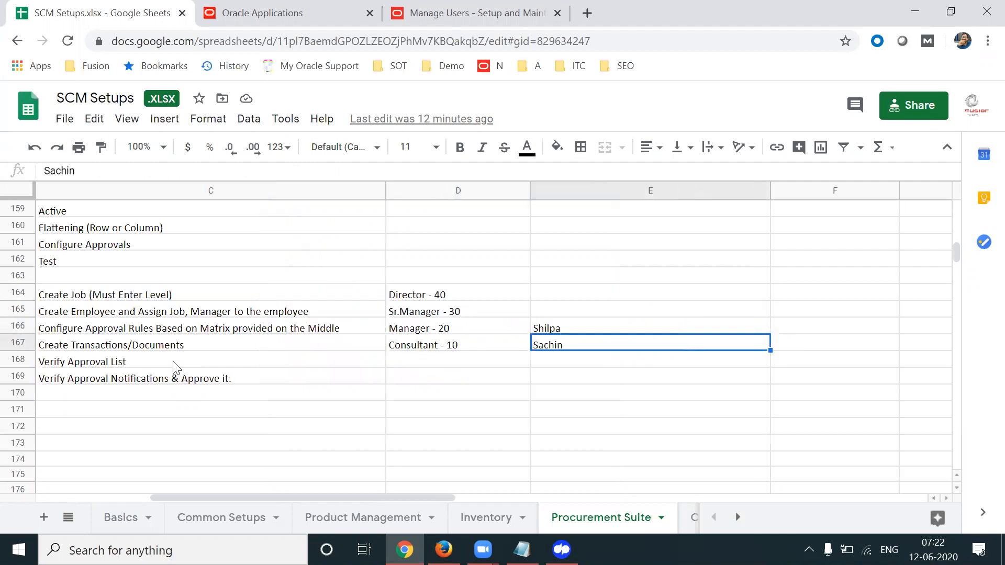
pyautogui.press('Up')
pyautogui.press('Down')
pyautogui.press('Up')
pyautogui.press('Down')
pyautogui.press('Up')
pyautogui.press('Down')
pyautogui.press('Up')
pyautogui.press('Down')
pyautogui.press('Up')
pyautogui.press('Down')
pyautogui.press('Up')
pyautogui.press('Down')
pyautogui.press('Up')
pyautogui.press('Down')
pyautogui.press('Left')
pyautogui.press('Left')
pyautogui.press('Left')
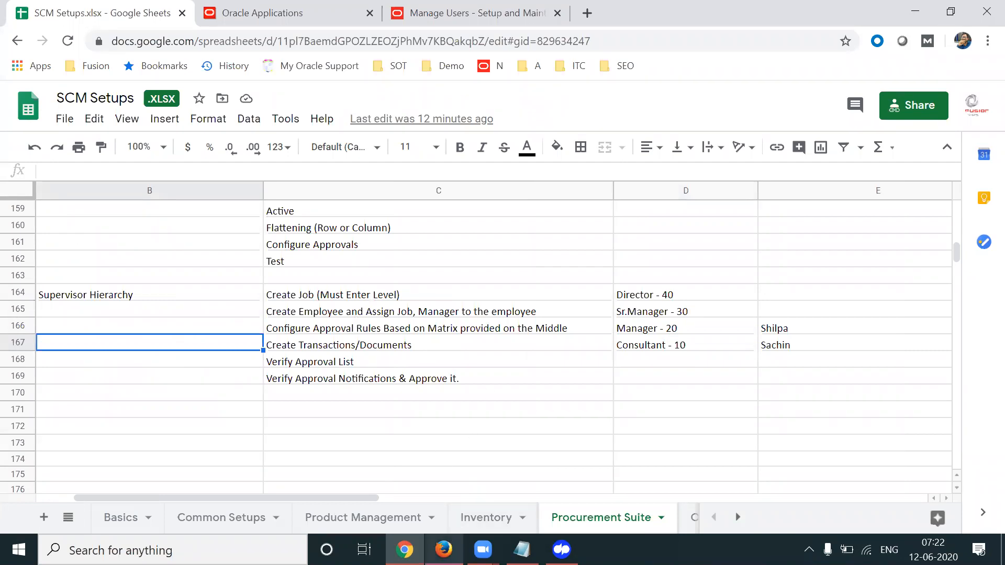
pyautogui.click(443, 549)
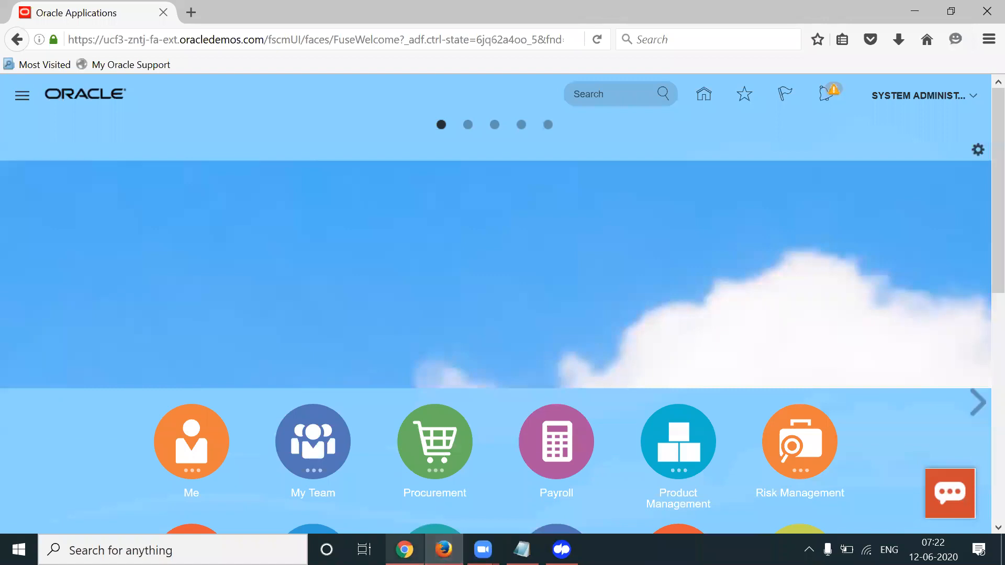
# Finish Manage Users, return Home and reach the Security Console Roles page via Tools
pyautogui.click(404, 549)
pyautogui.click(427, 16)
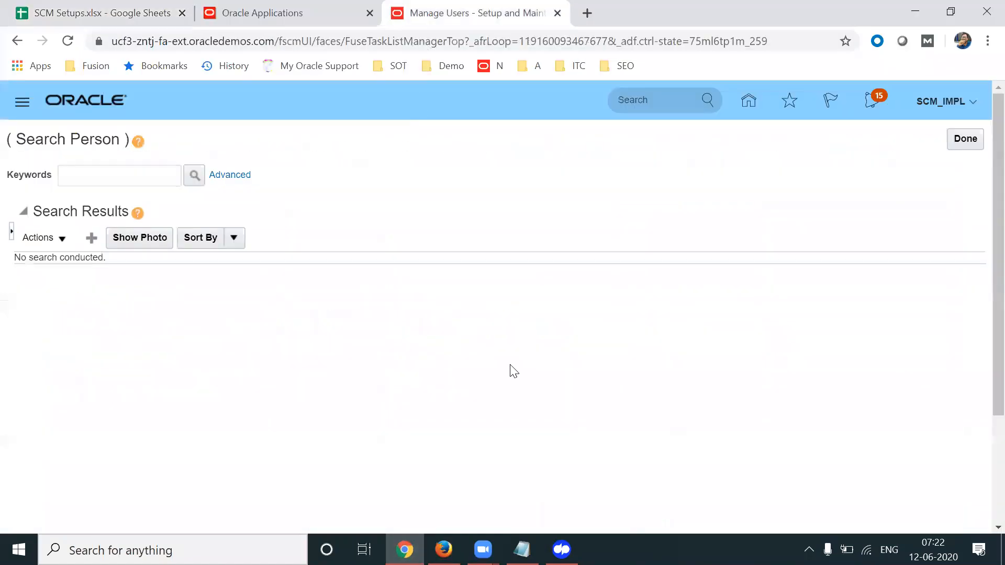
pyautogui.click(970, 146)
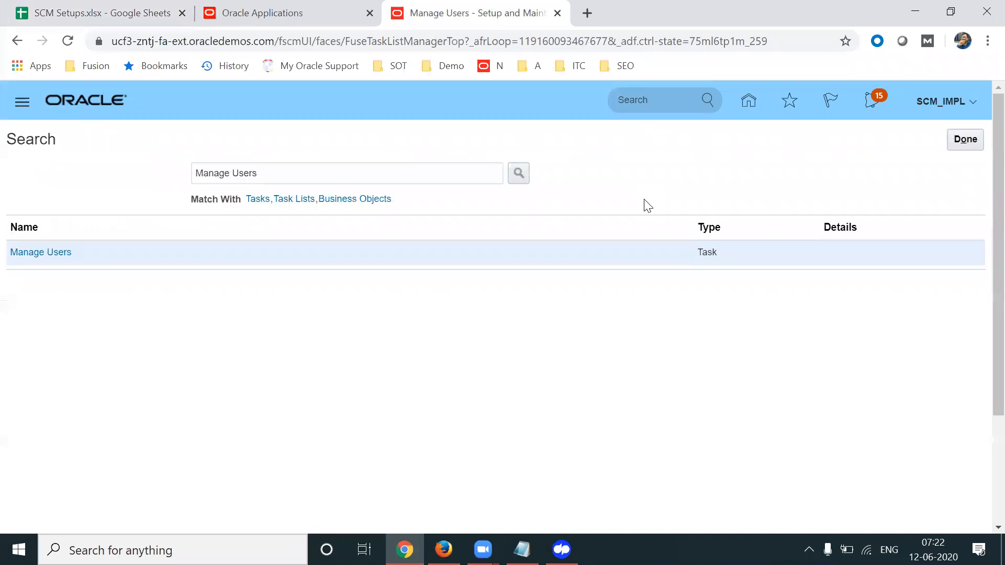
pyautogui.click(752, 101)
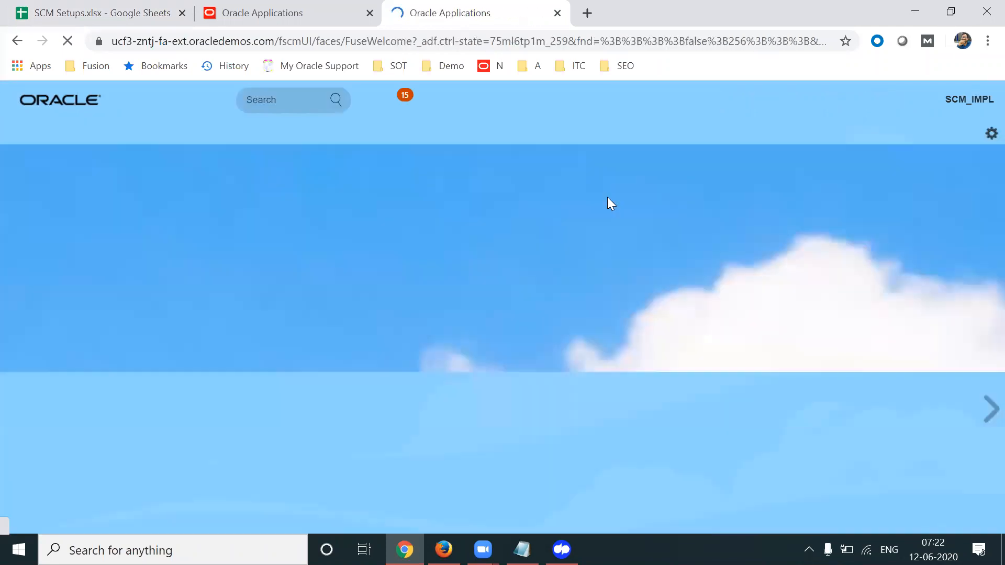
pyautogui.scroll(-6, 980, 314)
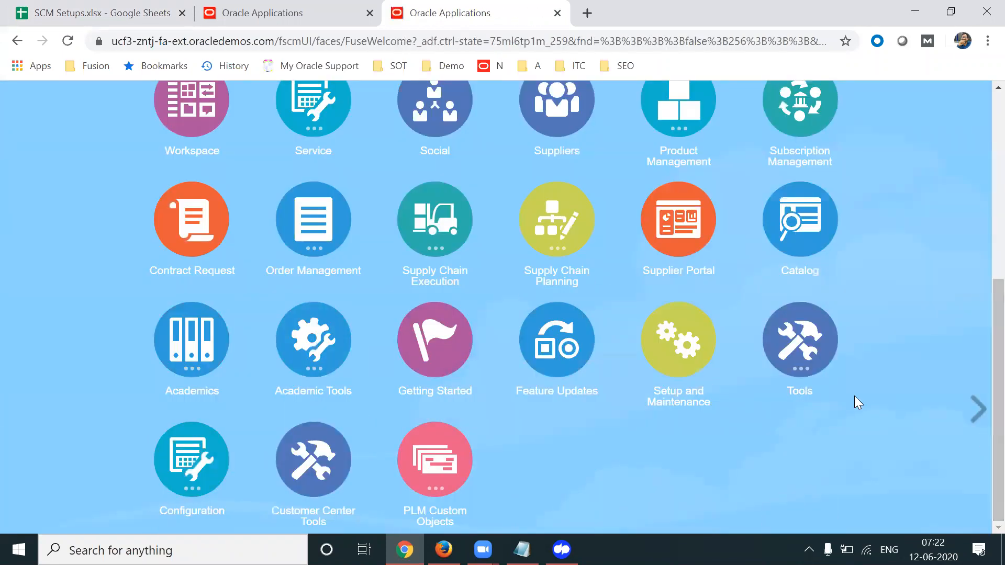
pyautogui.click(807, 352)
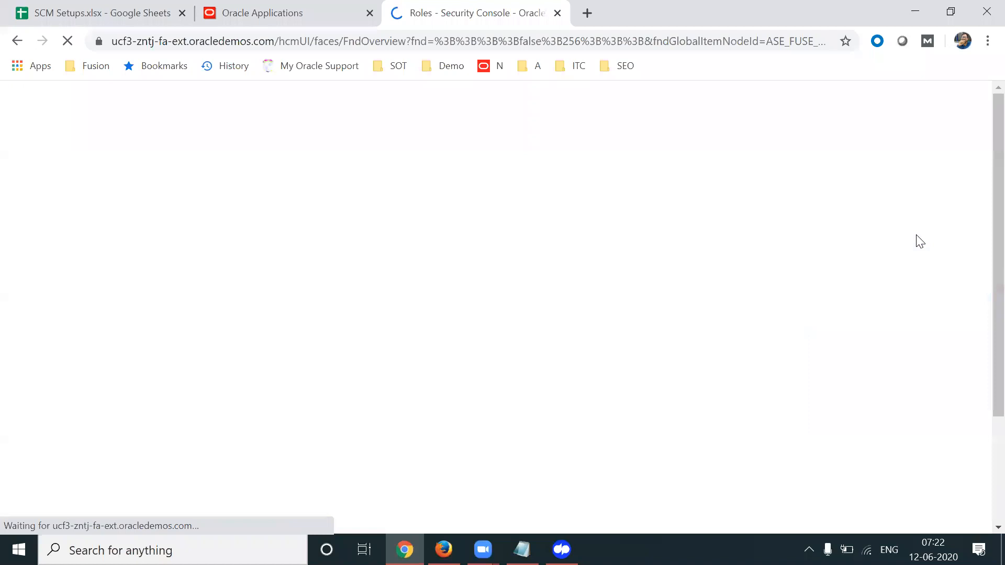
pyautogui.click(783, 221)
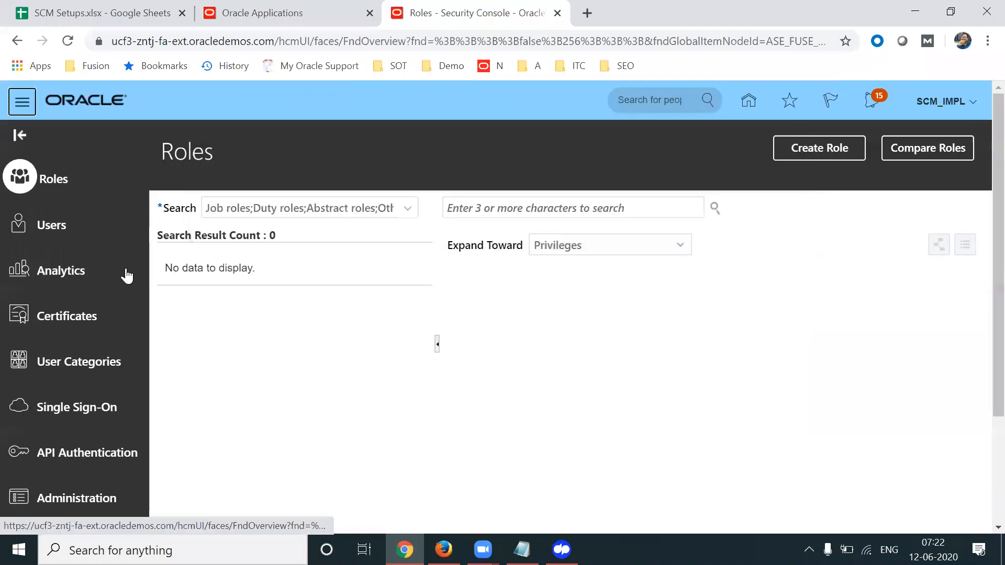
# Find the second user's account under Users and open its details
pyautogui.click(427, 215)
pyautogui.write('apl')
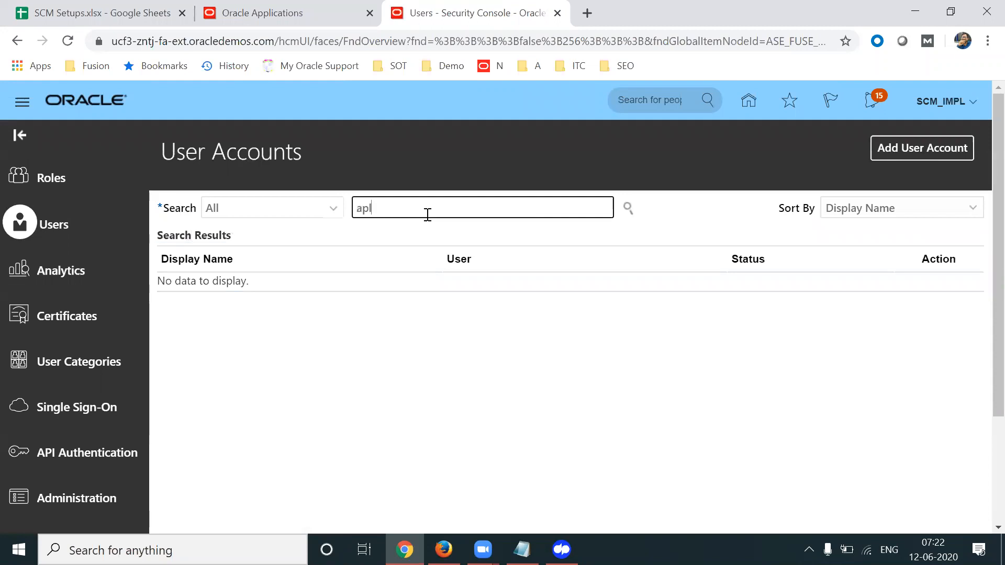
pyautogui.write('.sachin')
pyautogui.press('Return')
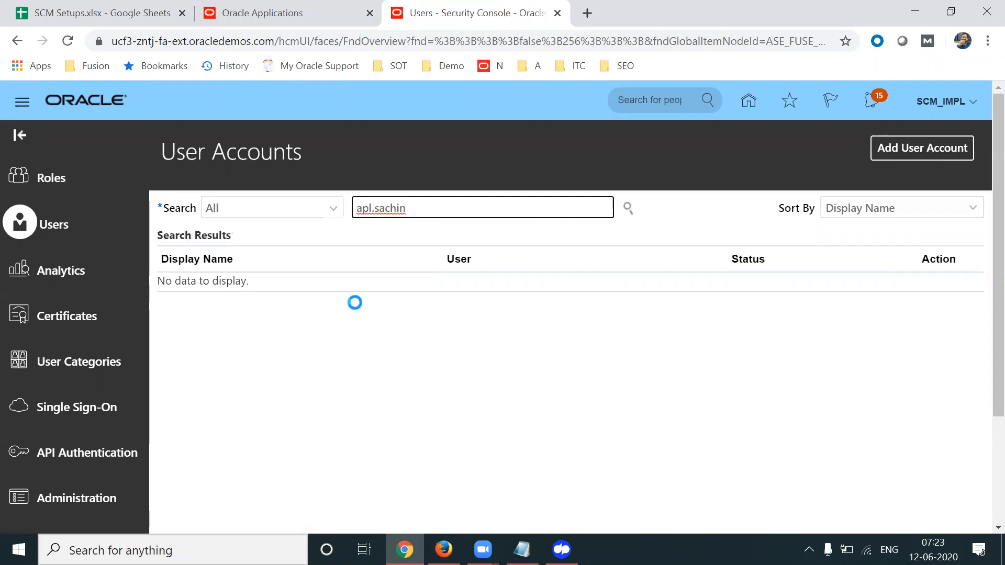
pyautogui.moveTo(571, 297); pyautogui.dragTo(512, 299)
pyautogui.click(180, 300)
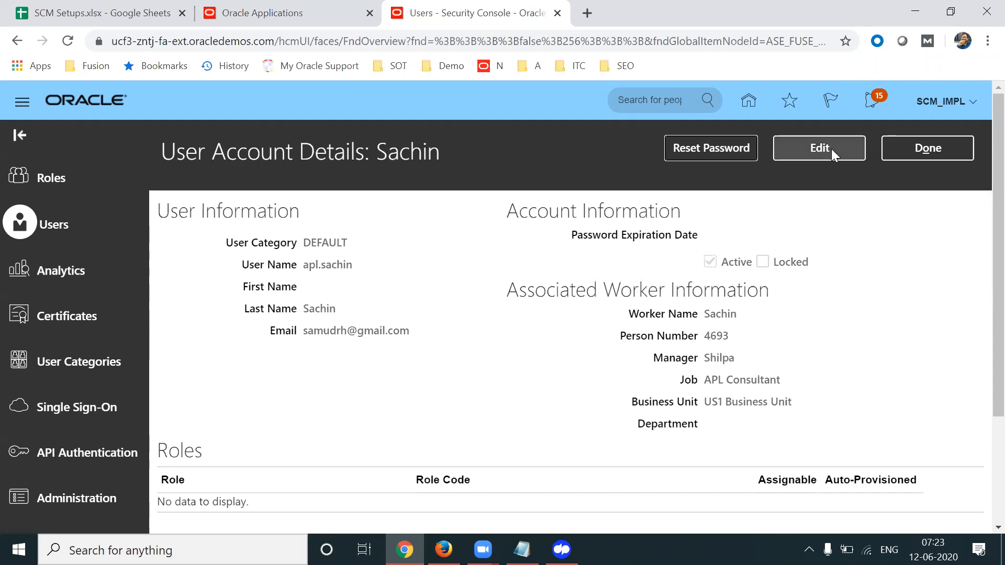
# Reset the account password manually, entering and confirming the new password
pyautogui.click(733, 142)
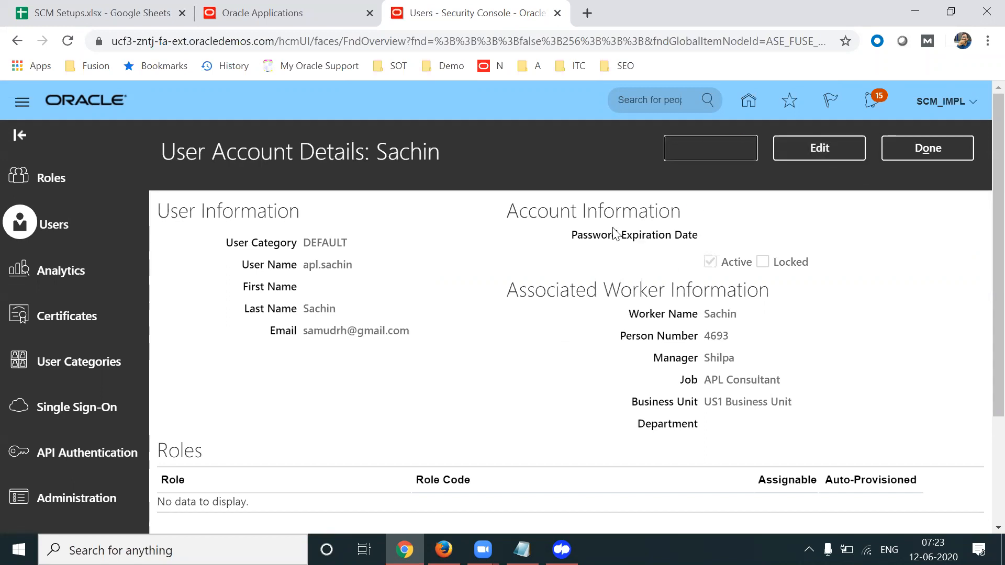
pyautogui.click(195, 272)
pyautogui.click(362, 306)
pyautogui.write('Welcome12')
pyautogui.press('Tab')
pyautogui.write('Welcome12')
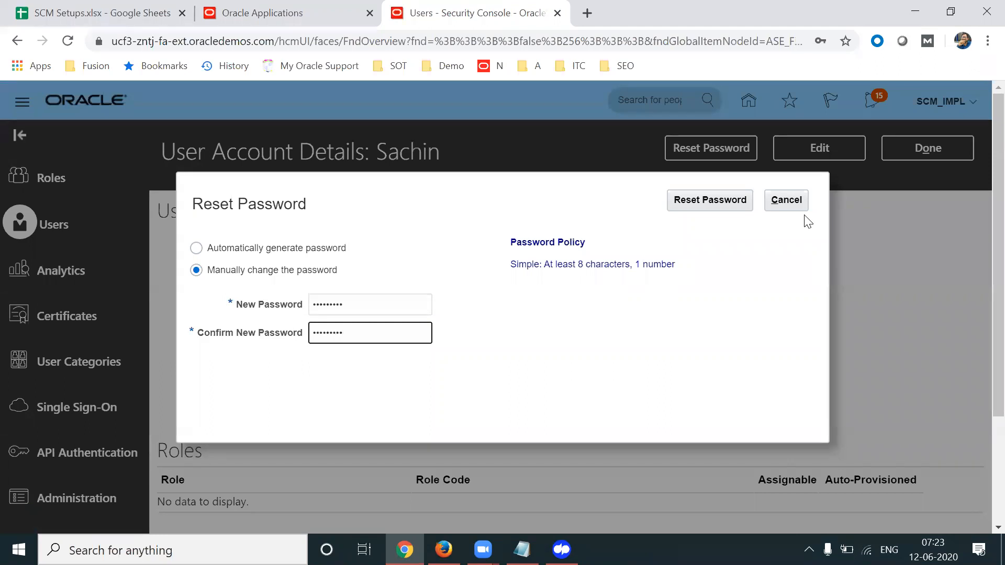
pyautogui.click(716, 199)
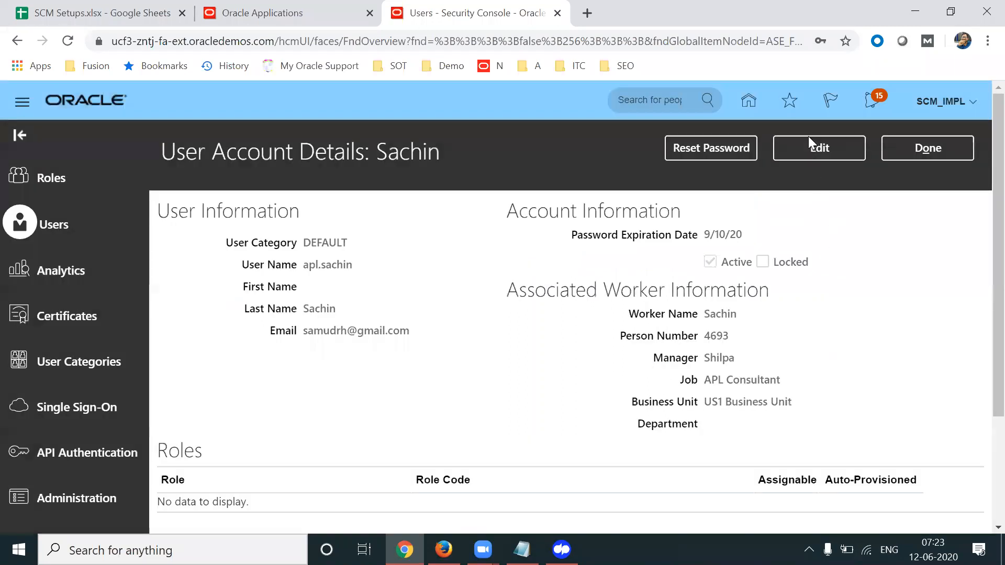
# Edit the user account and add the Employee role membership
pyautogui.click(806, 149)
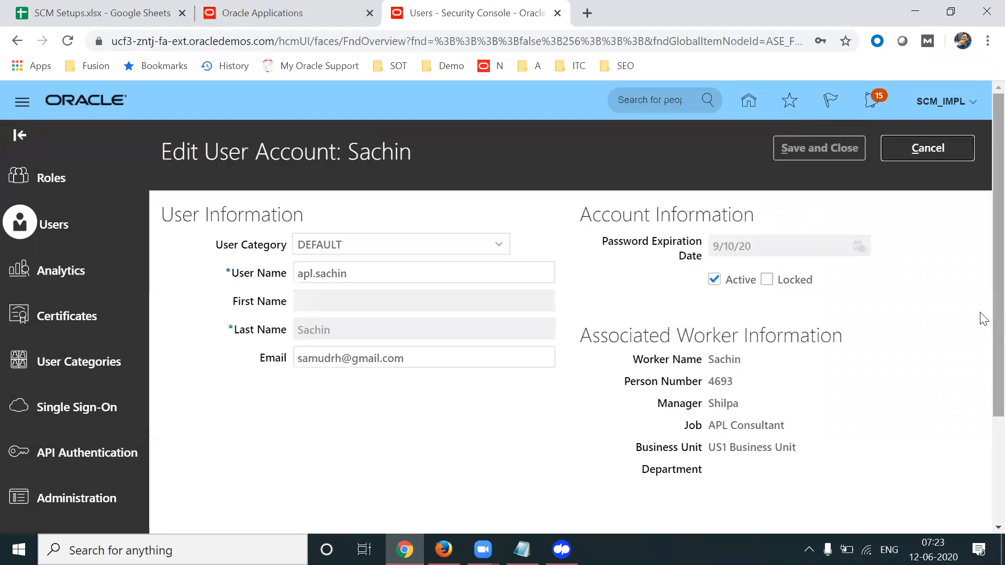
pyautogui.scroll(-3, 983, 319)
pyautogui.click(803, 447)
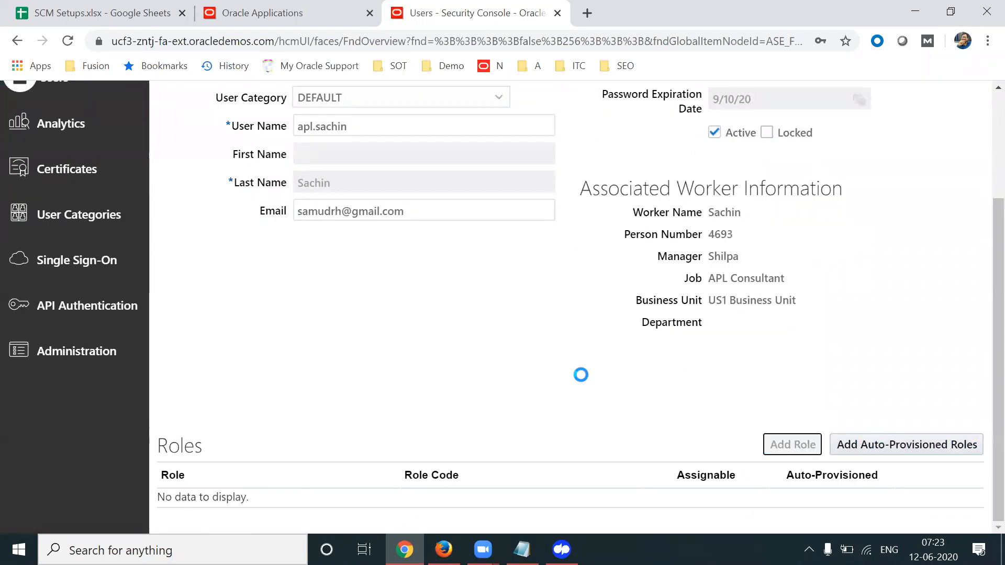
pyautogui.write('employee')
pyautogui.click(376, 201)
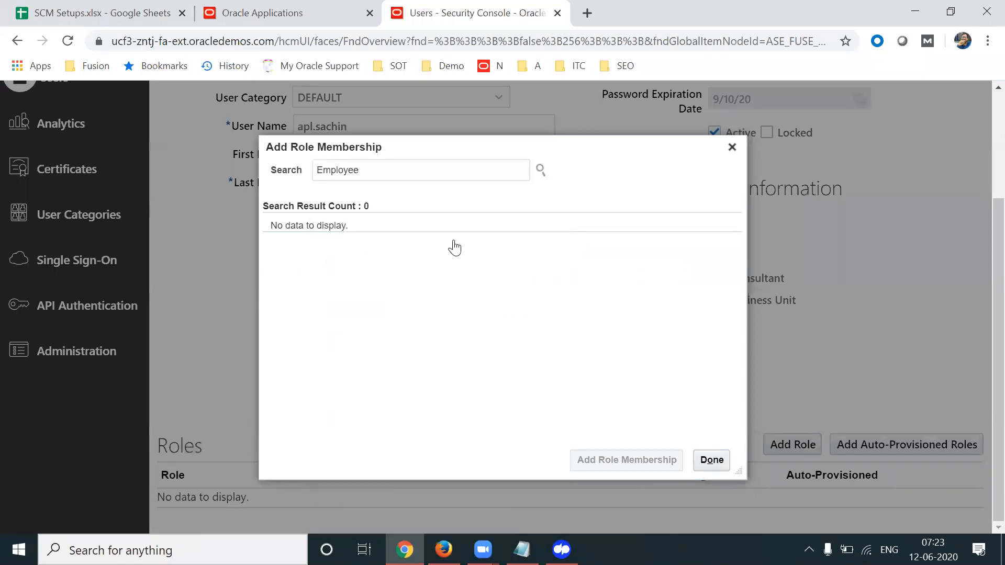
pyautogui.click(399, 240)
pyautogui.click(422, 233)
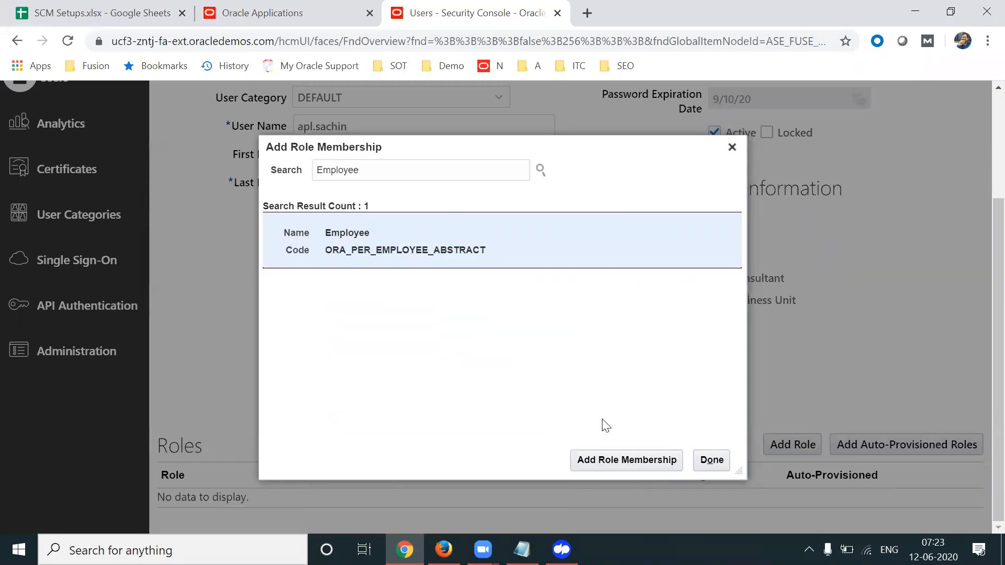
pyautogui.click(581, 460)
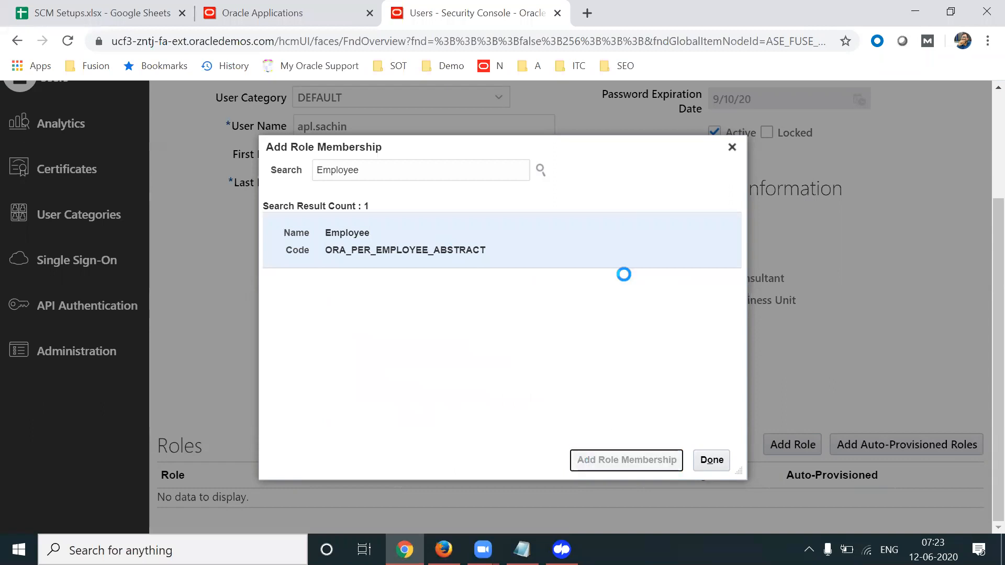
# Add the Buyer role as well, then save the account
pyautogui.doubleClick(399, 176)
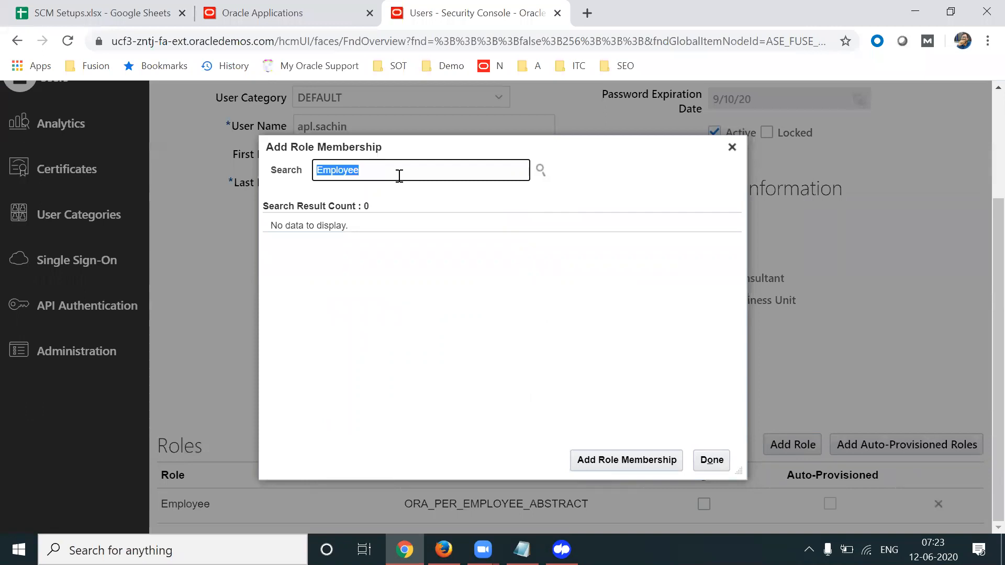
pyautogui.write('Buyer')
pyautogui.click(349, 202)
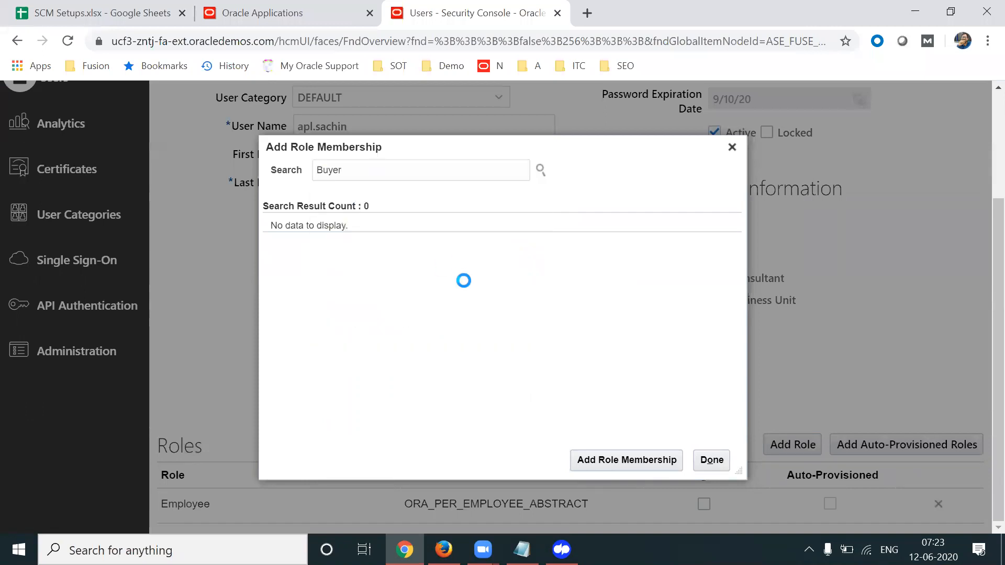
pyautogui.click(425, 258)
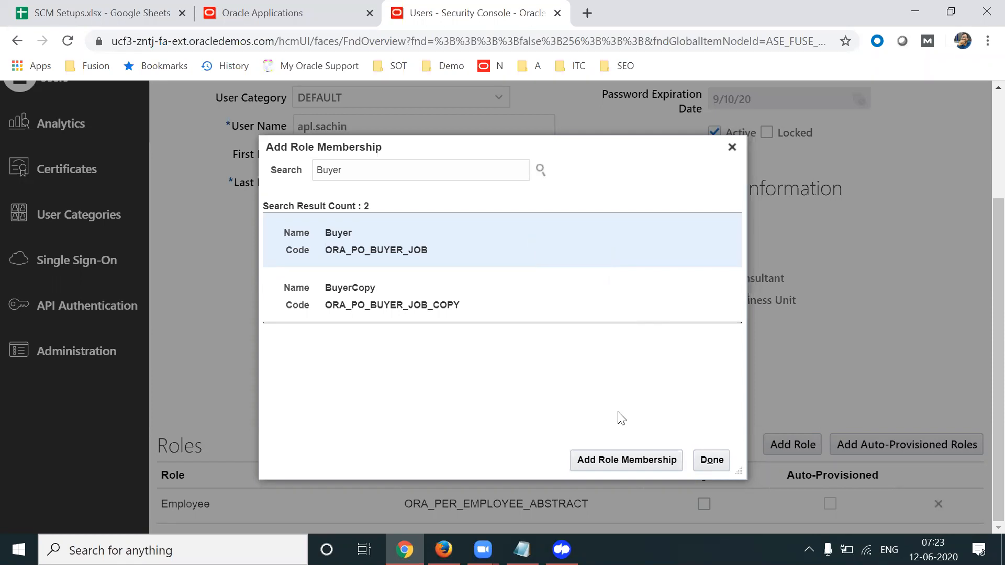
pyautogui.click(602, 459)
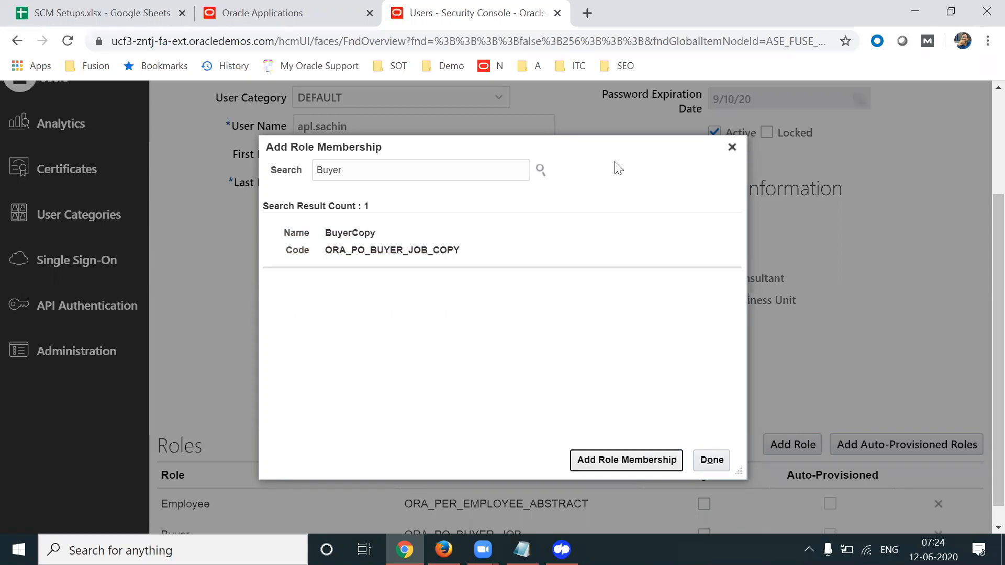
pyautogui.click(732, 147)
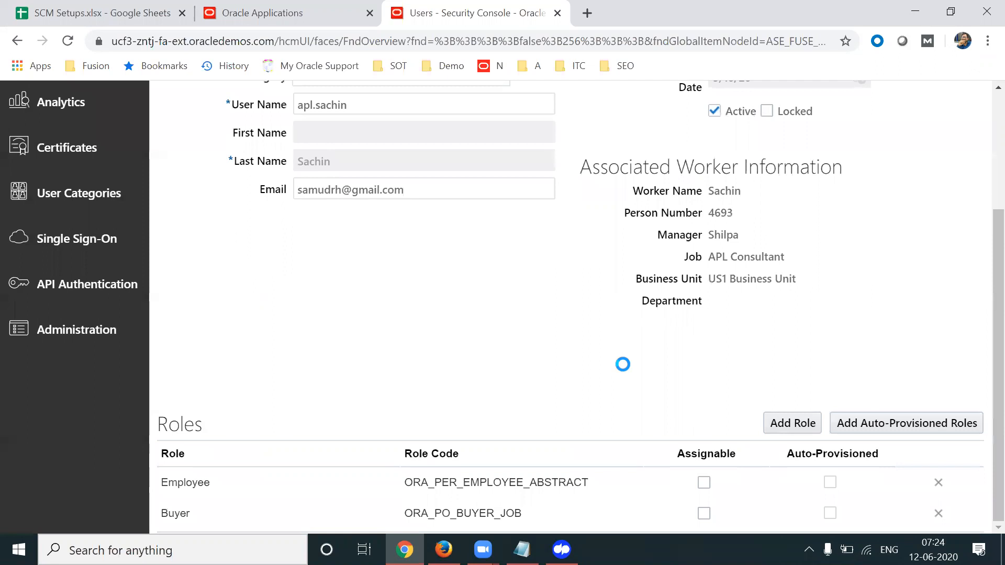
pyautogui.scroll(3, 622, 365)
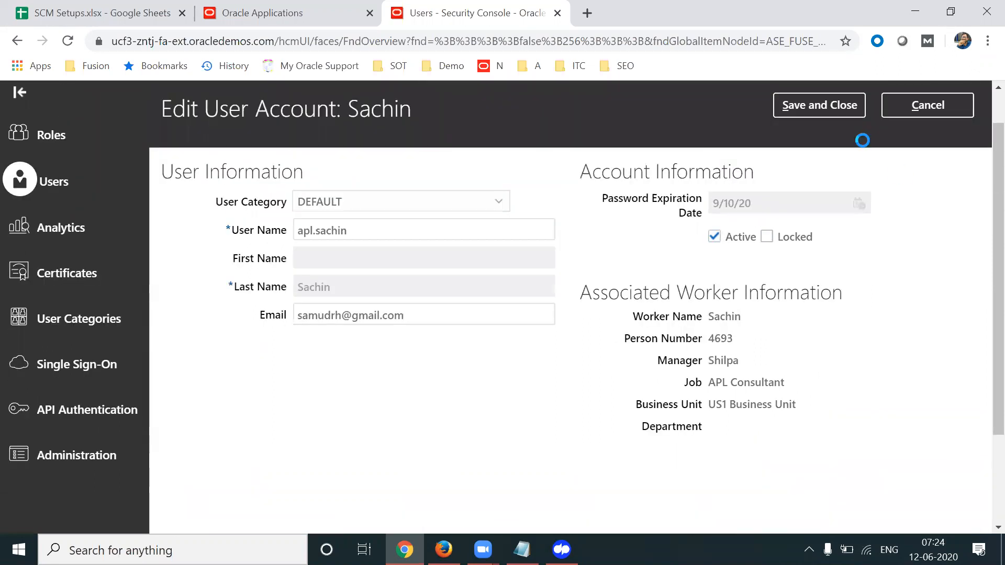
pyautogui.click(854, 105)
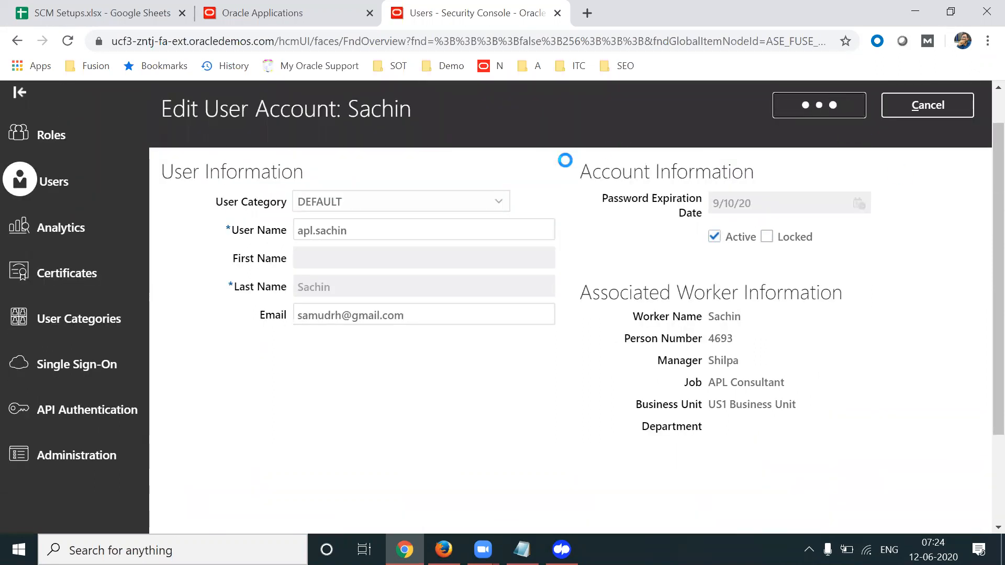
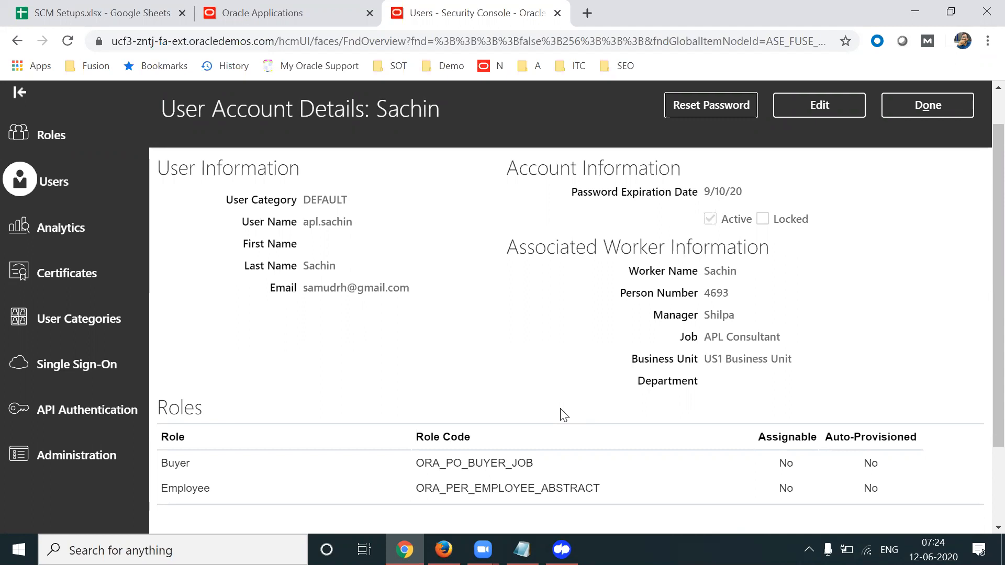
# Copy the user's login name from the account details, then close them to return to the search results
pyautogui.doubleClick(327, 219)
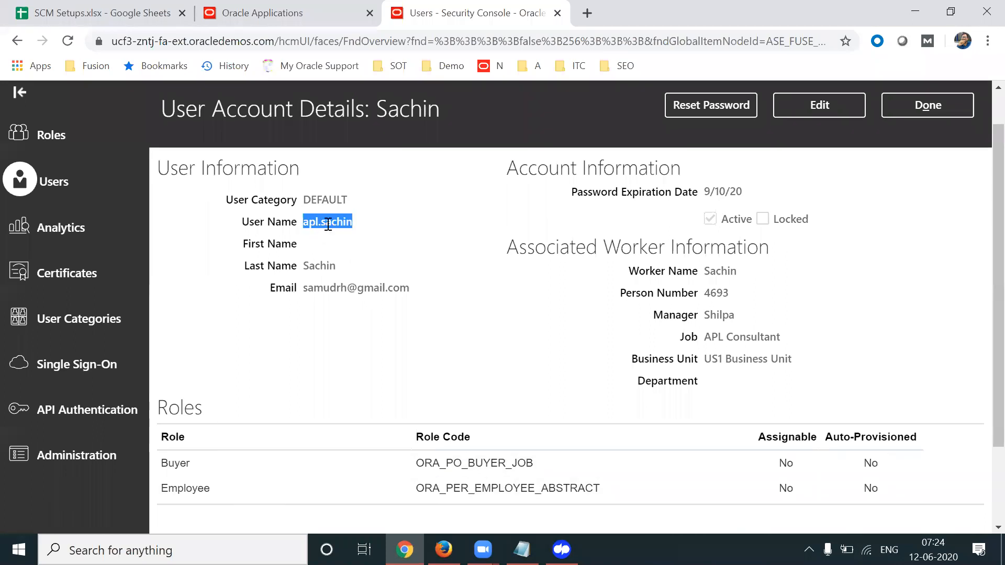
pyautogui.tripleClick(328, 223)
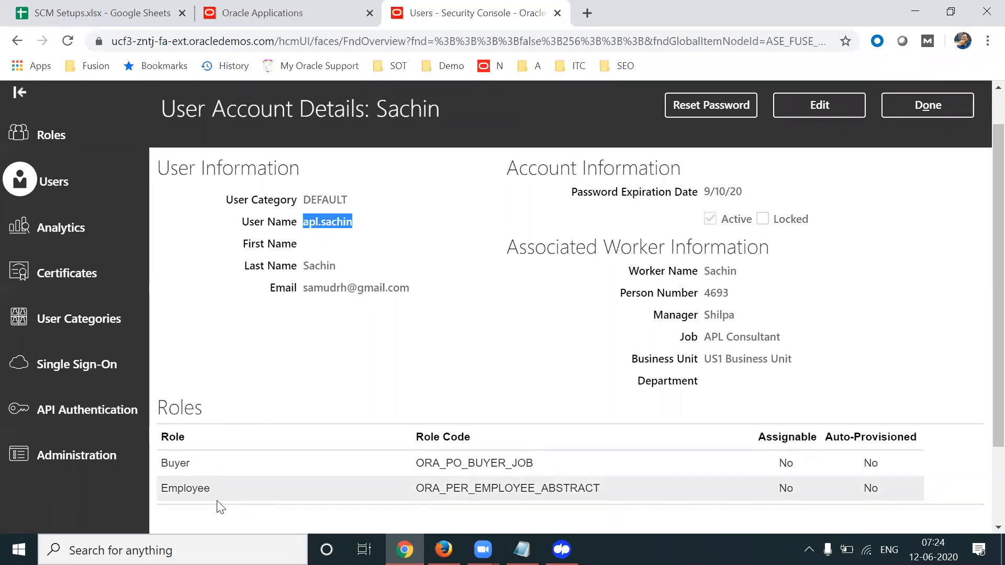
pyautogui.click(477, 374)
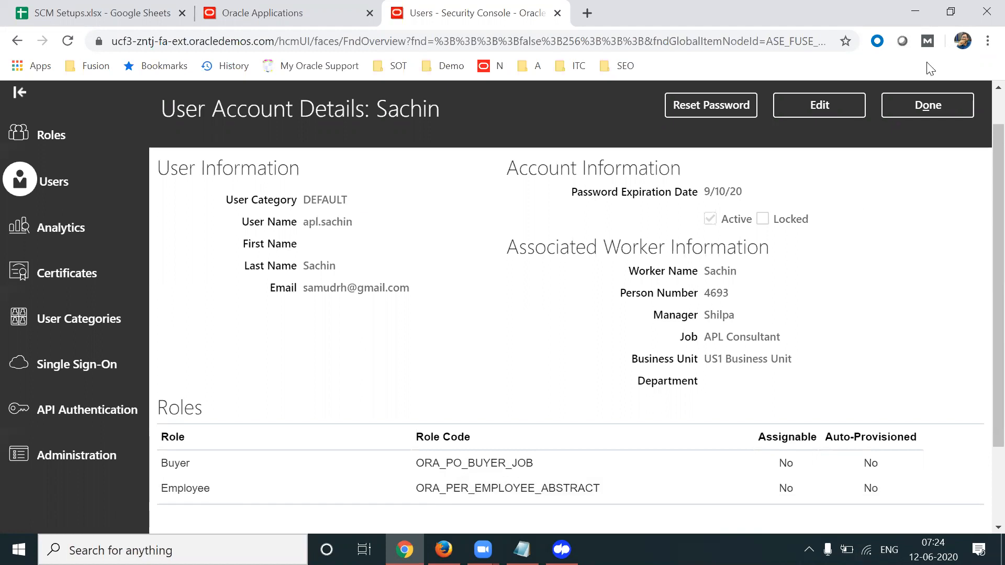
pyautogui.click(915, 111)
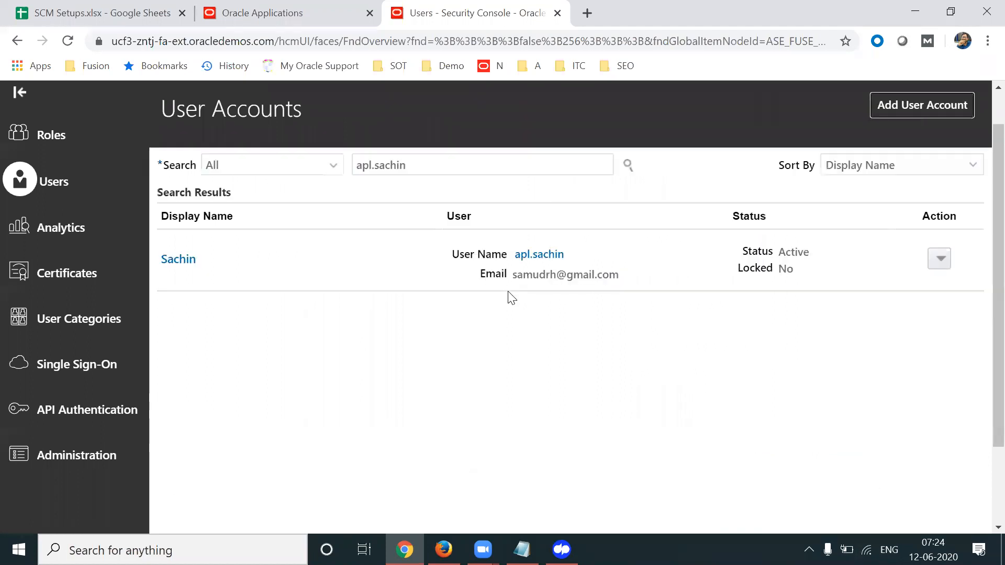
pyautogui.scroll(1, 983, 157)
pyautogui.click(942, 101)
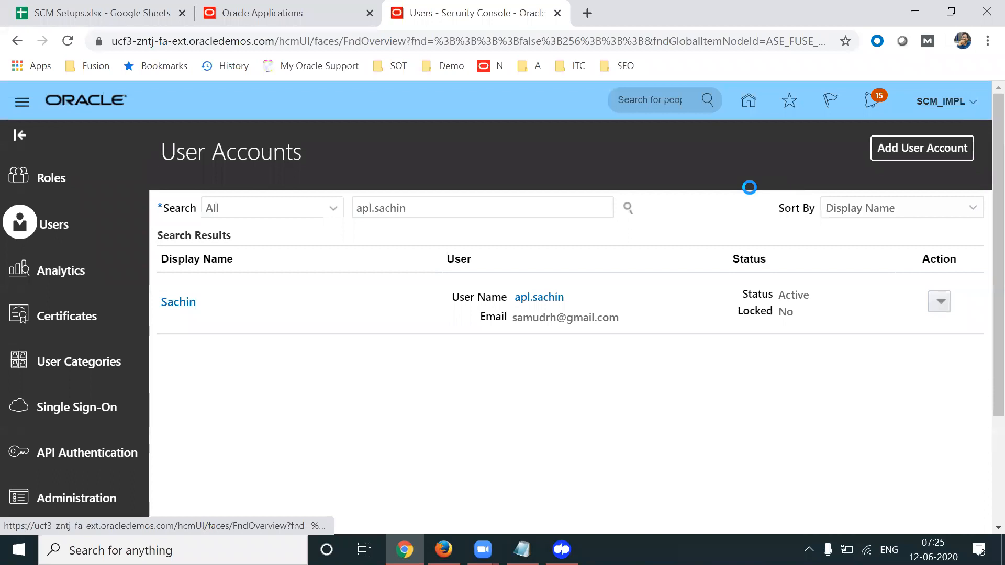
# Search setup tasks for 'Manage Data Access' and select Manage Data Access for Users
pyautogui.click(686, 334)
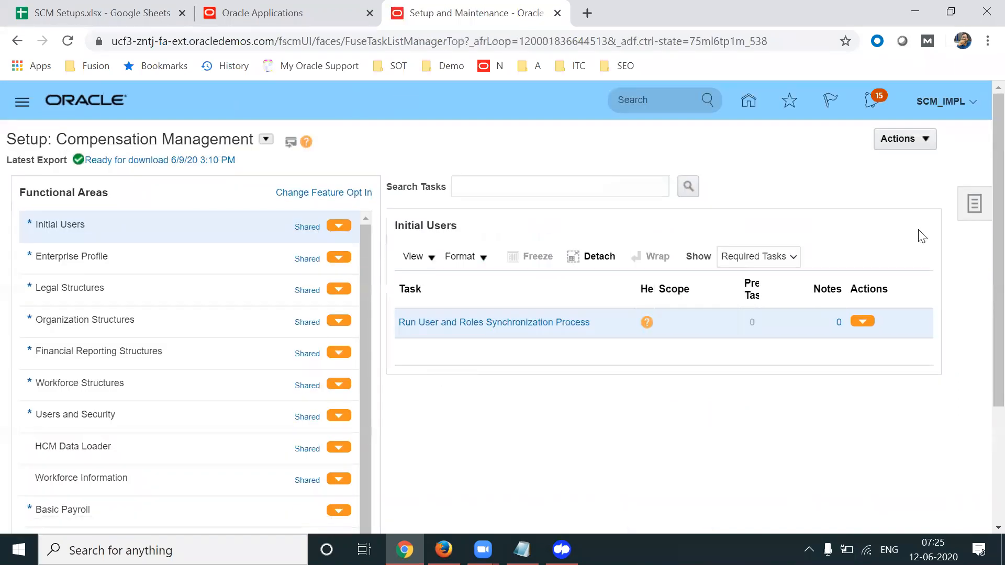
pyautogui.click(974, 203)
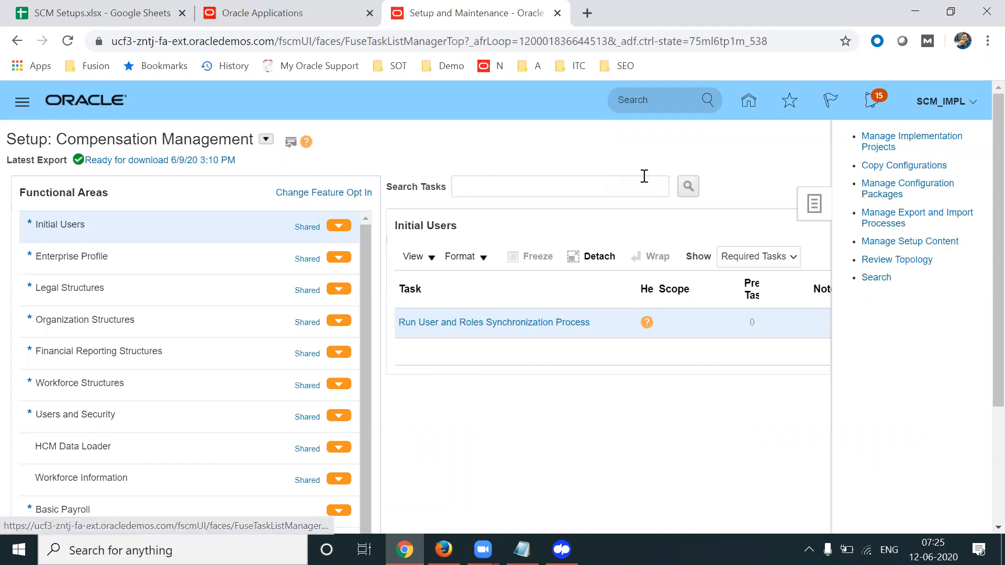
pyautogui.click(417, 173)
pyautogui.write('Manage DAta ')
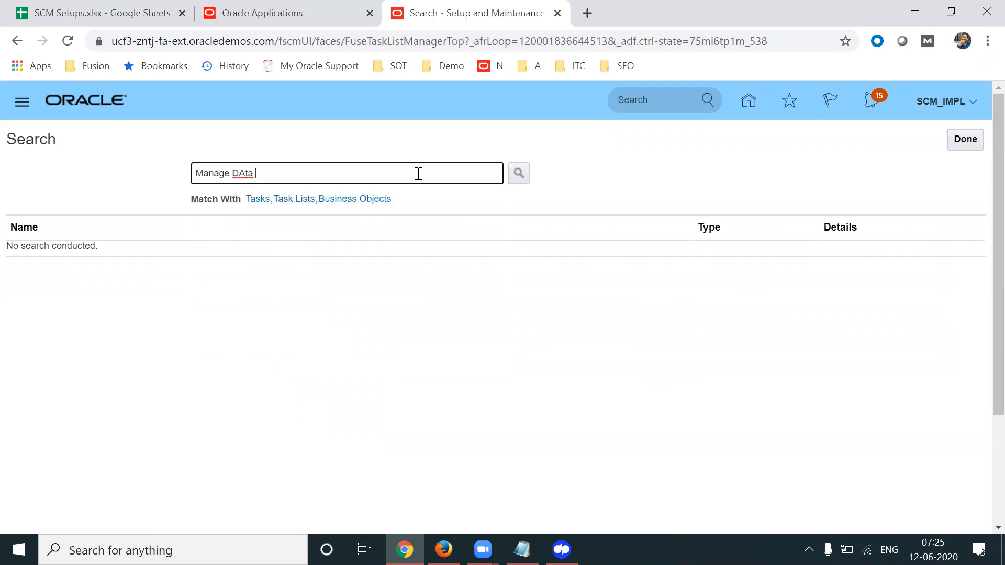
pyautogui.write('access')
pyautogui.press('Return')
pyautogui.click(67, 301)
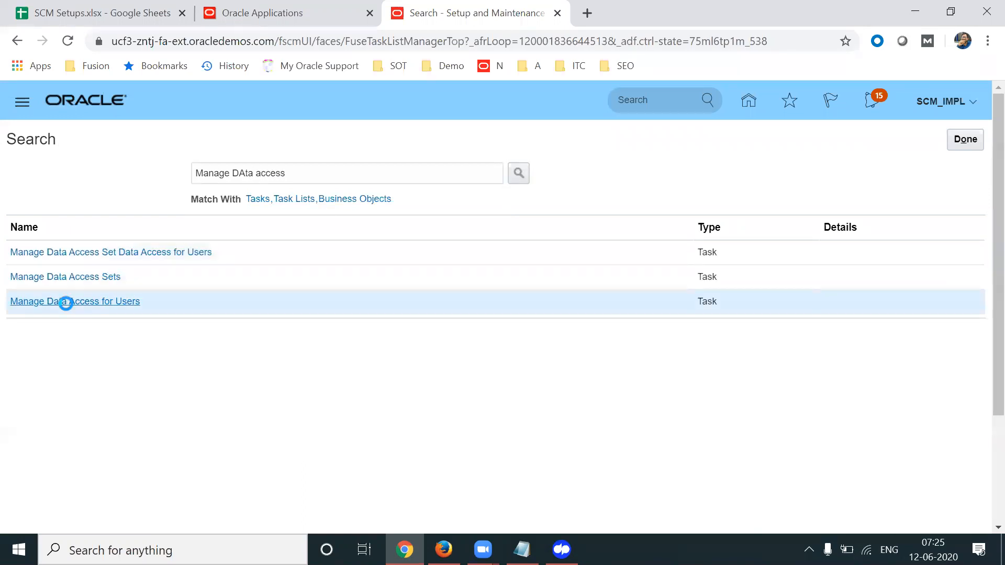
# Add a data access row for the user with the Buyer role and a Business unit security context
pyautogui.click(112, 301)
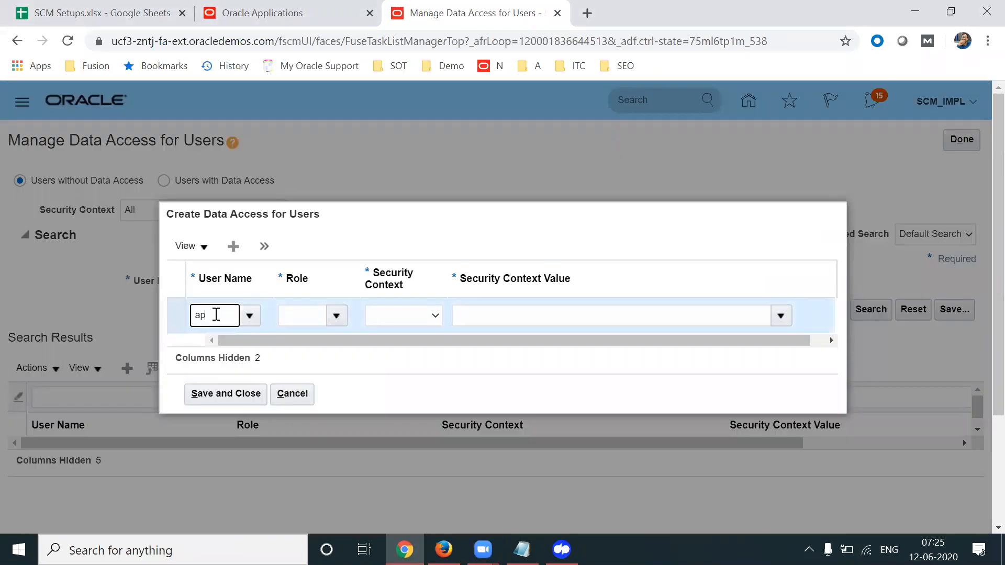
pyautogui.write('l.sachin')
pyautogui.press('Tab')
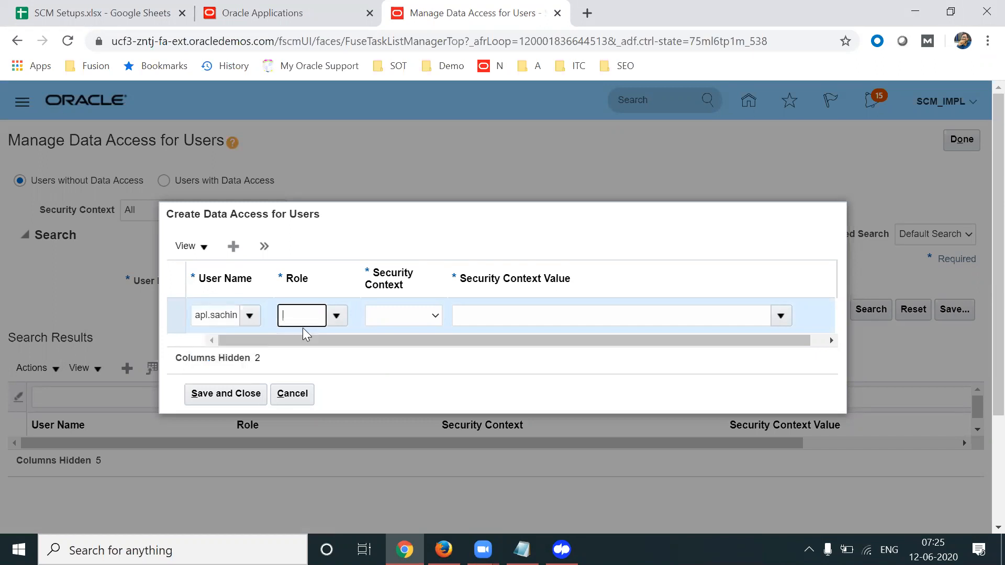
pyautogui.press('Tab')
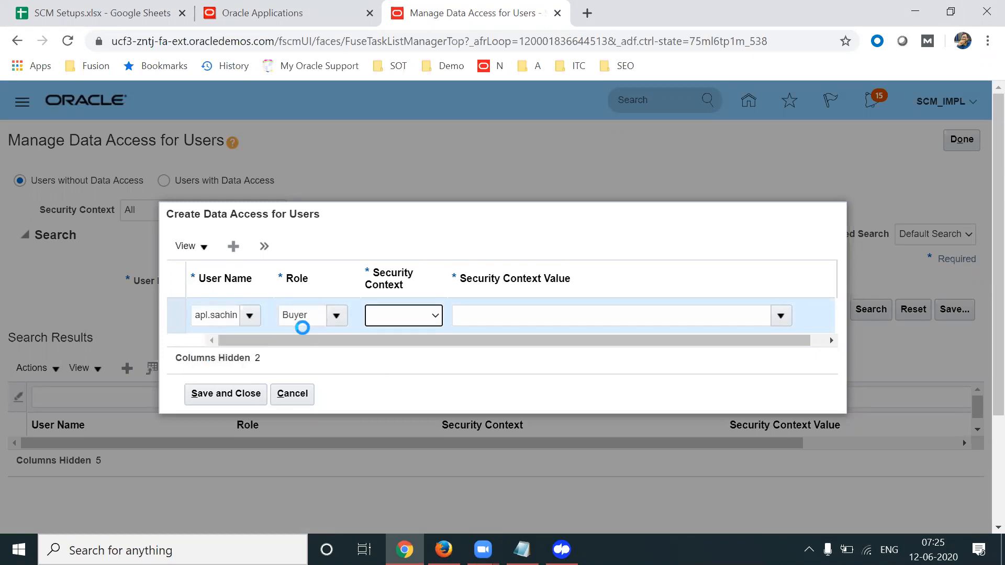
pyautogui.click(402, 321)
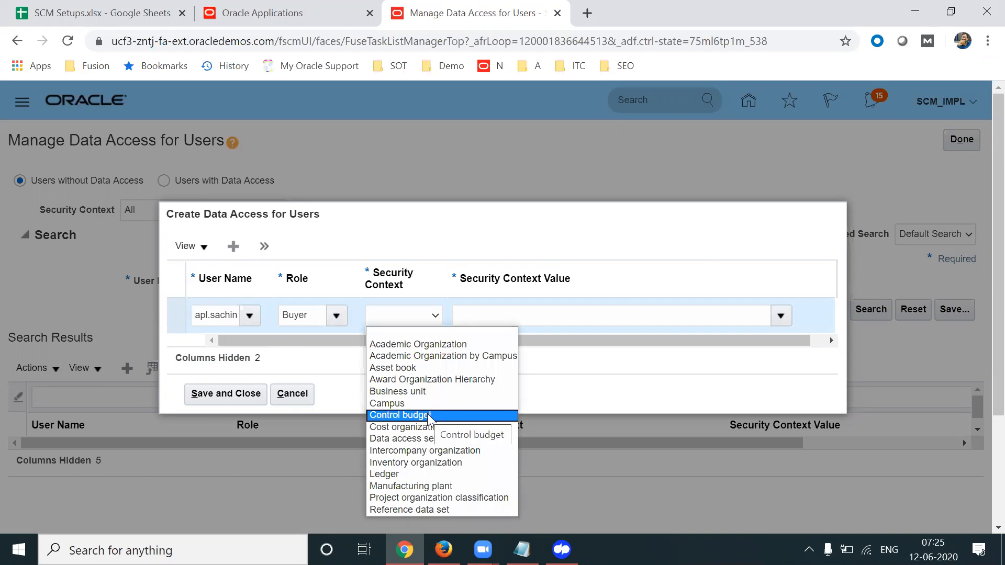
pyautogui.click(414, 391)
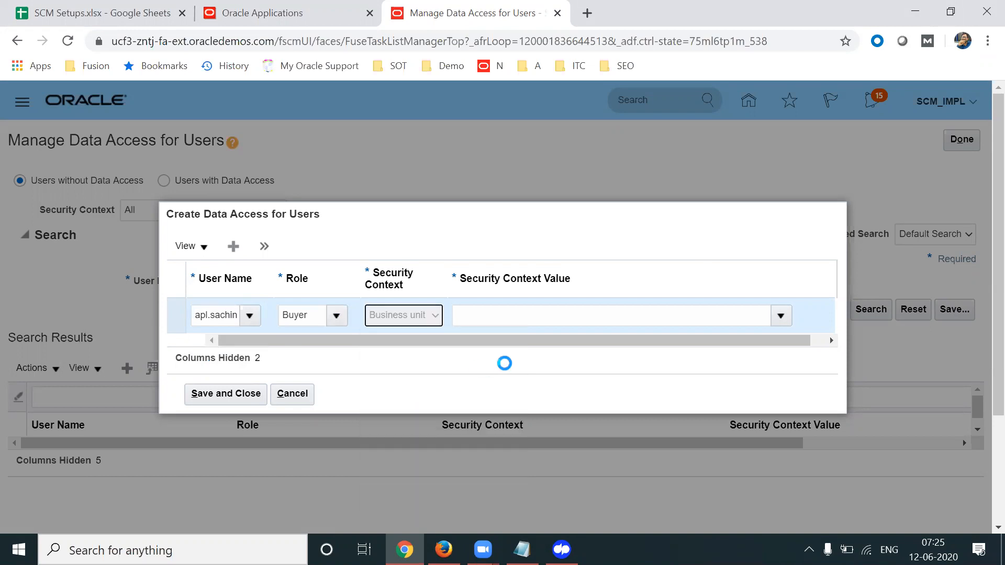
# Search for and set US1 Business Unit as the context value, then save and close
pyautogui.click(781, 314)
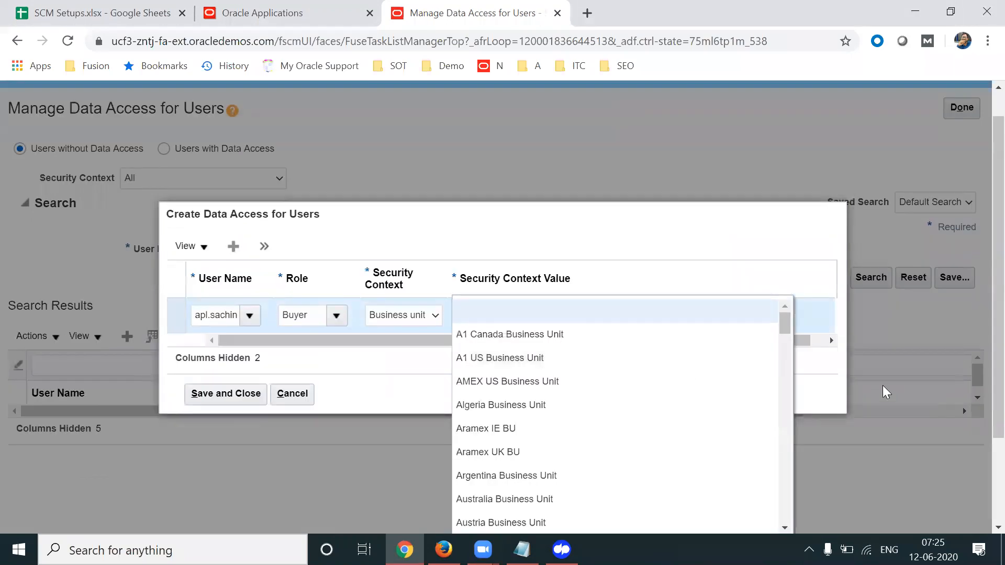
pyautogui.scroll(-1, 982, 271)
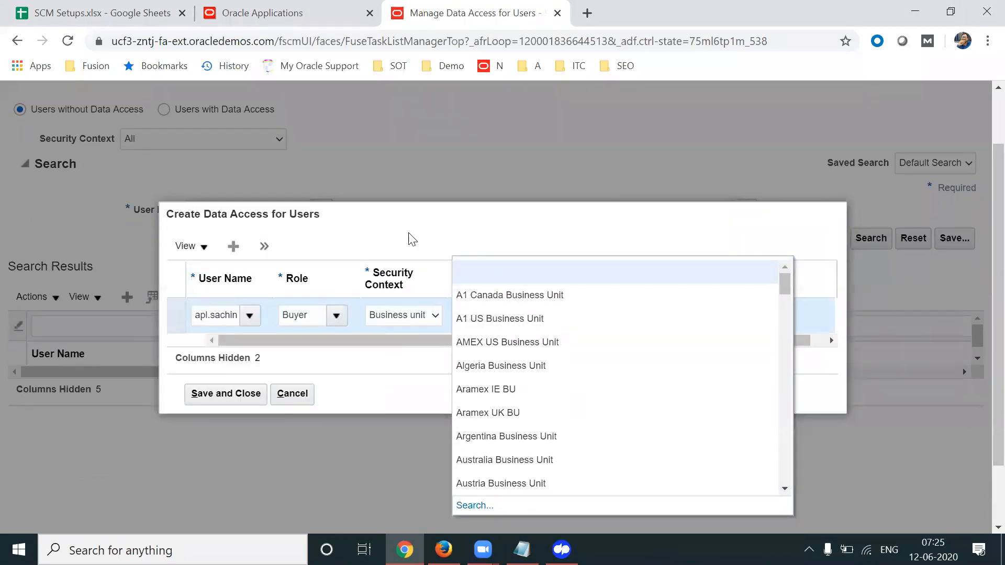
pyautogui.click(479, 505)
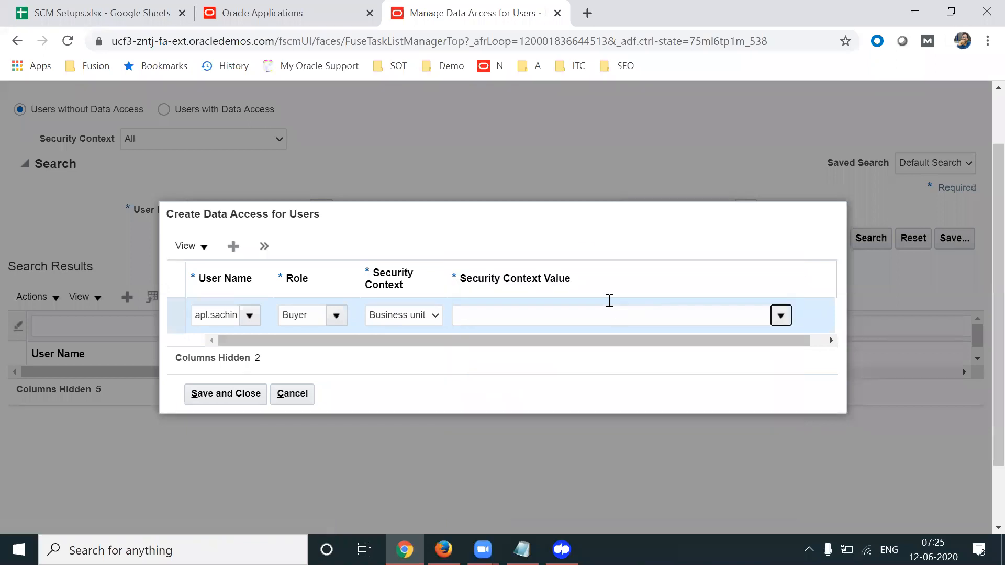
pyautogui.click(520, 285)
pyautogui.write('US1')
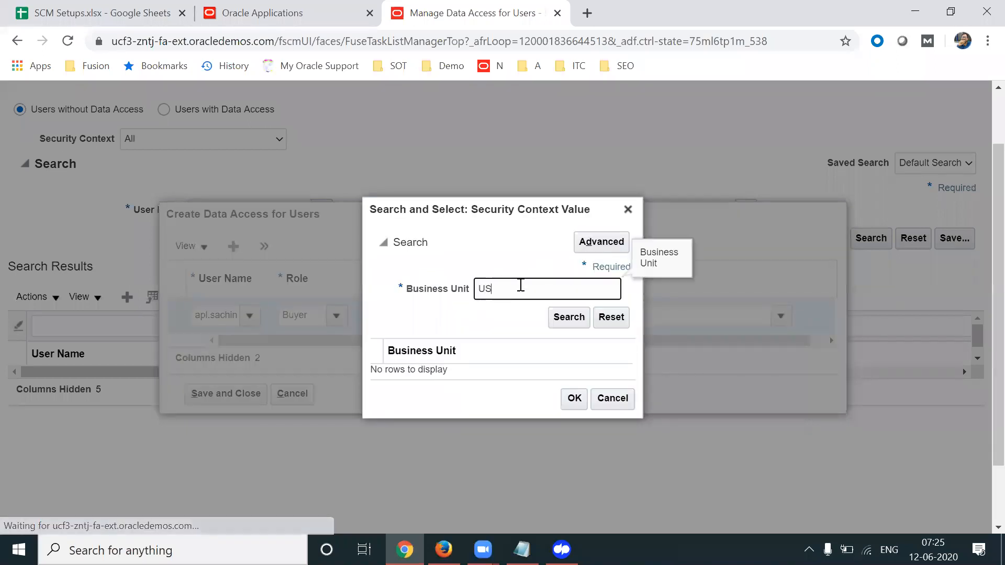
pyautogui.press('Return')
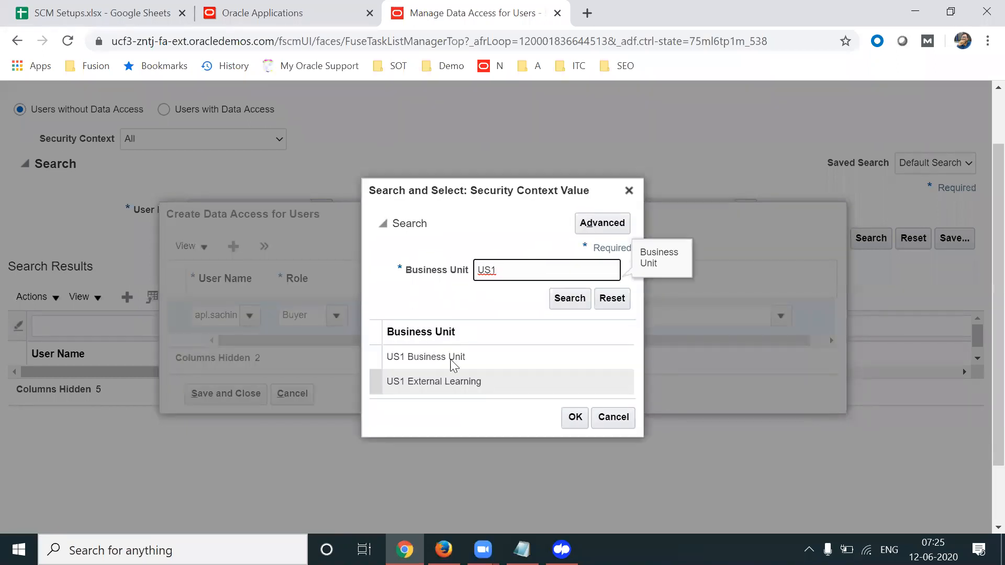
pyautogui.click(440, 357)
pyautogui.click(575, 417)
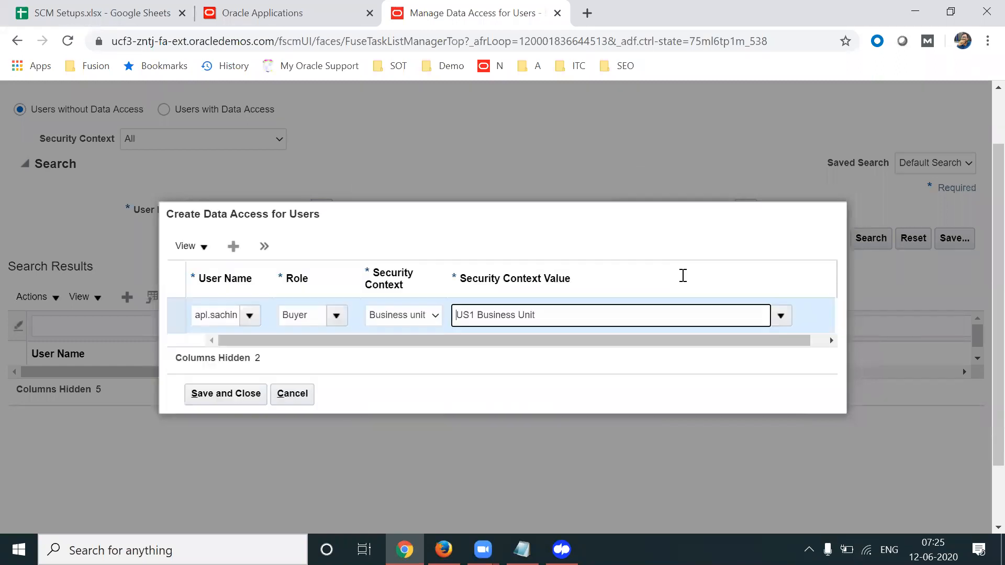
pyautogui.click(237, 402)
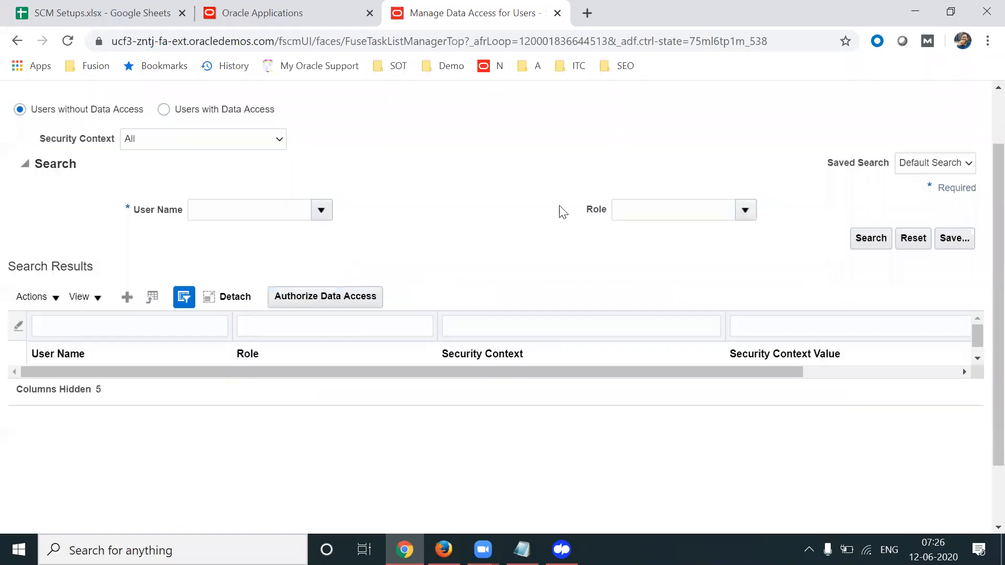
pyautogui.scroll(2, 980, 135)
# Return to the home page and open the Security Console from the Tools group
pyautogui.click(965, 140)
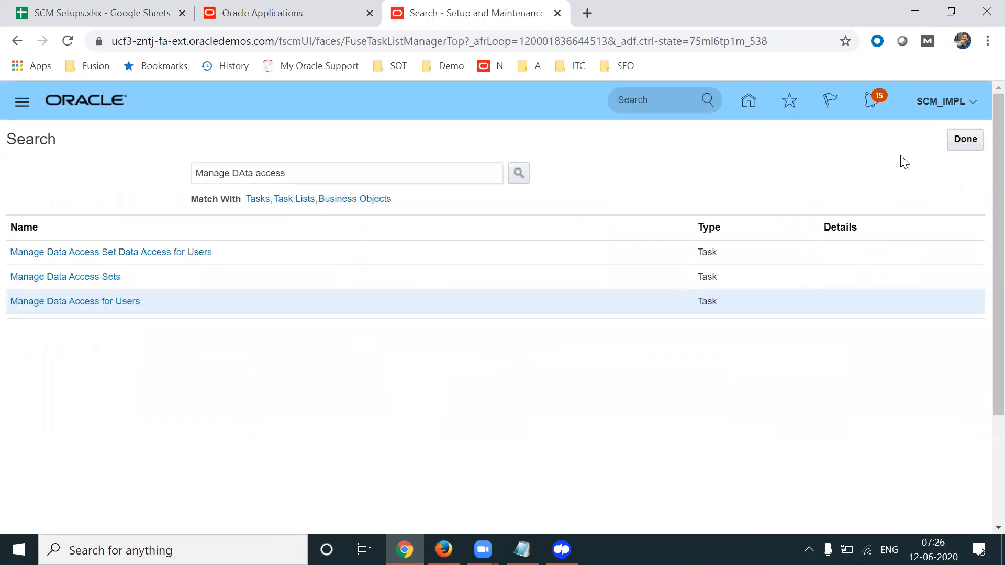
pyautogui.click(961, 142)
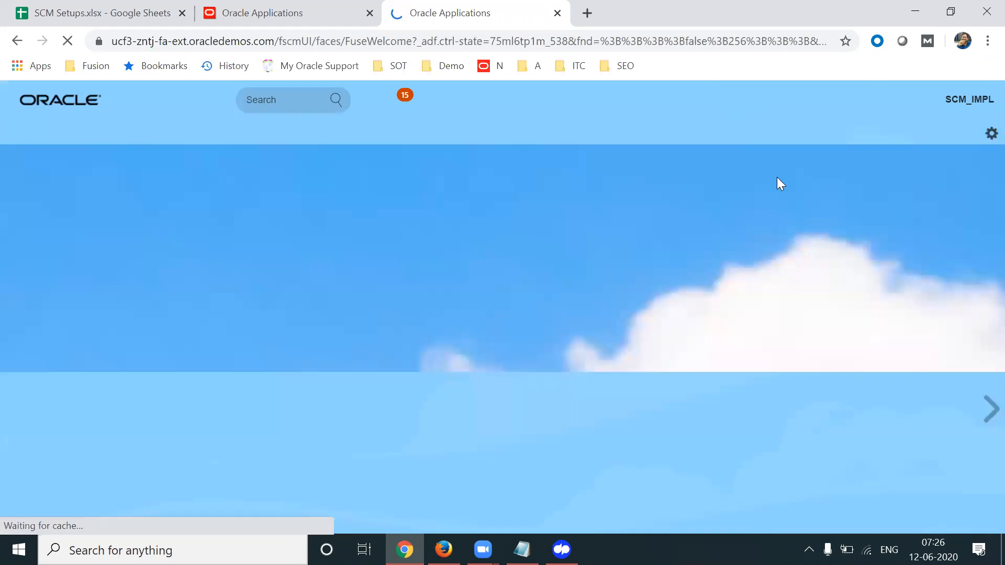
pyautogui.scroll(-5, 982, 290)
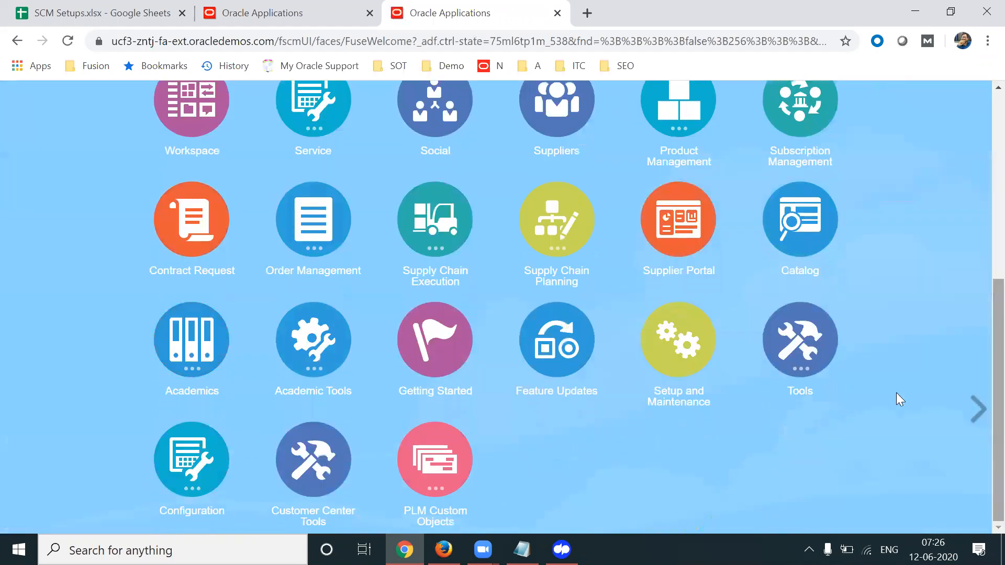
pyautogui.click(808, 352)
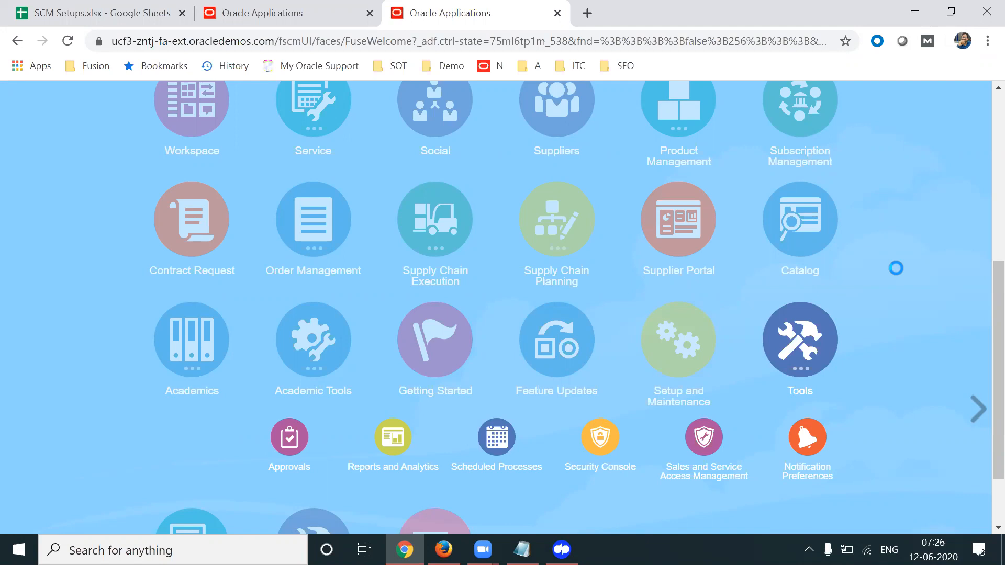
pyautogui.click(702, 113)
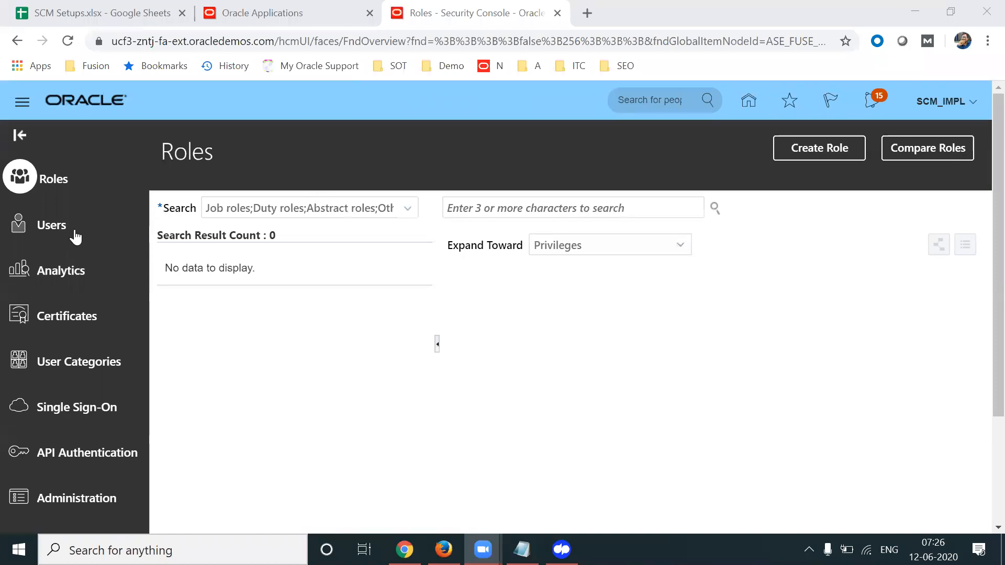
# Search User Accounts for the user's login name and open their account details
pyautogui.click(59, 229)
pyautogui.click(457, 209)
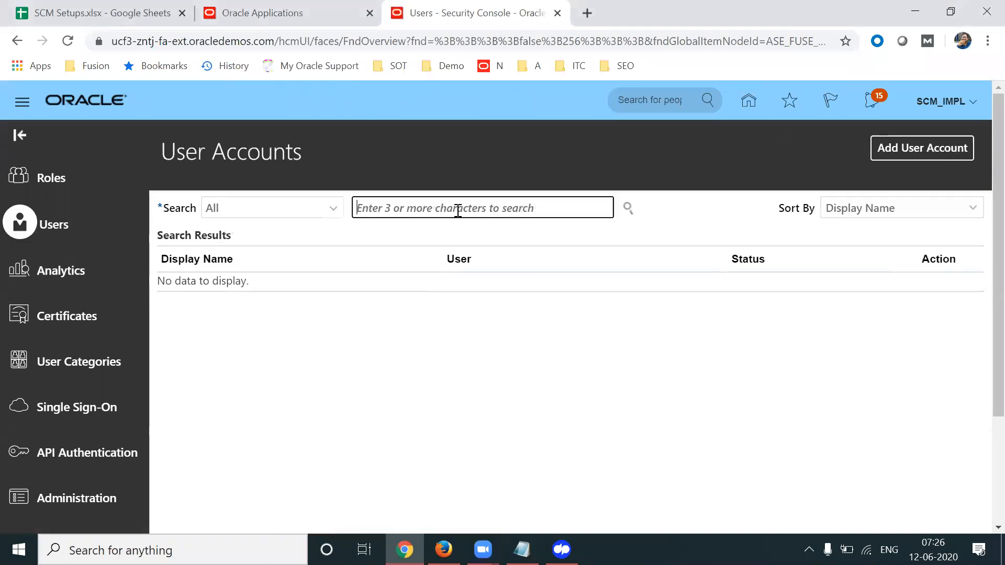
pyautogui.write('apl.shipla')
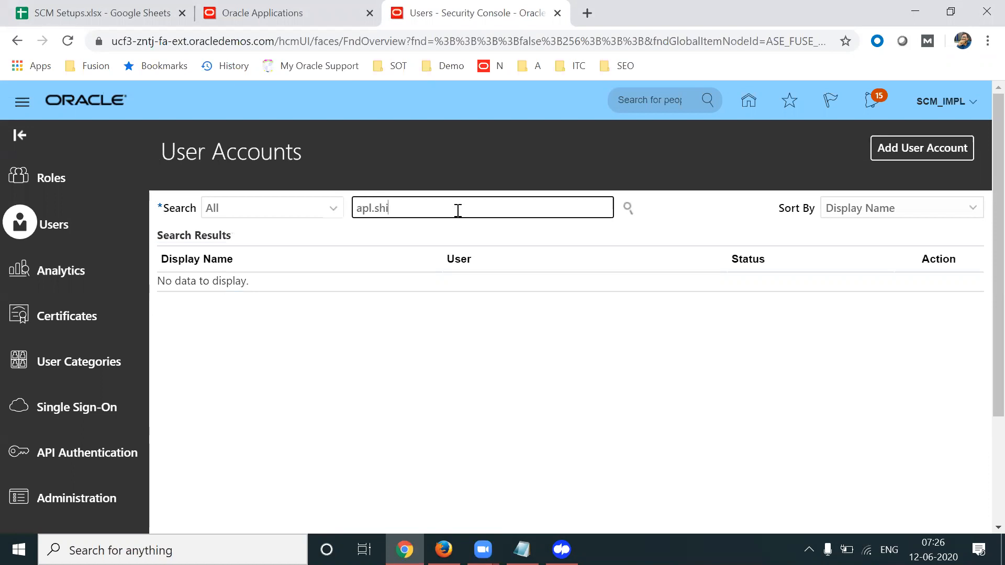
pyautogui.press('BackSpace')
pyautogui.press('BackSpace')
pyautogui.write('lpa')
pyautogui.press('Return')
pyautogui.click(169, 305)
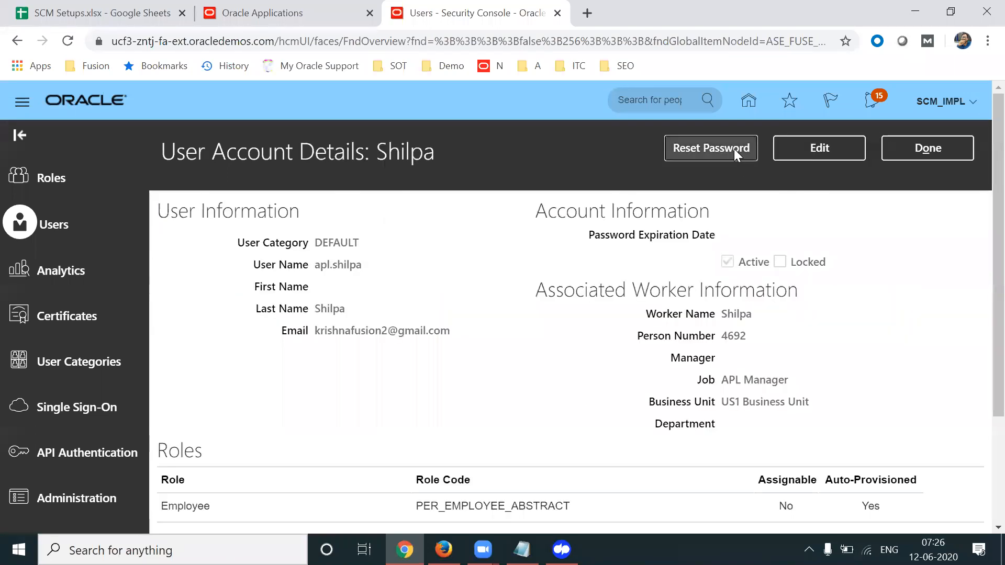
# Reset the user's password manually with a new, confirmed password, then return to the list
pyautogui.click(722, 151)
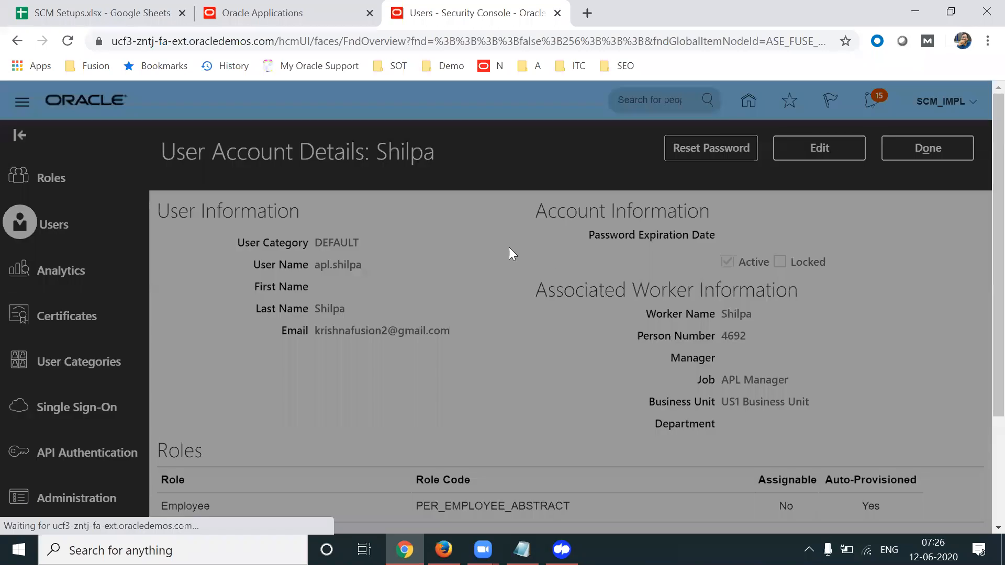
pyautogui.click(318, 271)
pyautogui.click(388, 309)
pyautogui.write('We')
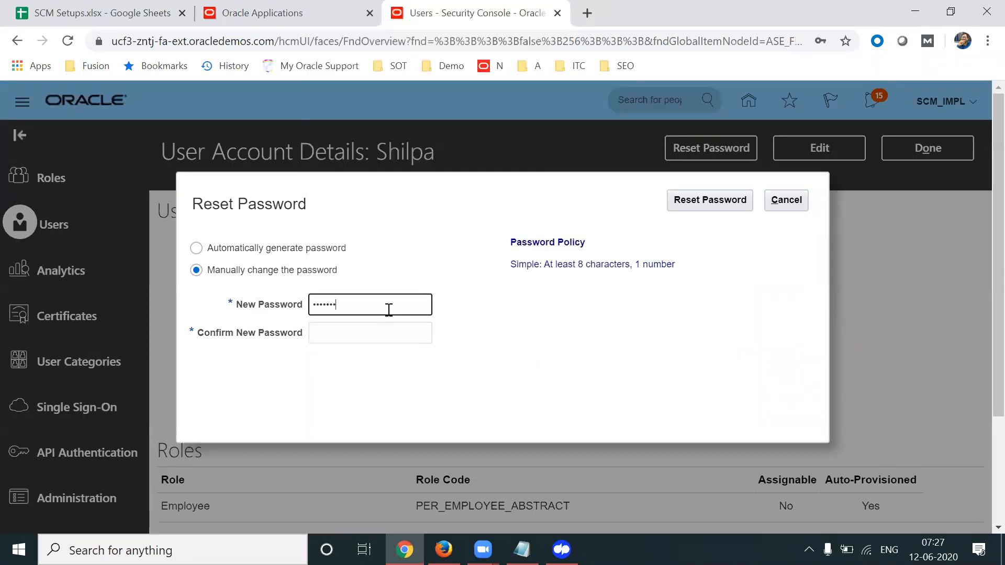
pyautogui.press('Tab')
pyautogui.write('Wel')
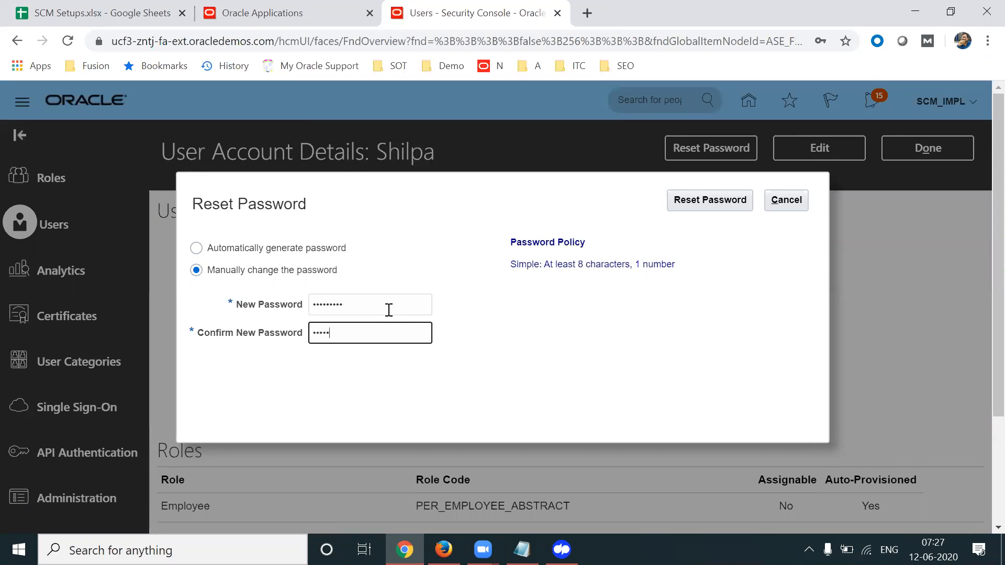
pyautogui.click(710, 207)
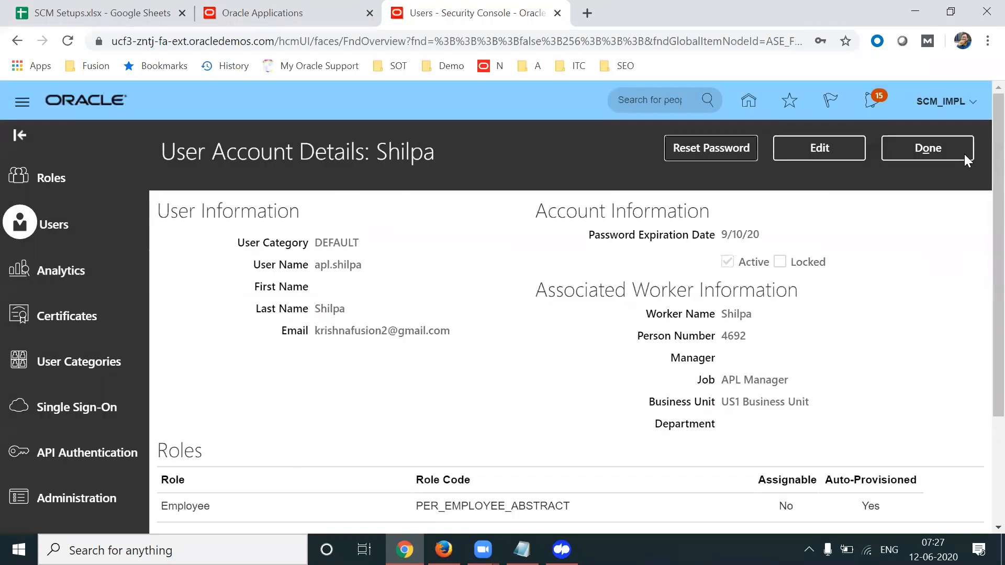
pyautogui.click(963, 154)
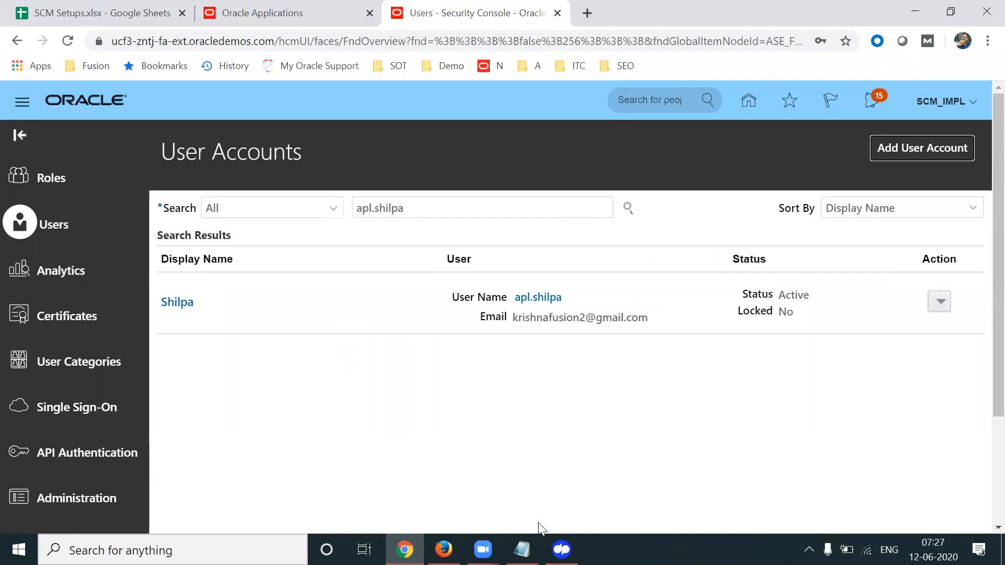
# Sign out of the Oracle session in Firefox and confirm the logout
pyautogui.click(443, 550)
pyautogui.click(971, 95)
pyautogui.click(939, 126)
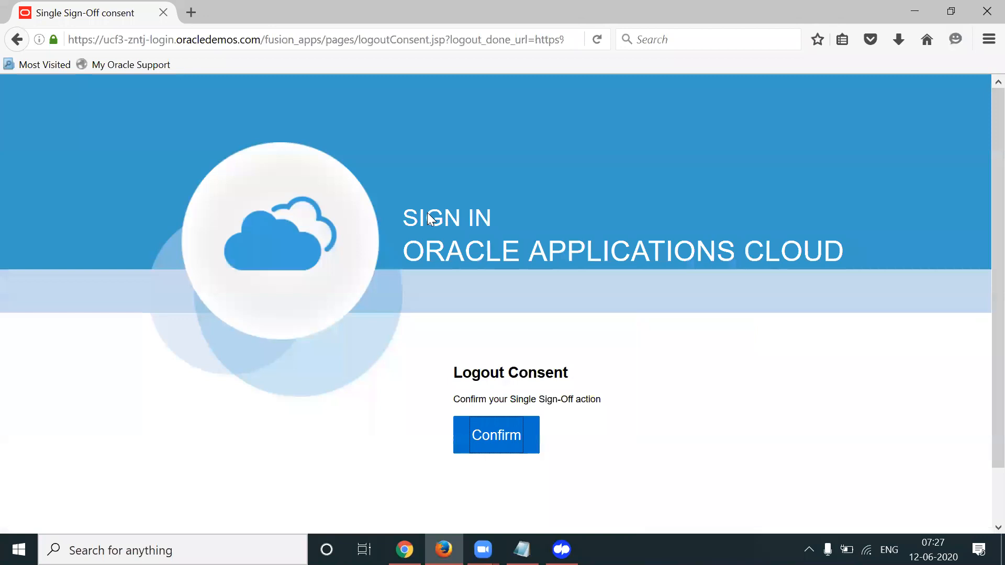
pyautogui.click(508, 445)
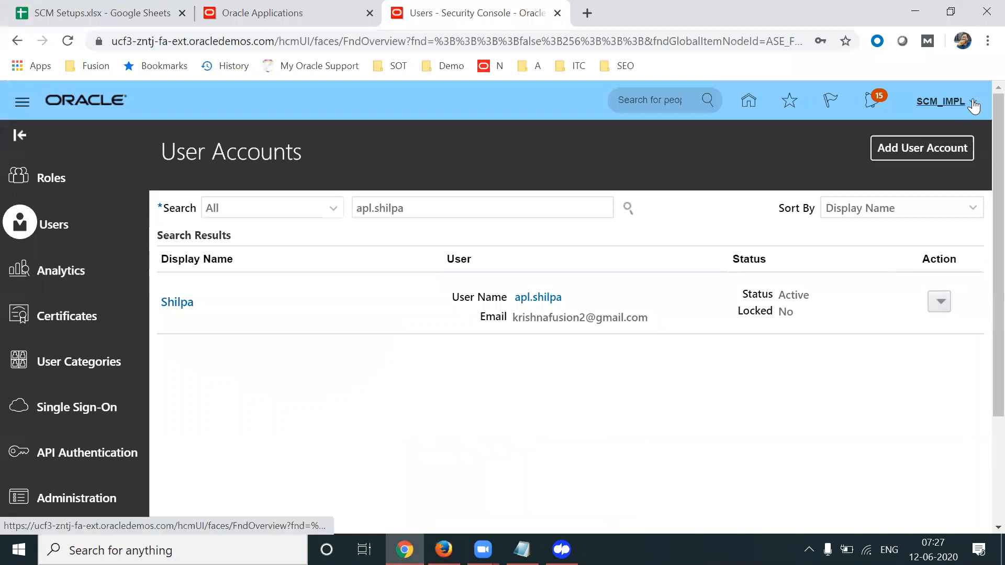
pyautogui.click(973, 105)
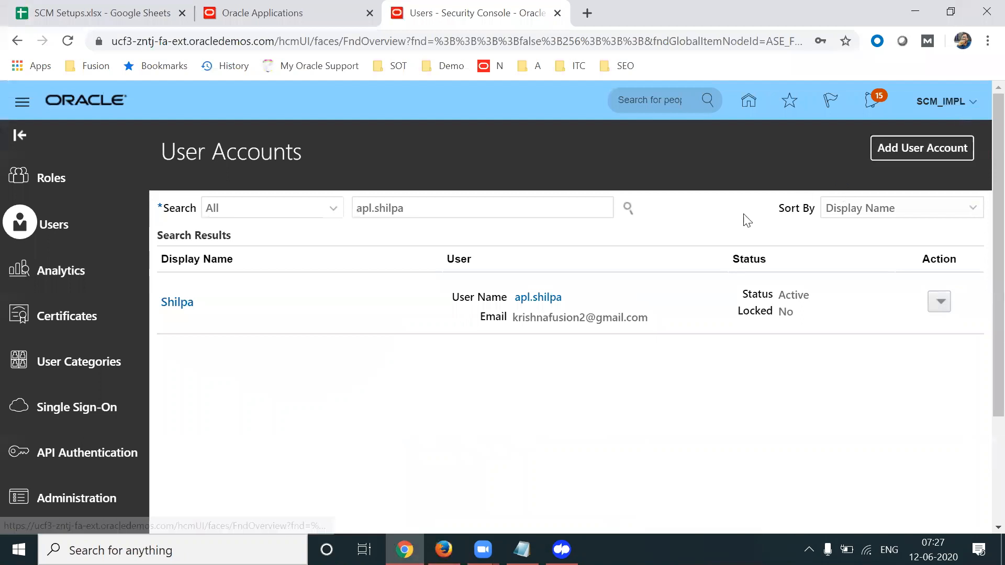
# Find and open the Manage Procurement Agents task in Setup and Maintenance
pyautogui.click(700, 331)
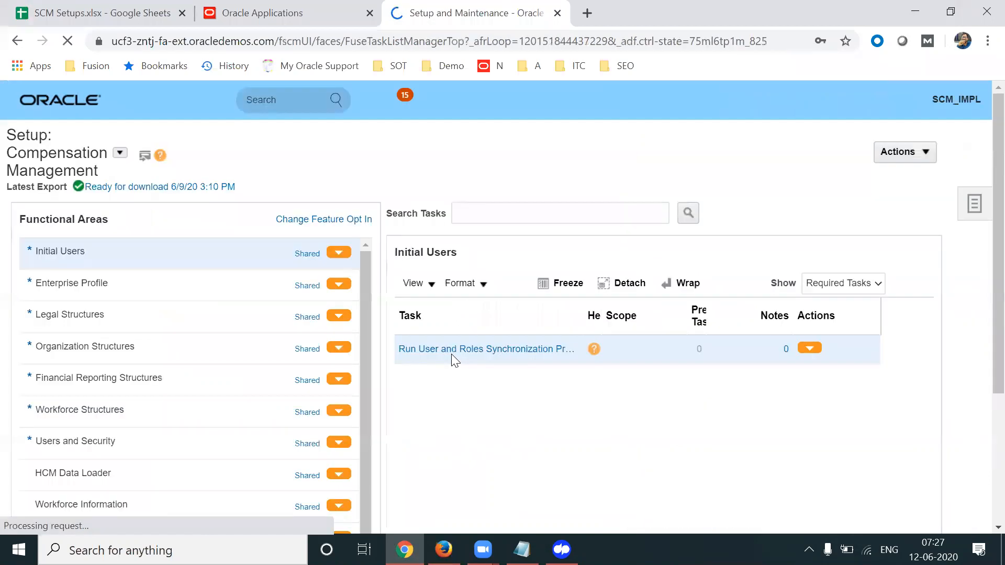
pyautogui.click(978, 203)
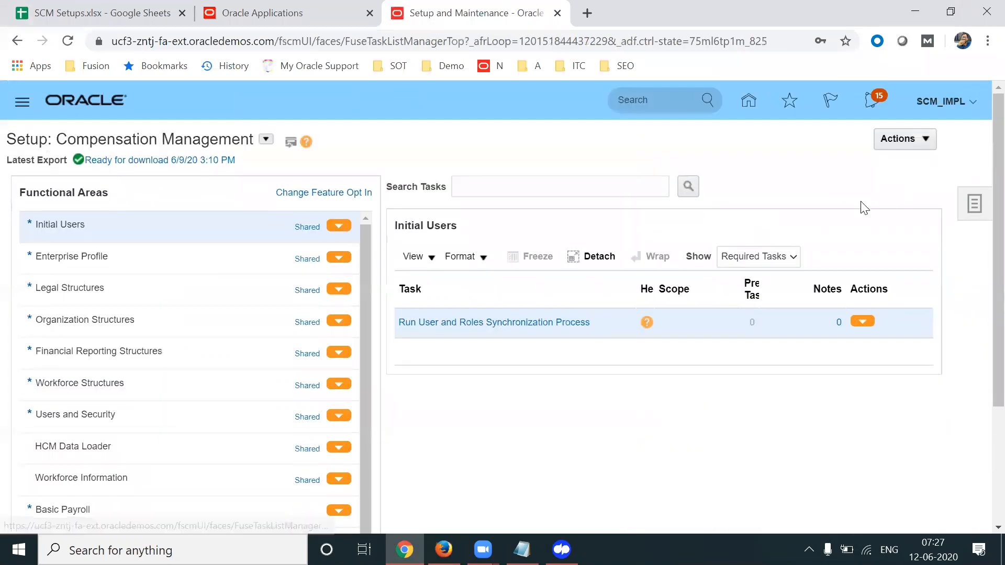
pyautogui.click(884, 280)
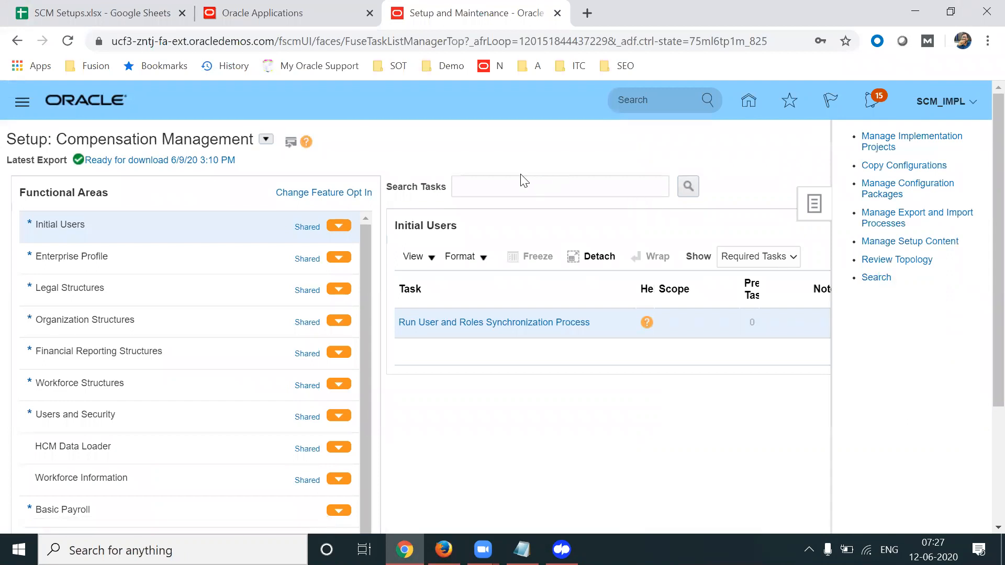
pyautogui.click(399, 174)
pyautogui.write('Manage Procu')
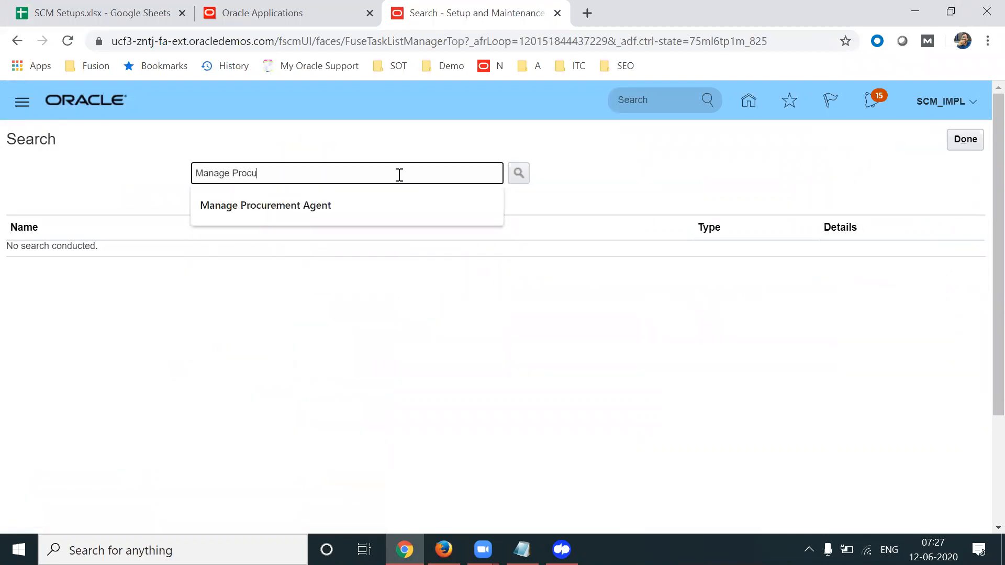
pyautogui.press('Down')
pyautogui.press('Return')
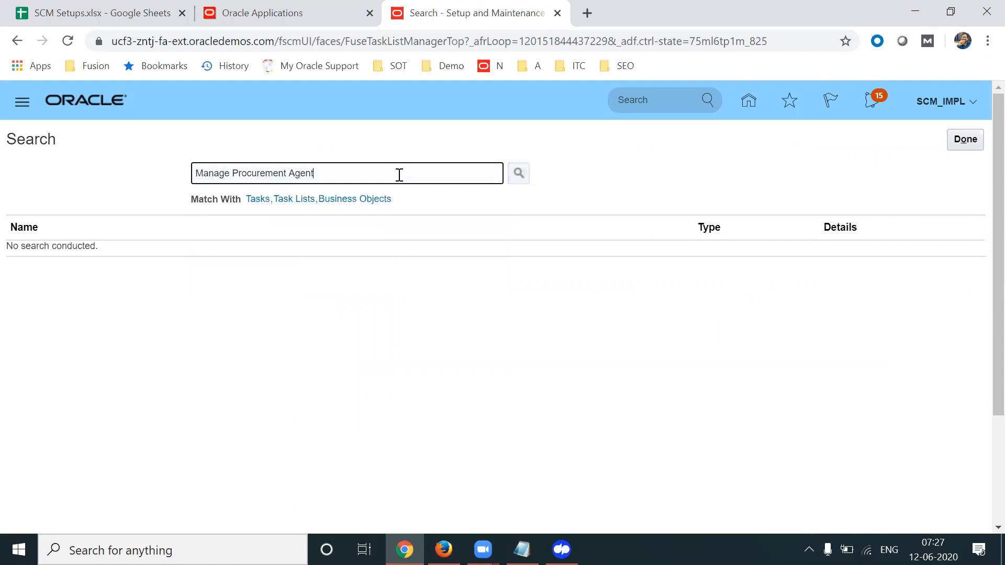
pyautogui.click(108, 252)
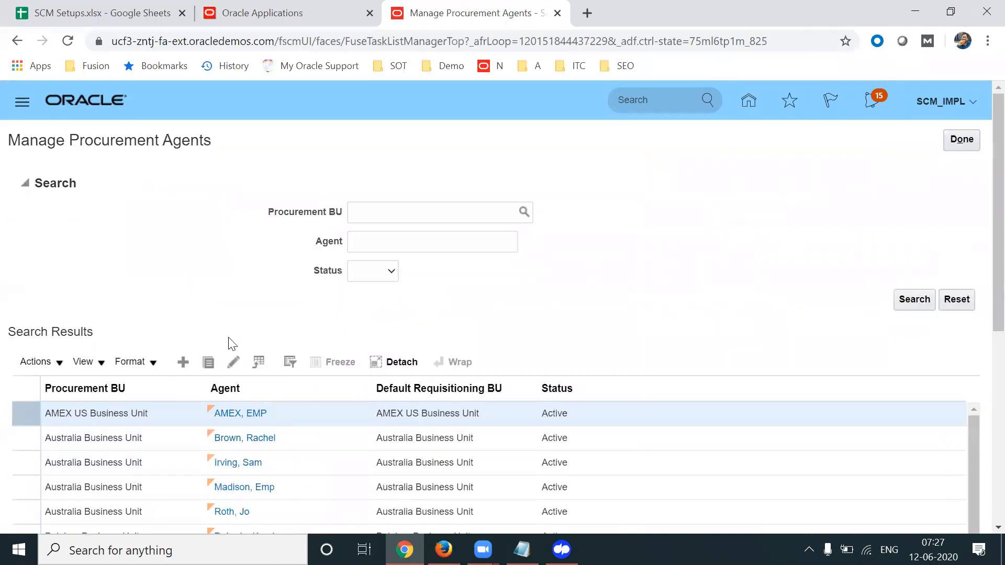
# Create a procurement agent for the user with US1 Business Unit as procurement and default requisitioning BU
pyautogui.click(184, 362)
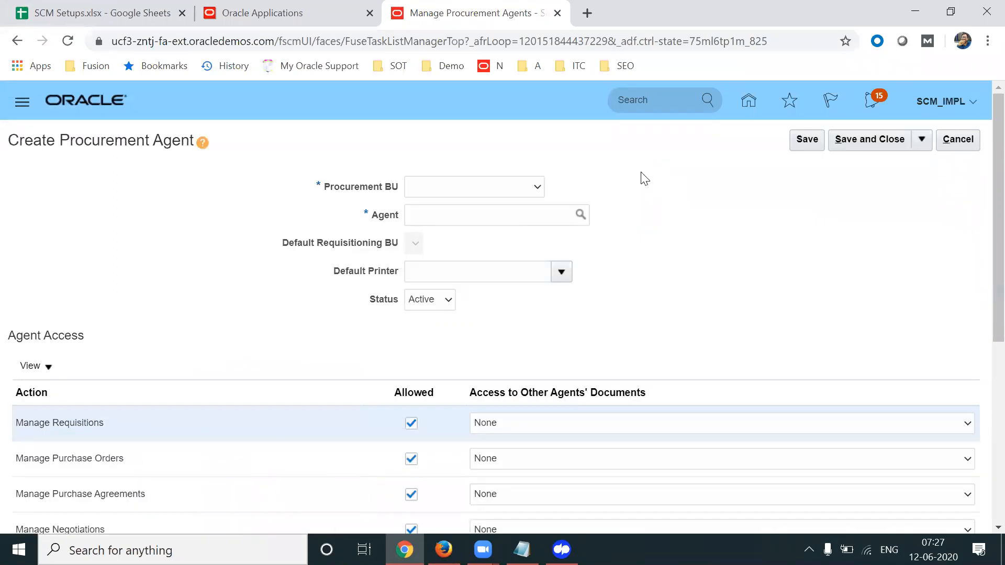
pyautogui.click(501, 186)
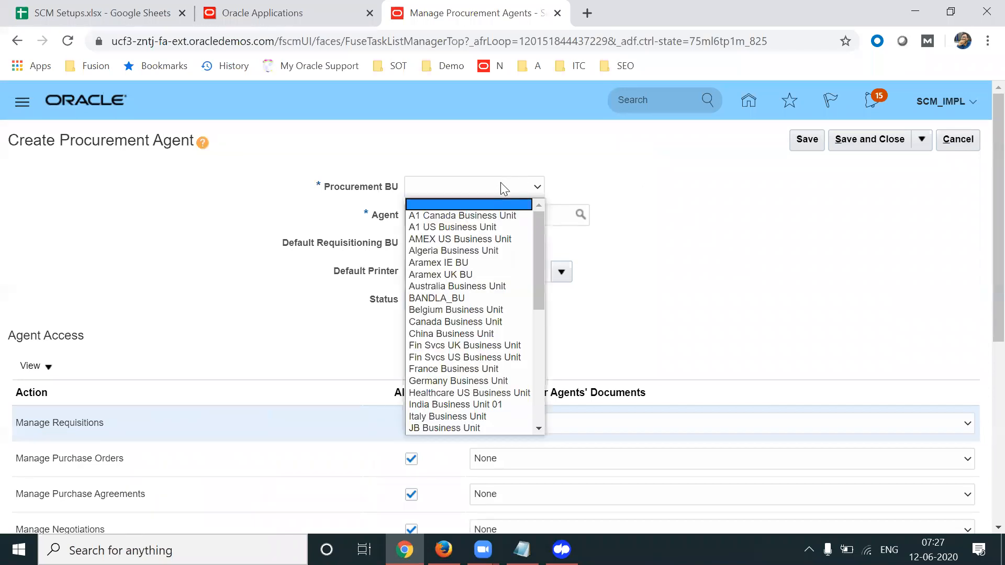
pyautogui.write('US')
pyautogui.press('Down')
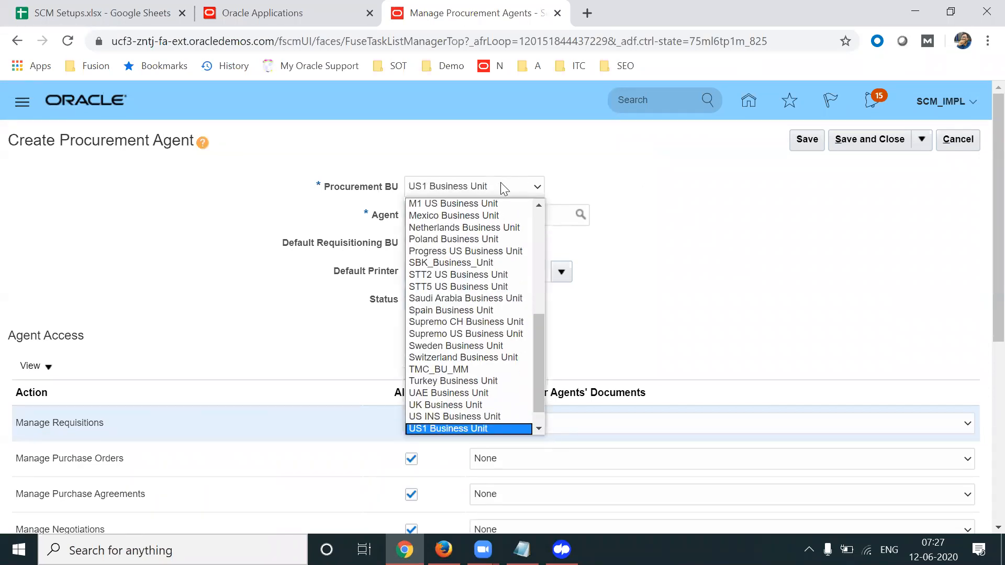
pyautogui.press('Return')
pyautogui.click(485, 213)
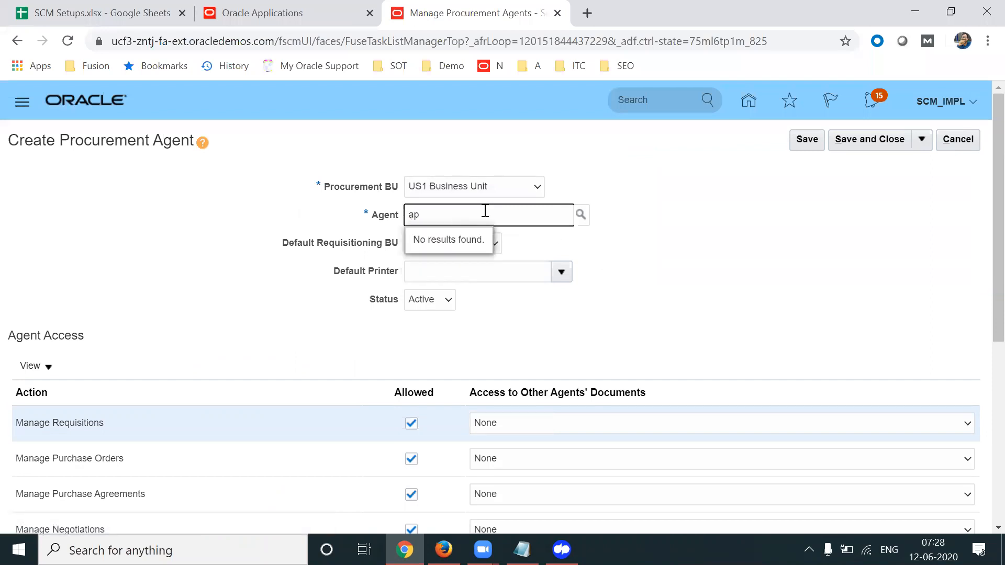
pyautogui.press('BackSpace')
pyautogui.press('BackSpace')
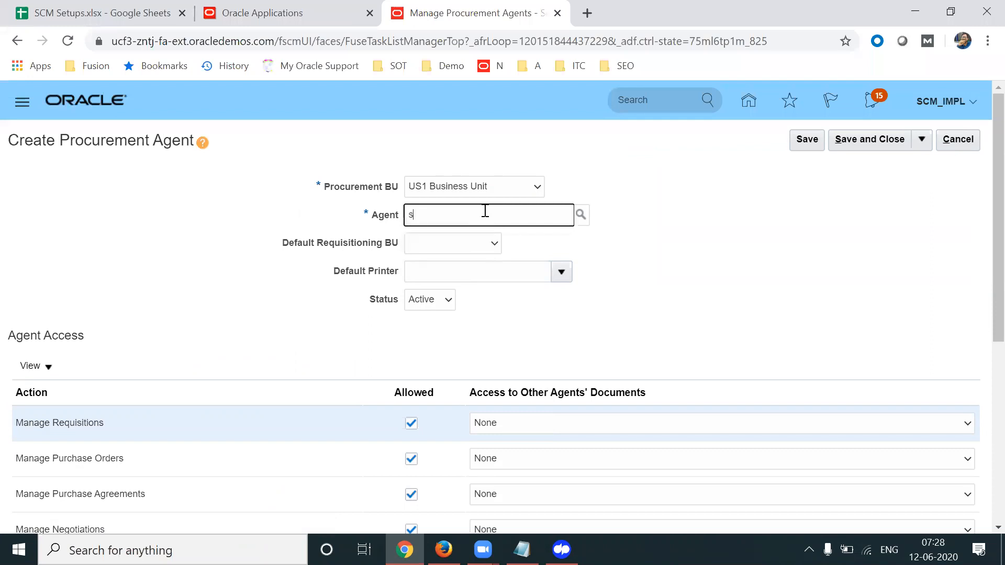
pyautogui.write('sachin')
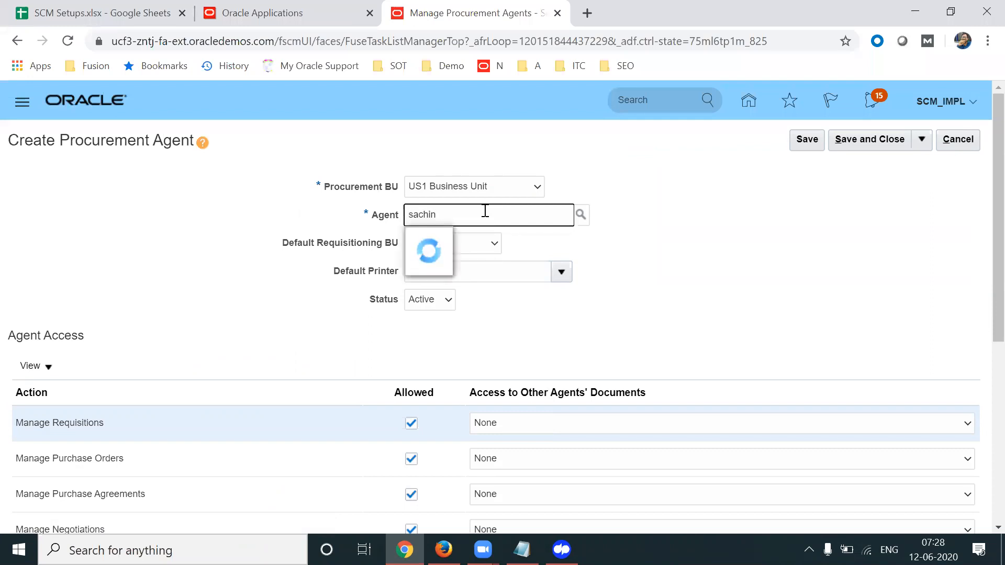
pyautogui.click(457, 241)
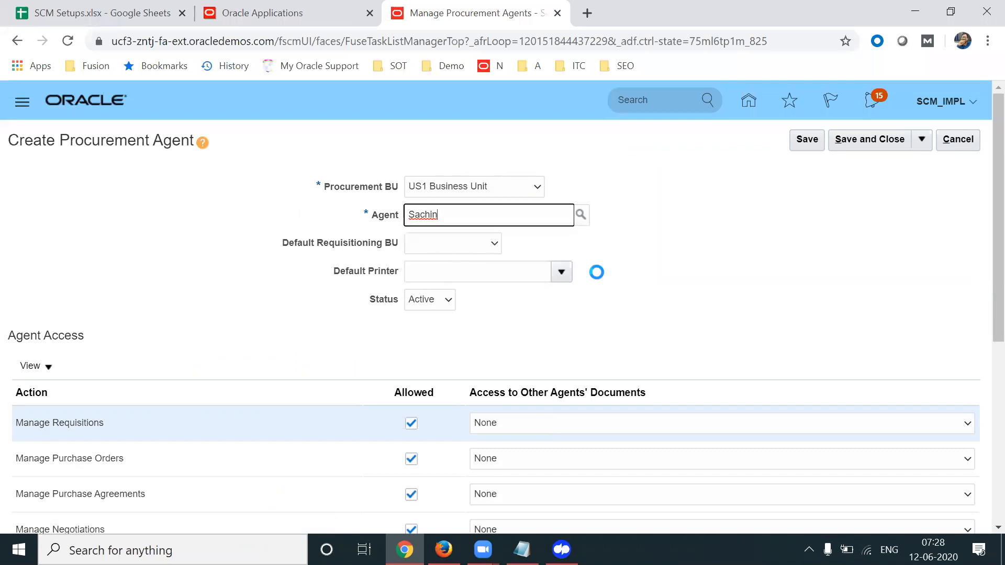
pyautogui.click(485, 244)
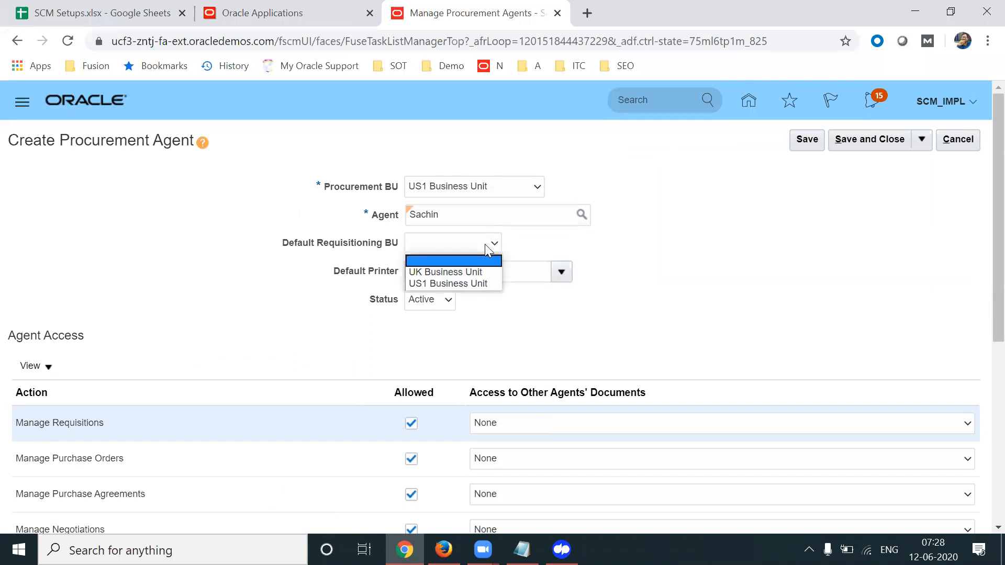
pyautogui.click(445, 284)
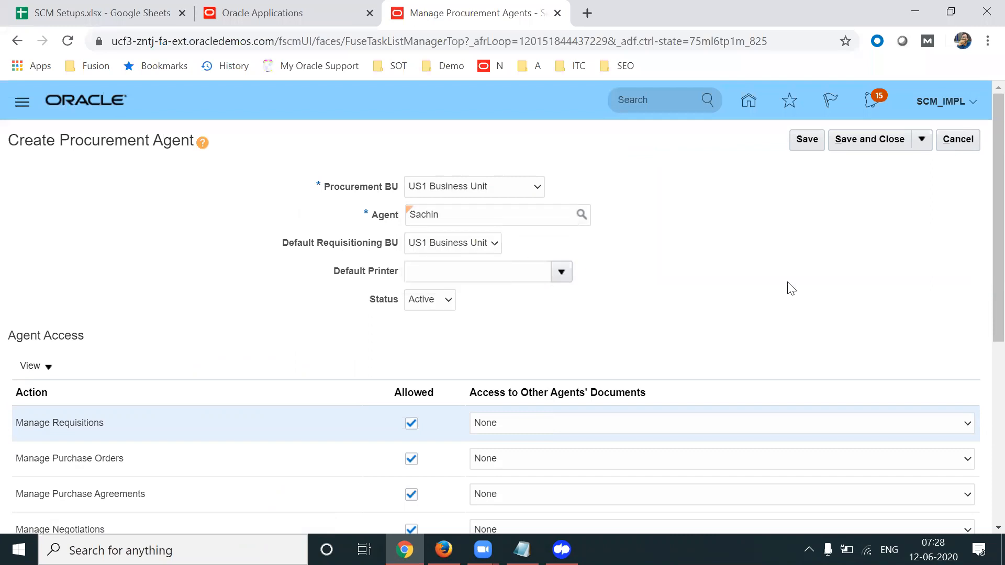
# Give the agent Full access to Manage Requisitions and Manage Purchase Orders, then save and close
pyautogui.scroll(-1, 983, 268)
pyautogui.click(666, 376)
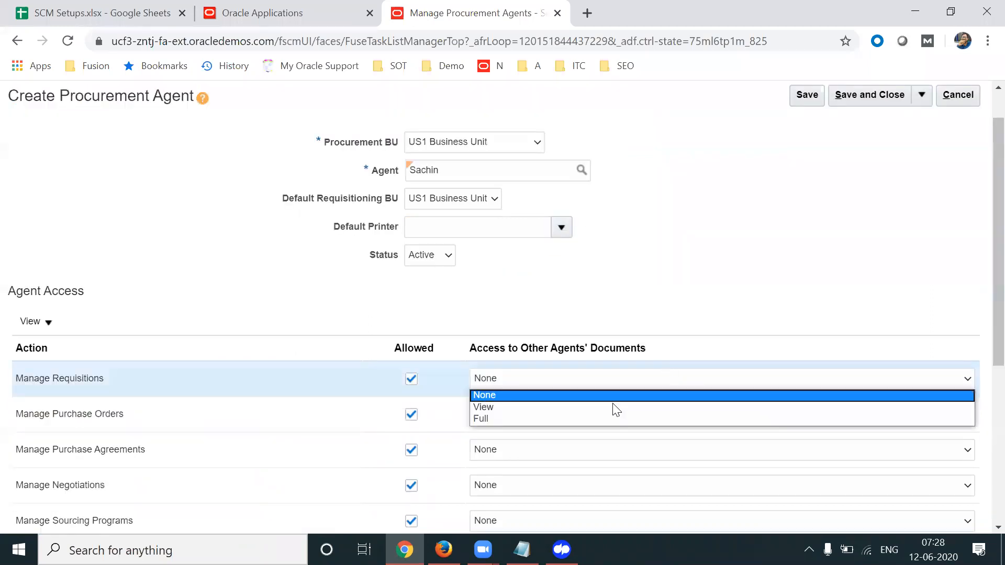
pyautogui.click(596, 419)
pyautogui.click(616, 415)
pyautogui.click(567, 466)
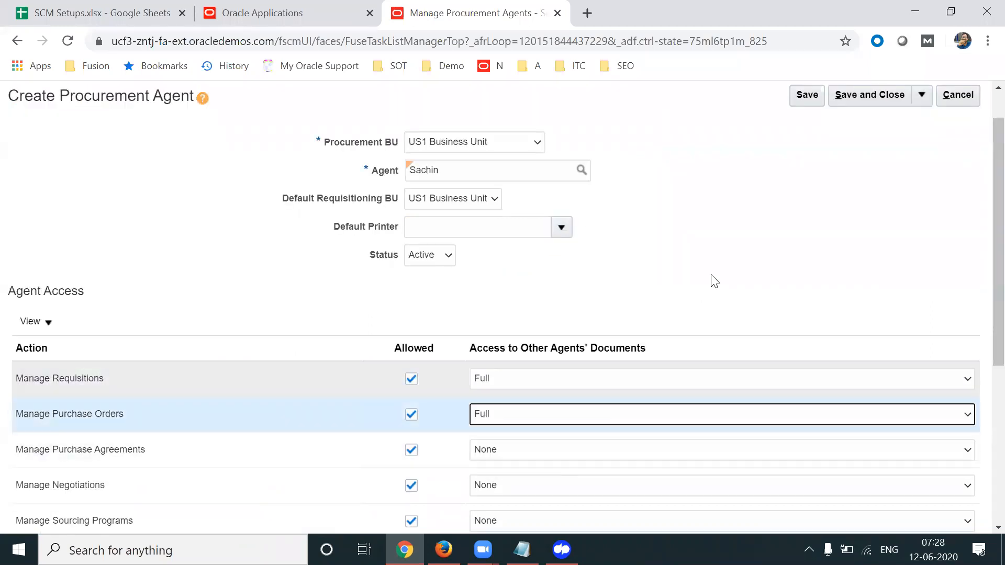
pyautogui.click(865, 97)
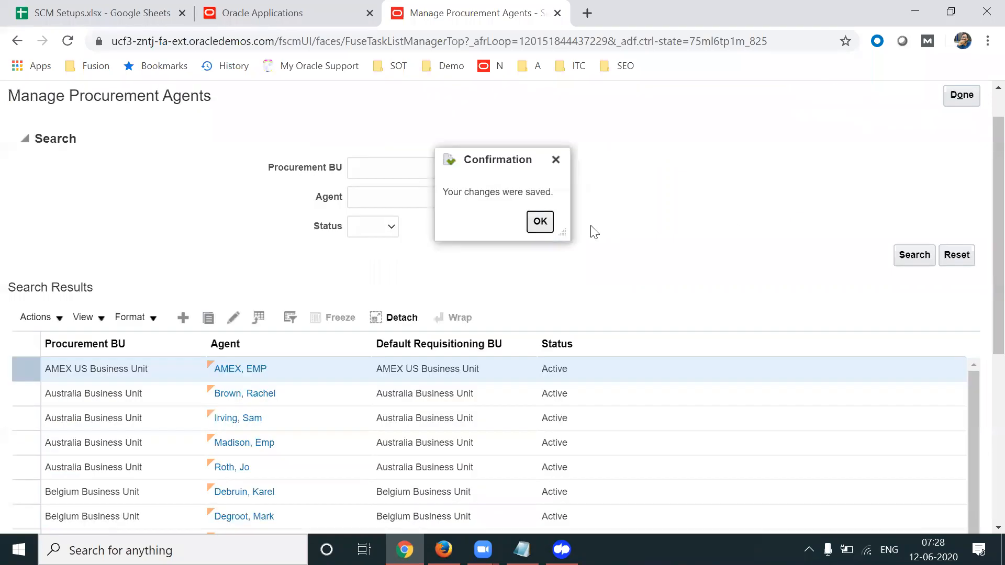
pyautogui.click(544, 223)
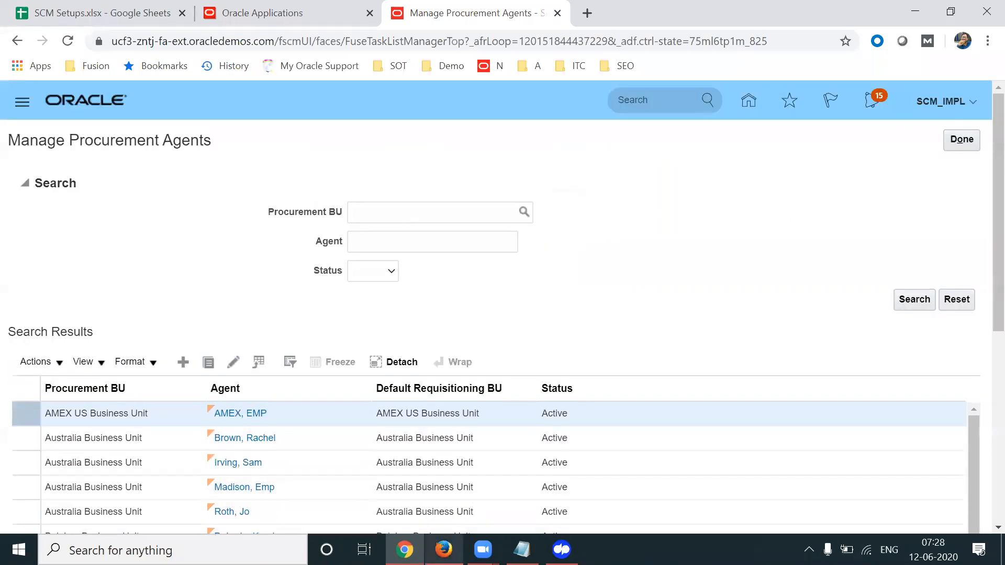
pyautogui.click(444, 550)
# Sign in on the Firefox page with the demo user's username and password
pyautogui.doubleClick(506, 376)
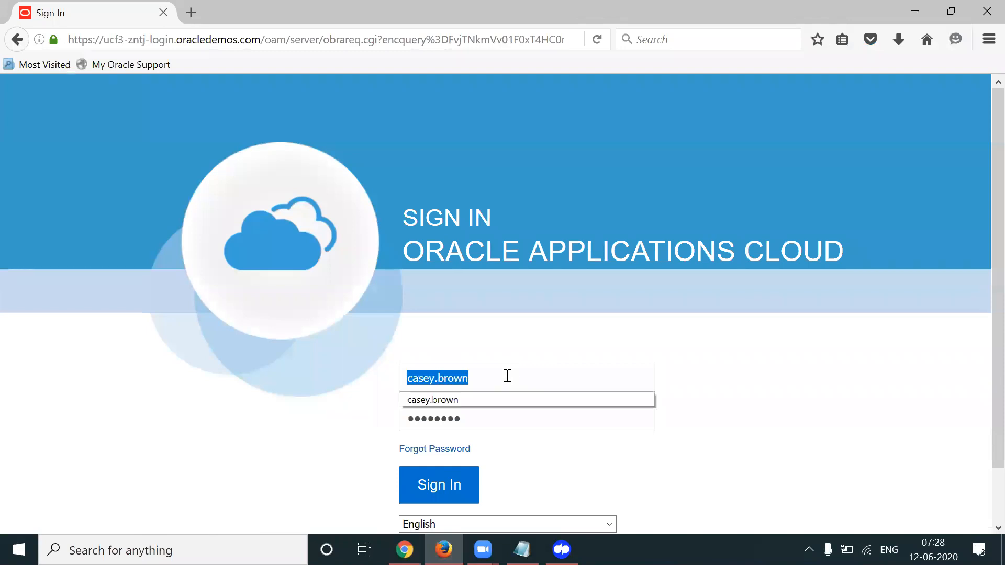
pyautogui.write('apl.saci')
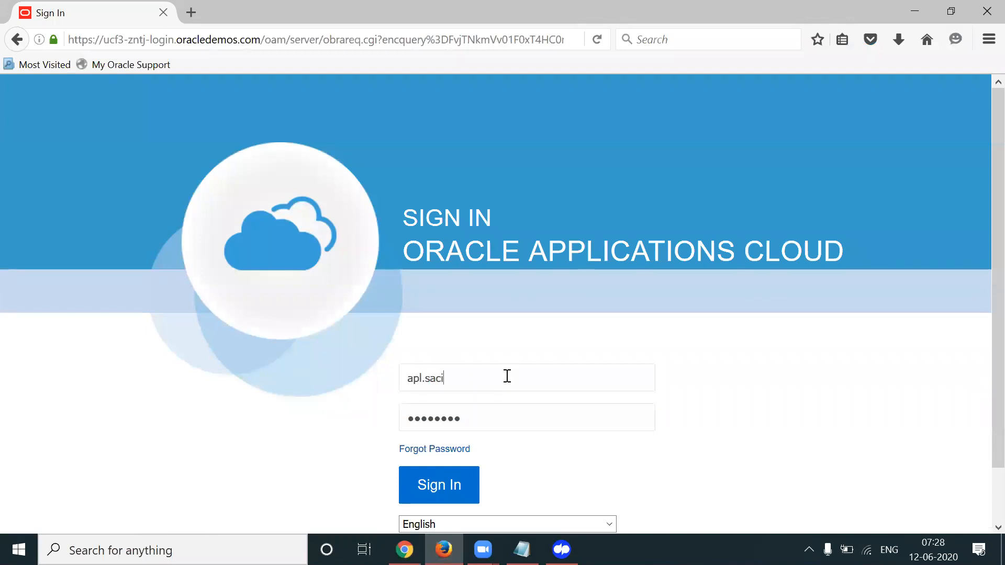
pyautogui.press('BackSpace')
pyautogui.write('hin')
pyautogui.press('Tab')
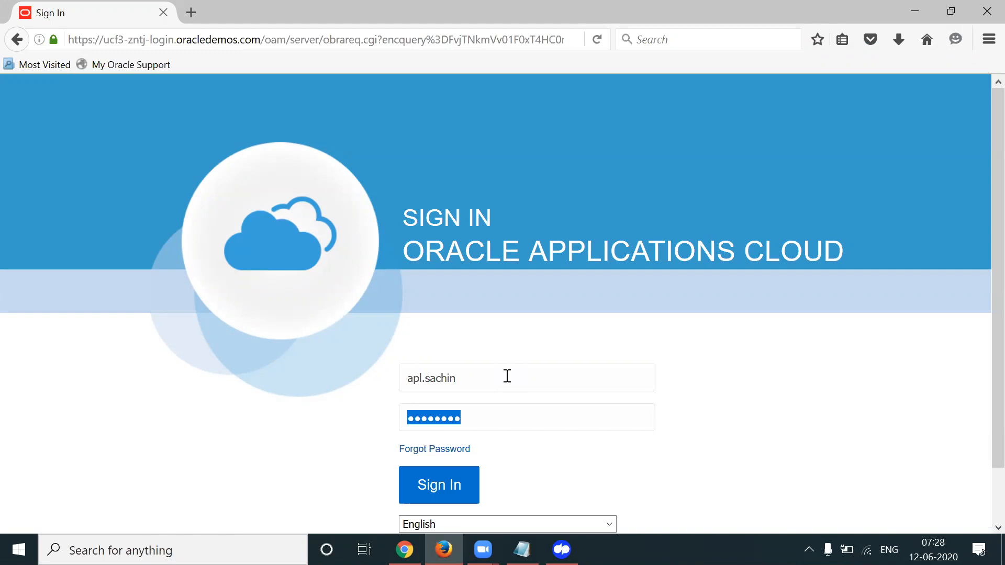
pyautogui.write('********')
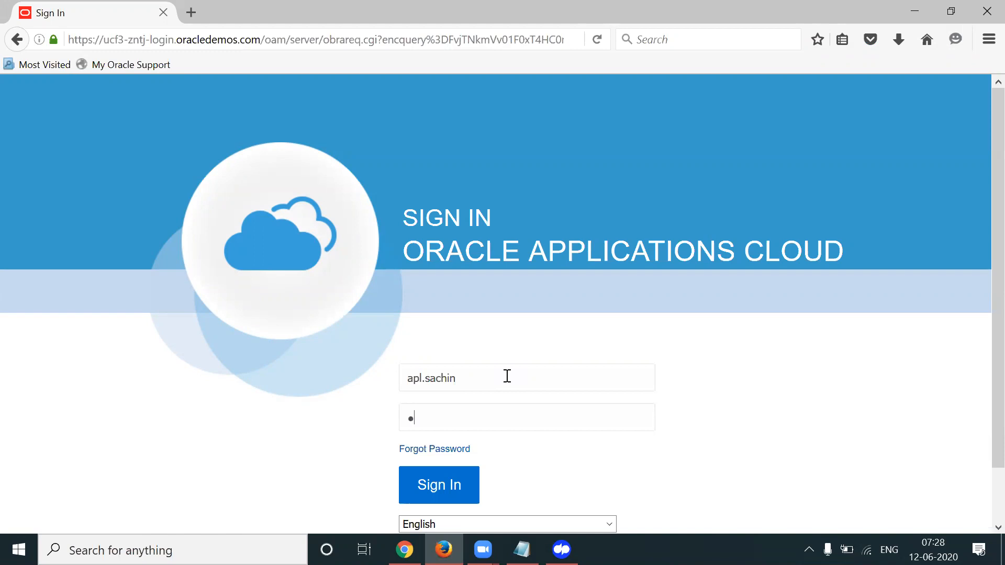
pyautogui.write('*')
pyautogui.press('Return')
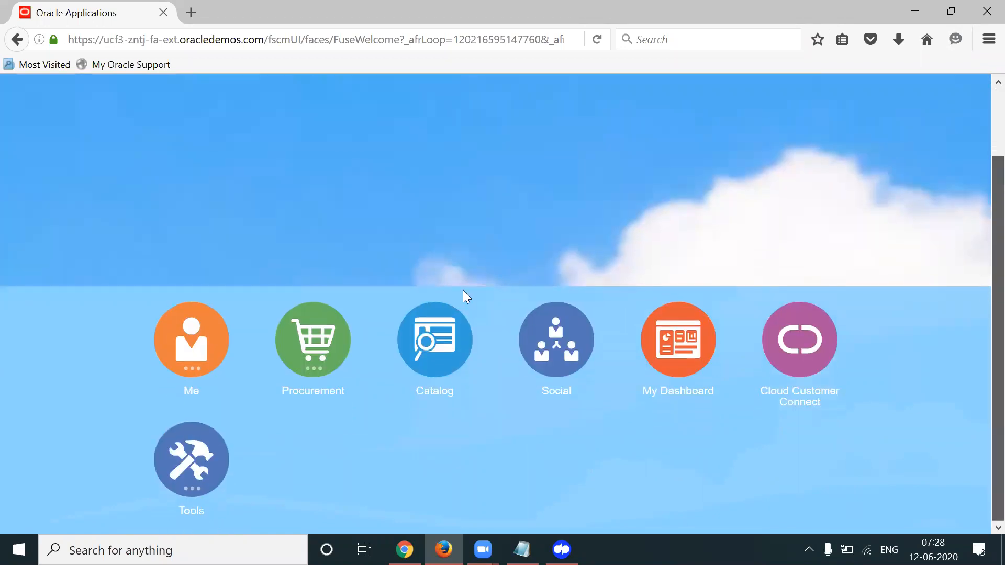
# Open the Procurement > Purchase Orders work area and start Create Order from its task list
pyautogui.click(330, 330)
pyautogui.click(403, 438)
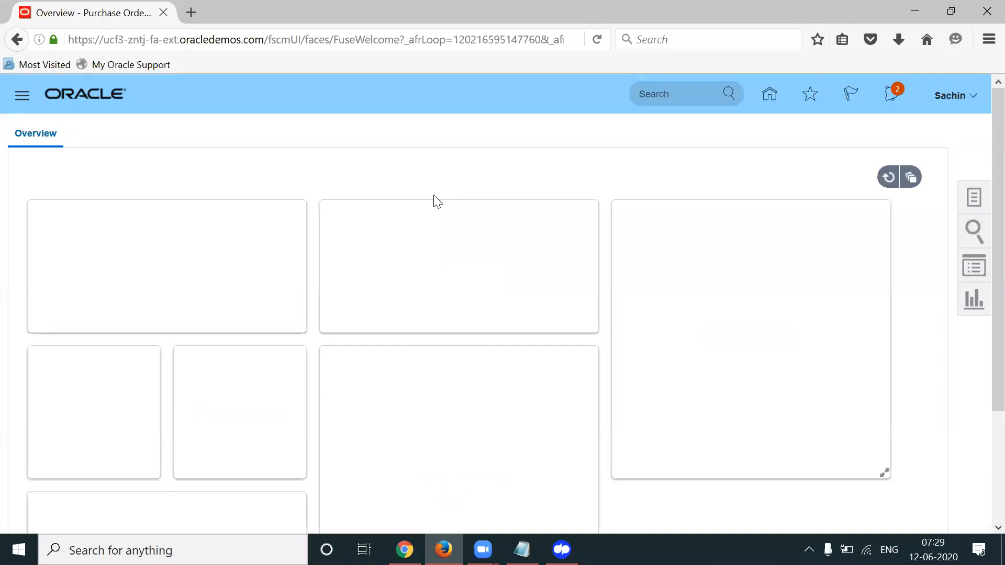
pyautogui.click(973, 198)
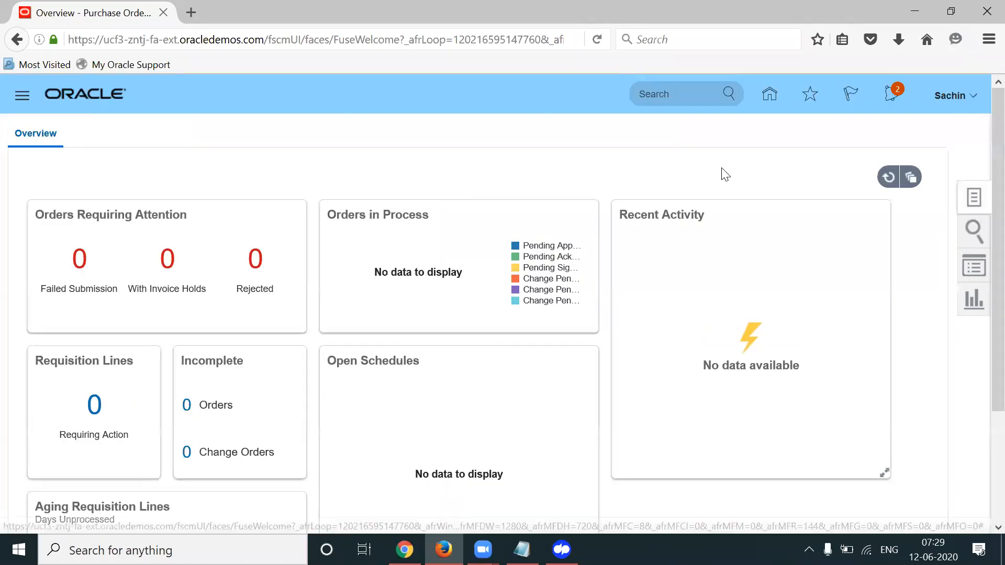
pyautogui.click(897, 243)
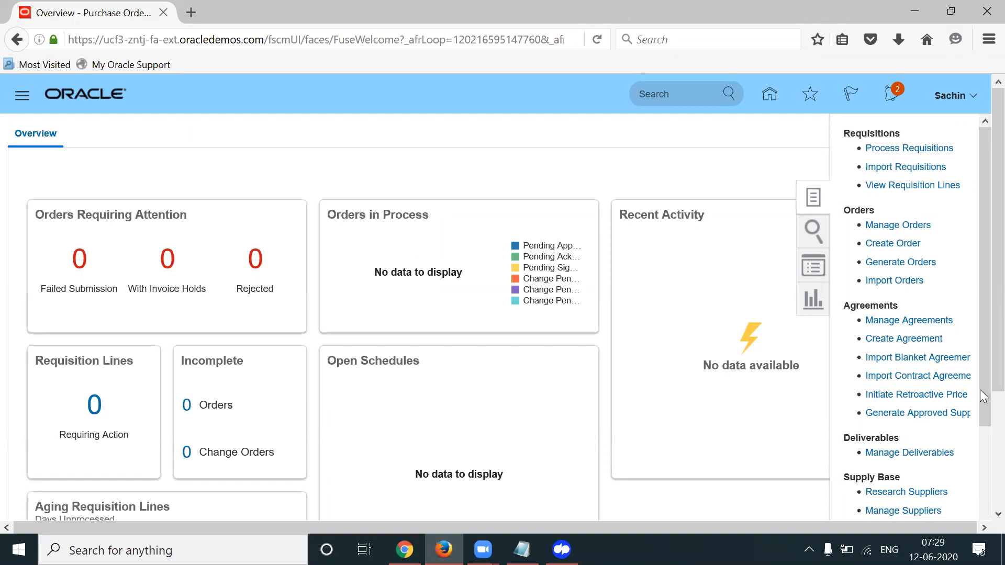
pyautogui.moveTo(979, 347); pyautogui.dragTo(980, 278)
pyautogui.click(404, 549)
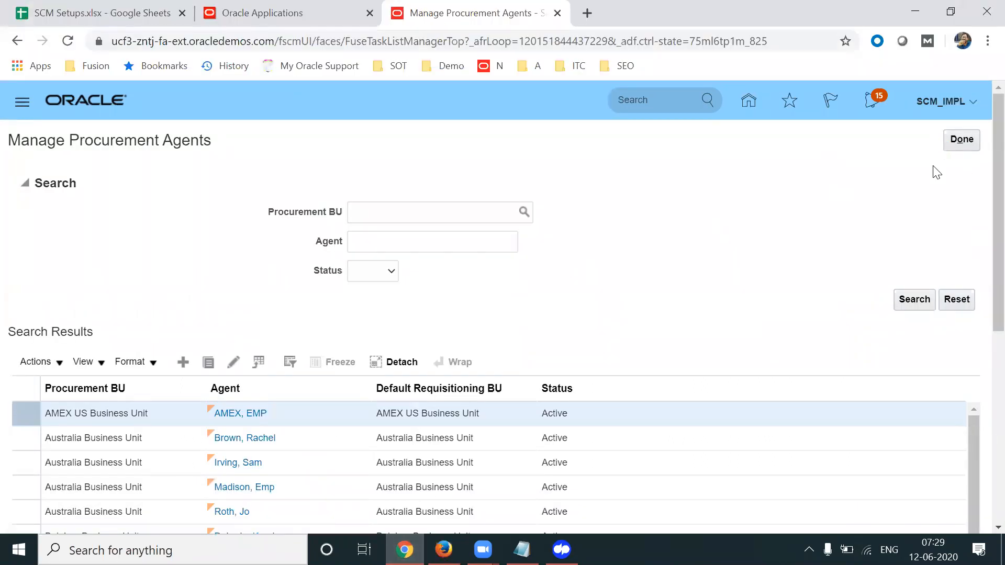
# Open Setup and Maintenance in the Chrome administrator session
pyautogui.click(944, 101)
pyautogui.click(738, 331)
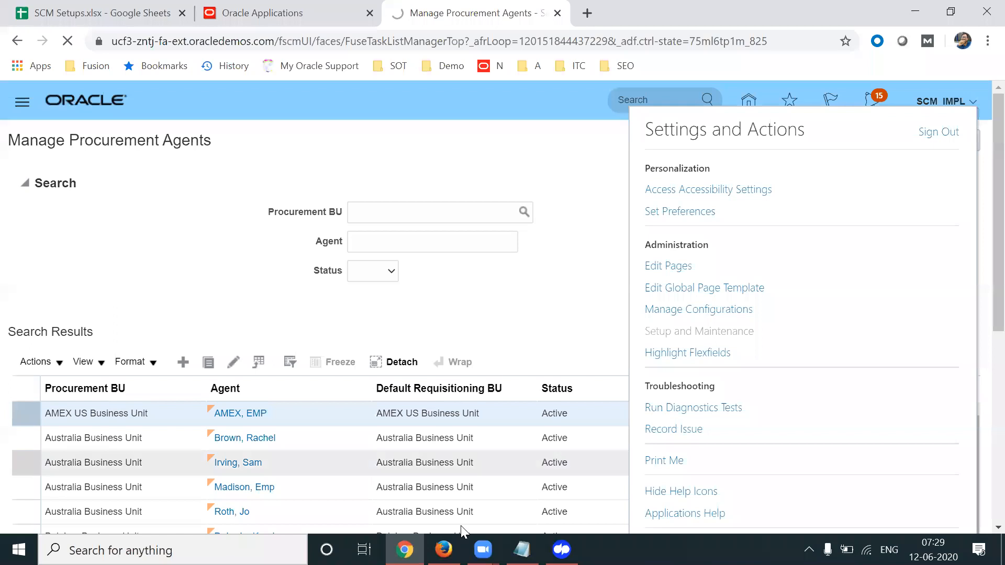
pyautogui.click(444, 550)
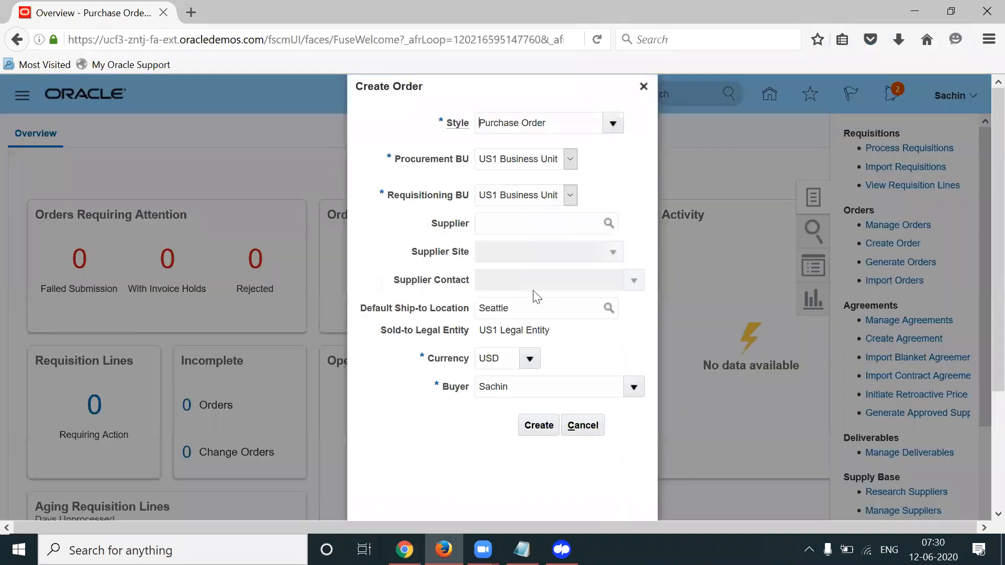
# Confirm both Procurement BU and Requisitioning BU default to US1 Business Unit, then cancel Create Order
pyautogui.moveTo(395, 159); pyautogui.dragTo(469, 174)
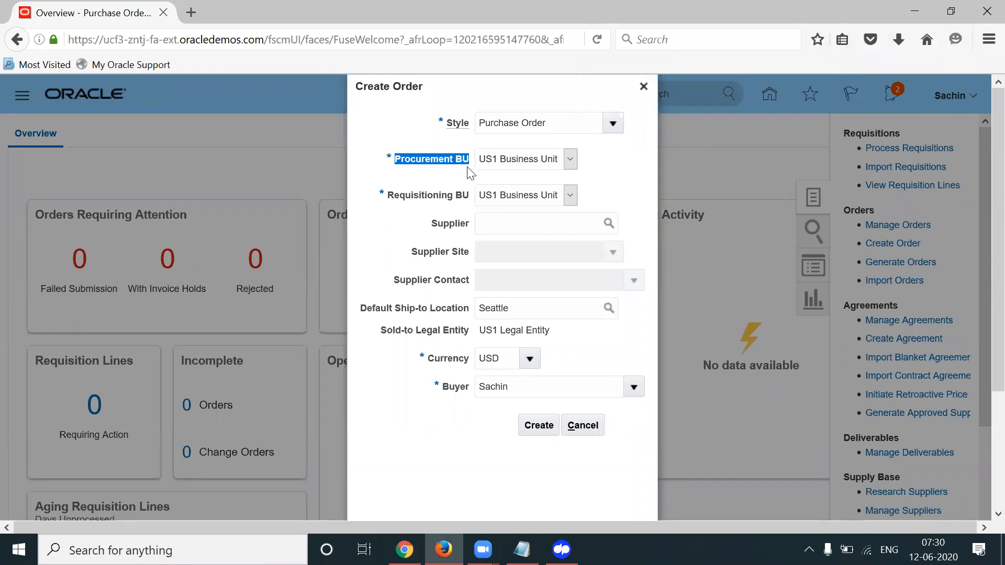
pyautogui.moveTo(390, 202); pyautogui.dragTo(472, 212)
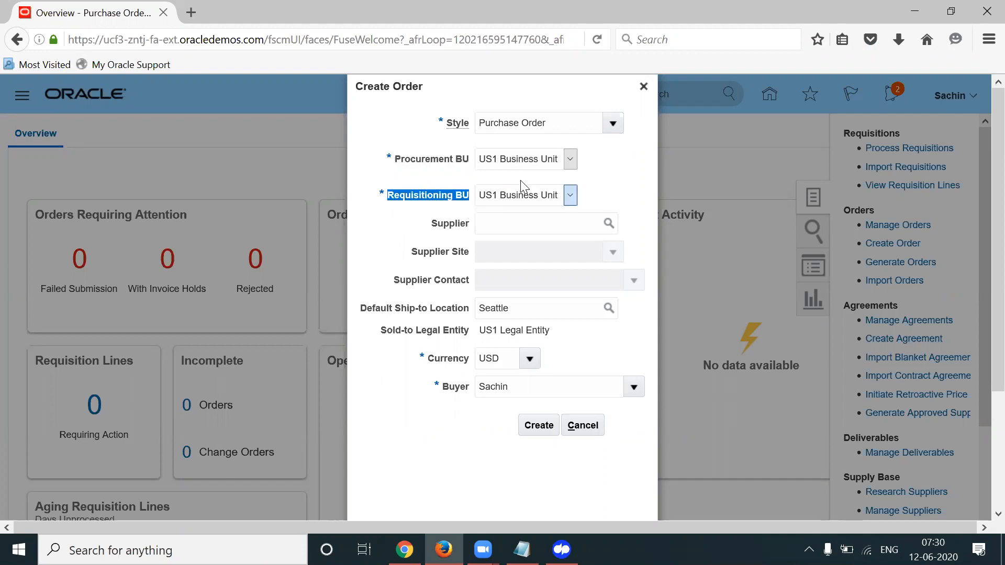
pyautogui.click(570, 159)
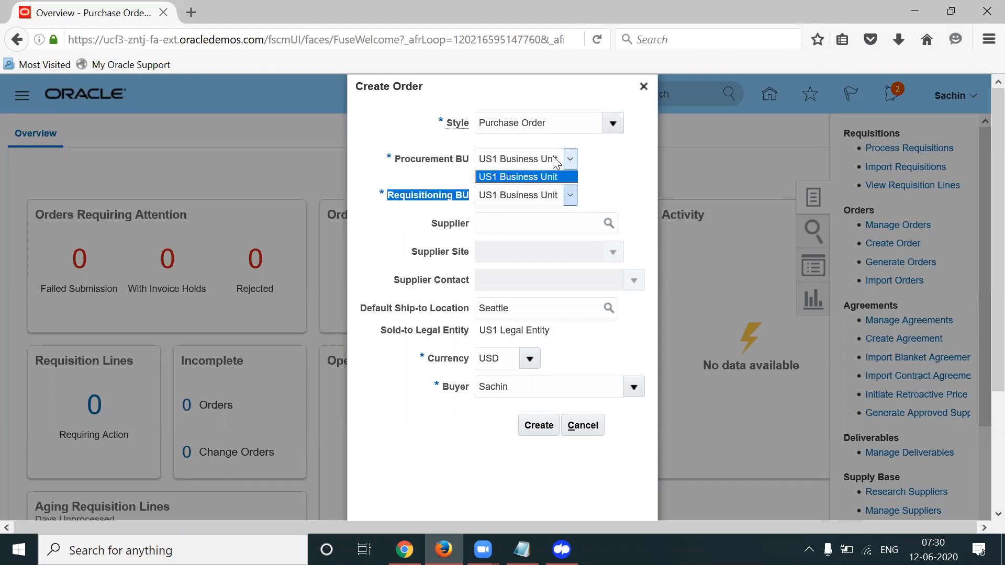
pyautogui.click(531, 178)
pyautogui.click(547, 199)
pyautogui.click(653, 169)
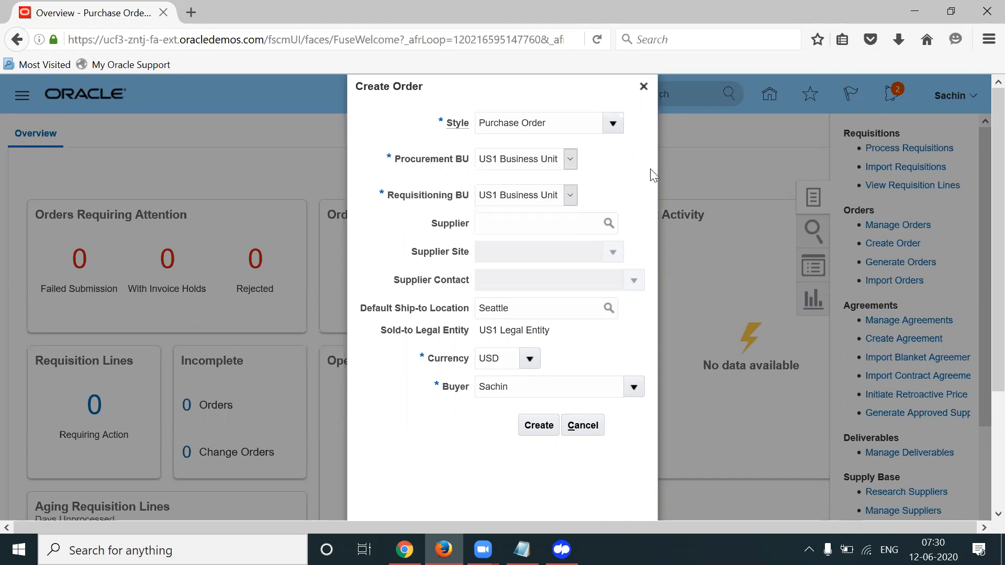
pyautogui.click(645, 89)
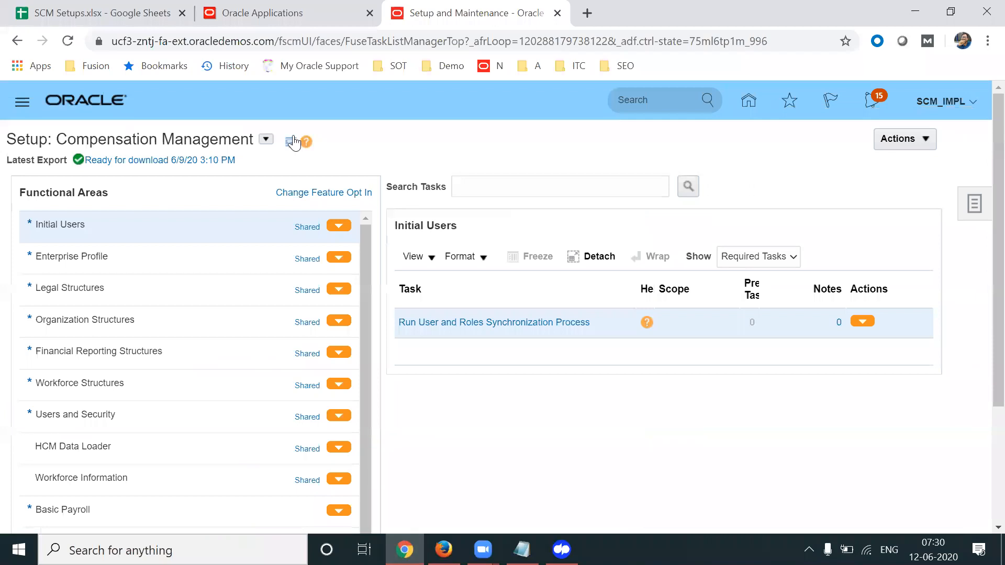
# Switch the setup offering to Procurement and open Manage Purchasing Document Approvals under Approval Management
pyautogui.click(266, 139)
pyautogui.moveTo(524, 196); pyautogui.dragTo(522, 240)
pyautogui.click(314, 294)
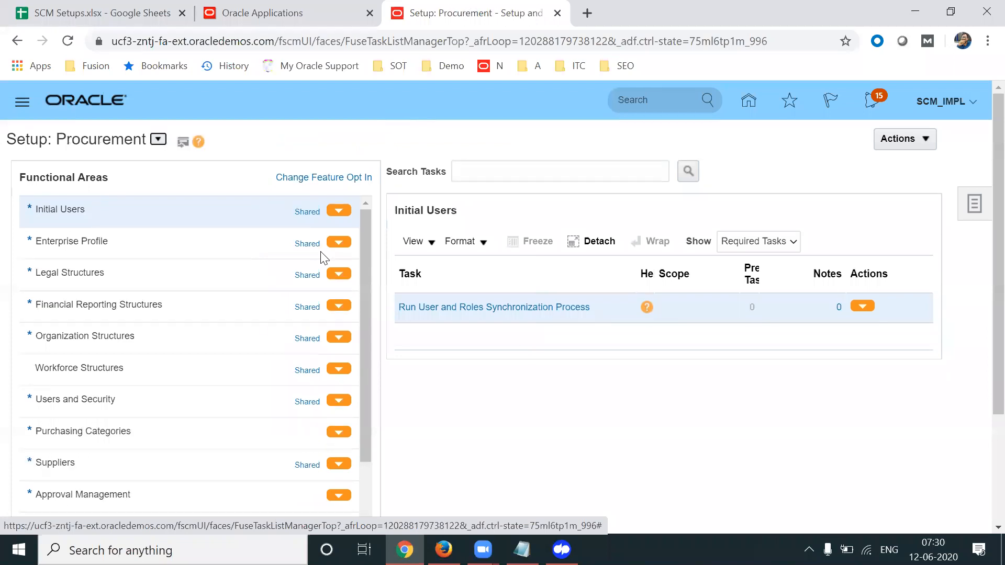
pyautogui.click(118, 489)
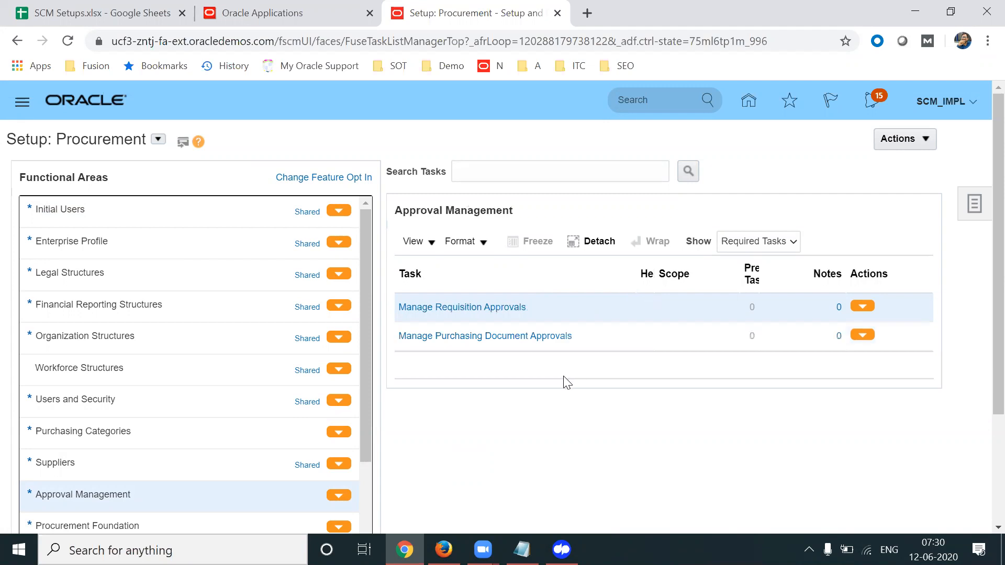
pyautogui.click(503, 338)
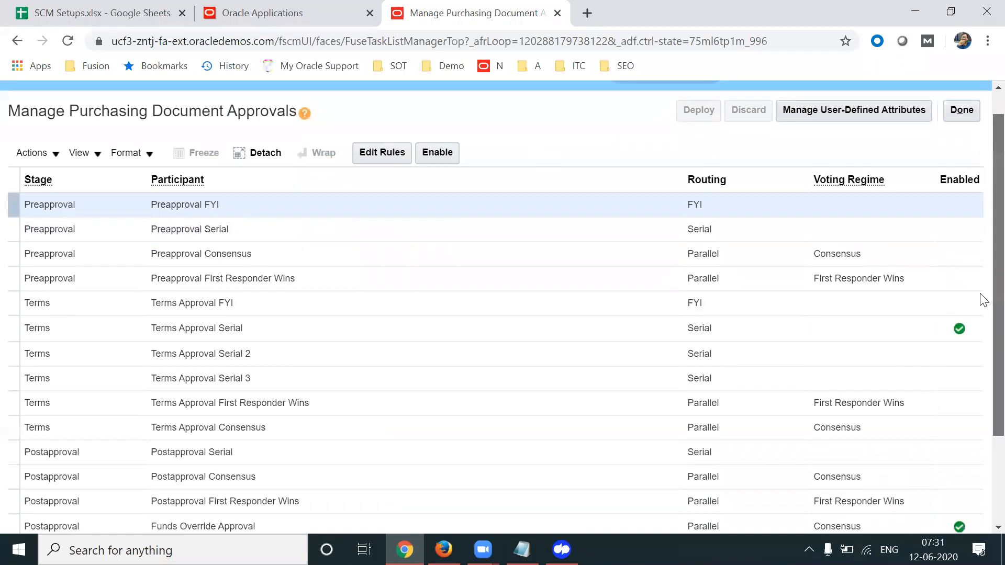
# Select the Terms Approval Serial participant and view its approval rules
pyautogui.scroll(-1, 983, 299)
pyautogui.scroll(-1, 983, 300)
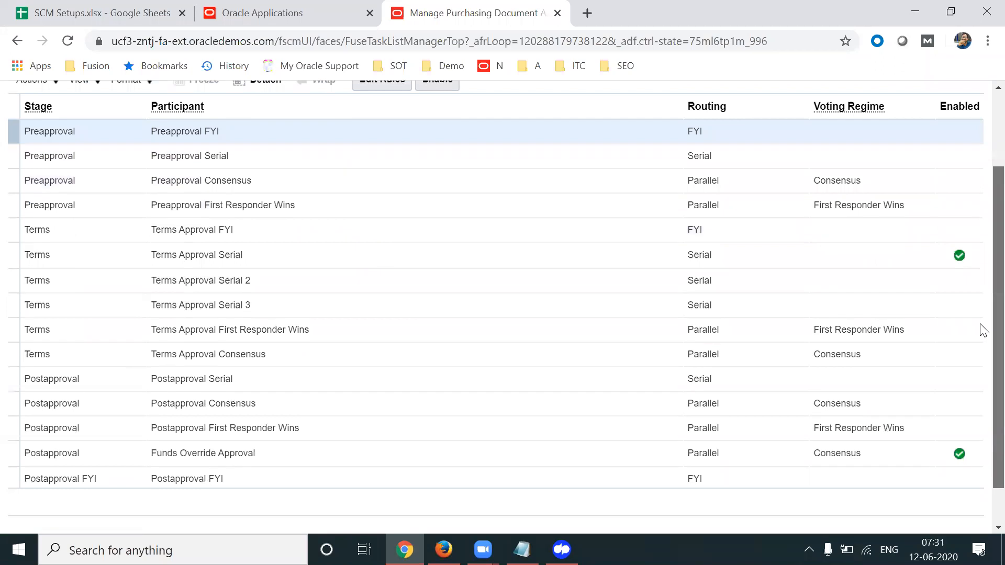
pyautogui.scroll(1, 984, 319)
pyautogui.click(481, 264)
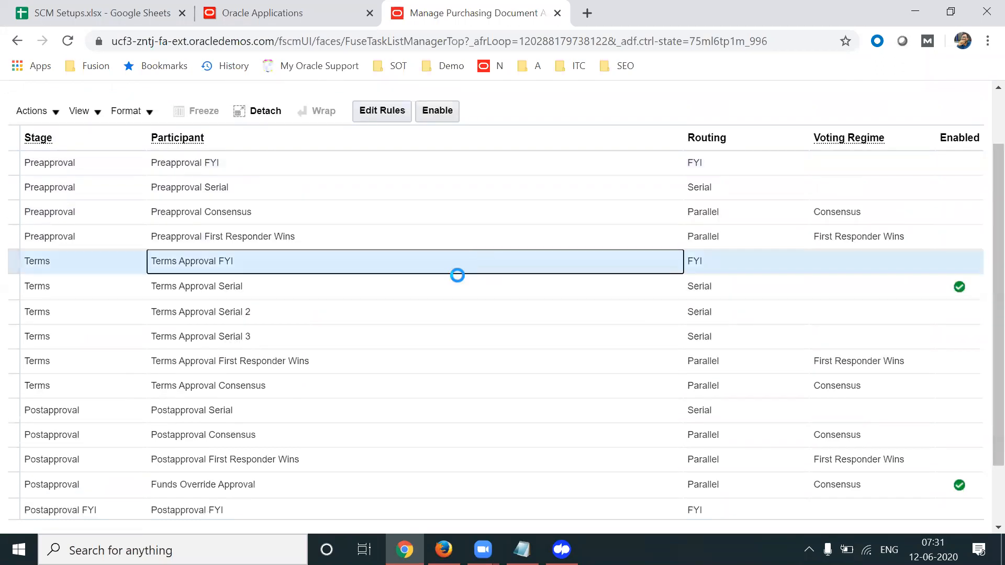
pyautogui.click(419, 283)
pyautogui.scroll(1, 981, 286)
pyautogui.click(402, 148)
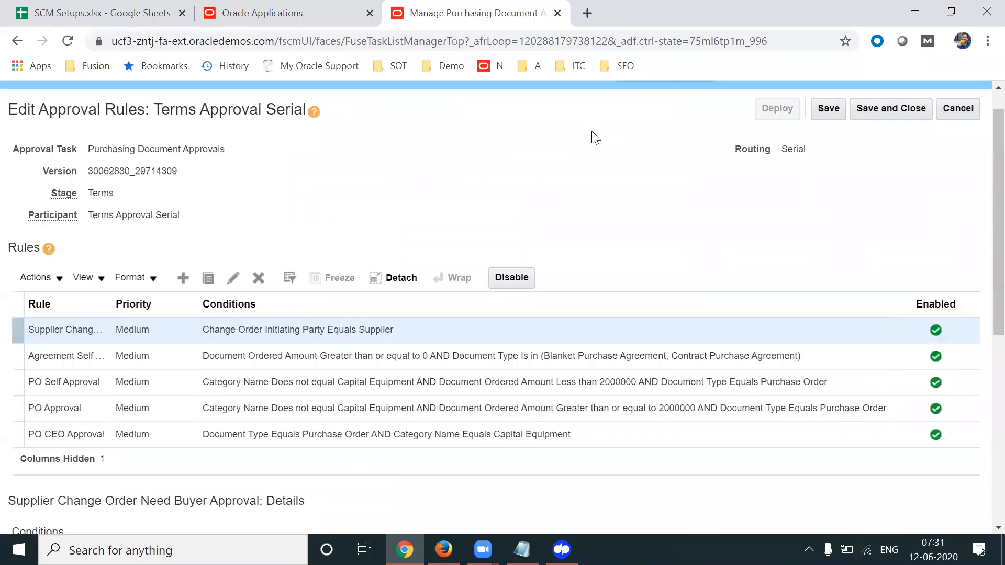
# Leave those rules without saving and open the rules of Terms Approval Serial 3
pyautogui.click(965, 112)
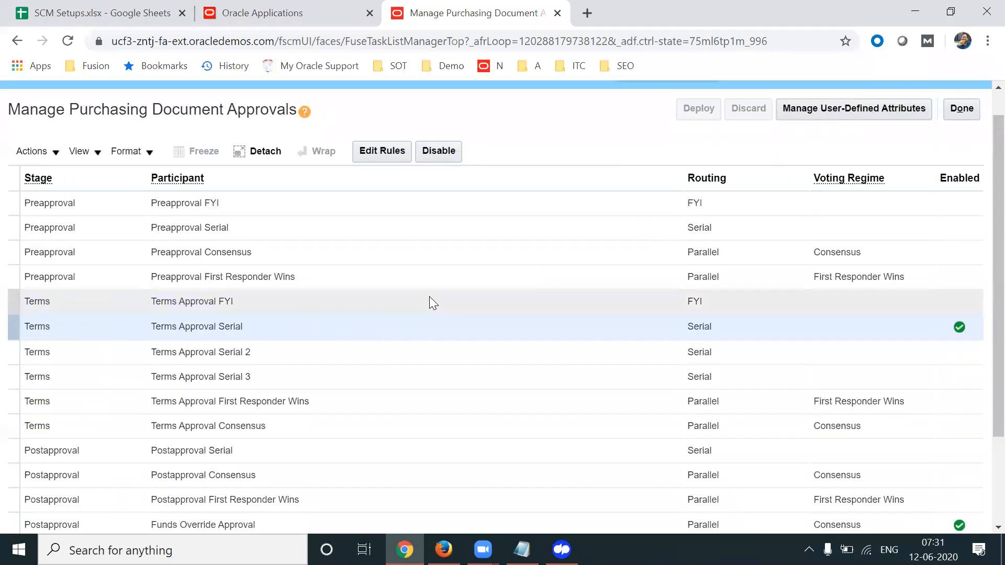
pyautogui.click(276, 374)
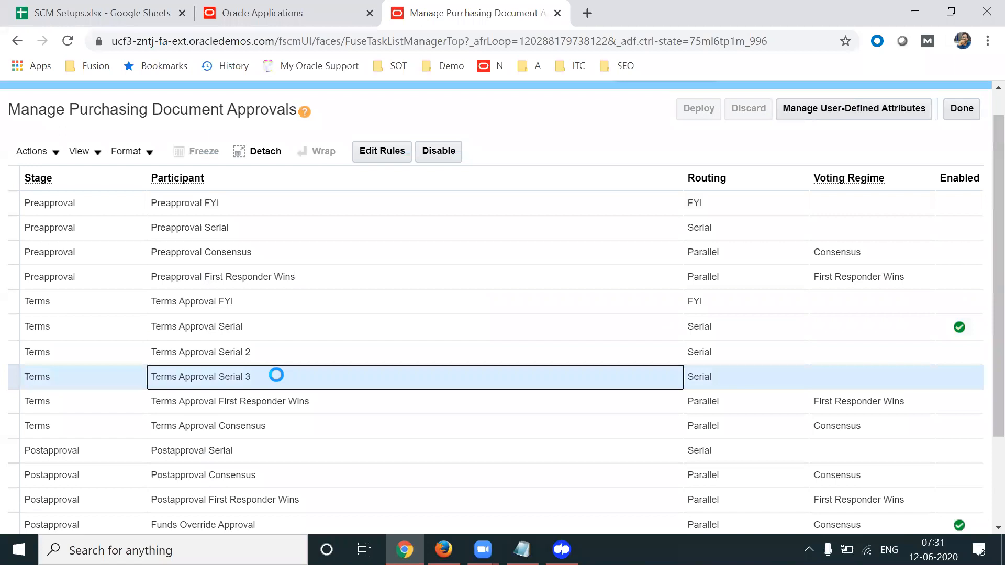
pyautogui.click(382, 151)
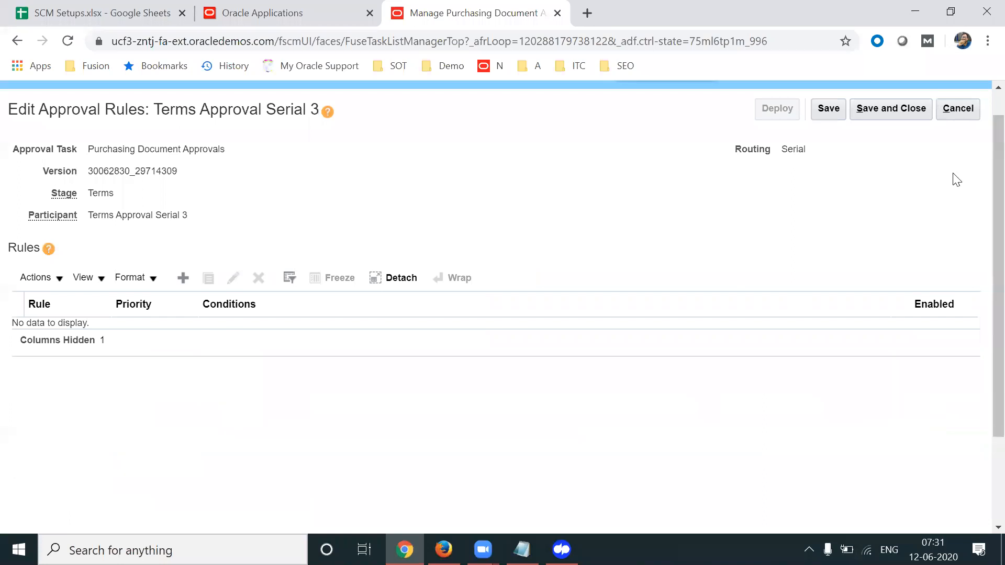
# Leave the empty Terms Approval Serial 3 rules page and review its Serial routing
pyautogui.click(954, 116)
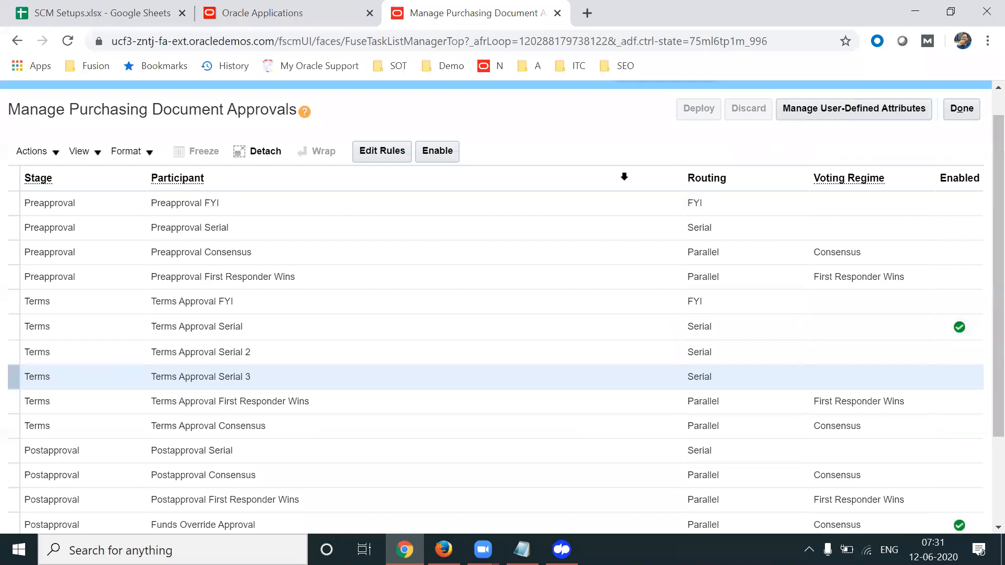
pyautogui.click(698, 378)
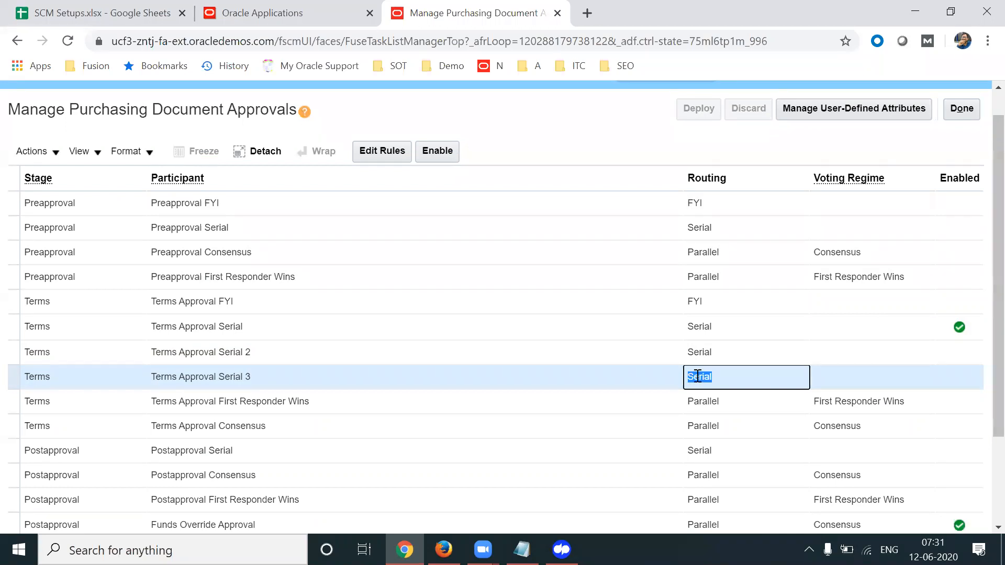
pyautogui.click(373, 377)
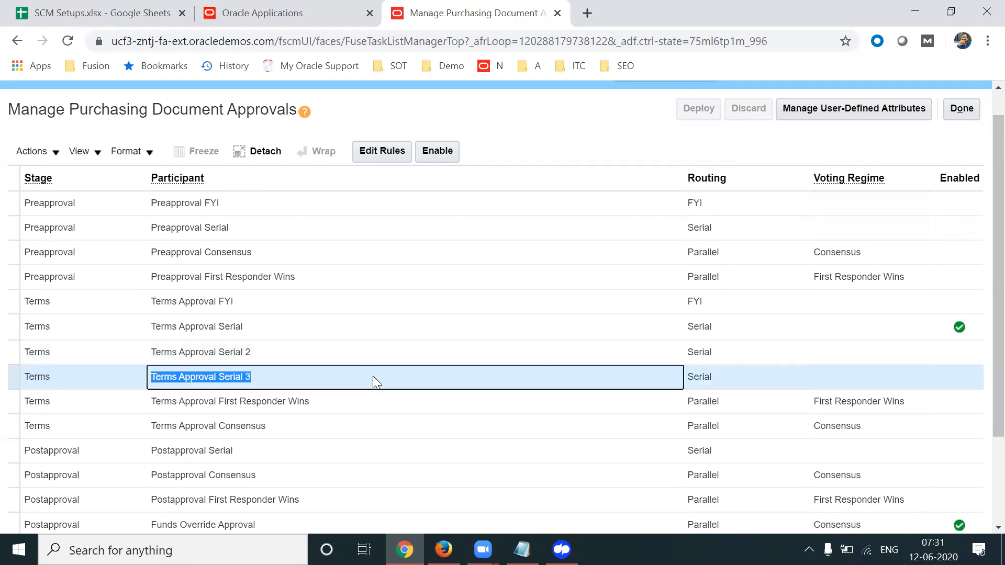
# Disable the Terms Approval Serial participant and select Terms Approval Serial 3 instead
pyautogui.click(318, 328)
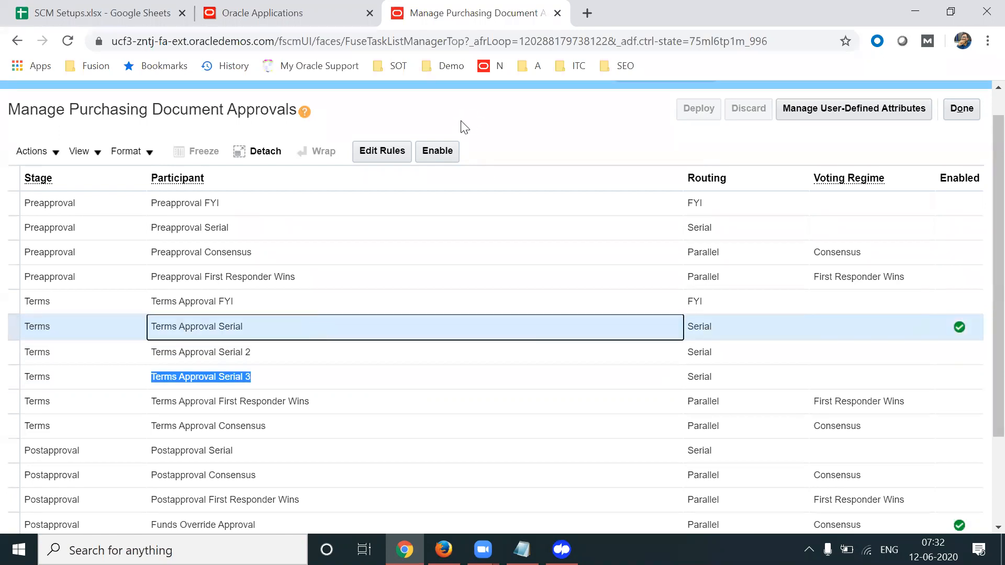
pyautogui.click(439, 156)
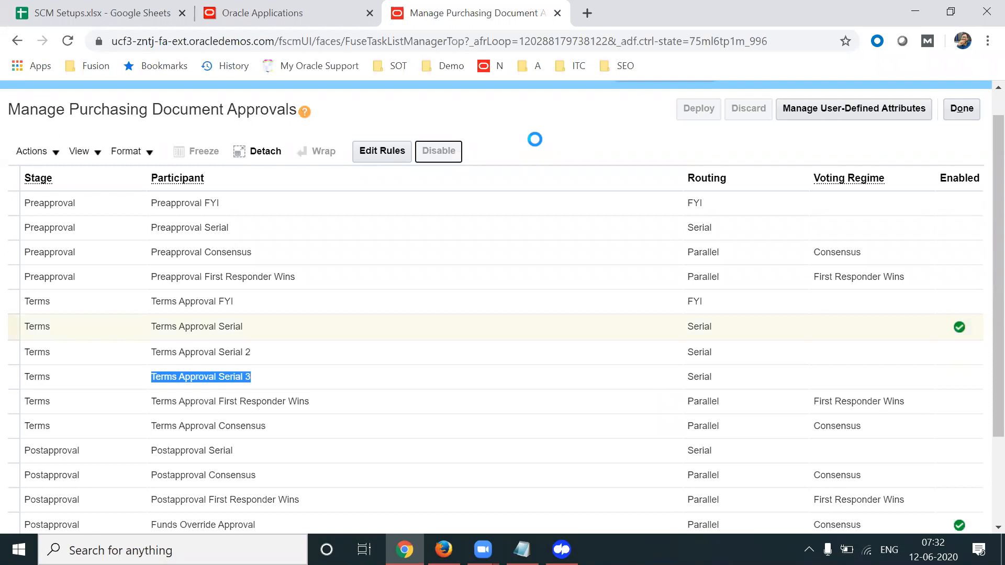
pyautogui.scroll(-1, 535, 139)
pyautogui.click(329, 307)
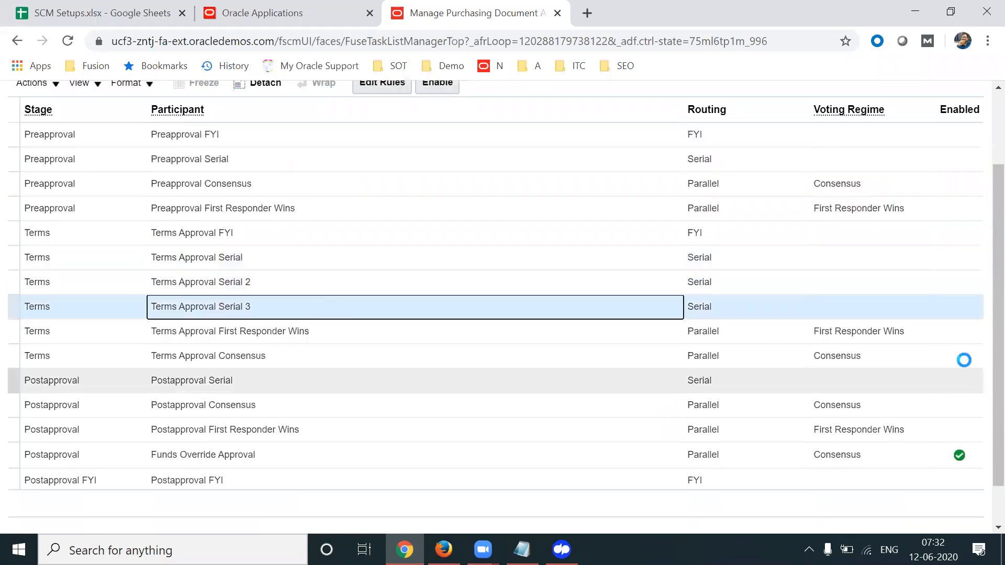
pyautogui.scroll(2, 980, 236)
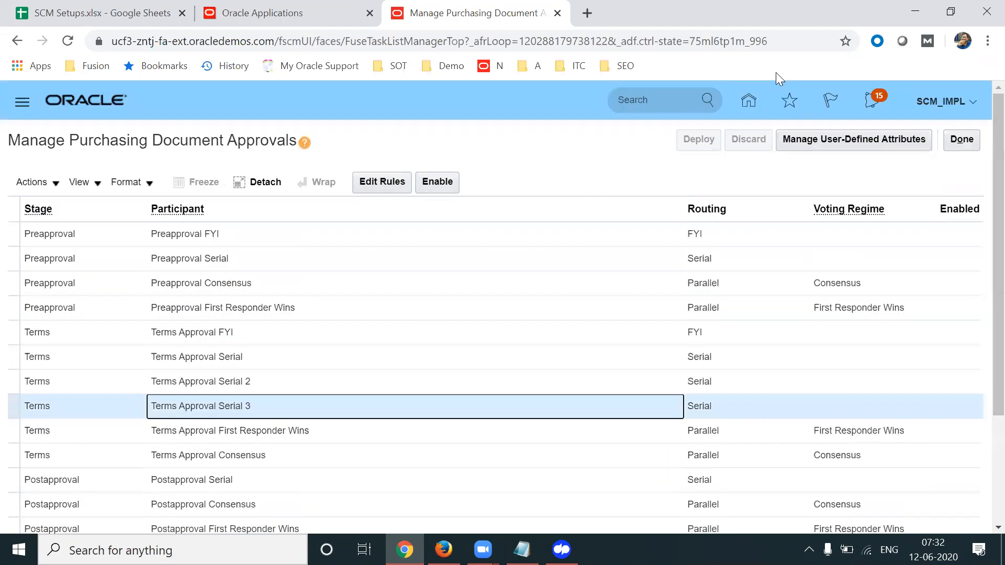
pyautogui.click(776, 72)
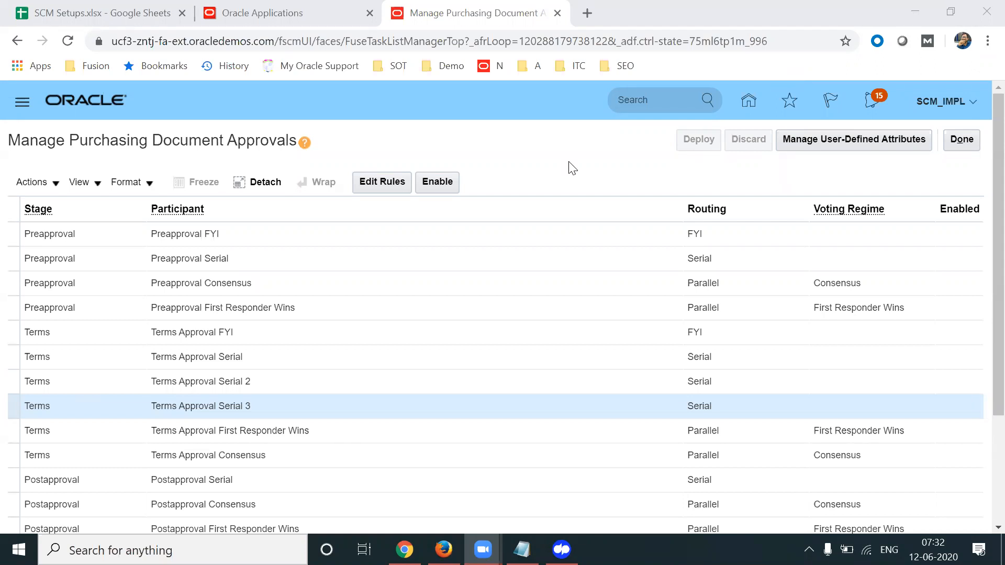
# Add a rule named 'US Same Or Less Than 5000' with the same text as its description
pyautogui.click(385, 183)
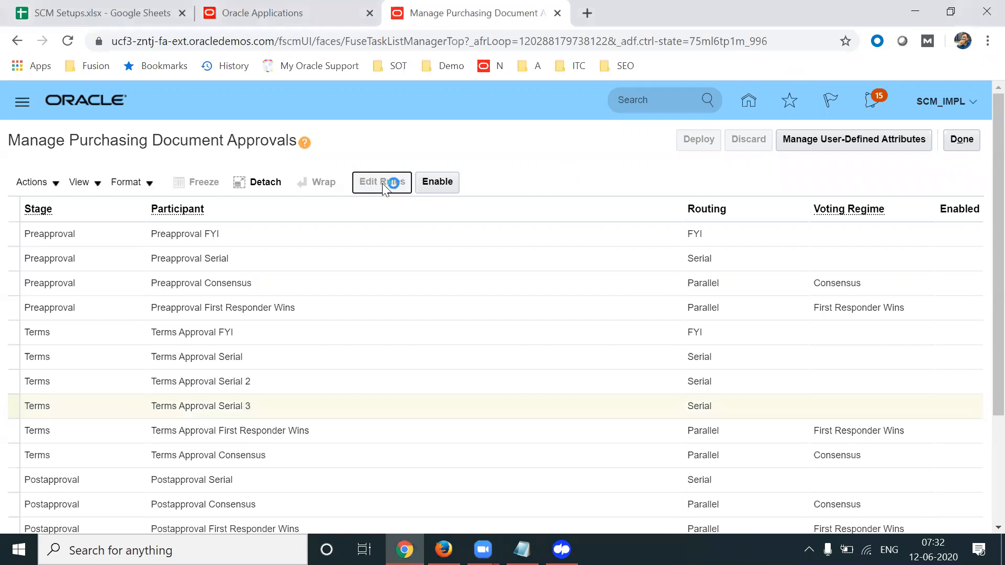
pyautogui.click(184, 309)
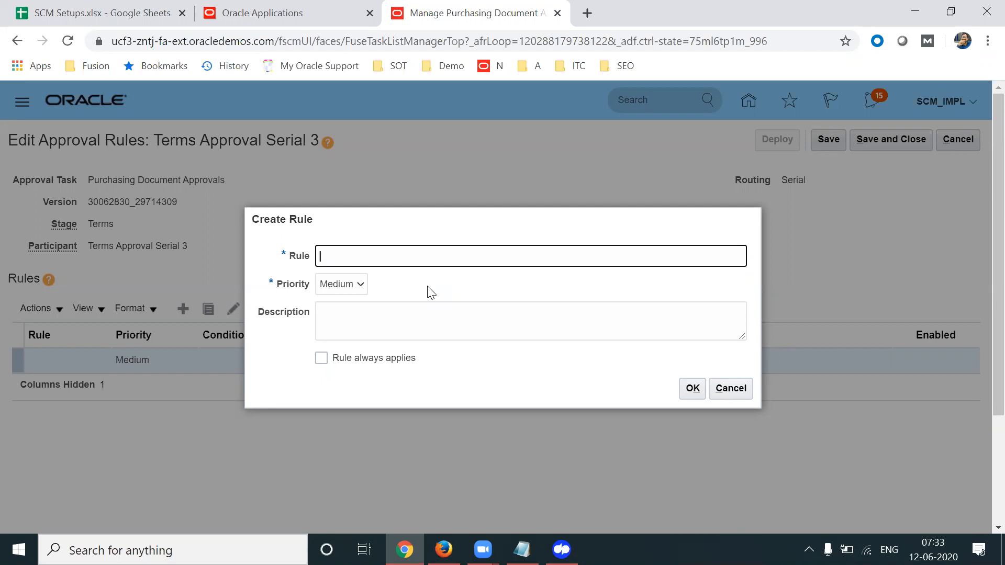
pyautogui.write('US')
pyautogui.write('Same Or Less Tha')
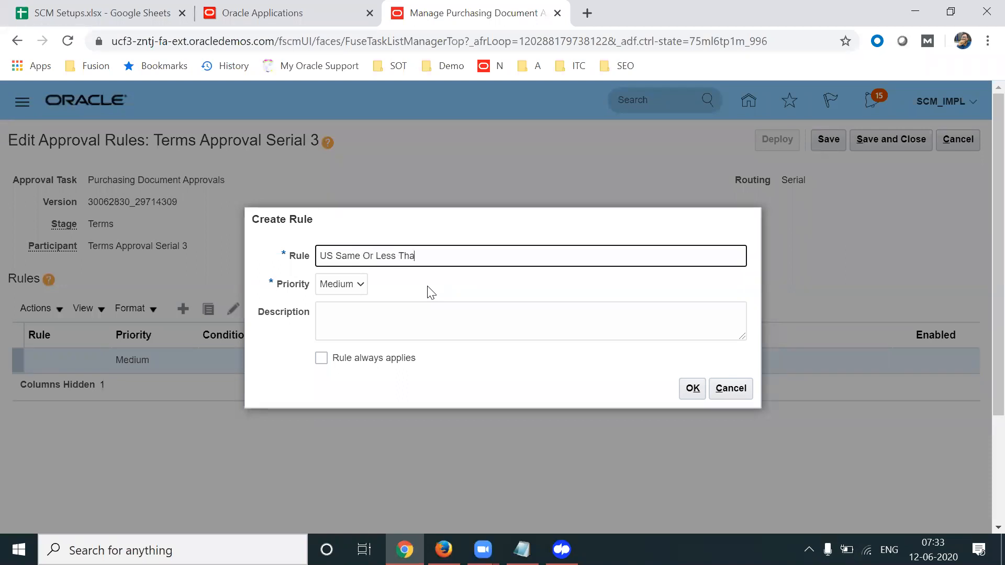
pyautogui.write('n 5000')
pyautogui.tripleClick(456, 255)
pyautogui.hotkey('ctrl', 'c')
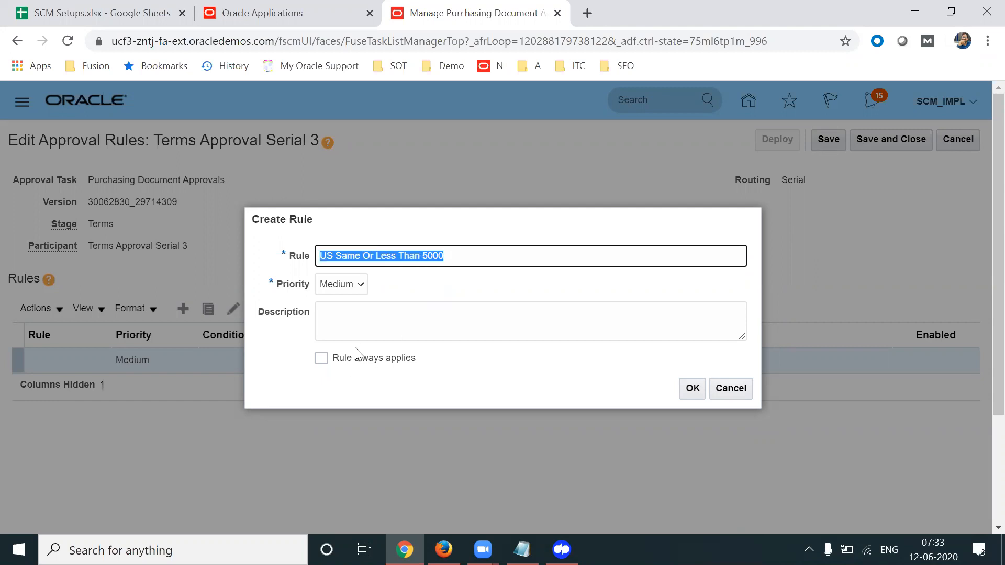
pyautogui.click(368, 310)
pyautogui.hotkey('ctrl', 'v')
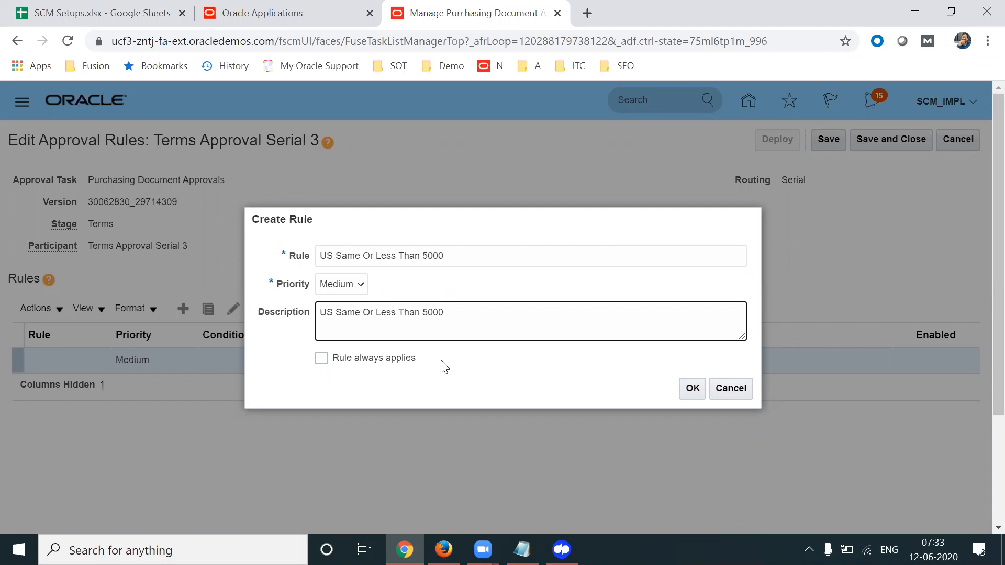
pyautogui.click(691, 389)
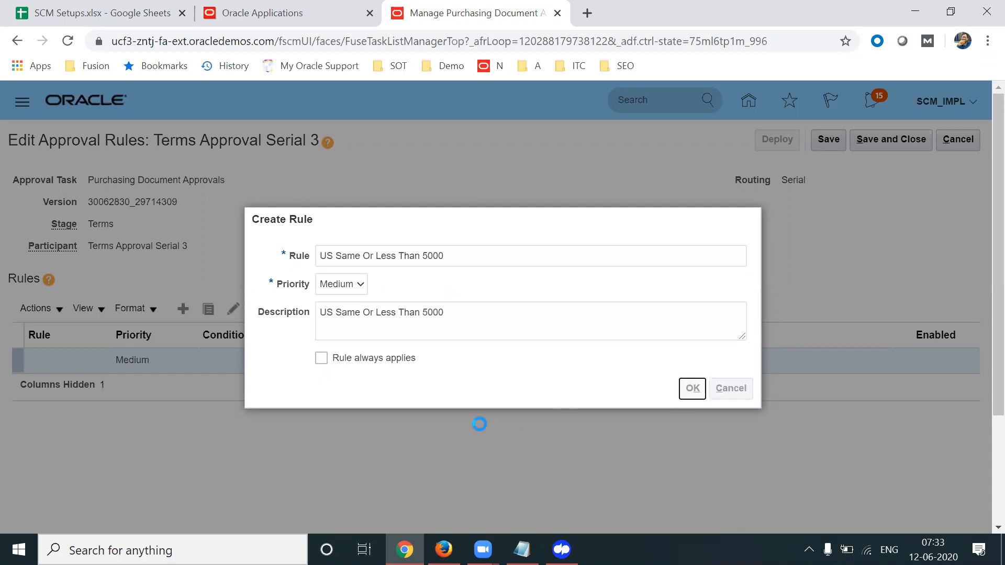
# Start a rule condition with attribute Procurement BU and operator Equals
pyautogui.scroll(-3, 980, 238)
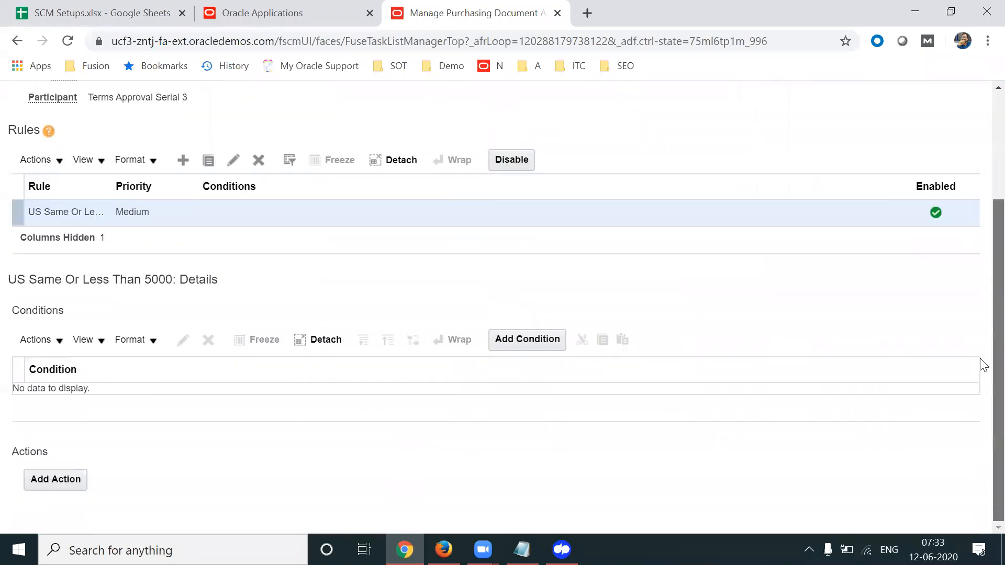
pyautogui.click(521, 338)
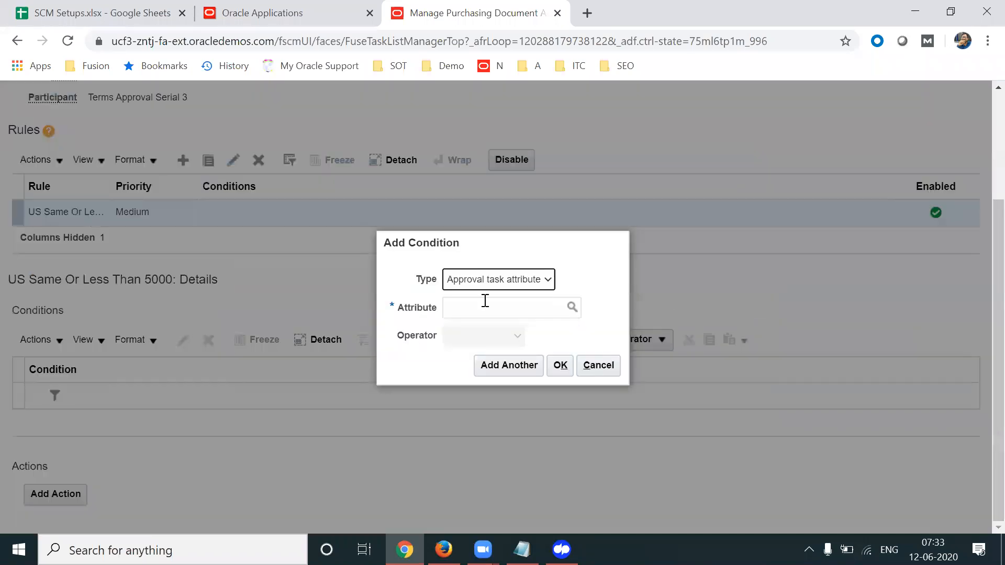
pyautogui.moveTo(523, 244); pyautogui.dragTo(623, 246)
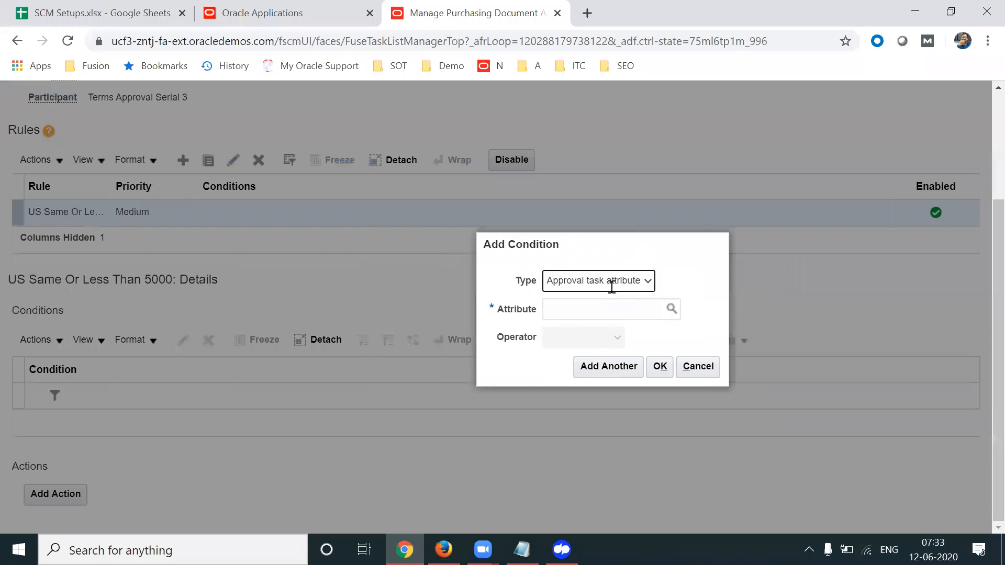
pyautogui.press('Tab')
pyautogui.write('P')
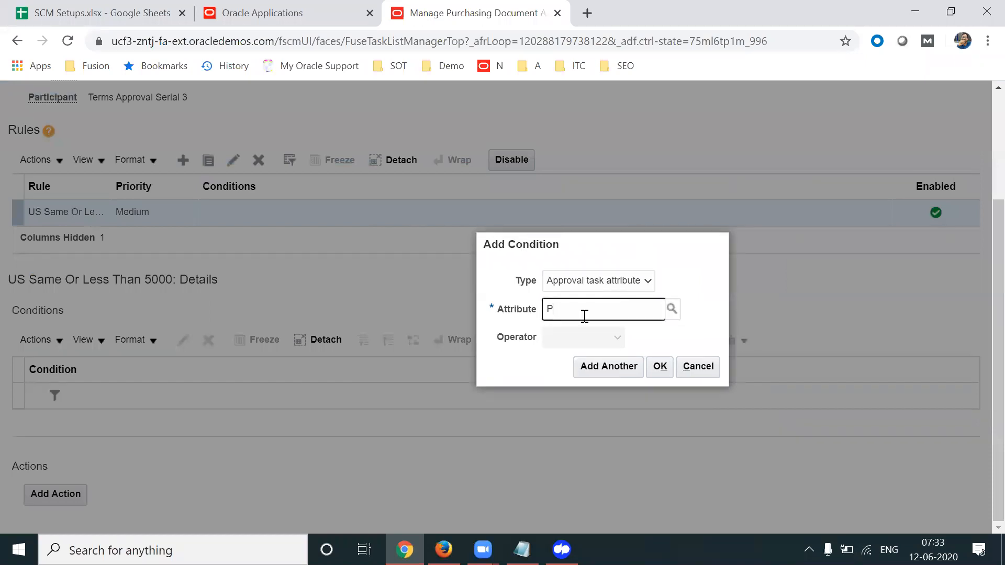
pyautogui.write('rocurem')
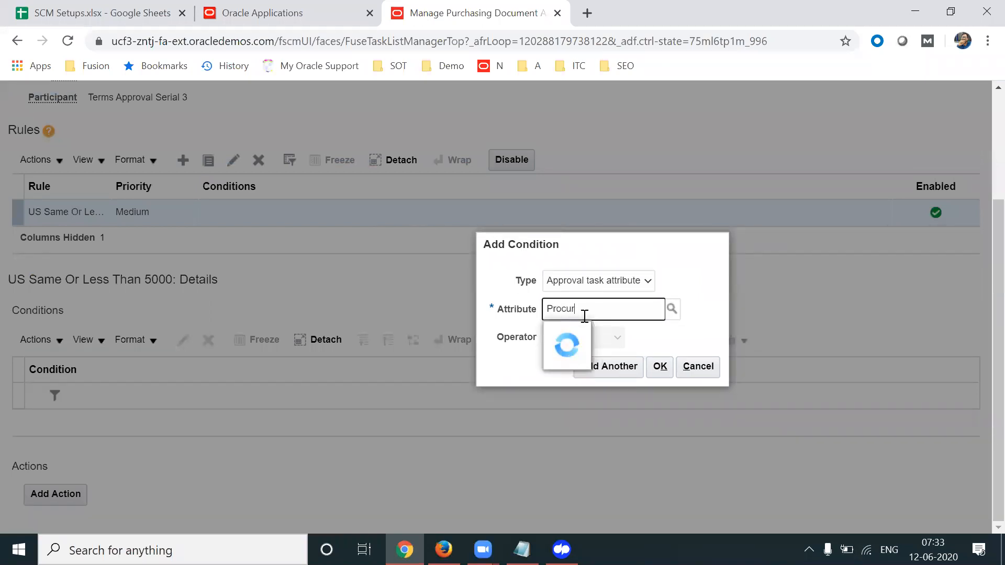
pyautogui.press('BackSpace')
pyautogui.press('BackSpace')
pyautogui.write('ement BU')
pyautogui.click(628, 340)
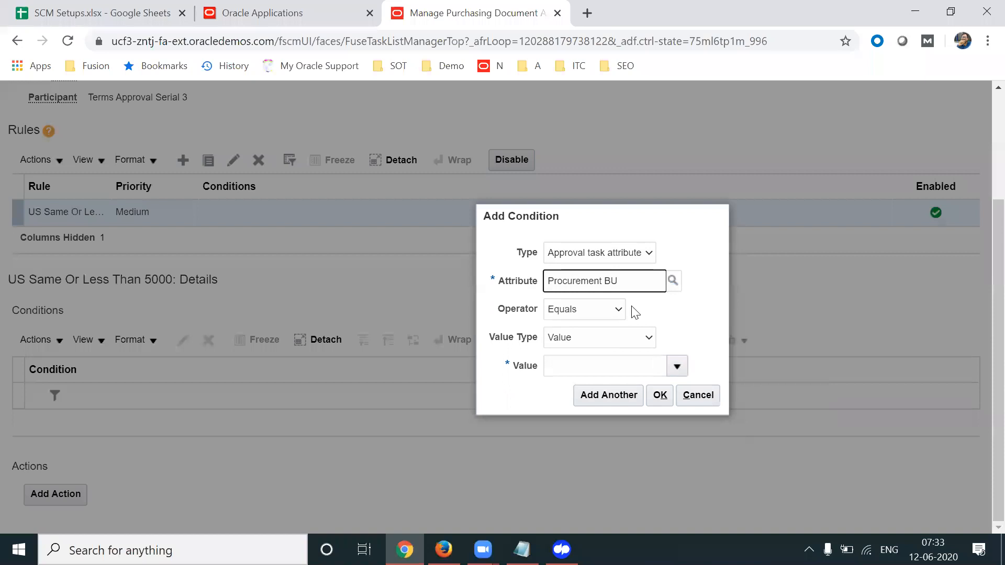
pyautogui.click(580, 313)
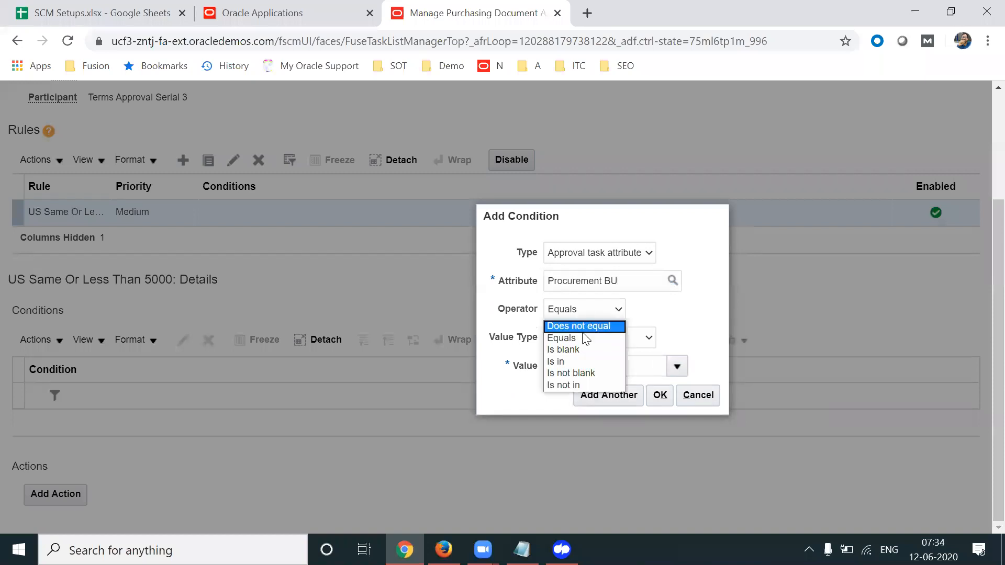
pyautogui.click(675, 315)
pyautogui.click(613, 314)
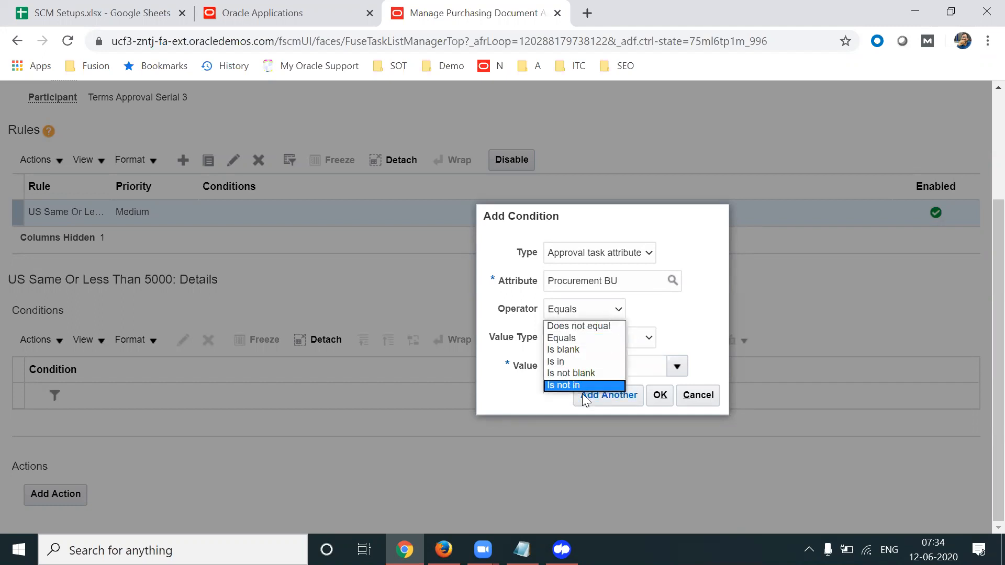
pyautogui.click(676, 289)
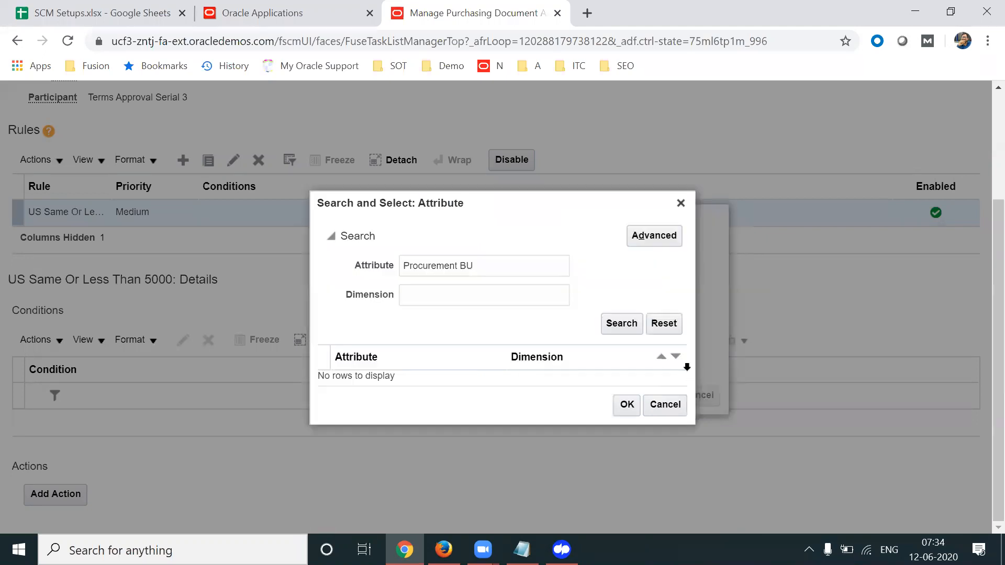
pyautogui.click(670, 404)
# Search for and set US1 Business Unit as the value, then begin another condition
pyautogui.click(677, 366)
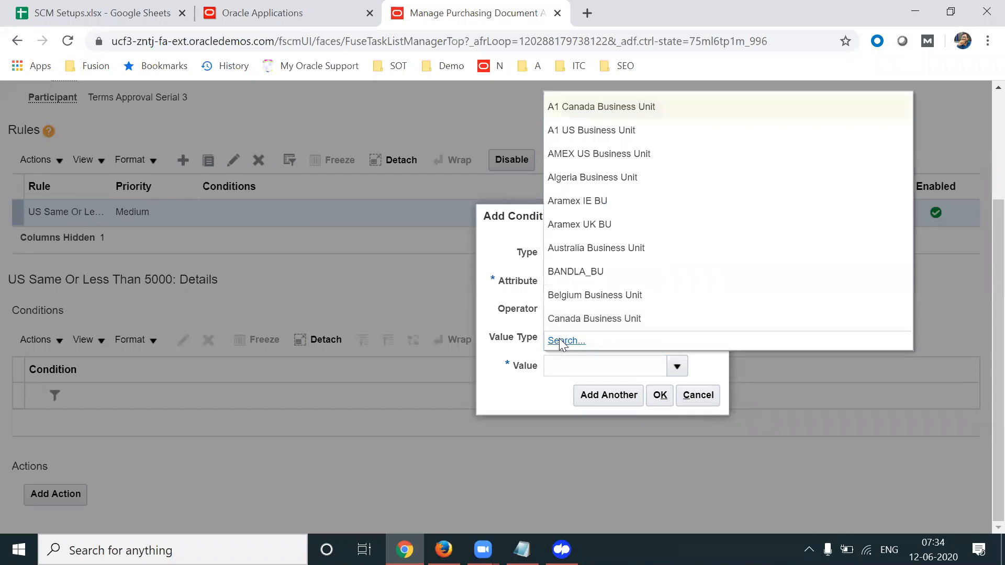
pyautogui.click(563, 340)
pyautogui.click(444, 289)
pyautogui.write('APL')
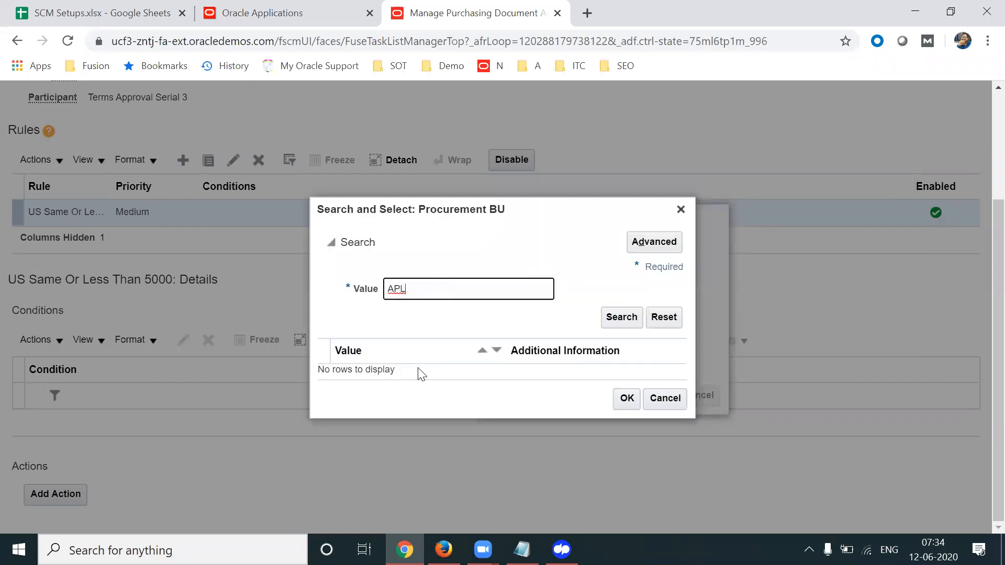
pyautogui.doubleClick(470, 291)
pyautogui.write('US1')
pyautogui.click(625, 317)
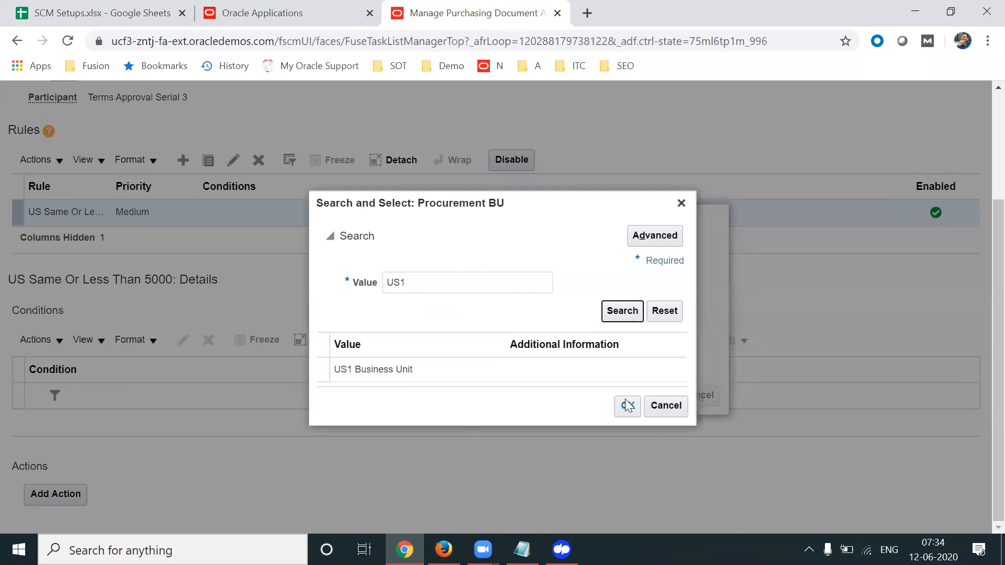
pyautogui.click(489, 382)
pyautogui.click(620, 408)
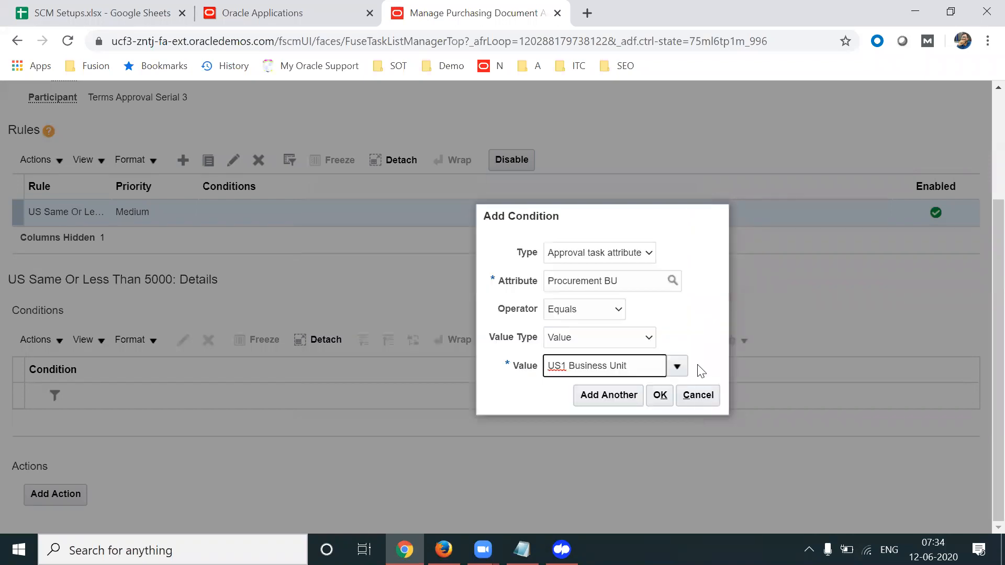
pyautogui.click(603, 397)
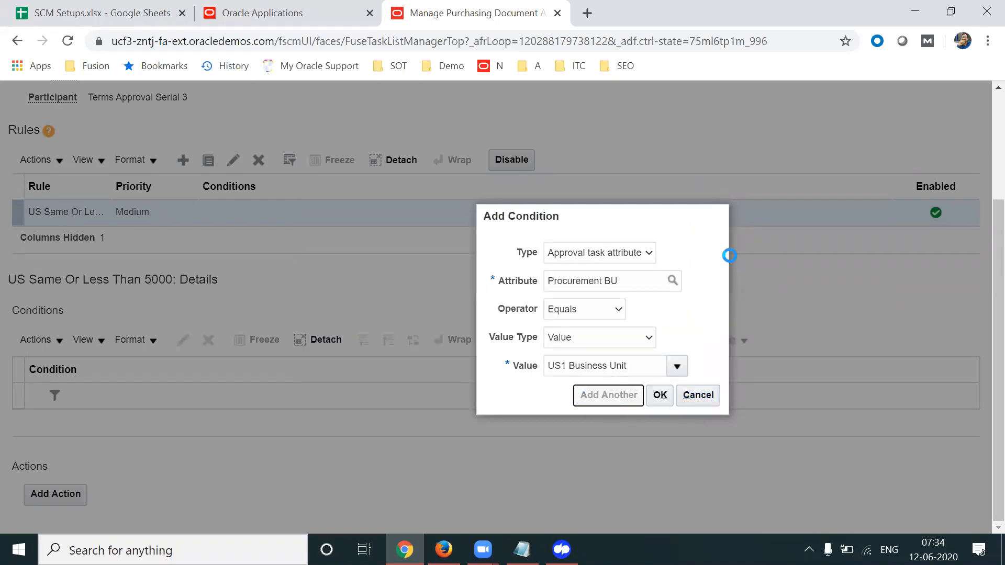
# Add the condition Document Total Amount Less than or equal to 5000 and begin another
pyautogui.click(624, 308)
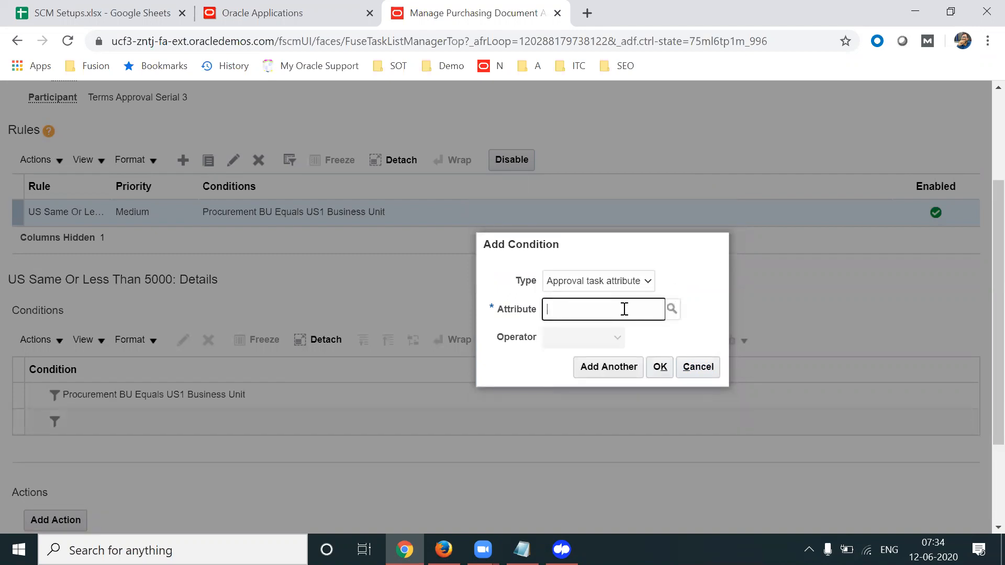
pyautogui.write('Document Total')
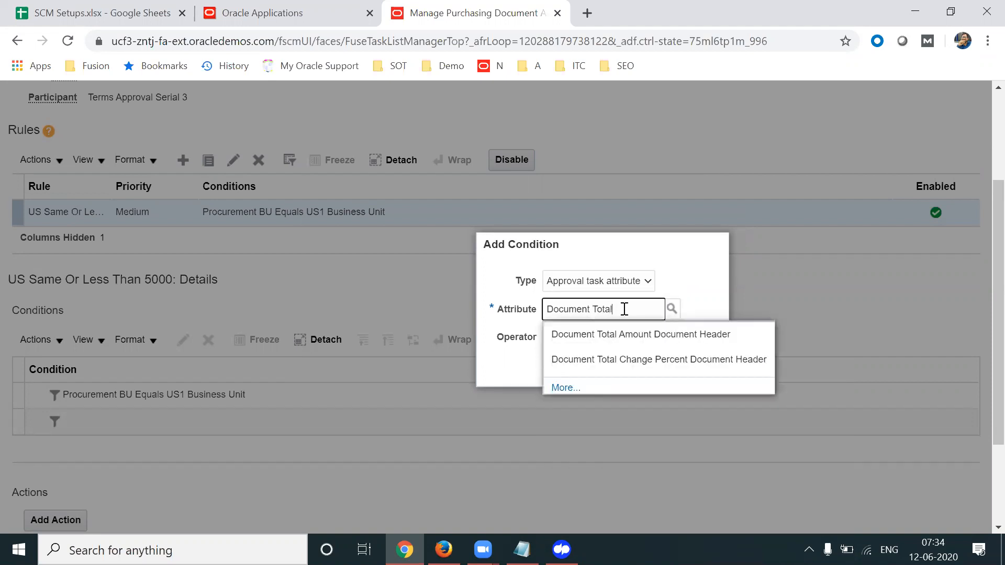
pyautogui.click(602, 340)
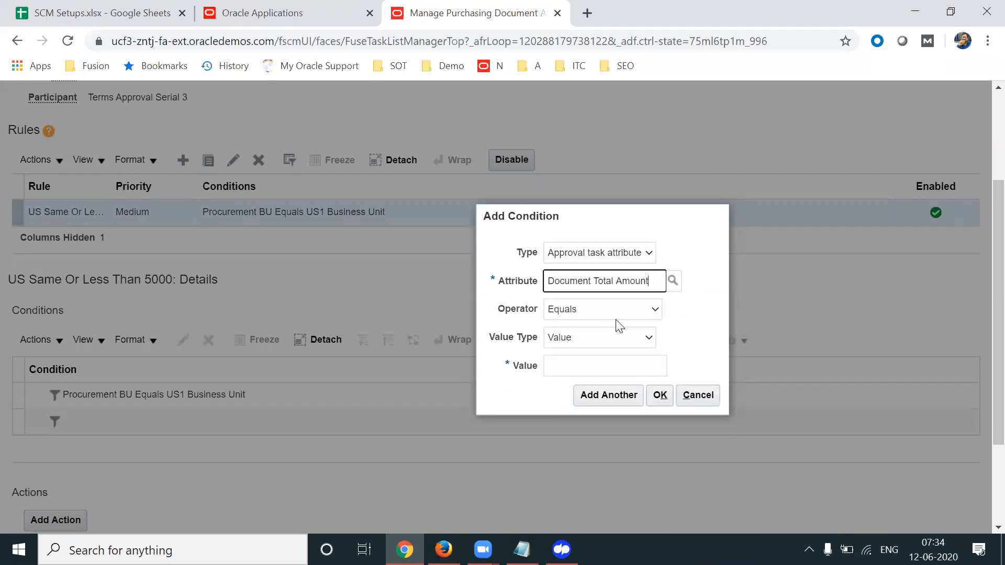
pyautogui.click(598, 334)
pyautogui.click(572, 305)
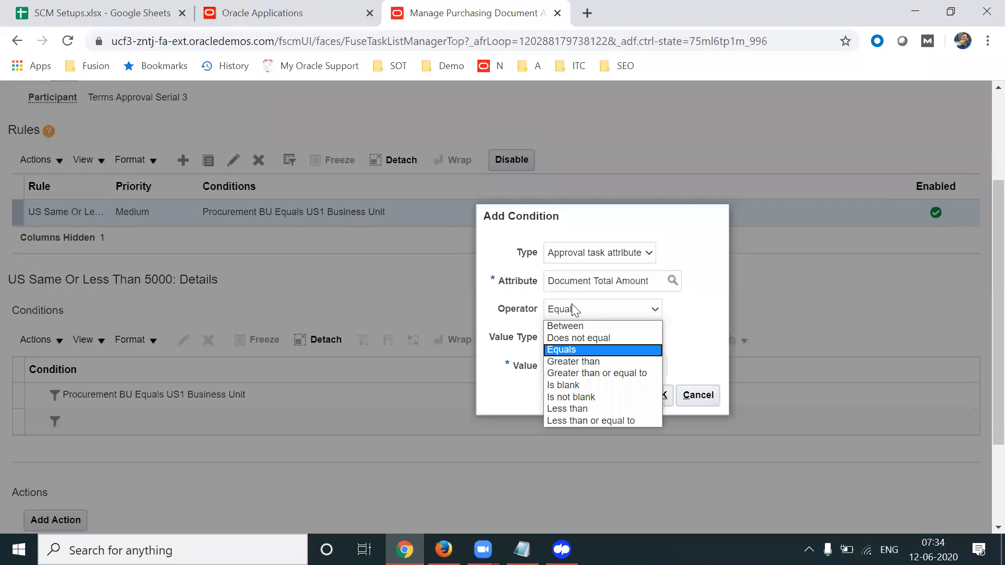
pyautogui.click(571, 420)
pyautogui.click(617, 384)
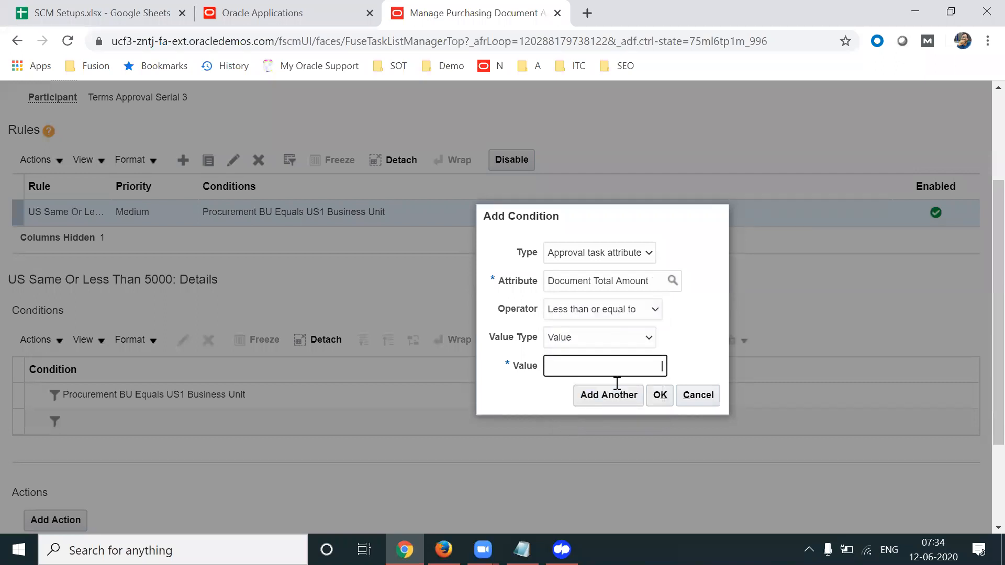
pyautogui.write('5000')
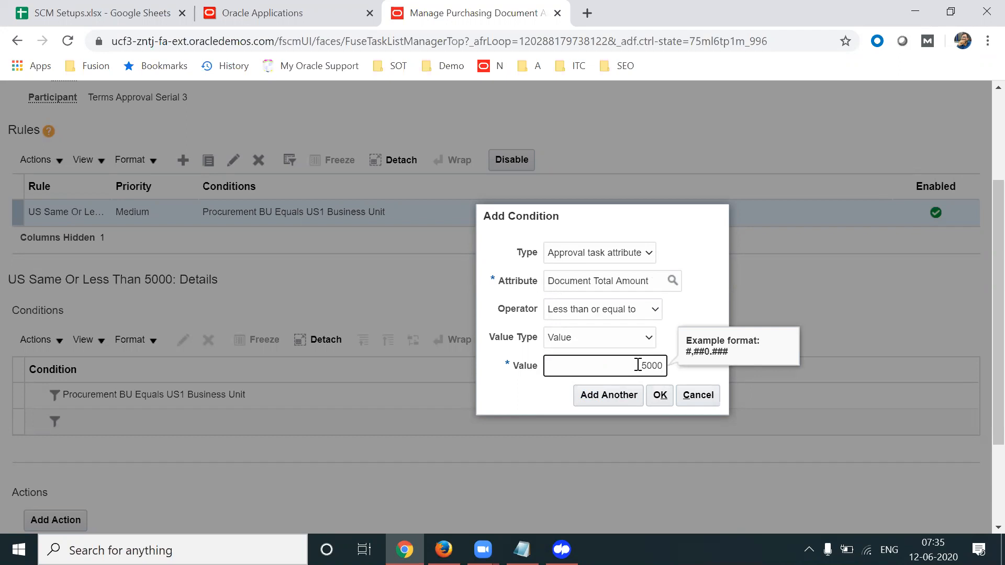
pyautogui.click(590, 399)
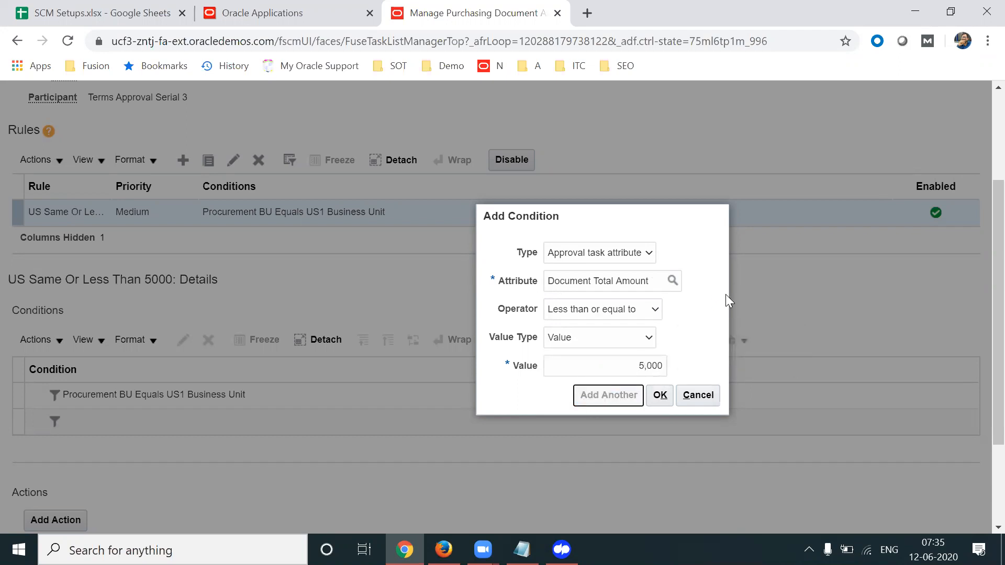
pyautogui.click(603, 306)
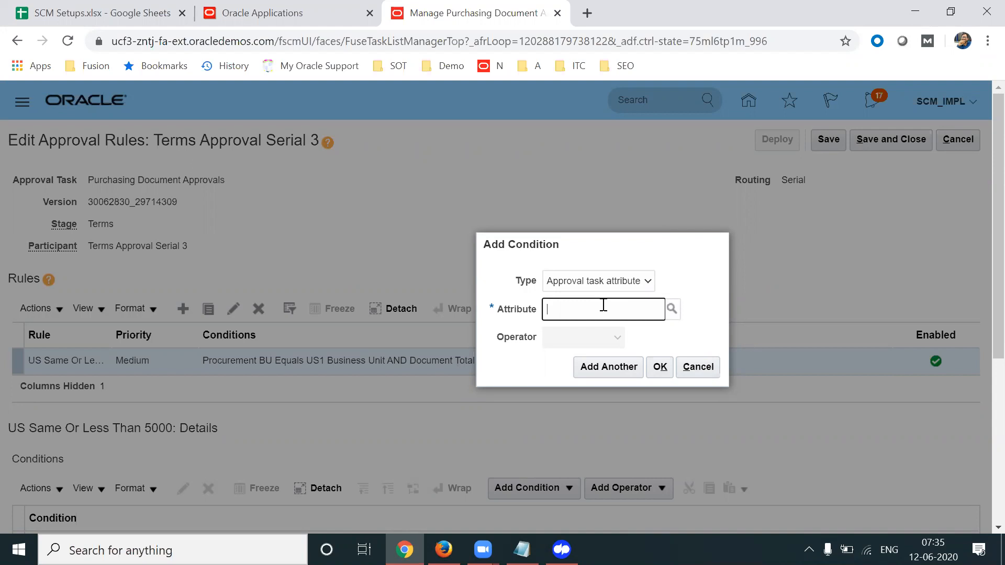
# Add the condition Change Order Creation Method Does not equal Create Change Order
pyautogui.write('Change order')
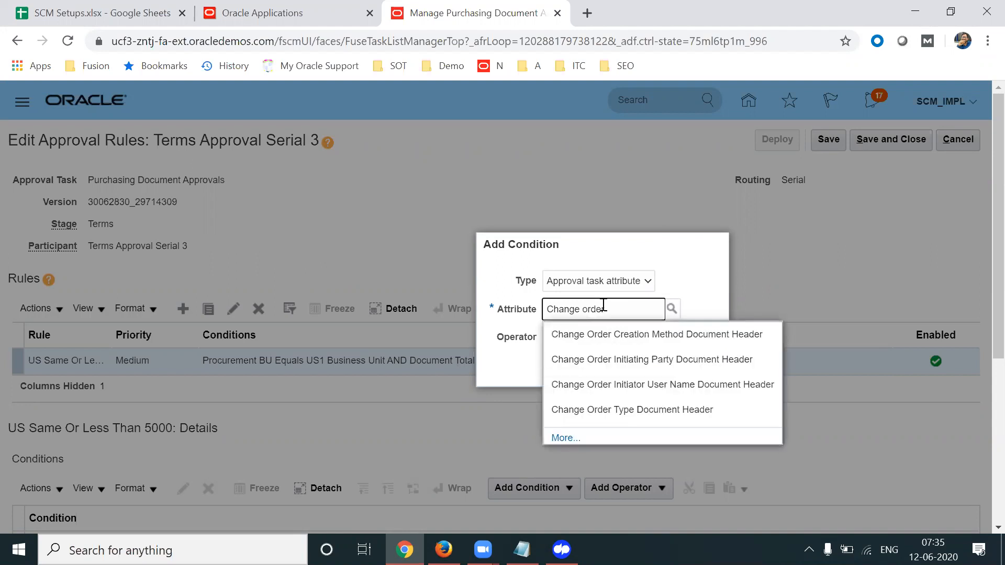
pyautogui.click(591, 341)
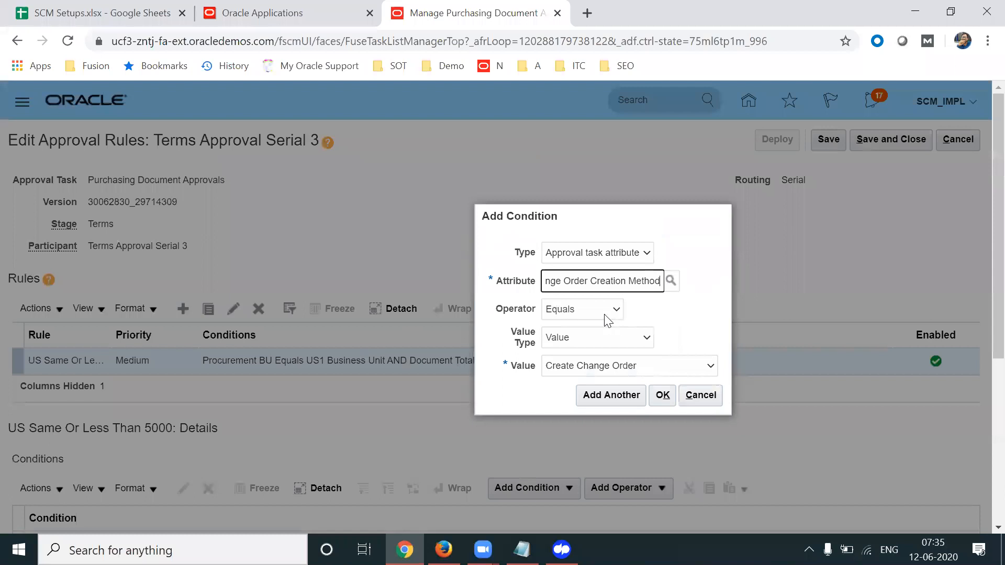
pyautogui.click(605, 313)
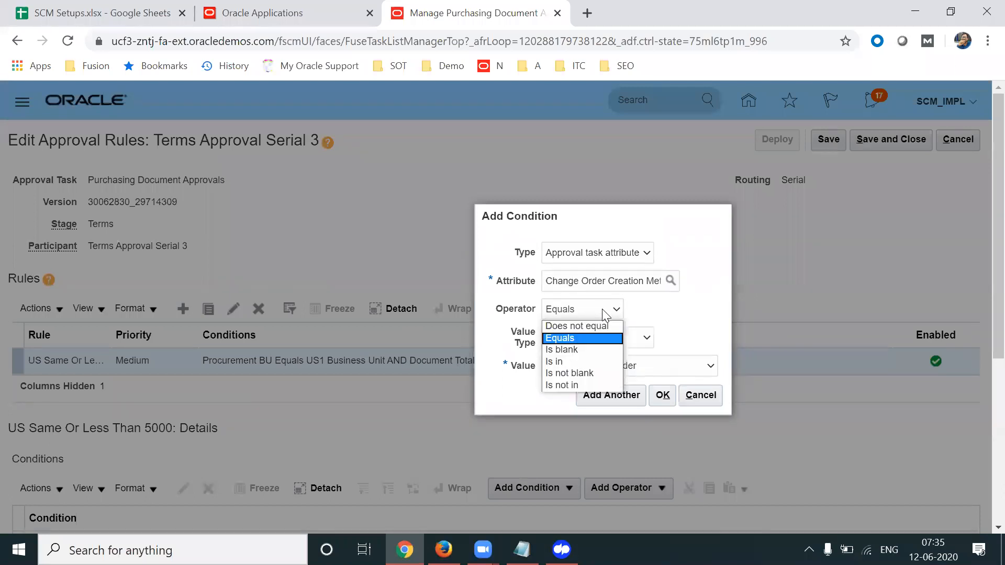
pyautogui.click(592, 326)
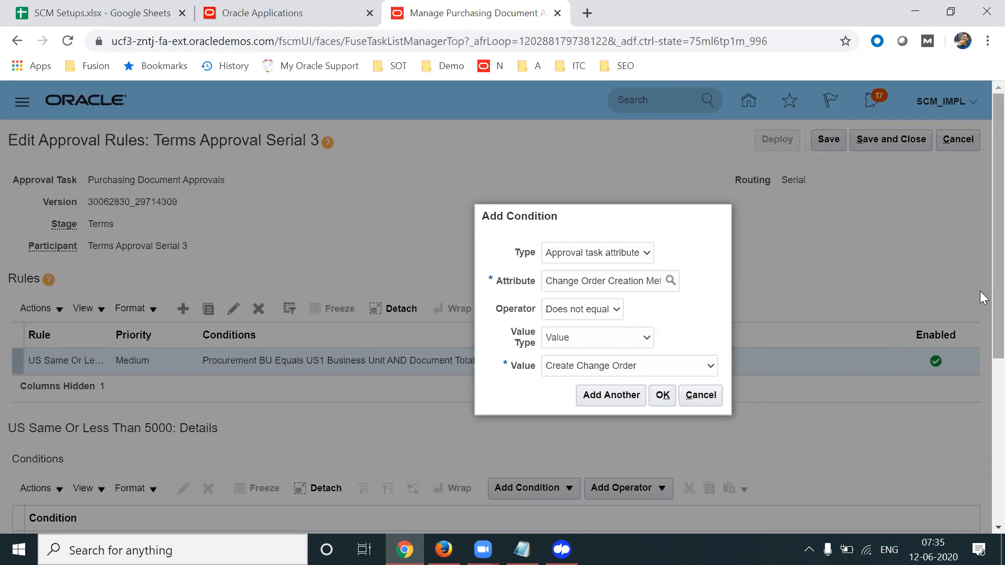
pyautogui.scroll(-2, 980, 299)
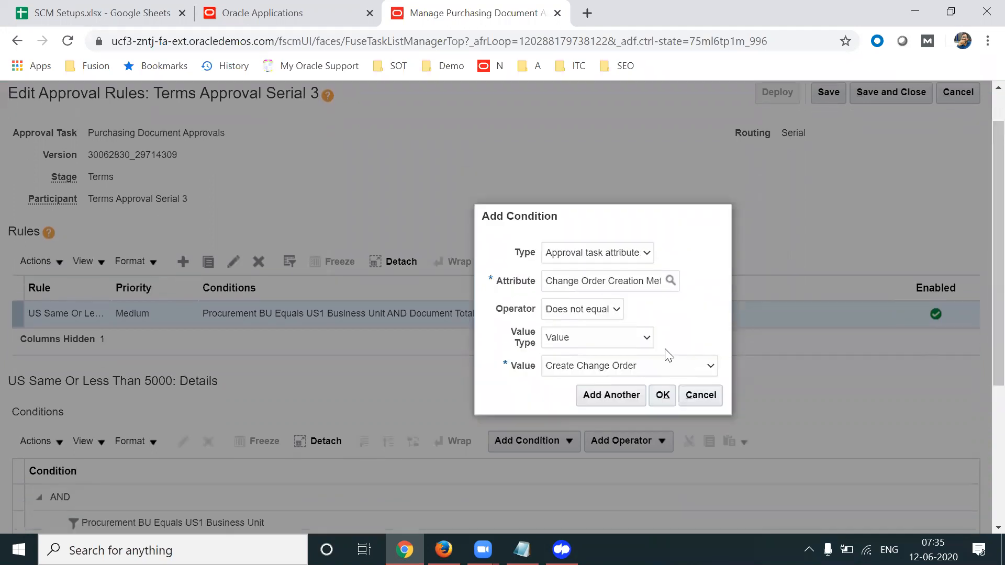
pyautogui.click(616, 396)
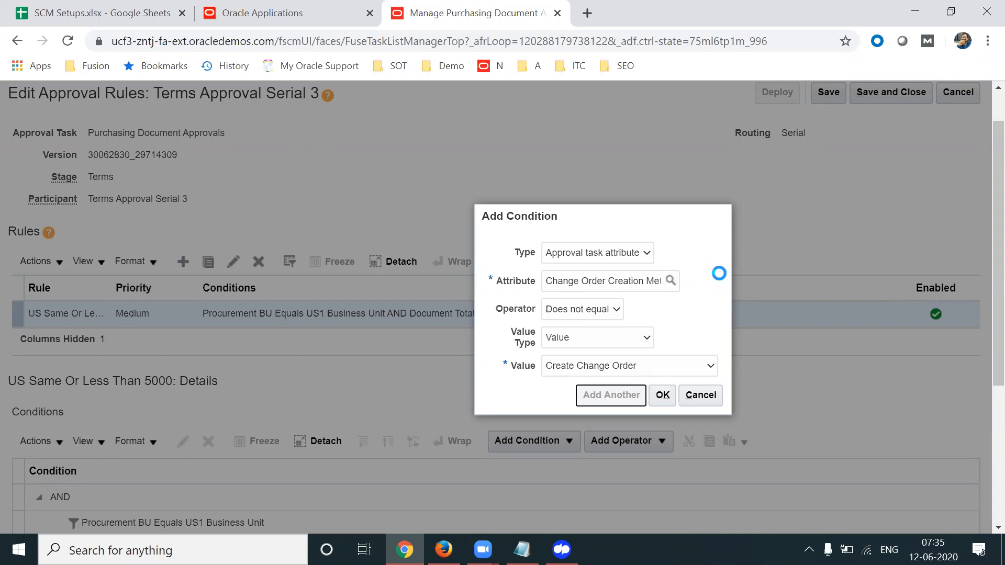
pyautogui.click(566, 307)
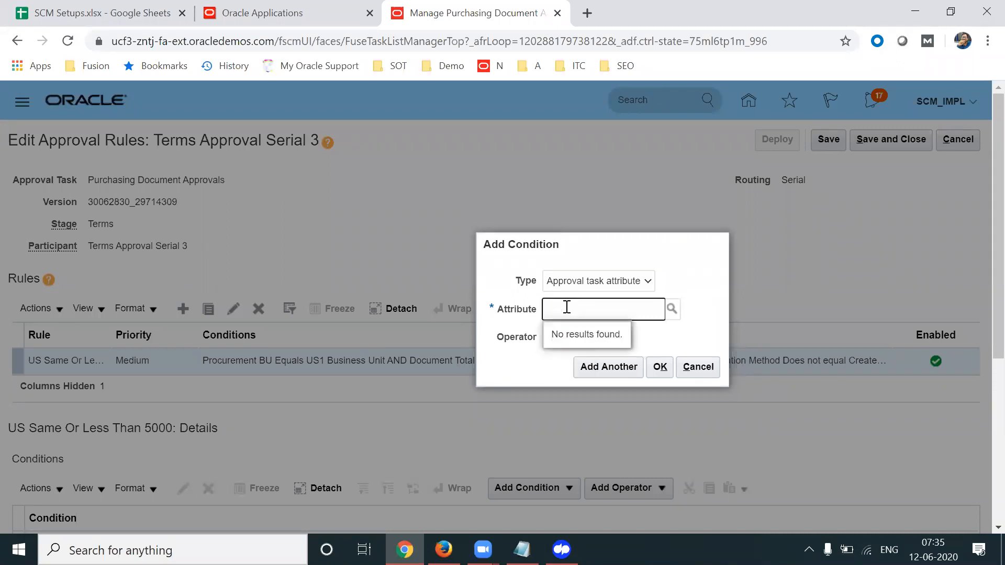
# Set the next condition to Document Style (Document Header) Equals Purchase Order
pyautogui.write('Pur')
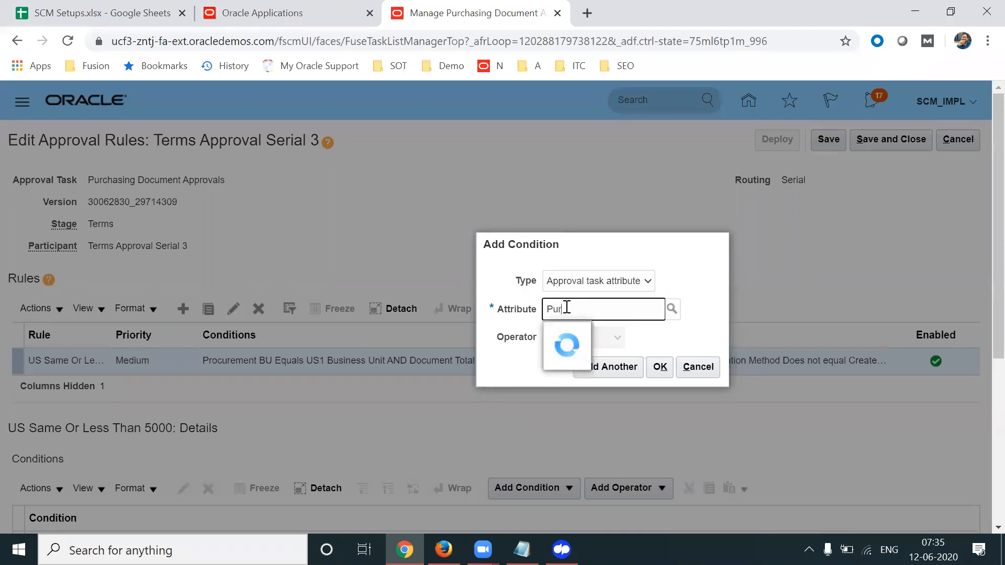
pyautogui.write('chase Order Type')
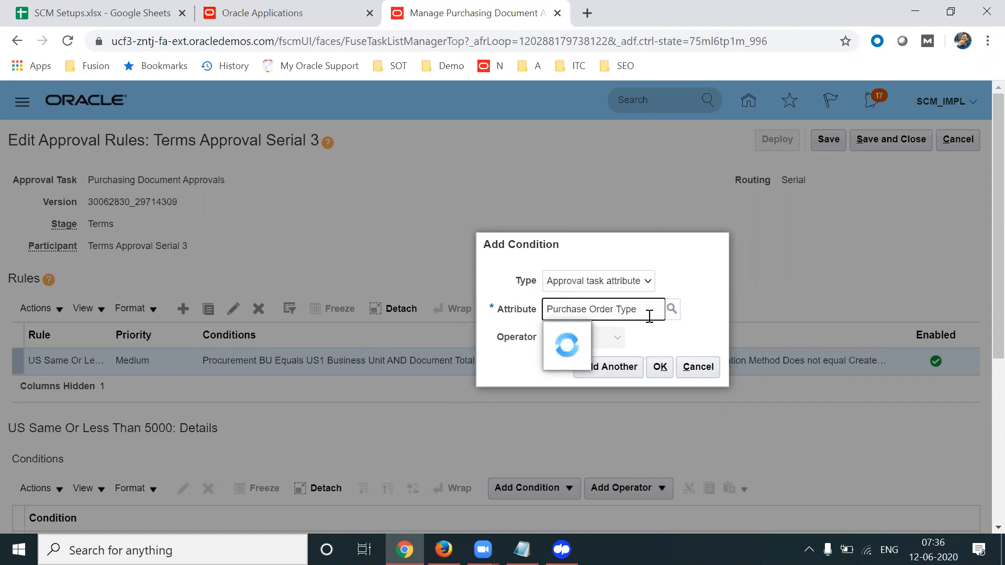
pyautogui.hotkey('ctrl', 'shift', 'Left')
pyautogui.hotkey('ctrl', 'shift', 'Left')
pyautogui.hotkey('ctrl', 'shift', 'Left')
pyautogui.press('BackSpace')
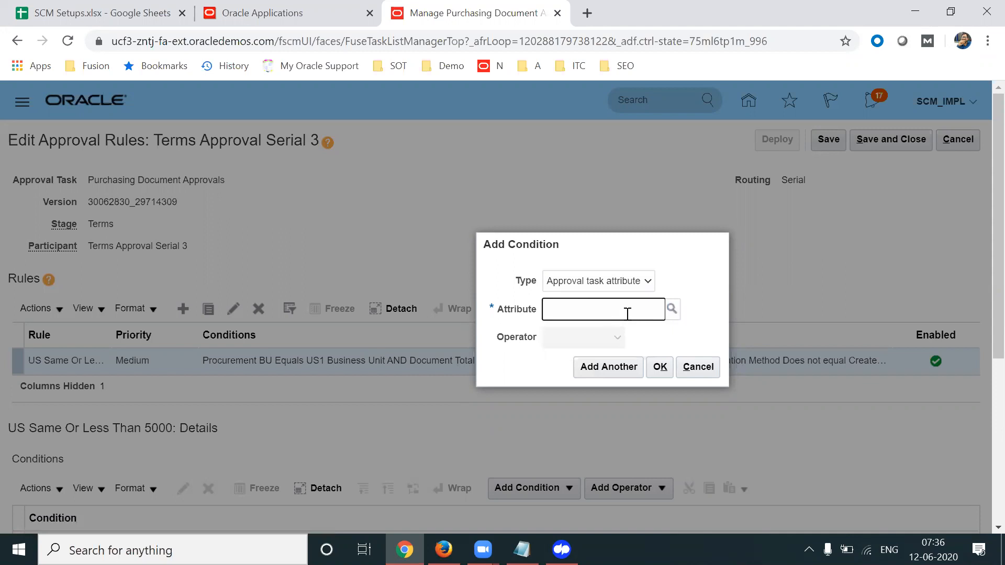
pyautogui.write('Document Style')
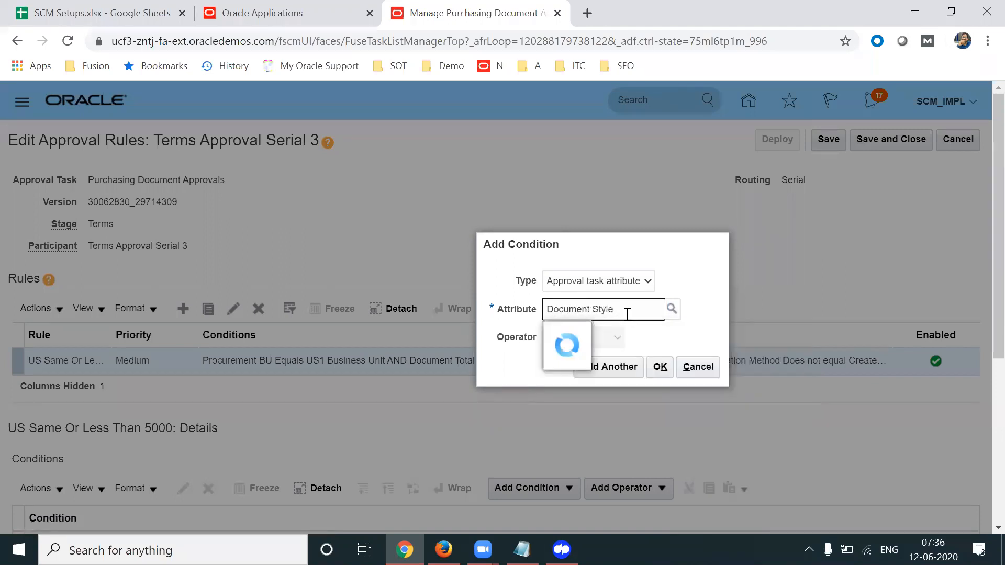
pyautogui.click(599, 342)
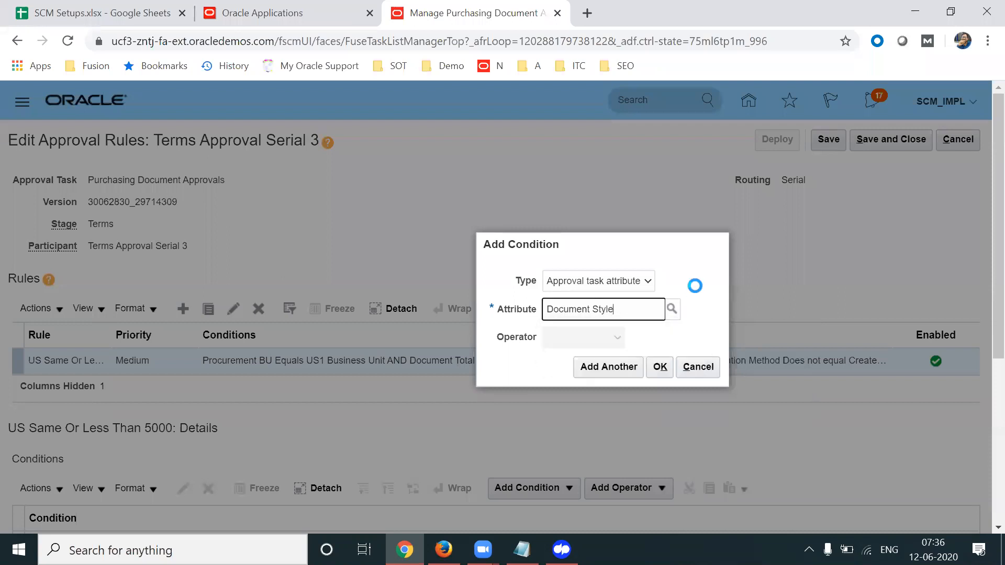
pyautogui.click(633, 366)
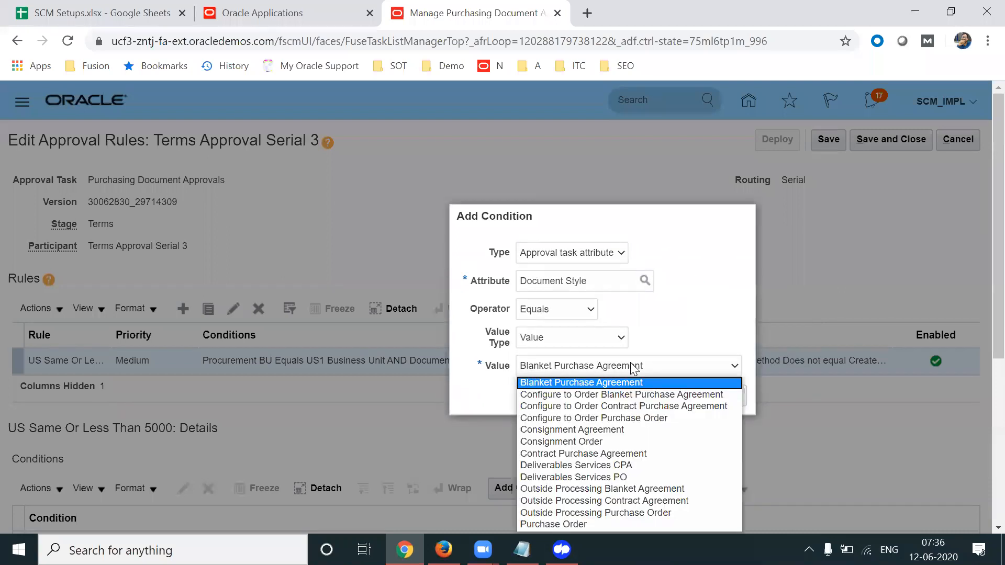
pyautogui.click(607, 524)
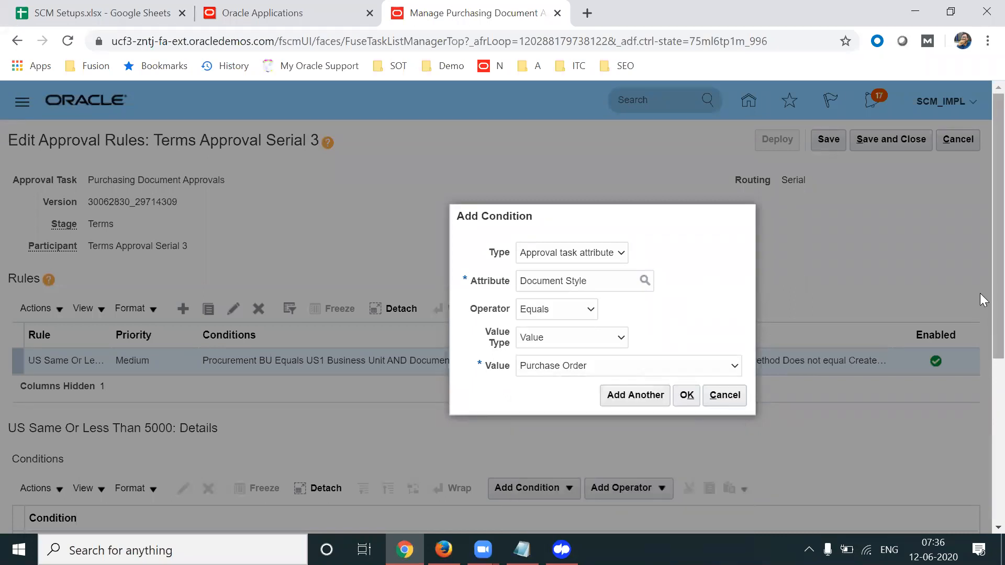
pyautogui.scroll(-1, 979, 314)
pyautogui.scroll(-1, 980, 340)
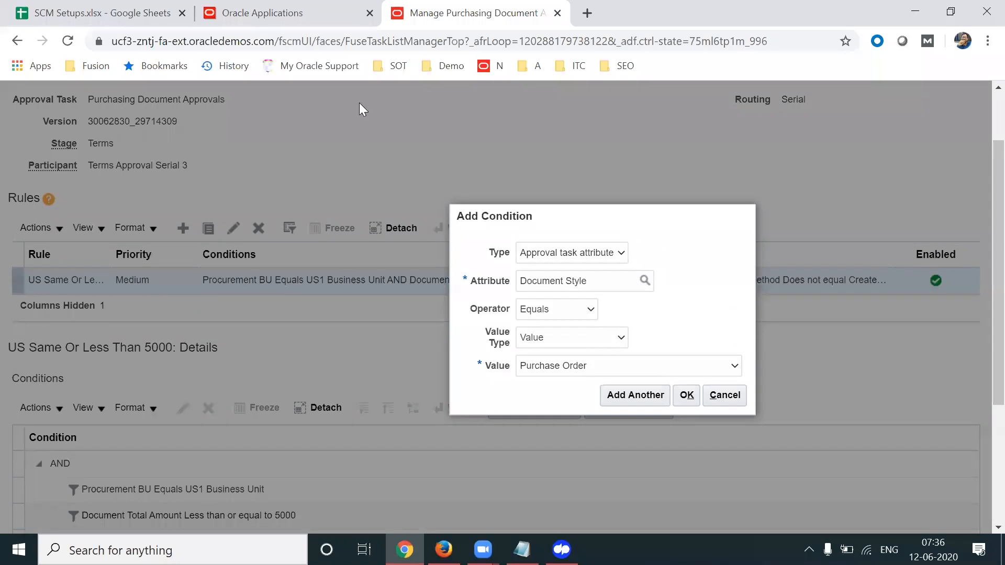
pyautogui.click(137, 13)
# In the SCM Setups sheet, review the PO Conditions list from Document Style to Backing Requisition Exists
pyautogui.click(688, 295)
pyautogui.press('Up')
pyautogui.press('Up')
pyautogui.press('Up')
pyautogui.press('Up')
pyautogui.press('Up')
pyautogui.press('Up')
pyautogui.press('Up')
pyautogui.press('Up')
pyautogui.press('Up')
pyautogui.press('Up')
pyautogui.press('Up')
pyautogui.press('Up')
pyautogui.press('Up')
pyautogui.press('Up')
pyautogui.press('Up')
pyautogui.press('Up')
pyautogui.press('Up')
pyautogui.press('Up')
pyautogui.press('Up')
pyautogui.press('Up')
pyautogui.press('Up')
pyautogui.press('Up')
pyautogui.press('Up')
pyautogui.press('Up')
pyautogui.press('Up')
pyautogui.press('Up')
pyautogui.press('Up')
pyautogui.press('Up')
pyautogui.press('Up')
pyautogui.press('Up')
pyautogui.press('Up')
pyautogui.press('Up')
pyautogui.press('Up')
pyautogui.press('Up')
pyautogui.press('Up')
pyautogui.press('Up')
pyautogui.press('Up')
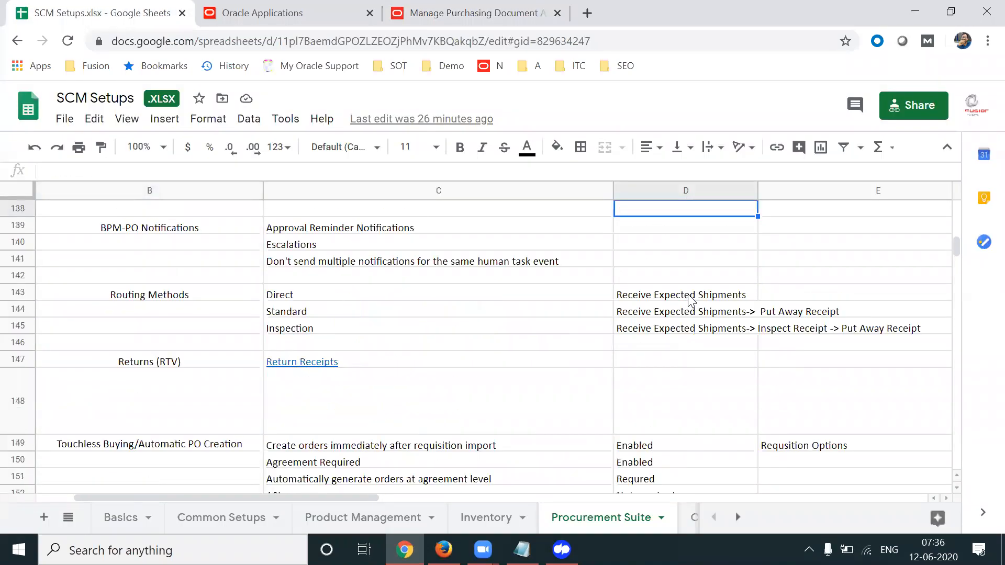
pyautogui.press('Up')
pyautogui.press('Up')
pyautogui.press('Up')
pyautogui.press('Up')
pyautogui.press('Up')
pyautogui.press('Up')
pyautogui.press('Up')
pyautogui.press('Up')
pyautogui.press('Up')
pyautogui.press('Up')
pyautogui.press('Up')
pyautogui.press('Up')
pyautogui.press('Up')
pyautogui.press('Up')
pyautogui.press('Up')
pyautogui.press('Up')
pyautogui.press('Up')
pyautogui.press('Up')
pyautogui.press('Up')
pyautogui.press('Up')
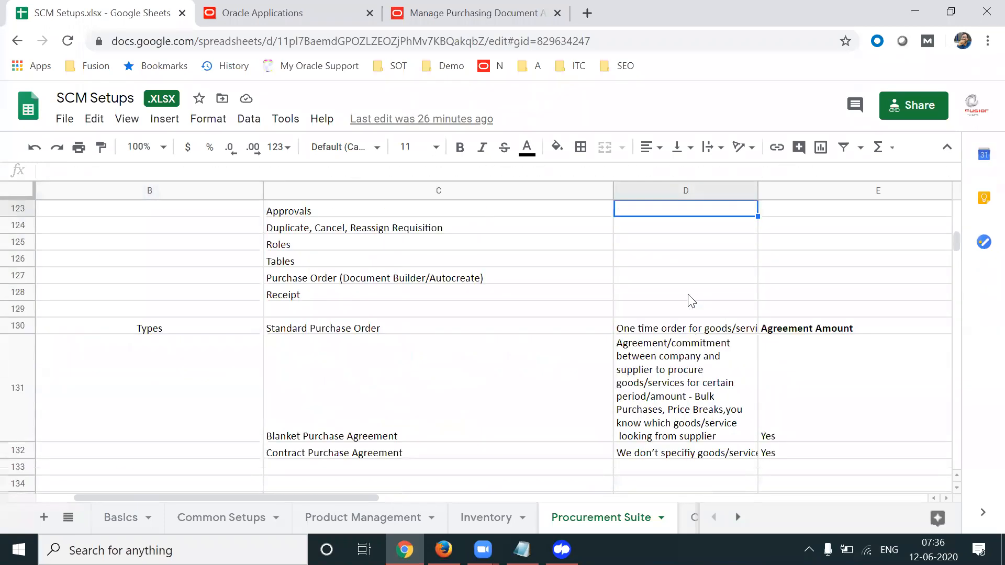
pyautogui.press('Up')
pyautogui.press('Up')
pyautogui.press('Up')
pyautogui.press('Up')
pyautogui.press('Up')
pyautogui.press('Up')
pyautogui.press('Up')
pyautogui.press('Up')
pyautogui.press('Up')
pyautogui.press('Up')
pyautogui.press('Up')
pyautogui.press('Up')
pyautogui.press('Up')
pyautogui.press('Up')
pyautogui.press('Up')
pyautogui.press('Up')
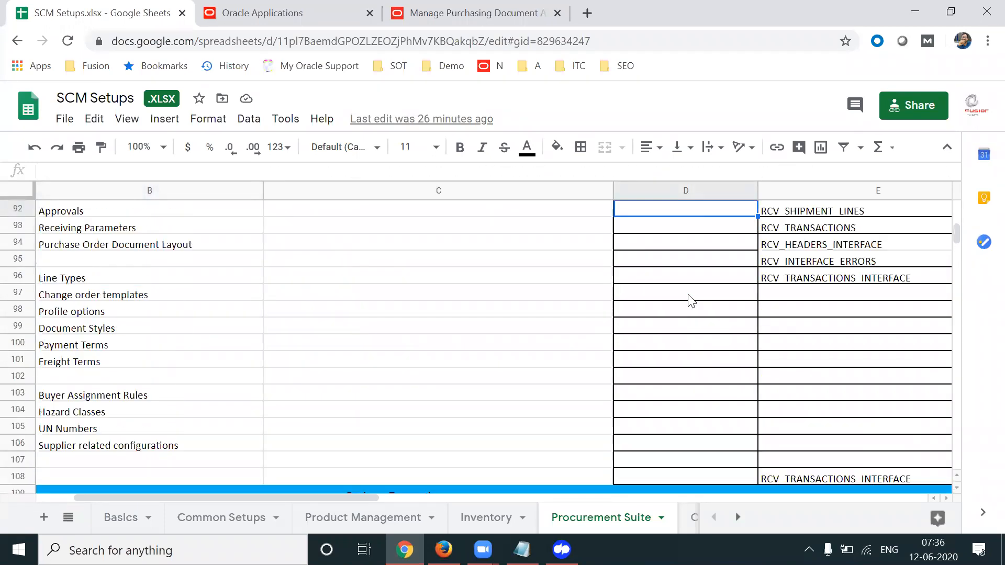
pyautogui.press('Up')
pyautogui.press('Up')
pyautogui.press('Up')
pyautogui.press('Up')
pyautogui.press('Up')
pyautogui.press('Up')
pyautogui.press('Up')
pyautogui.press('Up')
pyautogui.press('Up')
pyautogui.press('Up')
pyautogui.press('Up')
pyautogui.press('Up')
pyautogui.press('Up')
pyautogui.press('Up')
pyautogui.press('Up')
pyautogui.press('Up')
pyautogui.press('Up')
pyautogui.press('Up')
pyautogui.press('Up')
pyautogui.press('Up')
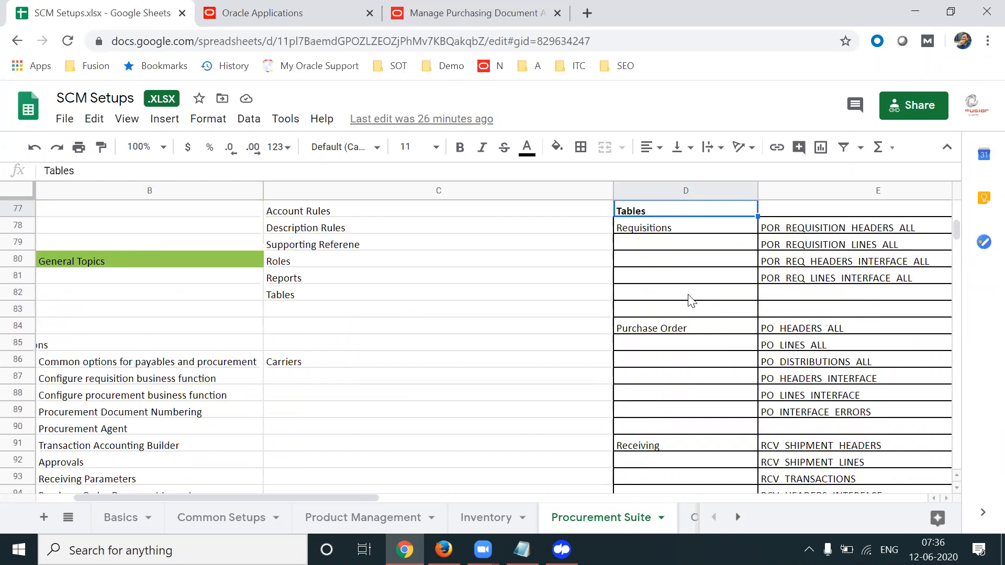
pyautogui.press('Up')
pyautogui.press('Up')
pyautogui.press('Up')
pyautogui.press('Up')
pyautogui.press('Up')
pyautogui.press('Up')
pyautogui.press('Up')
pyautogui.press('Up')
pyautogui.press('Up')
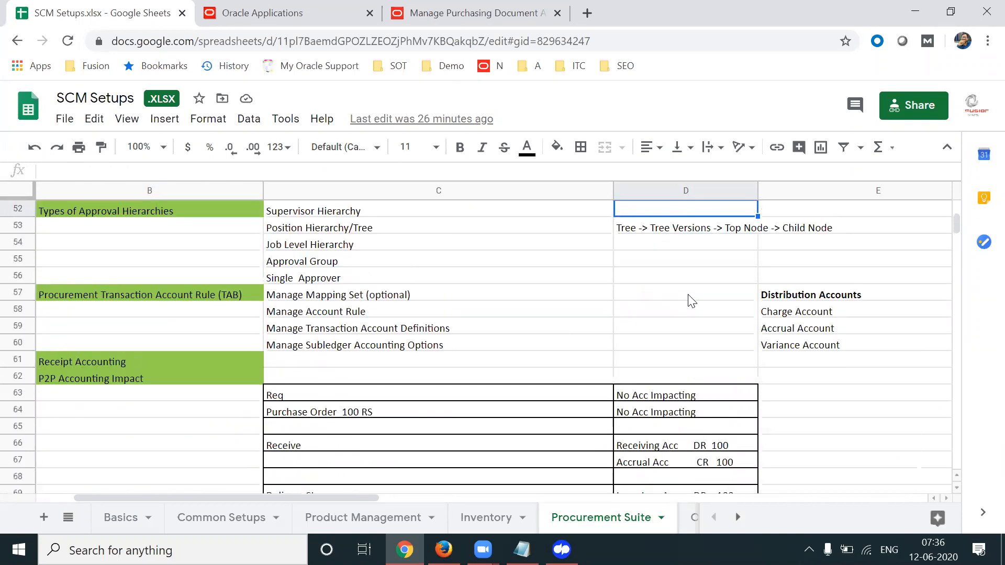
pyautogui.press('Right')
pyautogui.press('Right')
pyautogui.press('Right')
pyautogui.press('Right')
pyautogui.press('Right')
pyautogui.press('Right')
pyautogui.press('Right')
pyautogui.press('Right')
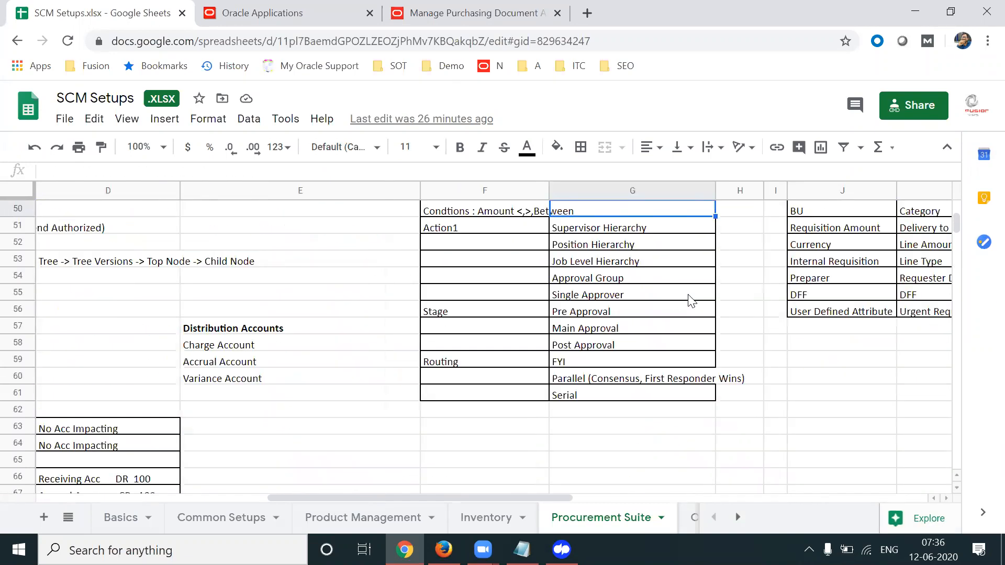
pyautogui.press('Right')
pyautogui.press('Up')
pyautogui.press('Up')
pyautogui.press('Up')
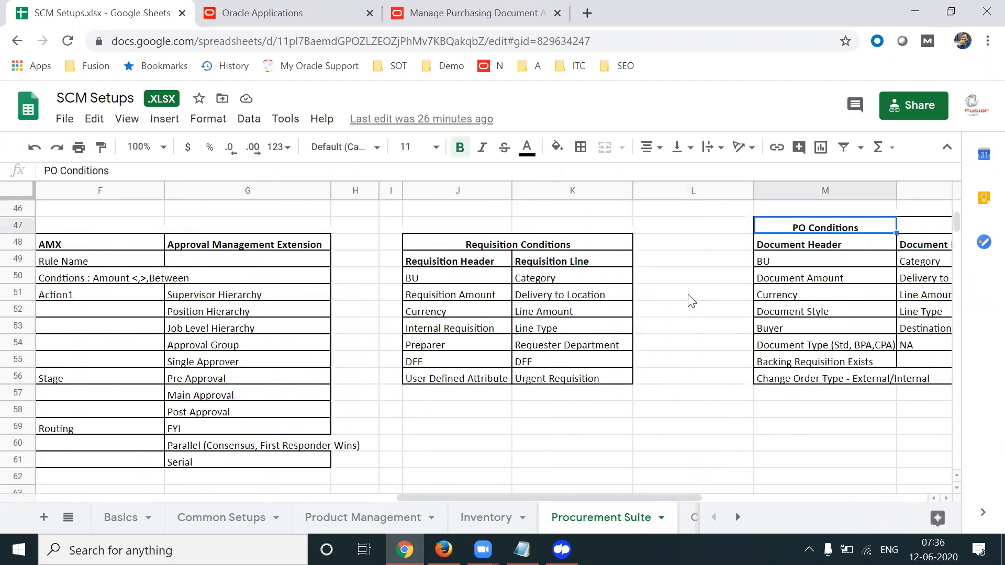
pyautogui.press('Down')
pyautogui.press('Down')
pyautogui.press('Down')
pyautogui.press('Down')
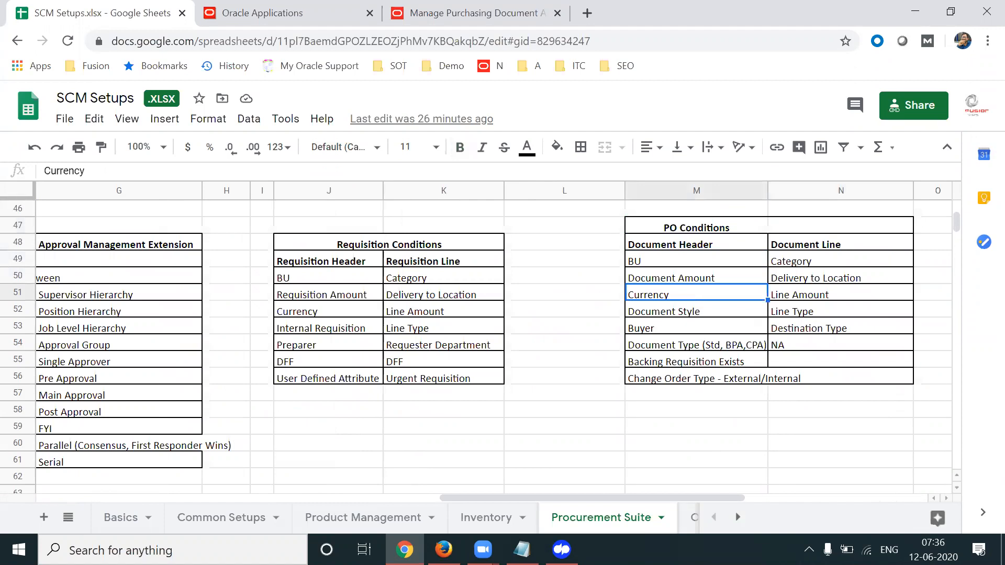
pyautogui.press('Down')
pyautogui.press('Down')
pyautogui.press('Down')
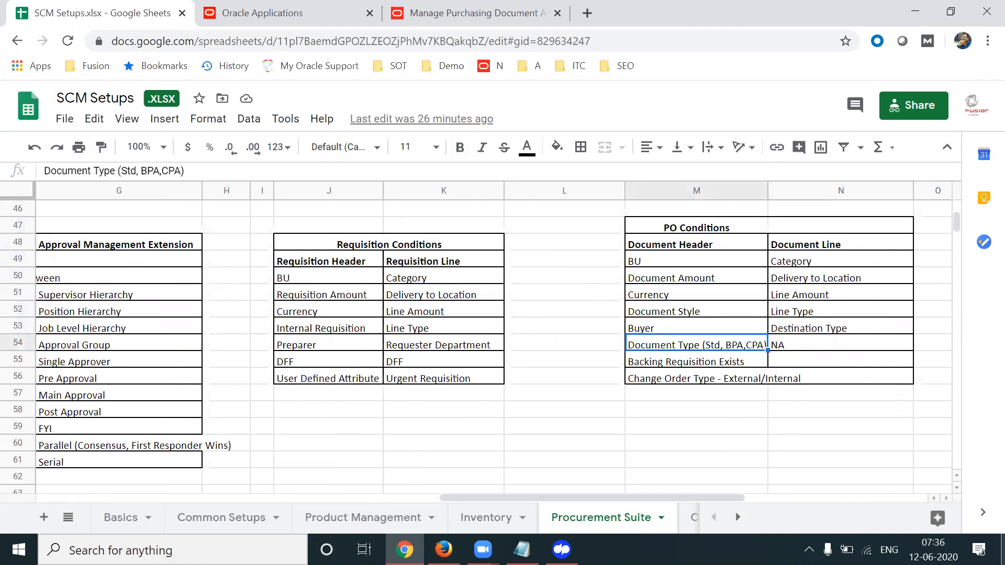
pyautogui.press('Up')
pyautogui.press('Up')
pyautogui.press('Down')
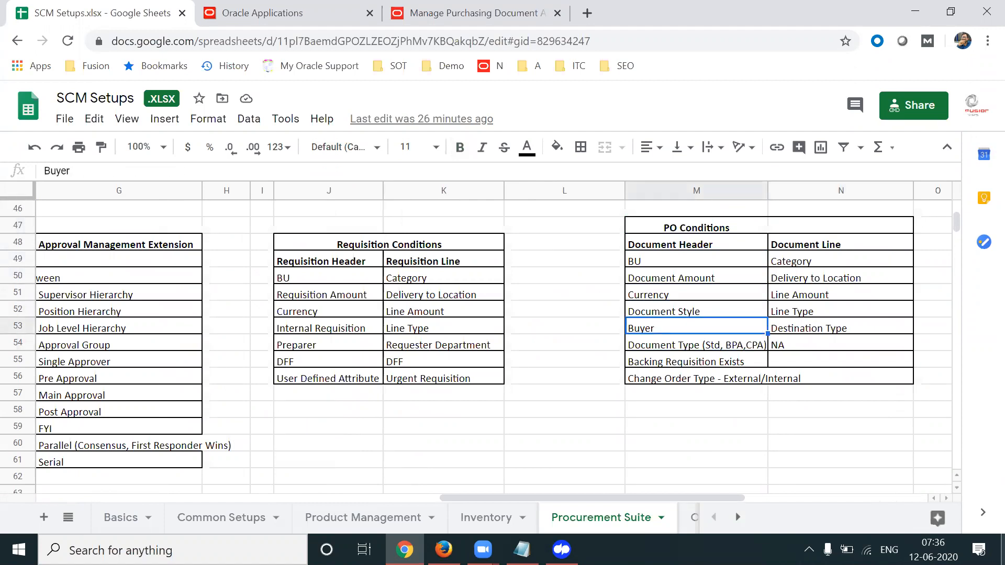
pyautogui.press('Down')
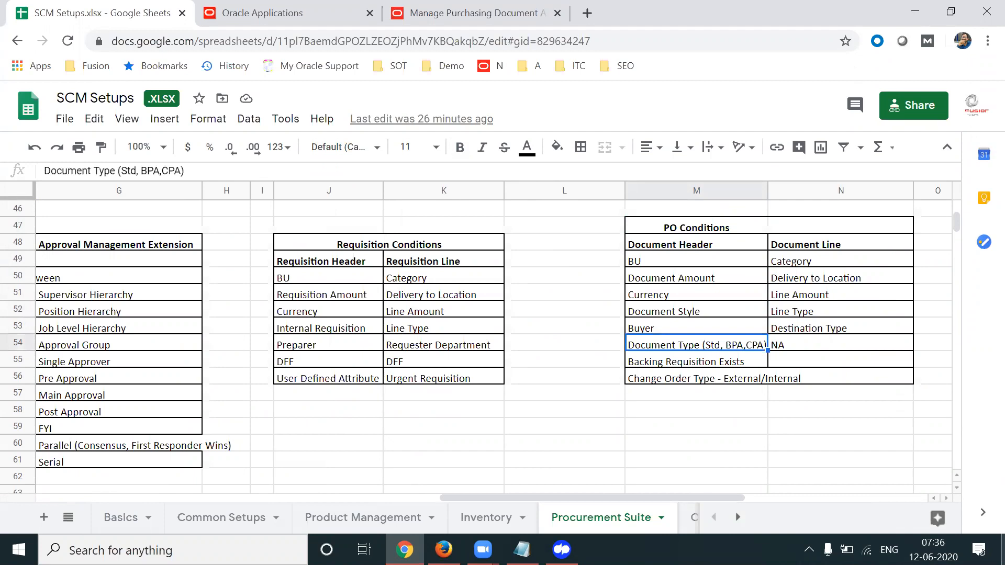
pyautogui.press('Down')
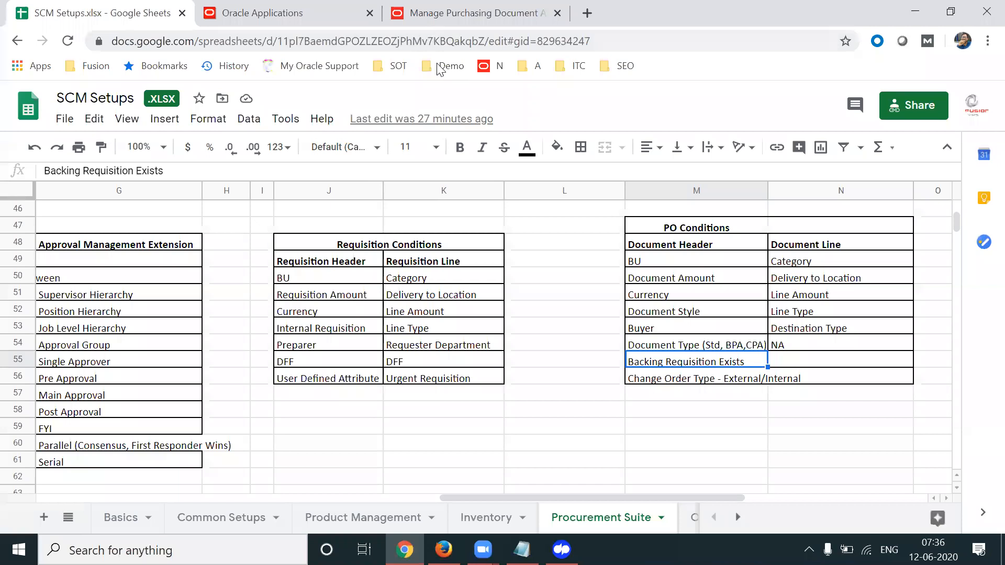
# Back in the Oracle rule editor, save the Document Style condition and start a blank one
pyautogui.click(384, 110)
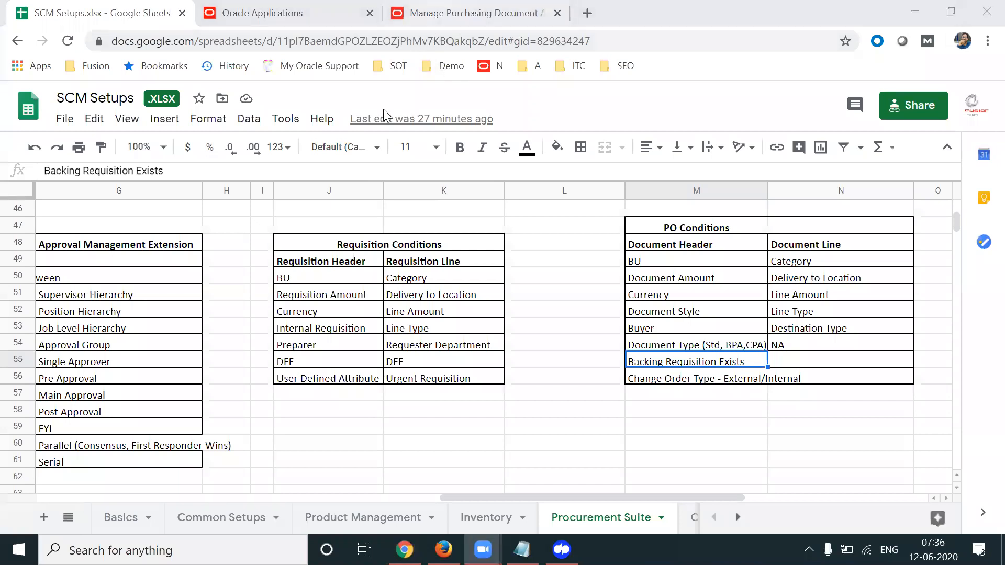
pyautogui.click(476, 13)
pyautogui.click(640, 395)
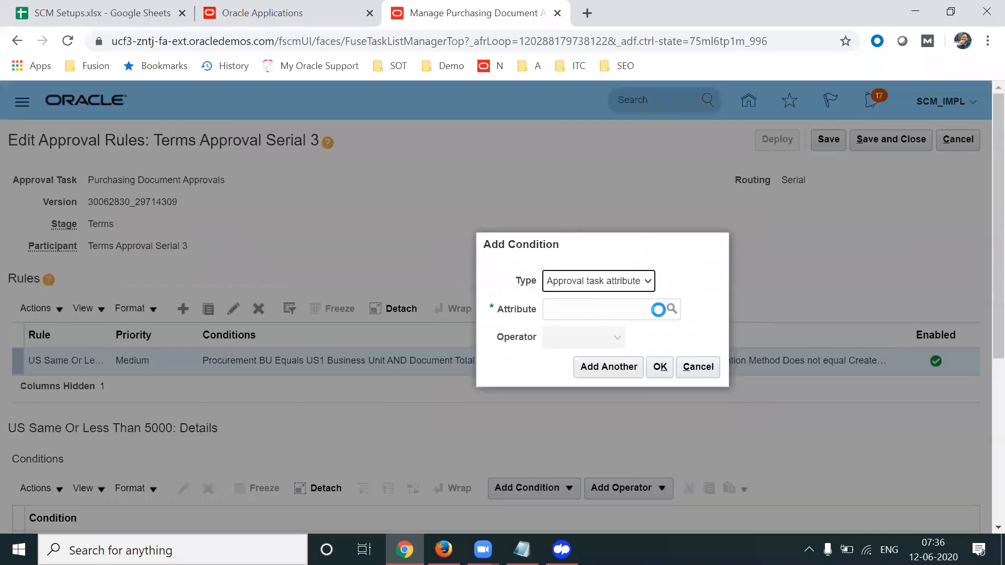
# Add a Backing Requisition Exists Equals No condition and close the Add Condition dialog
pyautogui.click(606, 316)
pyautogui.write('Backing Requisition Exists')
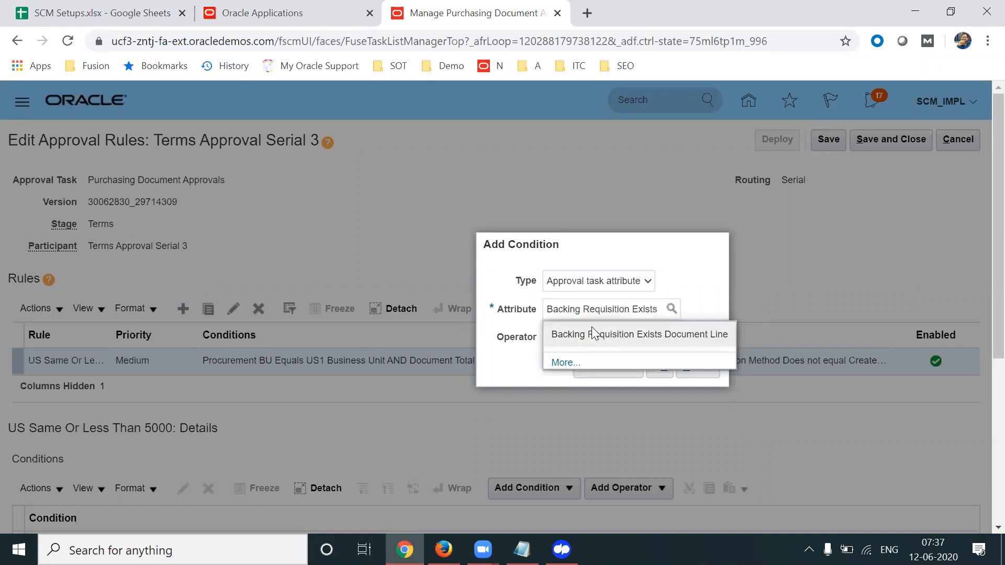
pyautogui.click(590, 334)
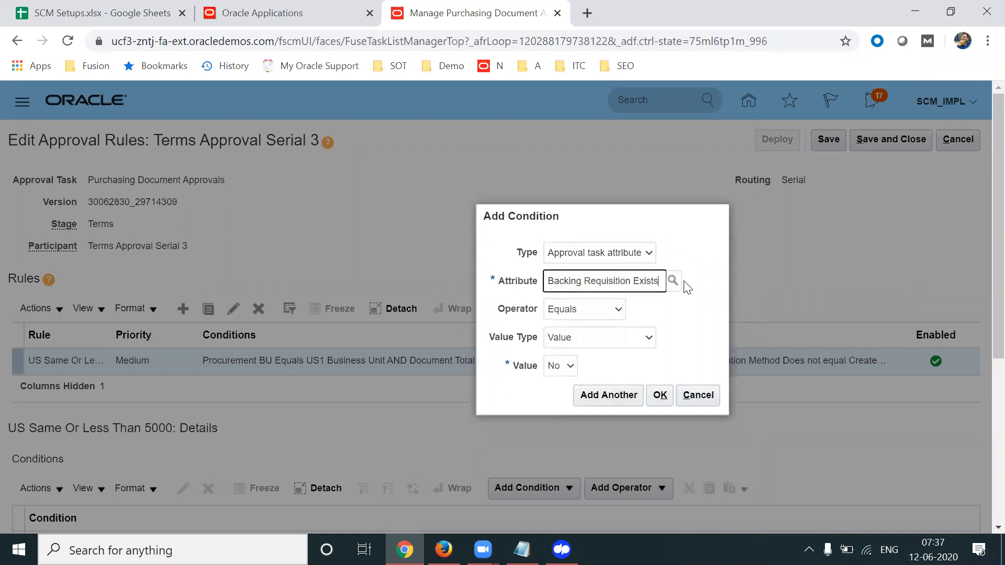
pyautogui.click(570, 366)
pyautogui.click(556, 395)
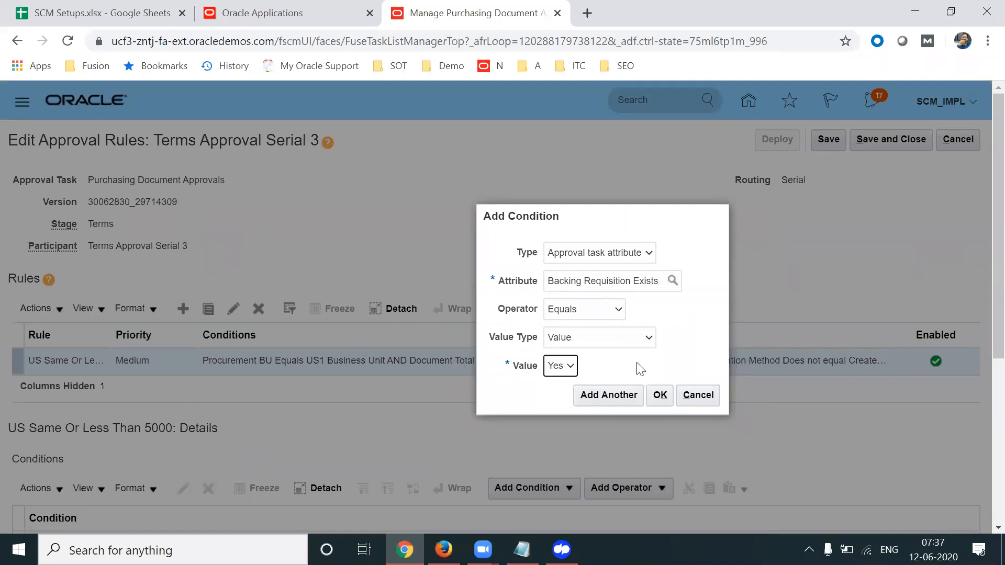
pyautogui.click(566, 366)
pyautogui.click(554, 383)
pyautogui.click(658, 397)
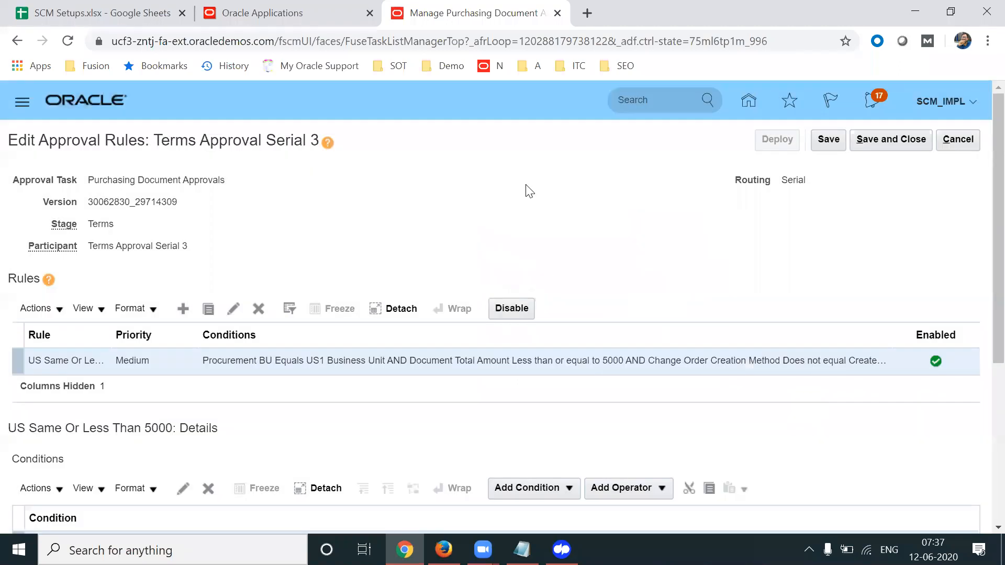
pyautogui.moveTo(998, 232); pyautogui.dragTo(998, 268)
pyautogui.scroll(2, 983, 273)
pyautogui.click(93, 16)
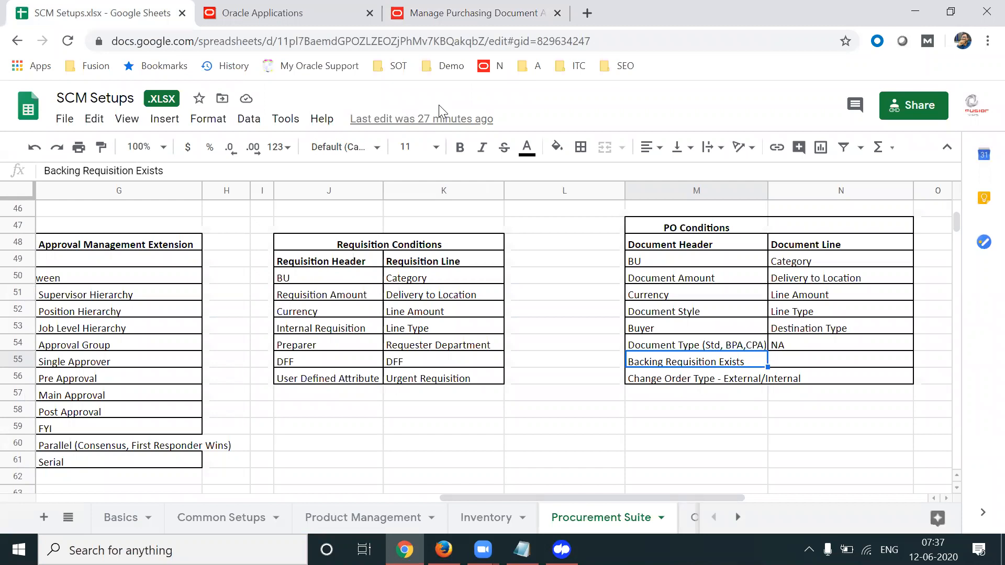
pyautogui.click(396, 14)
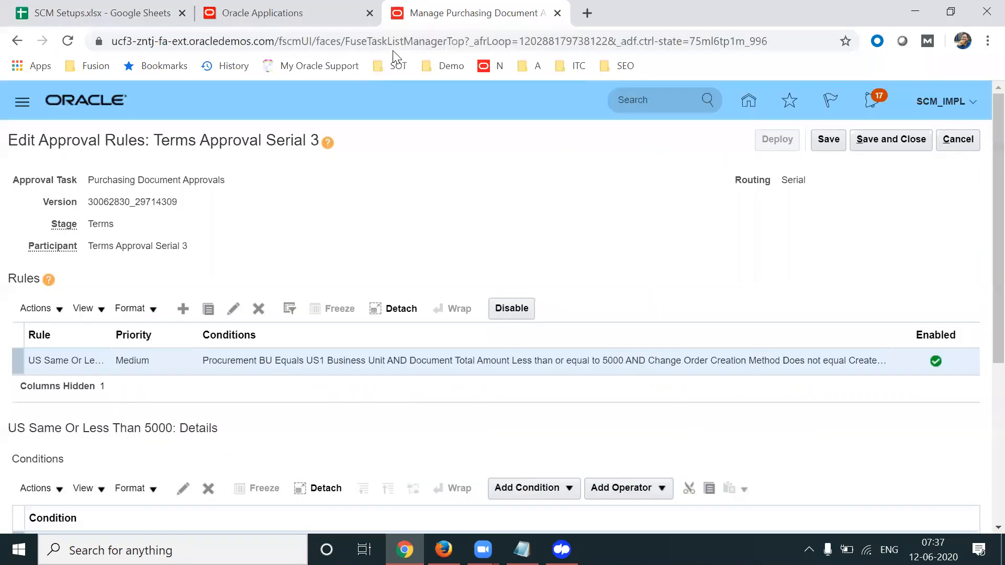
pyautogui.scroll(-4, 979, 277)
pyautogui.scroll(-2, 983, 362)
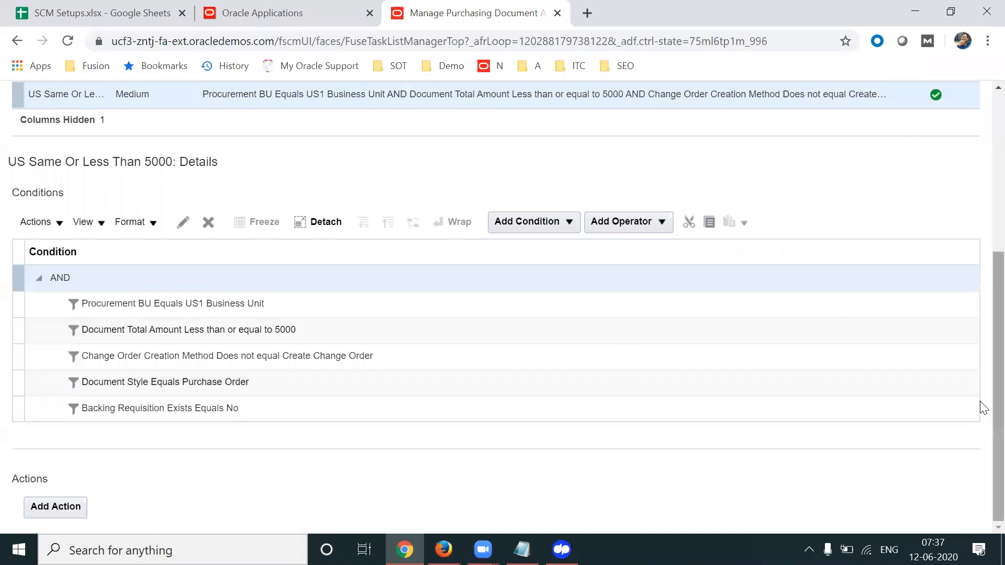
# Add an Approval required action routed through the Supervisory hierarchy
pyautogui.click(60, 506)
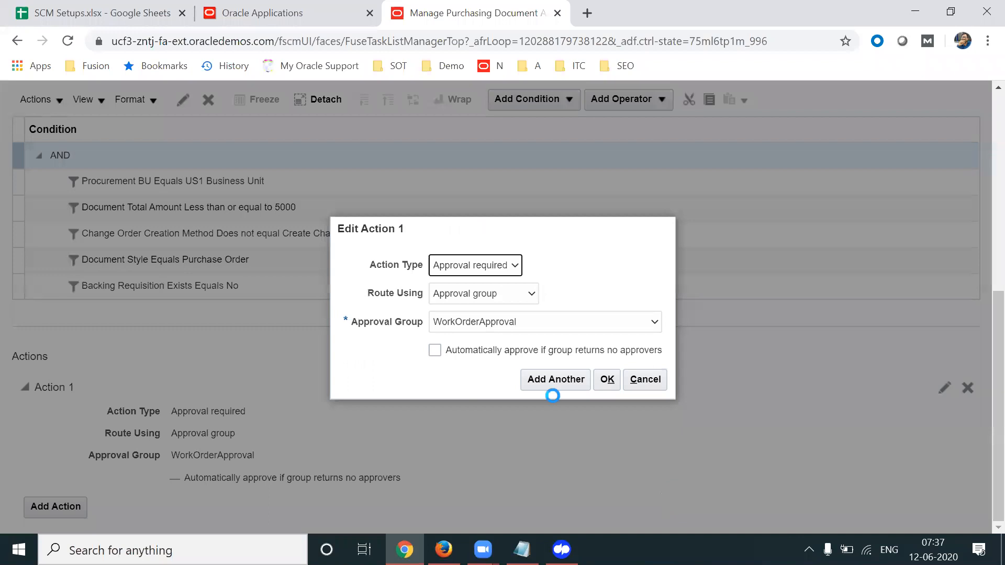
pyautogui.click(487, 265)
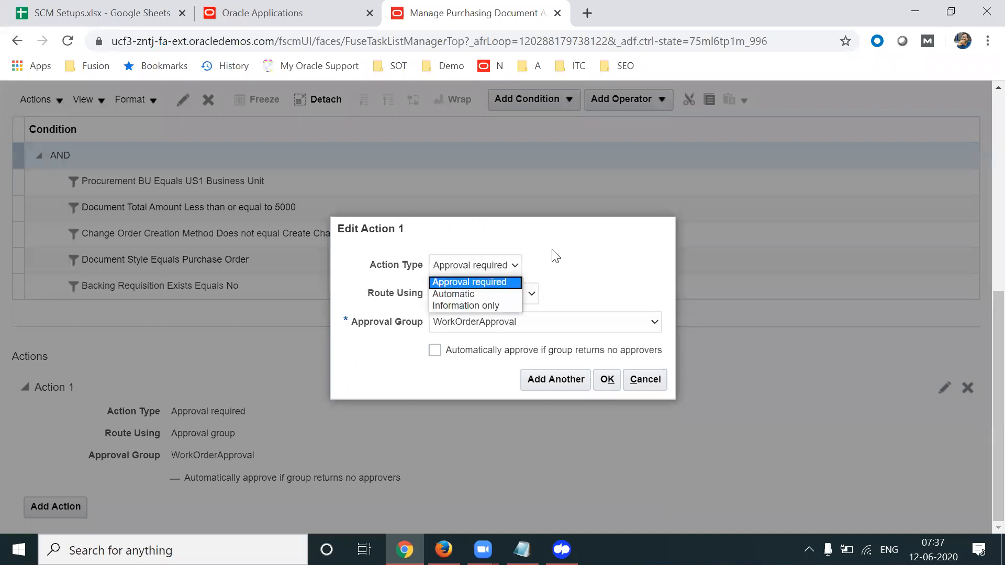
pyautogui.click(556, 289)
pyautogui.click(507, 302)
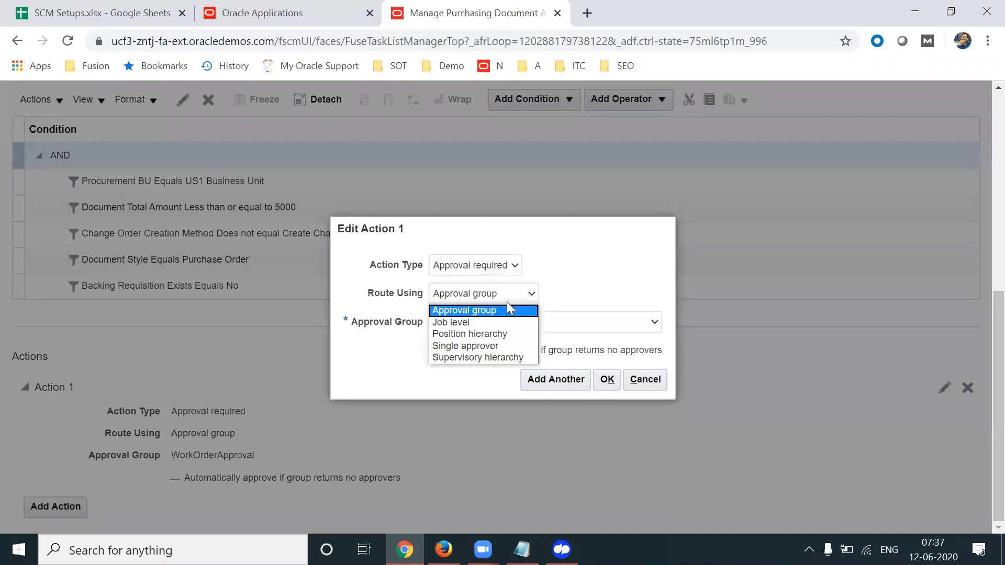
pyautogui.click(477, 357)
pyautogui.moveTo(595, 281); pyautogui.dragTo(633, 283)
pyautogui.click(634, 283)
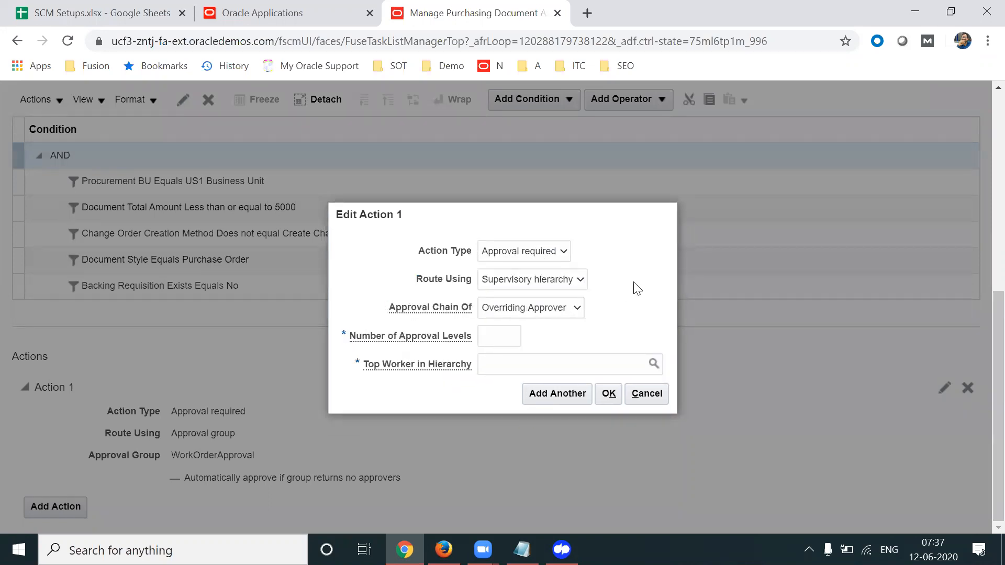
# Base the approval chain on the Buyer, starting with the Buyer, with 1 approval level
pyautogui.click(566, 299)
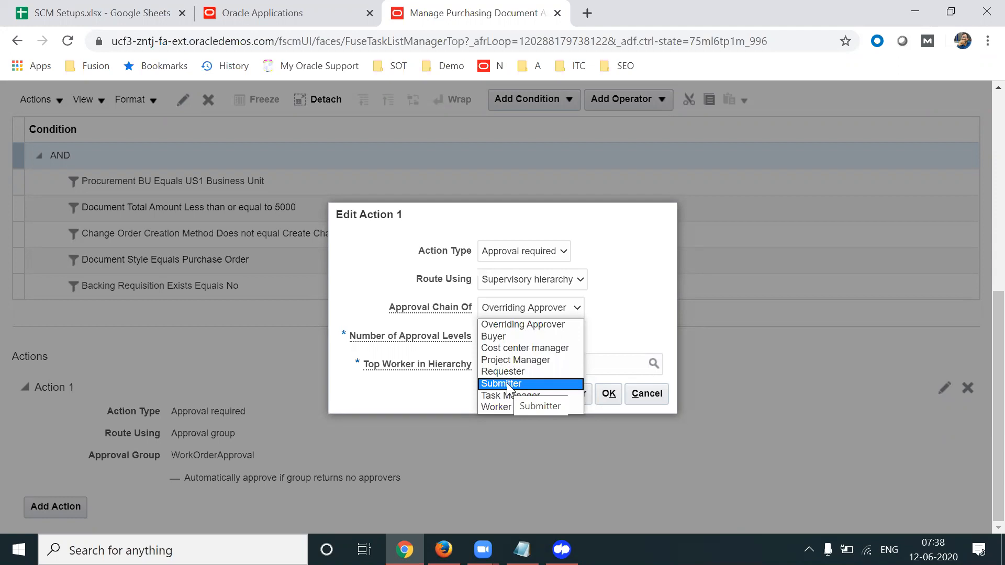
pyautogui.click(518, 338)
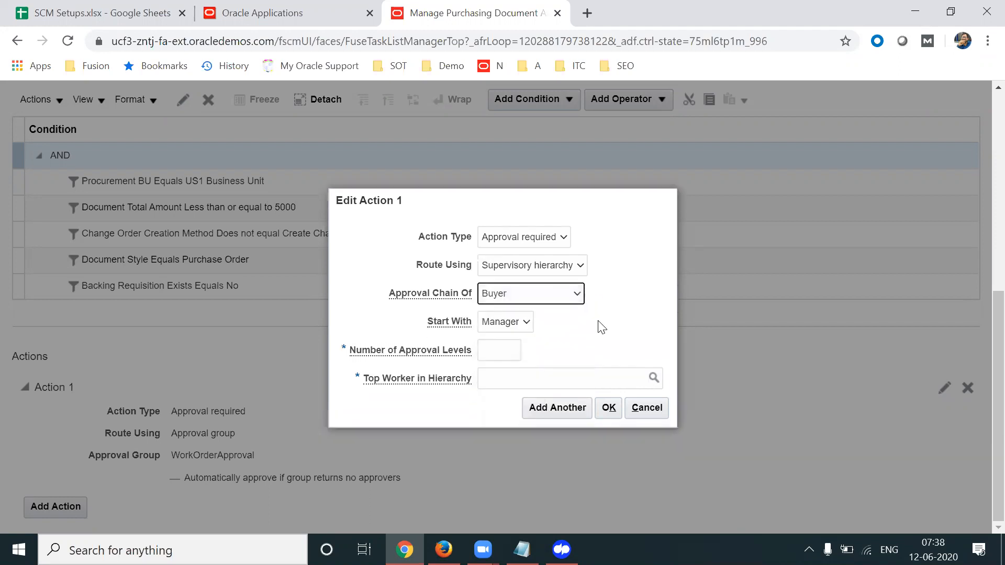
pyautogui.click(529, 323)
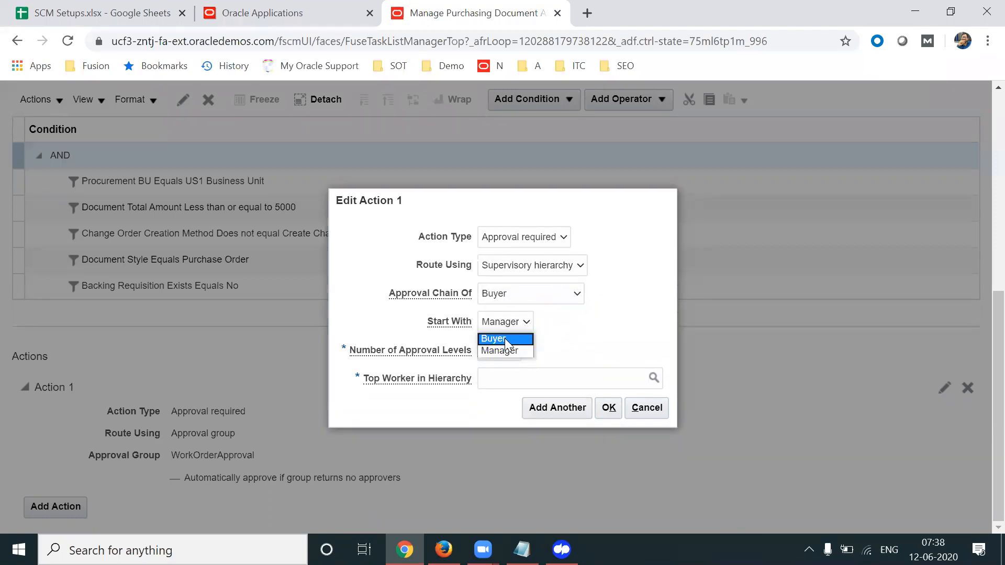
pyautogui.click(504, 338)
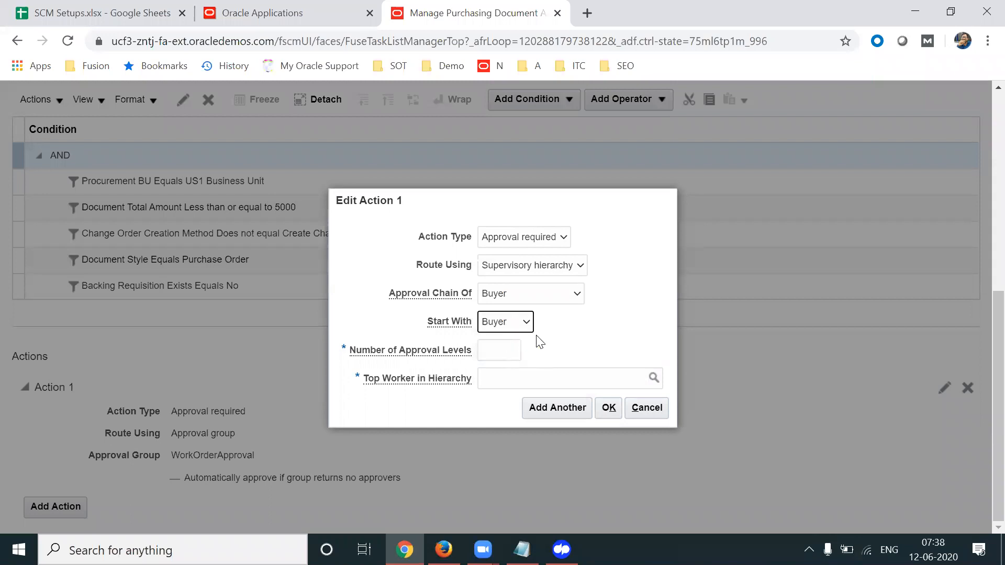
pyautogui.click(510, 345)
pyautogui.write('1')
pyautogui.press('Tab')
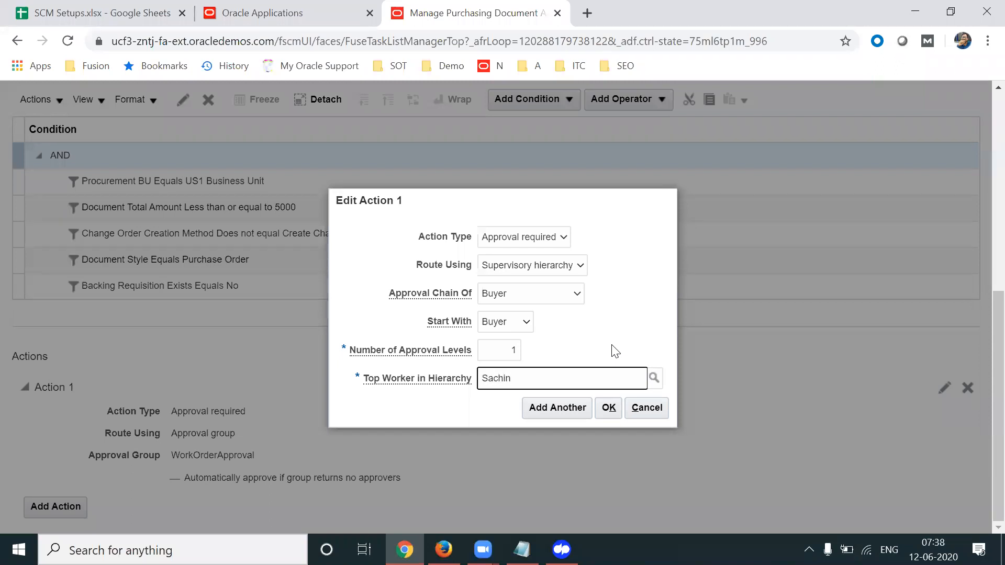
# Pick the matching worker as the top of the hierarchy and confirm the action
pyautogui.write('Sachin')
pyautogui.press('BackSpace')
pyautogui.press('BackSpace')
pyautogui.press('BackSpace')
pyautogui.press('BackSpace')
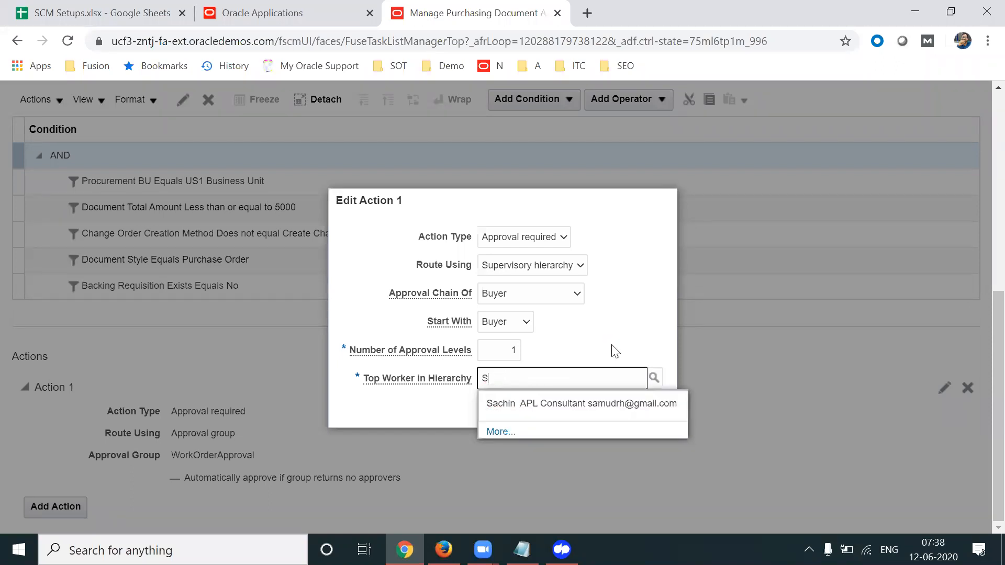
pyautogui.write('hipla')
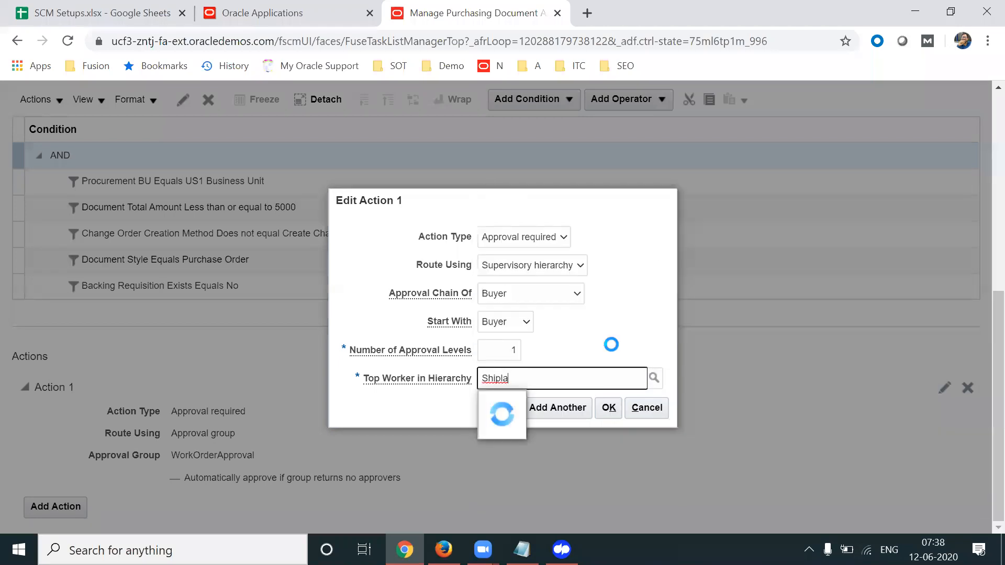
pyautogui.press('BackSpace')
pyautogui.press('BackSpace')
pyautogui.press('BackSpace')
pyautogui.write('lpa')
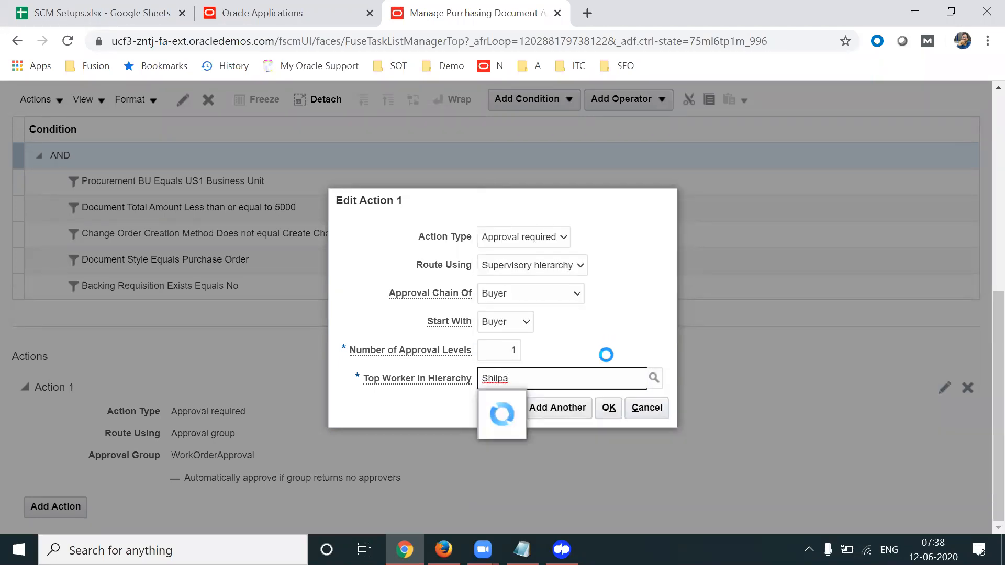
pyautogui.click(563, 399)
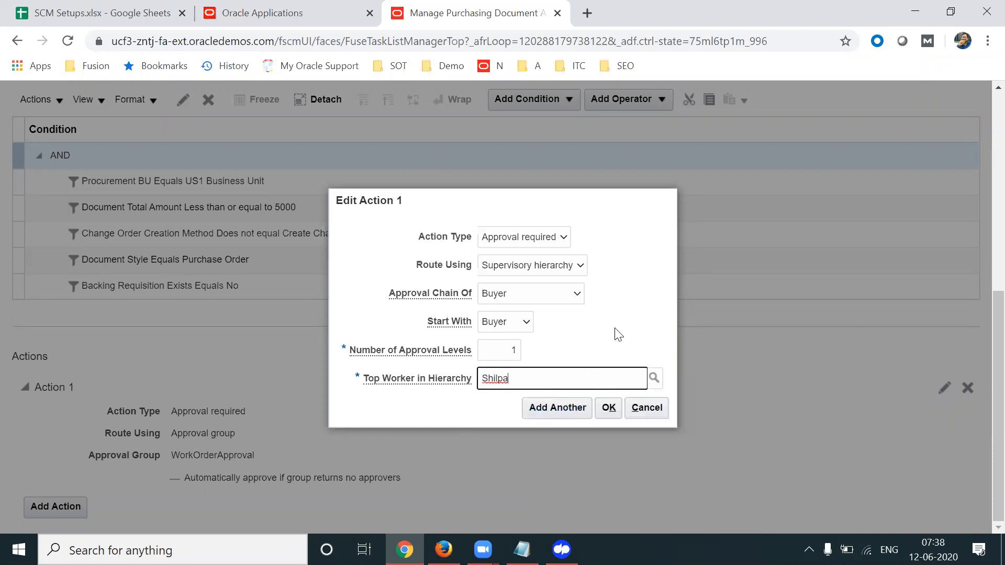
pyautogui.doubleClick(536, 376)
pyautogui.moveTo(421, 294); pyautogui.dragTo(509, 347)
pyautogui.doubleClick(509, 349)
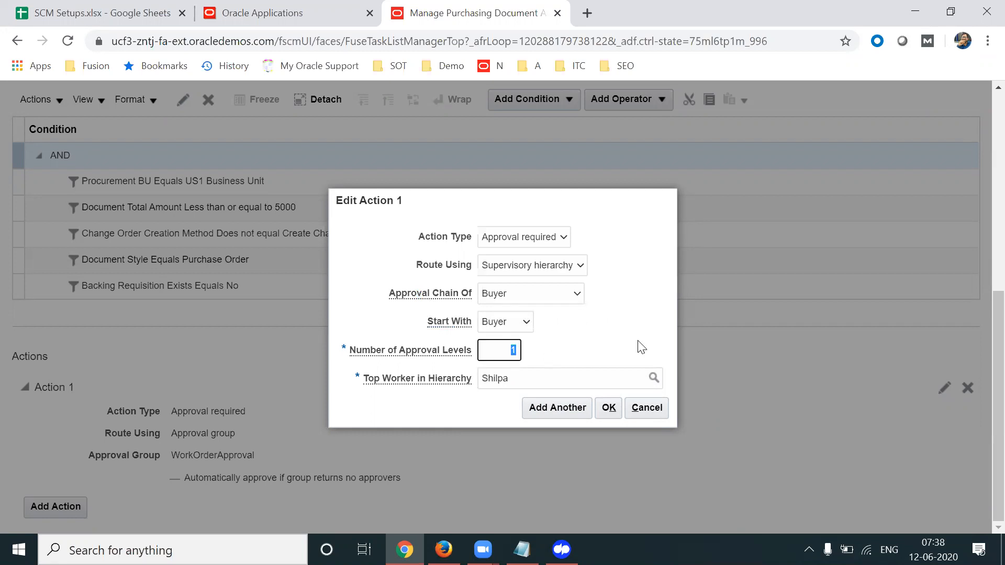
pyautogui.doubleClick(510, 351)
pyautogui.doubleClick(546, 381)
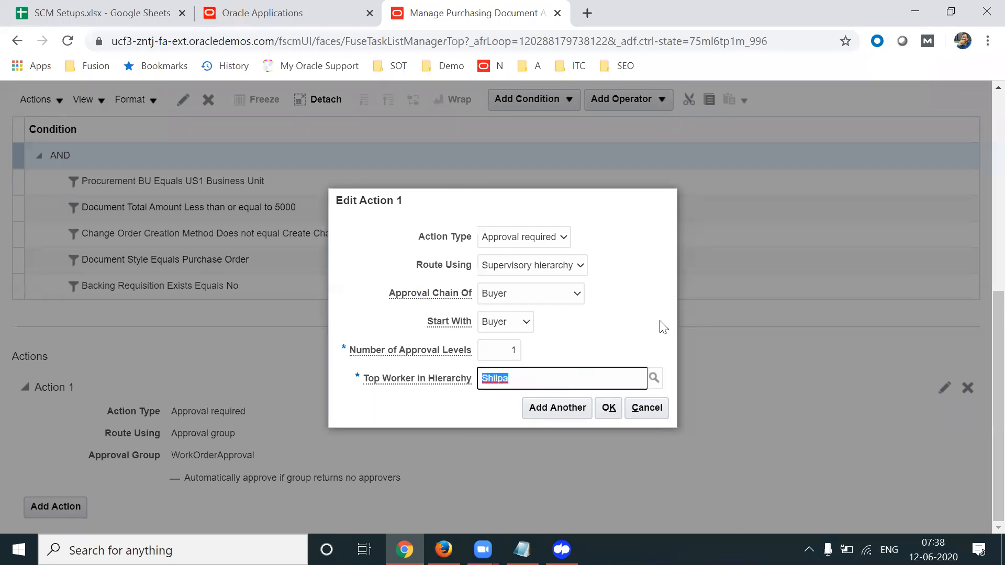
pyautogui.click(608, 410)
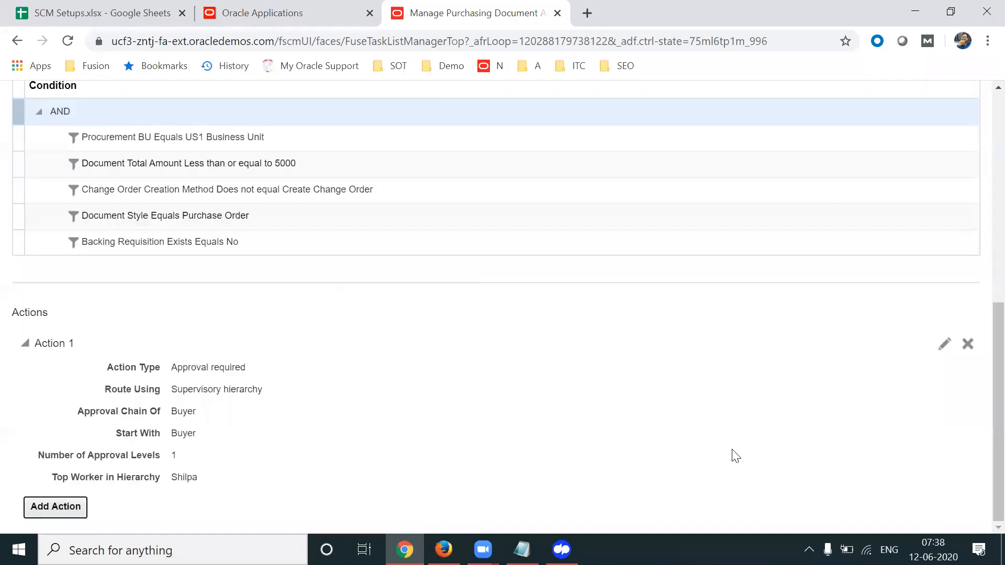
pyautogui.moveTo(994, 423); pyautogui.dragTo(984, 178)
# Save and close the rule editor, returning to the purchasing document approvals list
pyautogui.click(825, 138)
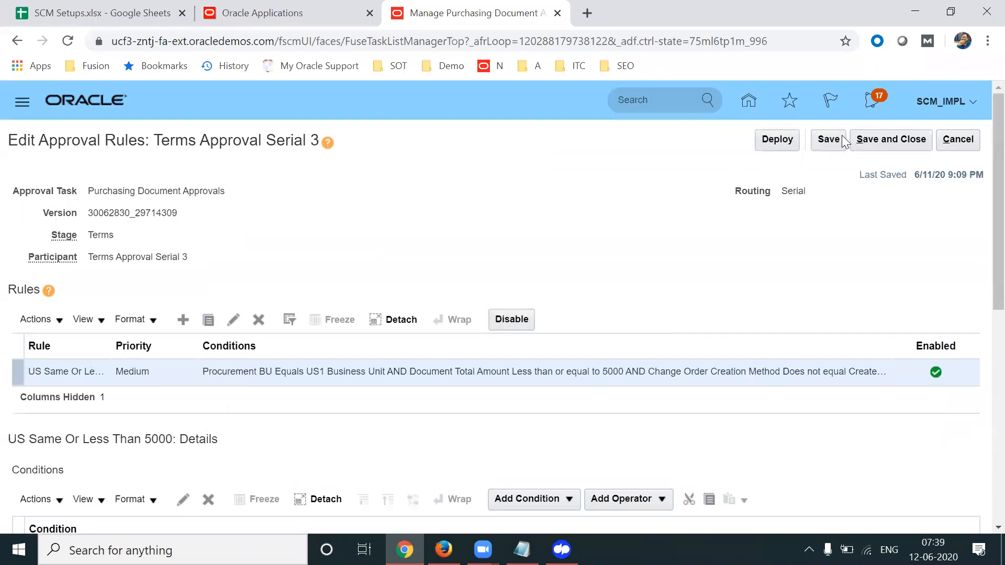
pyautogui.click(890, 139)
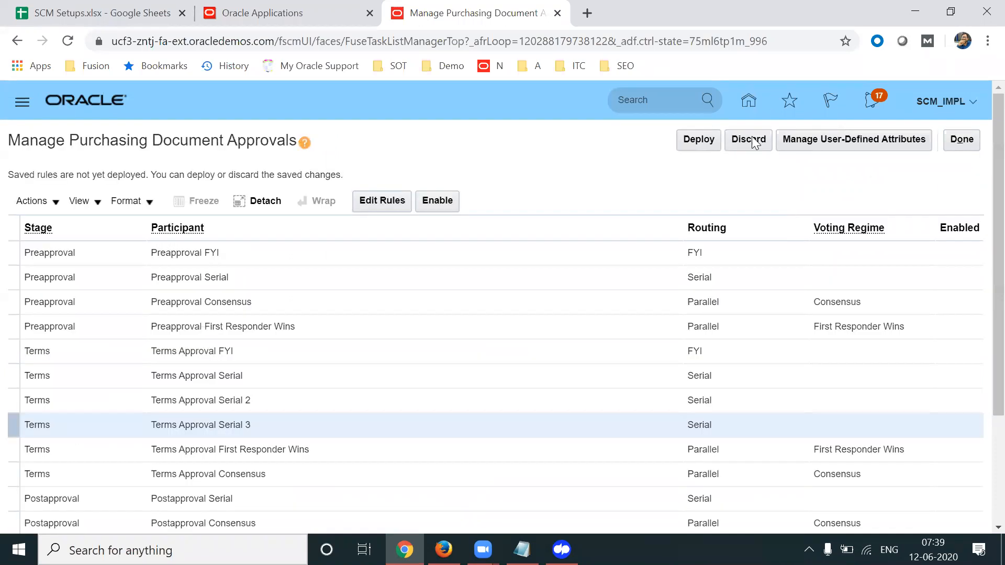
pyautogui.click(832, 140)
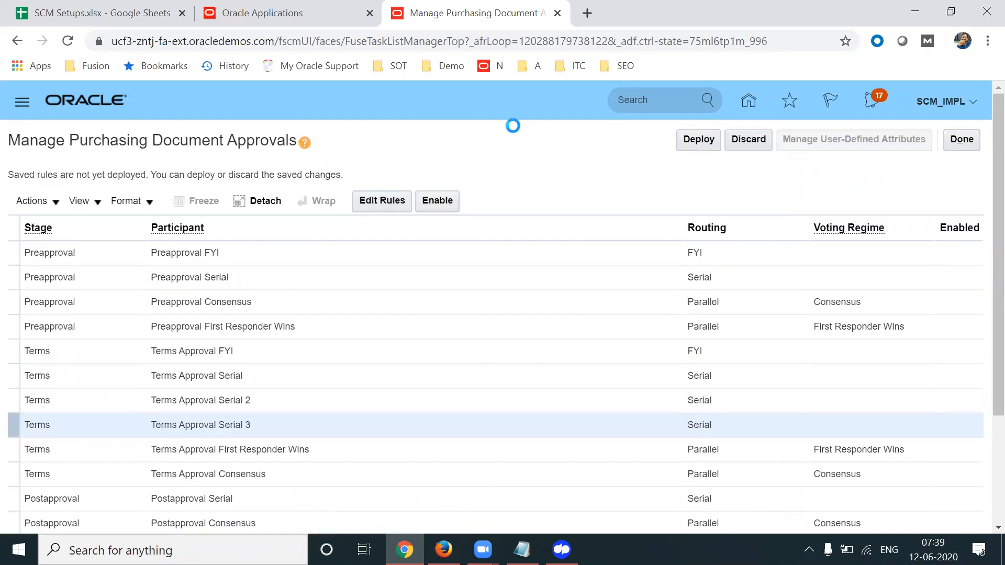
pyautogui.click(964, 146)
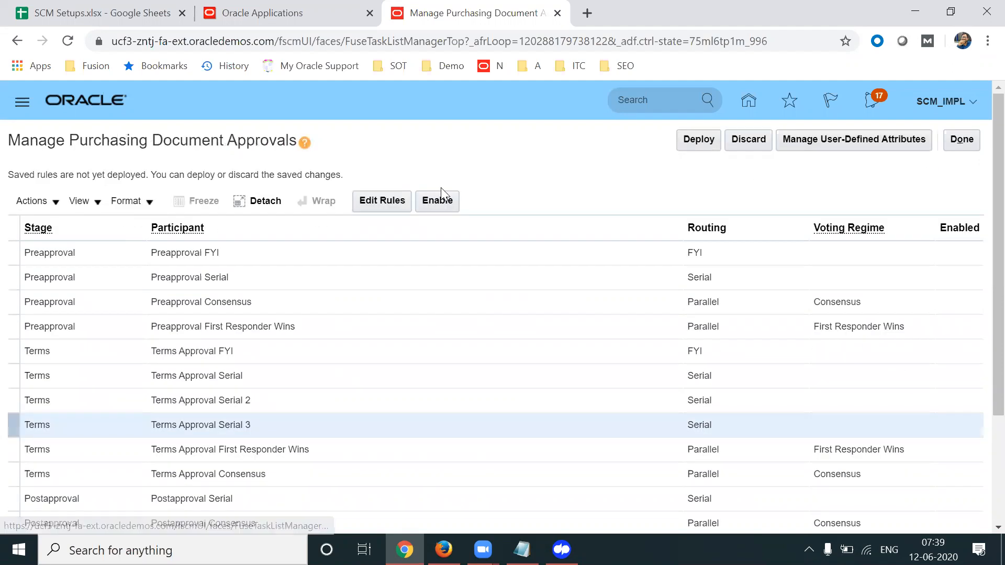
# Reopen the Terms Approval Serial 3 rules, review the Document Total Amount condition, and save and close
pyautogui.click(397, 199)
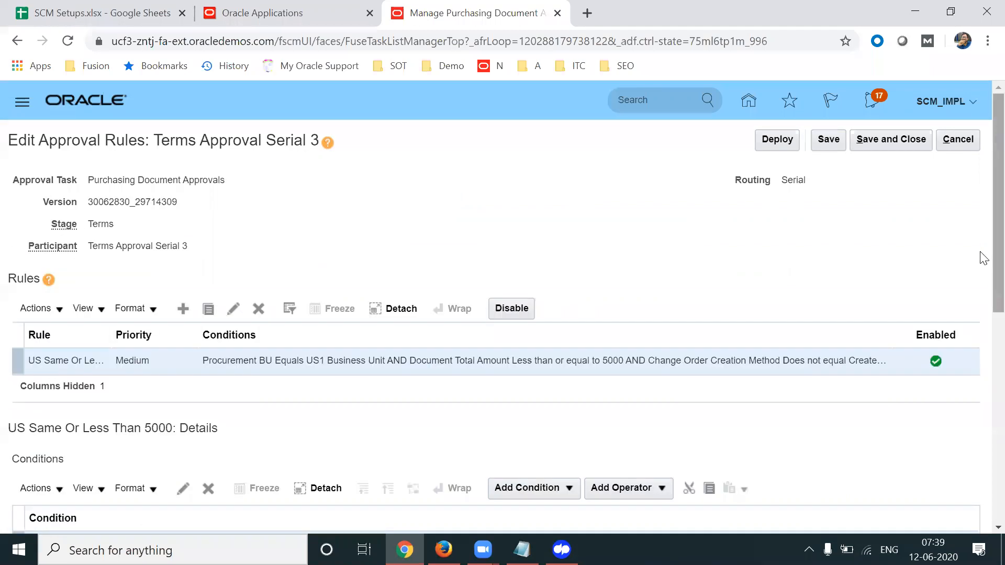
pyautogui.scroll(-4, 980, 391)
pyautogui.scroll(-2, 980, 391)
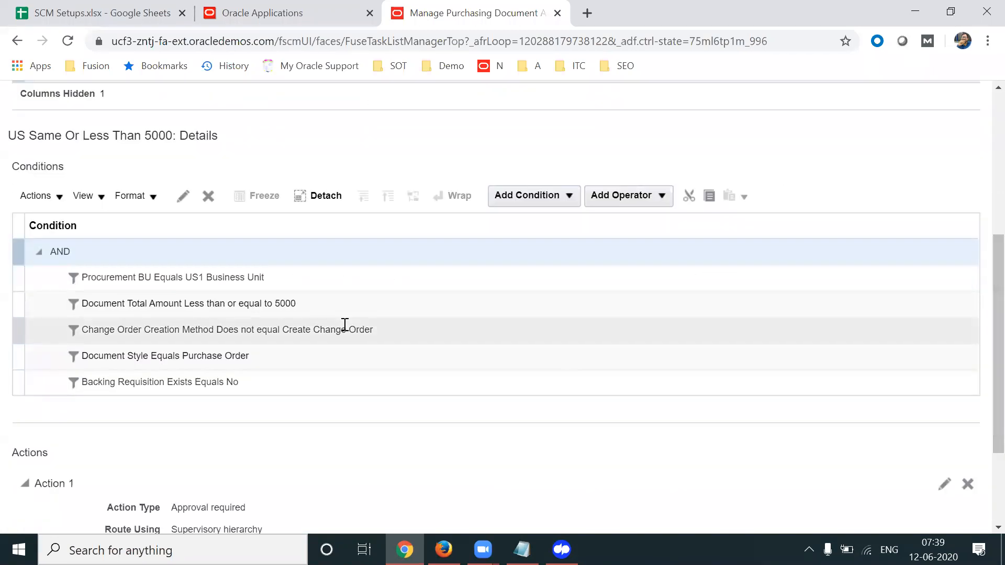
pyautogui.click(277, 306)
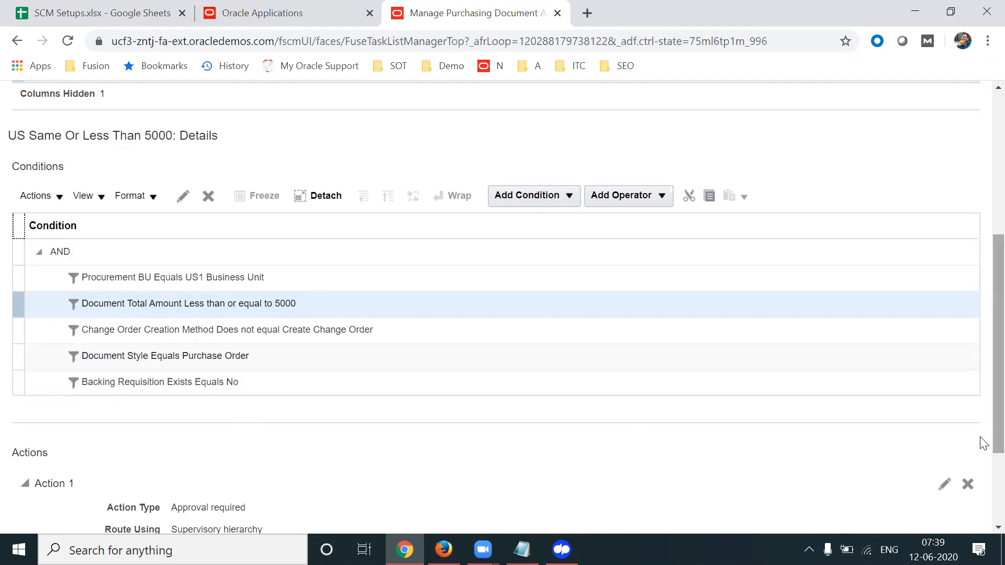
pyautogui.scroll(6, 981, 409)
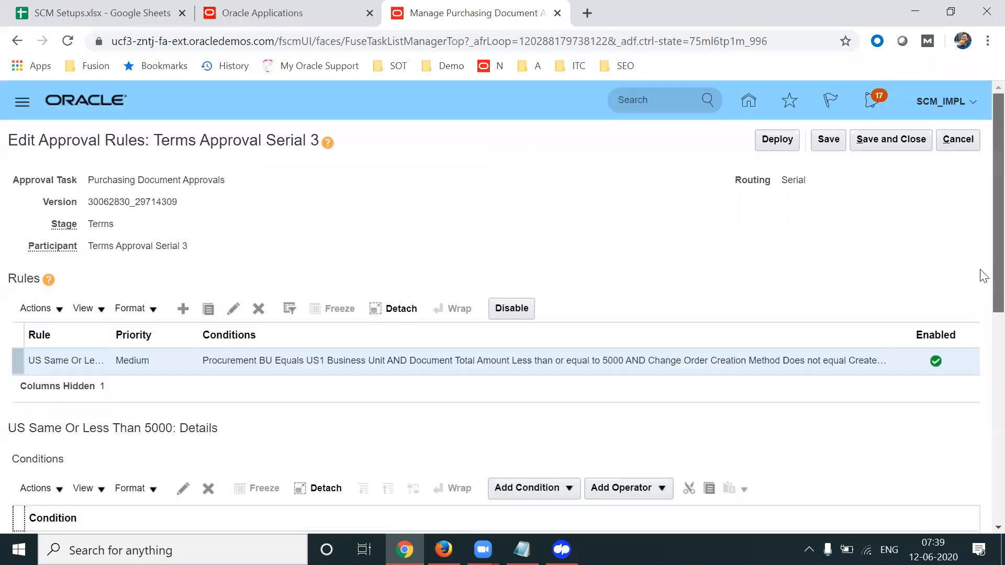
pyautogui.click(888, 142)
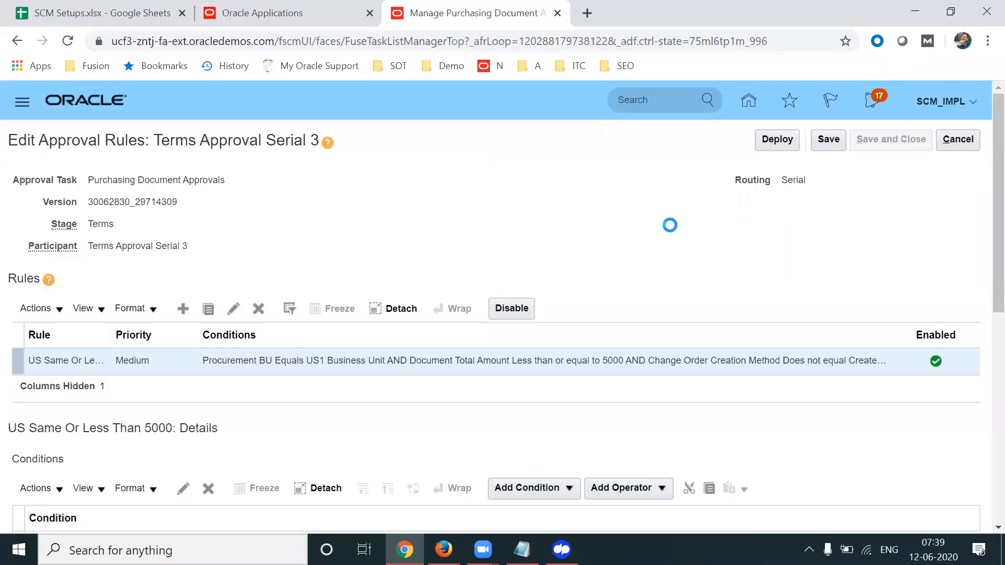
pyautogui.click(832, 139)
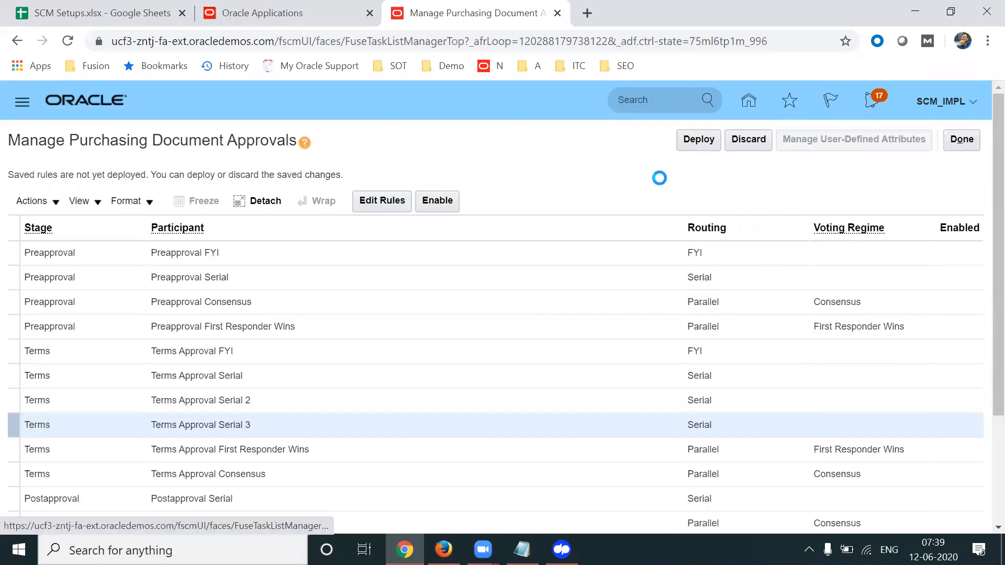
# Start a new user-defined attribute named Dollar that converts Document Total Amount
pyautogui.click(179, 182)
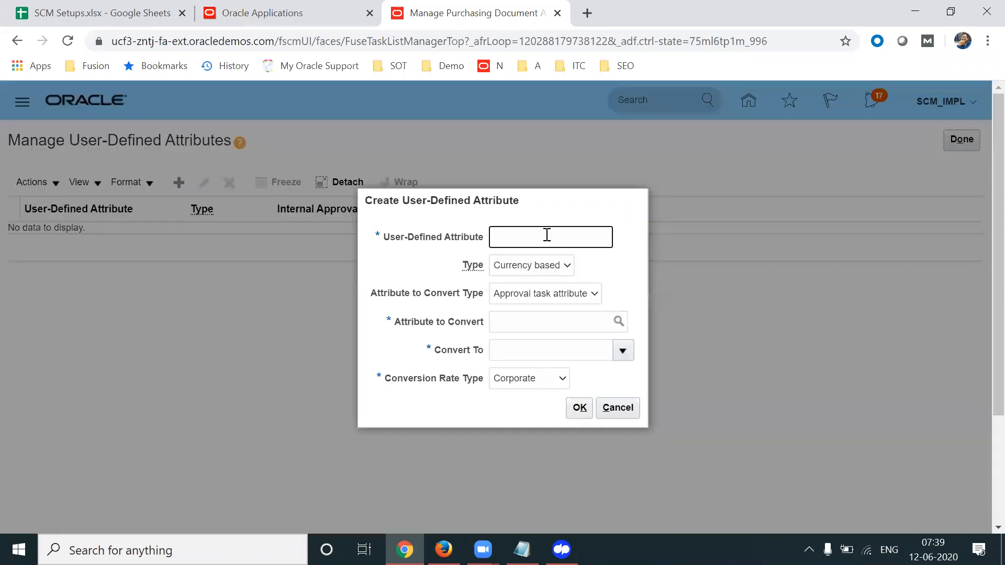
pyautogui.write('Dollar')
pyautogui.press('Tab')
pyautogui.hotkey('shift', 'Tab')
pyautogui.press('Tab')
pyautogui.press('Tab')
pyautogui.press('Tab')
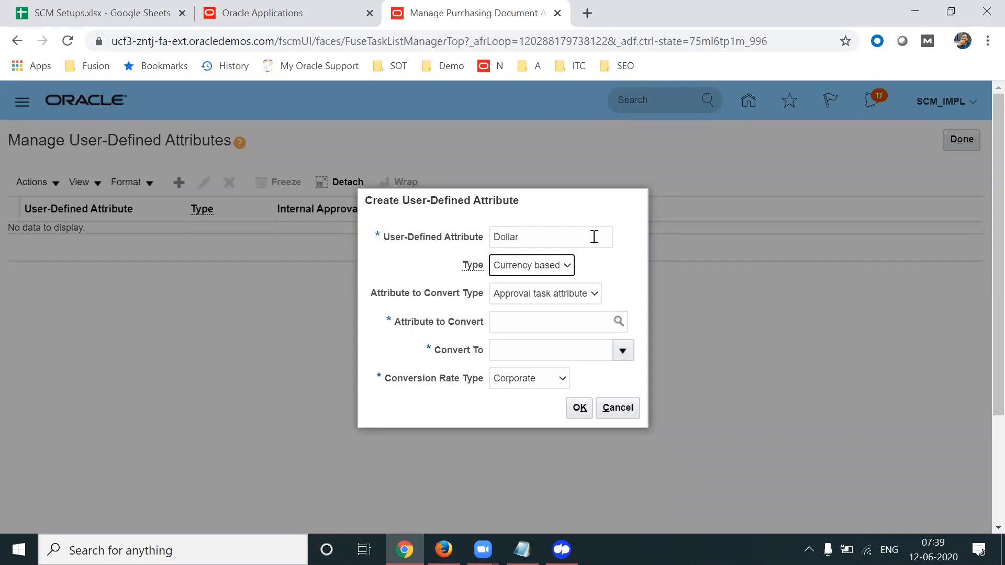
pyautogui.write('Document Toa')
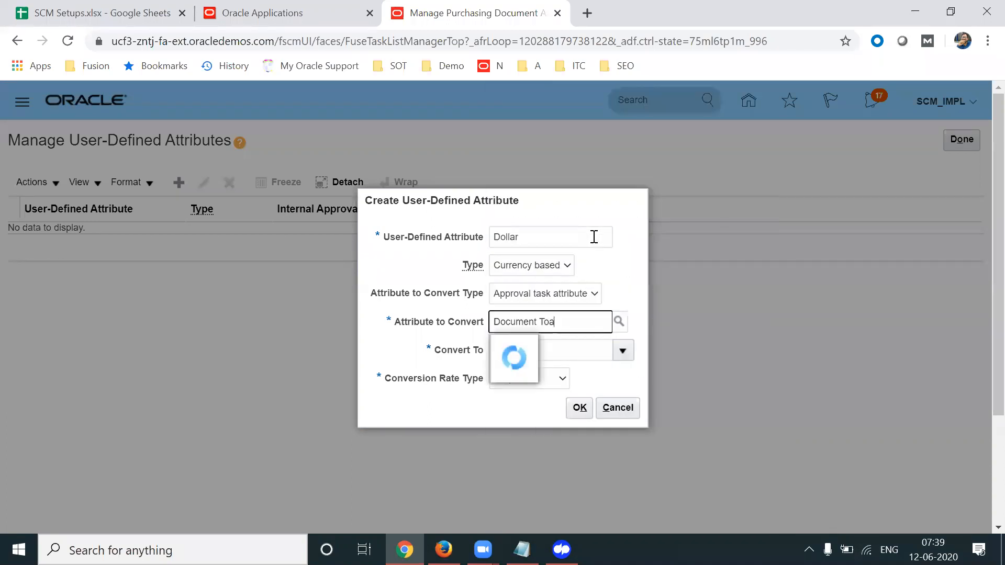
pyautogui.press('BackSpace')
pyautogui.write('tal')
pyautogui.click(495, 346)
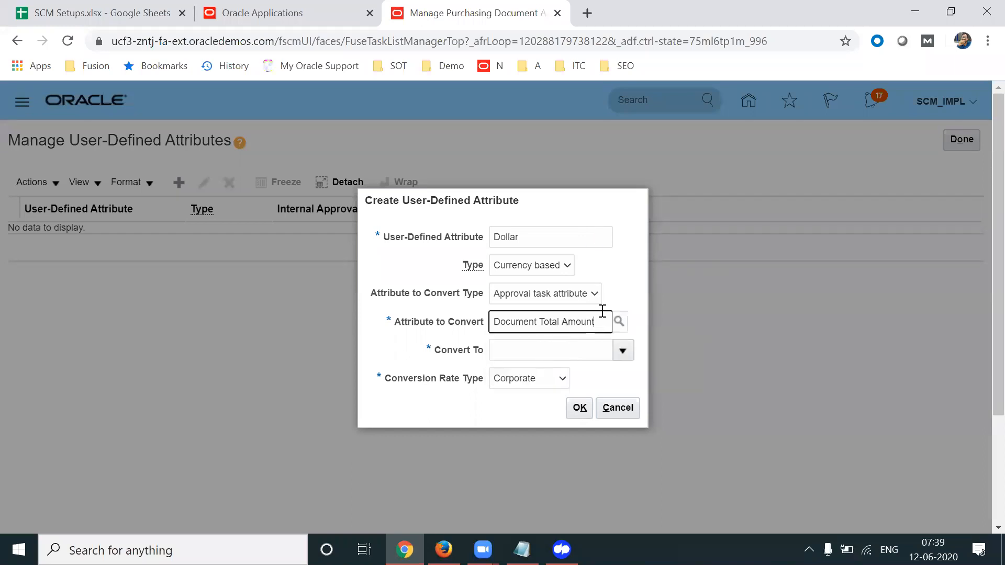
# Set the target currency to US Dollar and create the Dollar attribute
pyautogui.click(623, 350)
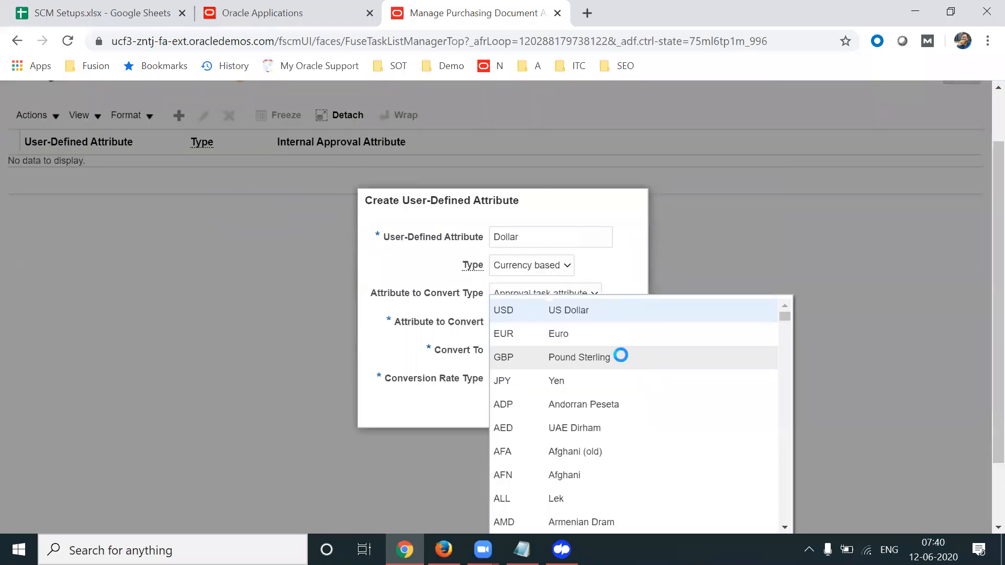
pyautogui.click(566, 309)
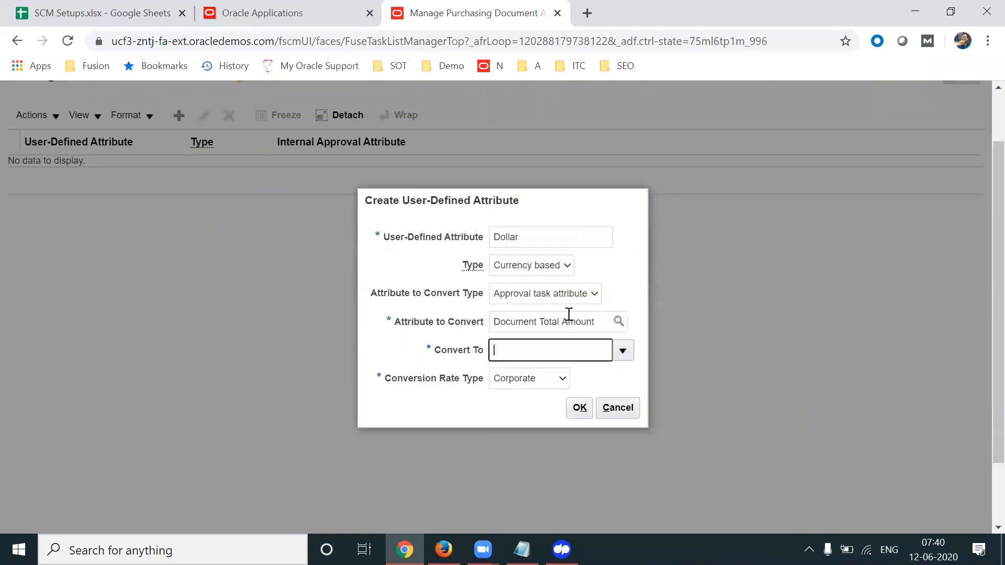
pyautogui.doubleClick(539, 355)
pyautogui.moveTo(437, 379); pyautogui.dragTo(522, 387)
pyautogui.click(579, 407)
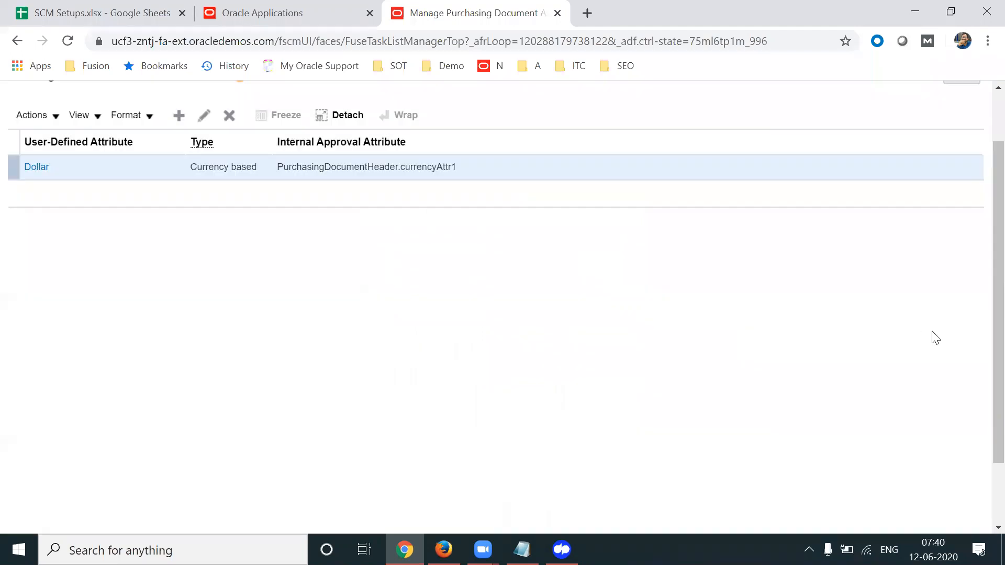
pyautogui.scroll(1, 983, 234)
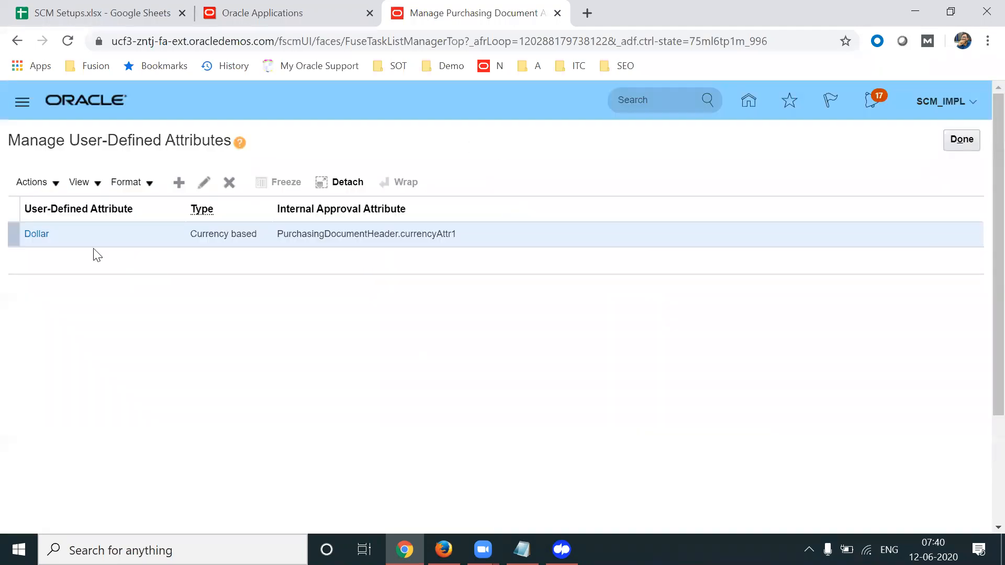
# Change the amount condition to user-defined attribute Dollar less than or equal to 5000
pyautogui.click(963, 142)
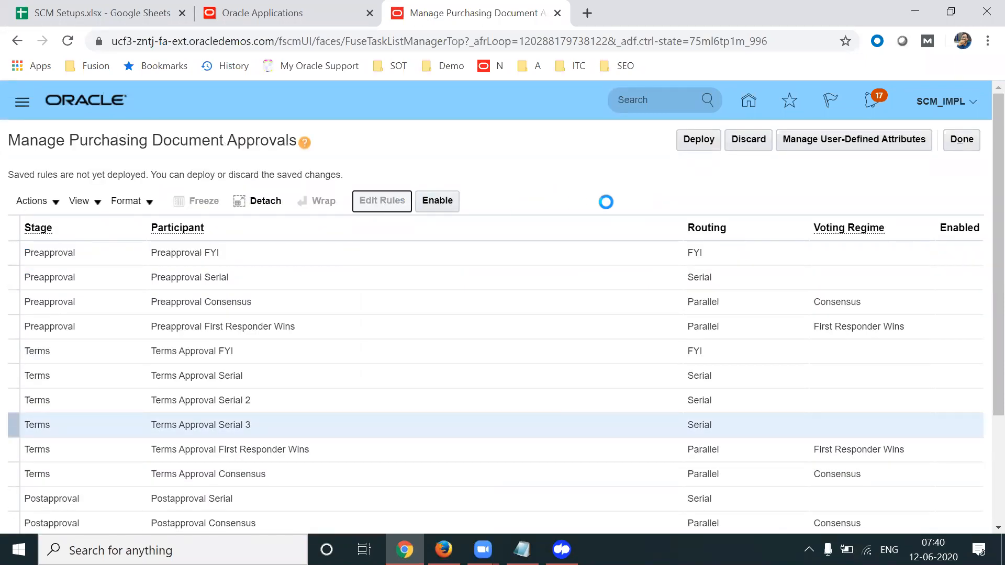
pyautogui.scroll(-5, 979, 321)
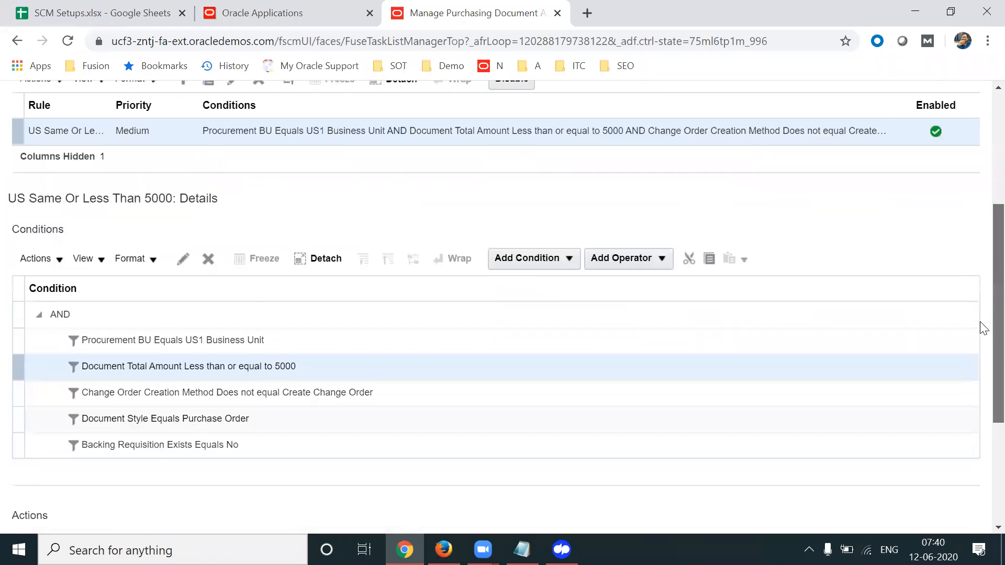
pyautogui.click(183, 243)
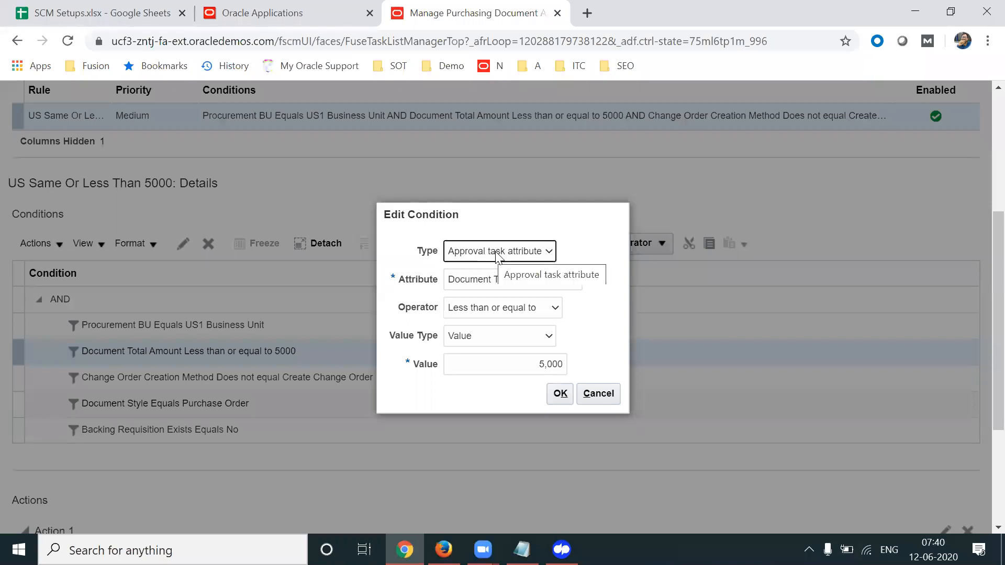
pyautogui.click(534, 255)
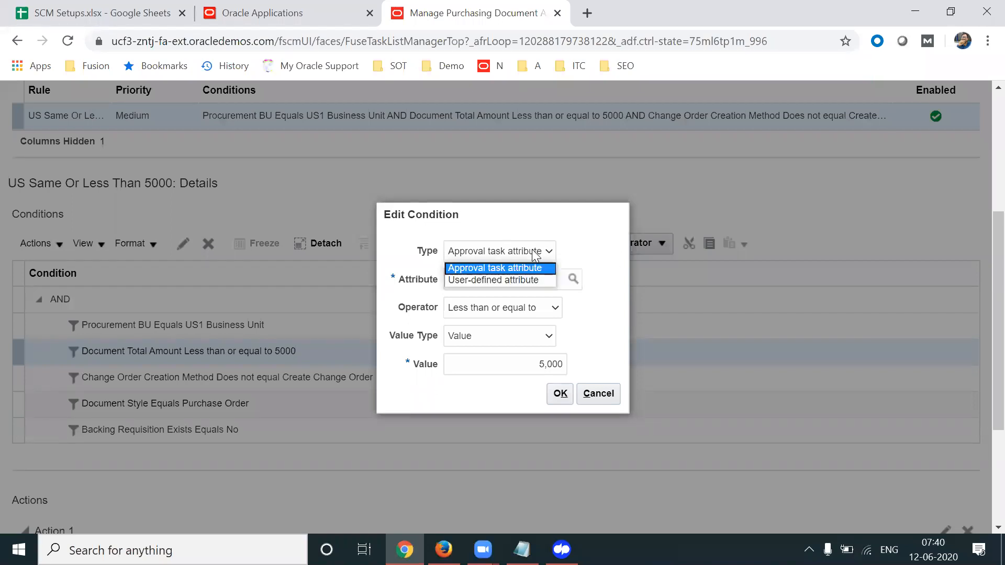
pyautogui.click(518, 280)
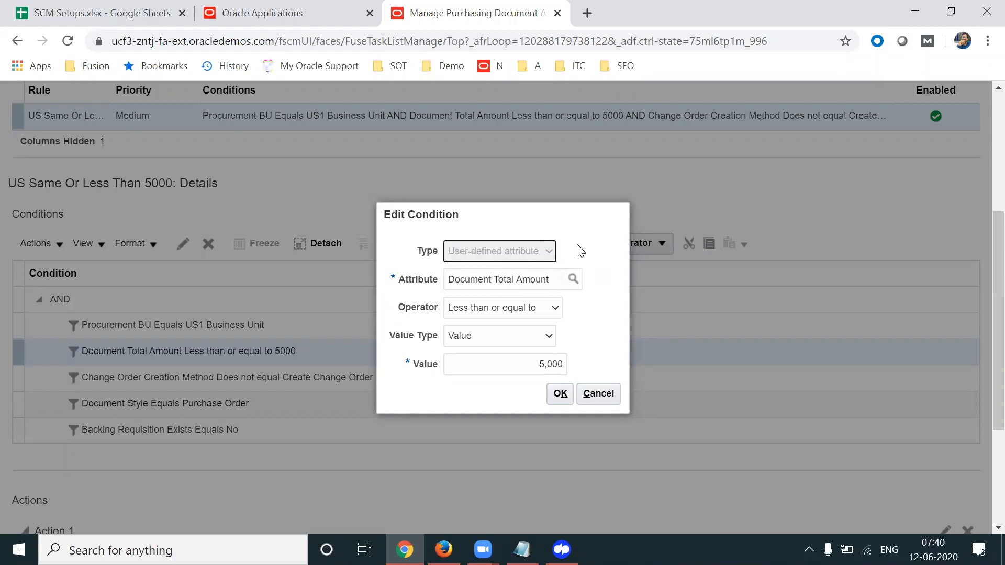
pyautogui.moveTo(403, 293); pyautogui.dragTo(428, 294)
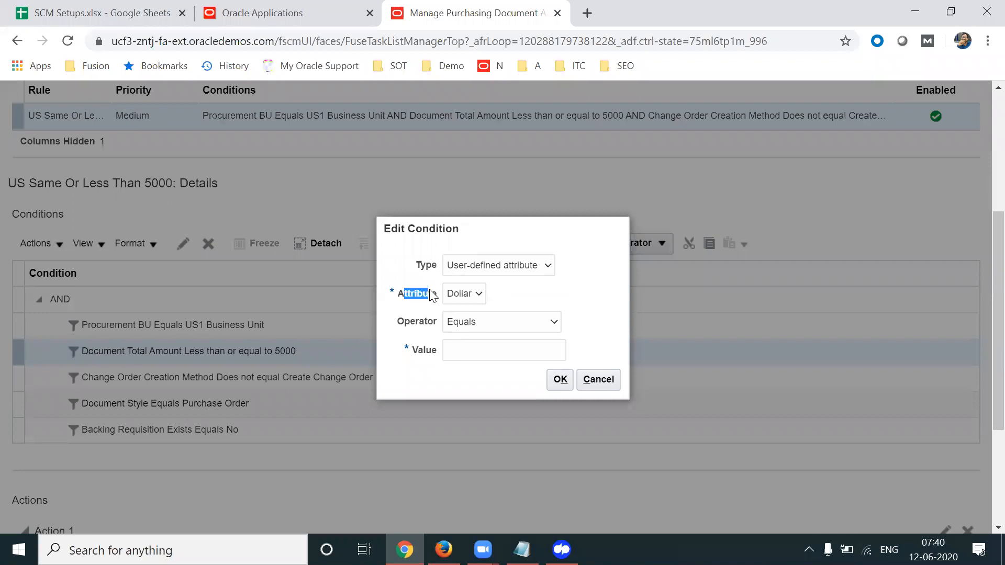
pyautogui.click(544, 329)
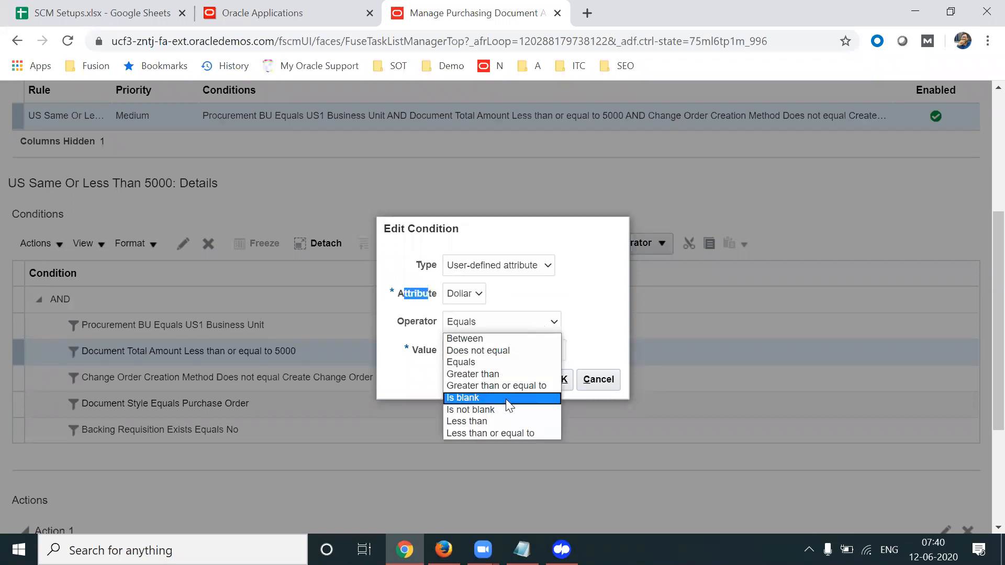
pyautogui.click(487, 432)
pyautogui.click(541, 353)
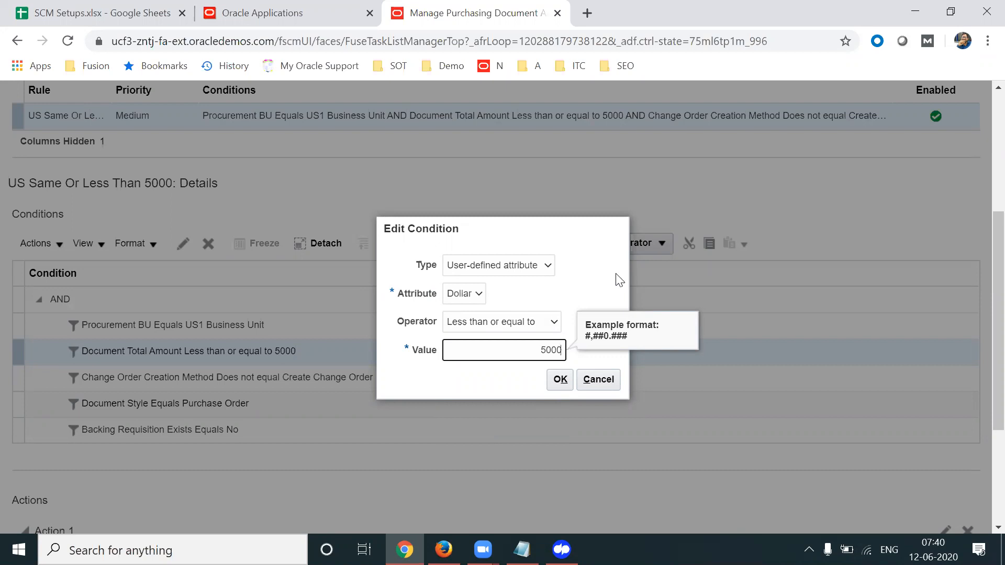
pyautogui.doubleClick(564, 353)
pyautogui.click(565, 377)
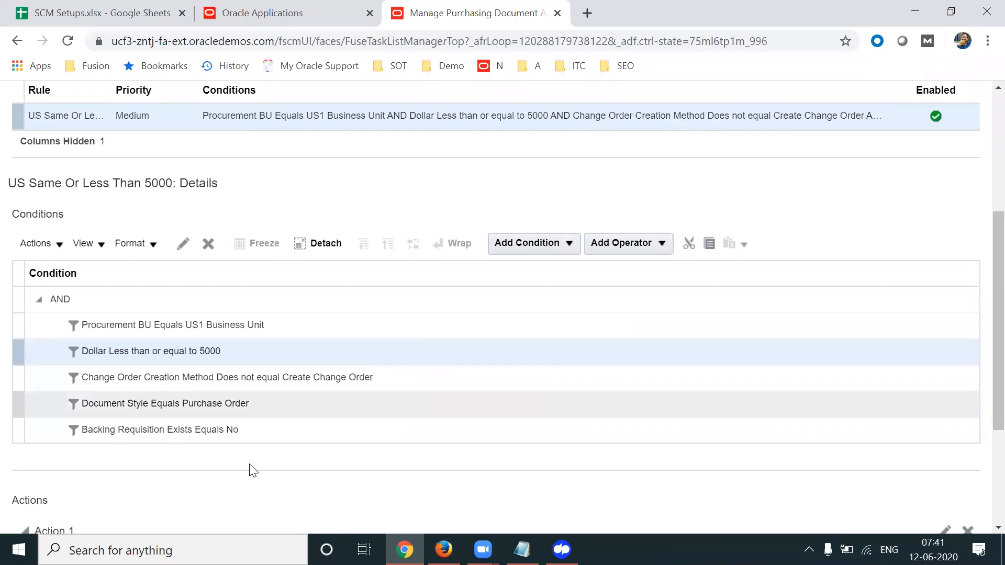
# Save the updated rule and cancel an accidentally started new rule
pyautogui.scroll(-3, 980, 413)
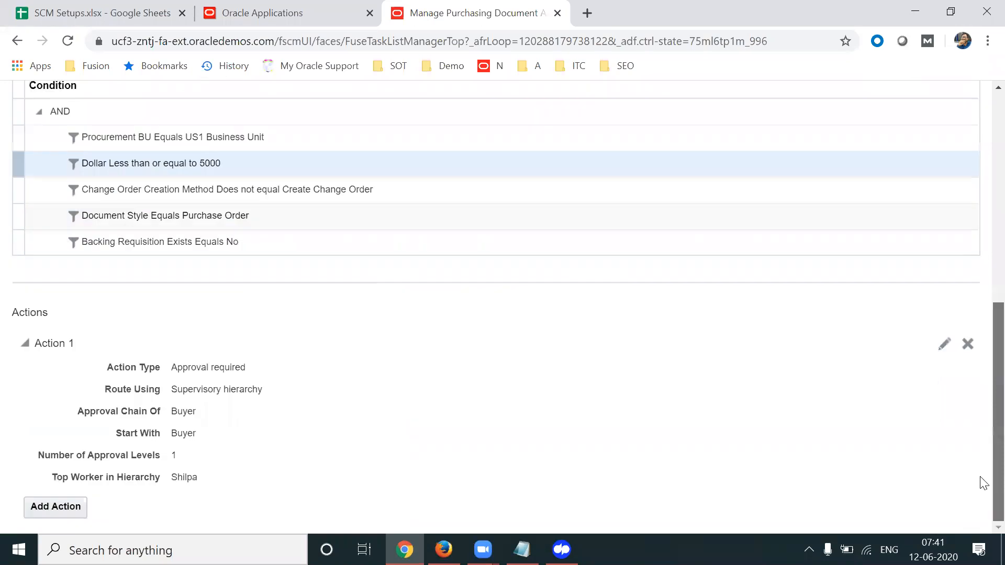
pyautogui.scroll(8, 980, 477)
pyautogui.click(823, 141)
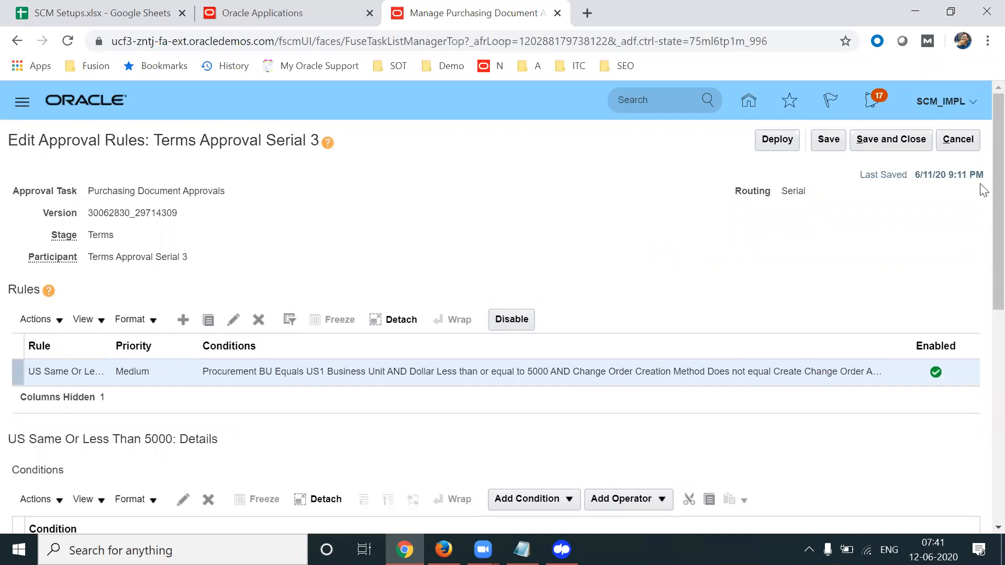
pyautogui.scroll(-3, 982, 189)
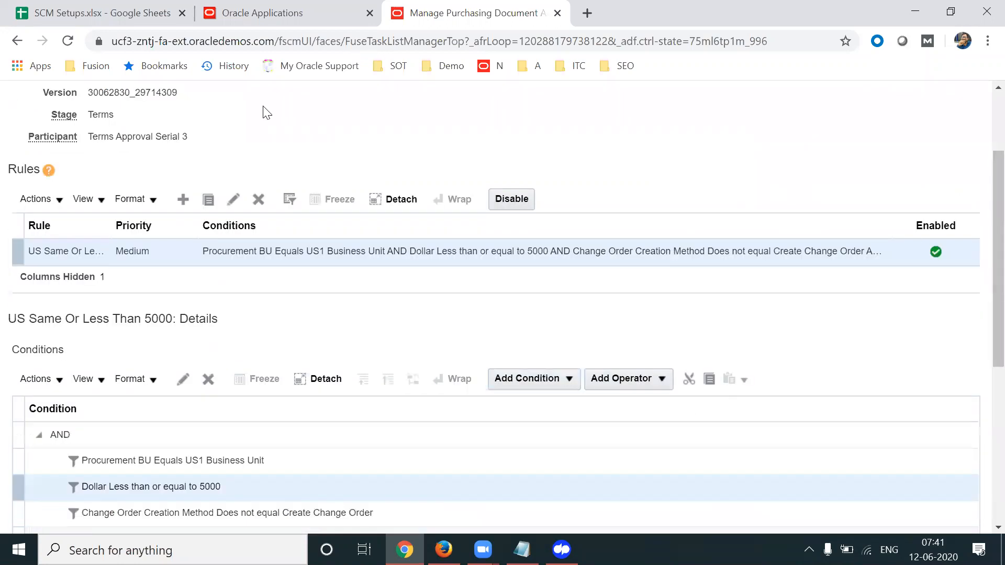
pyautogui.click(184, 198)
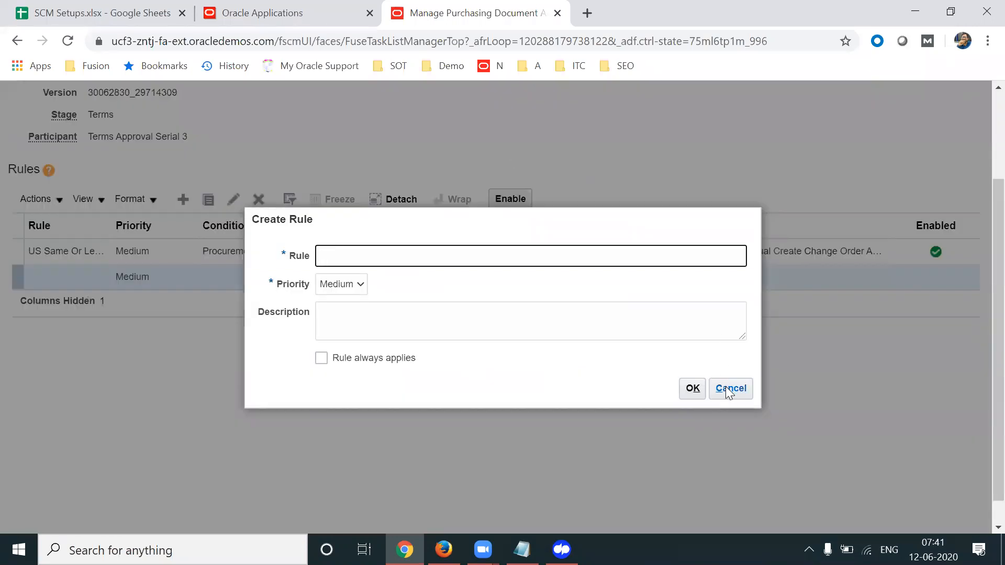
pyautogui.click(725, 386)
# Duplicate the 5000-or-less rule as 'US More than 5000', moving the description into the name
pyautogui.click(110, 252)
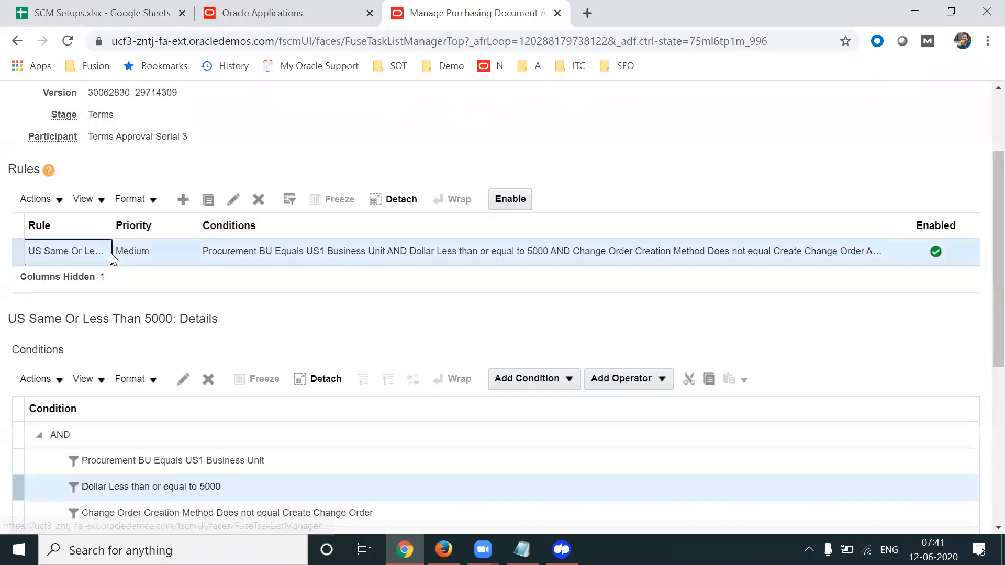
pyautogui.click(61, 198)
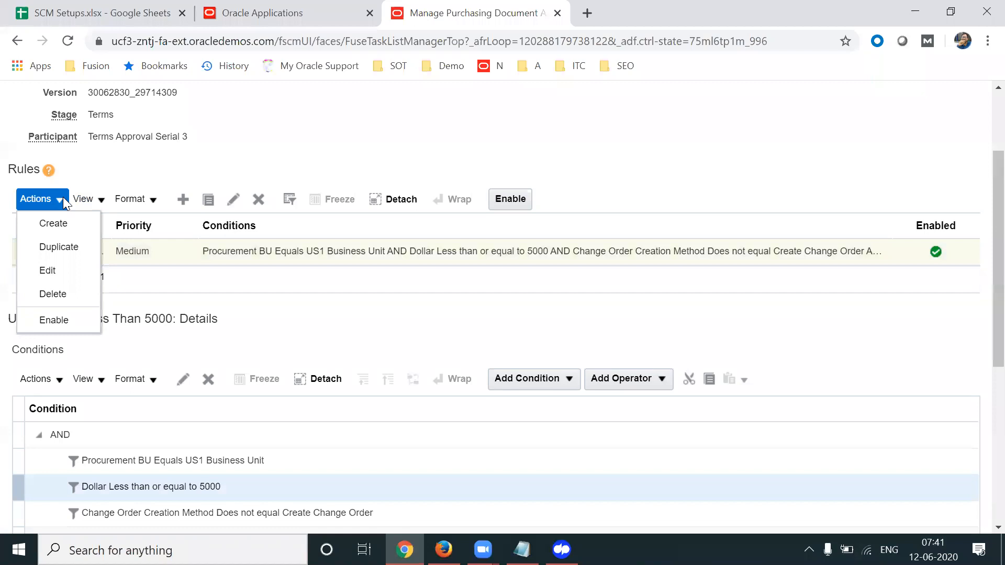
pyautogui.click(63, 248)
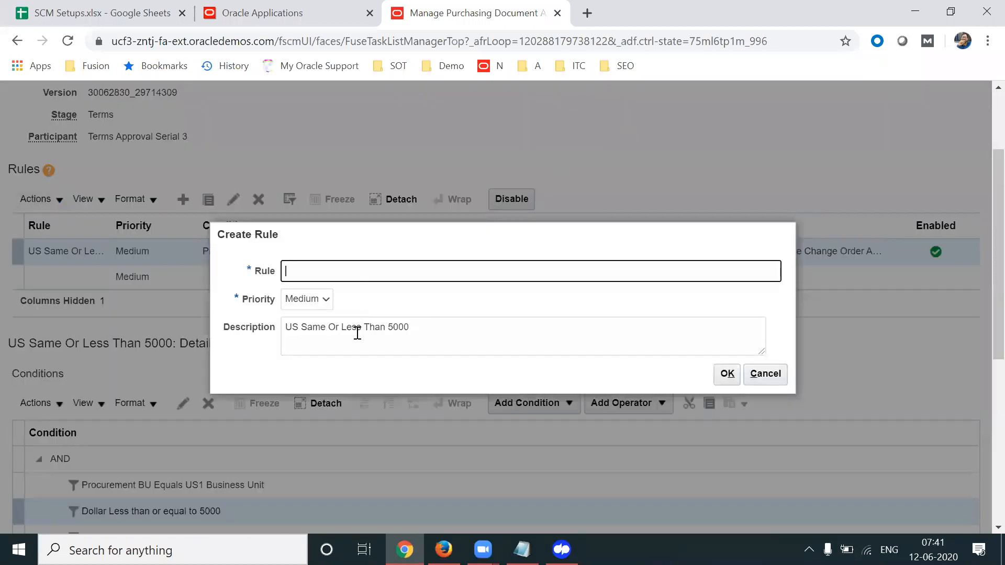
pyautogui.moveTo(427, 325); pyautogui.dragTo(270, 334)
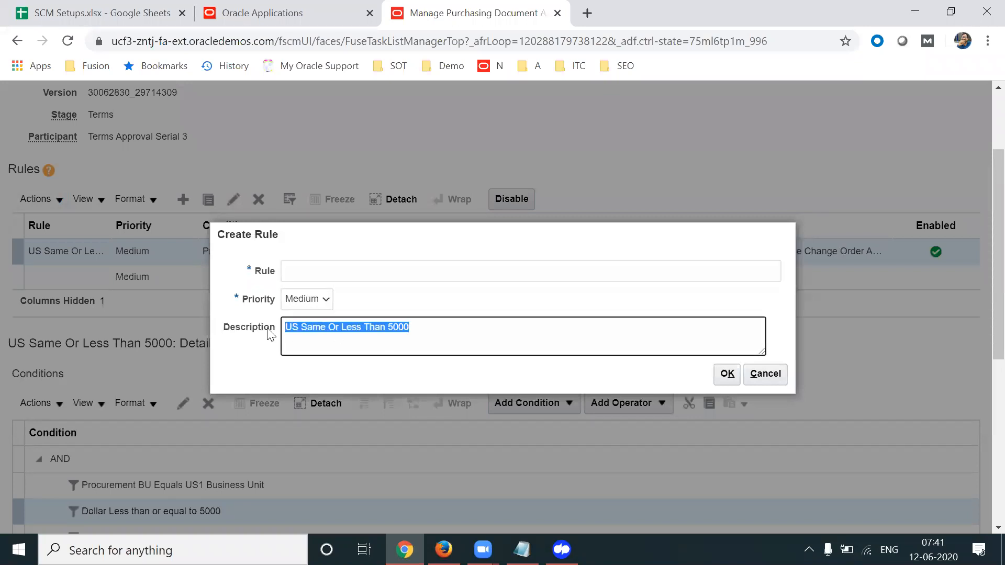
pyautogui.hotkey('ctrl', 'x')
pyautogui.click(302, 272)
pyautogui.hotkey('ctrl', 'v')
pyautogui.moveTo(313, 270); pyautogui.dragTo(442, 268)
pyautogui.write('More')
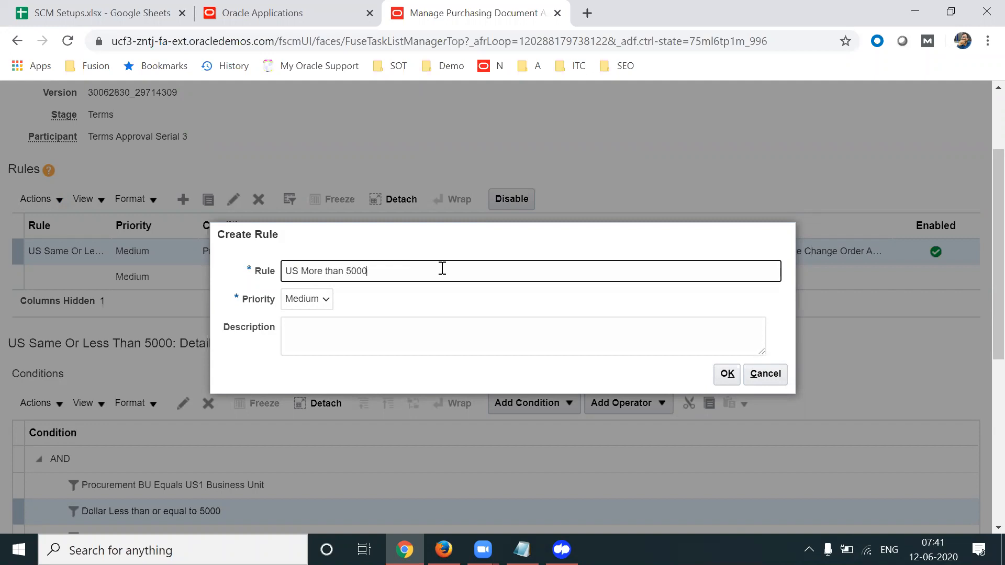
pyautogui.click(722, 377)
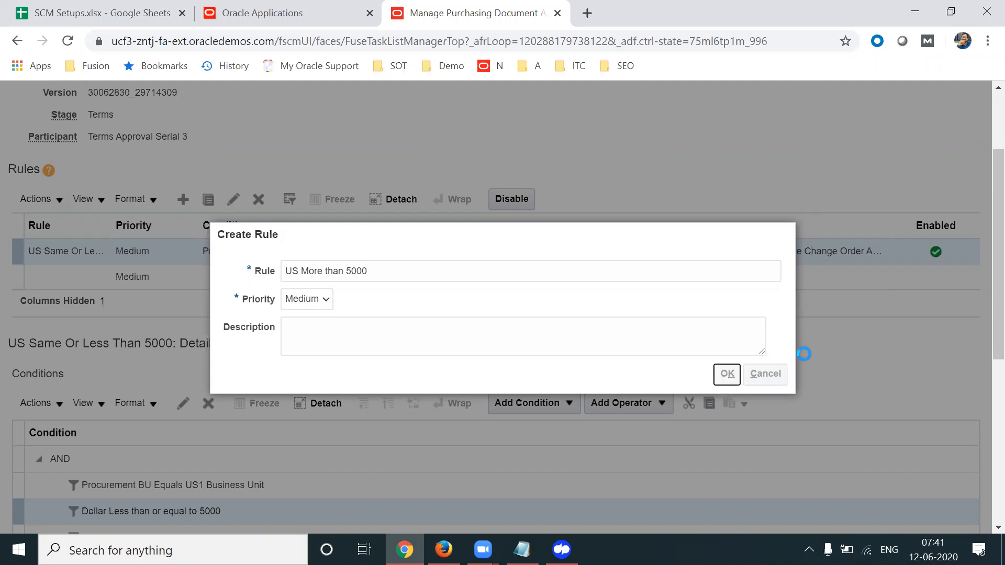
# Change the duplicated rule's condition to Dollar greater than 5000
pyautogui.scroll(-5, 980, 345)
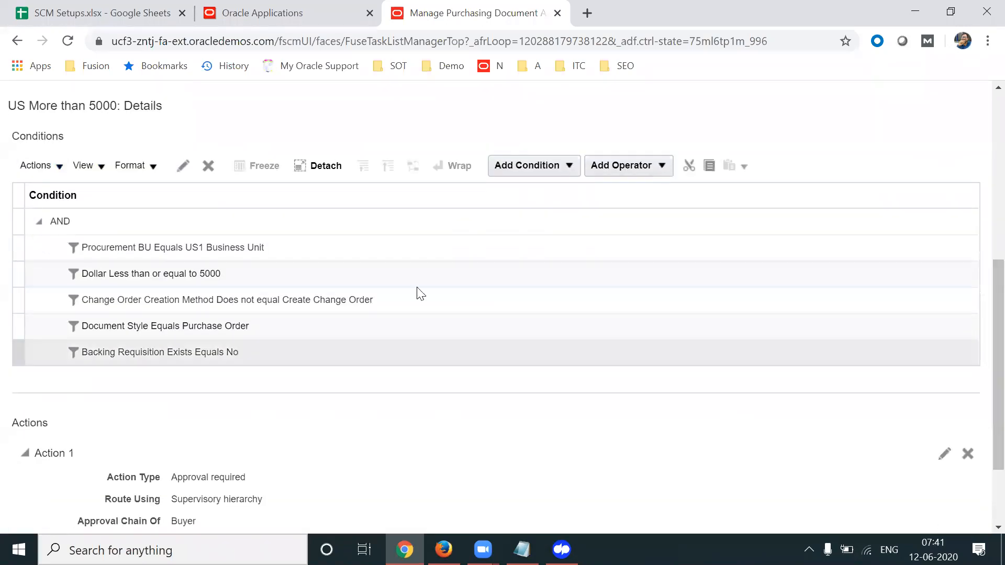
pyautogui.click(226, 274)
pyautogui.click(183, 165)
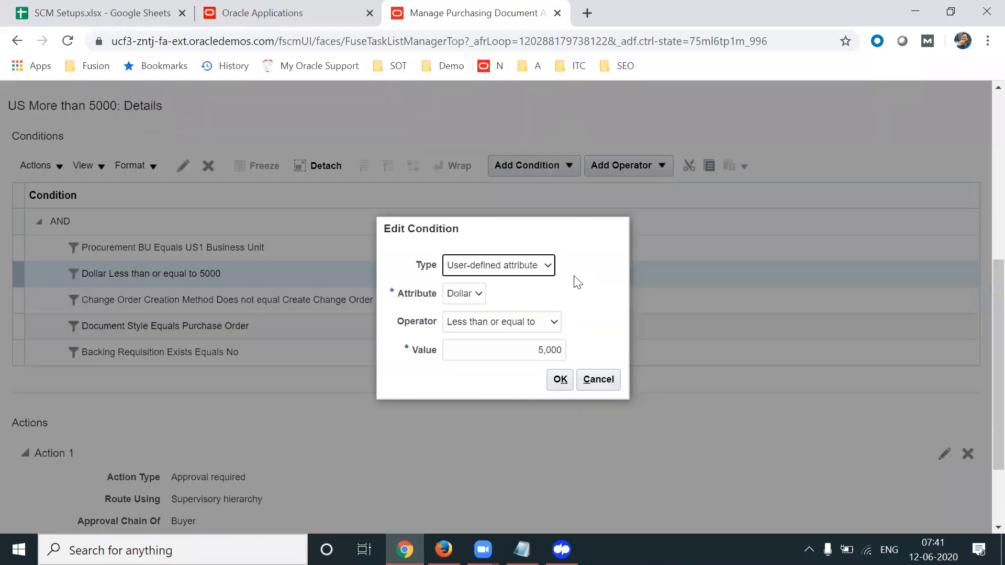
pyautogui.click(530, 323)
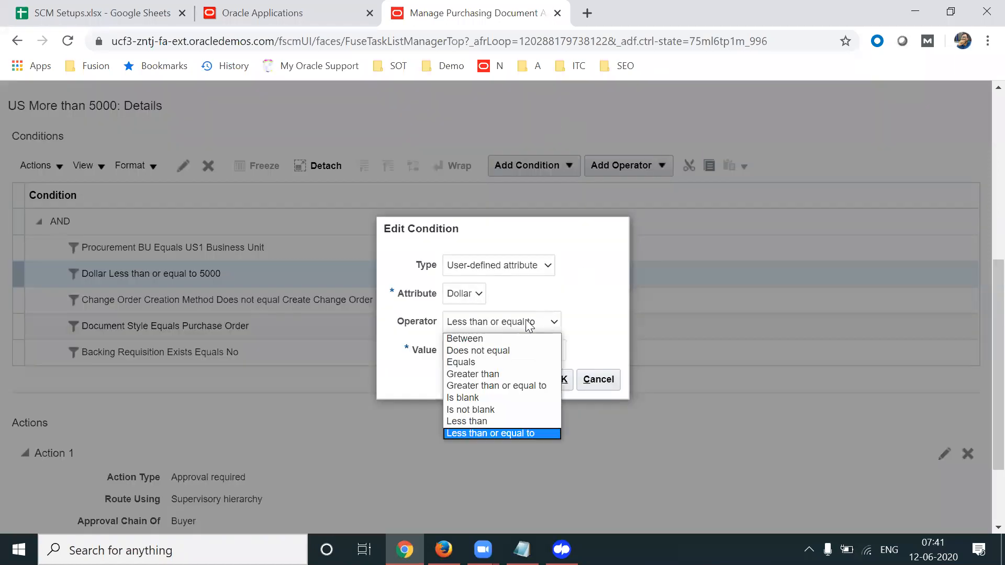
pyautogui.click(487, 373)
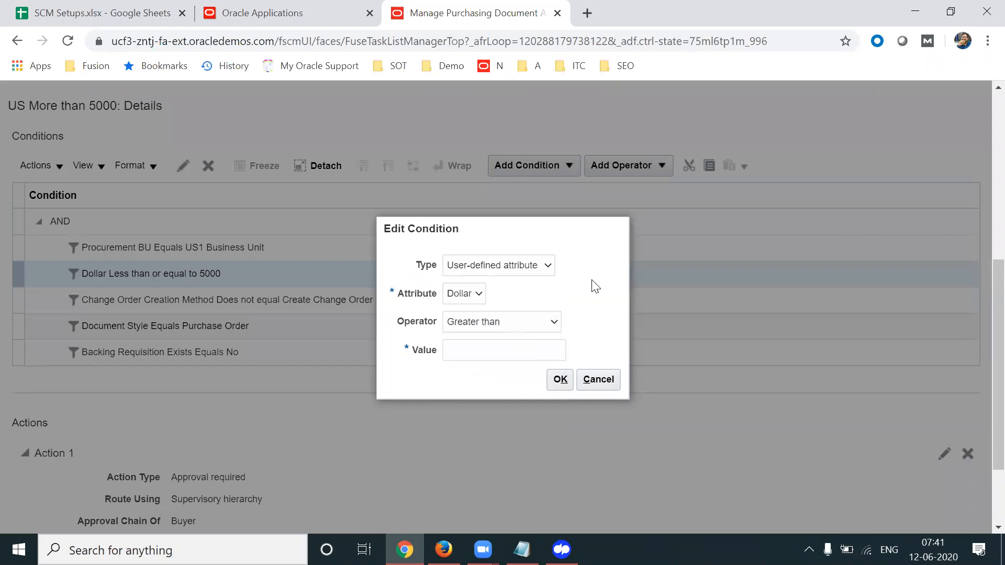
pyautogui.click(547, 355)
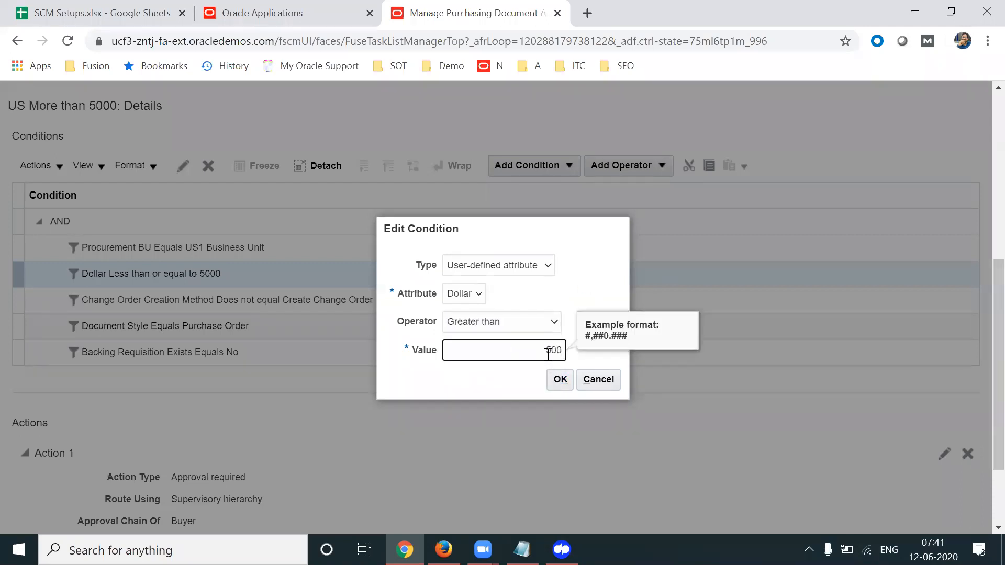
pyautogui.click(556, 378)
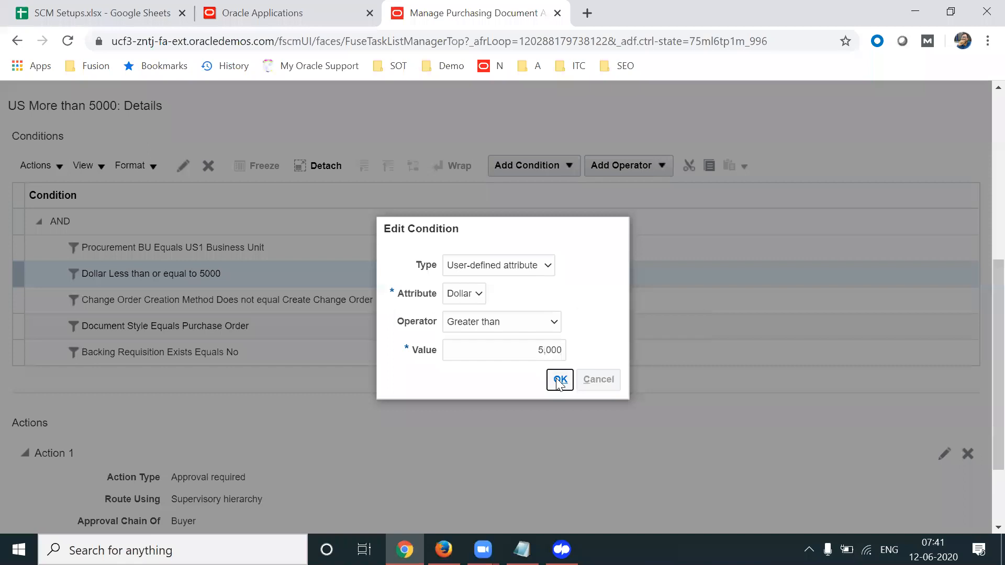
# Set Action 1 of the new rule to 2 approval levels
pyautogui.scroll(-2, 980, 419)
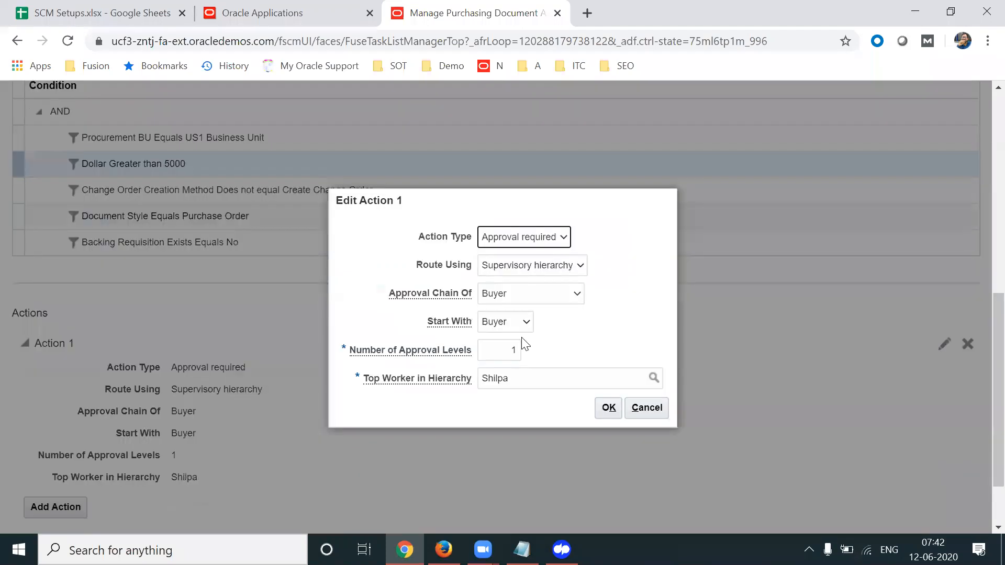
pyautogui.moveTo(505, 346); pyautogui.dragTo(600, 346)
pyautogui.click(608, 408)
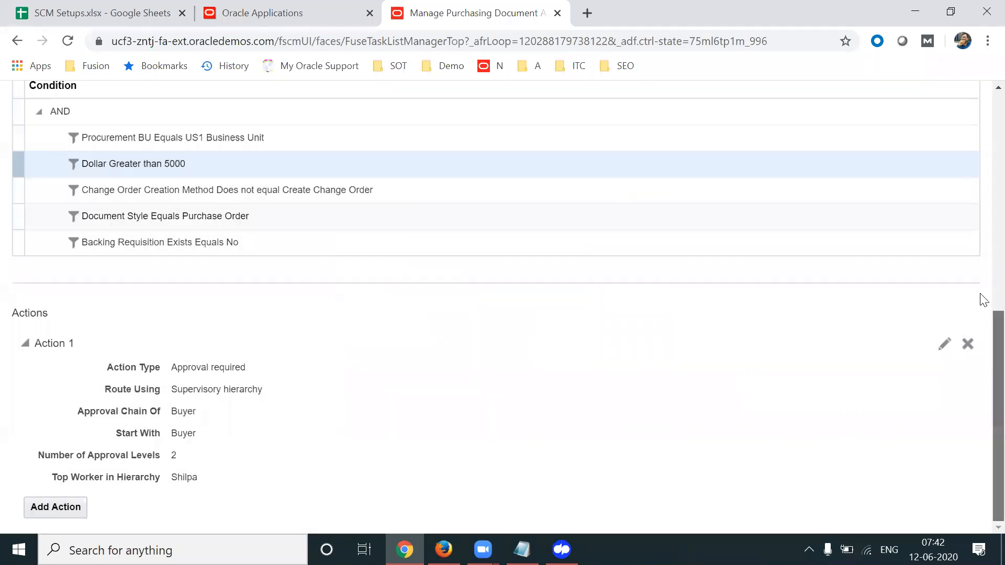
pyautogui.scroll(7, 981, 230)
pyautogui.scroll(2, 983, 167)
# Save and deploy the rules, accept the warning, and keep Terms Approval Serial 3 enabled
pyautogui.scroll(-4, 982, 167)
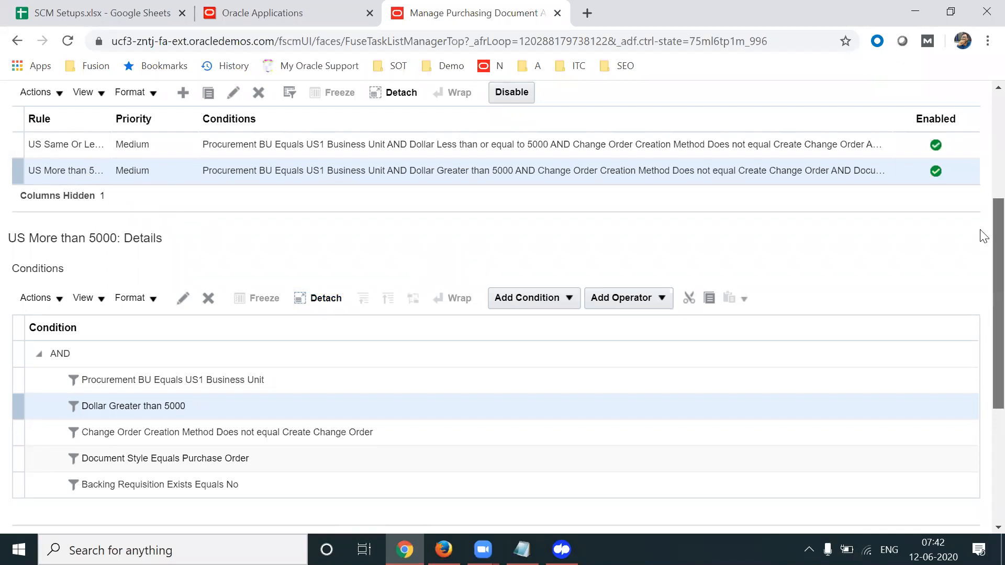
pyautogui.scroll(5, 980, 233)
pyautogui.click(828, 140)
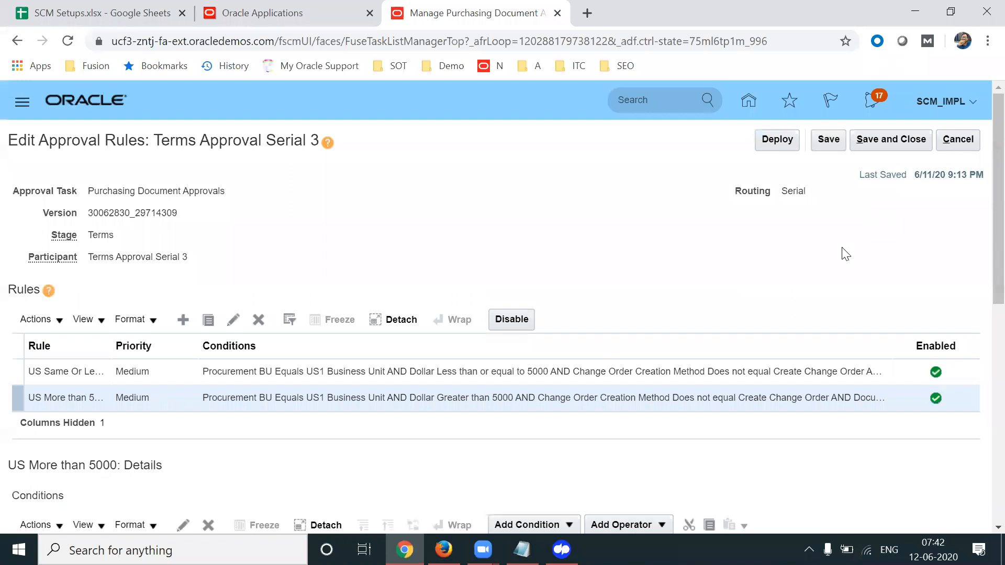
pyautogui.click(791, 139)
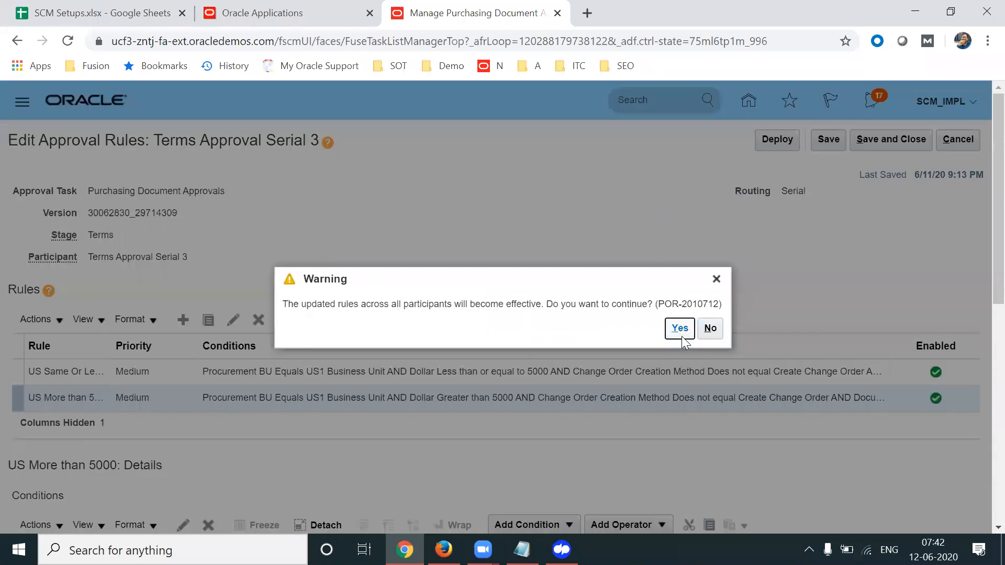
pyautogui.click(681, 335)
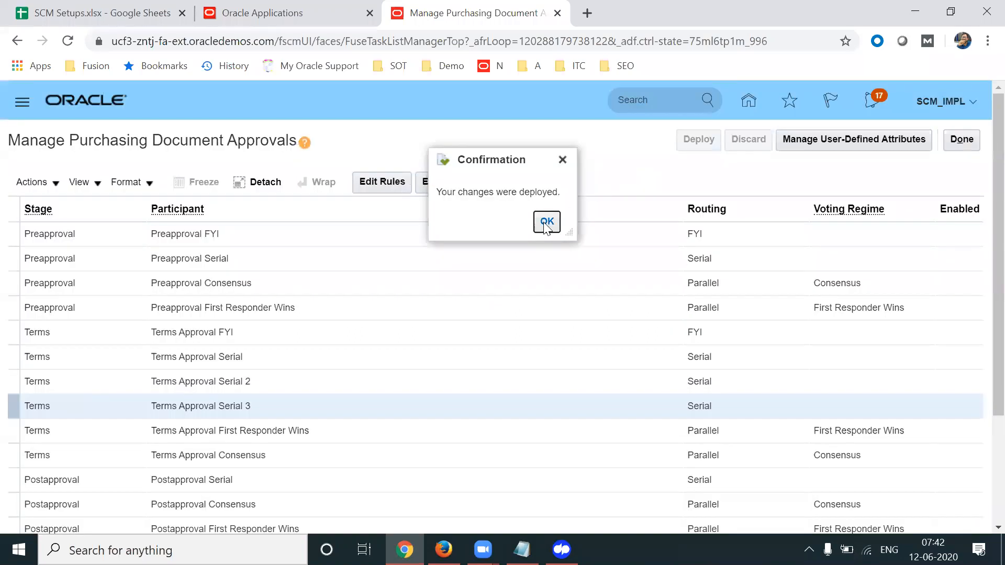
pyautogui.click(545, 221)
pyautogui.click(444, 183)
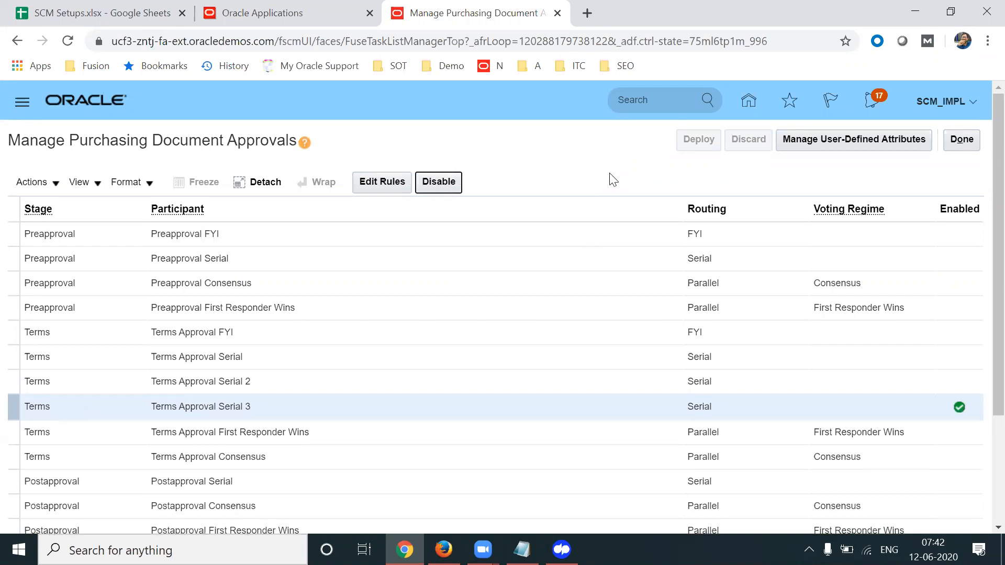
pyautogui.hotkey('alt', 'Tab')
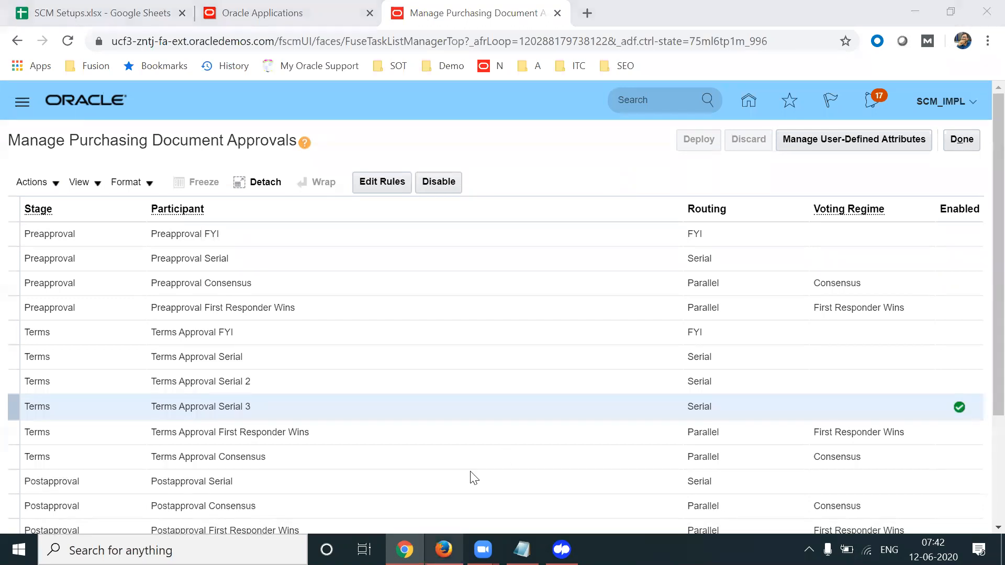
pyautogui.click(906, 244)
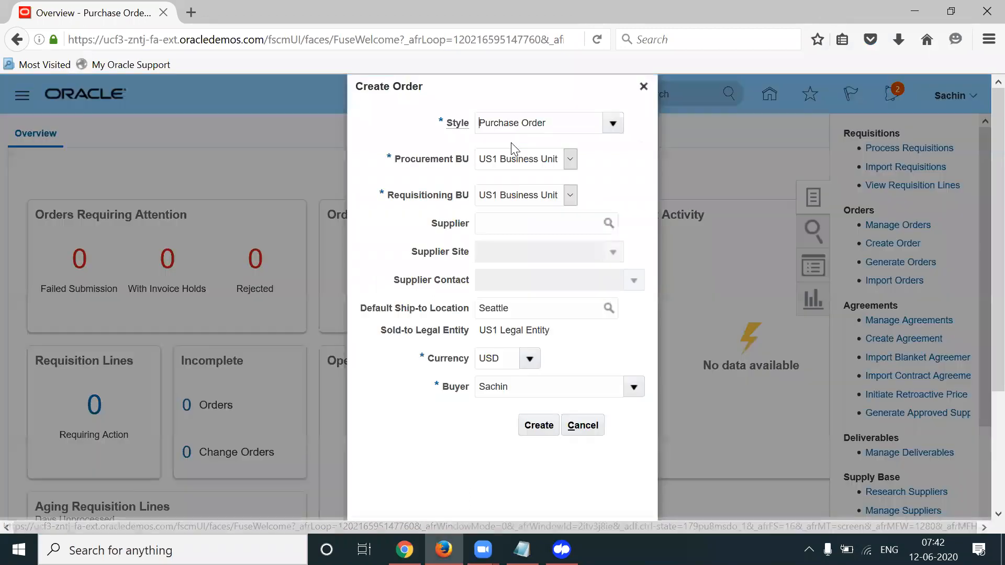
# Create the purchase order with Lee Supplies as the supplier
pyautogui.click(531, 233)
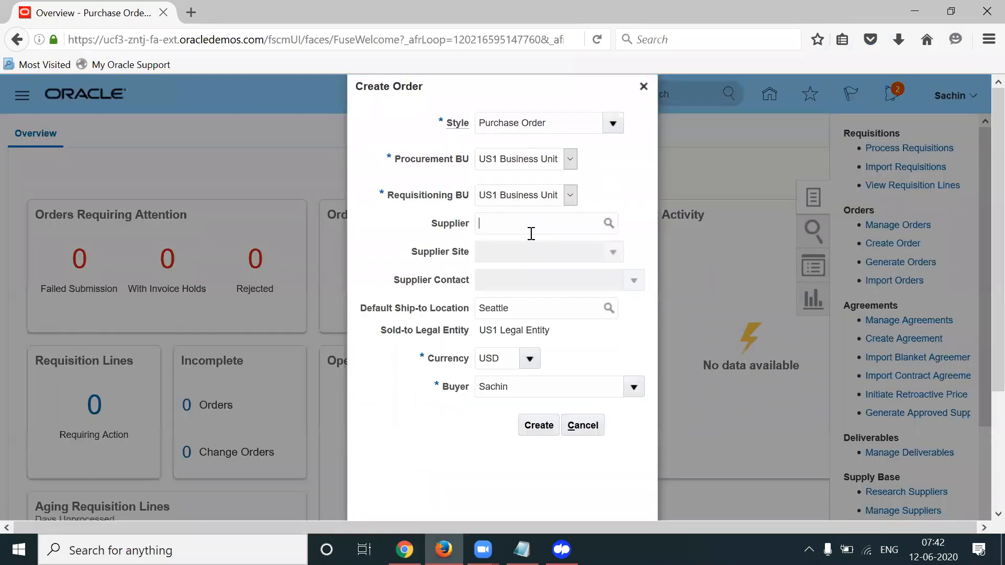
pyautogui.write('Lee')
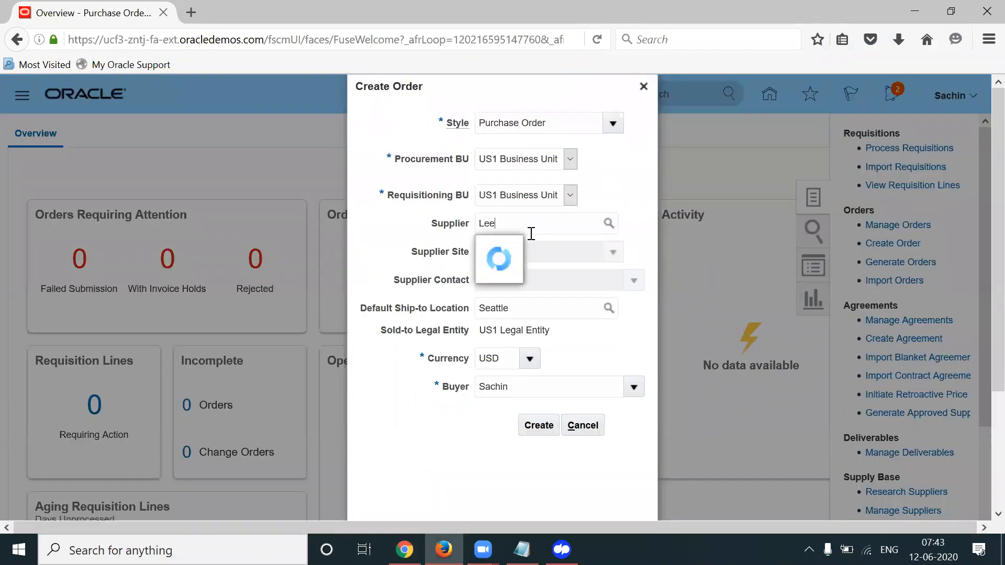
pyautogui.click(525, 248)
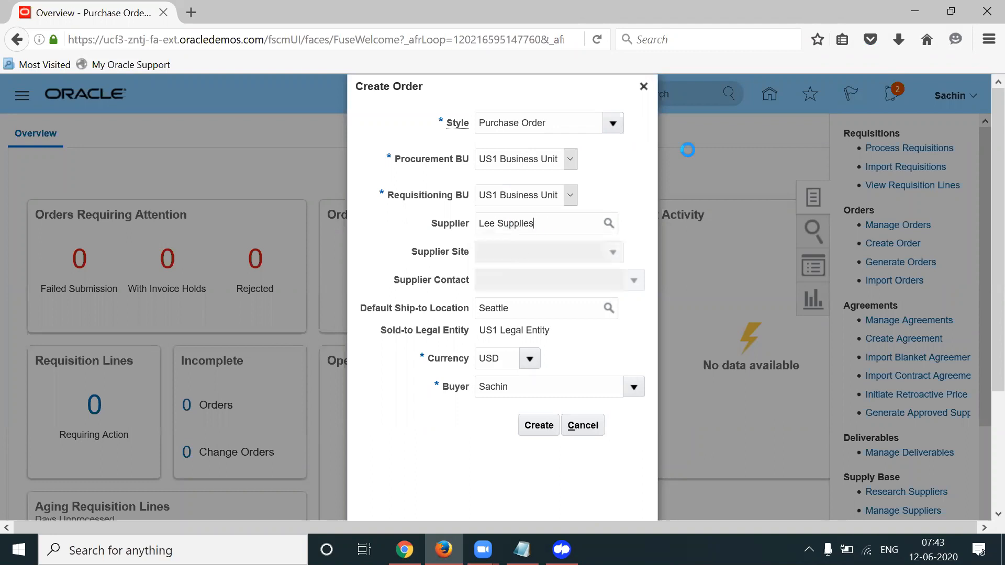
pyautogui.click(544, 419)
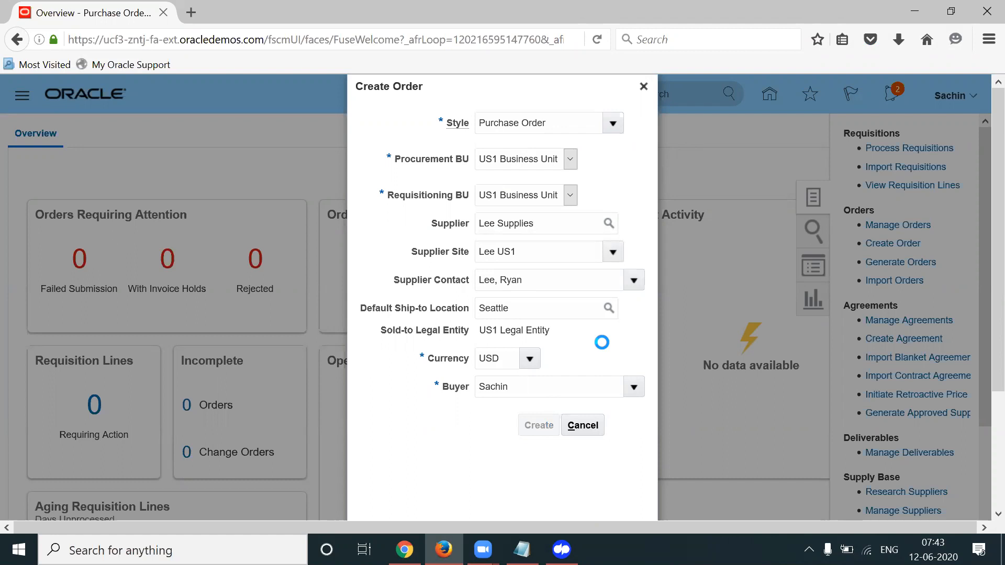
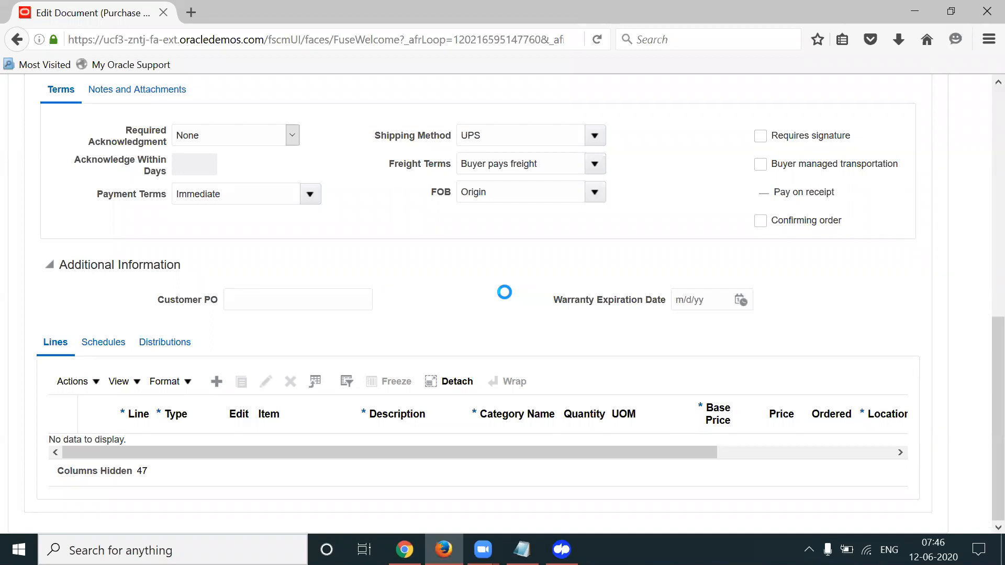
# Switch to the browser window with the Manage Purchasing Document Approvals page
pyautogui.click(404, 549)
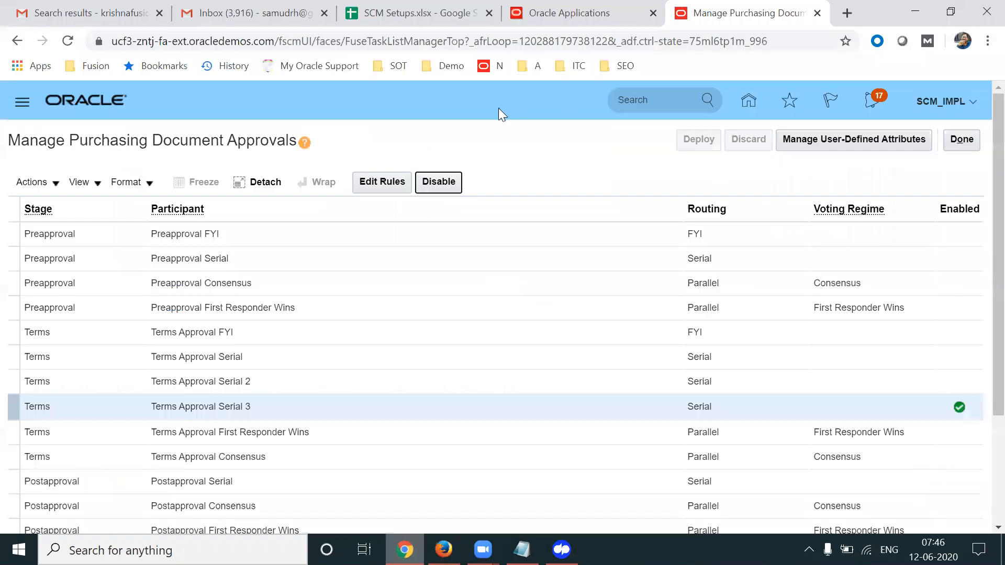
# Duplicate the US Same Or Less Than 5000 rule of Terms Approval Serial 3
pyautogui.click(388, 181)
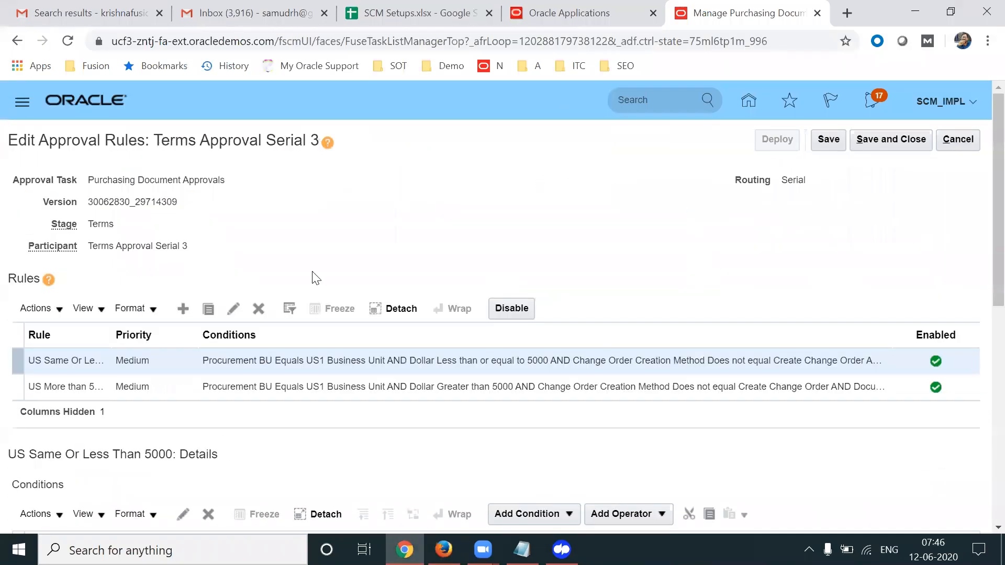
pyautogui.scroll(-2, 982, 249)
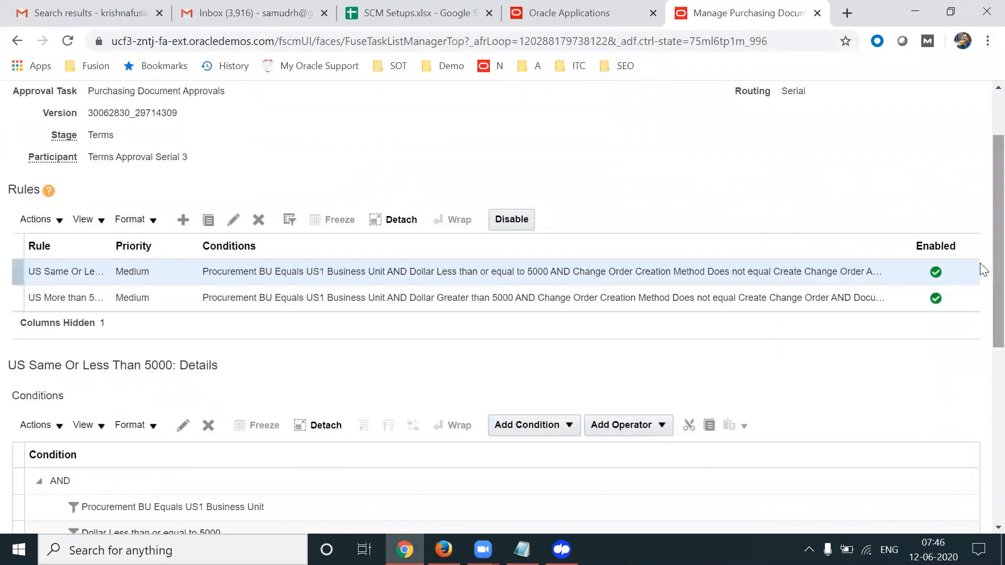
pyautogui.click(45, 222)
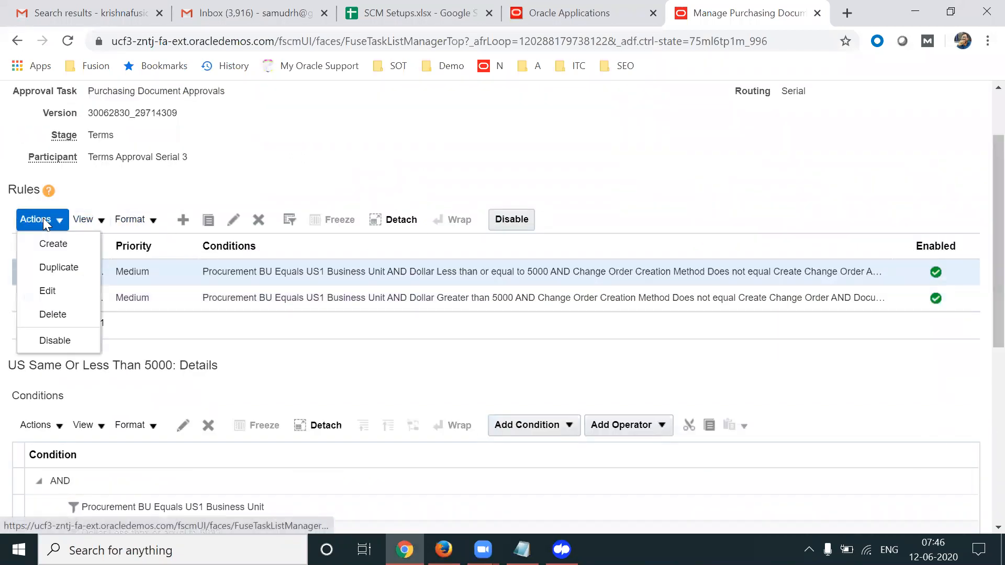
pyautogui.click(56, 268)
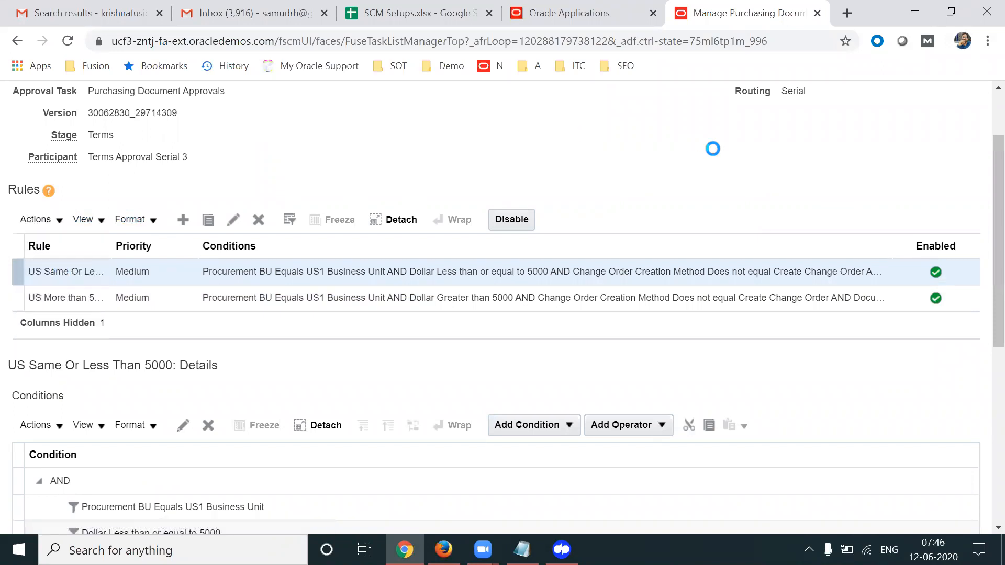
# Name the copy 'Auto Approve - Backing Req Exists', use the same description, and confirm
pyautogui.write('A')
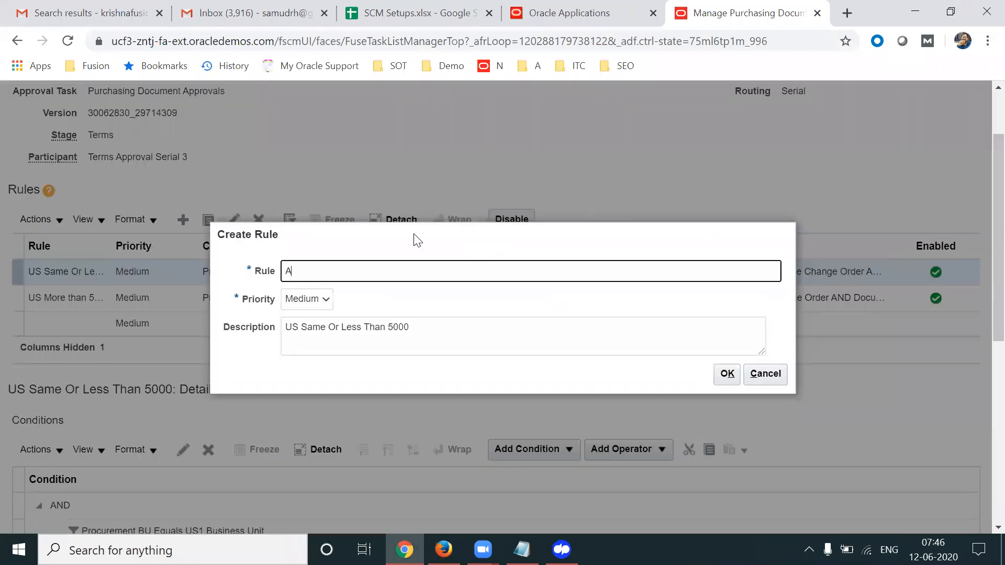
pyautogui.write('uto Approve - Backing R')
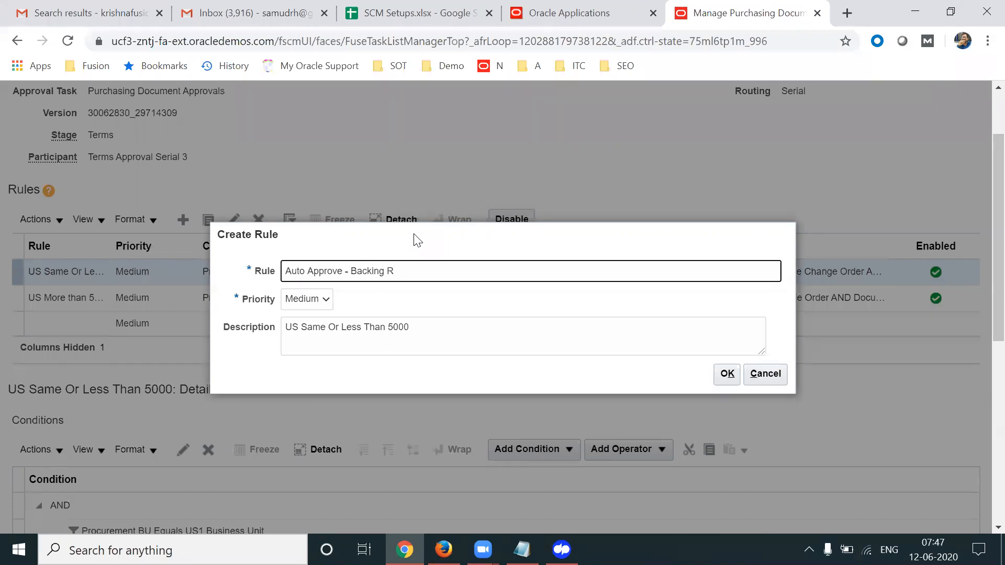
pyautogui.write('eq Exists')
pyautogui.tripleClick(449, 270)
pyautogui.hotkey('ctrl', 'c')
pyautogui.tripleClick(417, 327)
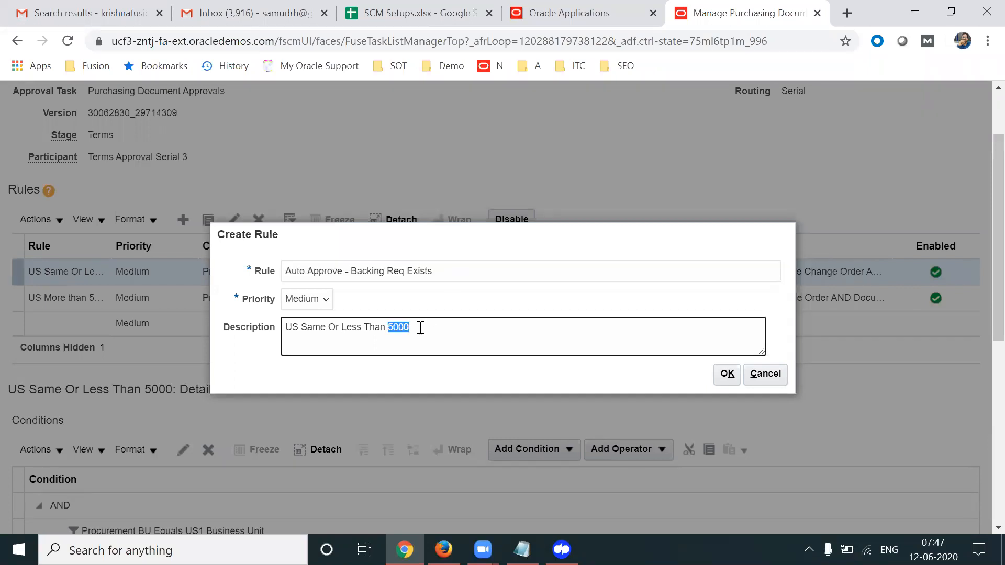
pyautogui.hotkey('ctrl', 'v')
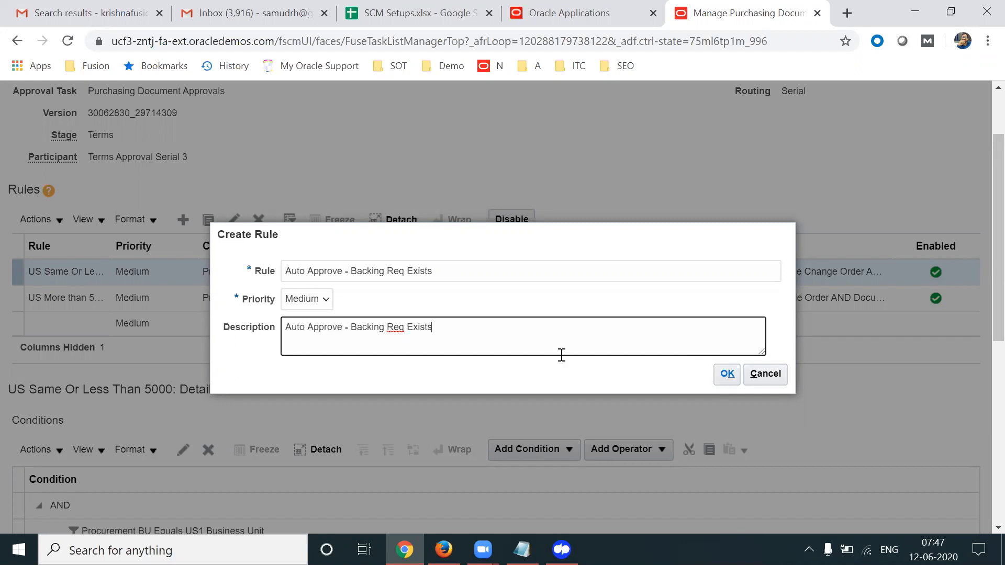
pyautogui.moveTo(353, 327); pyautogui.dragTo(462, 326)
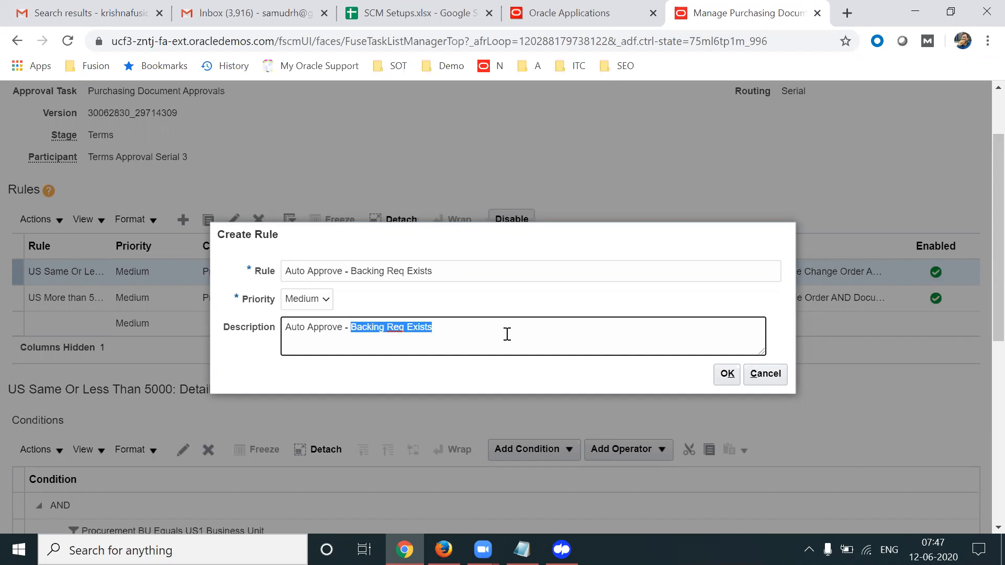
pyautogui.tripleClick(453, 267)
pyautogui.tripleClick(443, 339)
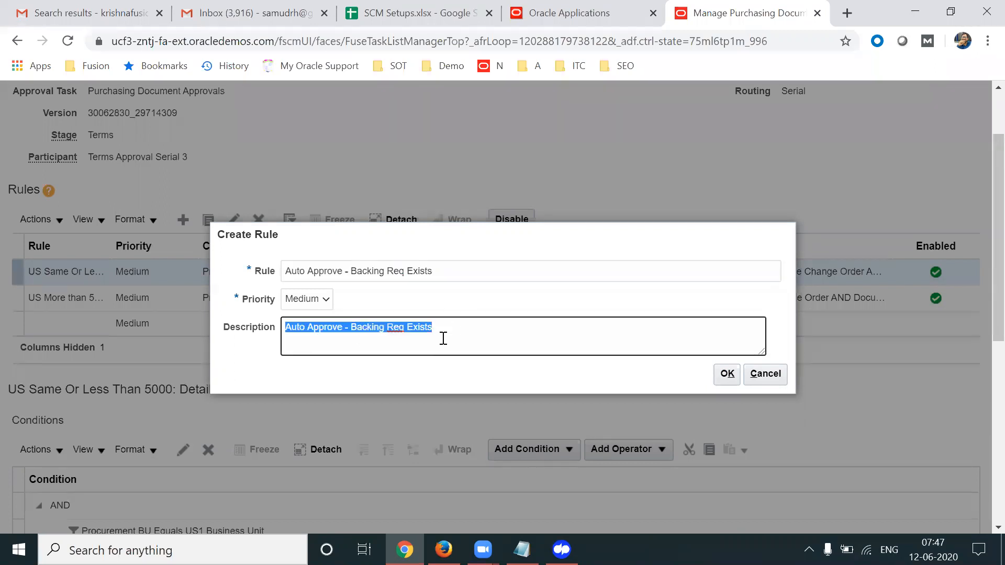
pyautogui.tripleClick(454, 273)
pyautogui.click(725, 372)
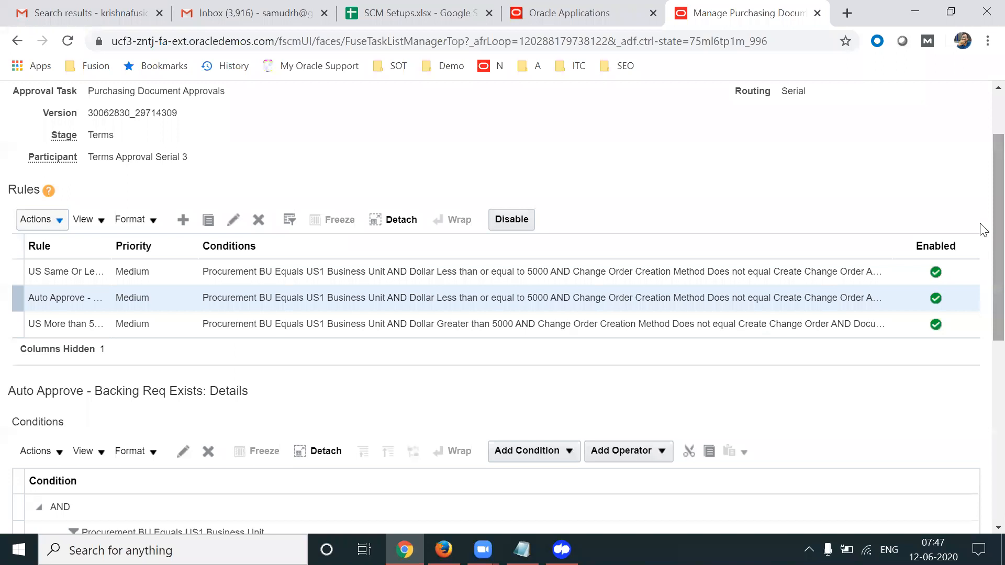
# Change the Backing Requisition Exists condition to Yes
pyautogui.scroll(-5, 385, 335)
pyautogui.click(299, 345)
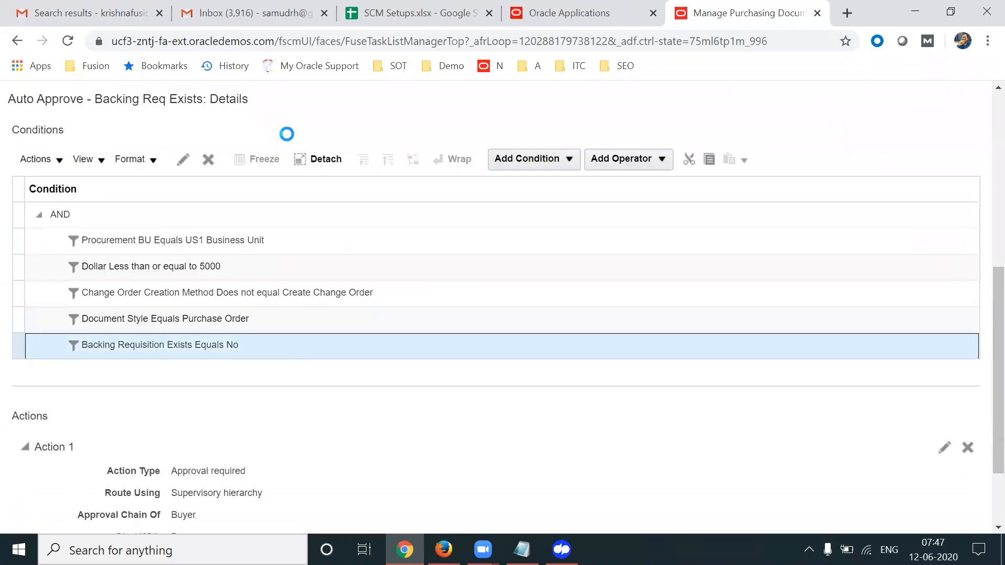
pyautogui.click(181, 161)
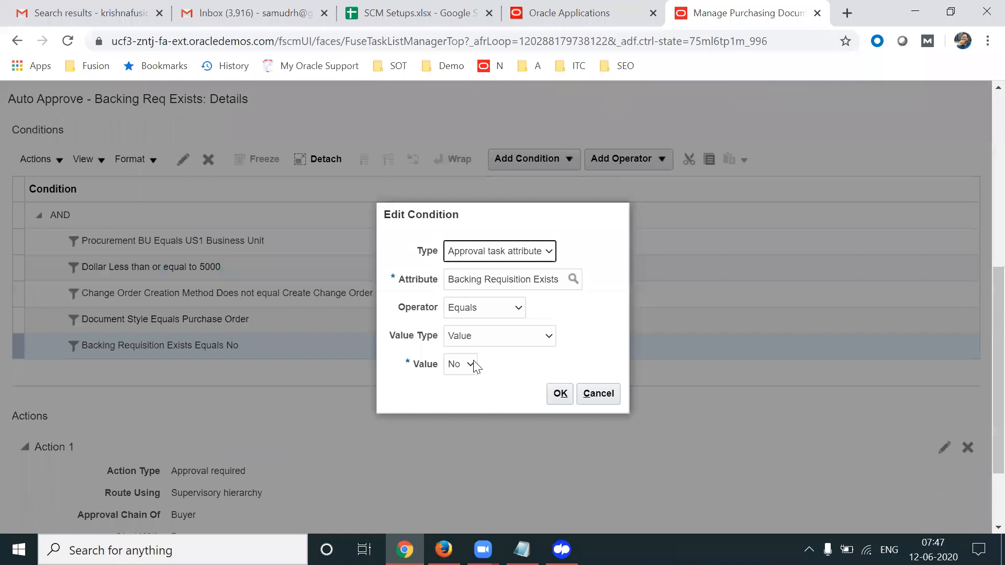
pyautogui.click(475, 366)
pyautogui.click(456, 393)
pyautogui.click(559, 394)
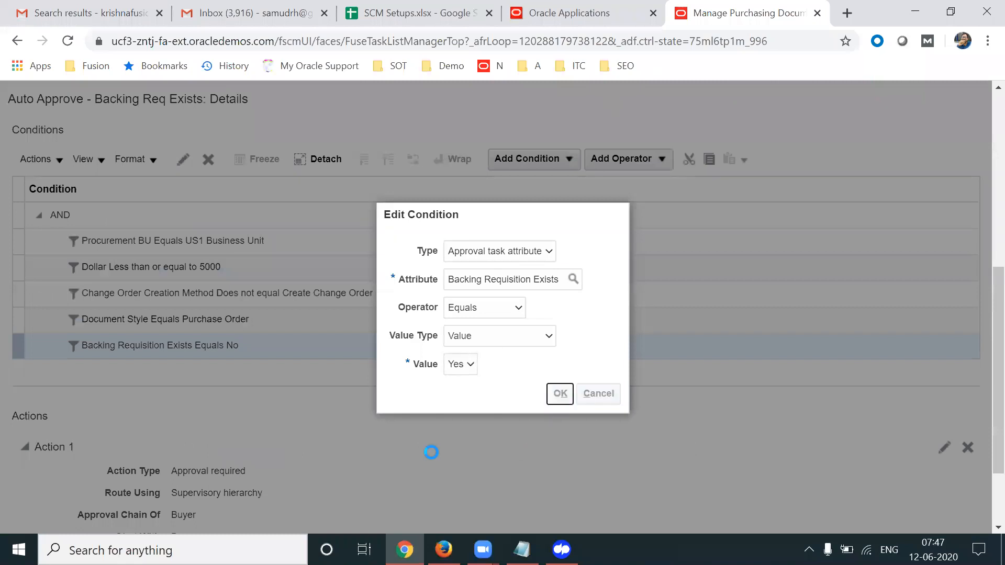
# Set the Action 1 type to Automatic
pyautogui.scroll(-2, 980, 386)
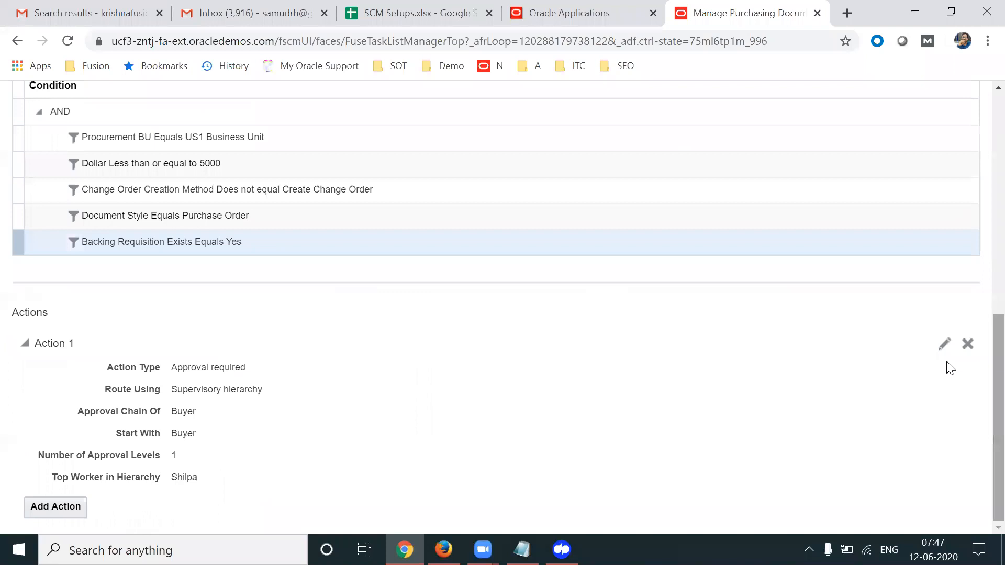
pyautogui.click(941, 343)
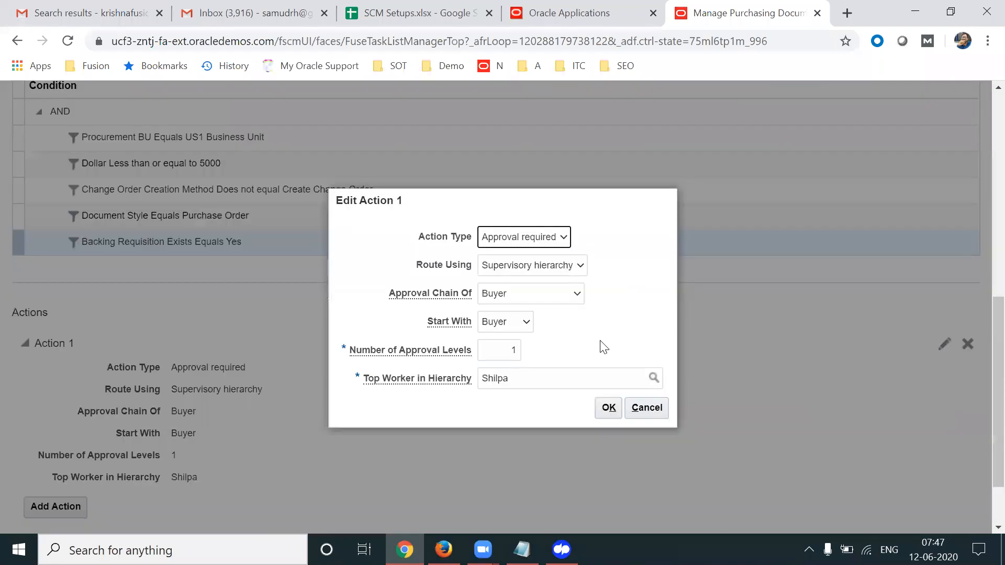
pyautogui.click(540, 236)
pyautogui.click(521, 266)
pyautogui.click(532, 351)
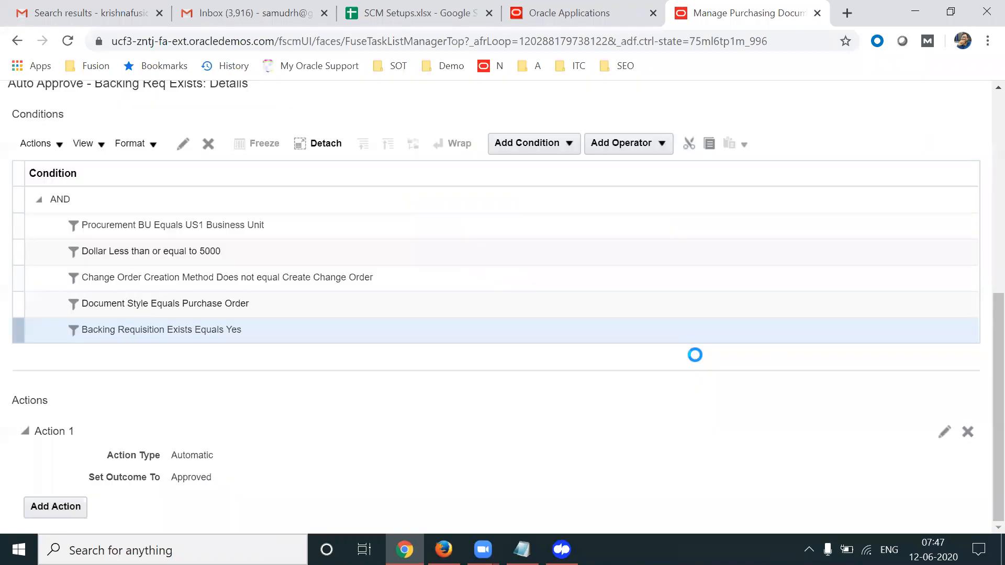
pyautogui.moveTo(185, 452); pyautogui.dragTo(237, 456)
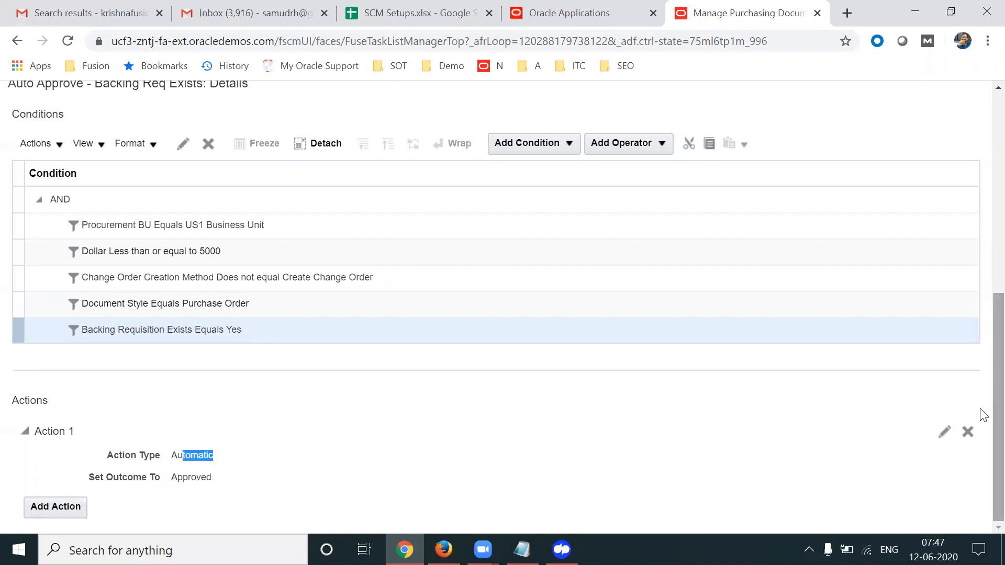
# Deploy the edited rules and return to the purchase order window
pyautogui.scroll(5, 861, 175)
pyautogui.scroll(3, 861, 174)
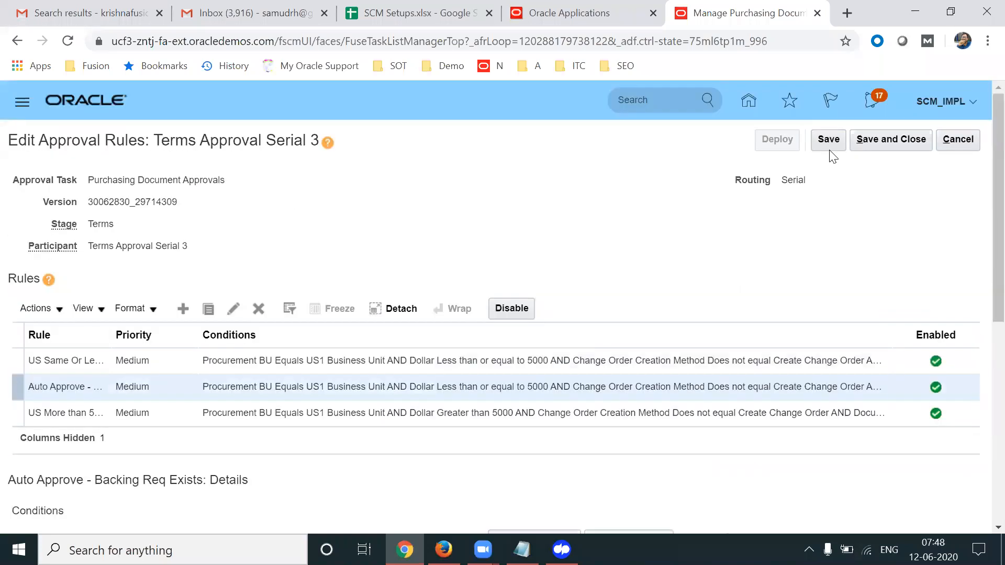
pyautogui.click(779, 148)
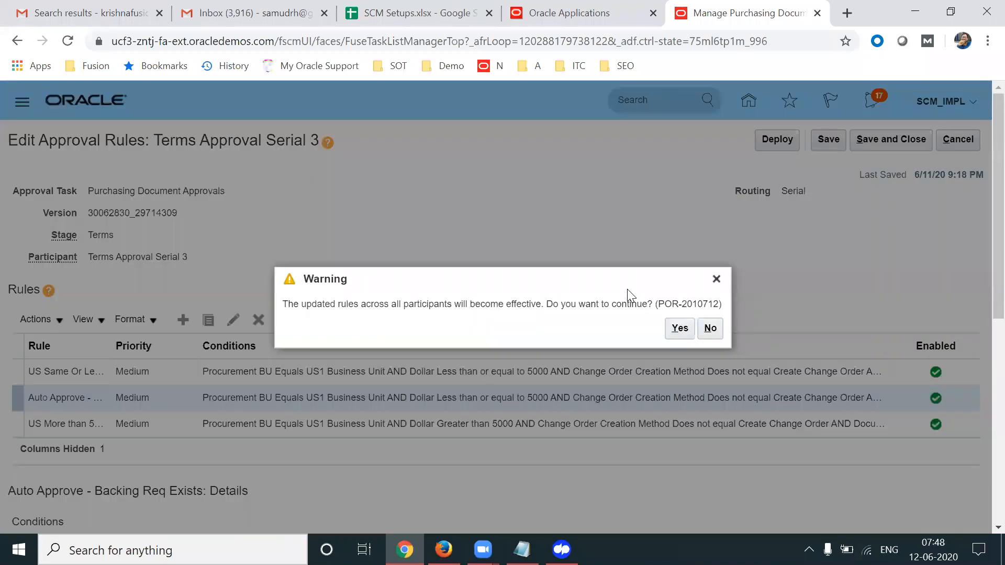
pyautogui.click(677, 329)
pyautogui.click(443, 550)
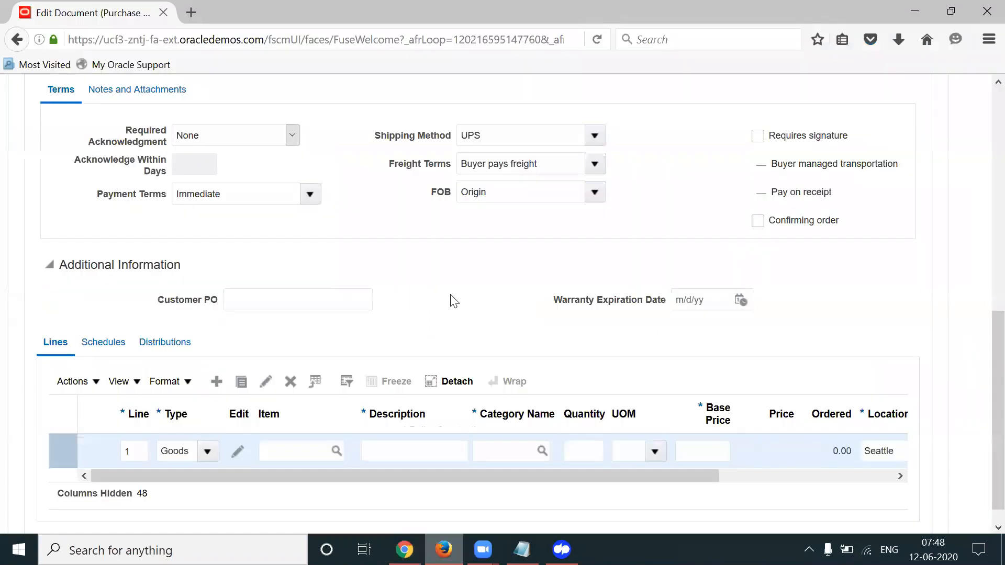
# Set line 1's item to AS00100 in the Software category
pyautogui.click(300, 449)
pyautogui.click(430, 448)
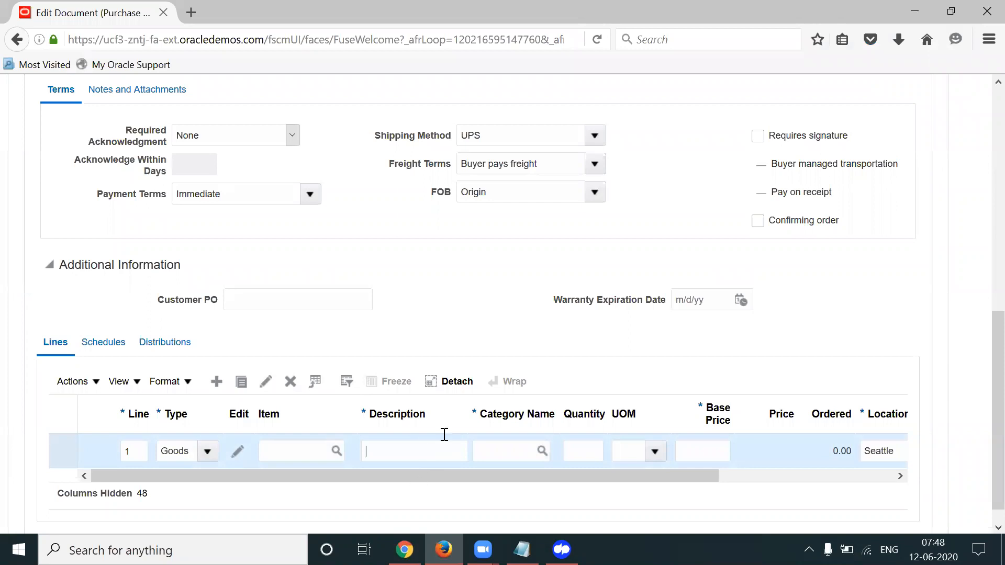
pyautogui.click(293, 444)
pyautogui.write('AS00')
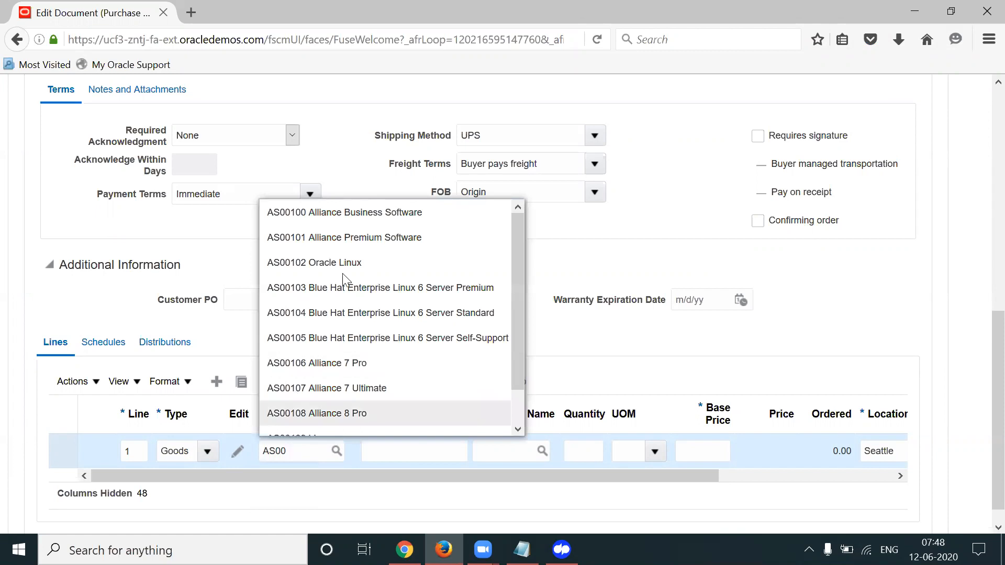
pyautogui.click(348, 221)
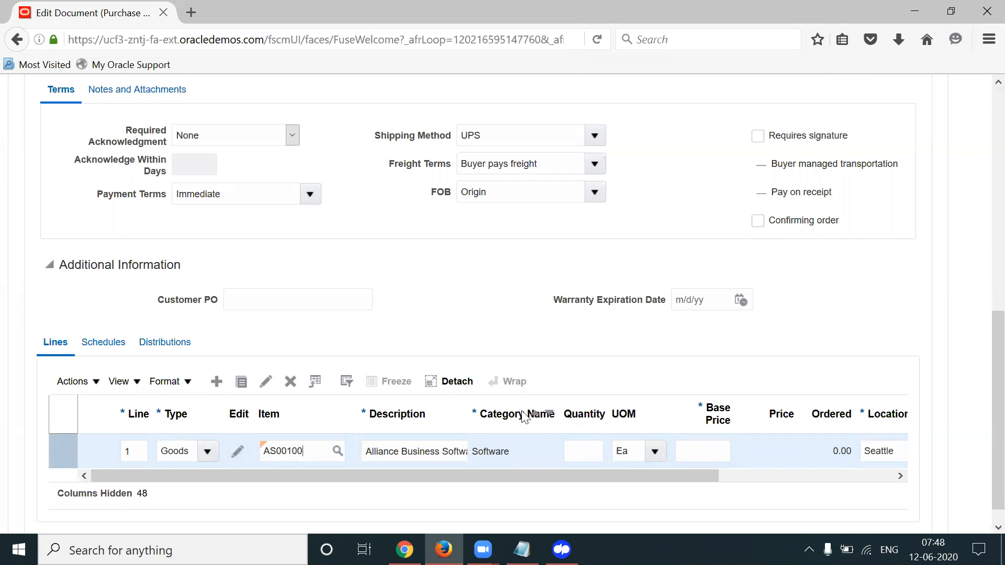
pyautogui.doubleClick(497, 454)
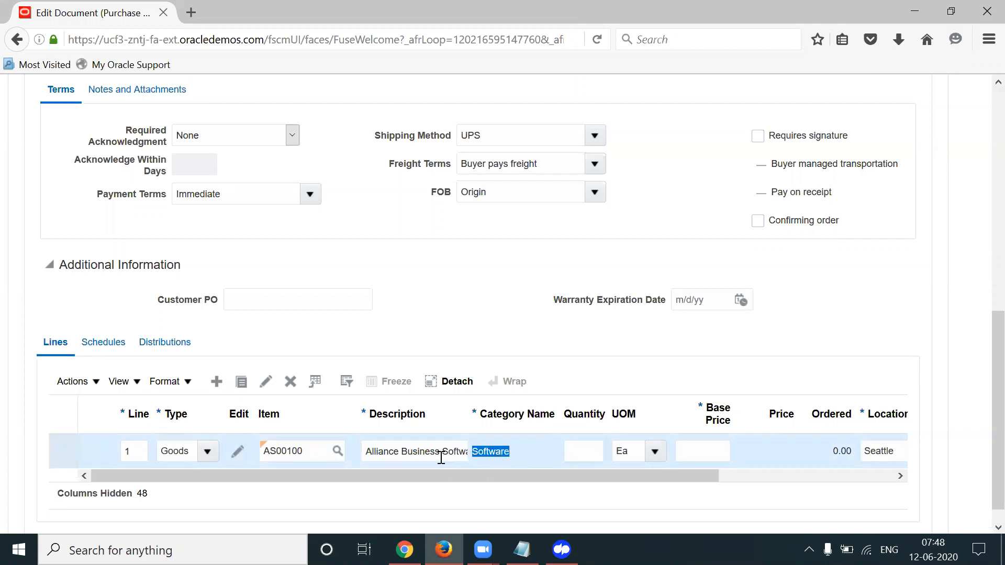
pyautogui.tripleClick(441, 457)
pyautogui.doubleClick(496, 452)
pyautogui.moveTo(451, 476); pyautogui.dragTo(494, 473)
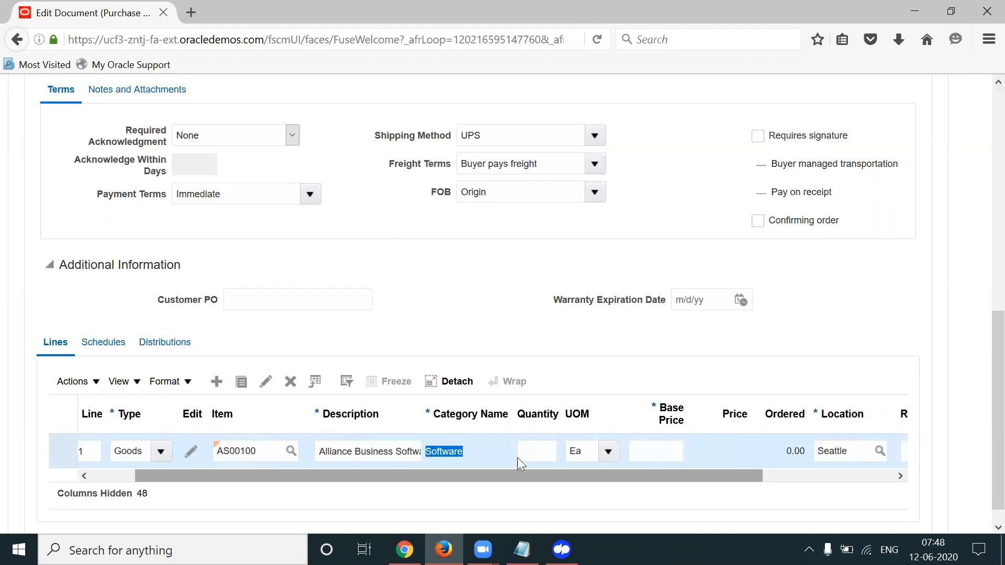
# Give line 1 quantity 1 and a base price of 2,000.00
pyautogui.click(554, 444)
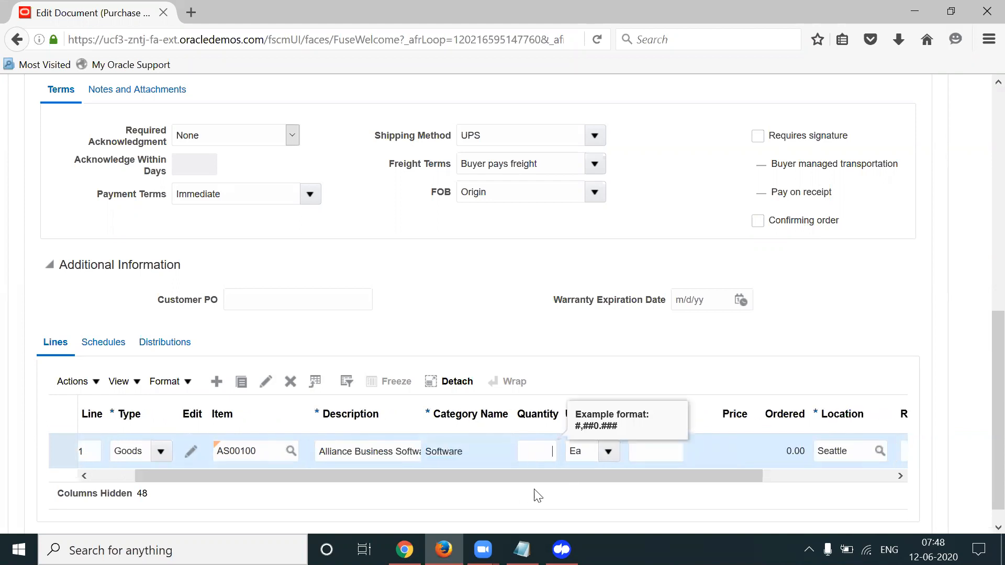
pyautogui.moveTo(514, 479); pyautogui.dragTo(543, 478)
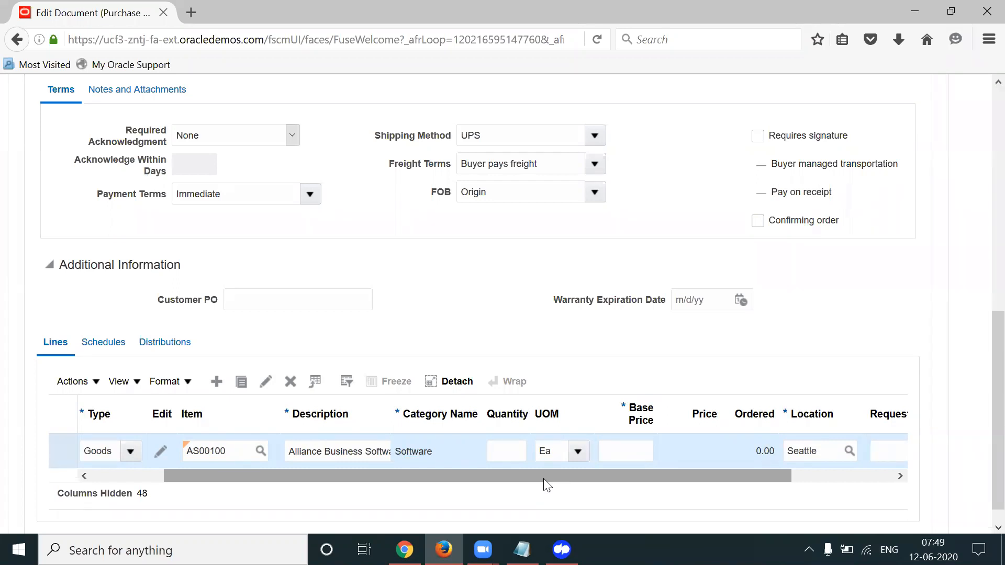
pyautogui.click(515, 445)
pyautogui.write('1')
pyautogui.press('Tab')
pyautogui.press('Tab')
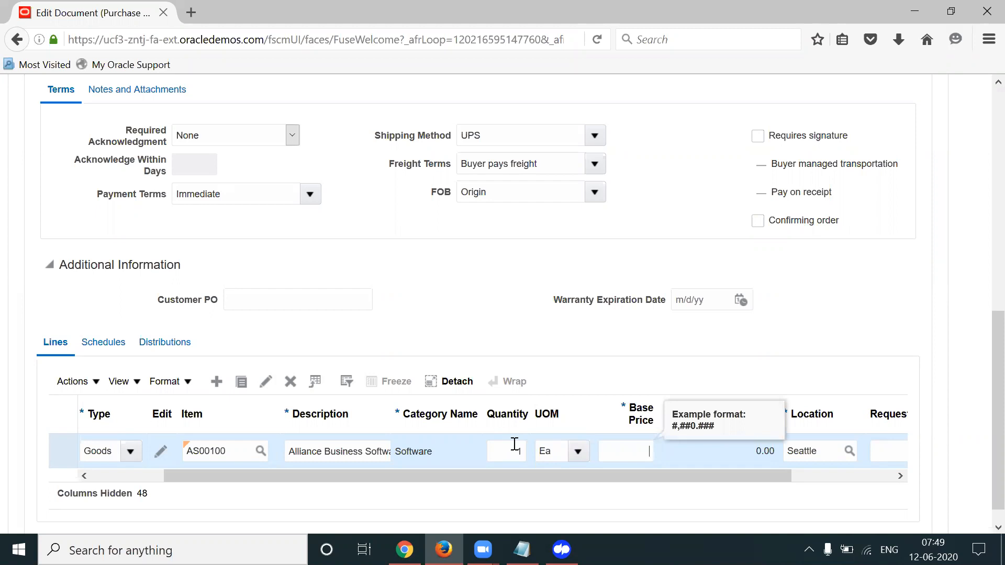
pyautogui.moveTo(619, 476); pyautogui.dragTo(635, 477)
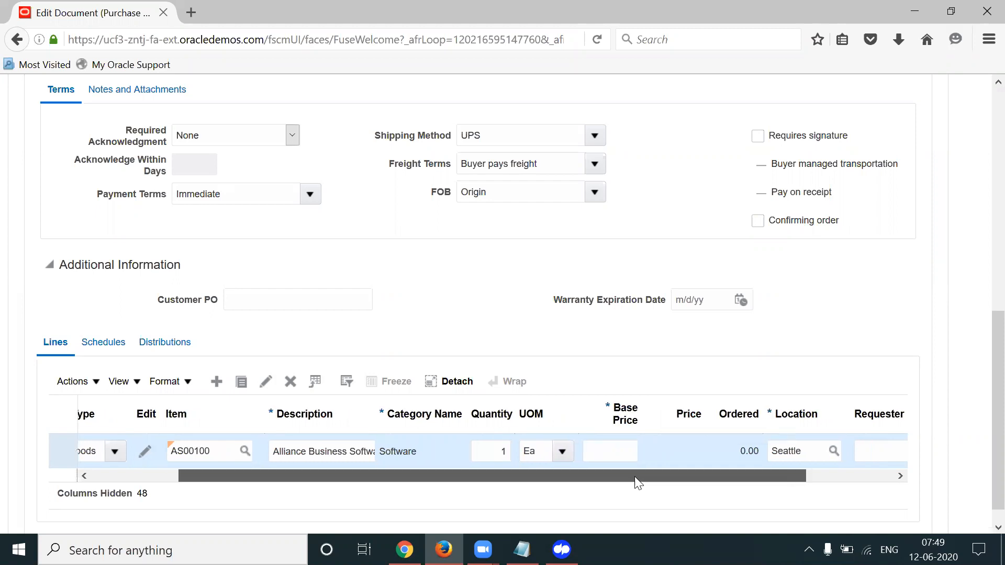
pyautogui.click(623, 455)
pyautogui.write('20000')
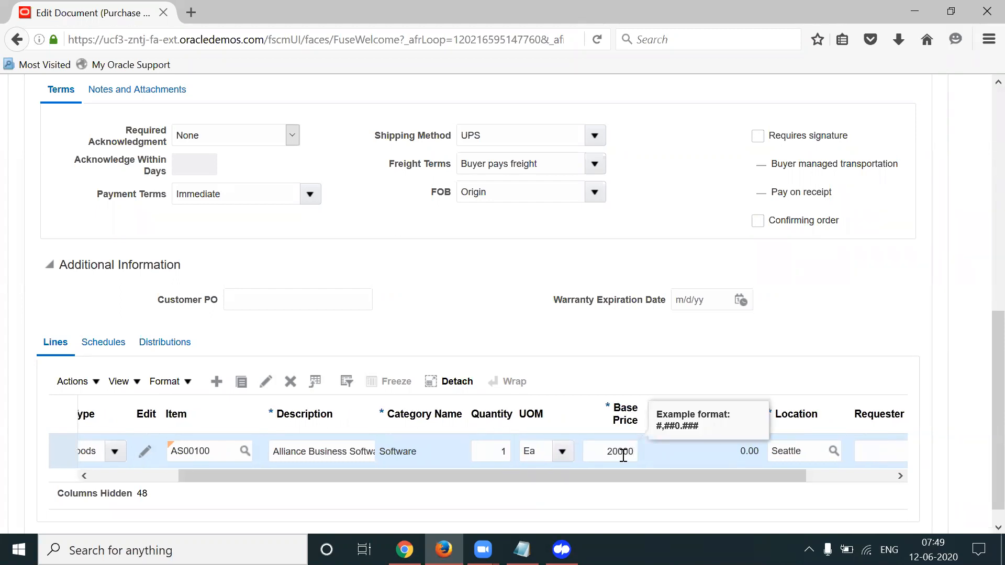
pyautogui.press('Tab')
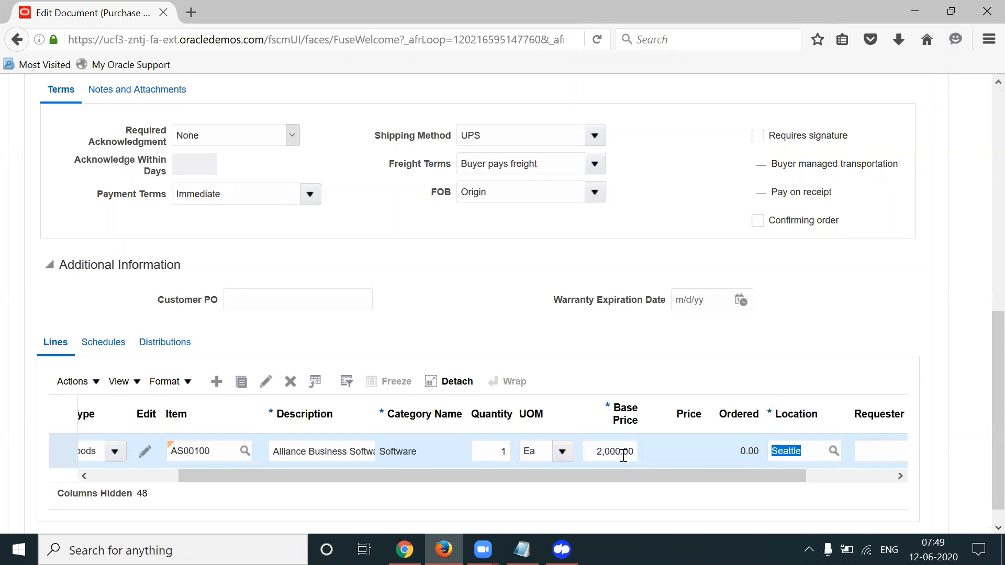
pyautogui.moveTo(627, 474); pyautogui.dragTo(706, 473)
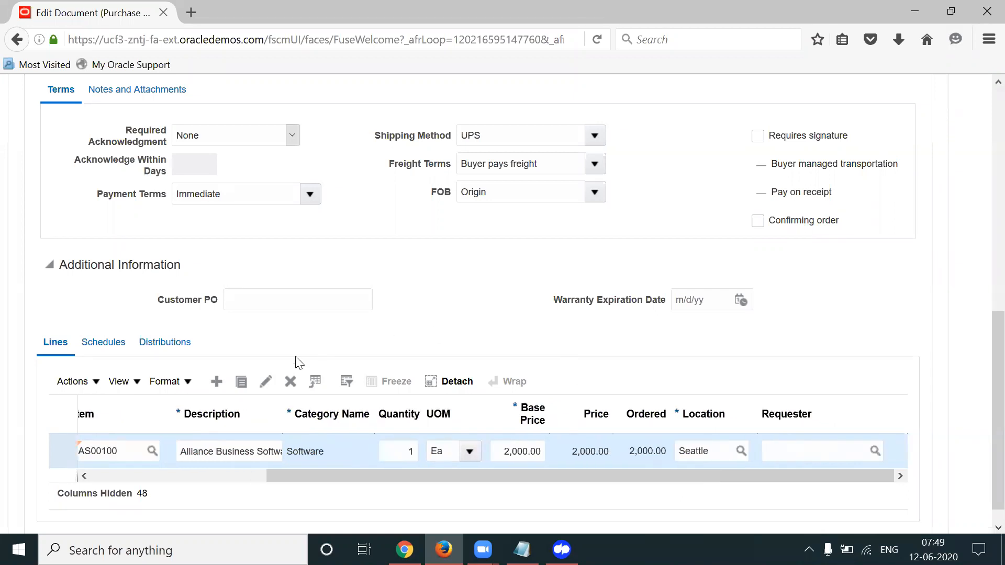
# Set line 1's promised delivery date to 6/12/20 and go back to PO 163949
pyautogui.click(266, 382)
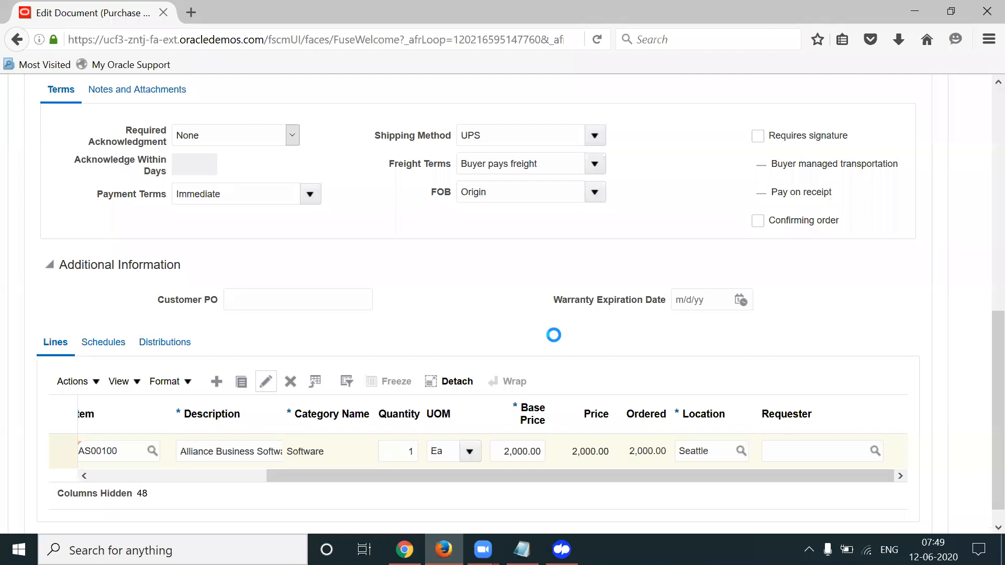
pyautogui.scroll(-3, 984, 314)
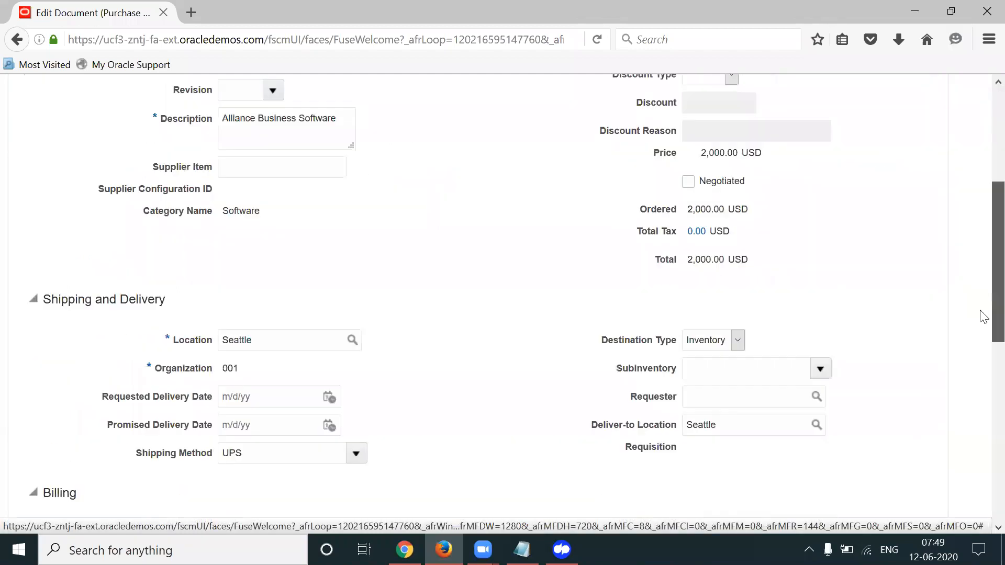
pyautogui.click(328, 412)
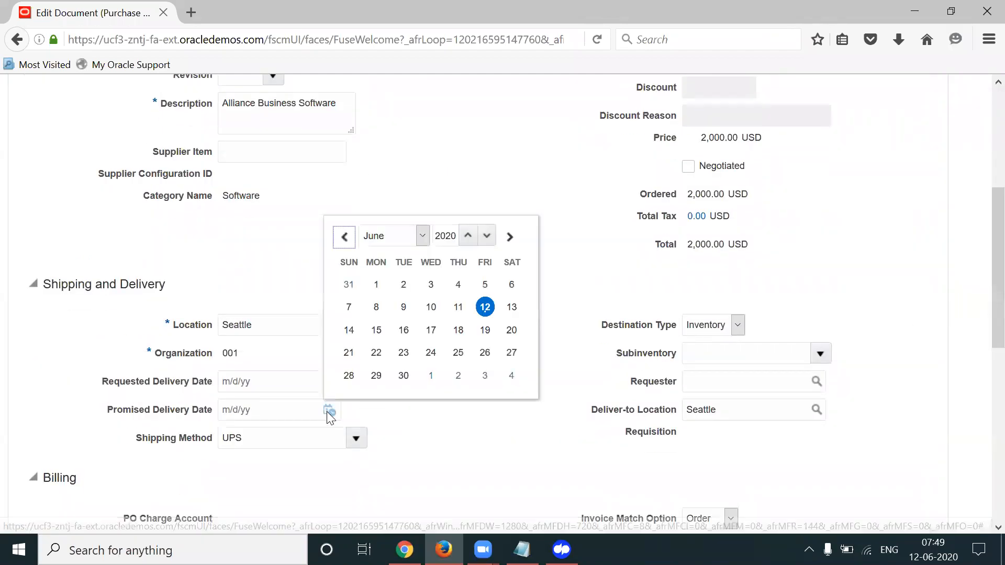
pyautogui.click(485, 307)
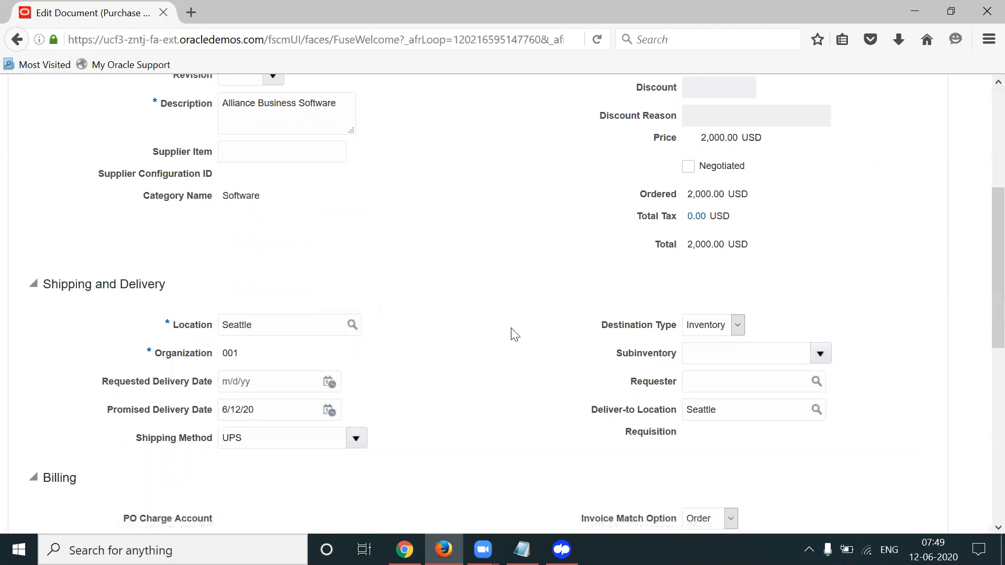
pyautogui.scroll(-1, 983, 325)
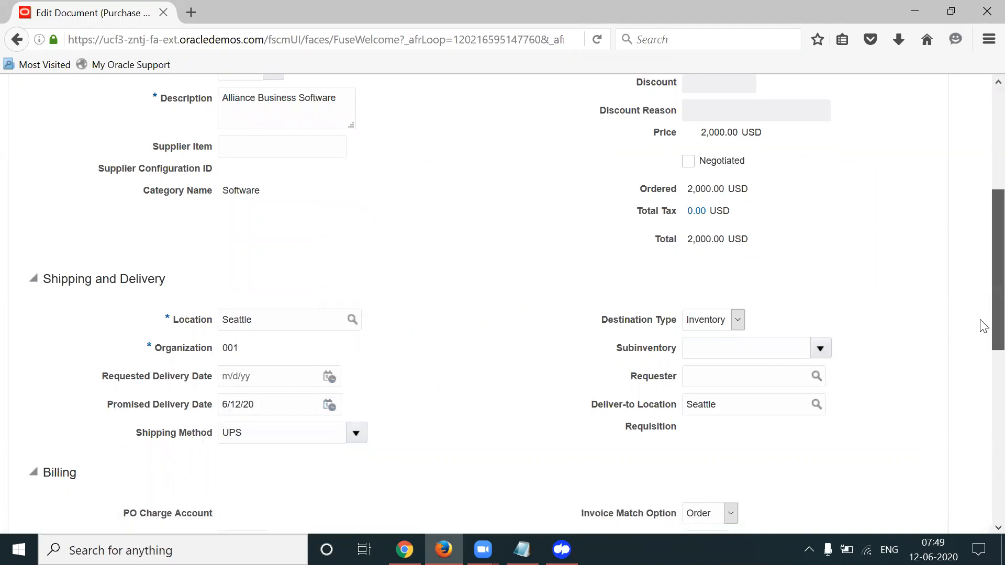
pyautogui.scroll(-3, 981, 325)
pyautogui.scroll(-2, 981, 340)
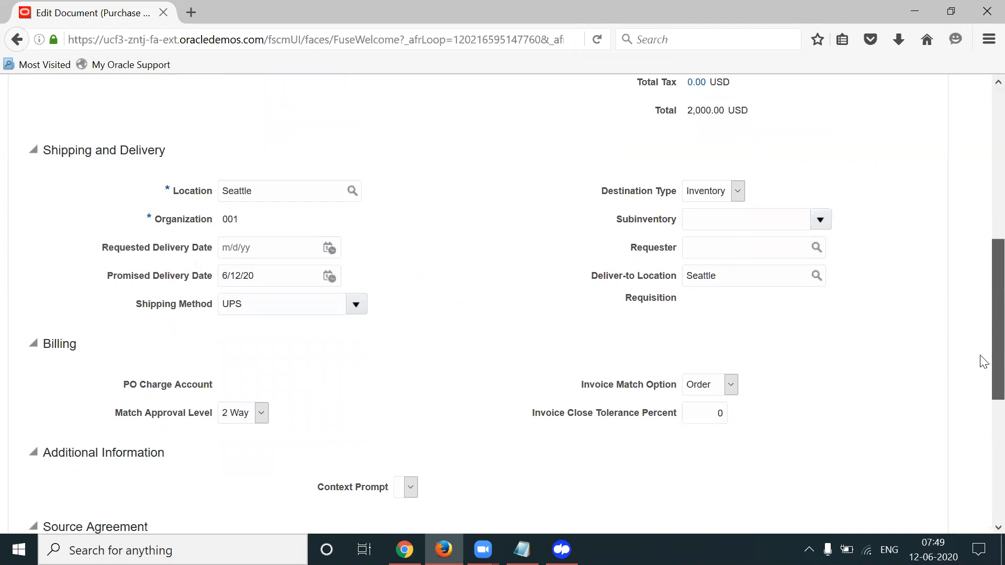
pyautogui.scroll(-1, 983, 361)
pyautogui.scroll(9, 984, 362)
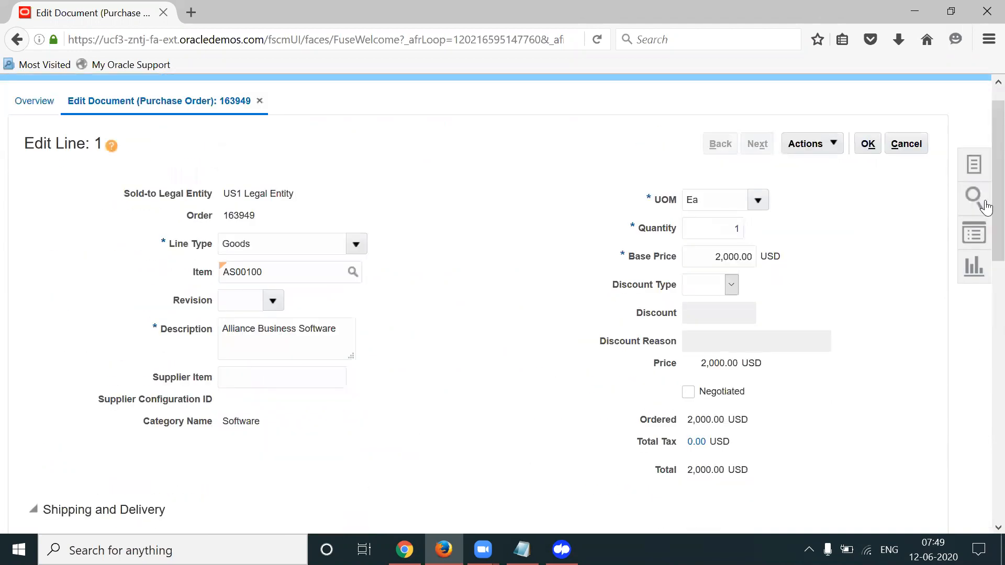
pyautogui.click(867, 143)
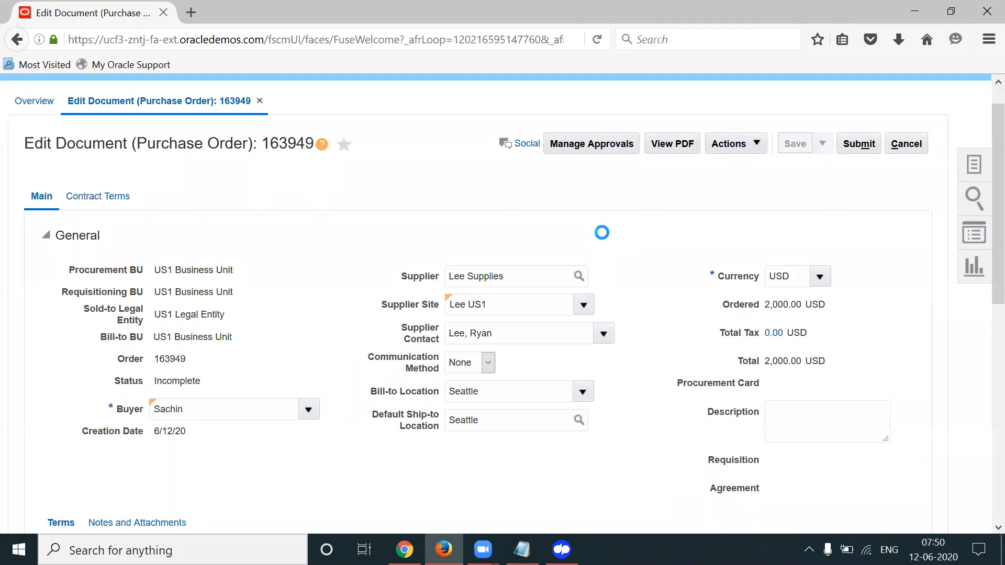
pyautogui.click(859, 148)
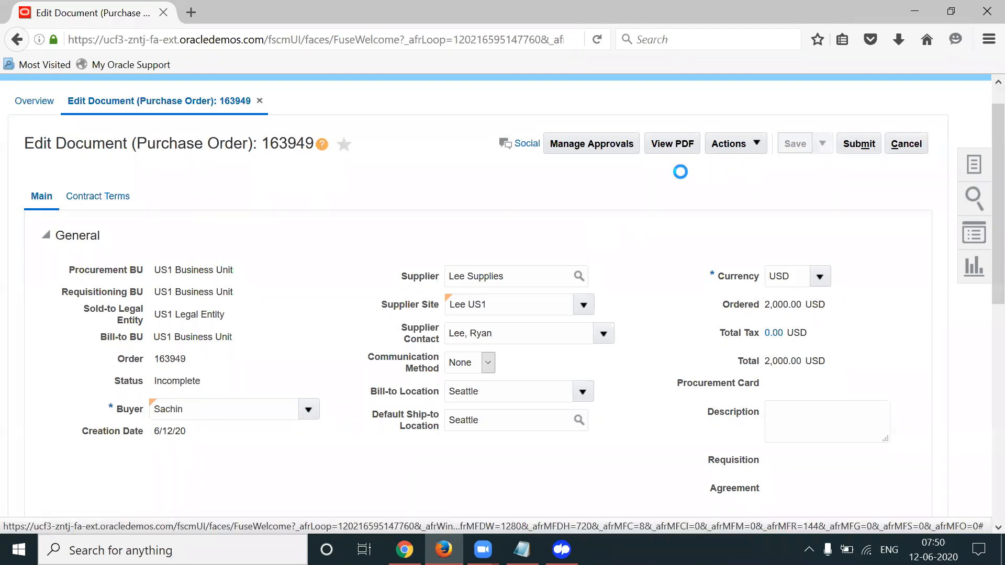
# Review PO 163949's single Terms Stage approver, then return to the approvals setup window
pyautogui.click(593, 151)
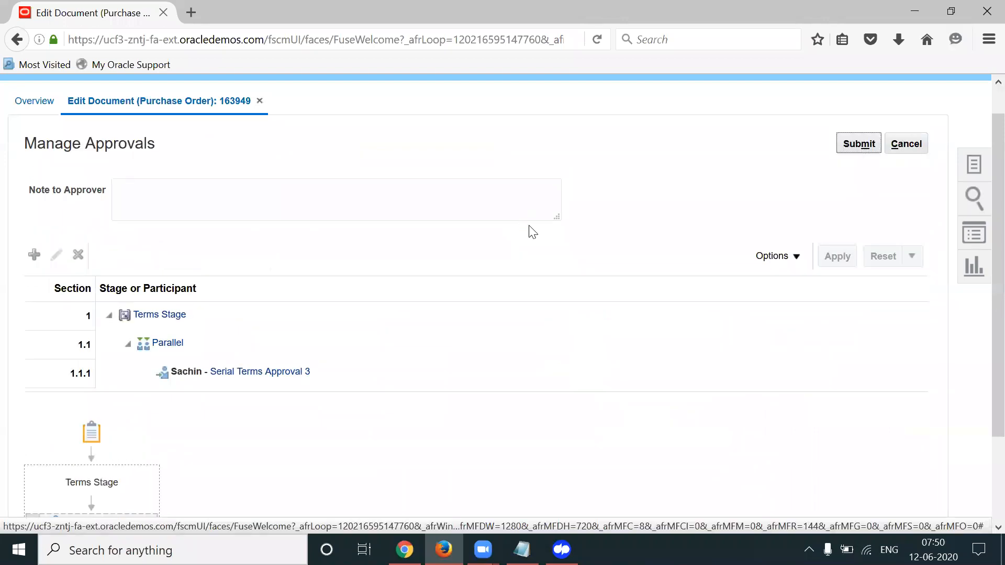
pyautogui.scroll(-1, 982, 354)
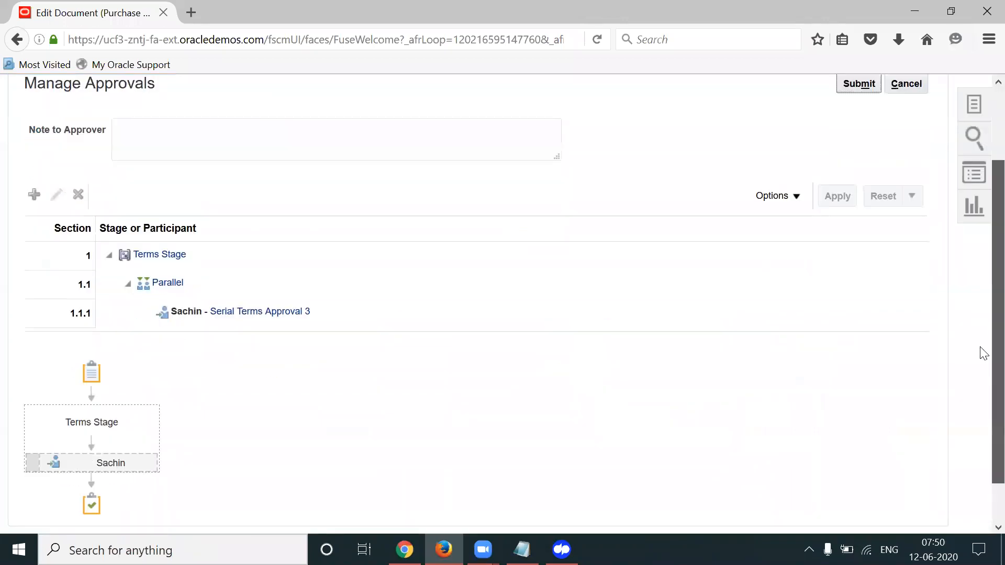
pyautogui.scroll(-1, 983, 354)
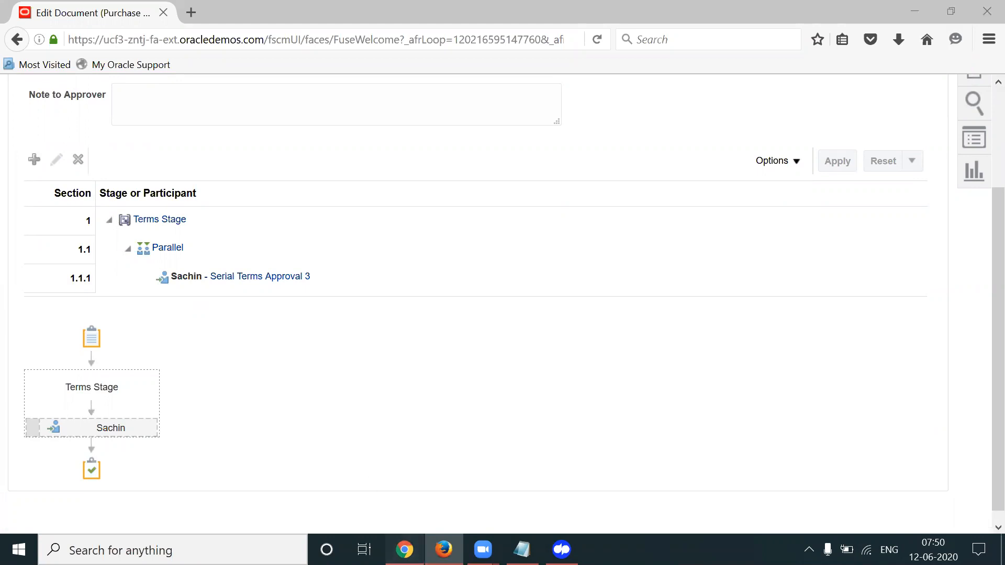
pyautogui.click(405, 550)
pyautogui.click(547, 222)
# Inspect Terms Approval Serial 3 rules: supervisory action starting with Buyer and its approval levels
pyautogui.click(382, 183)
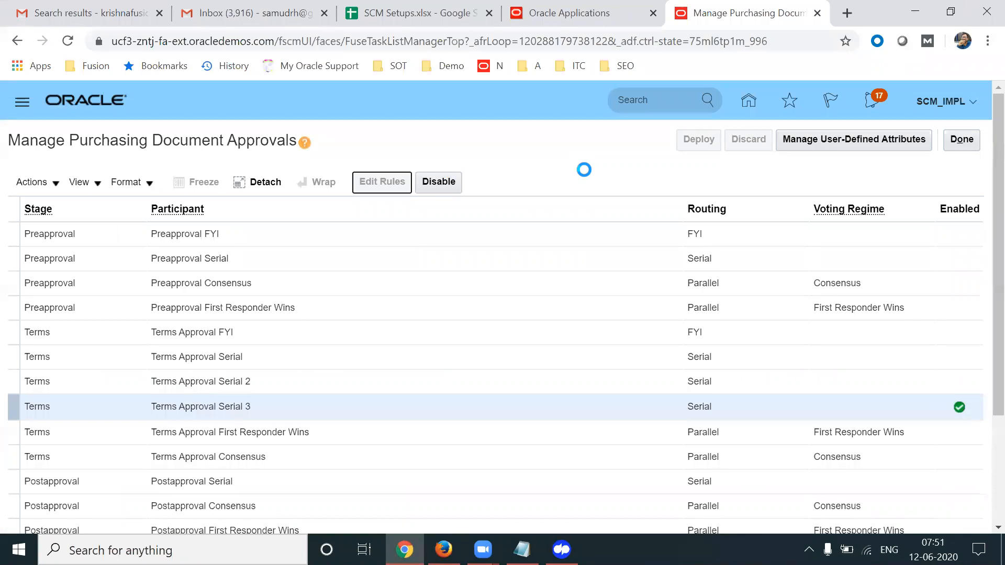
pyautogui.moveTo(982, 135); pyautogui.dragTo(980, 370)
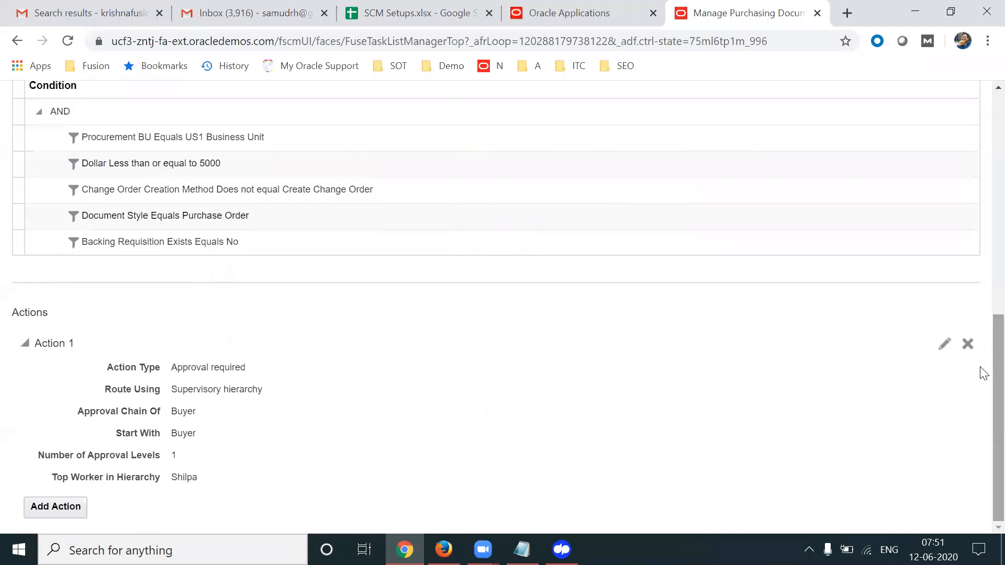
pyautogui.doubleClick(173, 456)
pyautogui.moveTo(172, 432); pyautogui.dragTo(211, 439)
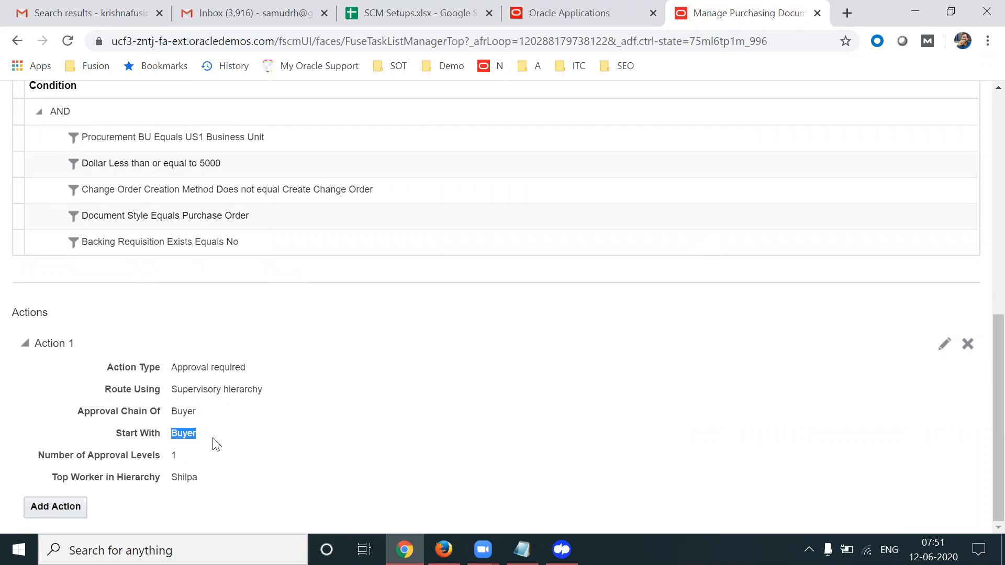
pyautogui.moveTo(172, 459); pyautogui.dragTo(195, 459)
pyautogui.click(443, 550)
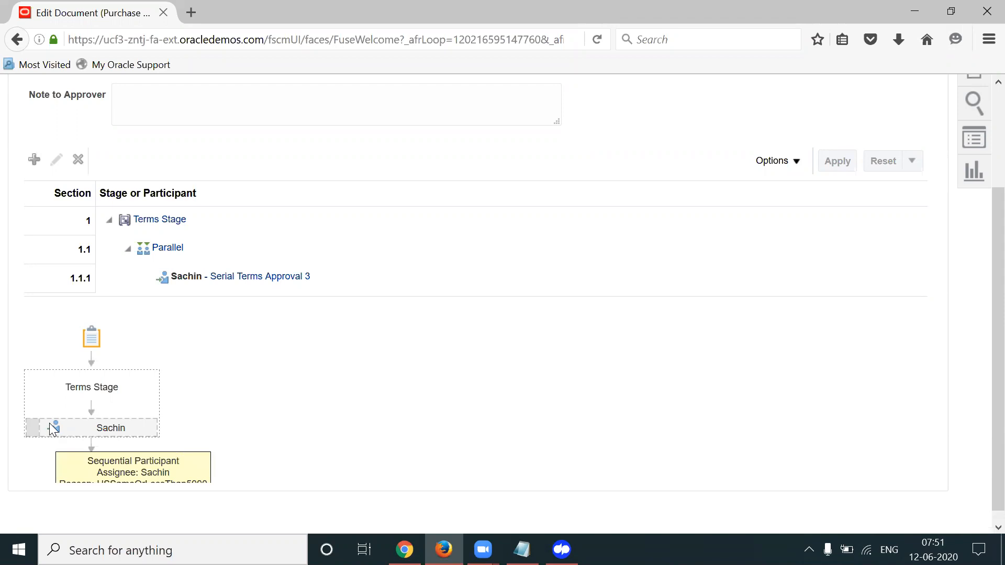
pyautogui.moveTo(998, 435); pyautogui.dragTo(997, 515)
pyautogui.moveTo(57, 415)
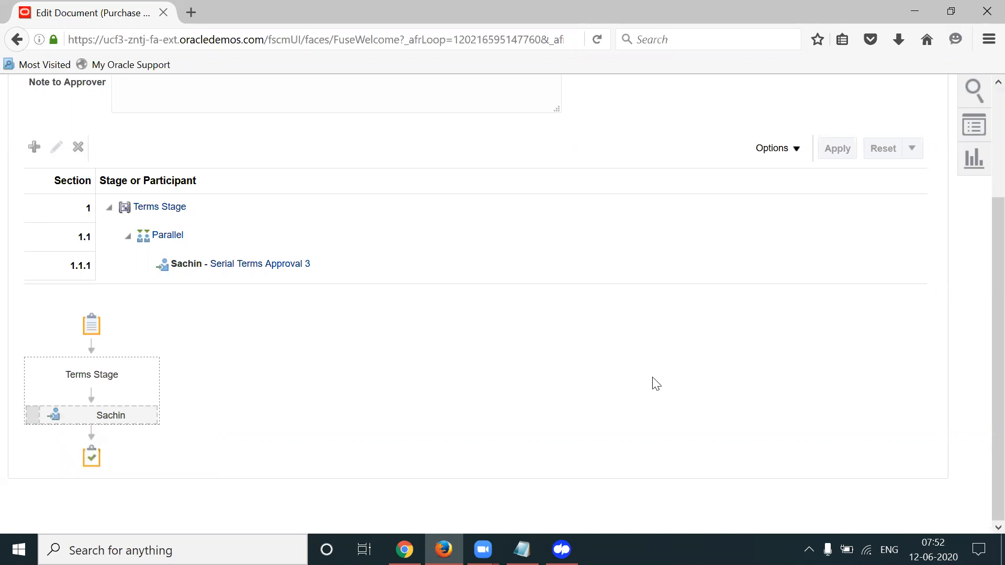
pyautogui.scroll(3, 981, 233)
# Set line 1's quantity to 3, making the ordered amount 6,000.00 at 2,000.00 each
pyautogui.click(920, 179)
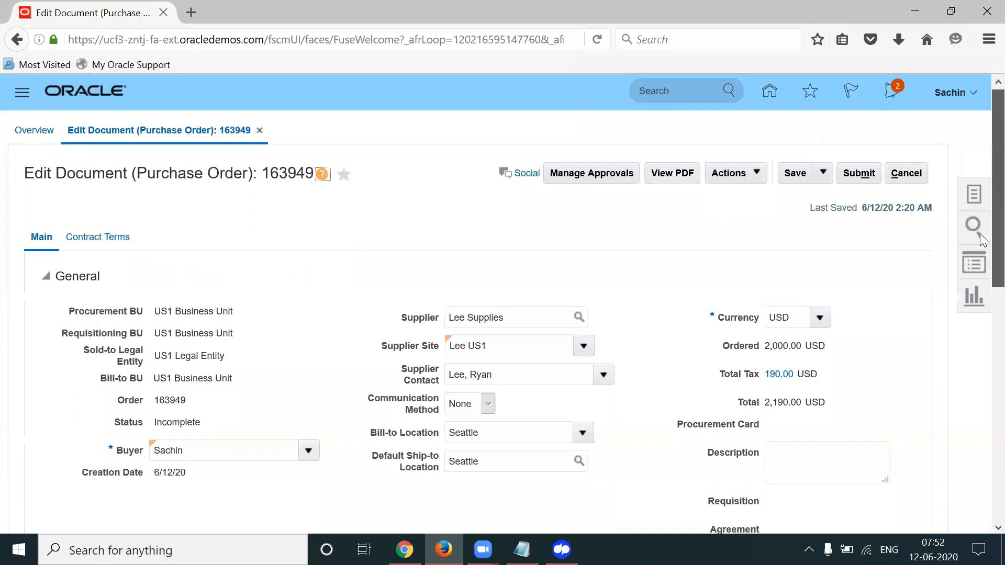
pyautogui.scroll(-10, 980, 233)
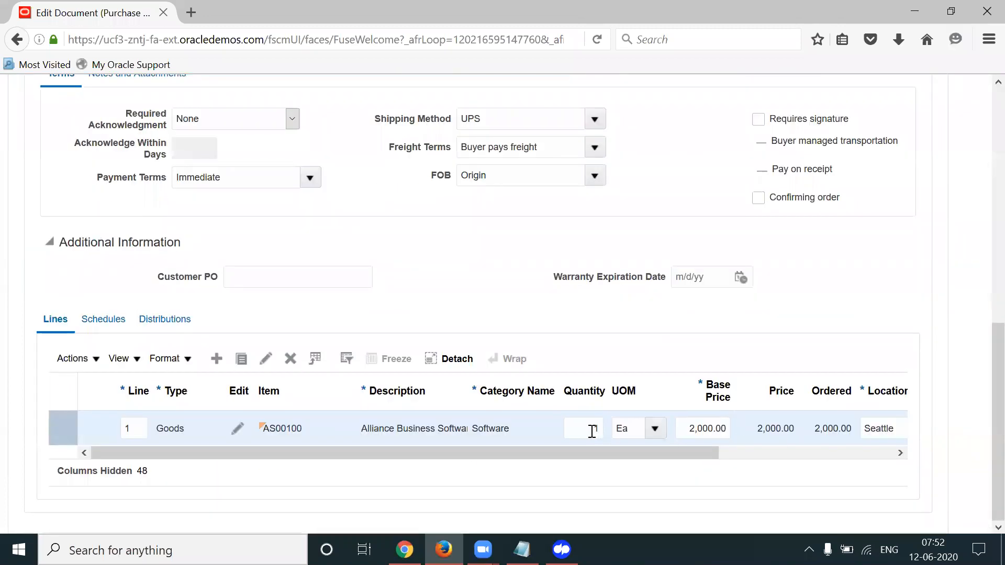
pyautogui.click(592, 431)
pyautogui.write('3')
pyautogui.press('Tab')
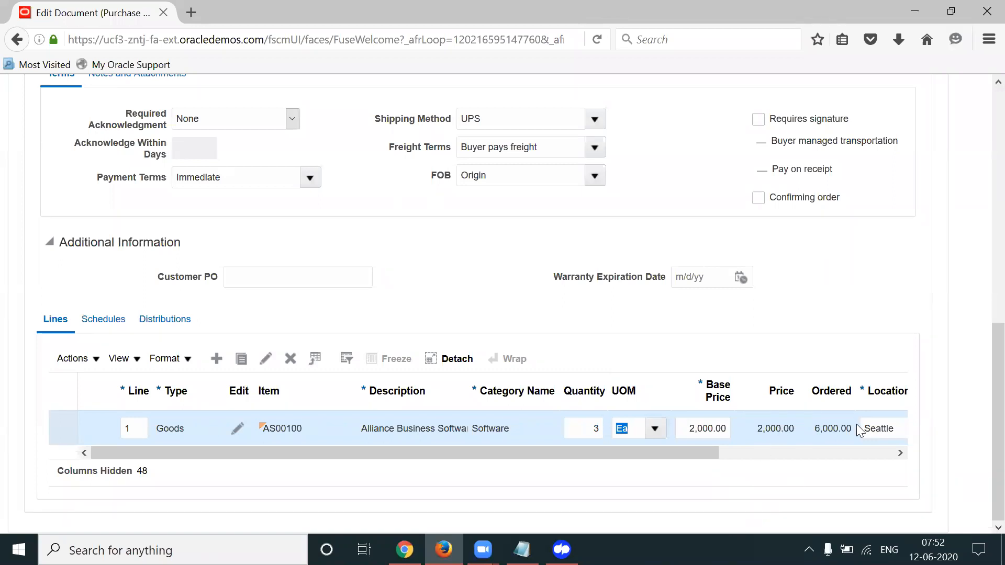
pyautogui.doubleClick(831, 428)
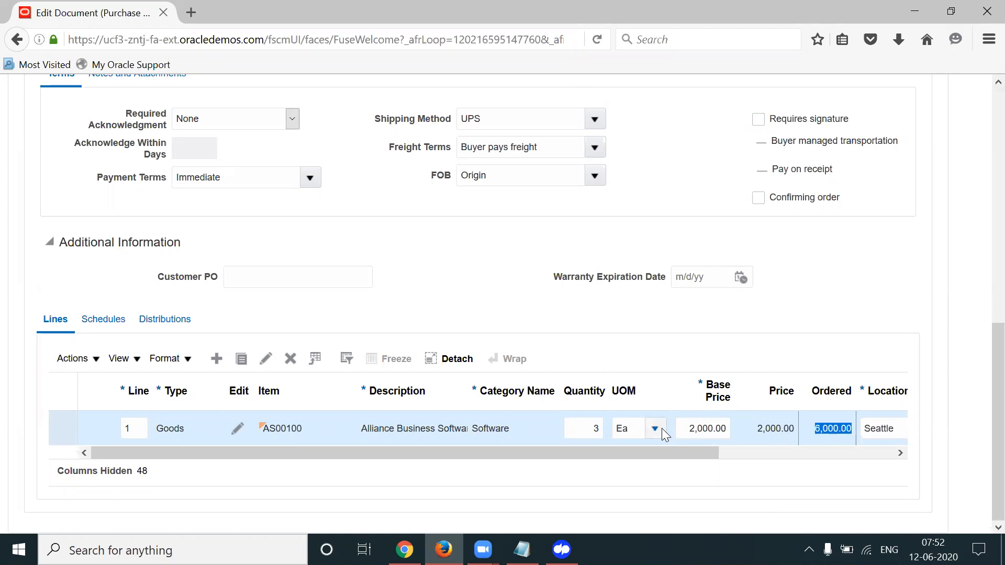
pyautogui.doubleClick(595, 428)
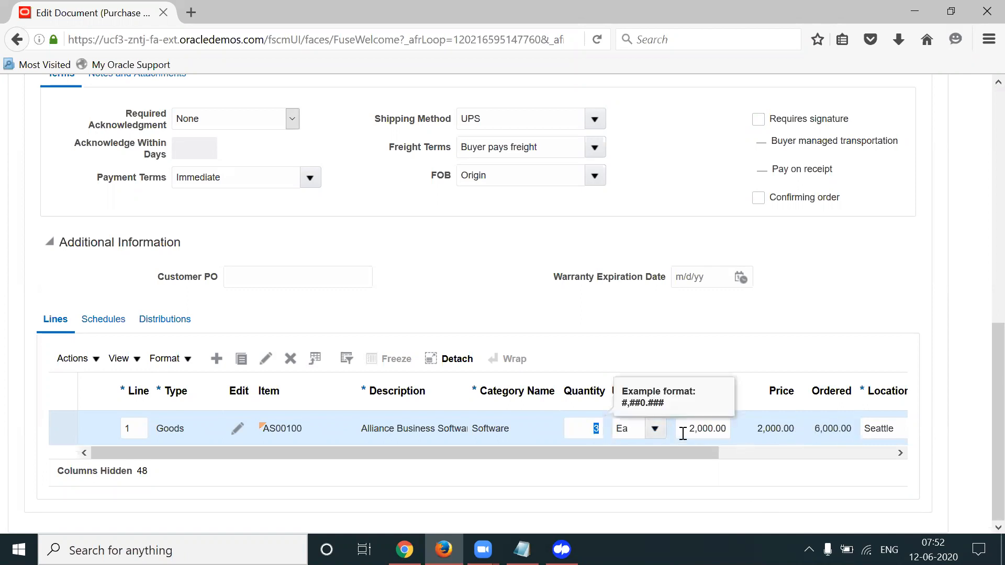
pyautogui.doubleClick(683, 434)
pyautogui.doubleClick(830, 428)
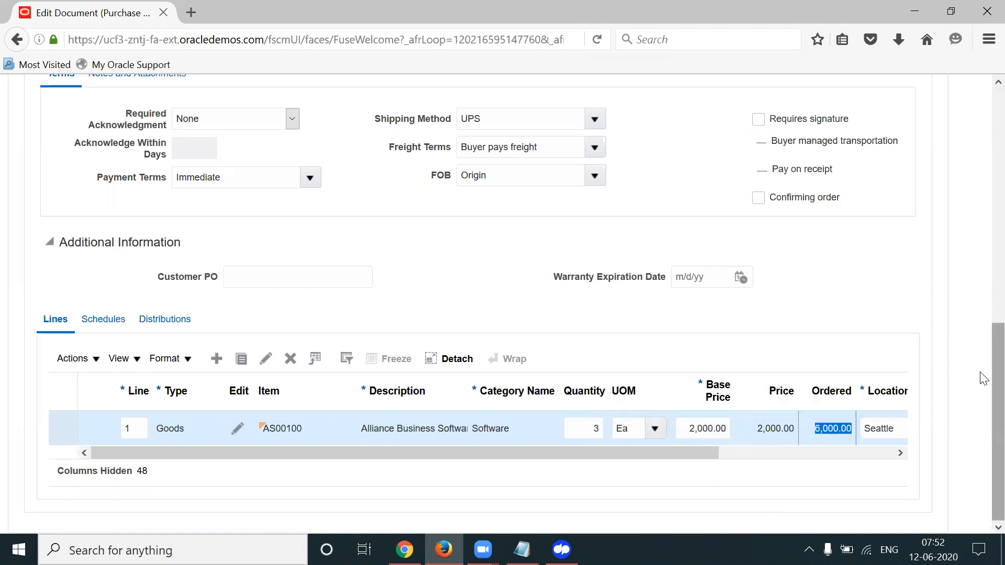
pyautogui.scroll(10, 983, 378)
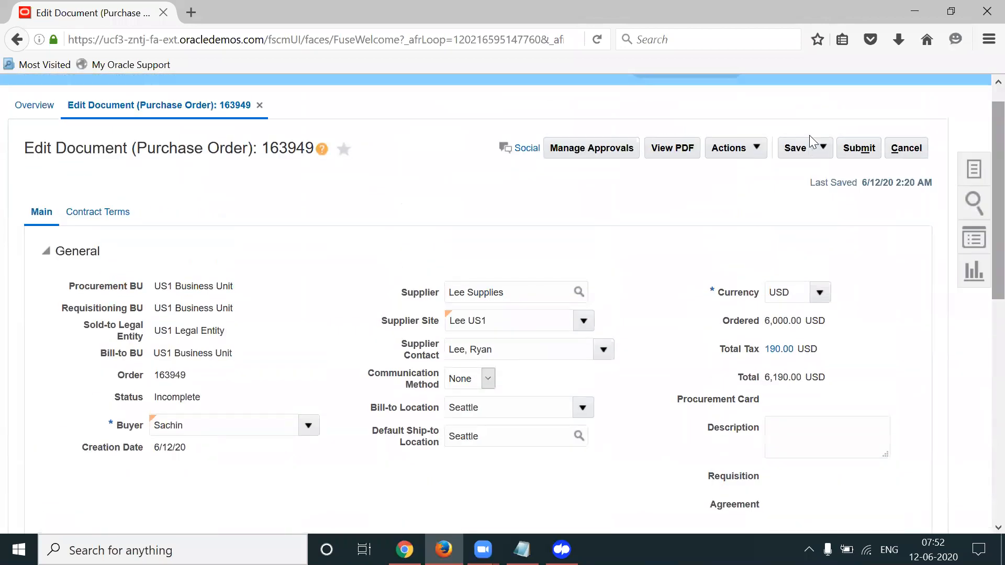
# Save the order and check its route: two sequential Serial Terms Approval 3 approvers
pyautogui.click(800, 148)
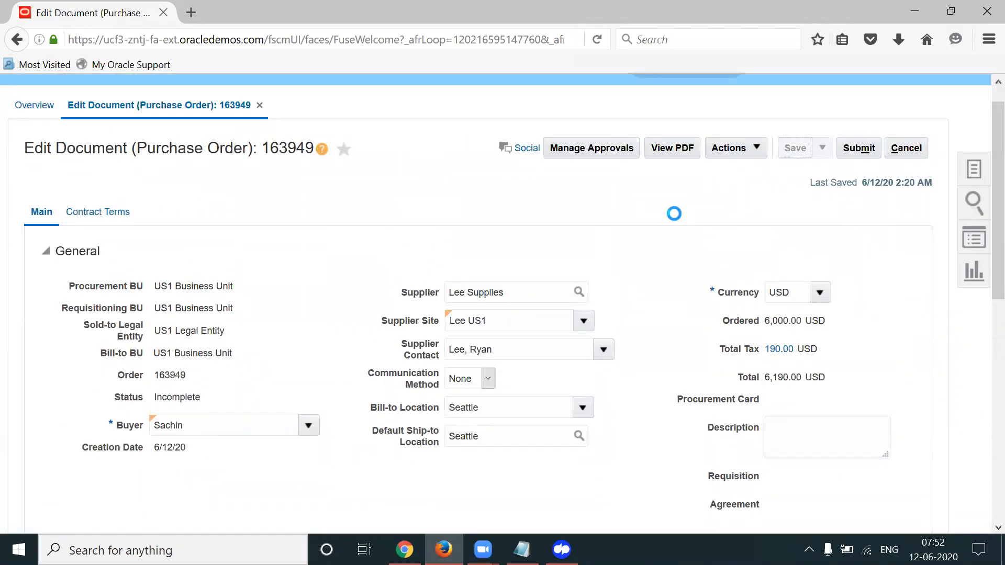
pyautogui.click(591, 148)
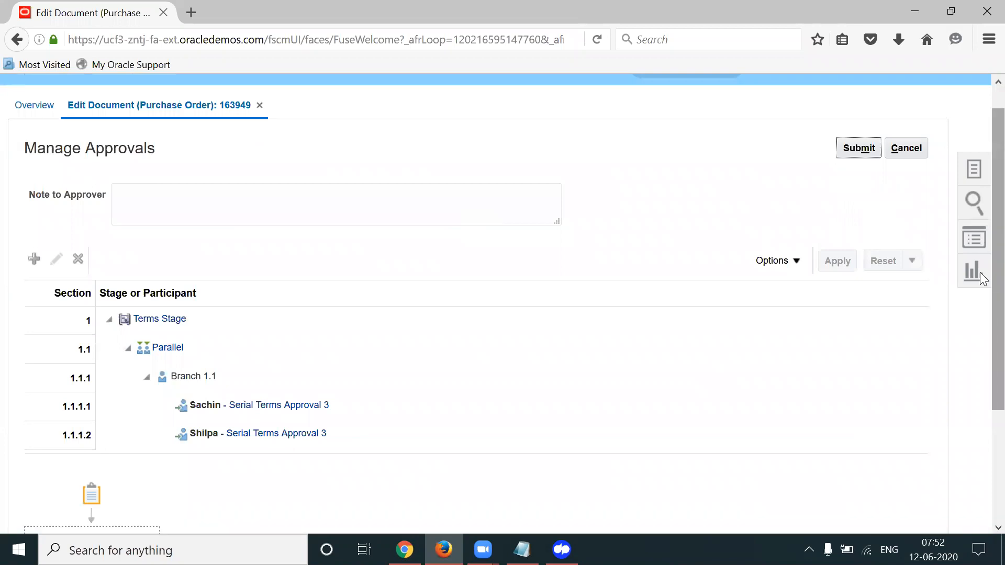
pyautogui.scroll(-3, 980, 278)
pyautogui.click(213, 254)
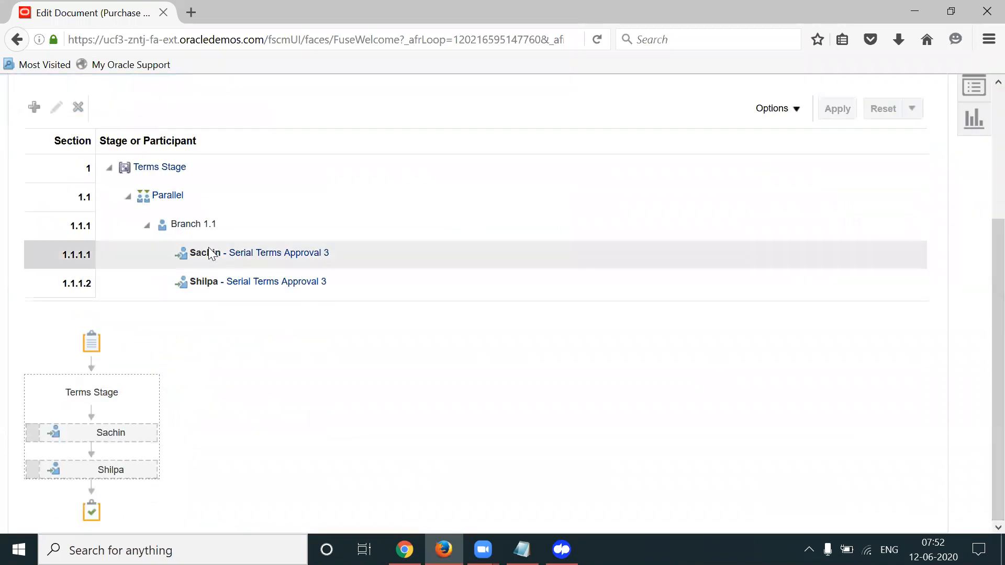
pyautogui.click(202, 291)
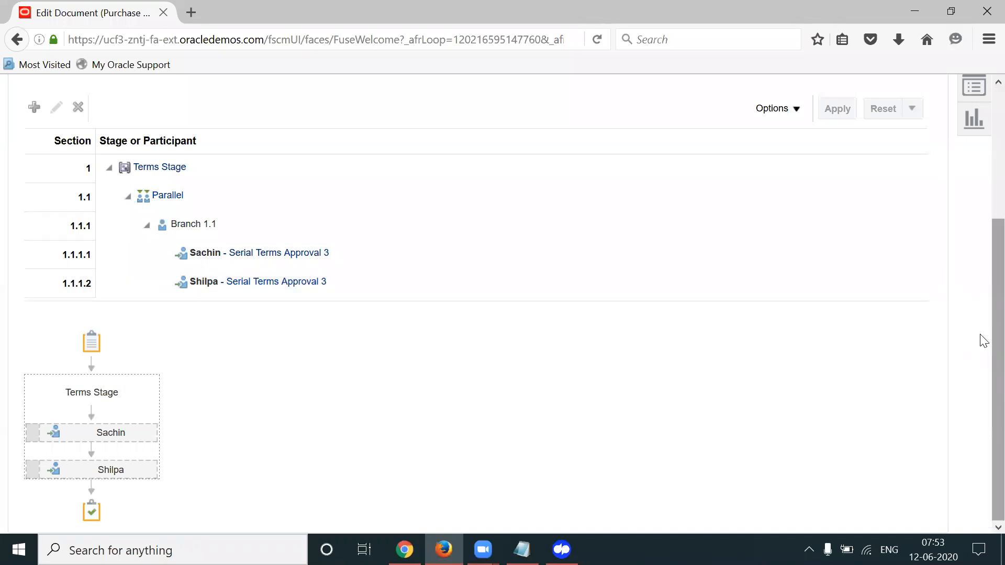
pyautogui.scroll(2, 983, 256)
pyautogui.scroll(3, 983, 250)
pyautogui.click(905, 173)
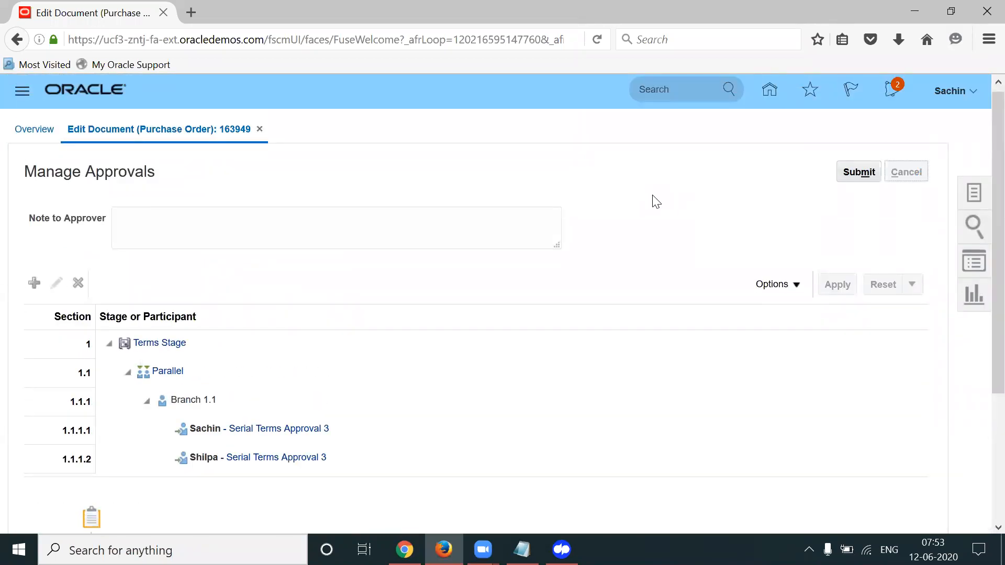
# Change the order currency from USD to GBP and accept the warning
pyautogui.click(794, 320)
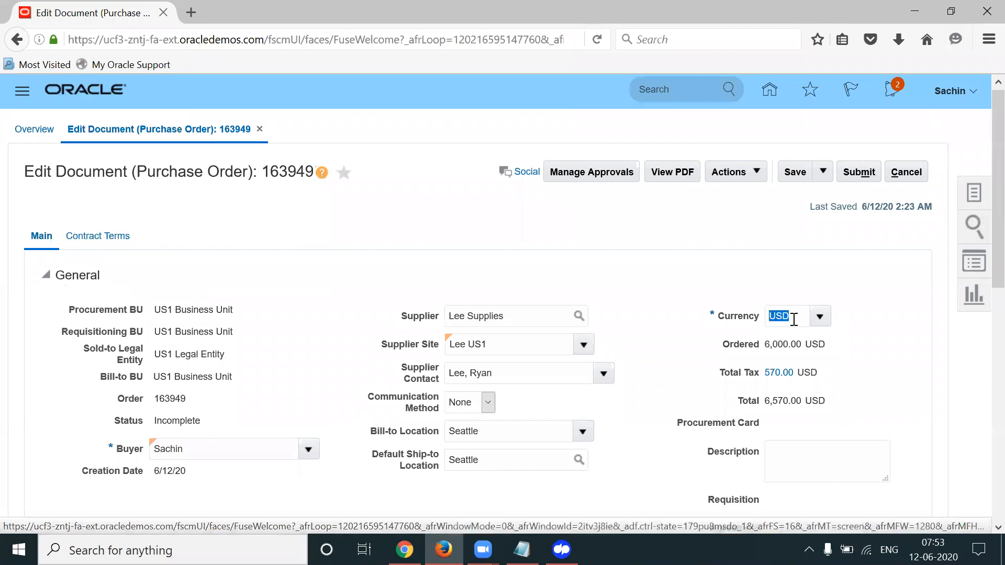
pyautogui.scroll(-1, 872, 273)
pyautogui.click(816, 281)
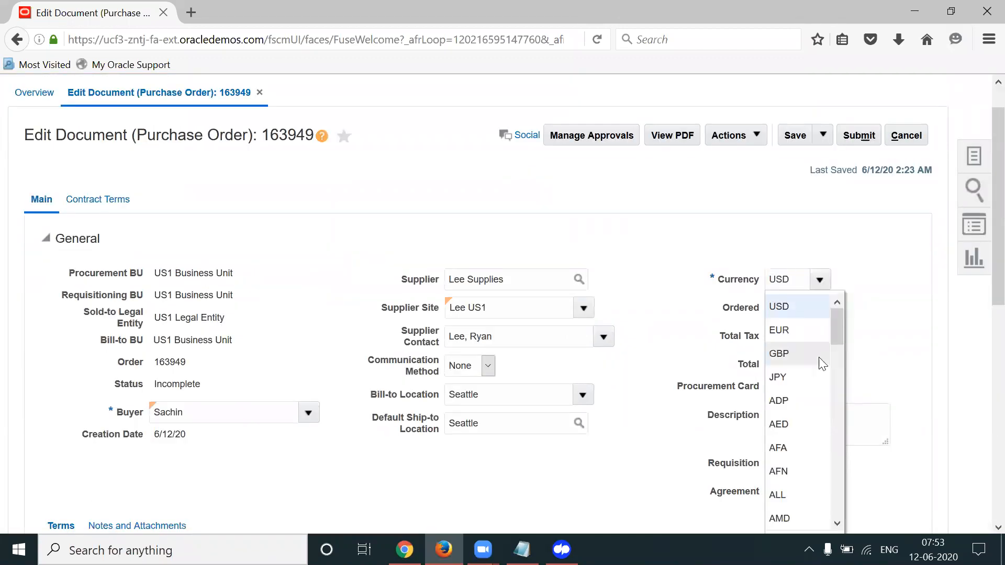
pyautogui.click(804, 354)
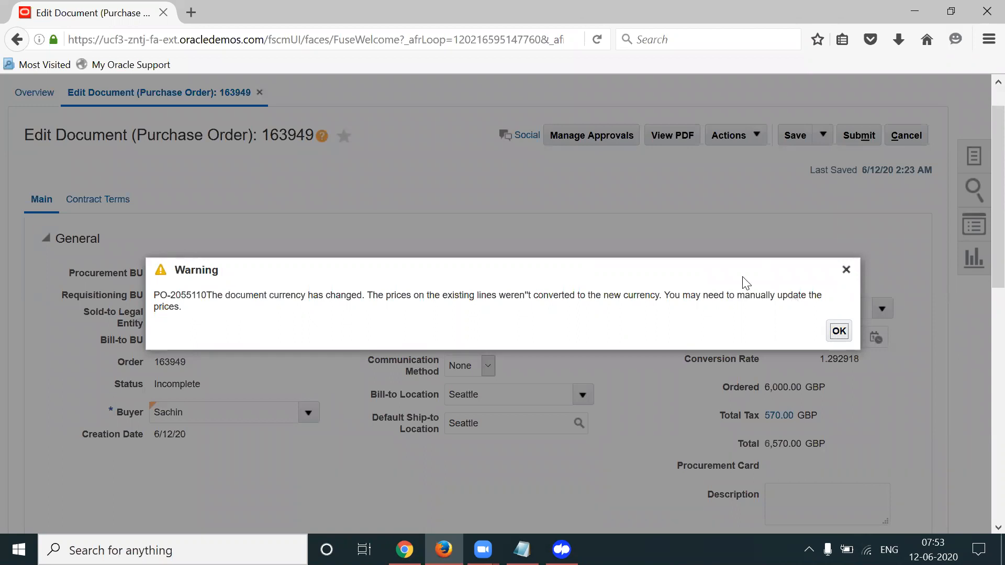
pyautogui.moveTo(732, 276); pyautogui.dragTo(642, 193)
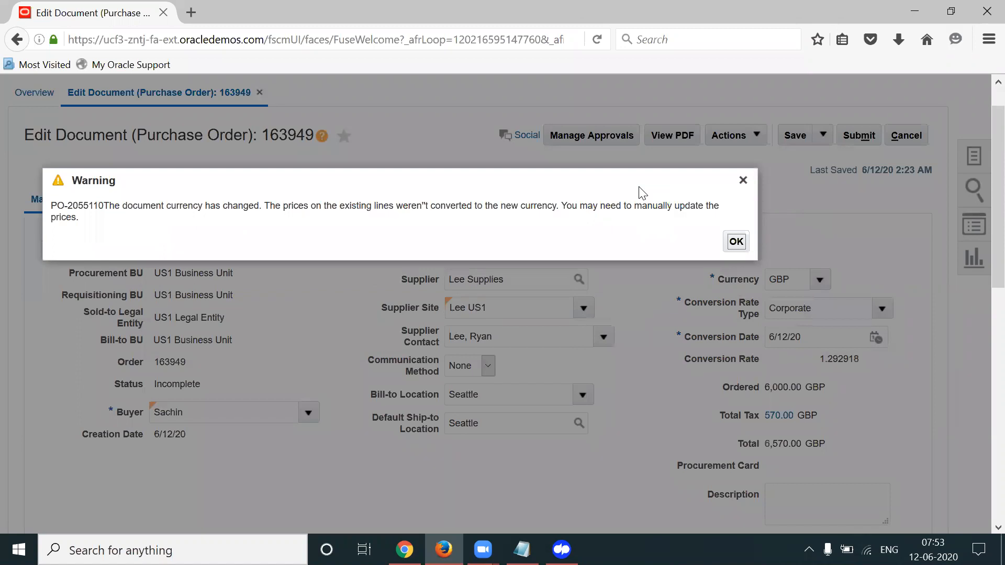
pyautogui.click(736, 242)
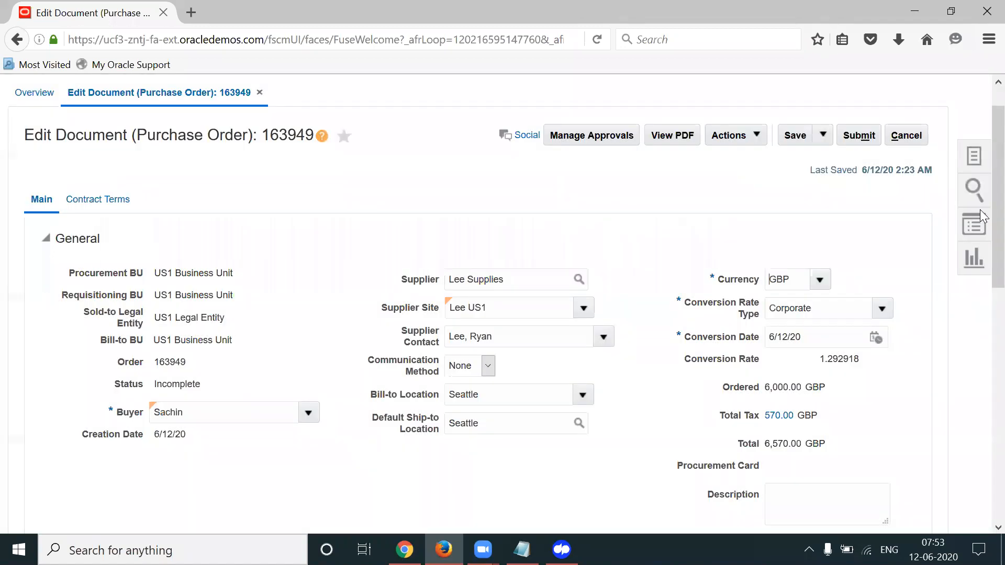
# Verify the GBP conversion: Corporate rate type, date 6/12/20, rate 1.292918
pyautogui.scroll(-1, 980, 222)
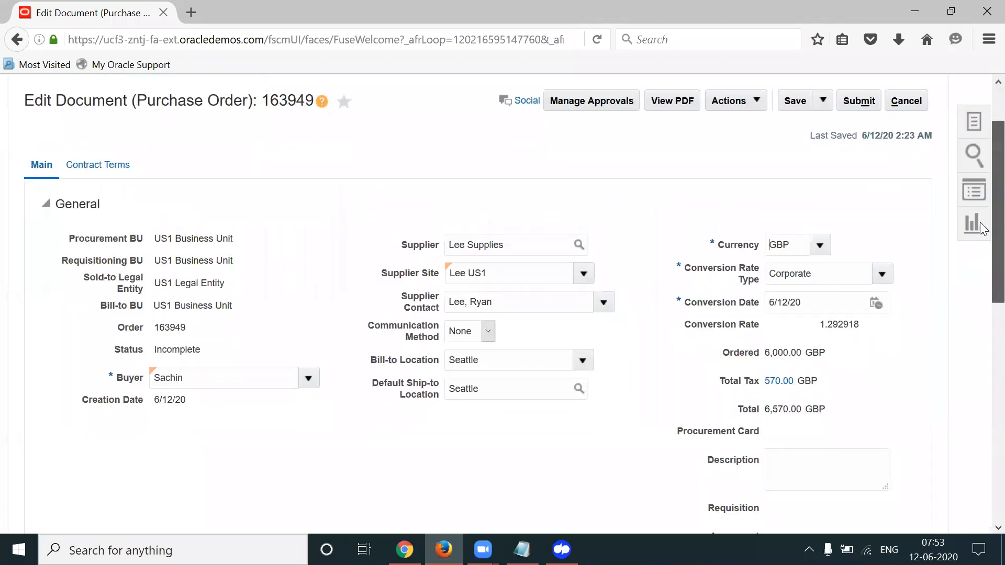
pyautogui.scroll(-1, 980, 222)
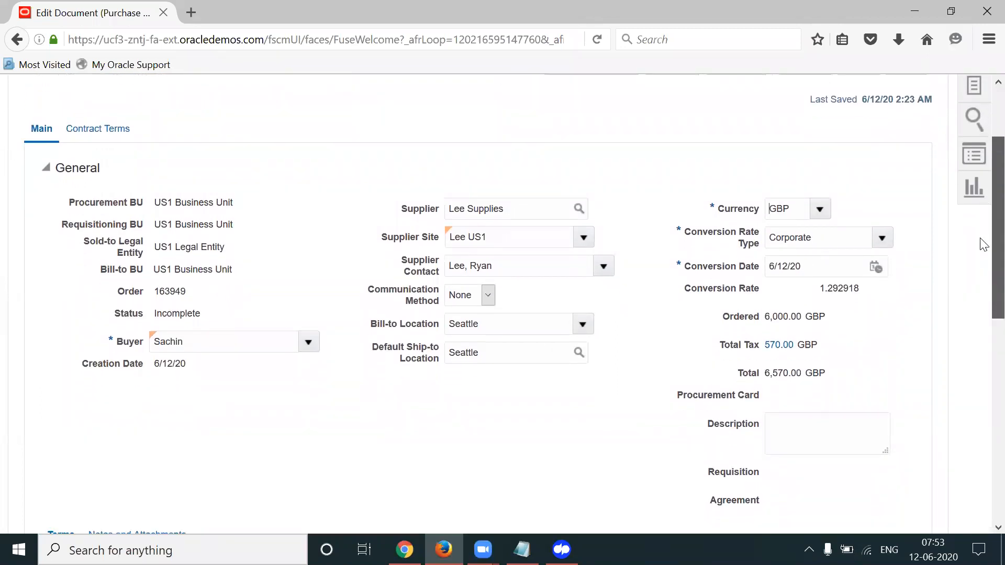
pyautogui.scroll(-1, 983, 244)
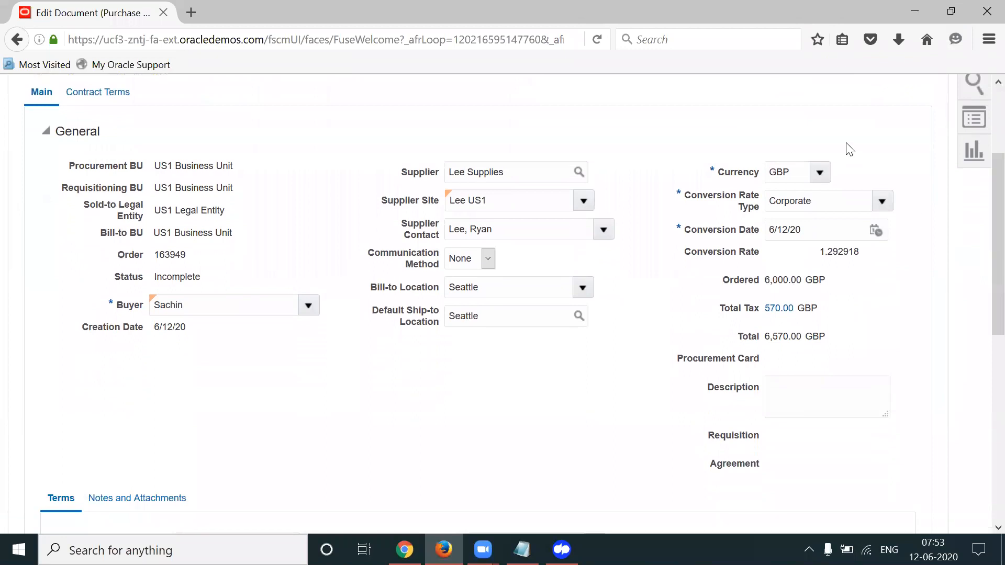
pyautogui.doubleClick(780, 172)
pyautogui.doubleClick(824, 205)
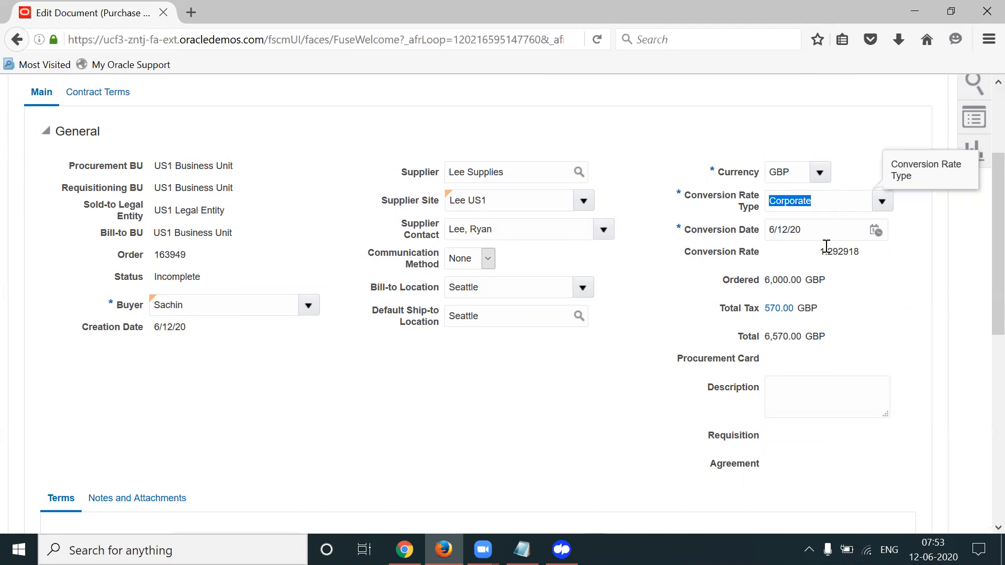
pyautogui.click(820, 230)
pyautogui.doubleClick(820, 231)
pyautogui.moveTo(820, 252); pyautogui.dragTo(867, 261)
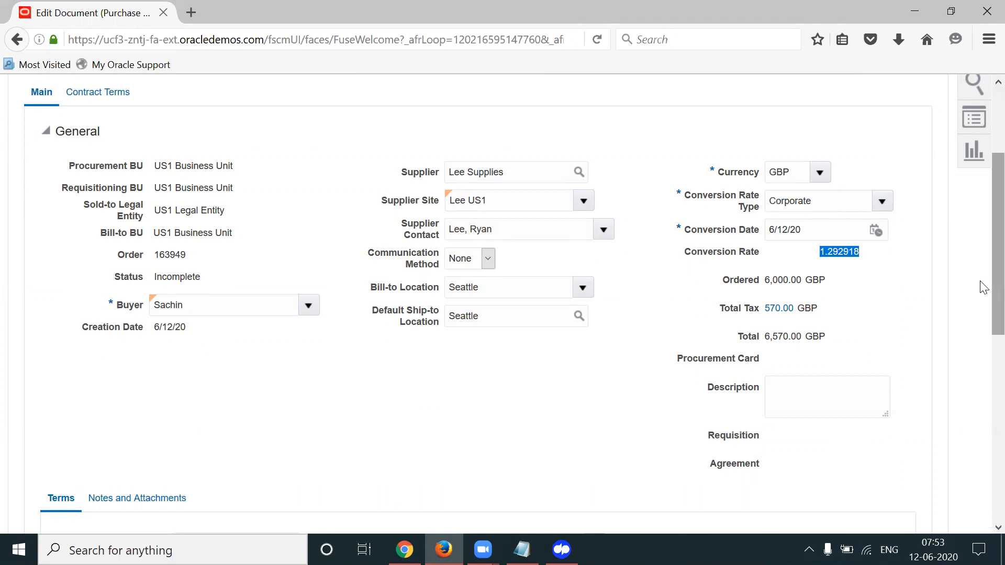
# Check the 6,570.00 GBP total and save the order
pyautogui.scroll(-2, 982, 293)
pyautogui.scroll(-4, 980, 261)
pyautogui.scroll(5, 982, 243)
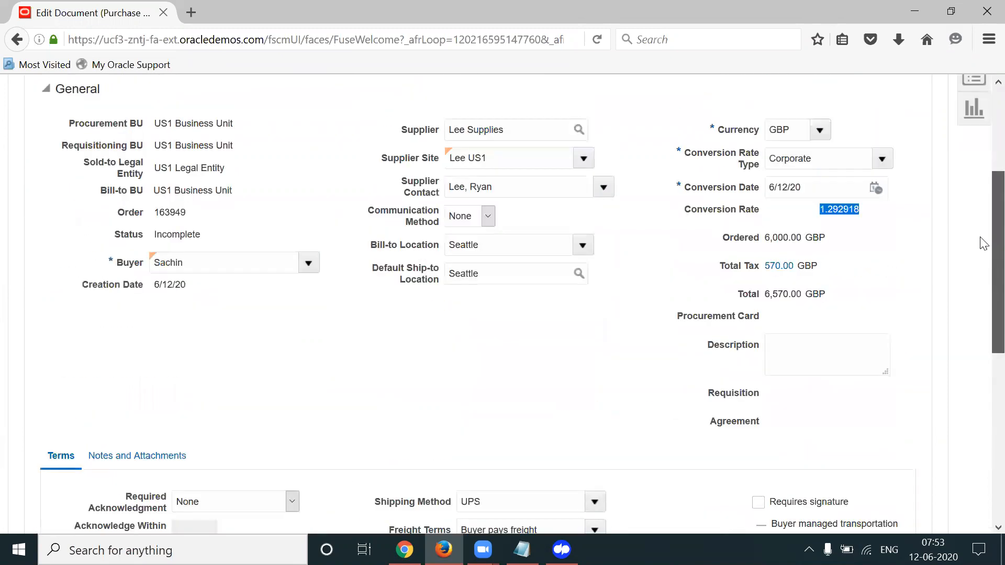
pyautogui.scroll(3, 983, 244)
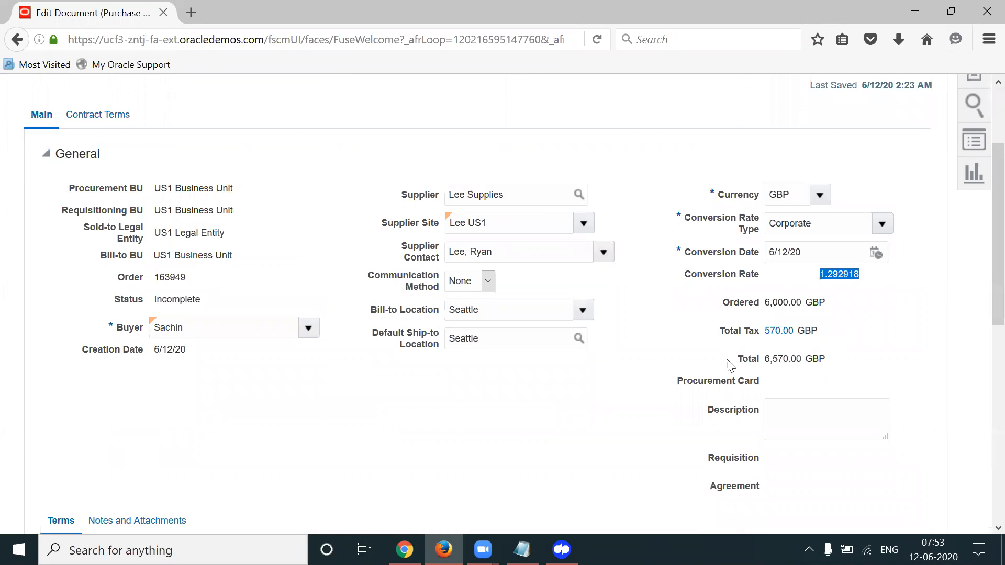
pyautogui.moveTo(736, 359); pyautogui.dragTo(835, 369)
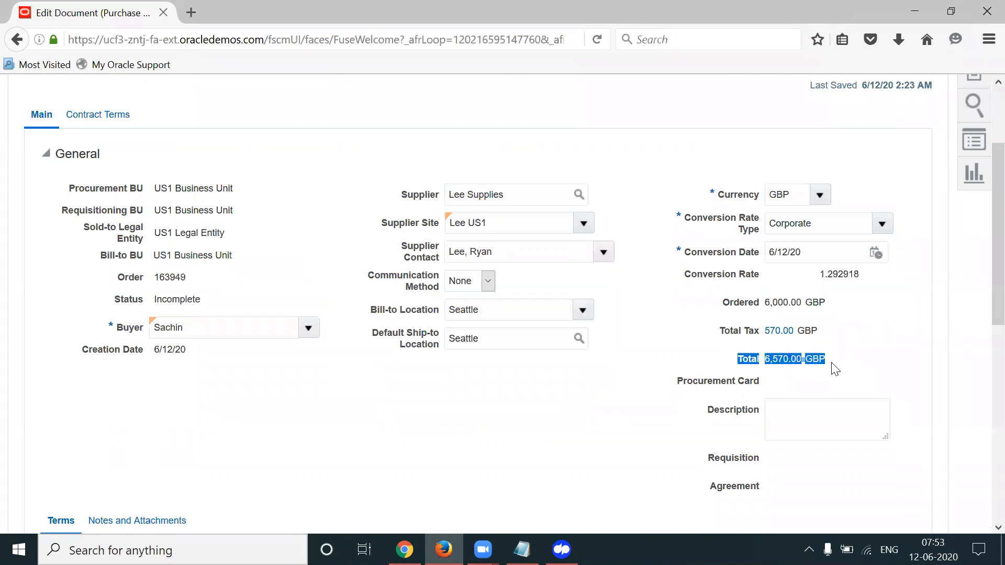
pyautogui.click(972, 304)
pyautogui.moveTo(980, 262); pyautogui.dragTo(983, 231)
pyautogui.click(795, 132)
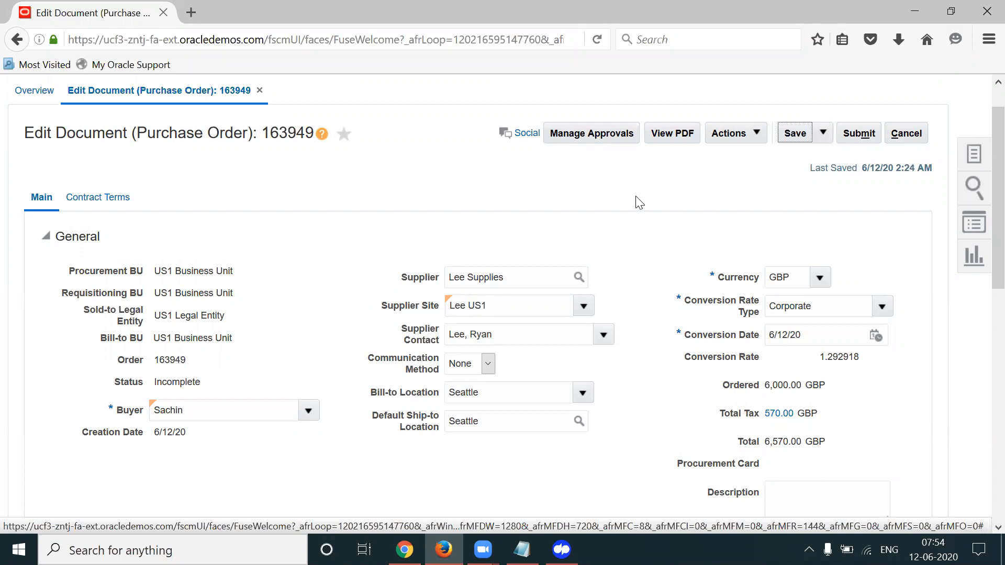
pyautogui.click(586, 135)
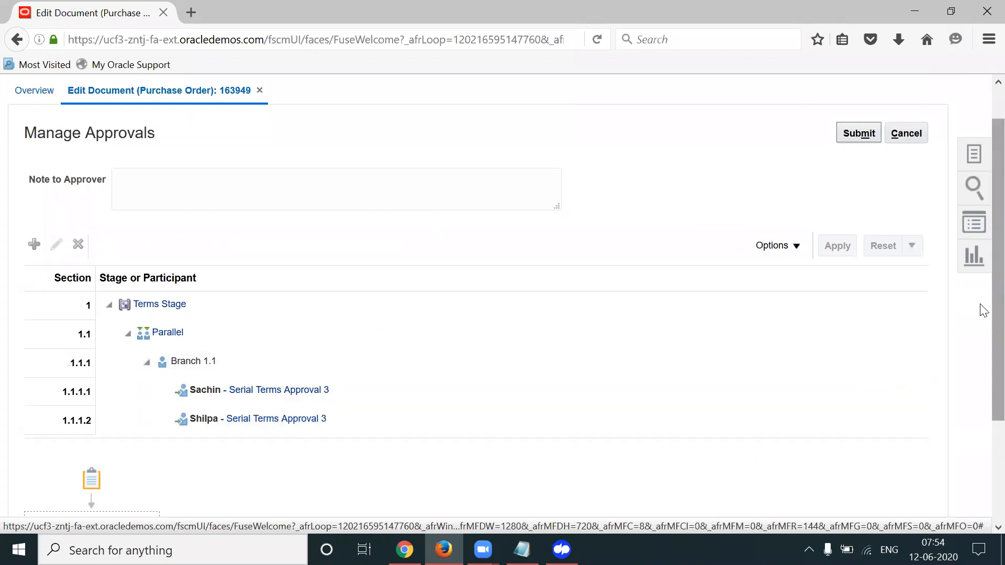
pyautogui.scroll(-4, 982, 335)
pyautogui.scroll(6, 974, 209)
pyautogui.click(922, 177)
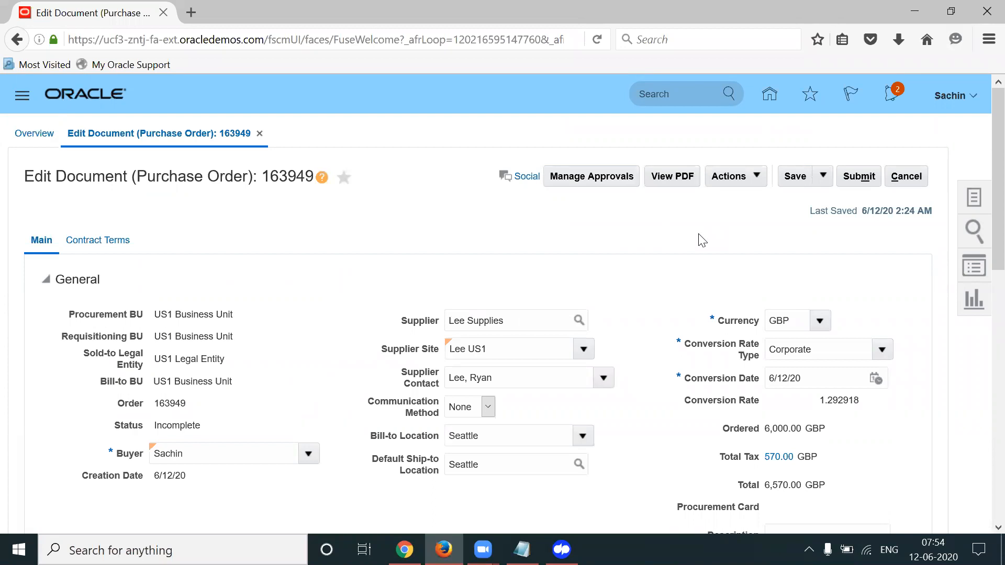
pyautogui.click(819, 322)
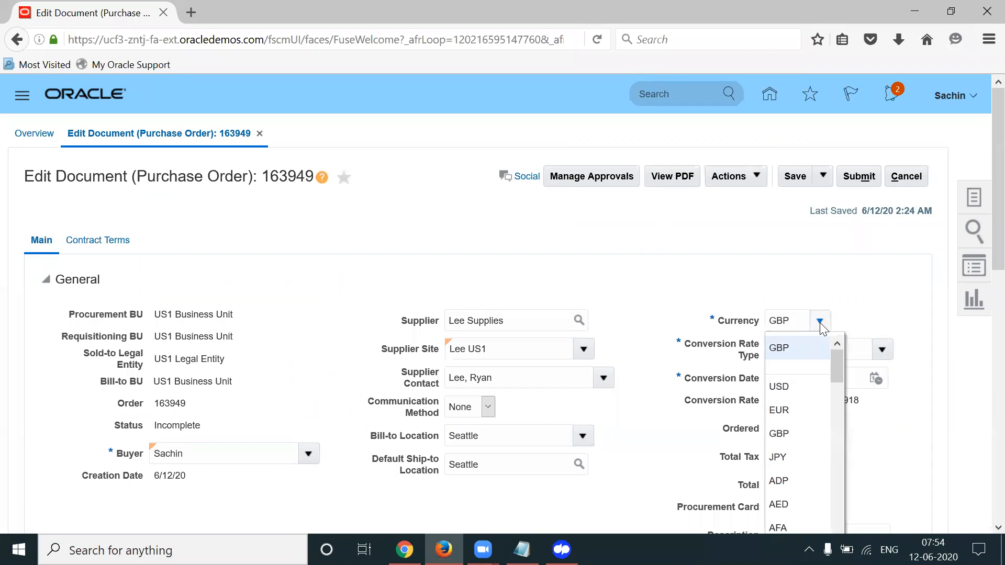
pyautogui.scroll(-2, 984, 225)
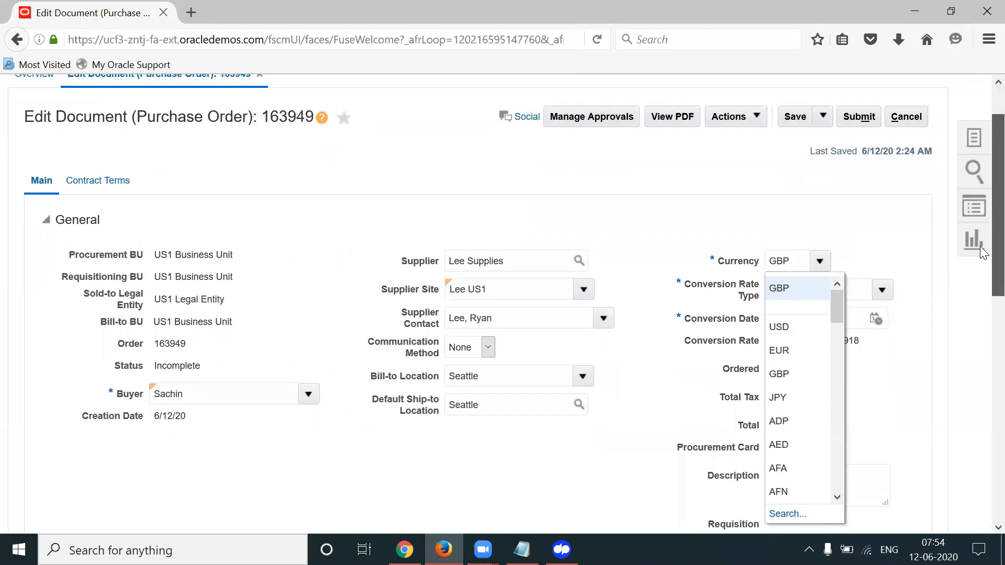
pyautogui.scroll(-1, 983, 253)
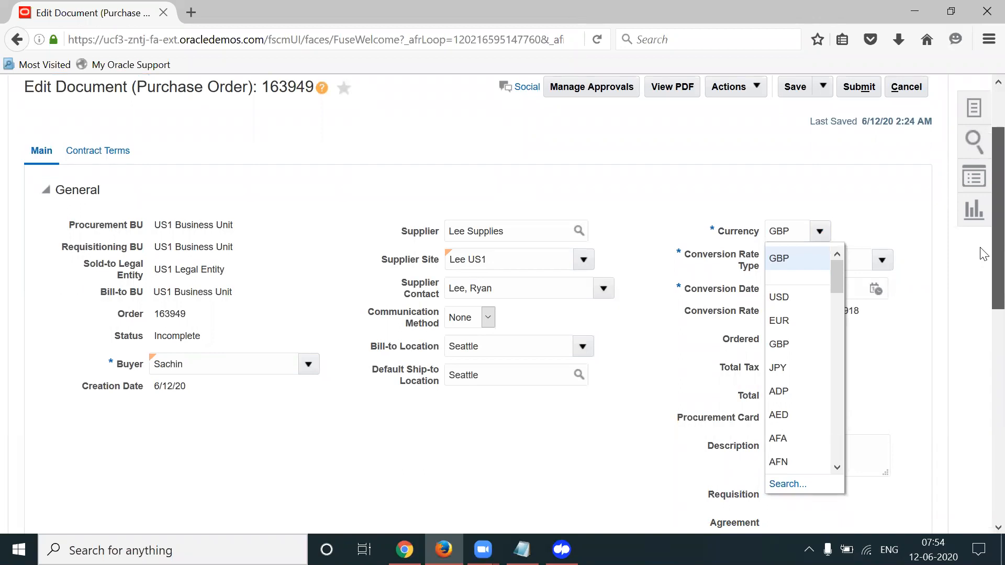
pyautogui.scroll(-3, 984, 256)
pyautogui.click(917, 297)
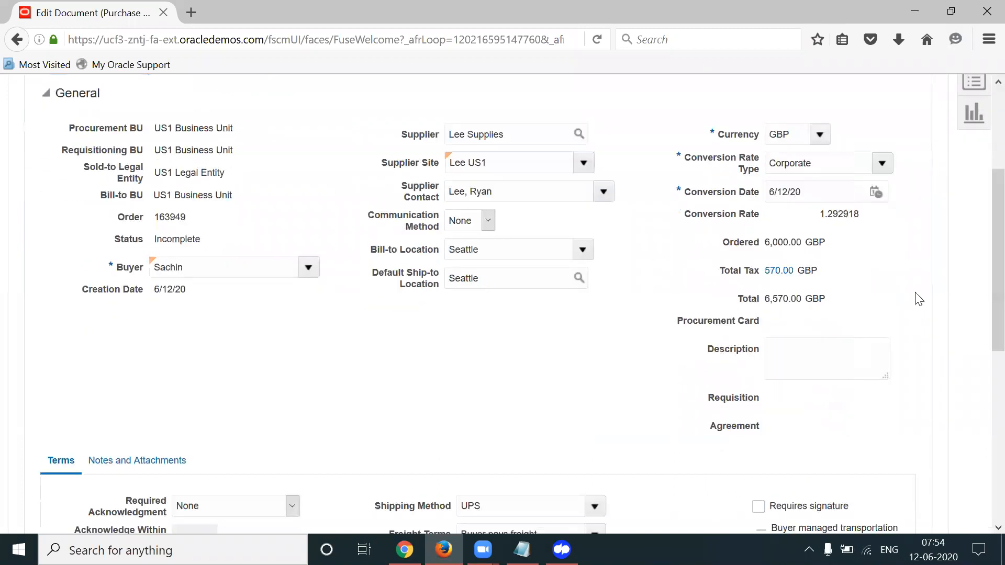
pyautogui.scroll(-8, 984, 303)
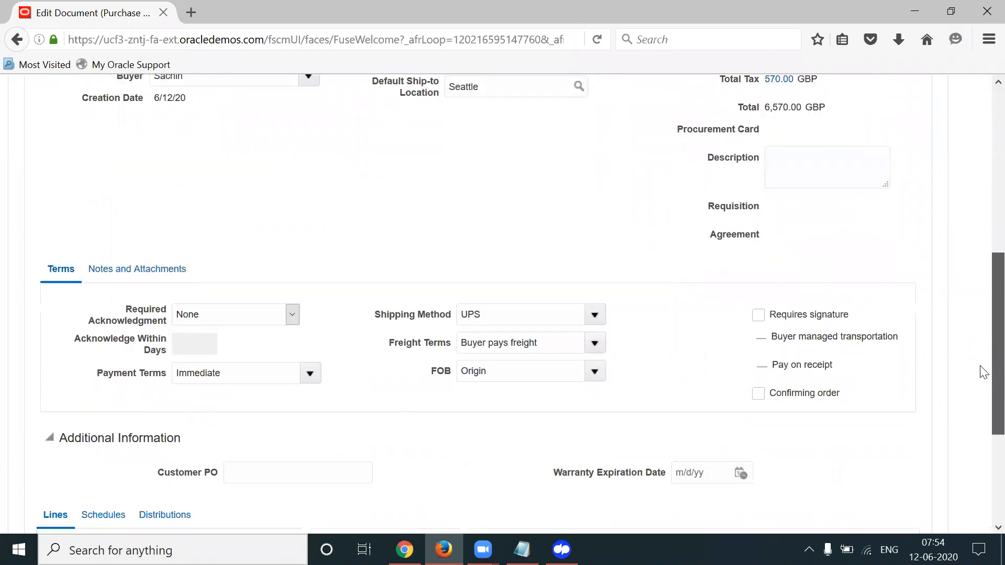
pyautogui.scroll(-4, 983, 418)
pyautogui.scroll(15, 982, 314)
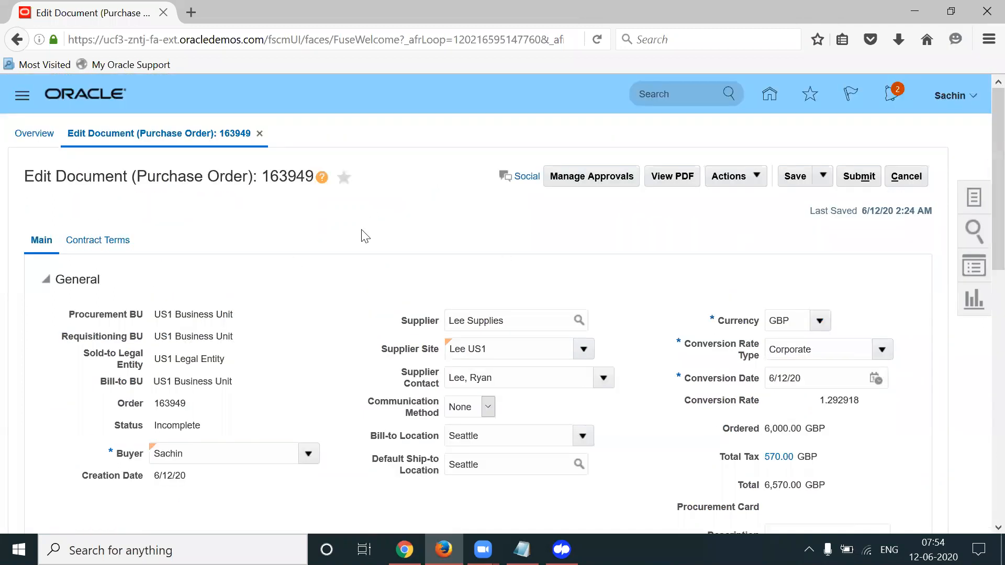
pyautogui.scroll(-3, 979, 234)
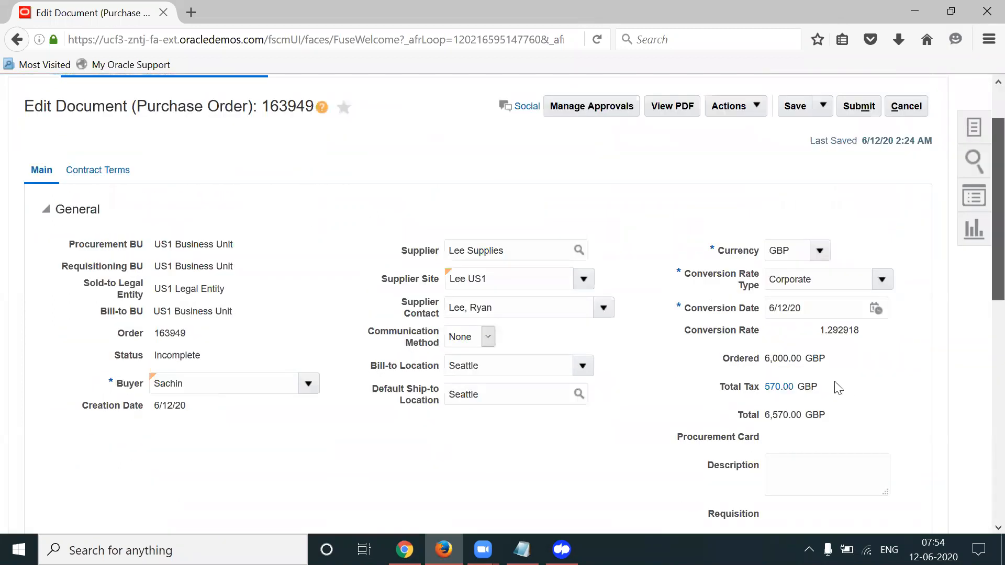
pyautogui.scroll(-3, 981, 301)
pyautogui.moveTo(703, 391); pyautogui.dragTo(779, 390)
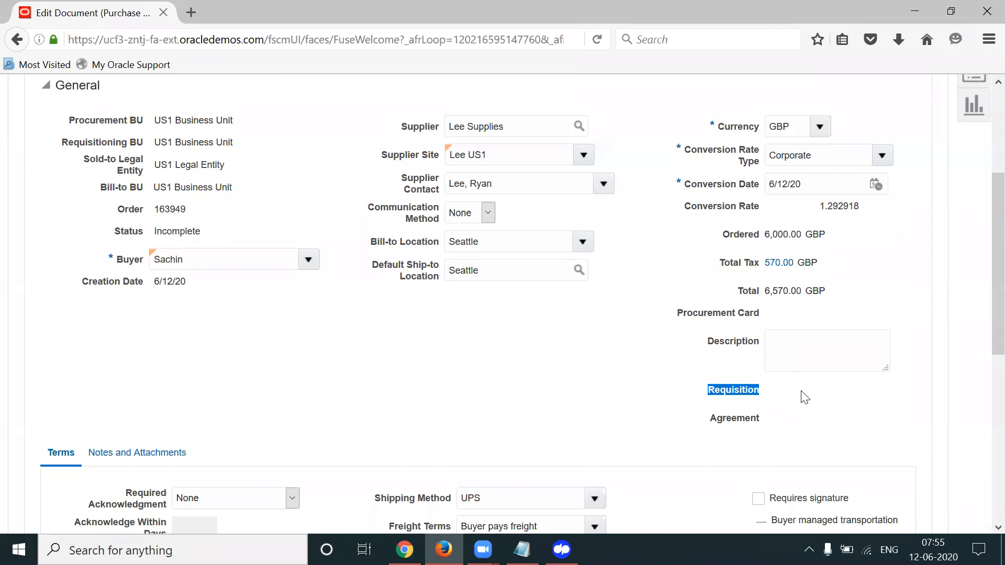
pyautogui.scroll(4, 981, 141)
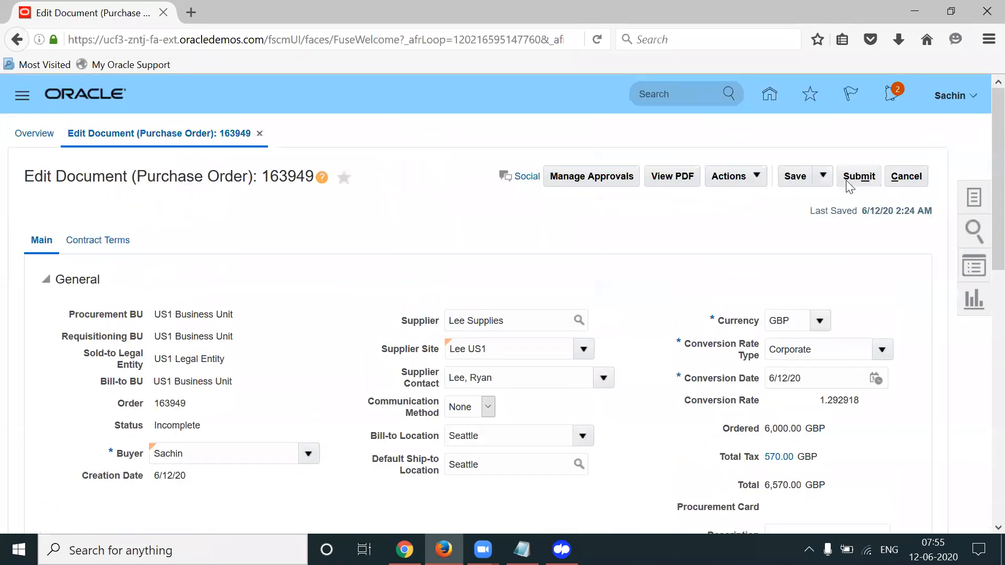
# Show PO 163949's approval route: Terms Stage Dollar ≤ 5000 rule, one supervisory level starting with Buyer
pyautogui.click(594, 177)
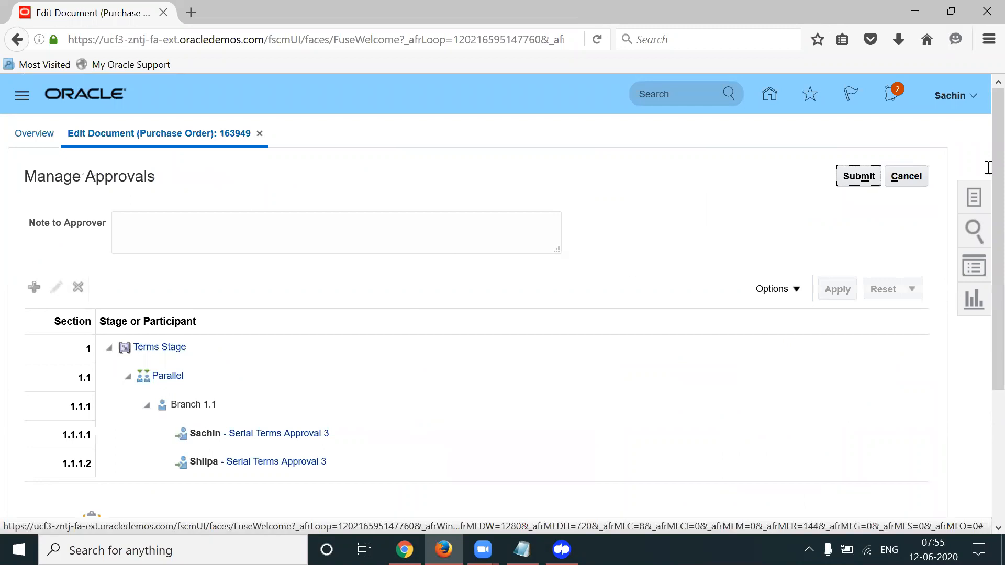
pyautogui.scroll(-2, 988, 197)
pyautogui.scroll(-2, 989, 197)
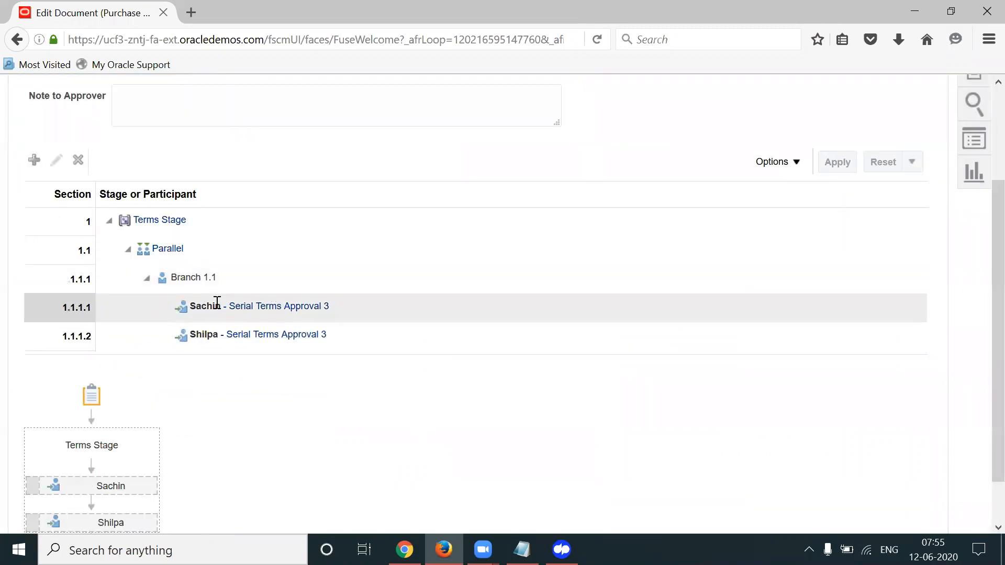
pyautogui.moveTo(988, 309); pyautogui.dragTo(837, 455)
pyautogui.click(837, 456)
pyautogui.moveTo(993, 307); pyautogui.dragTo(989, 380)
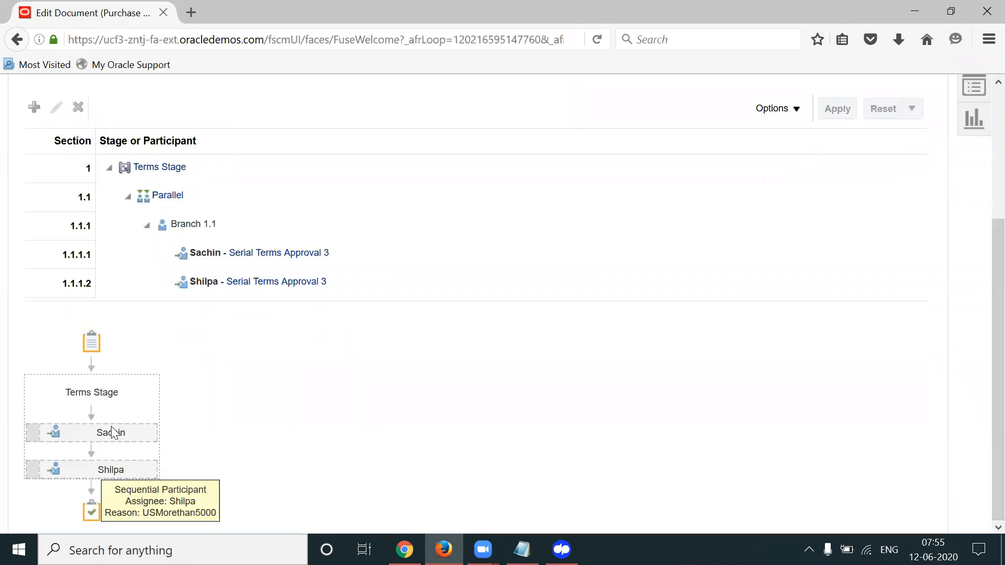
pyautogui.moveTo(109, 432)
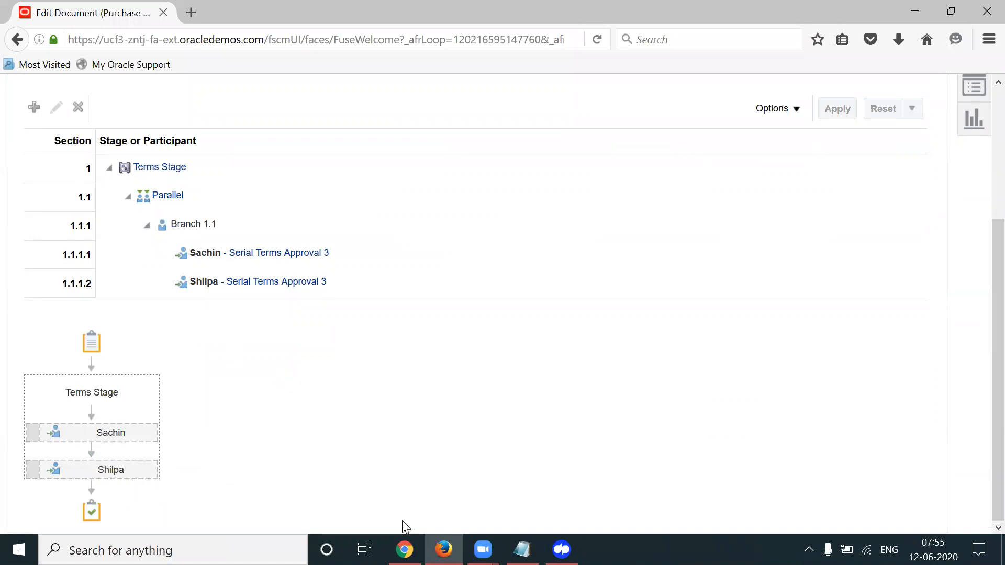
pyautogui.click(404, 549)
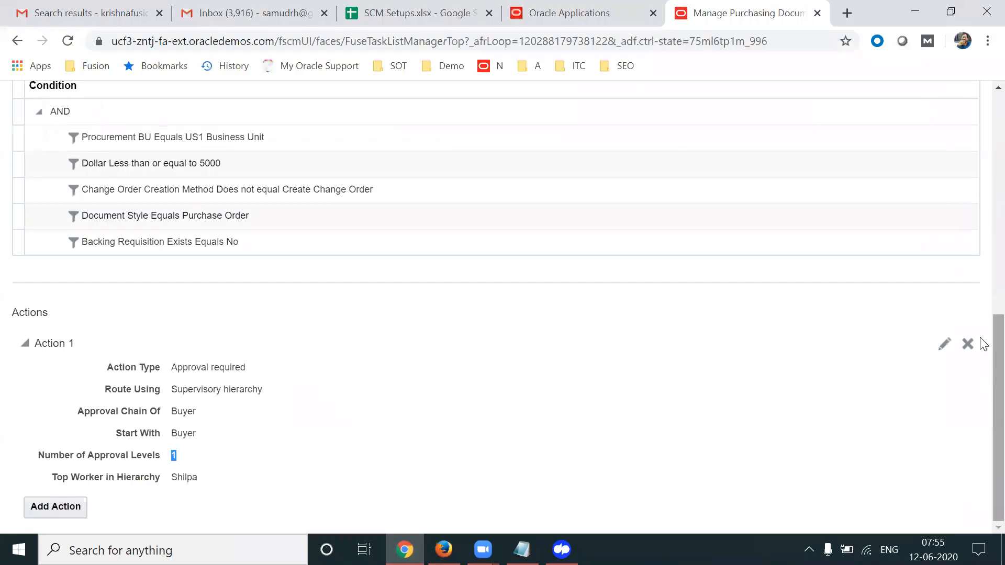
# Cancel Edit Approval Rules, select the Terms Approval Consensus participant, and return to the PO approval tree
pyautogui.scroll(10, 980, 236)
pyautogui.click(958, 139)
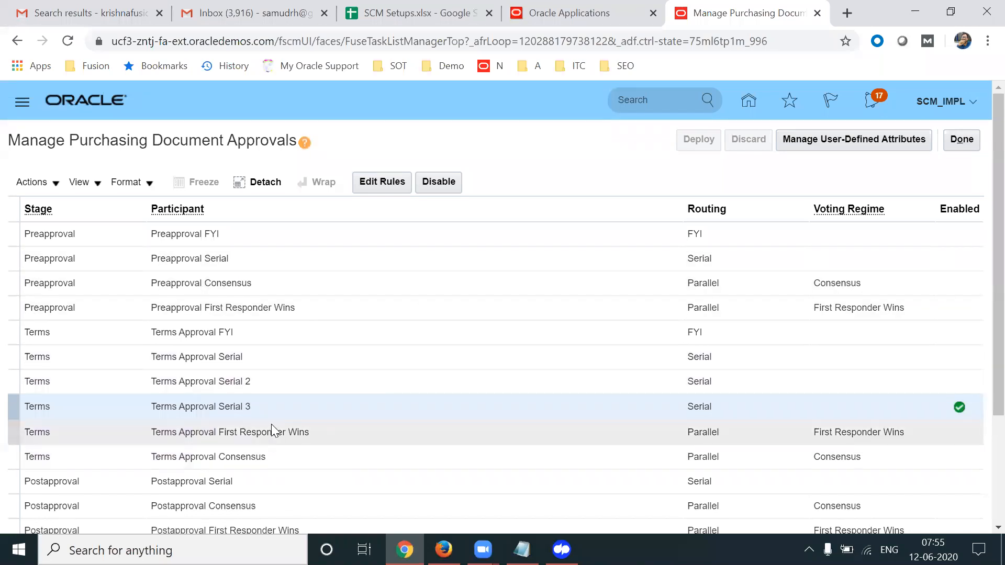
pyautogui.click(435, 460)
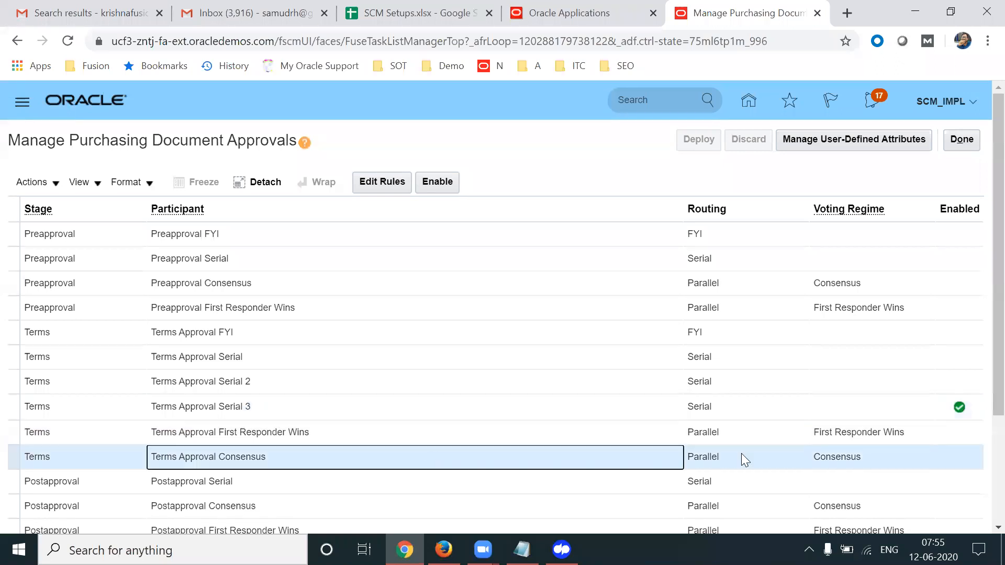
pyautogui.click(852, 457)
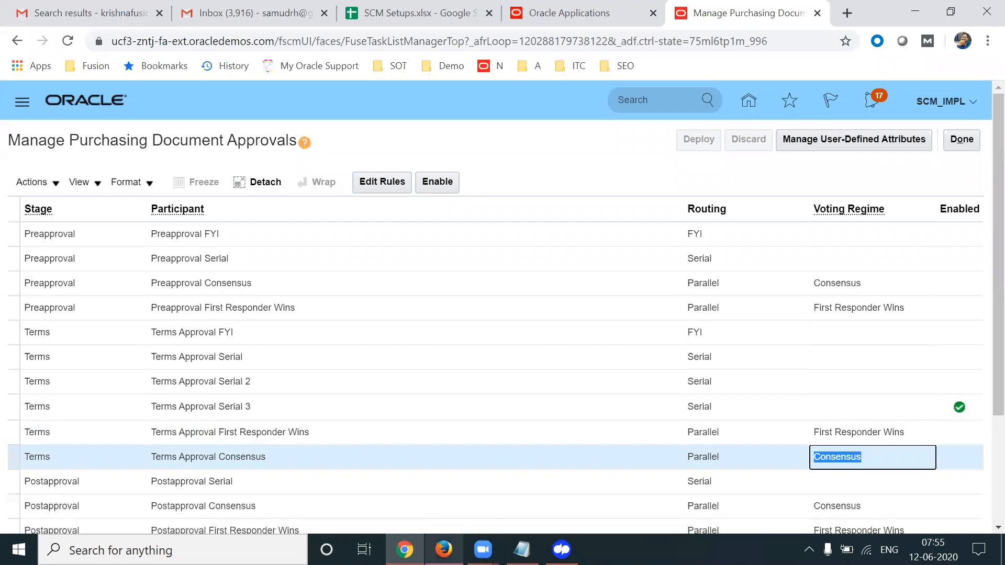
pyautogui.click(443, 549)
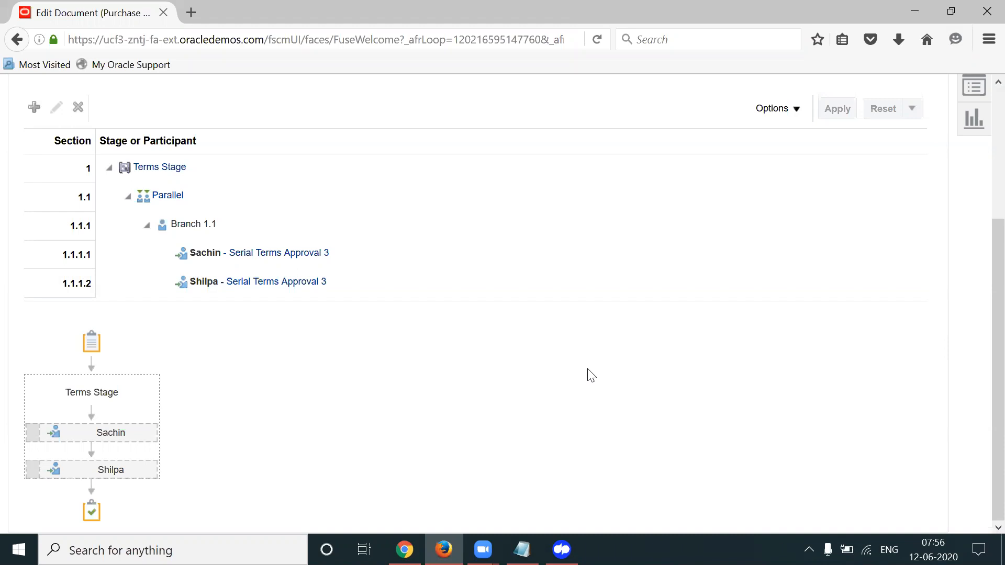
# Go back to purchase order 163949's Edit Document page and submit it
pyautogui.click(404, 549)
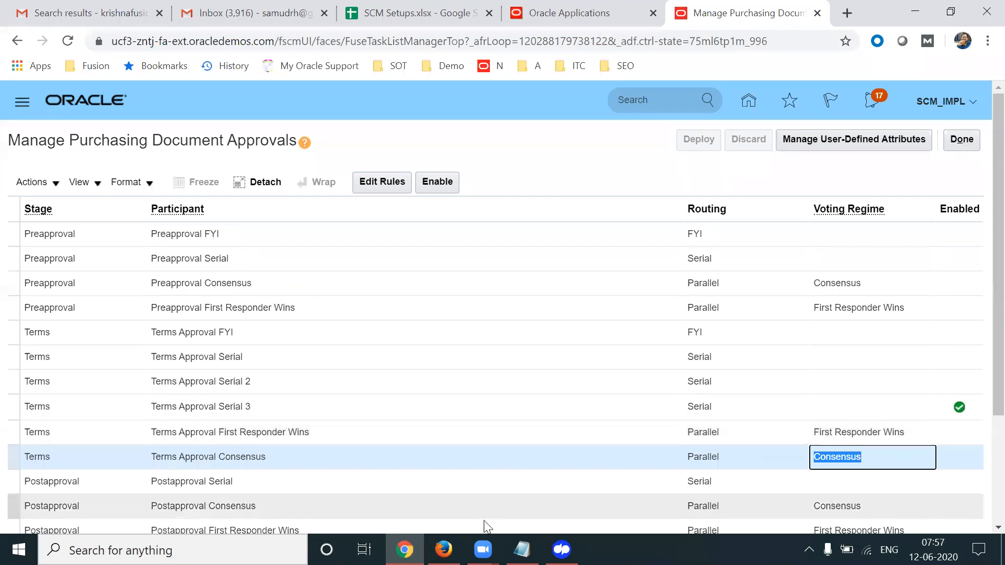
pyautogui.click(443, 549)
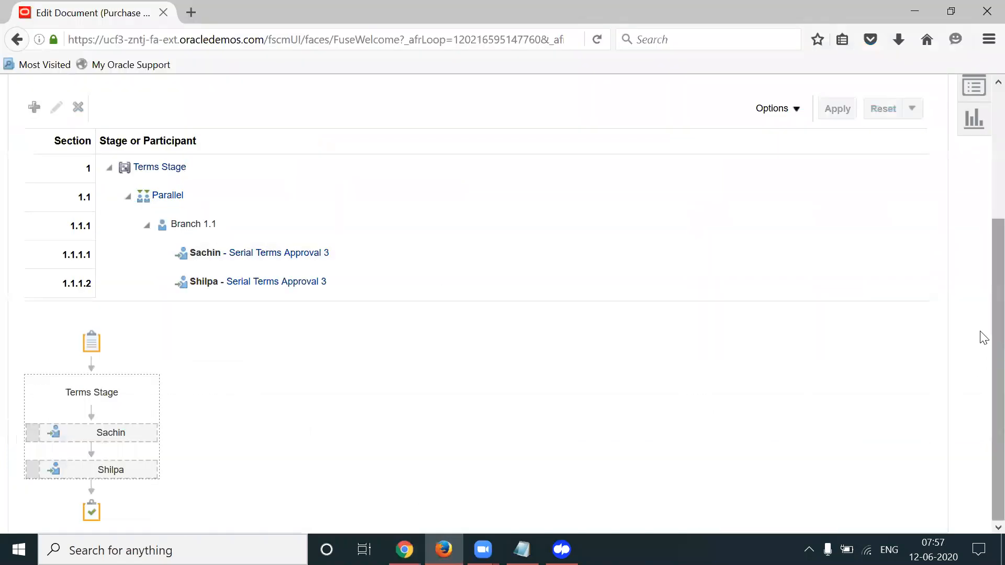
pyautogui.scroll(3, 978, 335)
pyautogui.click(858, 163)
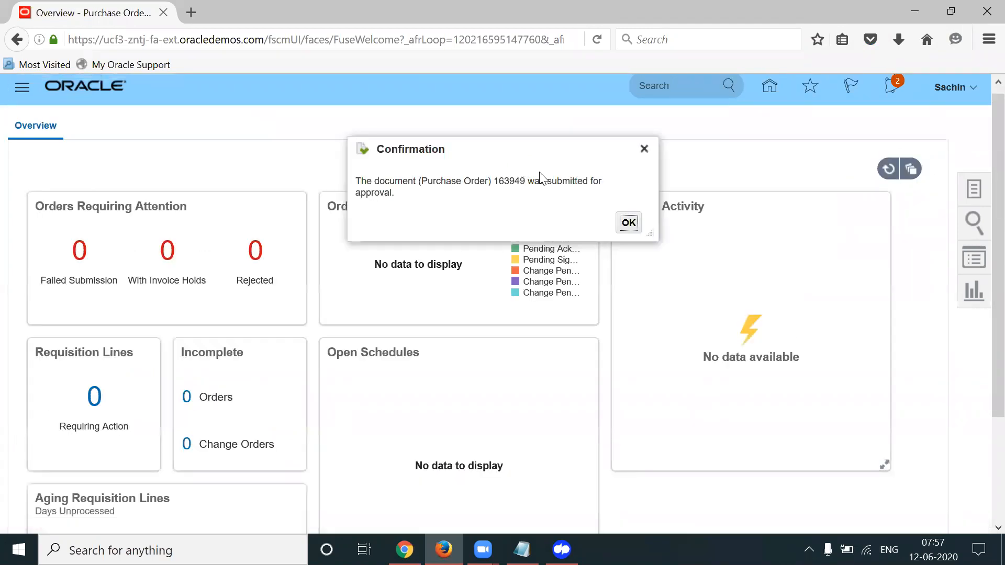
# Dismiss the submission confirmation with OK and reload the purchasing overview page
pyautogui.click(628, 222)
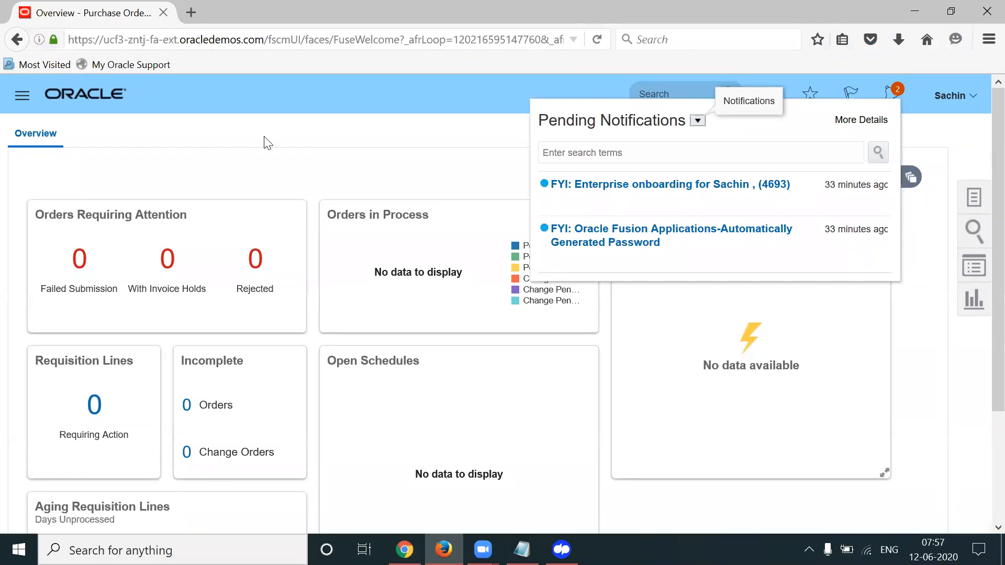
pyautogui.click(597, 39)
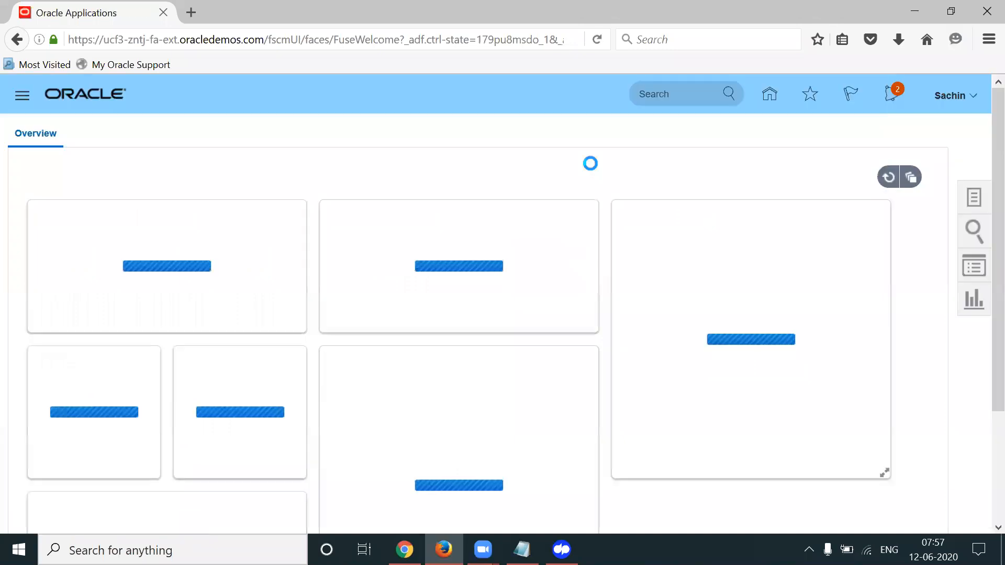
# Open More Details from the notifications bell and allow Firefox pop-ups for the Oracle site
pyautogui.click(884, 107)
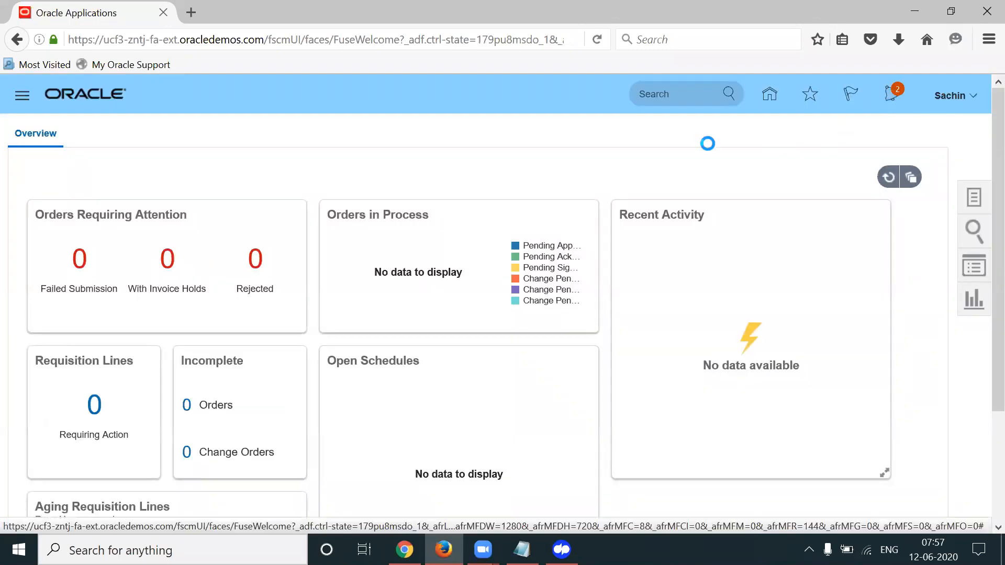
pyautogui.click(858, 121)
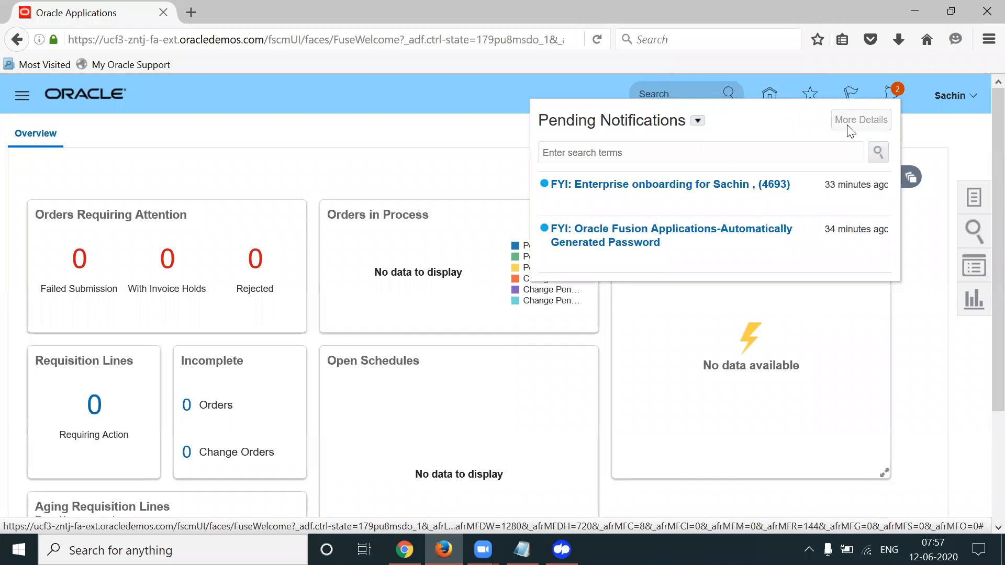
pyautogui.click(942, 85)
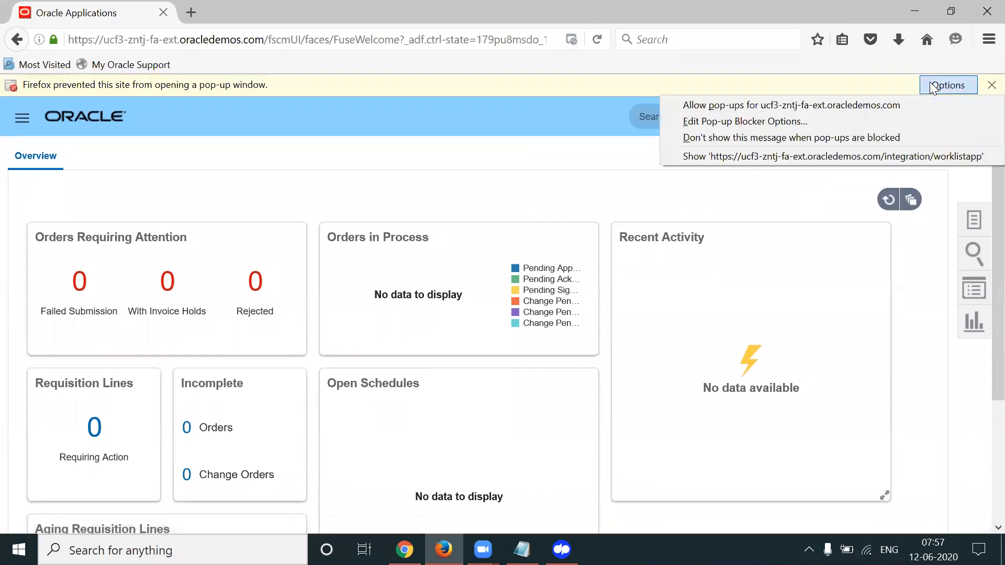
pyautogui.click(813, 103)
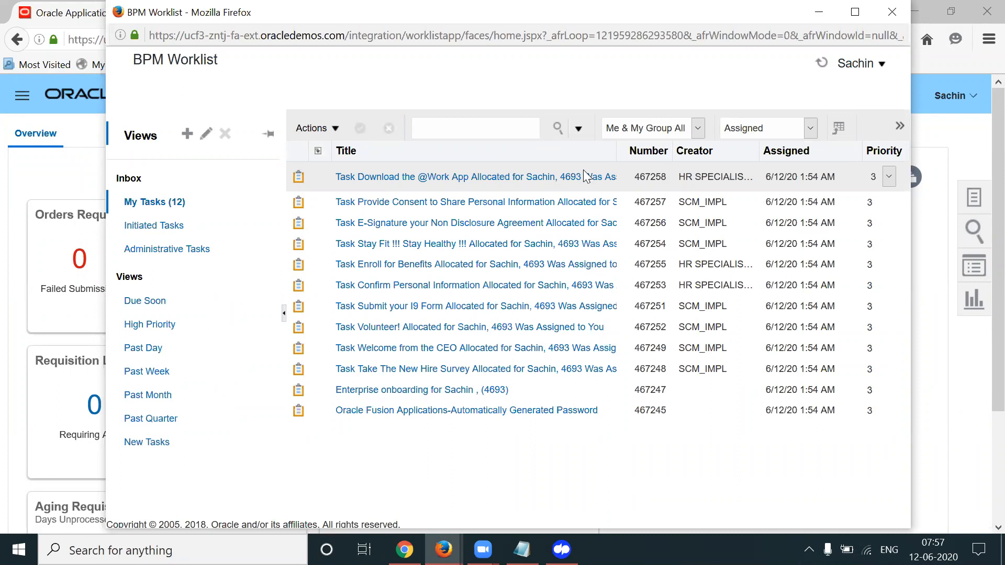
# Refresh My Tasks and open the new Approve Purchase Order 163949 task (467263)
pyautogui.click(157, 203)
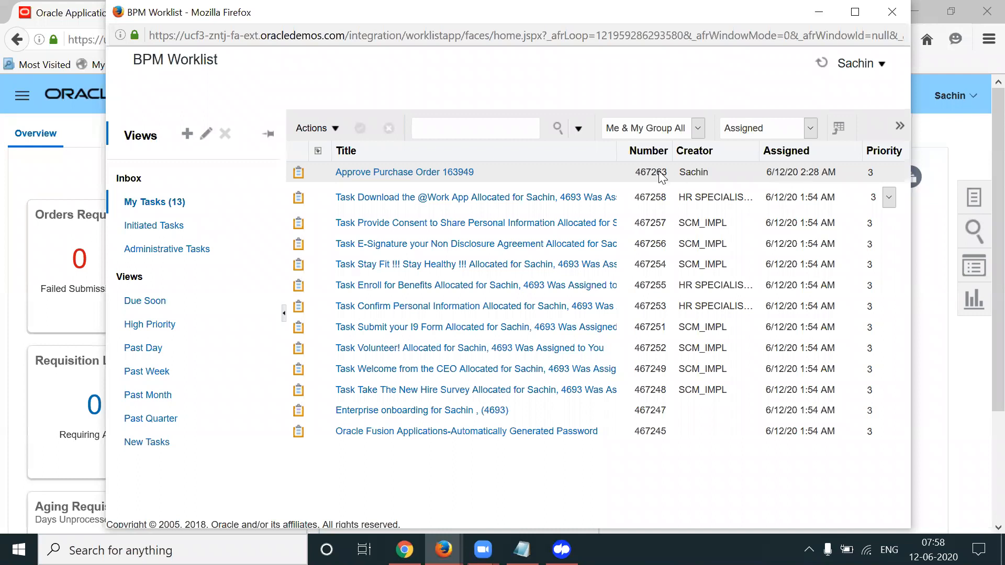
pyautogui.click(435, 177)
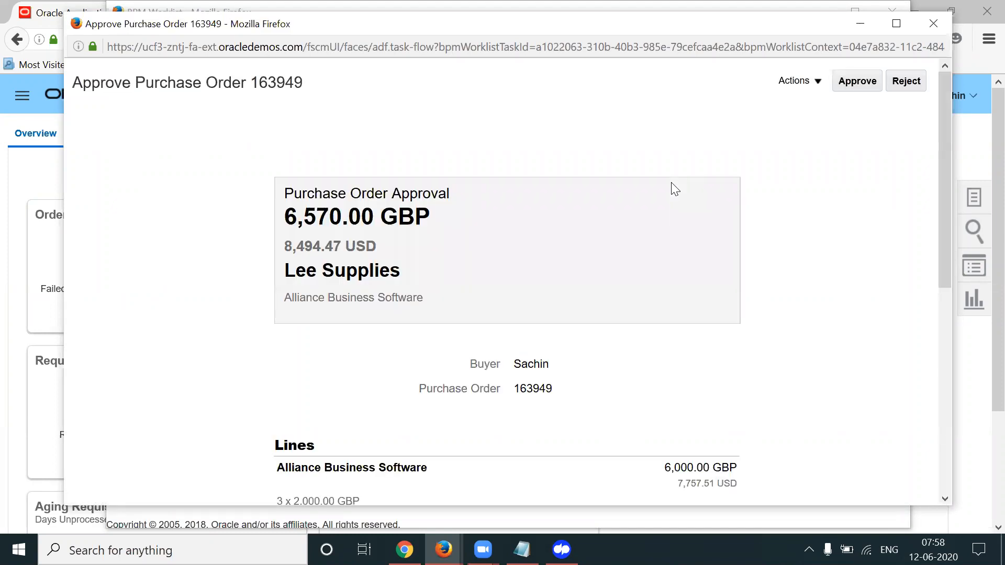
pyautogui.click(898, 24)
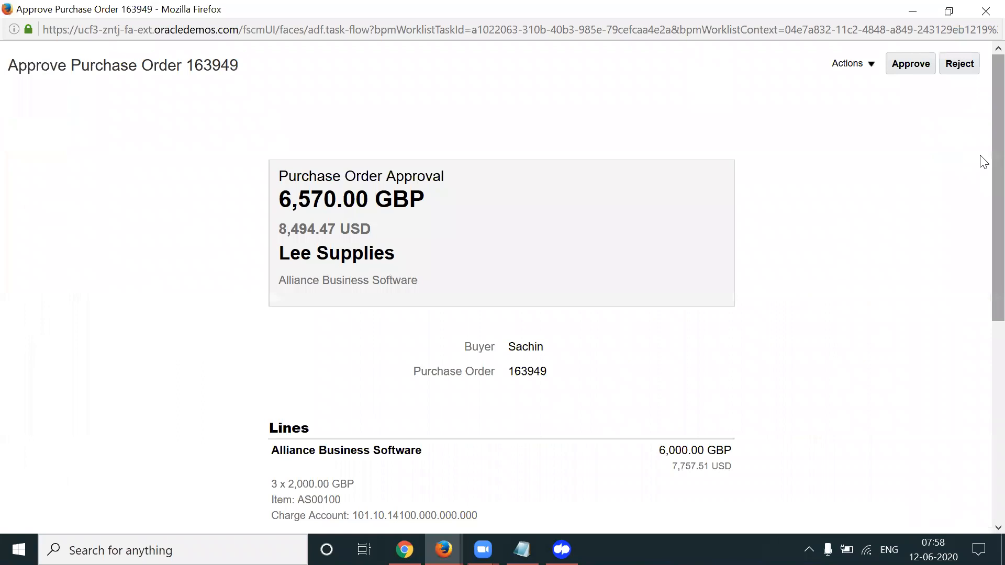
pyautogui.scroll(-2, 983, 162)
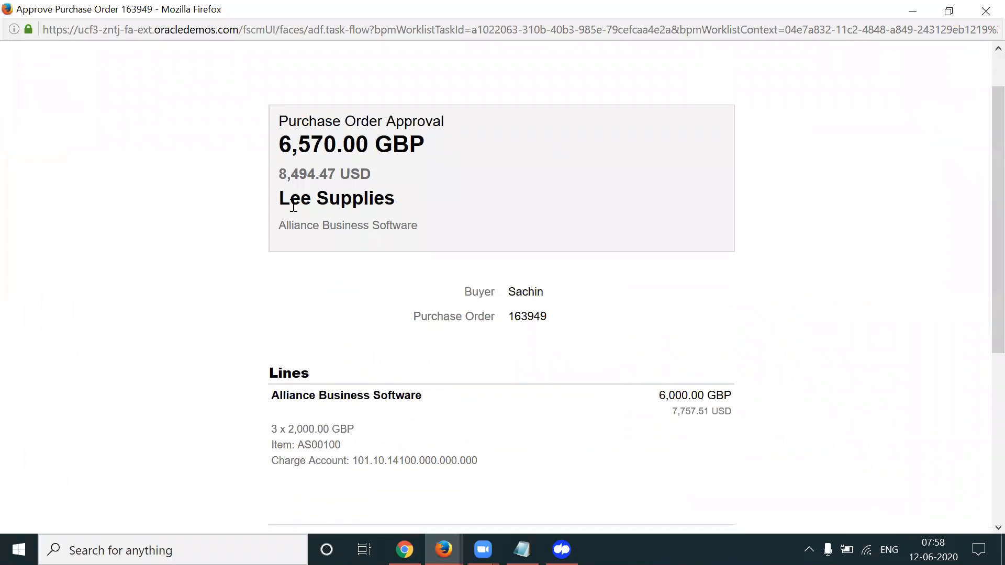
pyautogui.moveTo(293, 207); pyautogui.dragTo(373, 204)
pyautogui.scroll(-2, 980, 309)
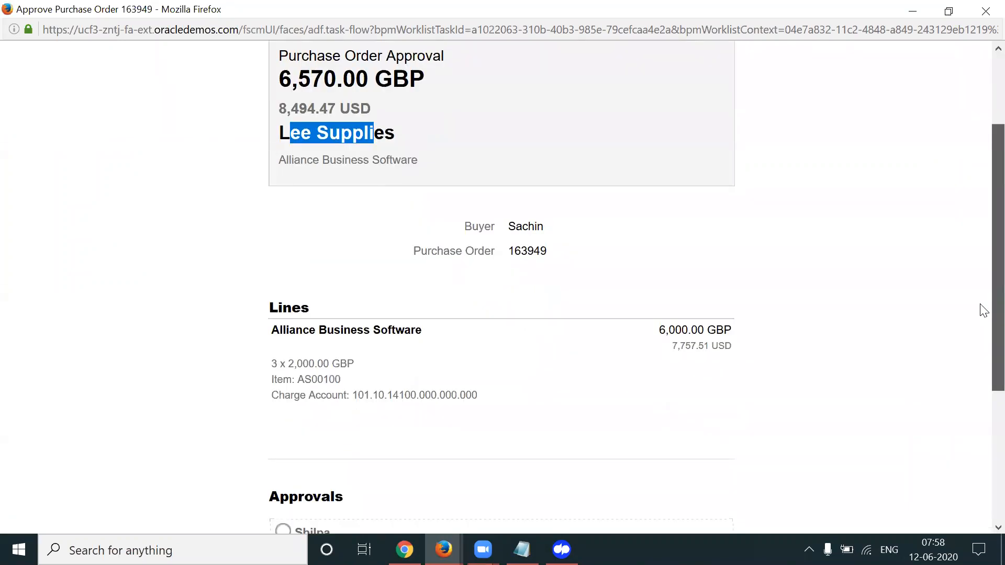
pyautogui.scroll(-3, 982, 324)
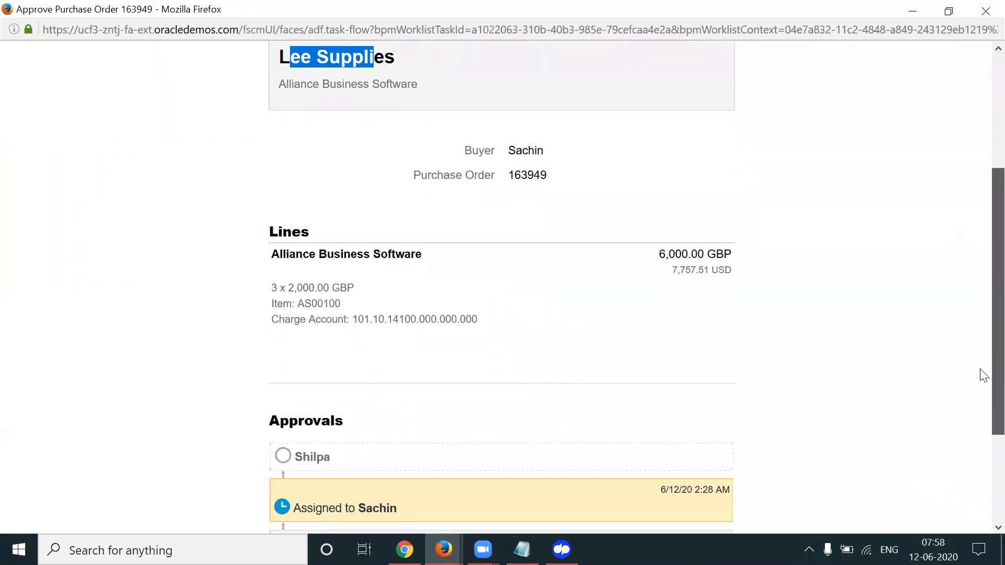
pyautogui.scroll(-5, 980, 374)
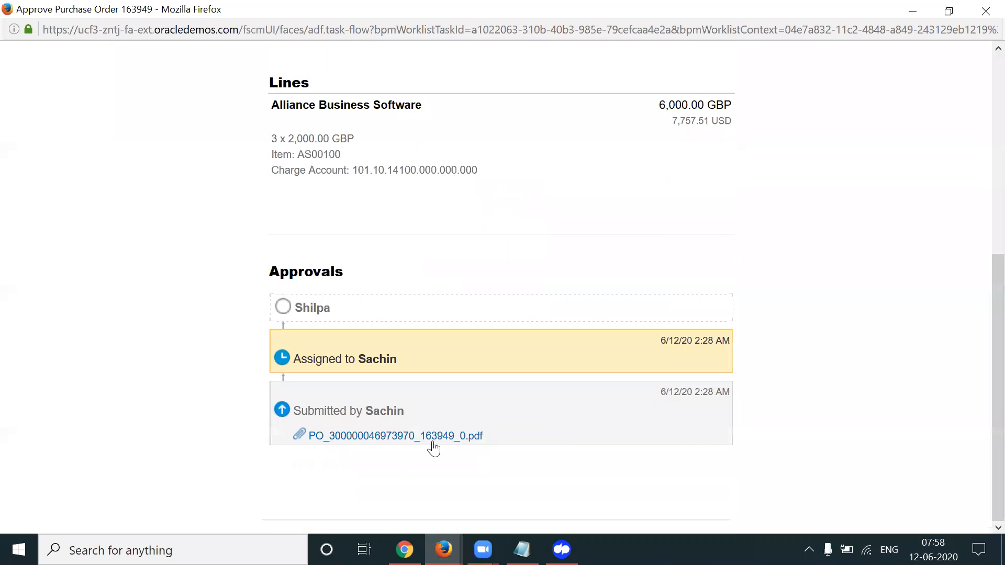
pyautogui.click(411, 442)
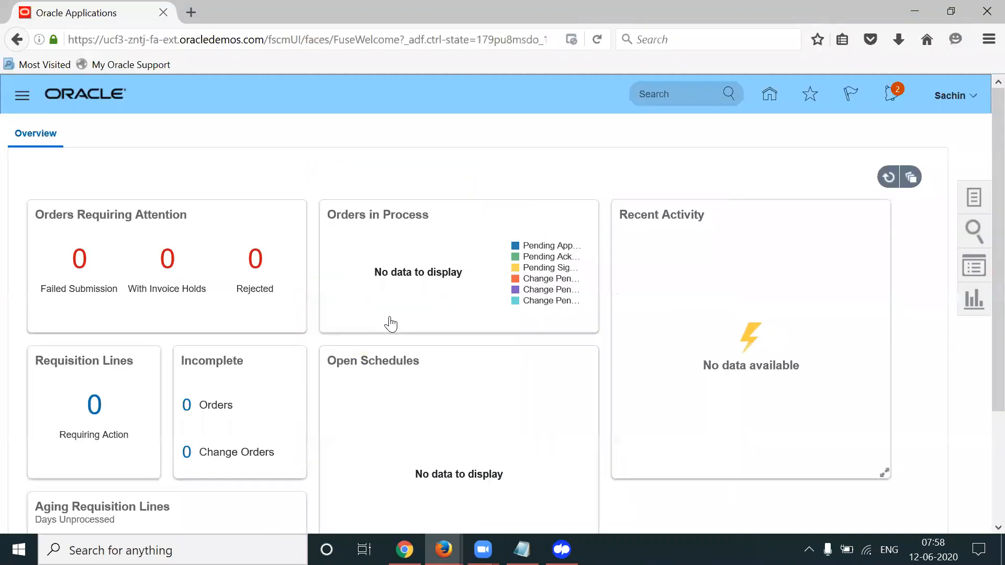
pyautogui.click(394, 328)
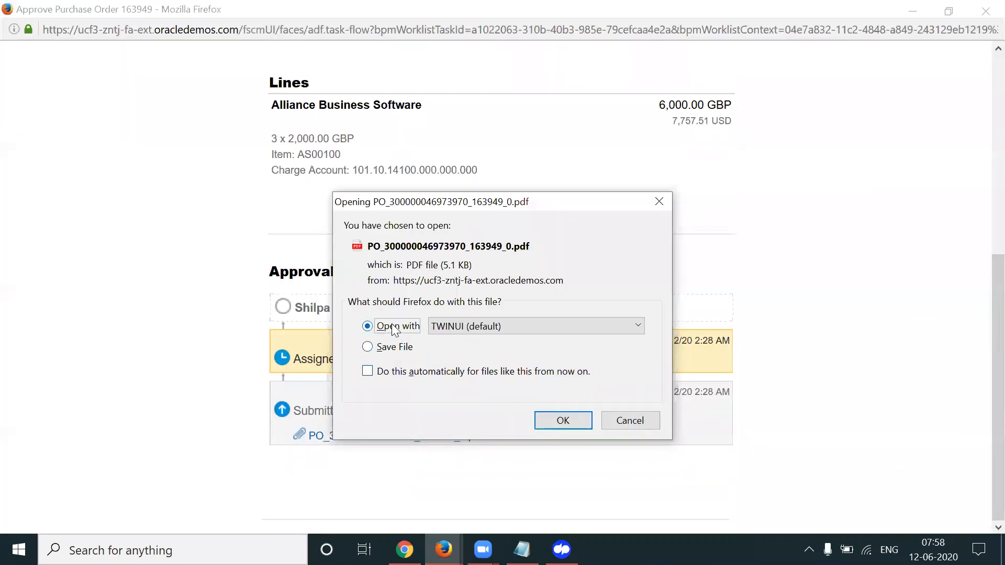
# Open the PO 163949 PDF in Edge, scroll through it, and return to page 1
pyautogui.click(559, 417)
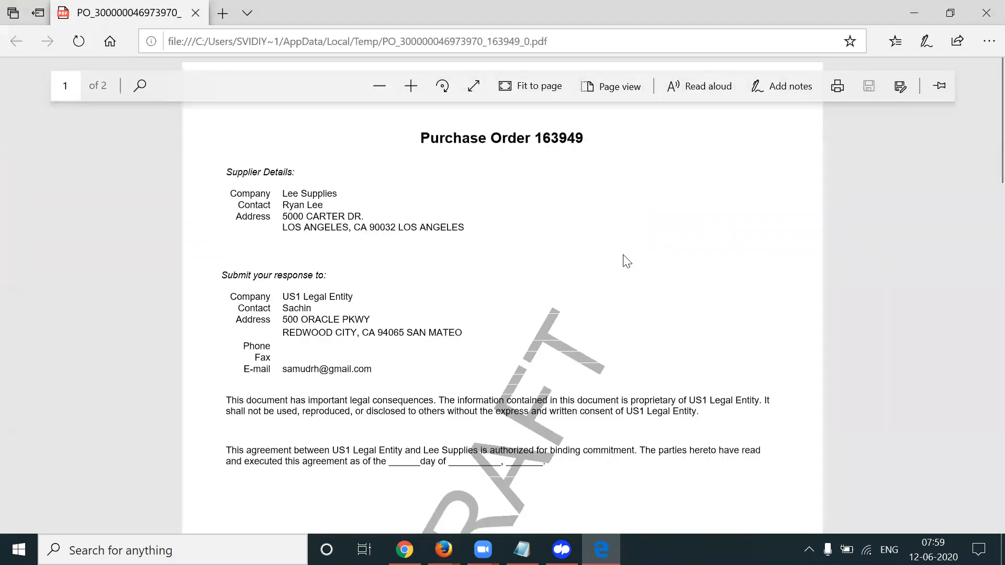
pyautogui.scroll(-2, 600, 334)
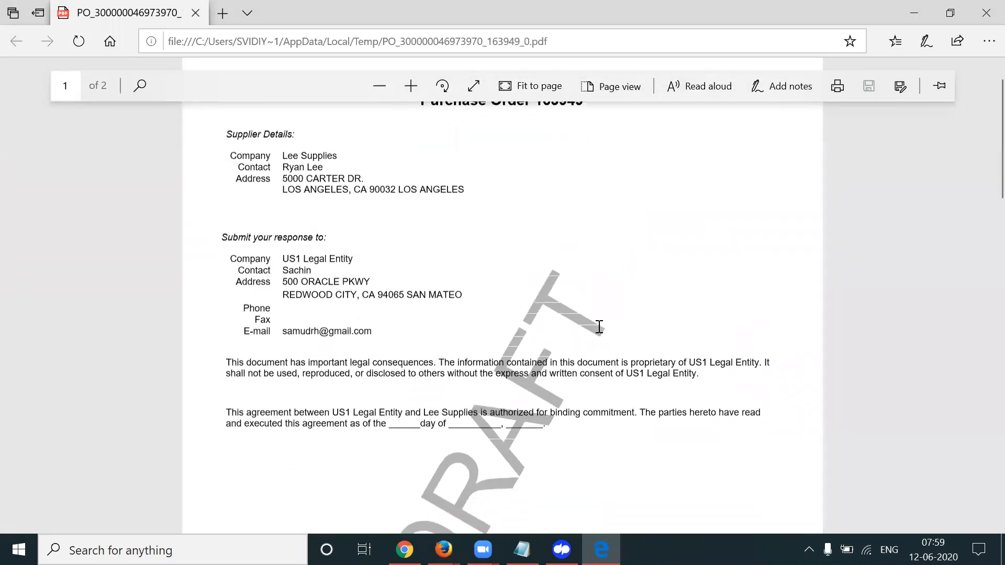
pyautogui.scroll(-3, 599, 326)
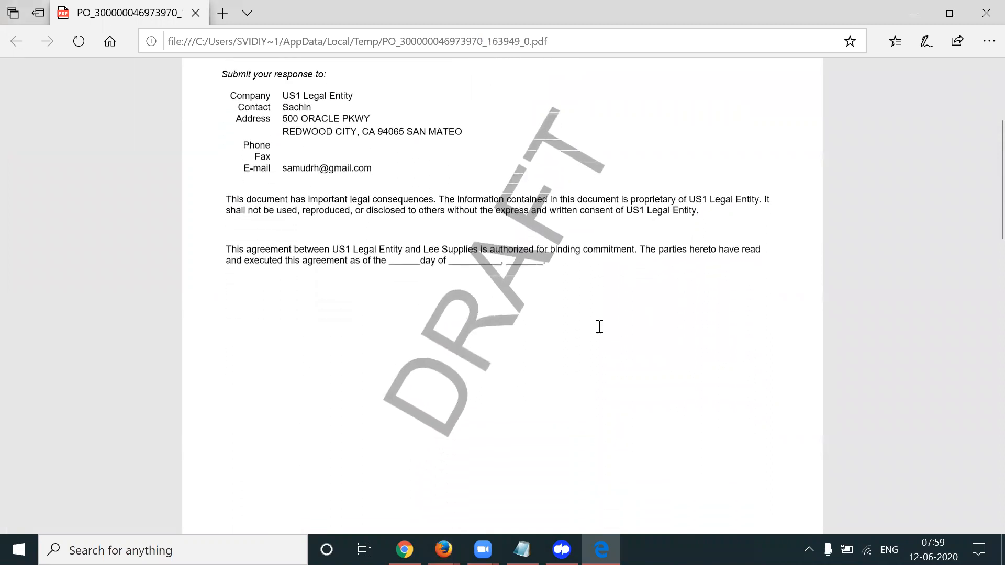
pyautogui.scroll(-1, 599, 327)
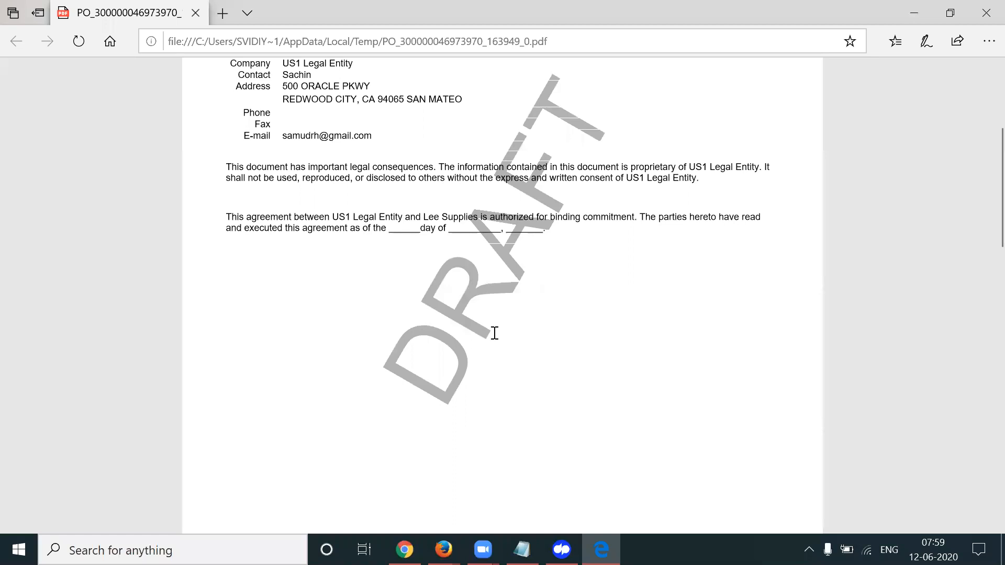
pyautogui.scroll(-8, 495, 333)
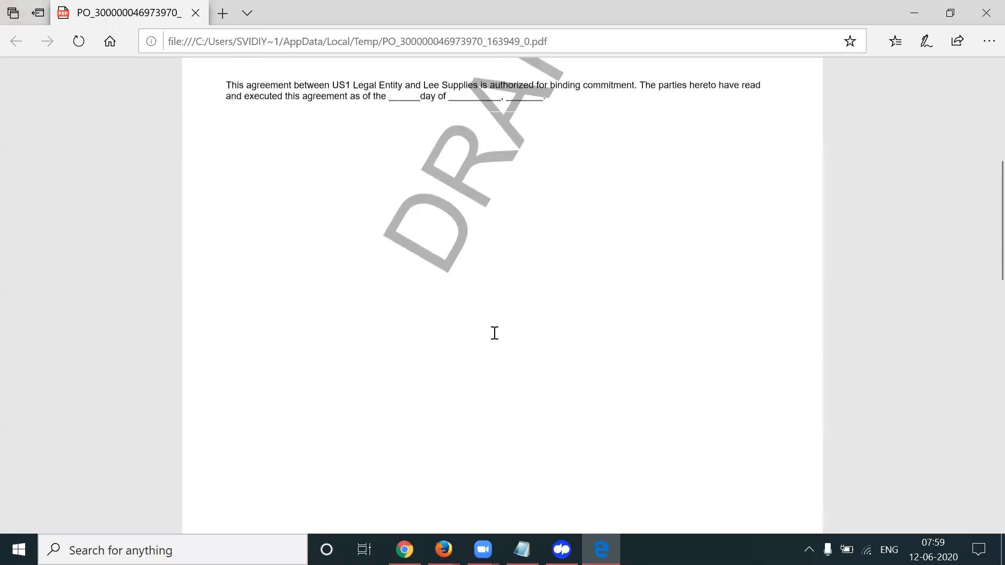
pyautogui.scroll(-10, 495, 333)
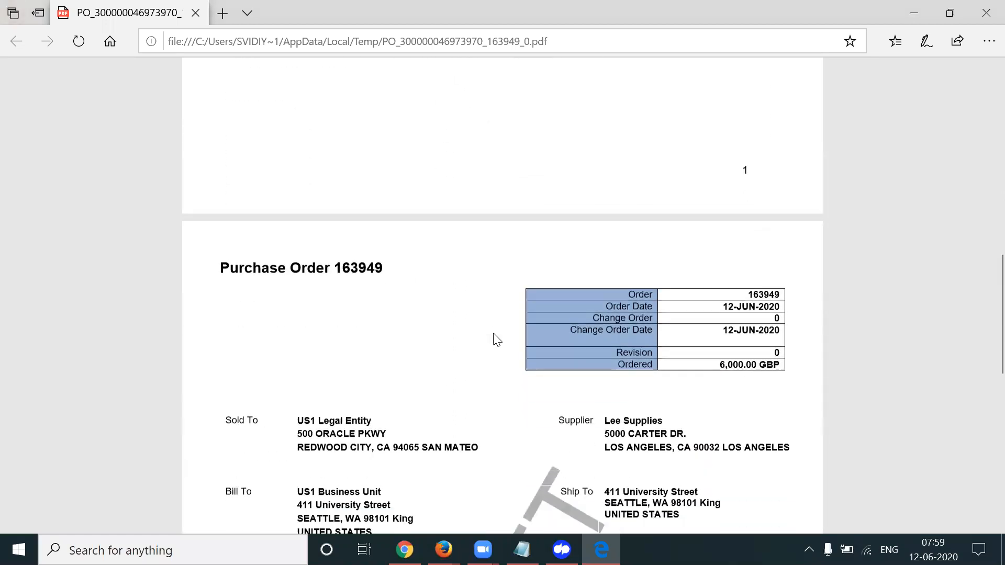
pyautogui.scroll(-3, 496, 339)
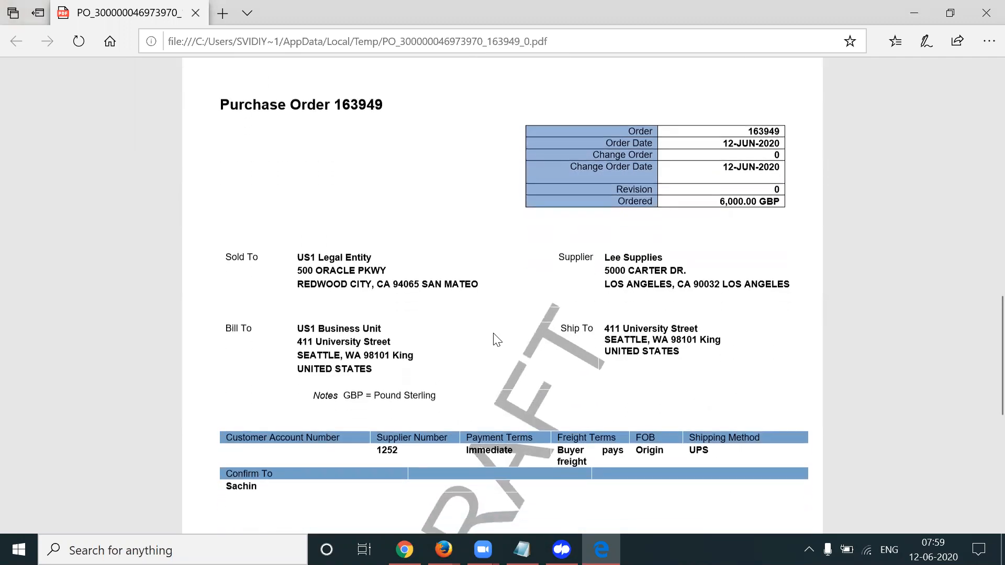
pyautogui.scroll(-4, 496, 339)
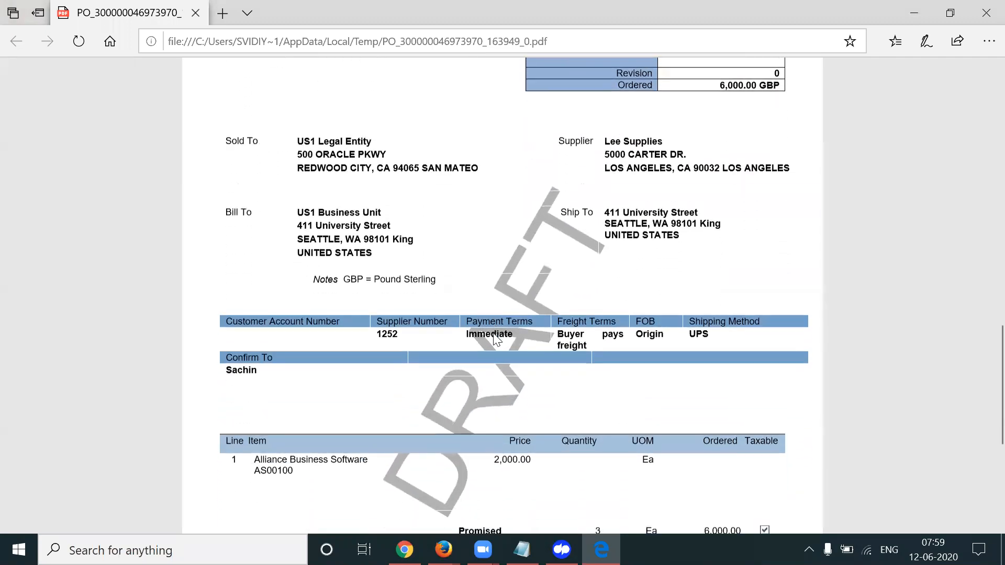
pyautogui.scroll(-3, 496, 340)
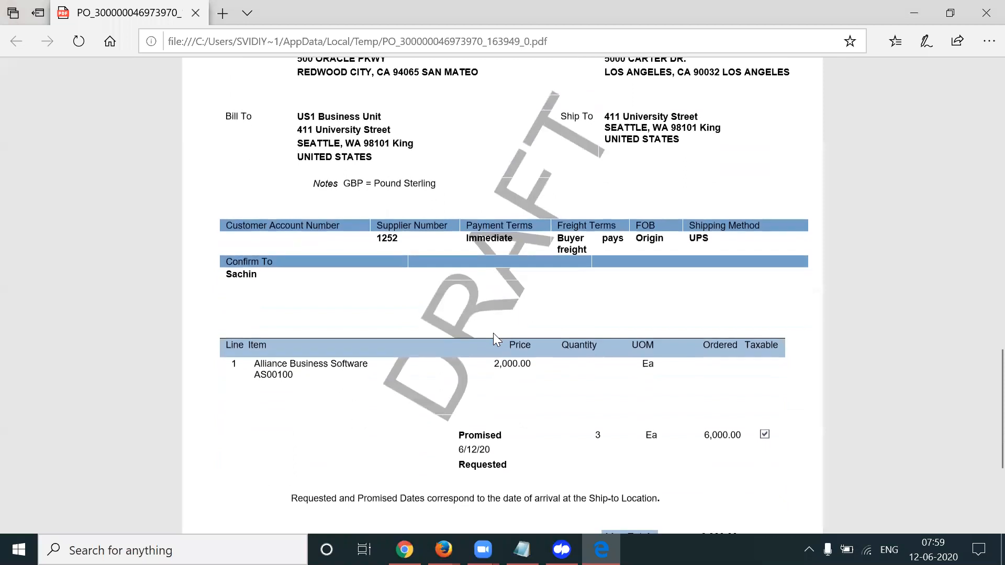
pyautogui.scroll(-3, 496, 339)
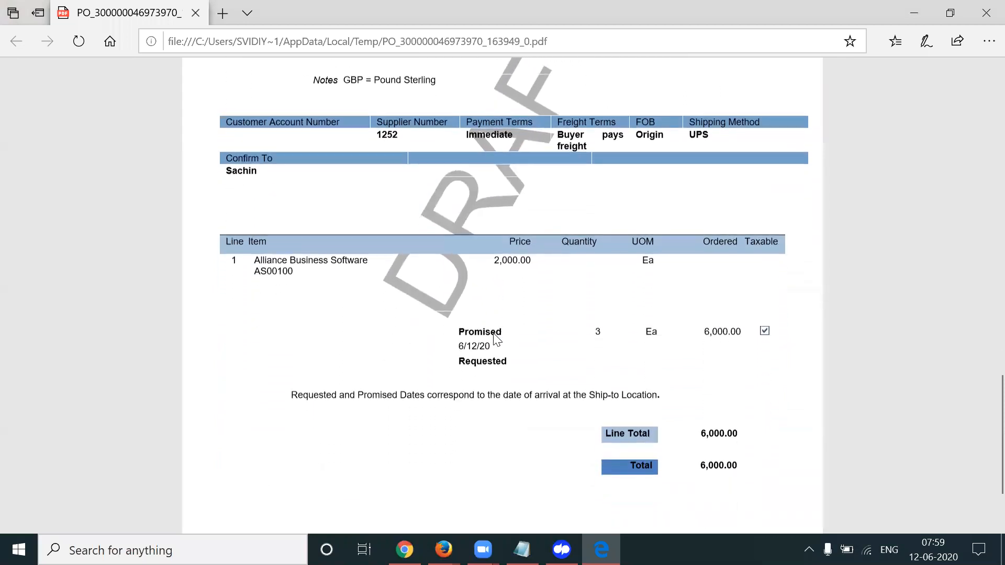
pyautogui.scroll(-2, 496, 339)
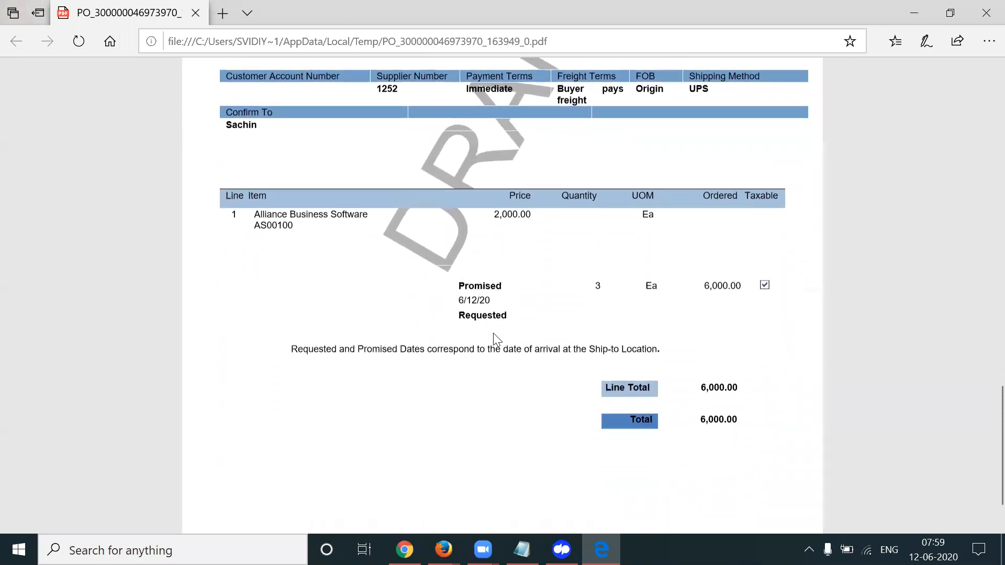
pyautogui.scroll(-2, 496, 339)
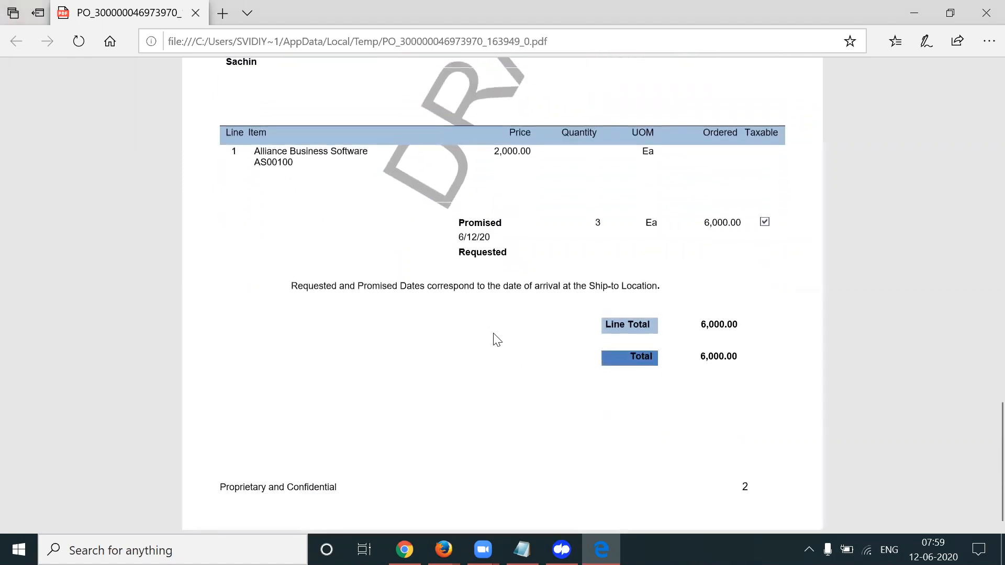
pyautogui.scroll(9, 492, 333)
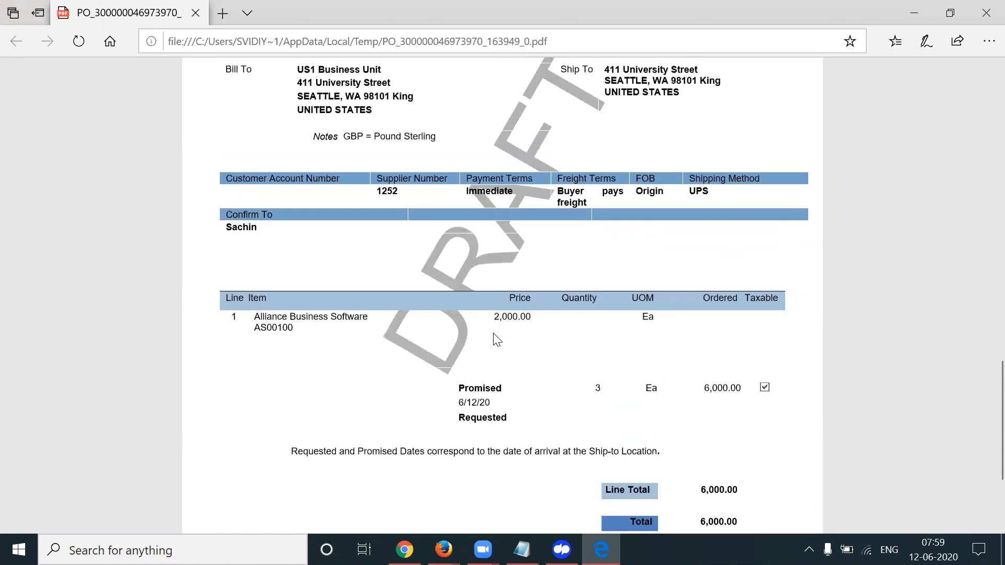
pyautogui.scroll(4, 493, 333)
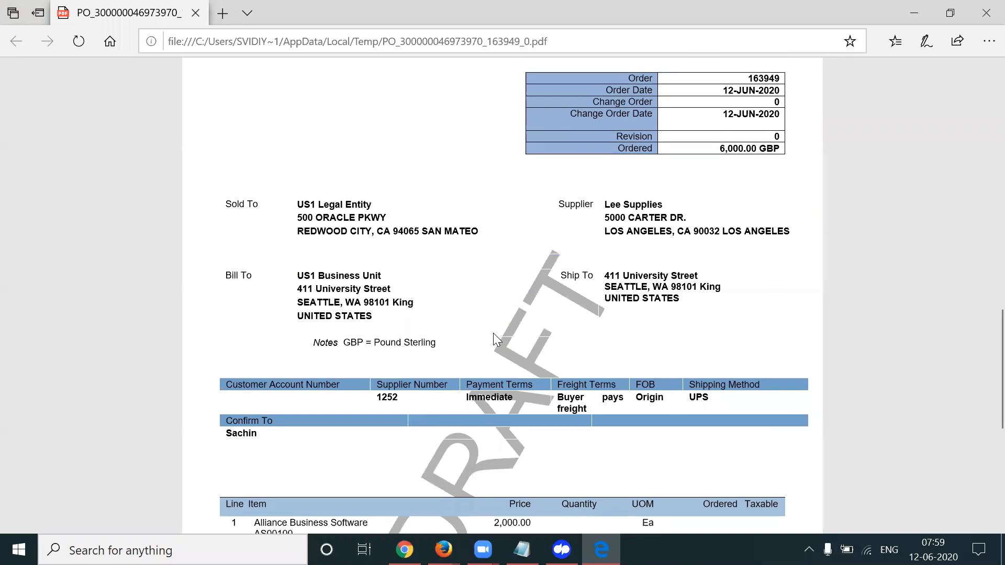
pyautogui.scroll(14, 496, 339)
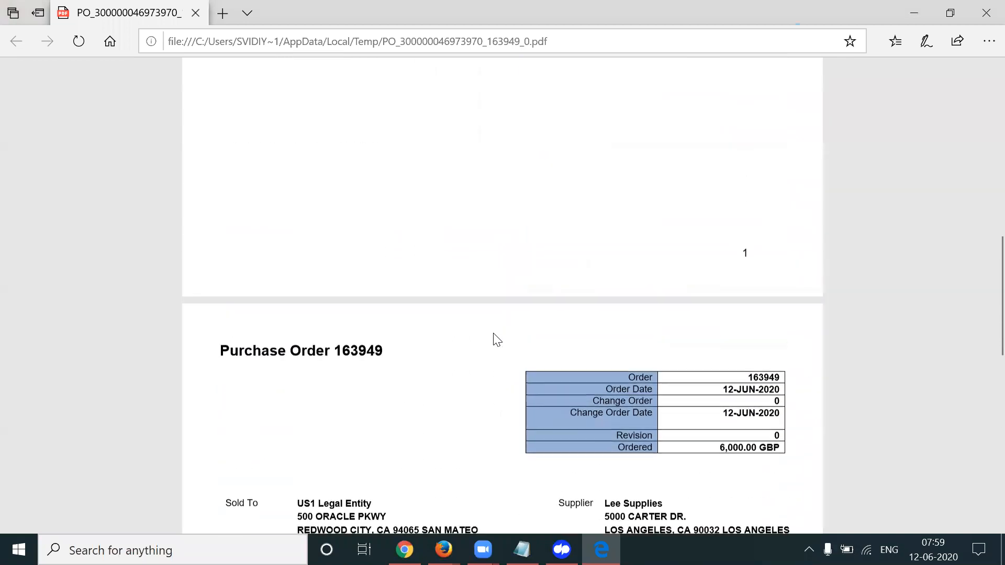
pyautogui.scroll(13, 496, 339)
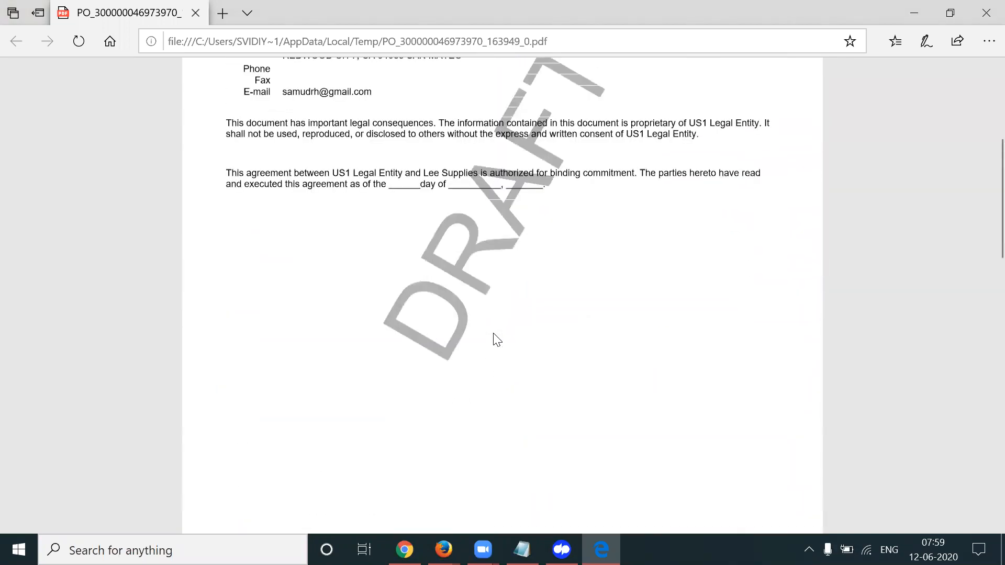
pyautogui.scroll(6, 496, 339)
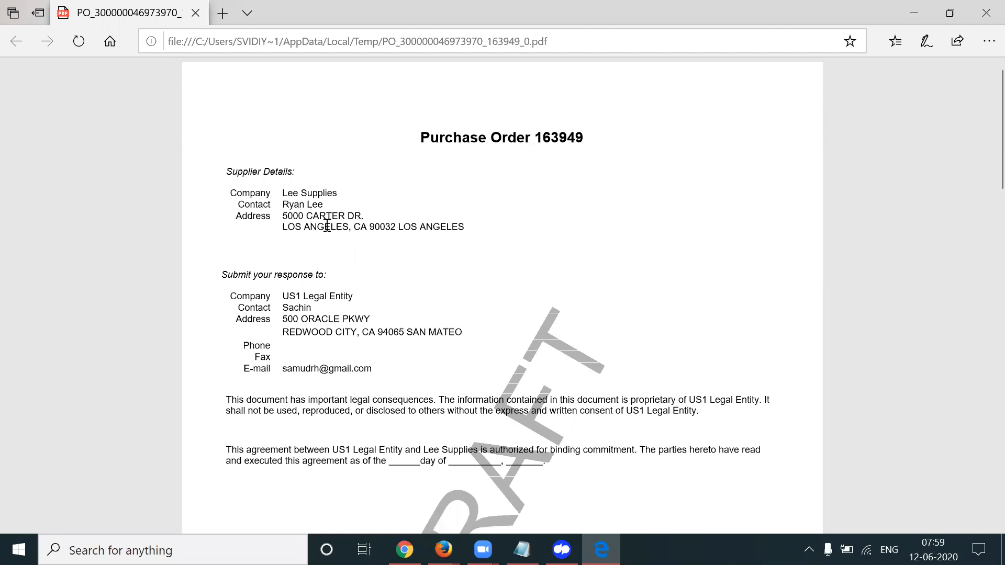
# Highlight the response company, contact and address text, then scroll down to page 2
pyautogui.moveTo(257, 299); pyautogui.dragTo(406, 332)
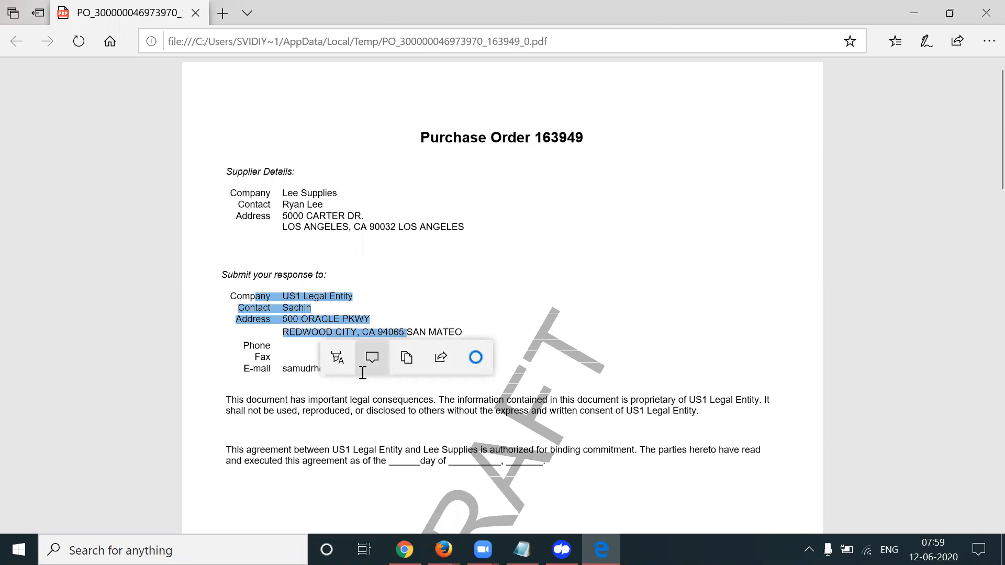
pyautogui.click(302, 400)
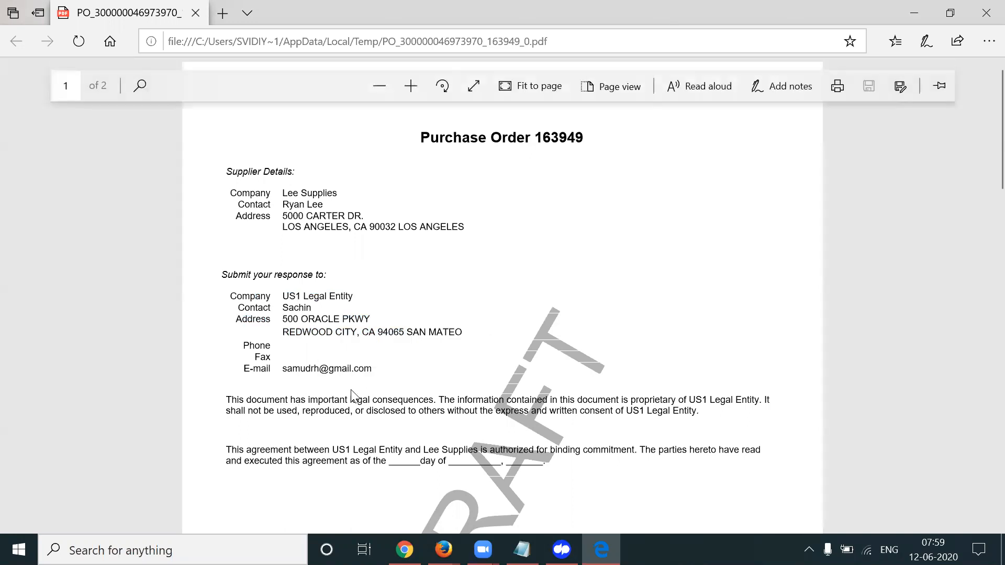
pyautogui.scroll(-4, 356, 390)
pyautogui.scroll(-10, 359, 388)
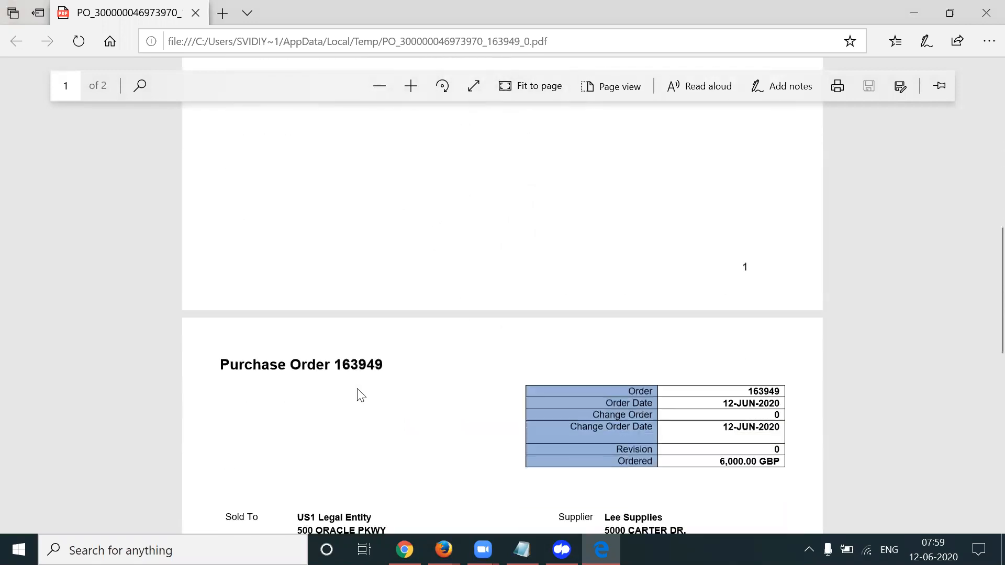
pyautogui.scroll(-4, 360, 395)
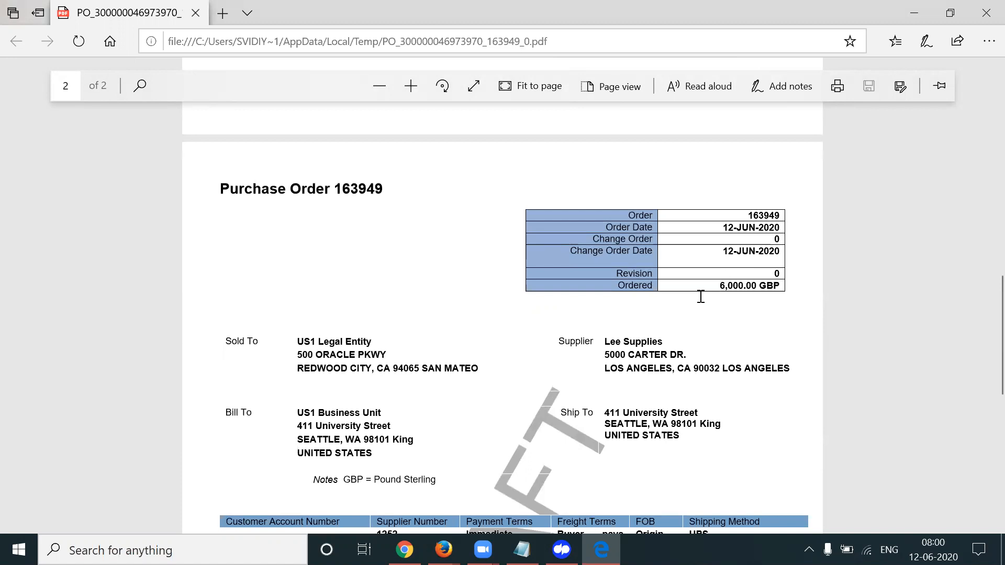
pyautogui.scroll(-2, 717, 316)
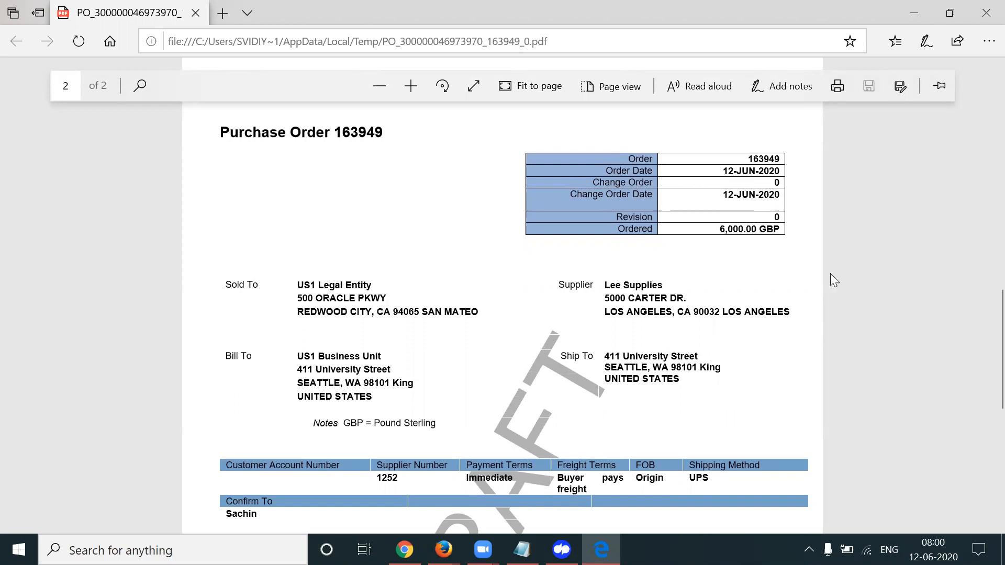
pyautogui.scroll(-2, 830, 273)
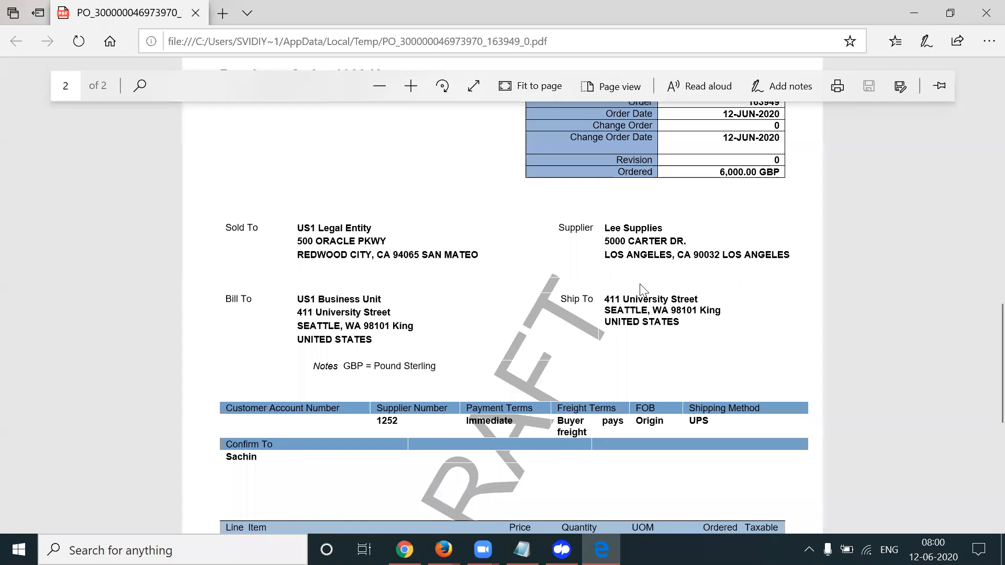
# Highlight the Bill To and Ship To addresses, including 411 University, then clear the selection
pyautogui.moveTo(611, 295); pyautogui.dragTo(684, 321)
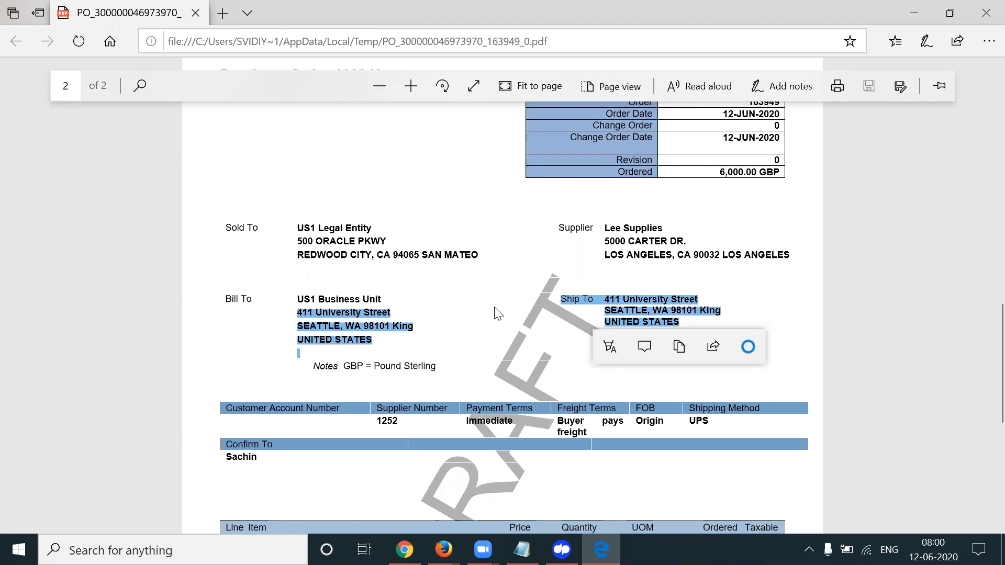
pyautogui.click(454, 314)
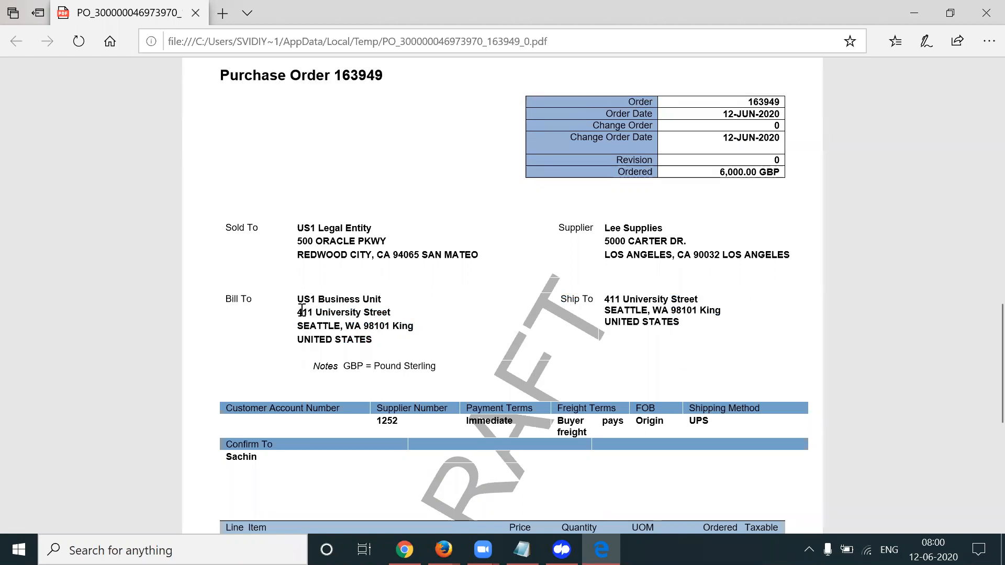
pyautogui.moveTo(302, 310); pyautogui.dragTo(363, 310)
pyautogui.click(319, 315)
pyautogui.click(320, 313)
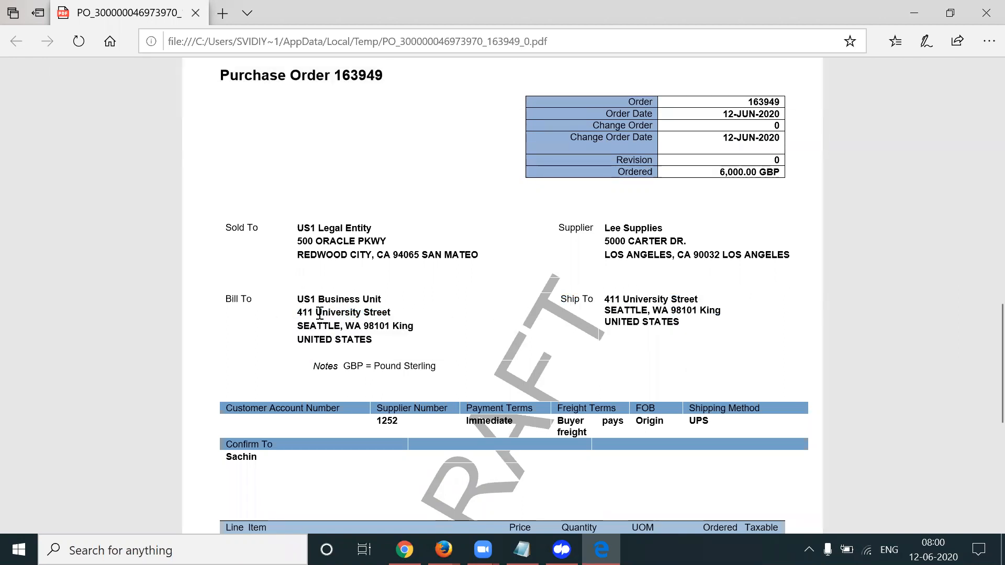
# Scroll to line AS00100: 3 Ea at 2,000.00, promised 6/12/20, totalling 6,000.00
pyautogui.scroll(-3, 414, 346)
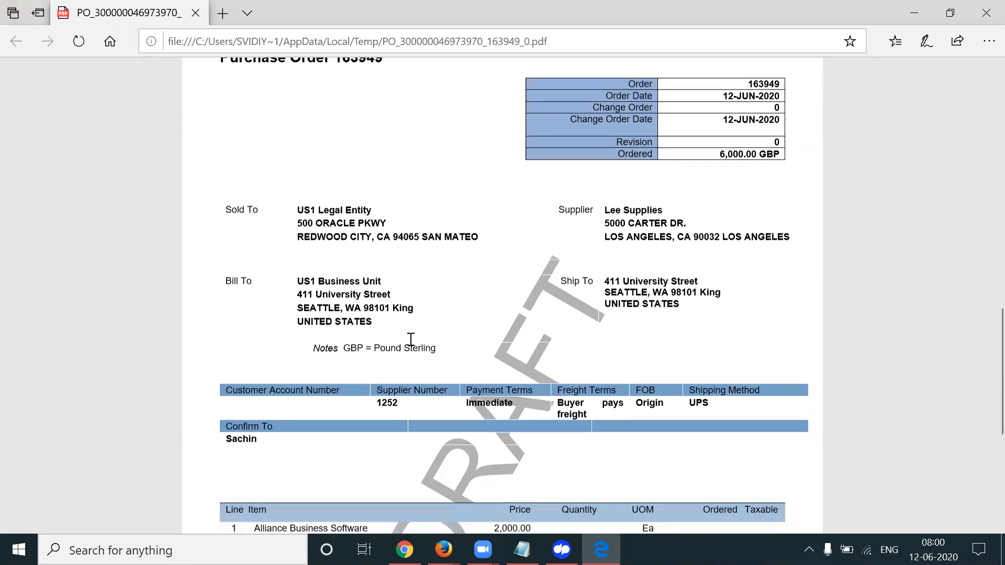
pyautogui.scroll(-1, 411, 339)
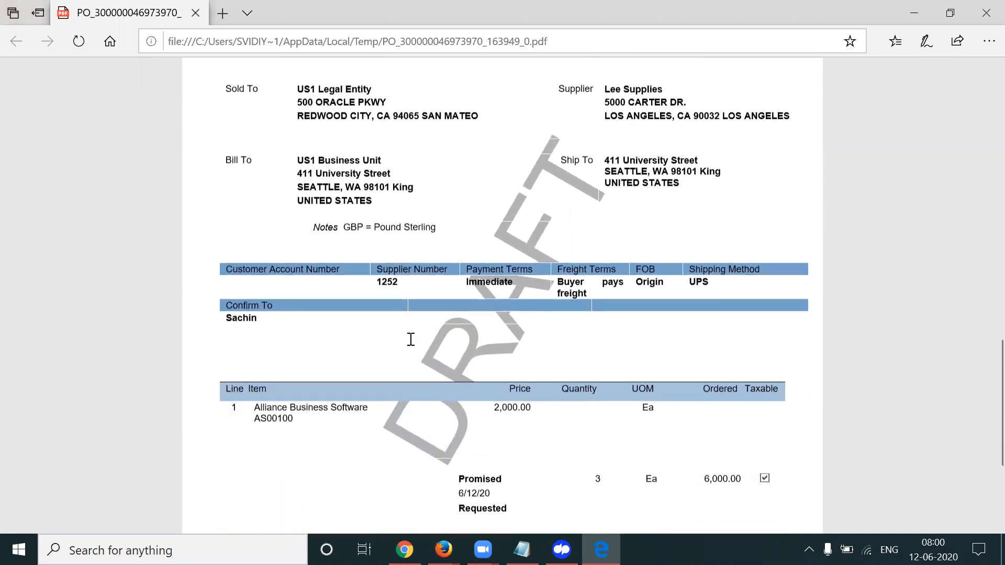
pyautogui.scroll(-2, 679, 321)
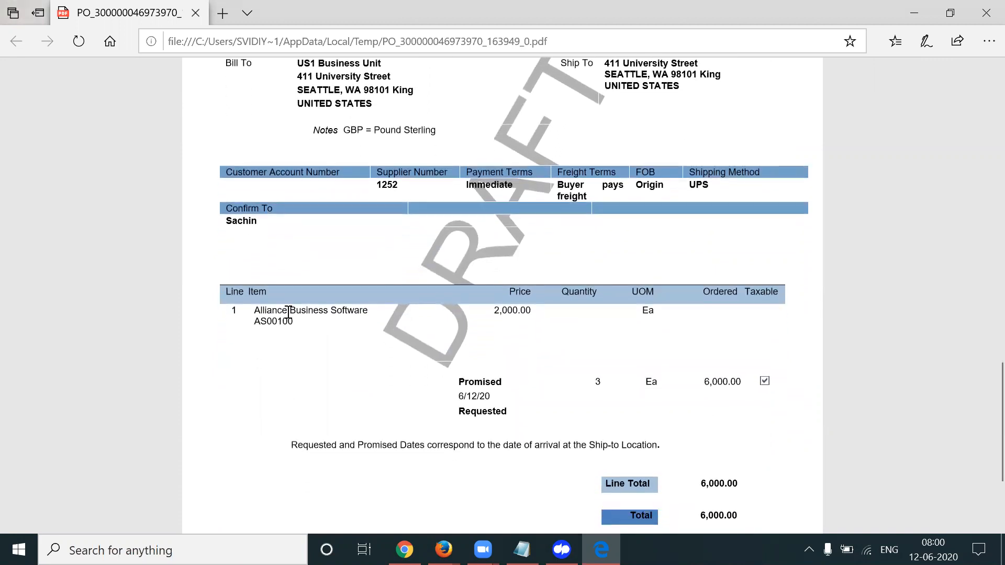
pyautogui.scroll(-1, 735, 320)
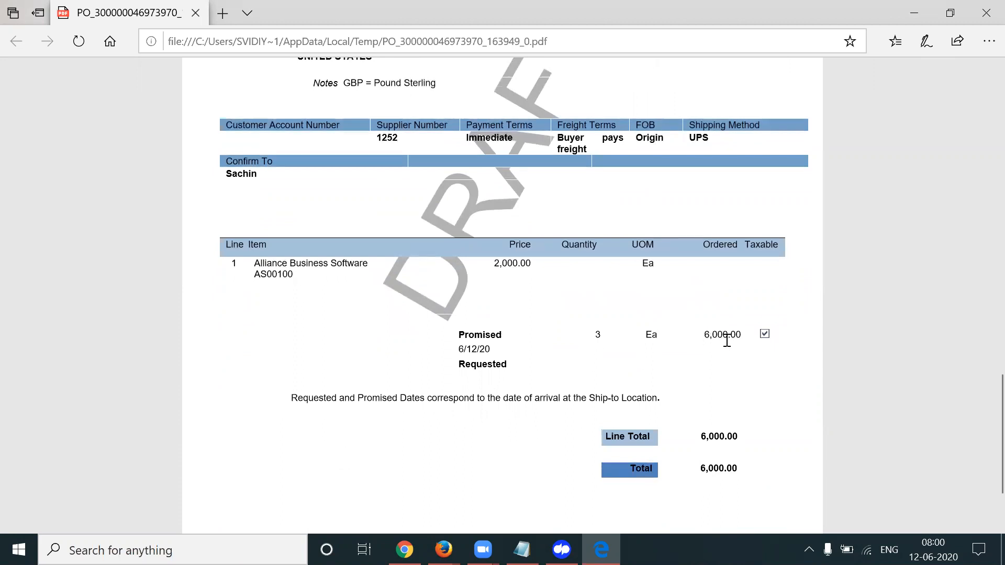
pyautogui.scroll(-2, 732, 347)
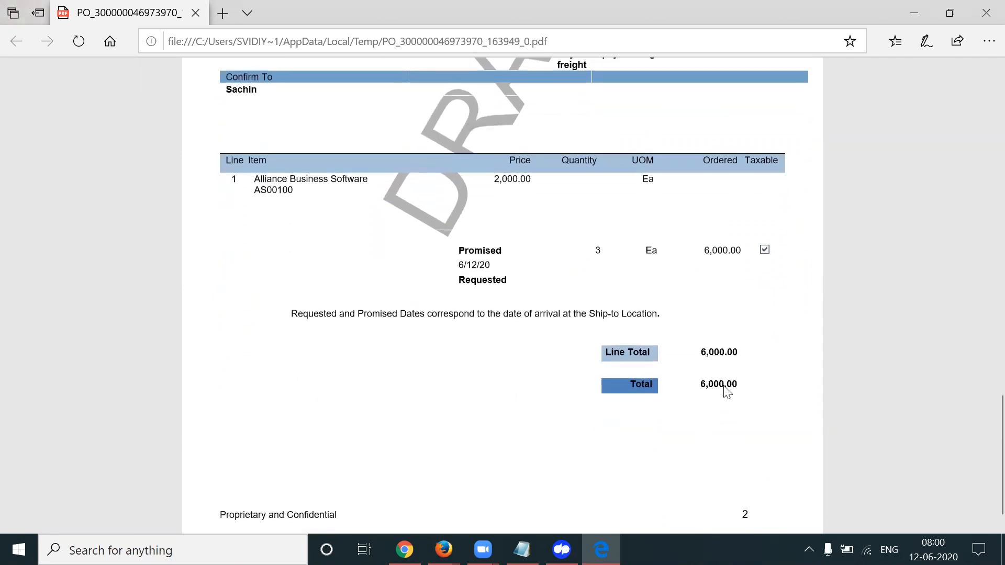
pyautogui.scroll(-1, 738, 424)
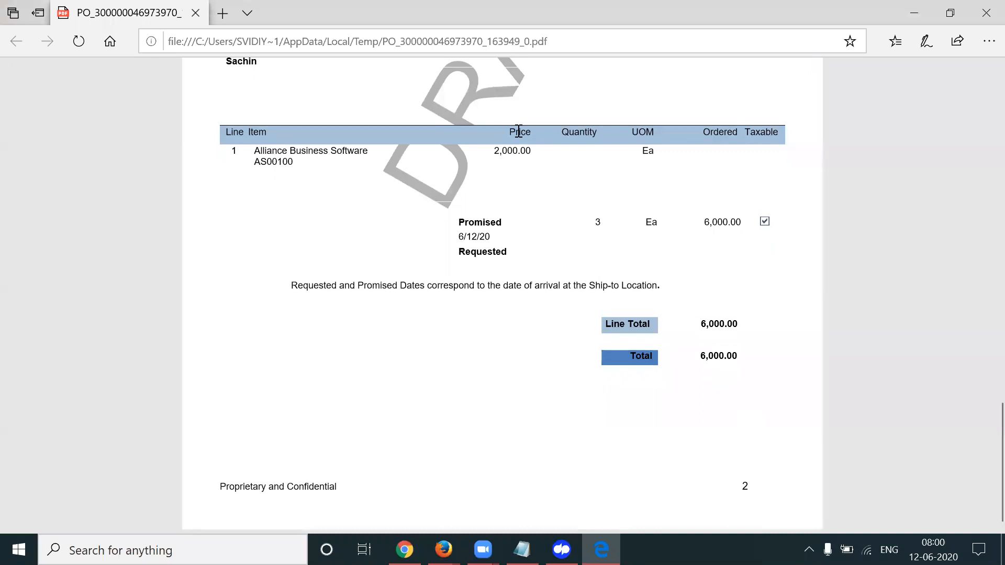
pyautogui.scroll(5, 519, 131)
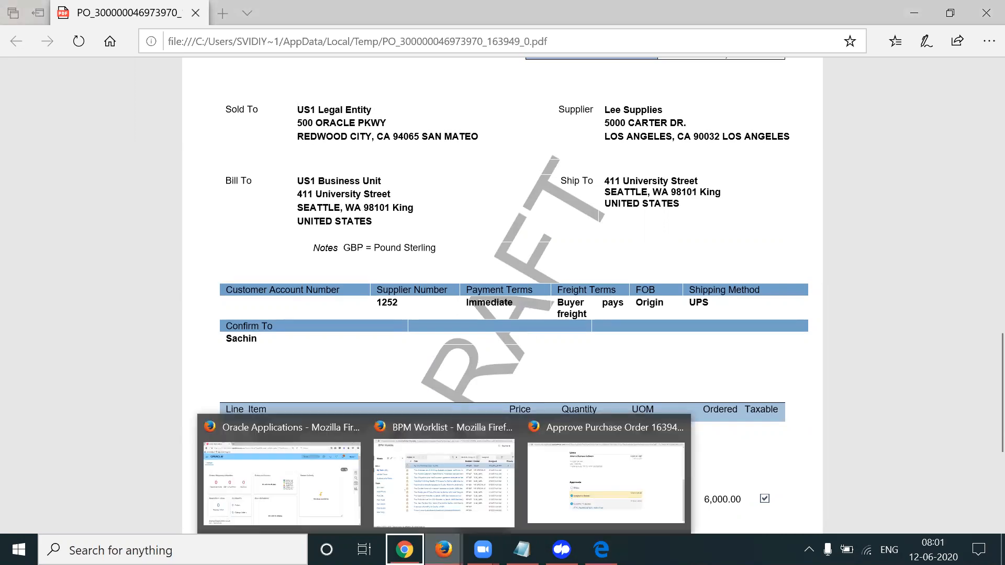
pyautogui.rightClick(443, 550)
# In the 6,570.00 GBP Approve Purchase Order 163949 window, skip the Actions menu and choose Approve
pyautogui.click(448, 547)
pyautogui.click(449, 547)
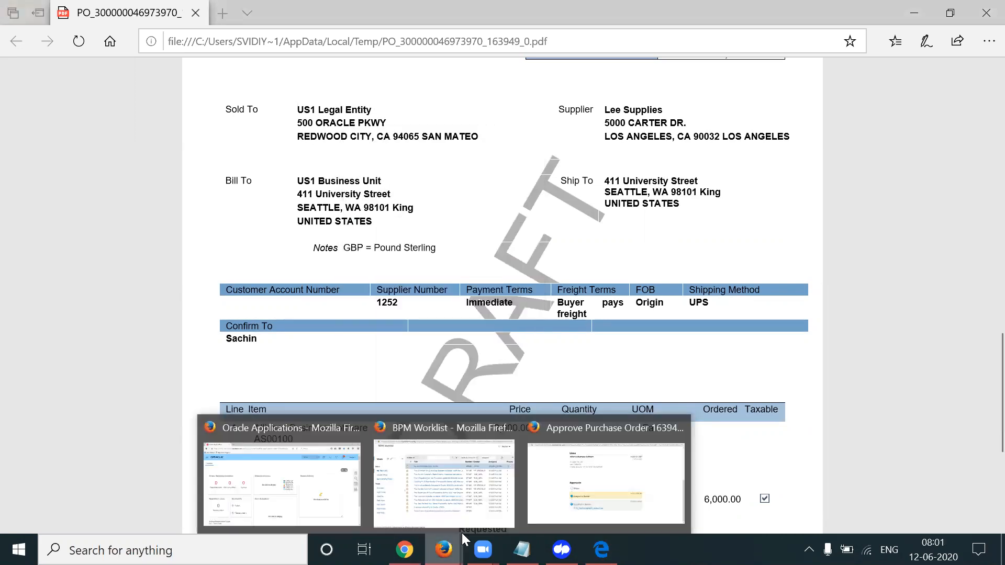
pyautogui.click(605, 481)
pyautogui.scroll(4, 982, 157)
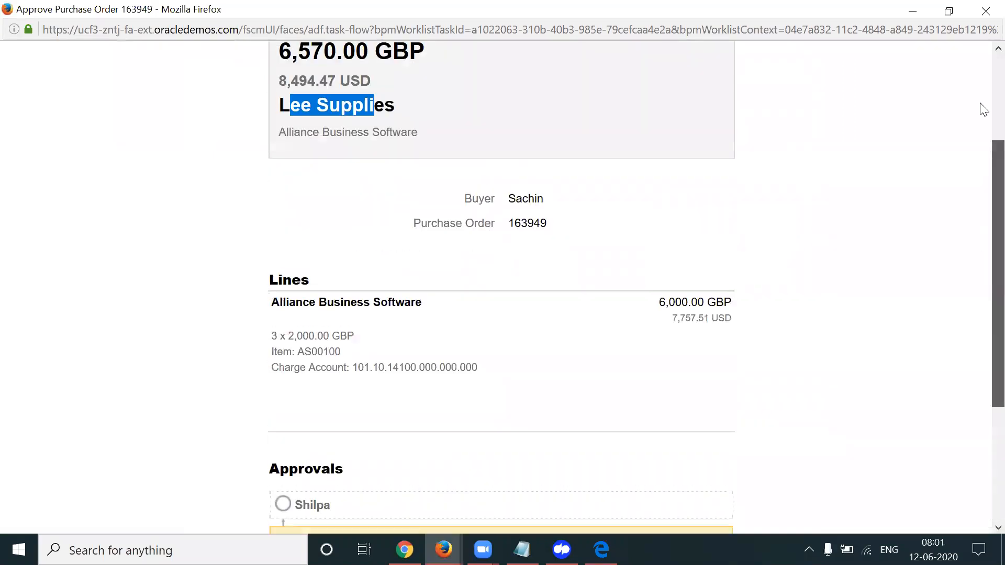
pyautogui.scroll(3, 983, 109)
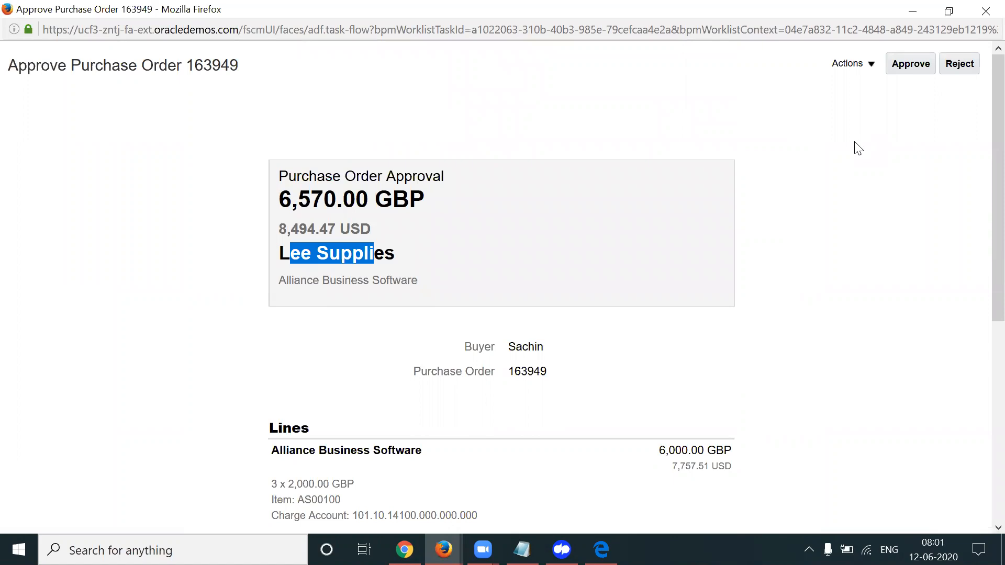
pyautogui.click(858, 148)
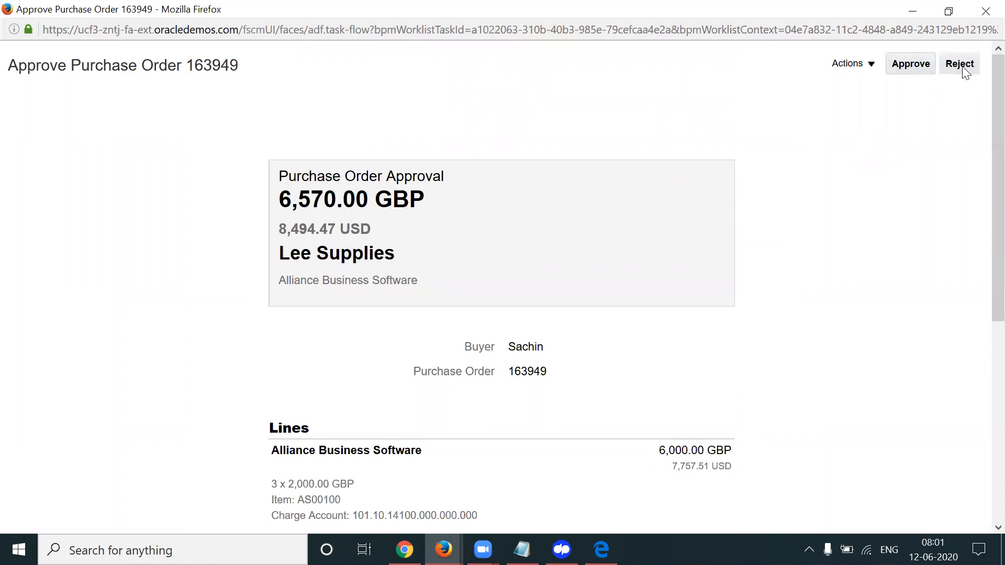
pyautogui.click(850, 63)
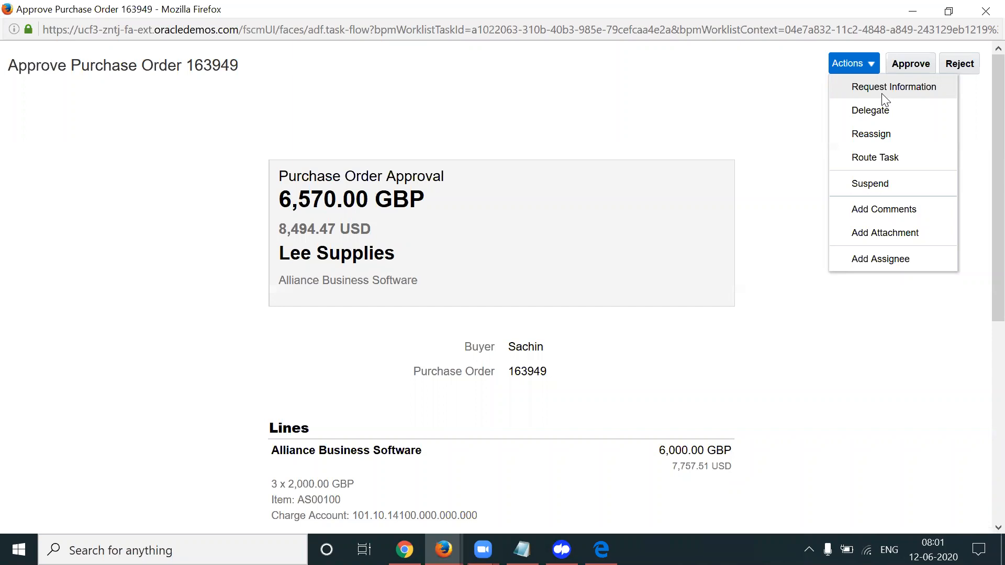
pyautogui.click(766, 133)
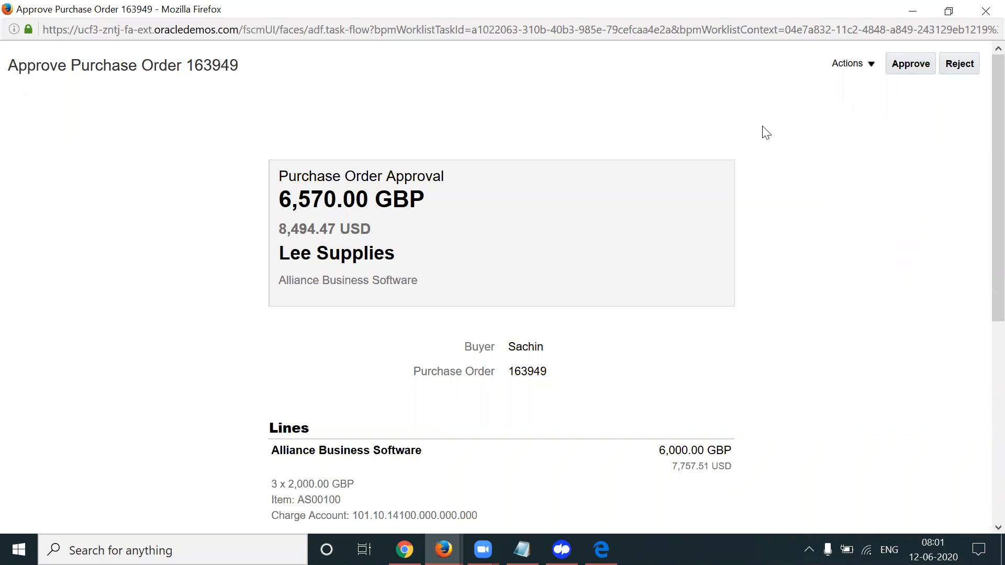
pyautogui.click(911, 67)
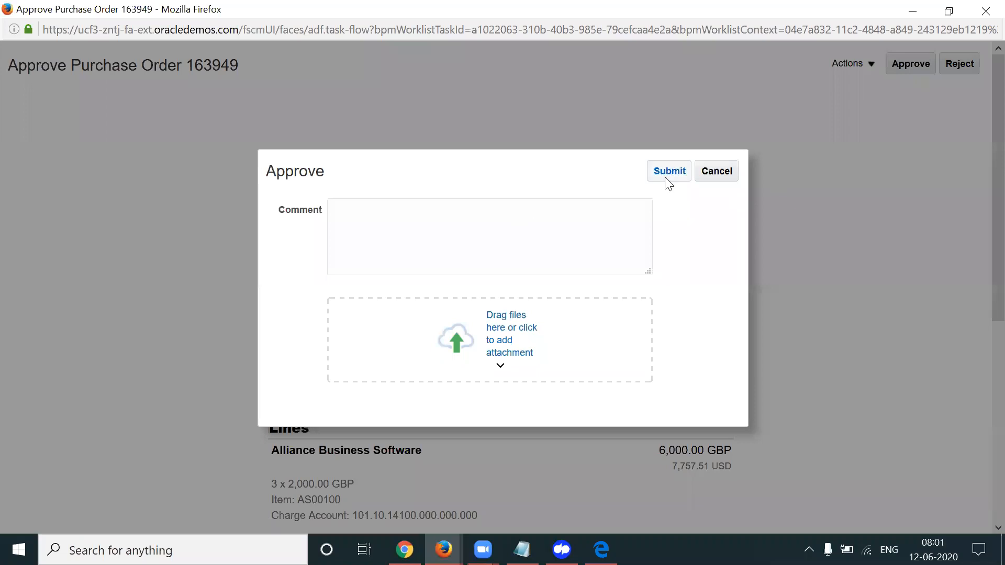
# Cancel the PO 163949 approval and return to the Manage Purchasing Document Approvals page's user menu
pyautogui.click(437, 234)
pyautogui.click(729, 174)
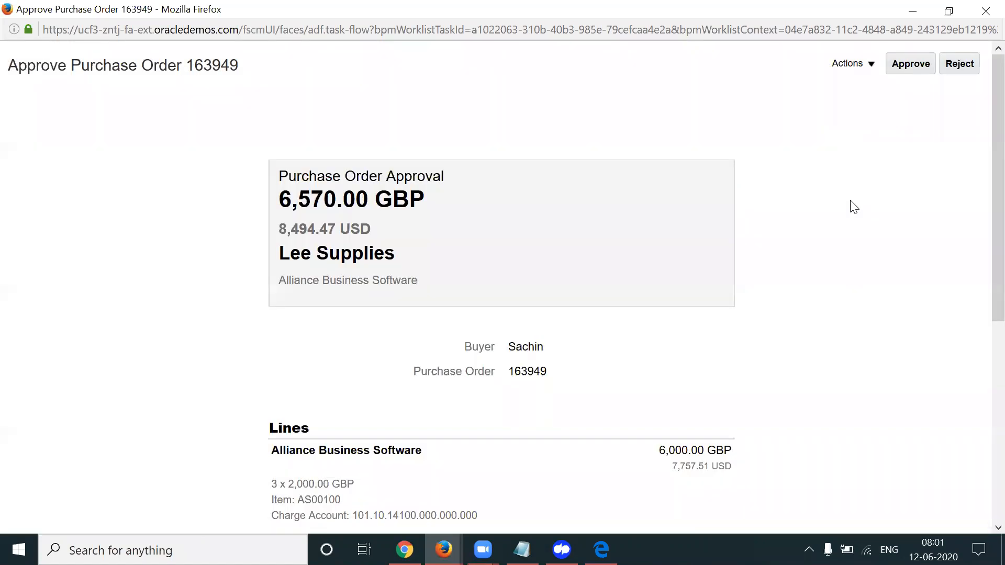
pyautogui.click(404, 550)
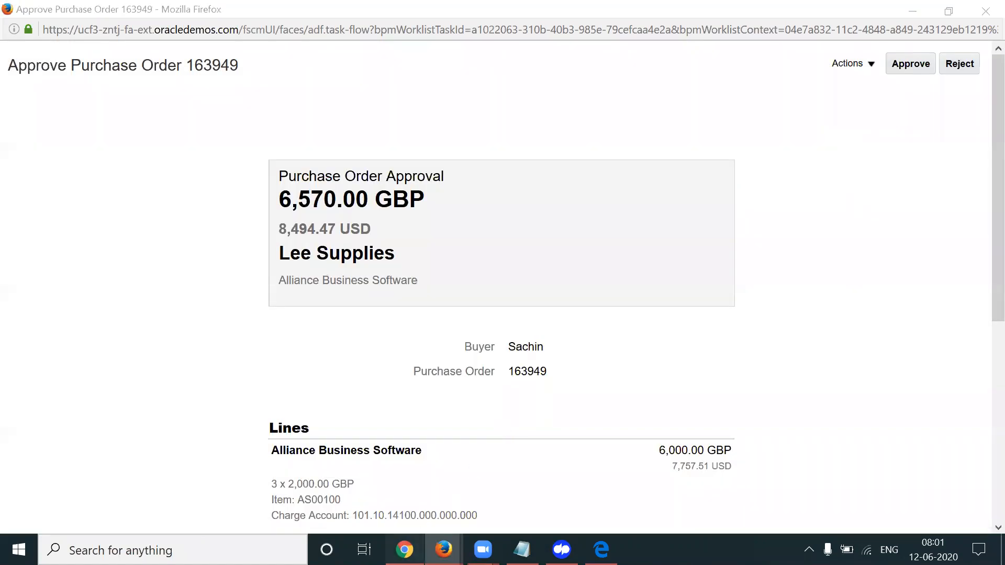
pyautogui.click(968, 103)
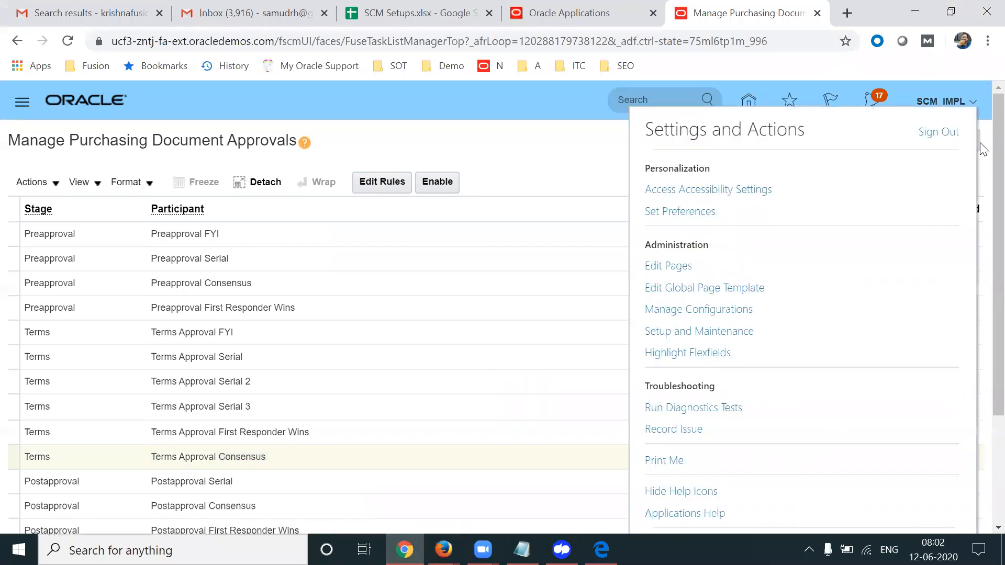
# Sign out of SCM_IMPL and sign in as the second approver with their username and password
pyautogui.click(950, 136)
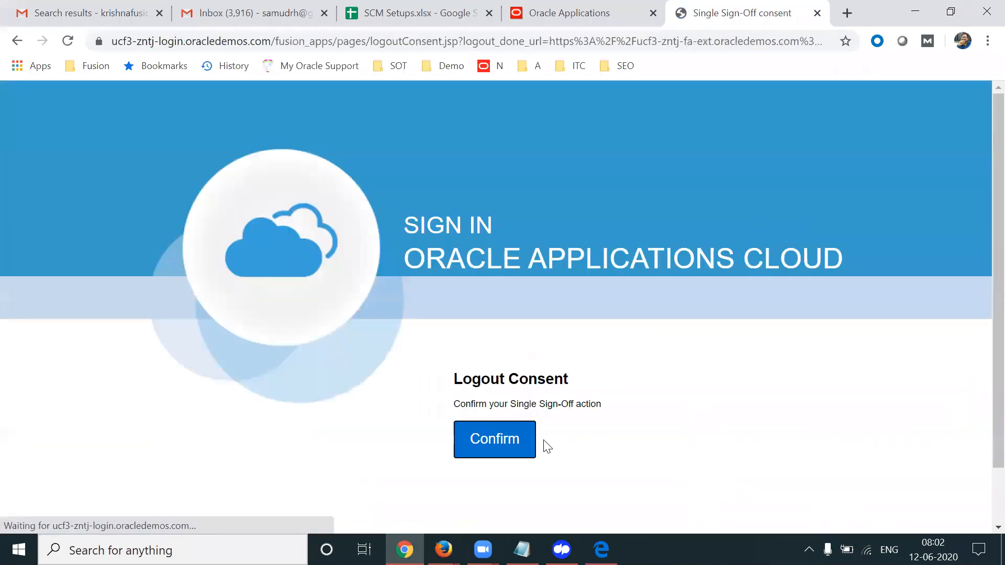
pyautogui.click(488, 438)
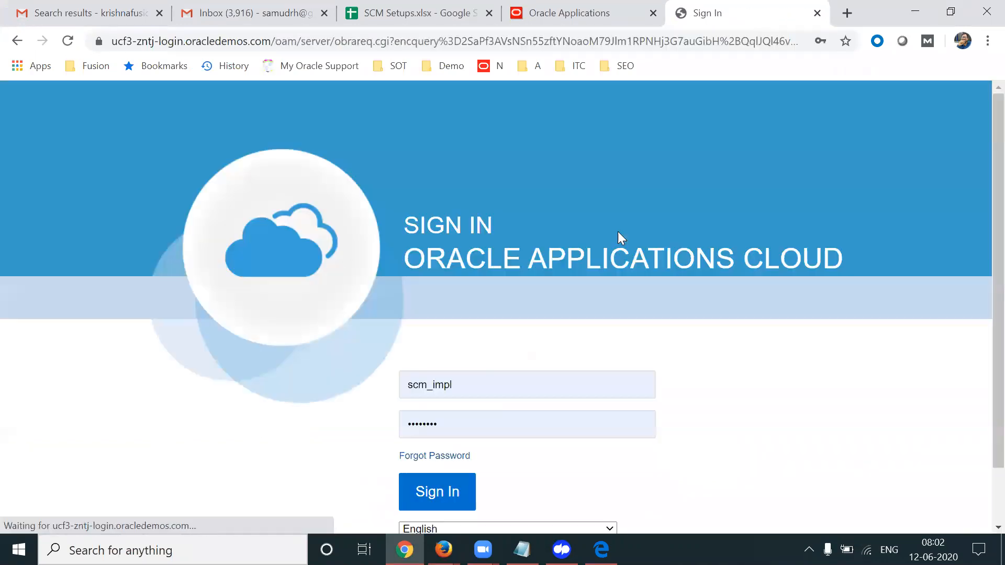
pyautogui.doubleClick(487, 386)
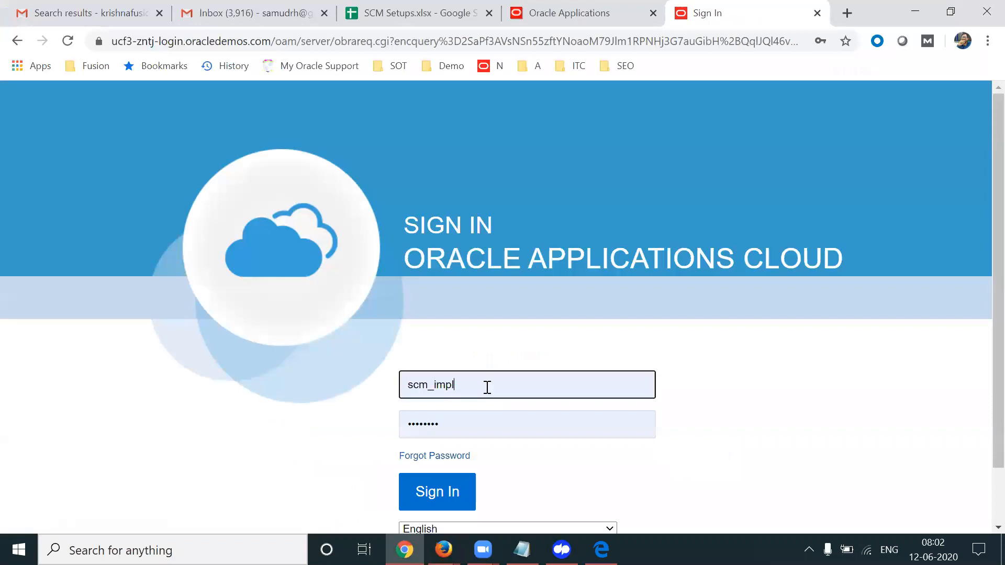
pyautogui.write('apl.s')
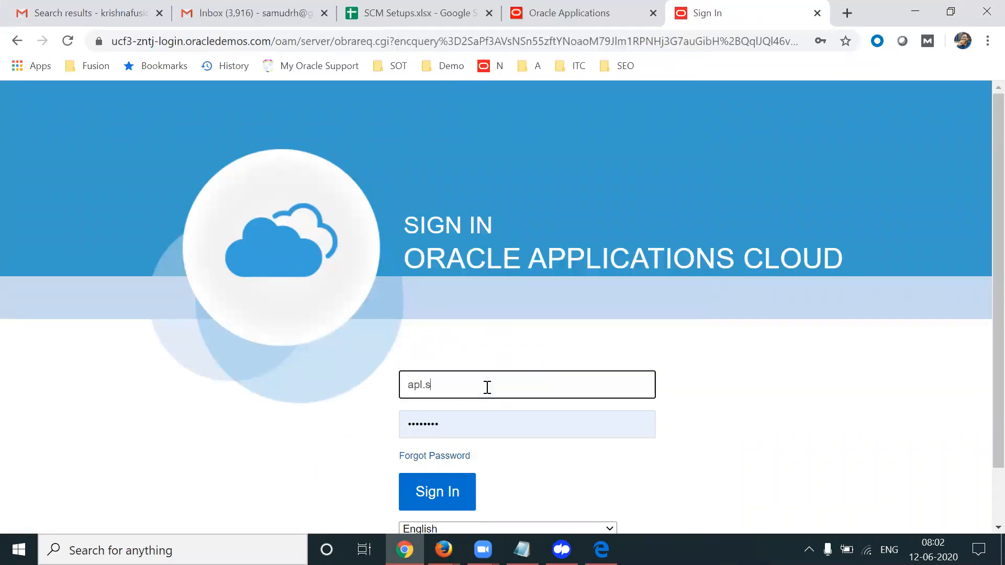
pyautogui.write('hilpa')
pyautogui.press('Tab')
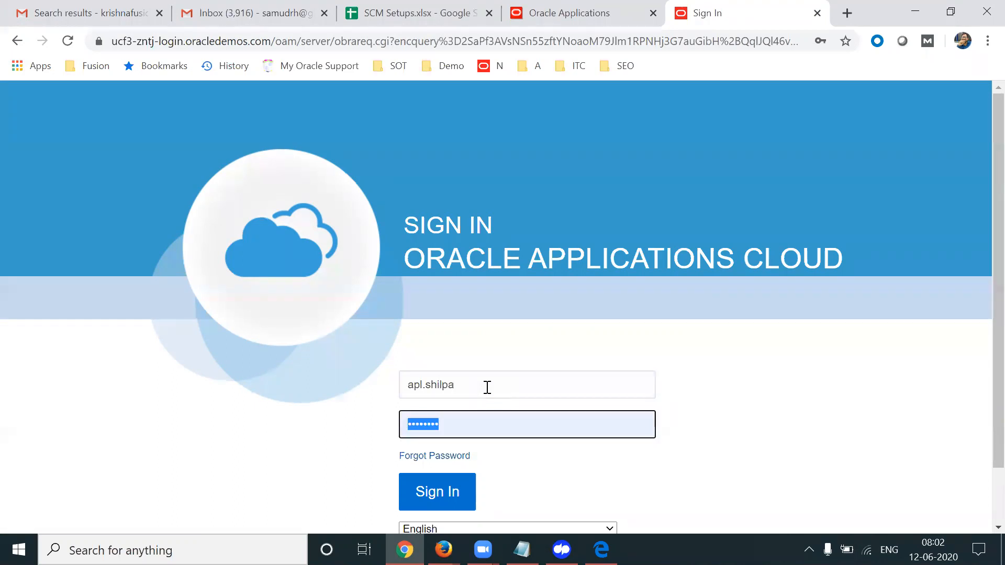
pyautogui.write('•••••••••')
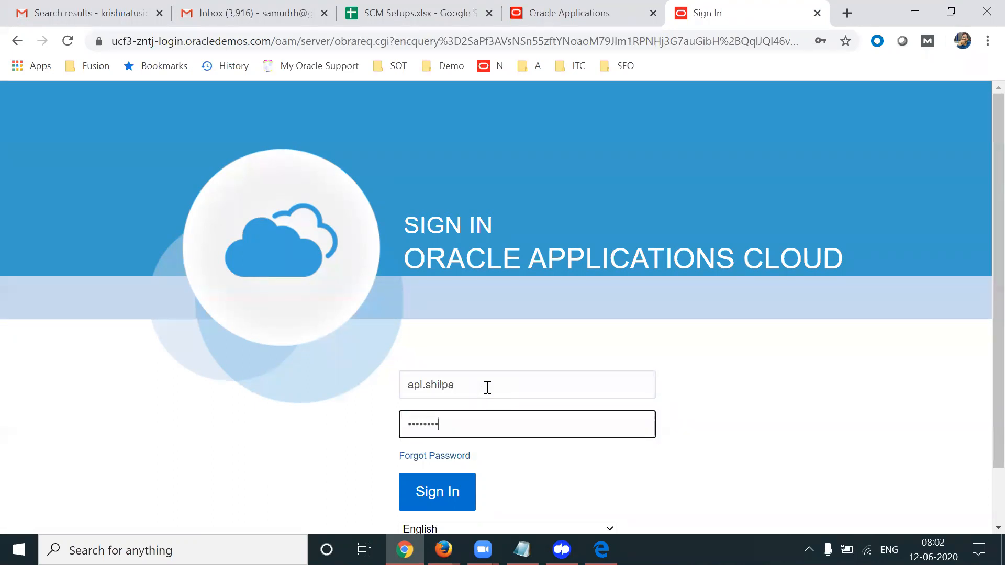
pyautogui.click(463, 481)
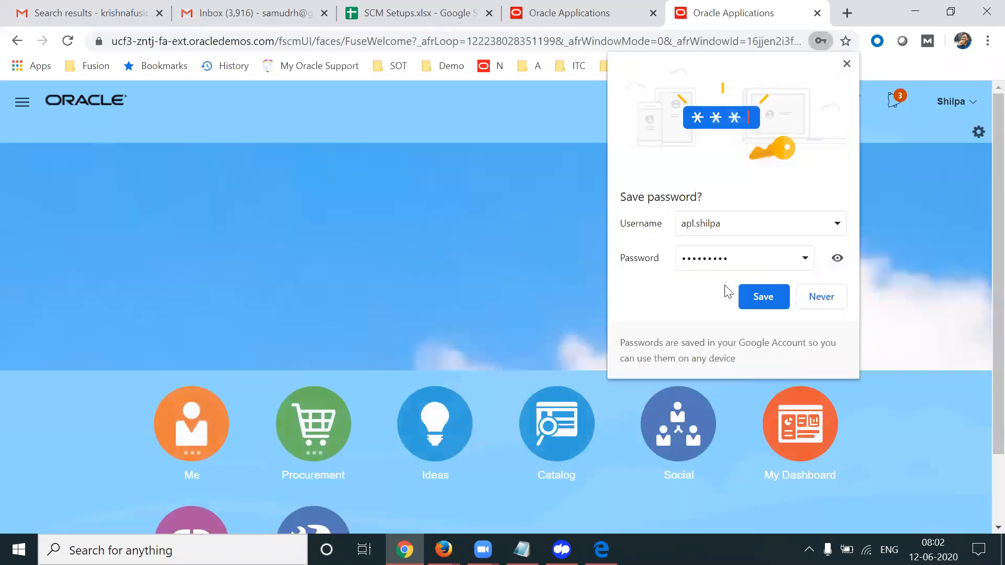
pyautogui.click(763, 297)
pyautogui.click(895, 100)
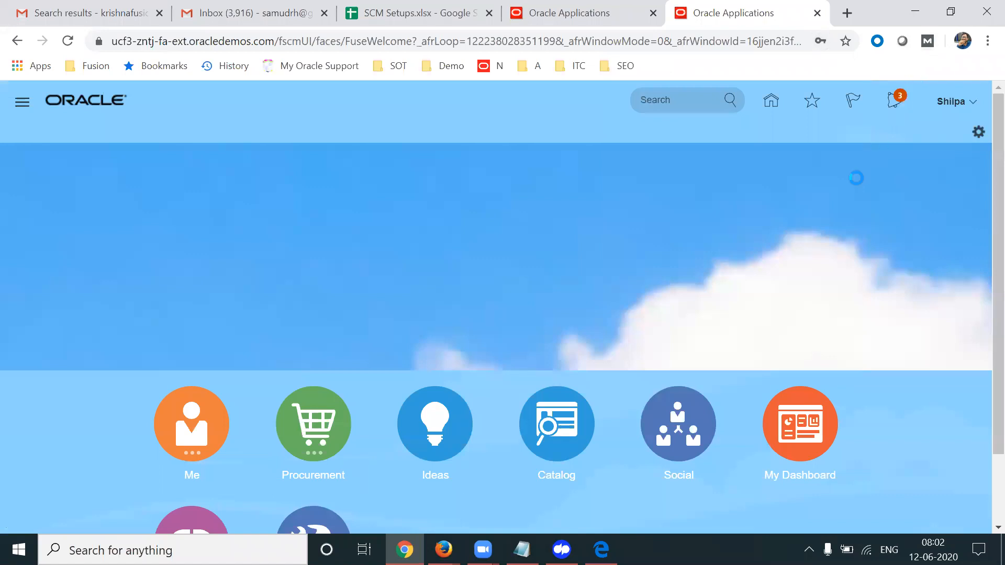
# Launch the BPM Worklist from Notifications, show My Tasks, and refresh it to find the PO 163949 task
pyautogui.click(858, 126)
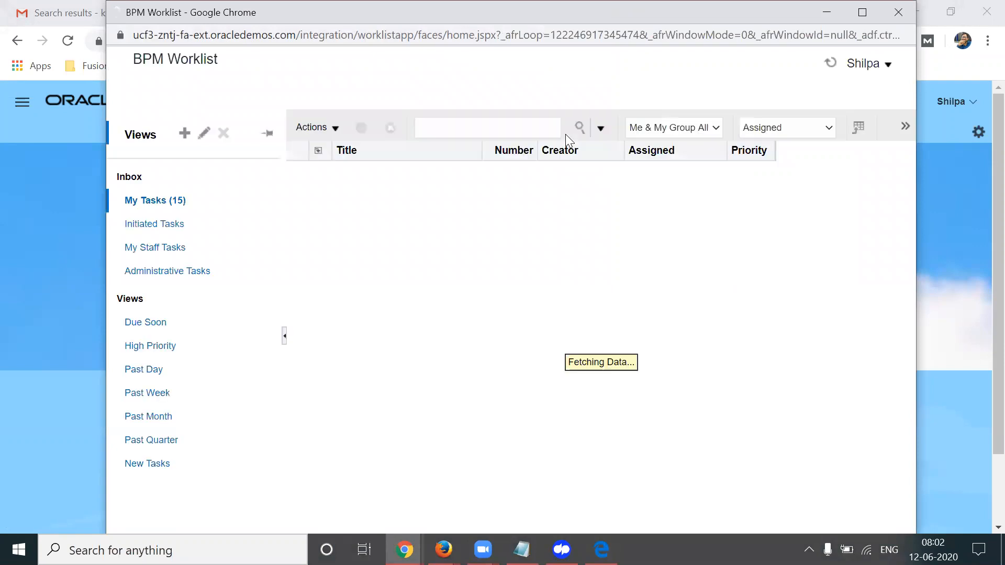
pyautogui.click(161, 201)
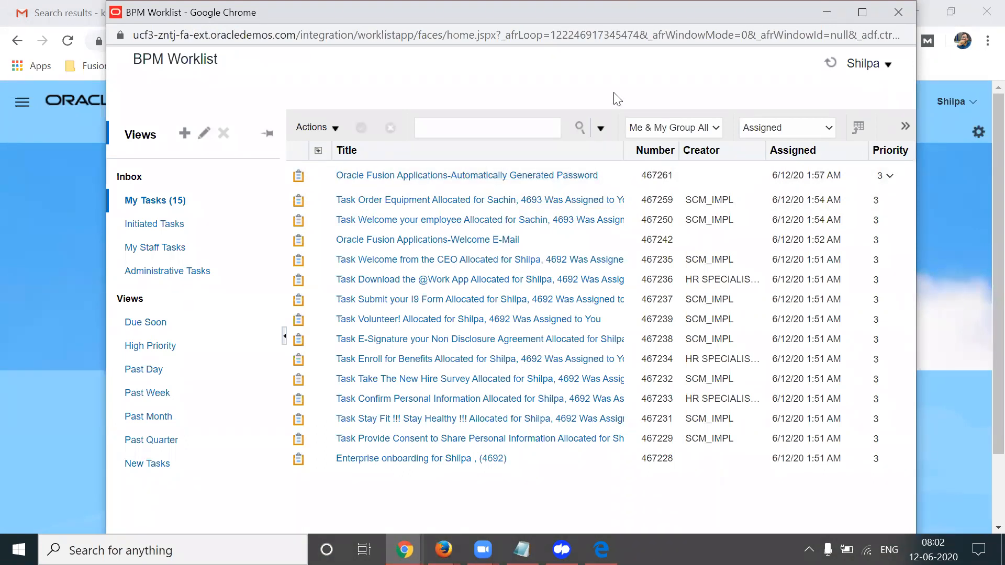
pyautogui.click(837, 65)
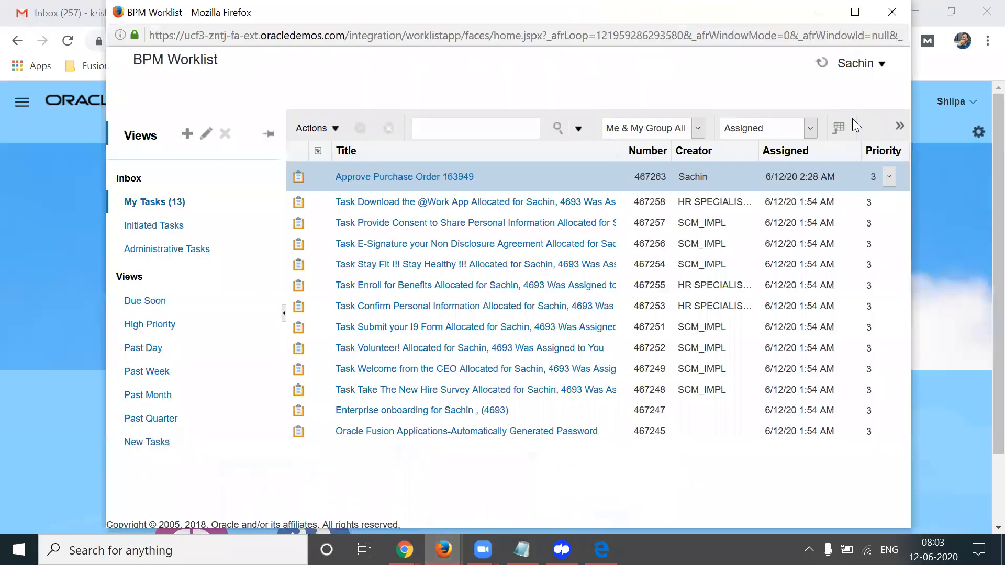
# Close the BPM Worklist window and return to the Oracle home page
pyautogui.click(861, 63)
pyautogui.click(708, 84)
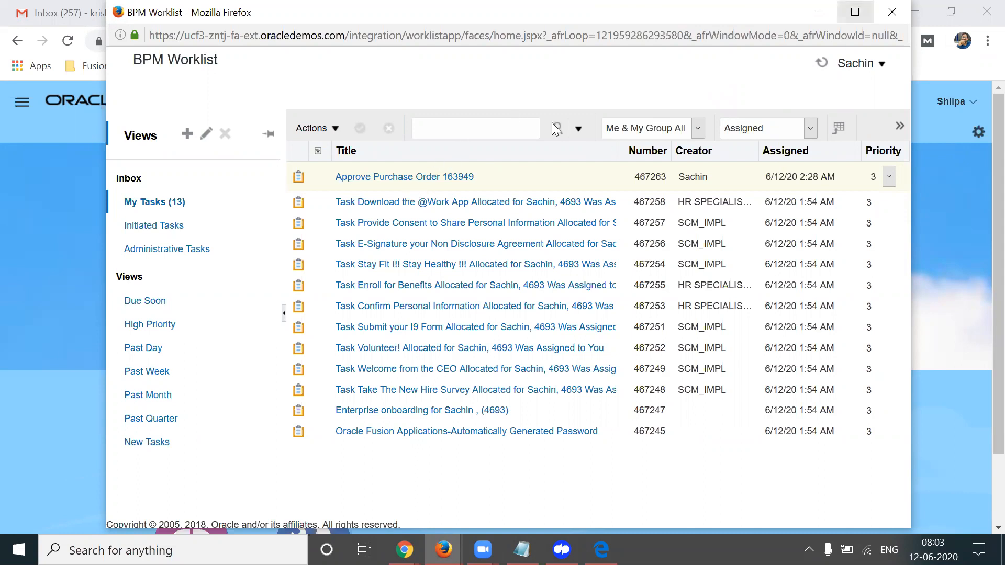
pyautogui.click(892, 12)
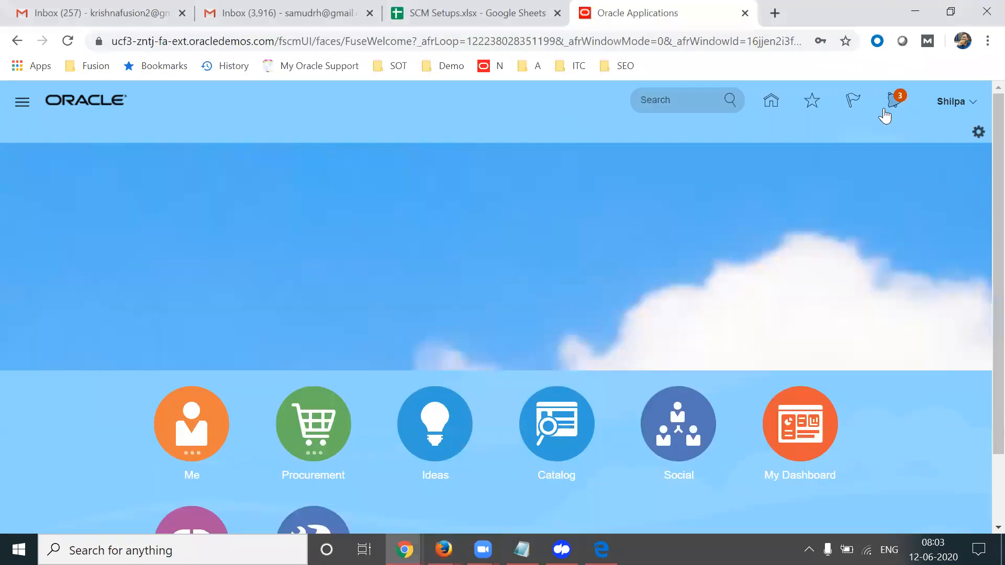
# List all notifications and close the other browser's Approve Purchase Order 163949 window
pyautogui.click(893, 102)
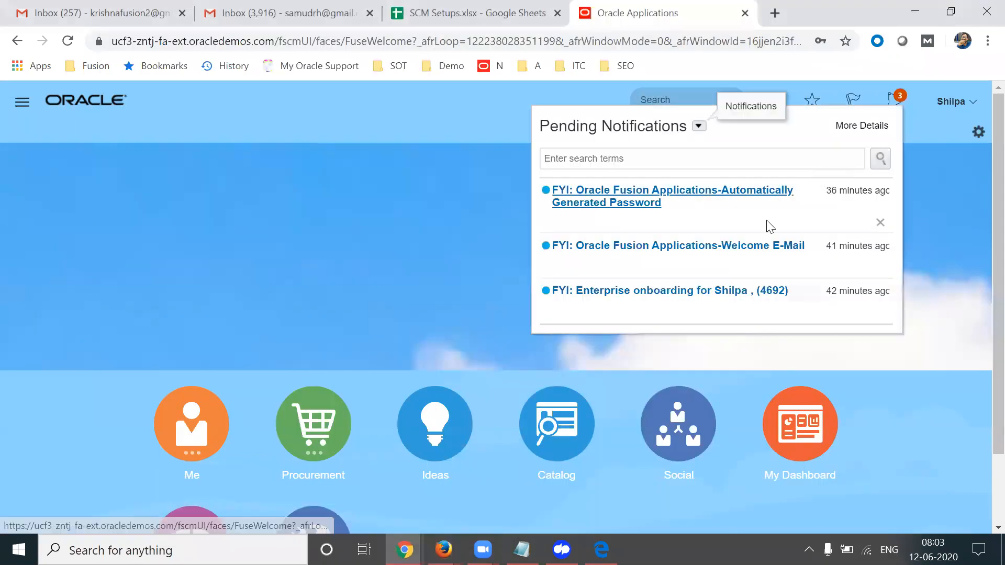
pyautogui.click(698, 126)
pyautogui.click(706, 164)
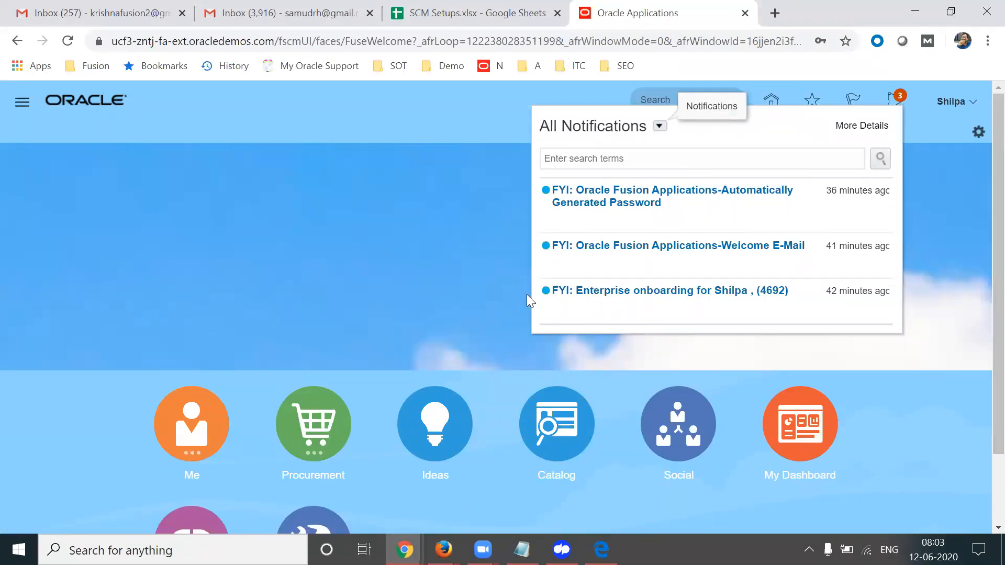
pyautogui.click(444, 549)
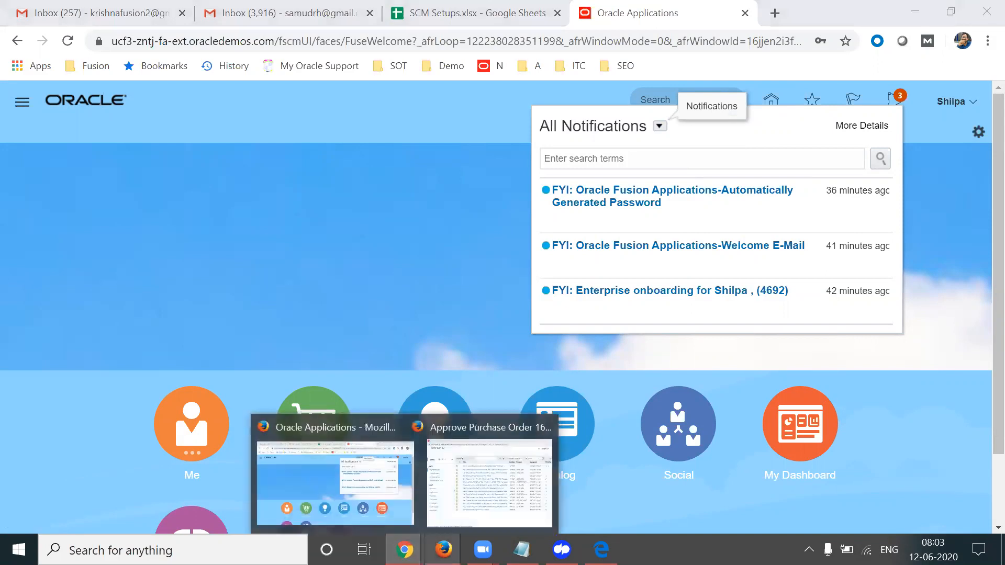
pyautogui.click(489, 476)
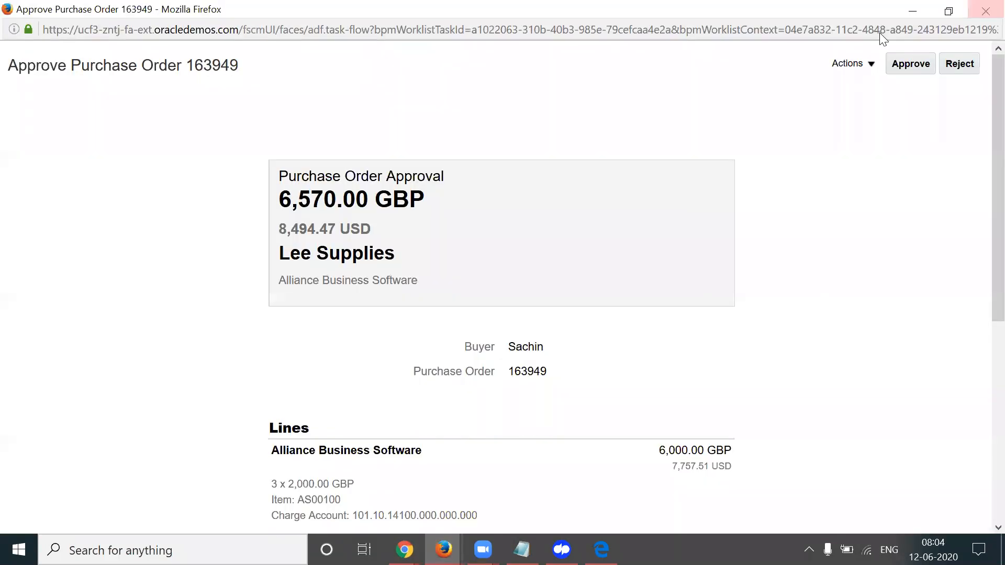
pyautogui.click(984, 10)
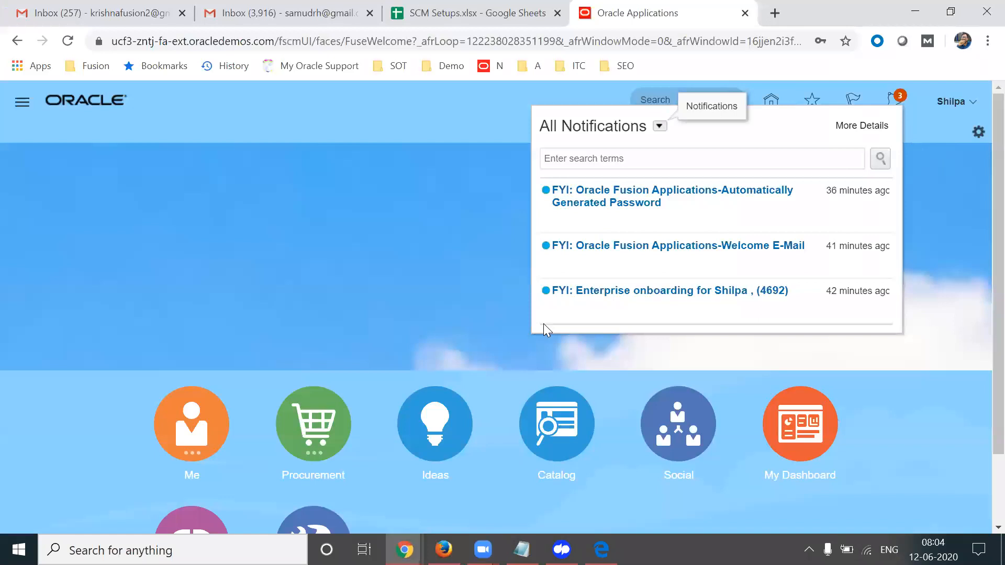
# Approve PO 163949 from the first approver's pending notification, then open the procurement Tasks list
pyautogui.click(443, 549)
pyautogui.click(901, 106)
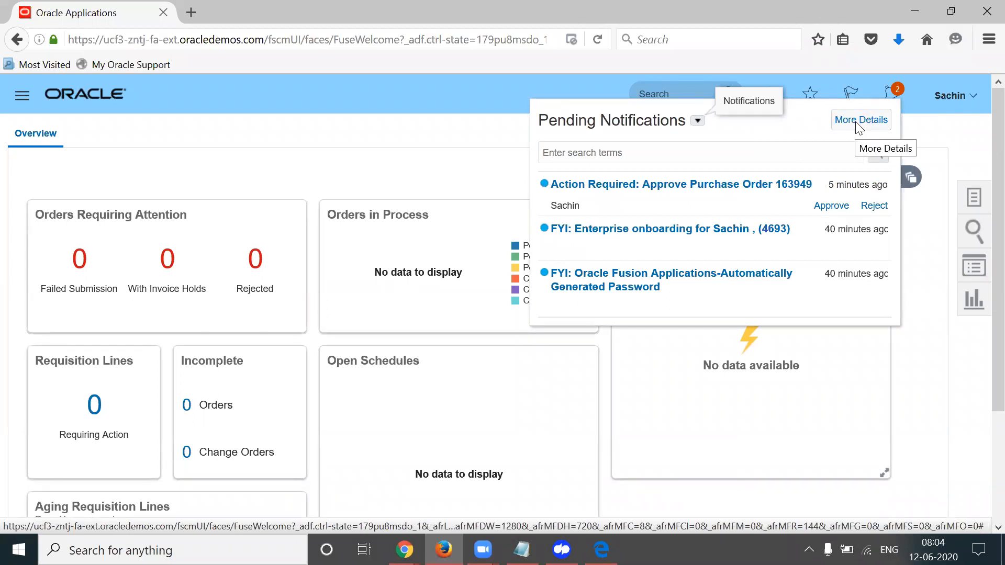
pyautogui.click(710, 184)
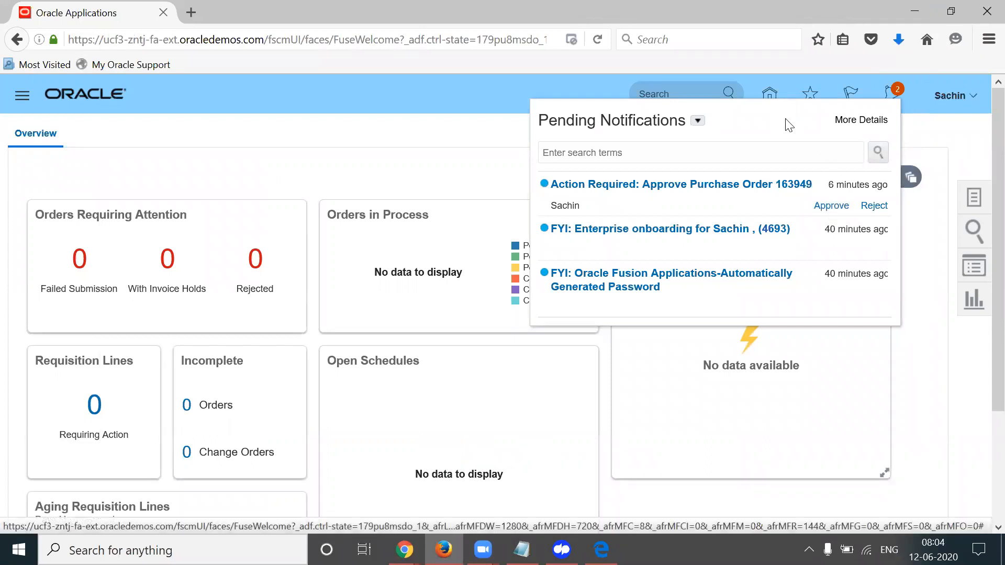
pyautogui.click(831, 206)
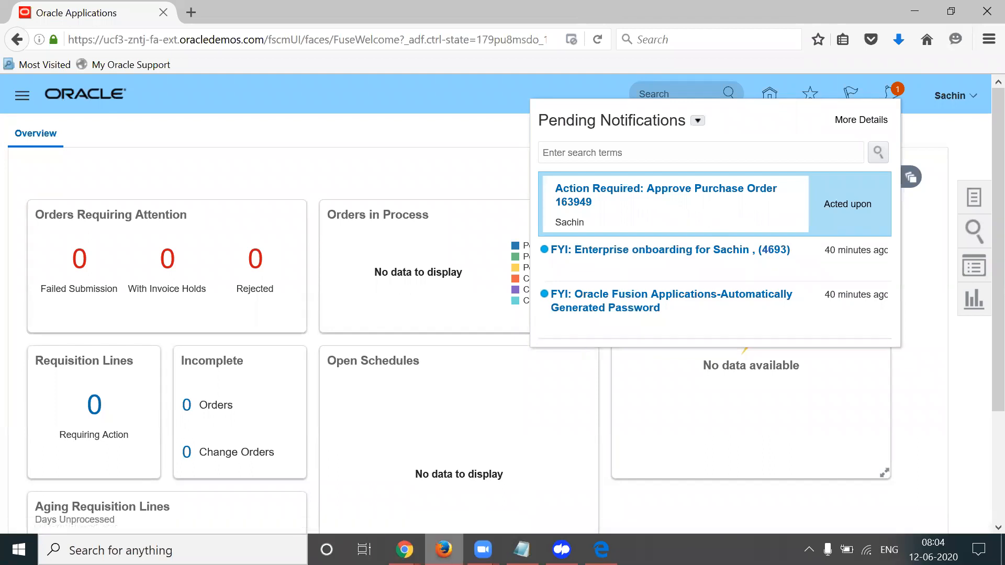
pyautogui.moveTo(404, 549)
pyautogui.click(335, 476)
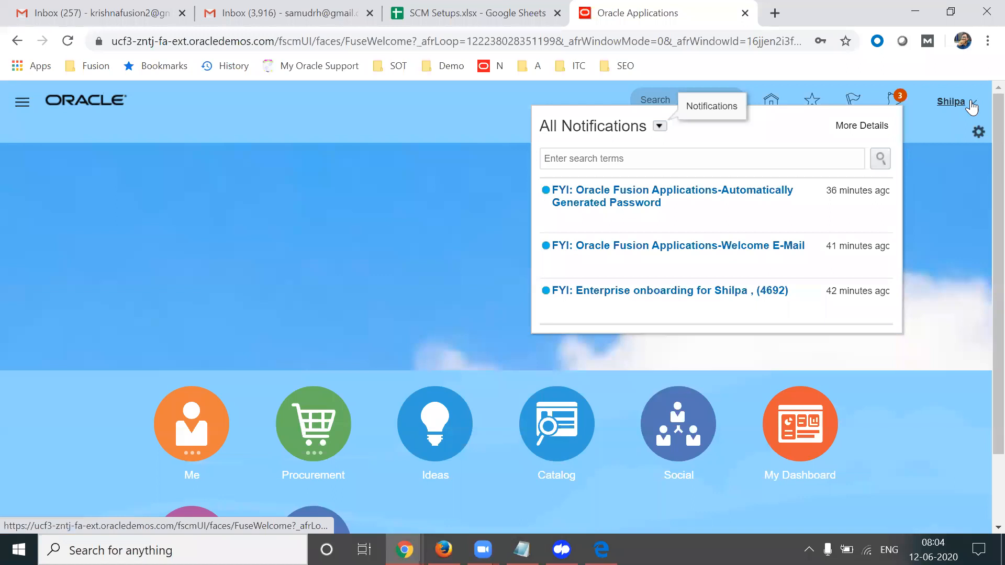
pyautogui.click(443, 549)
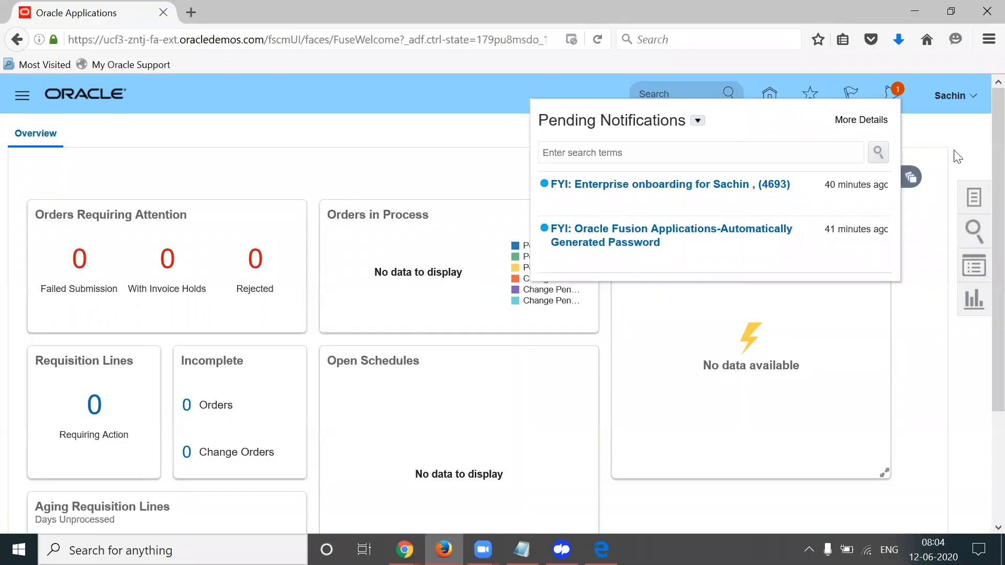
pyautogui.click(970, 195)
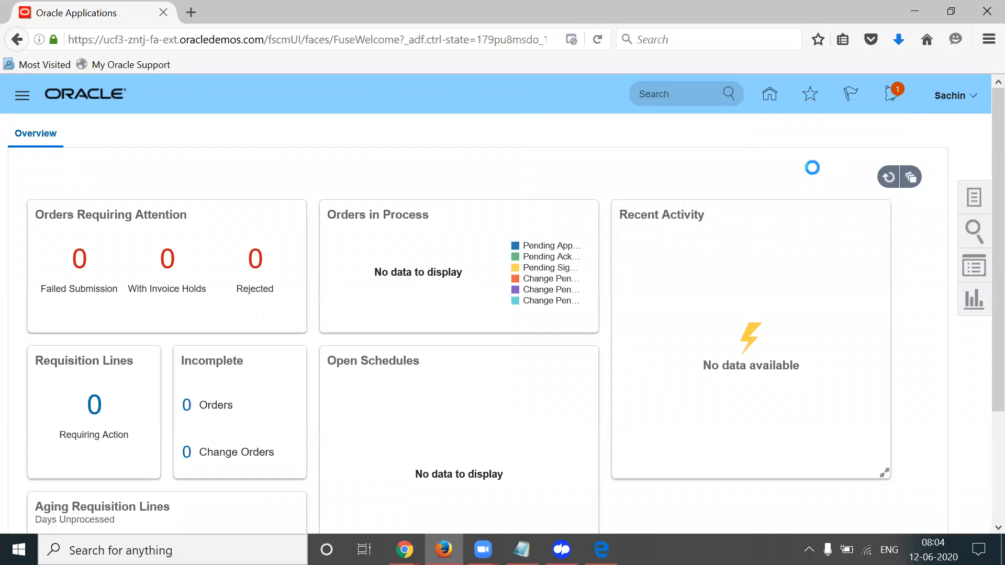
# Search Manage Orders and open the Pending Approval action detail for order 163949
pyautogui.click(905, 225)
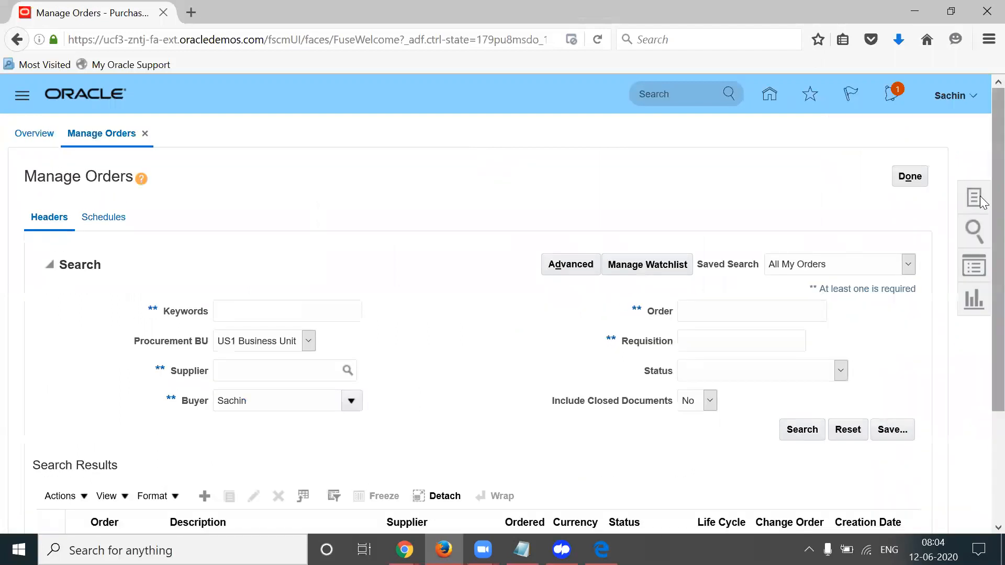
pyautogui.scroll(-3, 834, 293)
pyautogui.click(799, 292)
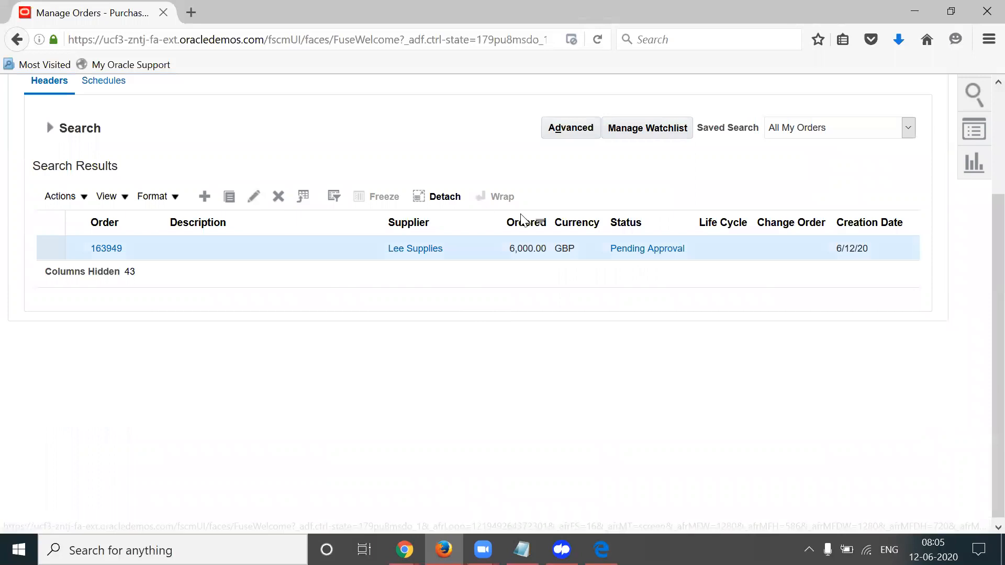
pyautogui.click(645, 250)
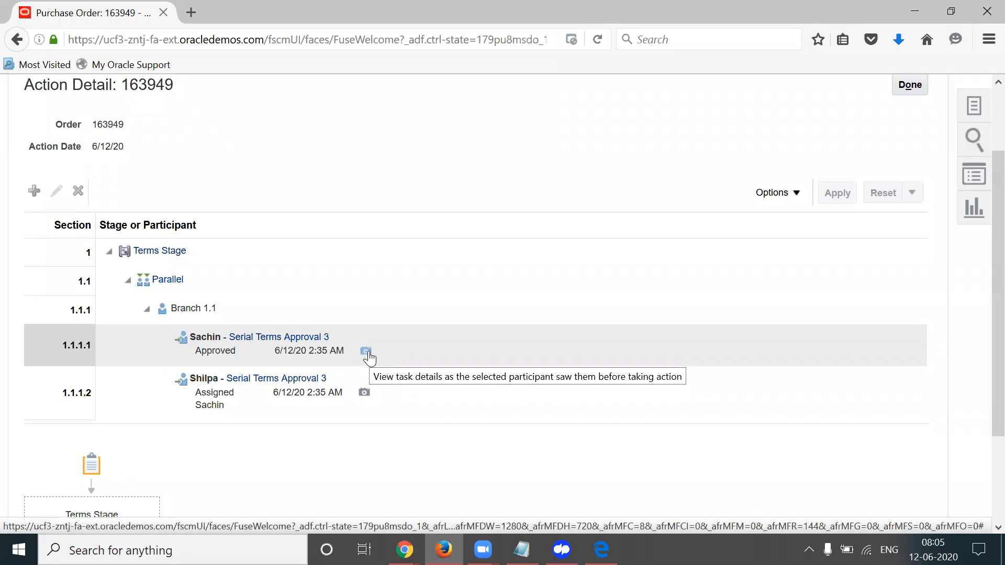
# Review the PO 163949 approval task's Approvals section, confirm the second approver is pending, and close it
pyautogui.click(367, 352)
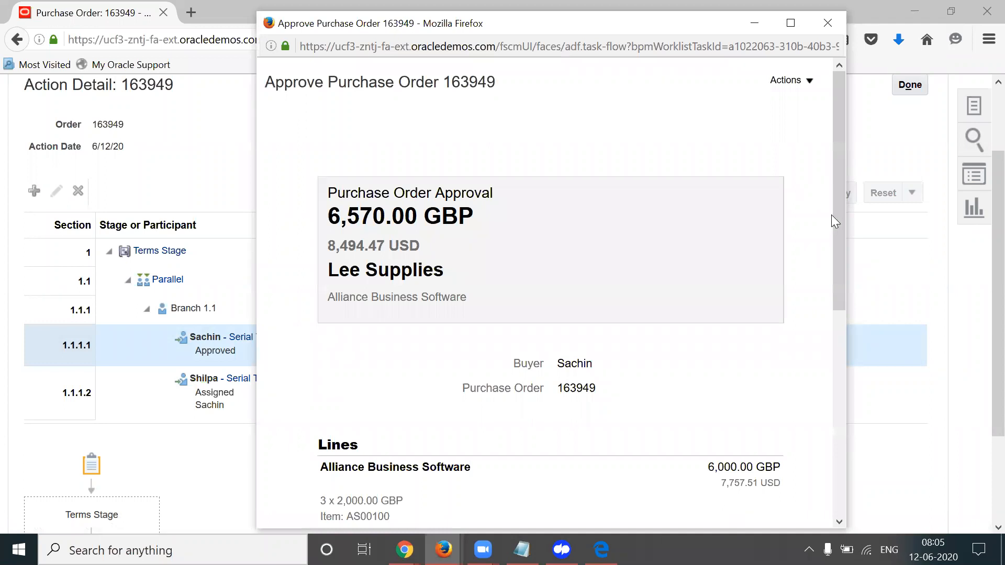
pyautogui.scroll(-5, 839, 281)
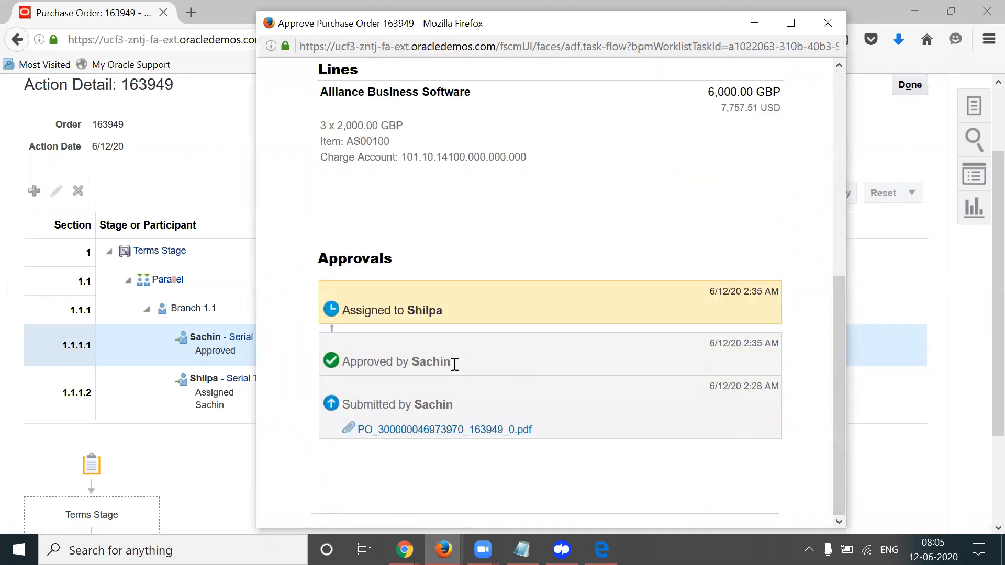
pyautogui.tripleClick(424, 314)
pyautogui.tripleClick(424, 314)
pyautogui.click(826, 24)
# Check the second Serial Terms Approval 3 approver's Assigned row, then leave Action Detail with Done
pyautogui.scroll(-3, 982, 348)
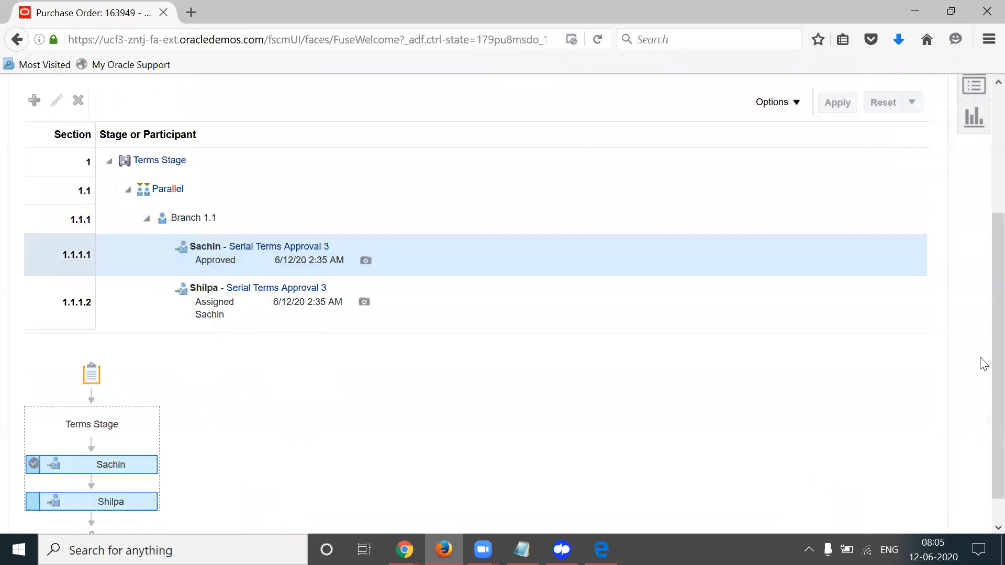
pyautogui.click(203, 315)
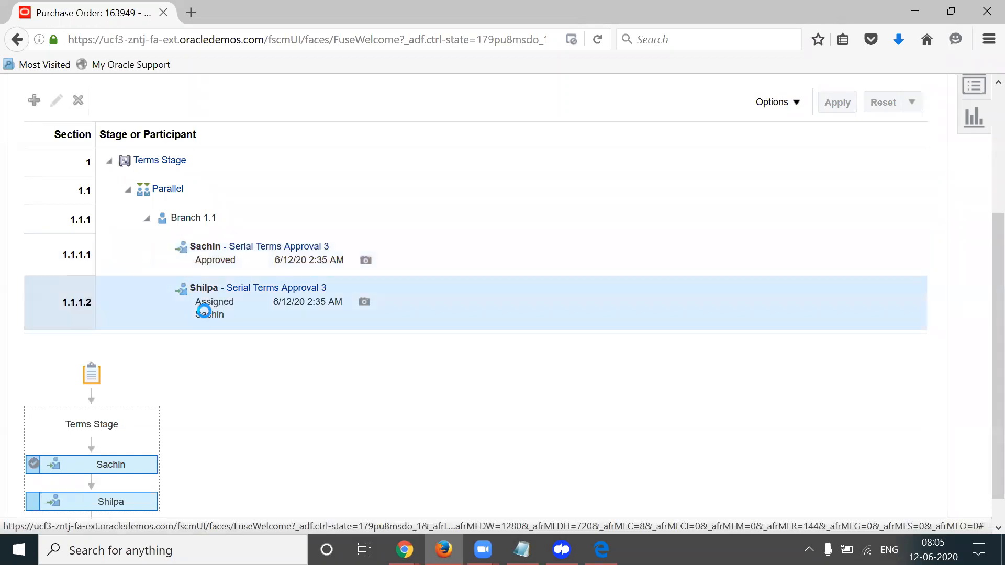
pyautogui.doubleClick(208, 314)
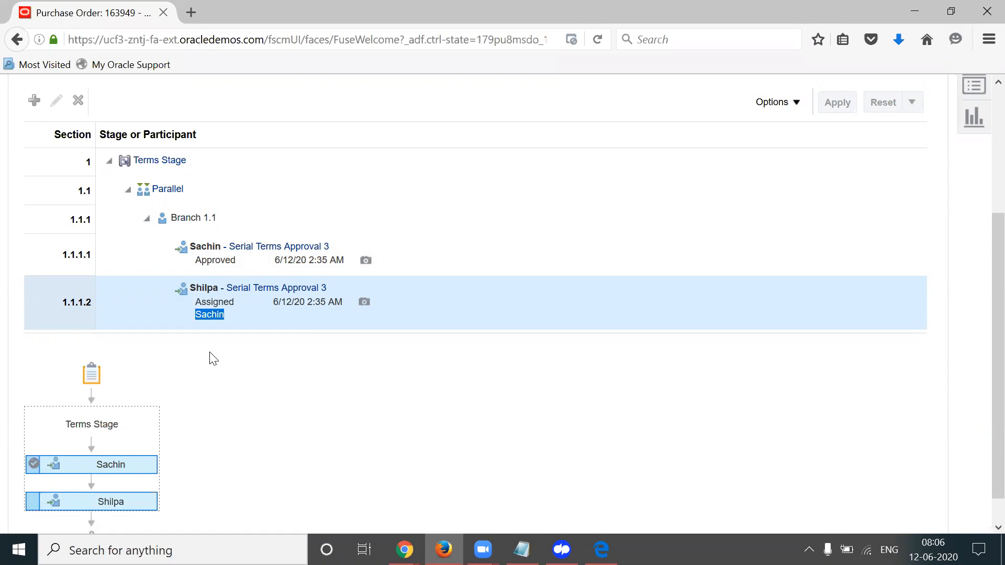
pyautogui.doubleClick(215, 316)
pyautogui.click(375, 389)
pyautogui.scroll(2, 981, 314)
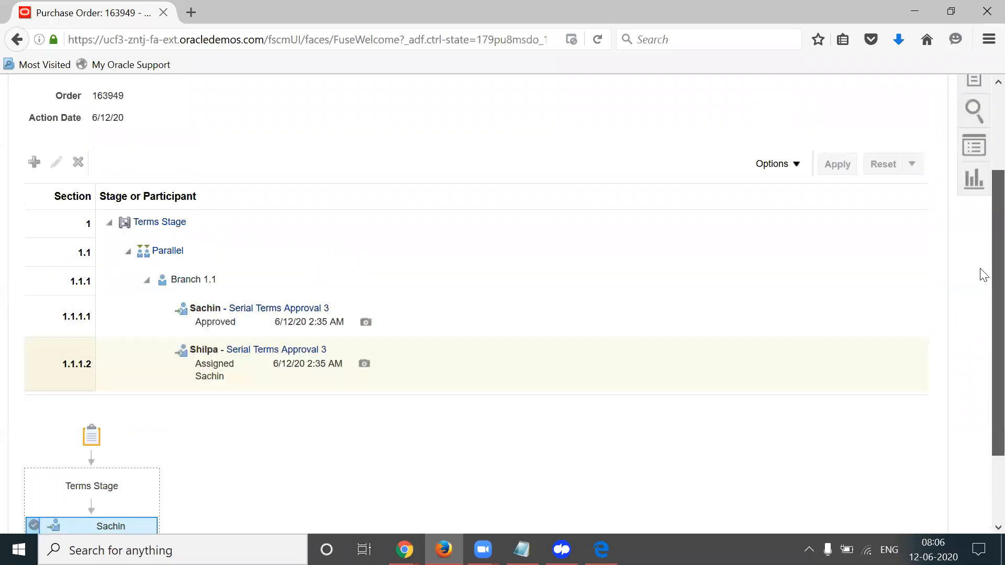
pyautogui.scroll(2, 983, 275)
pyautogui.click(910, 158)
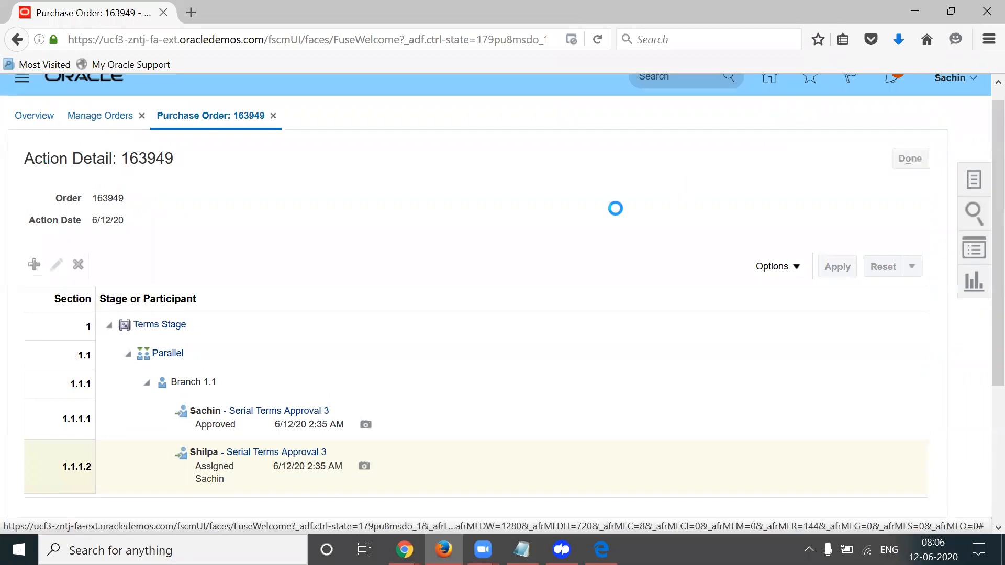
# In the second approver's refreshed worklist, open the PO 163949 task, approve and submit it
pyautogui.click(410, 549)
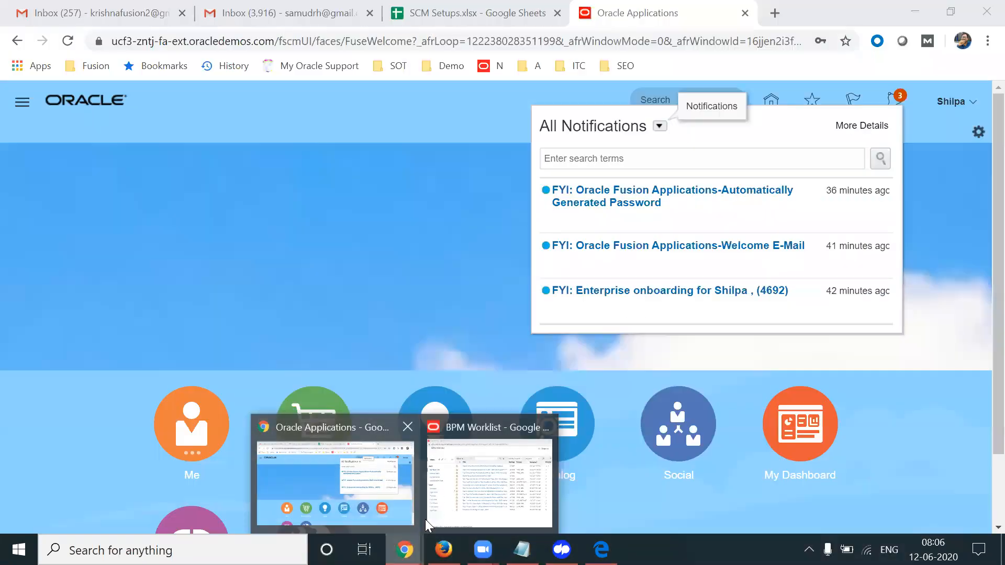
pyautogui.click(450, 505)
pyautogui.click(831, 65)
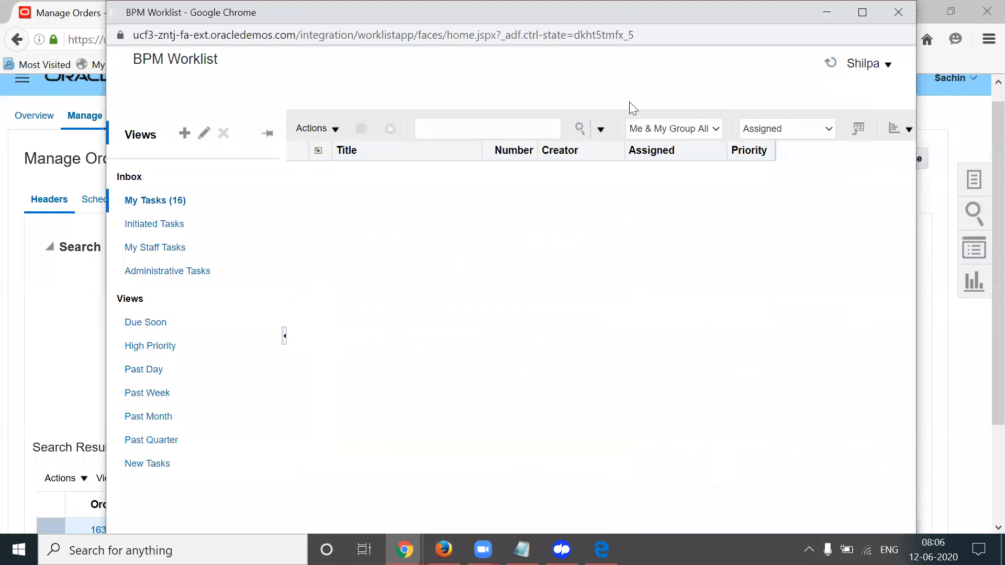
pyautogui.click(443, 171)
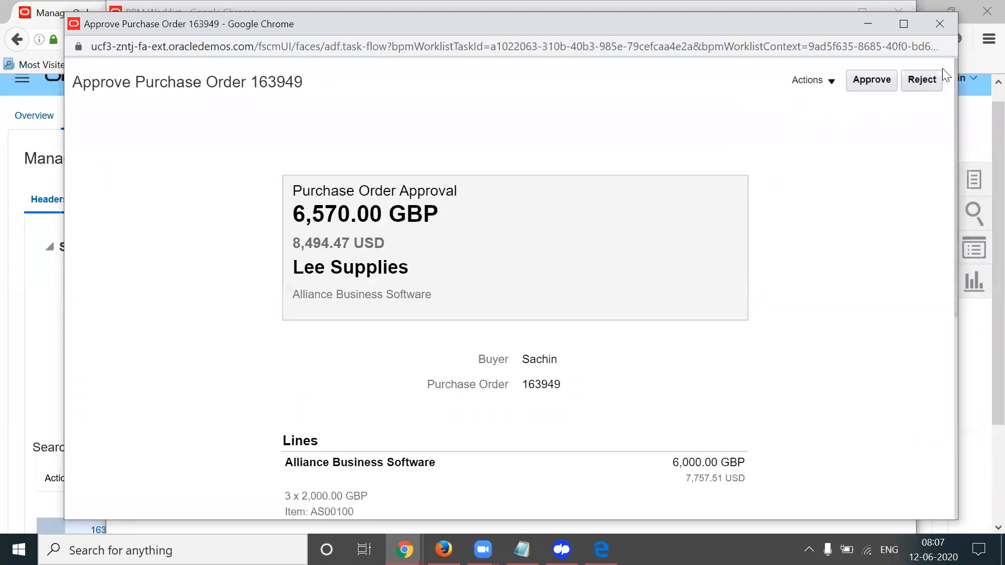
pyautogui.click(904, 23)
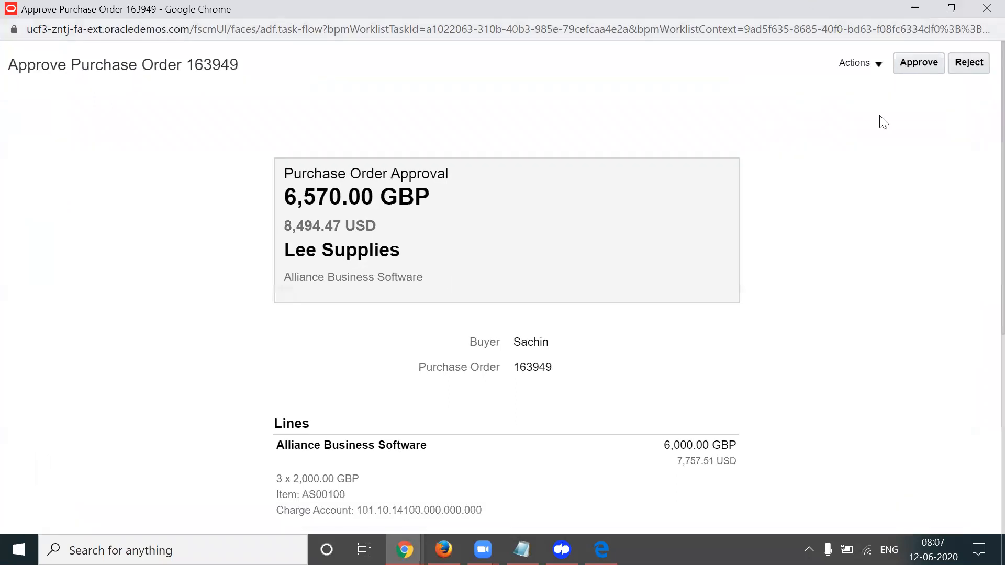
pyautogui.scroll(-6, 953, 162)
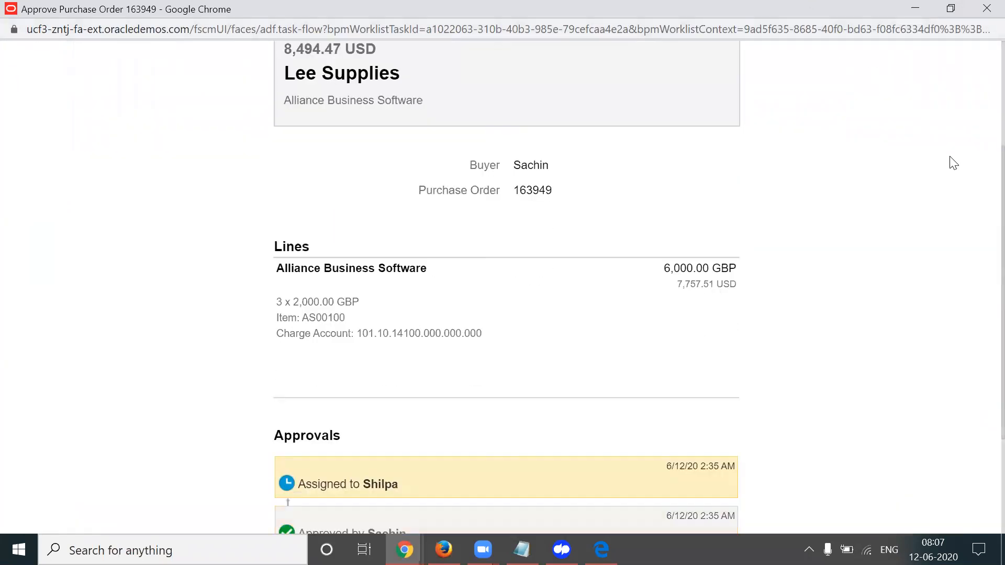
pyautogui.scroll(6, 953, 162)
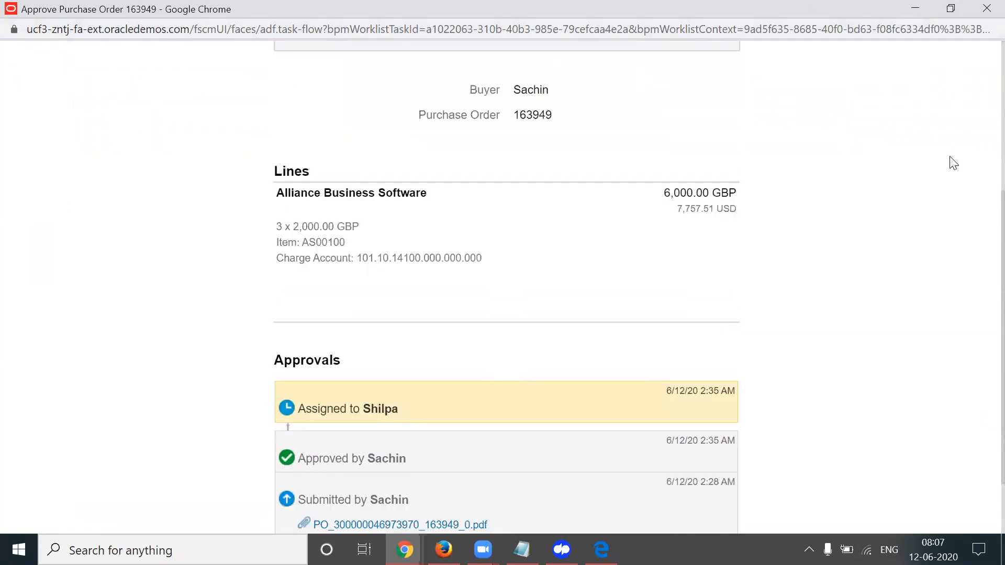
pyautogui.click(927, 67)
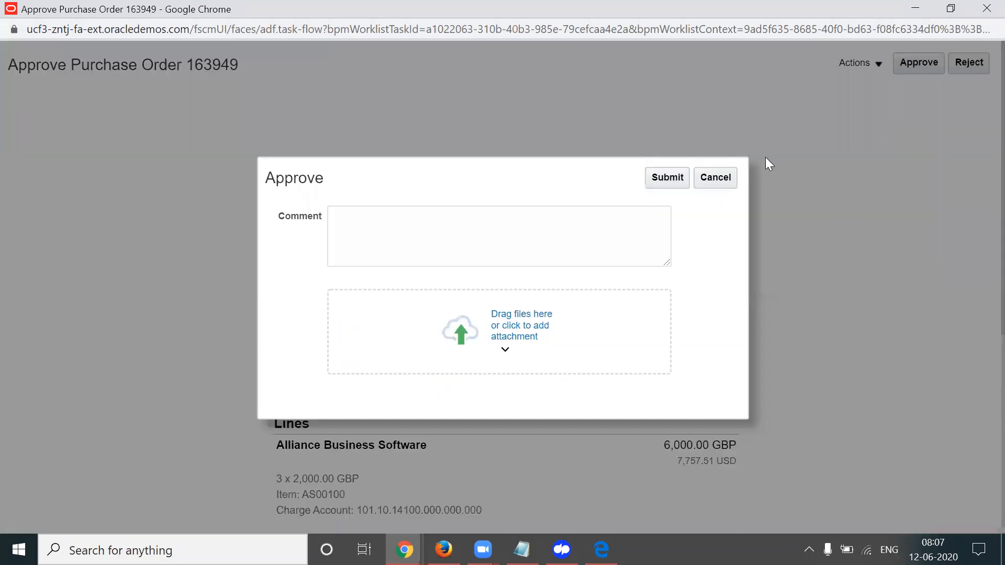
pyautogui.click(666, 180)
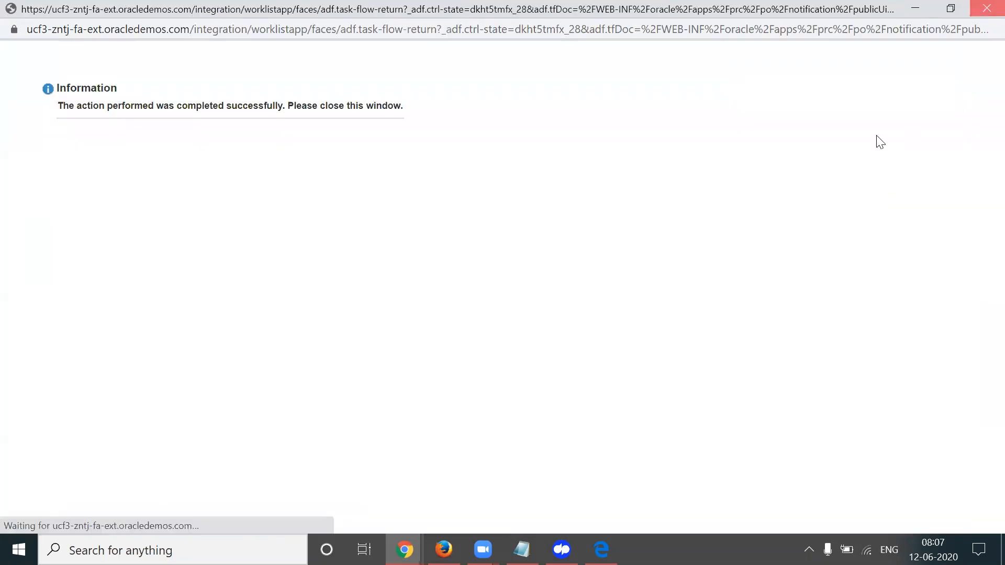
pyautogui.click(884, 20)
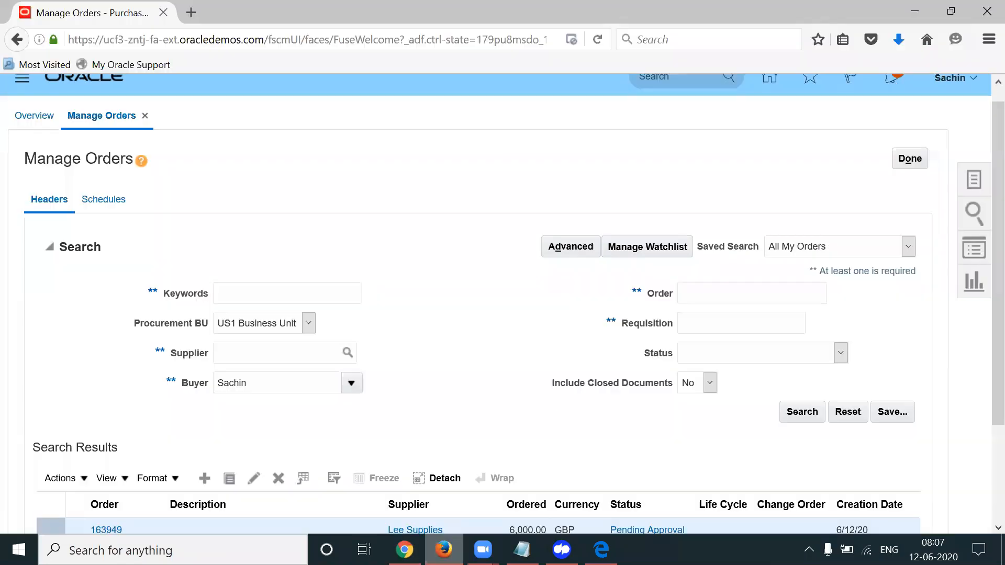
# Search orders and confirm 163949 is Open with Implement Revision 0 in its Document History
pyautogui.scroll(-2, 987, 386)
pyautogui.click(801, 289)
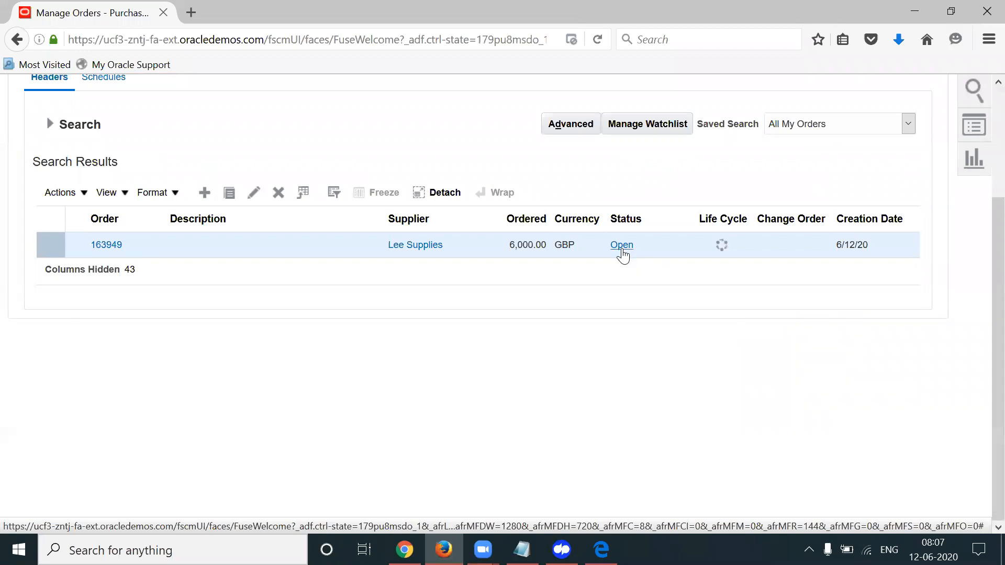
pyautogui.click(622, 246)
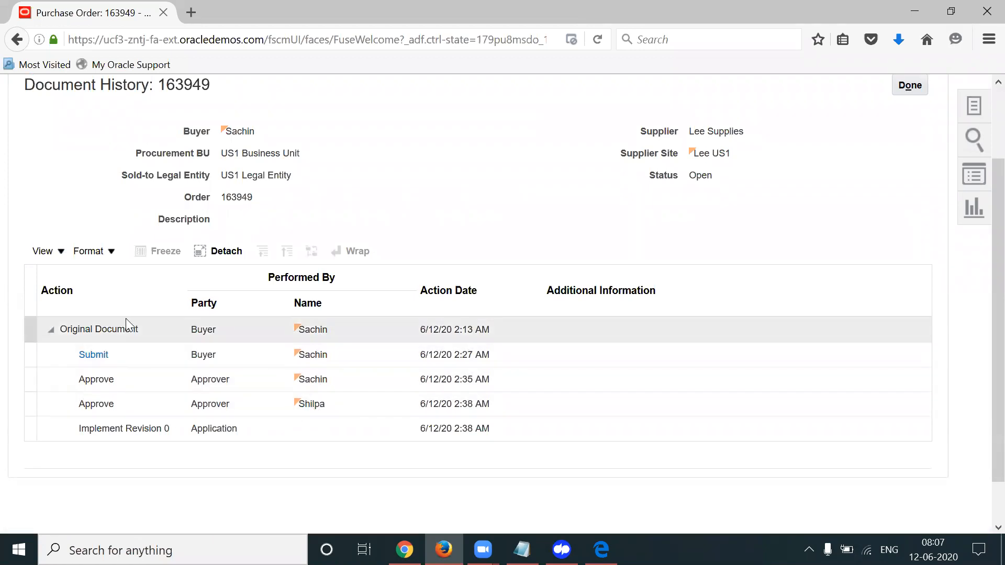
pyautogui.click(168, 429)
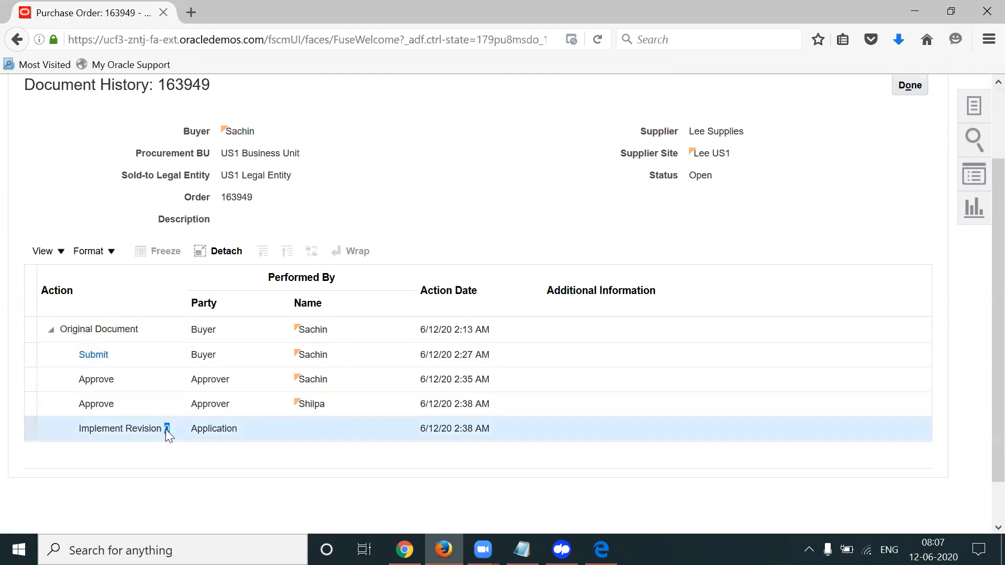
pyautogui.tripleClick(165, 429)
pyautogui.tripleClick(166, 429)
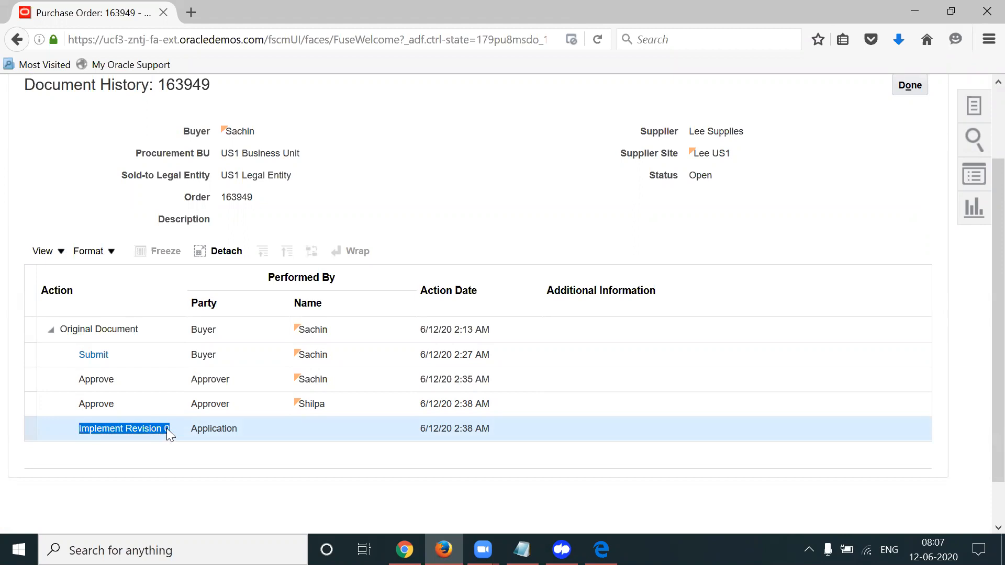
pyautogui.moveTo(996, 335); pyautogui.dragTo(977, 226)
pyautogui.click(915, 171)
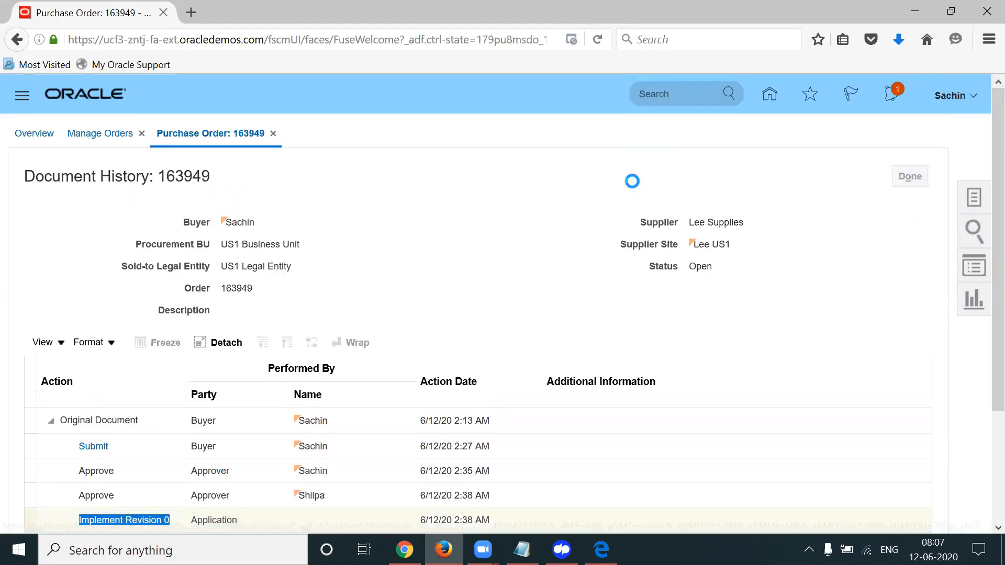
pyautogui.moveTo(993, 227); pyautogui.dragTo(981, 272)
# Start a change order on PO 163949 with the description 'Decreasing the qty'
pyautogui.click(255, 354)
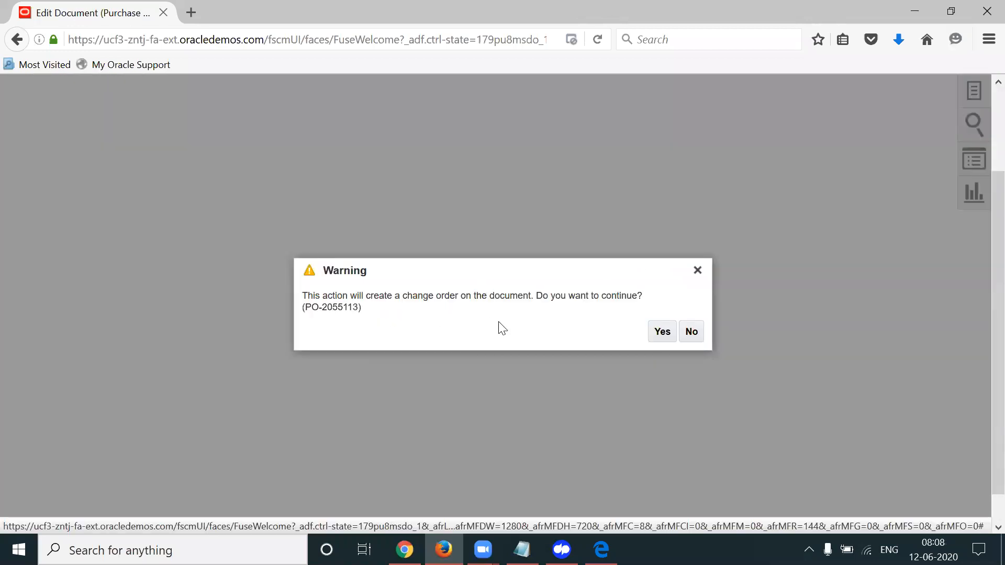
pyautogui.click(662, 331)
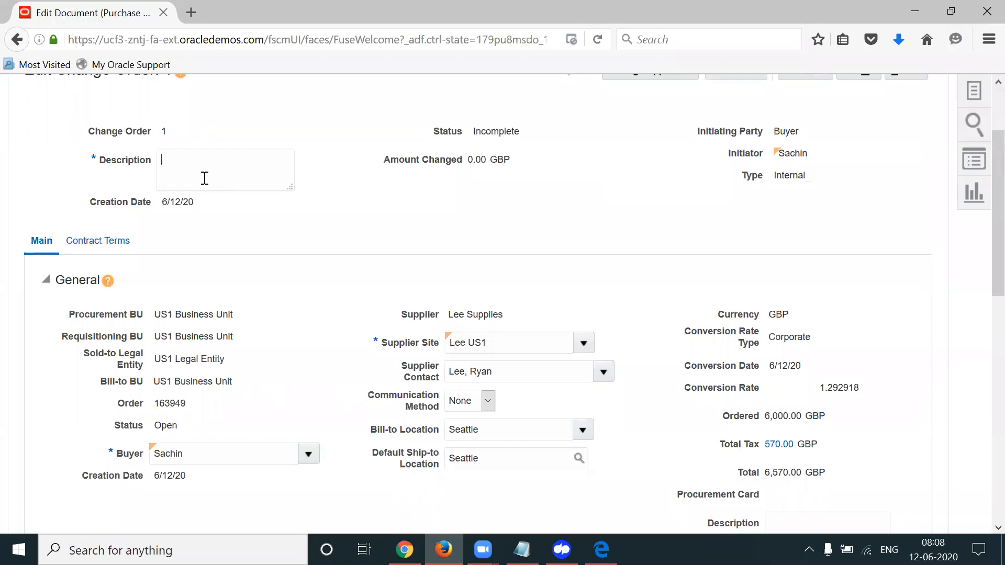
pyautogui.write('Decreasing the qty')
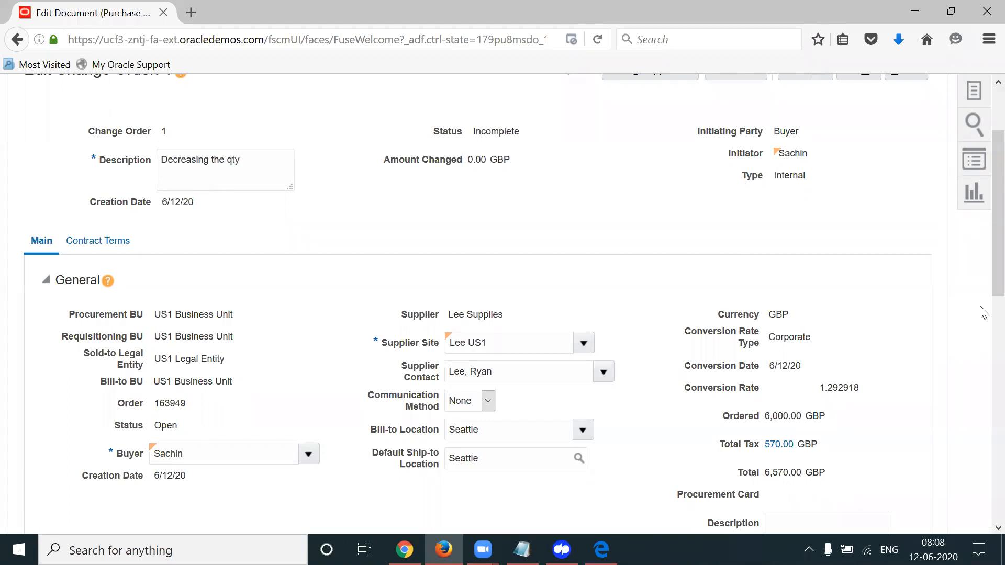
# Change the line quantity from 3 to 4 and save the change order
pyautogui.scroll(-5, 984, 414)
pyautogui.scroll(-5, 983, 413)
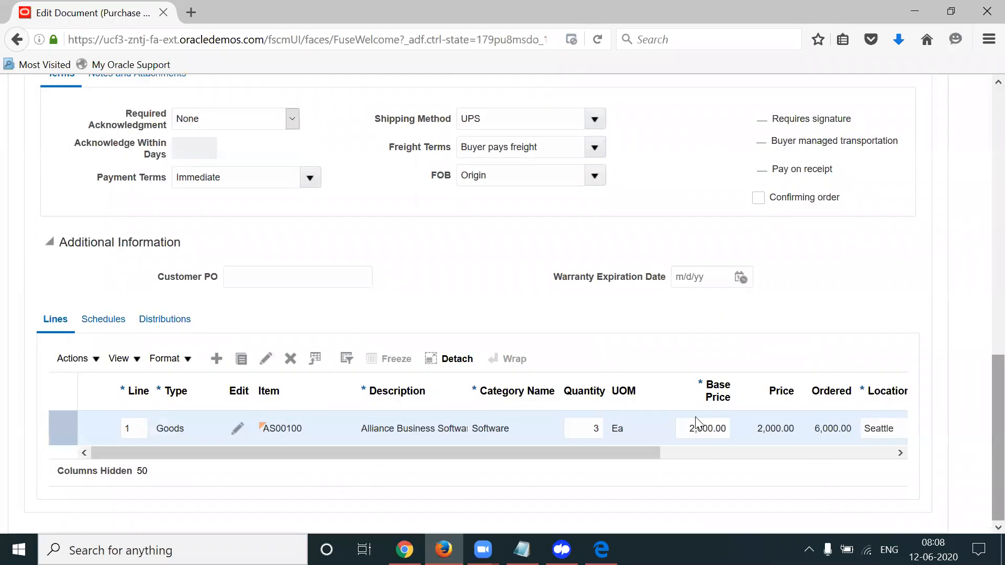
pyautogui.doubleClick(595, 428)
pyautogui.write('4')
pyautogui.press('Tab')
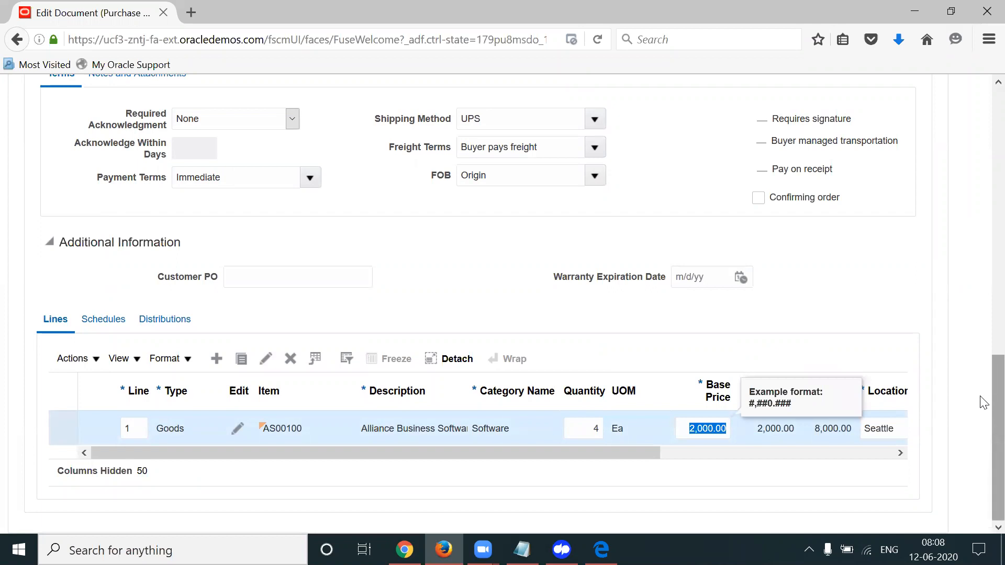
pyautogui.scroll(5, 980, 398)
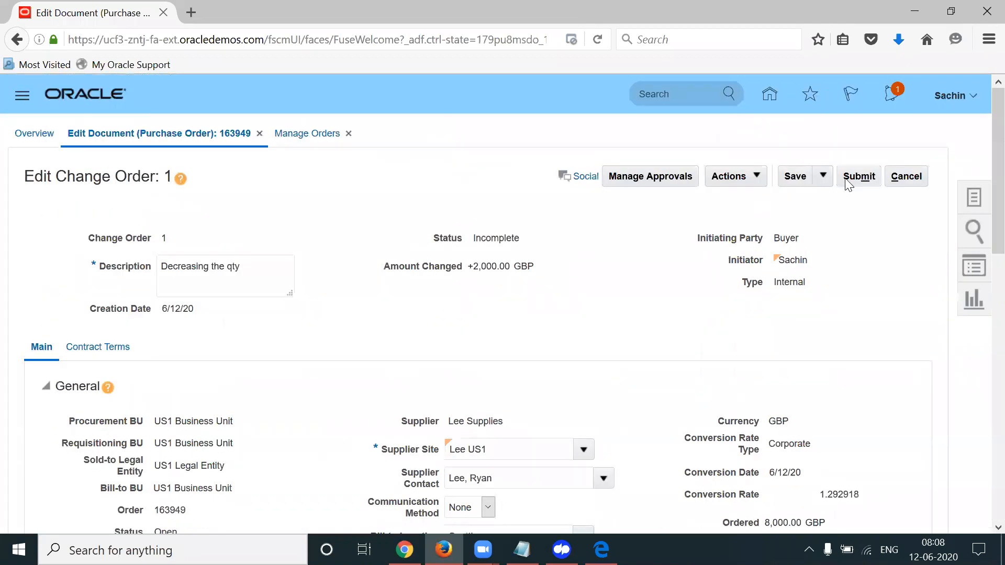
pyautogui.click(798, 177)
# Save change order 1 and check that its change order type reads External
pyautogui.click(801, 178)
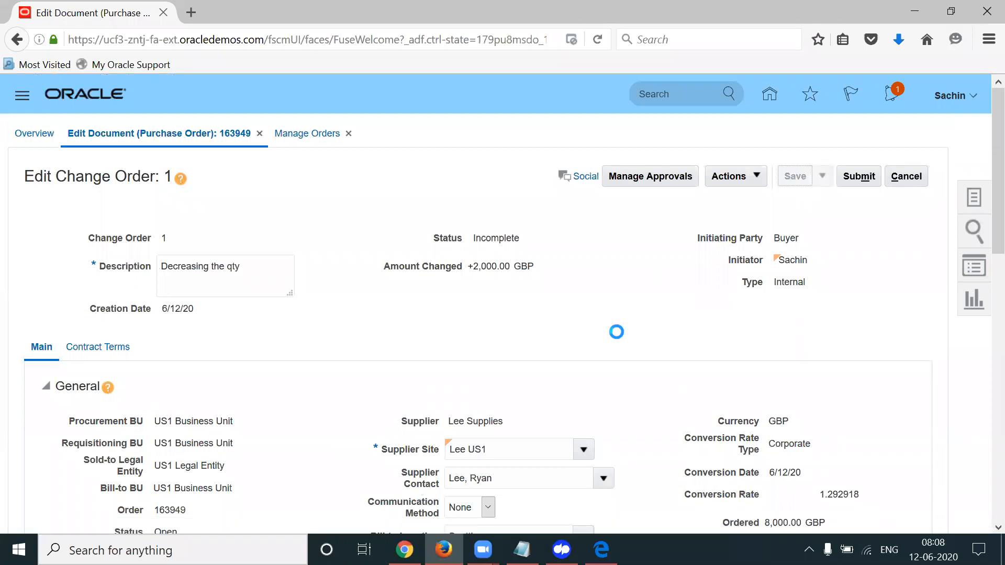
pyautogui.doubleClick(780, 303)
pyautogui.doubleClick(783, 300)
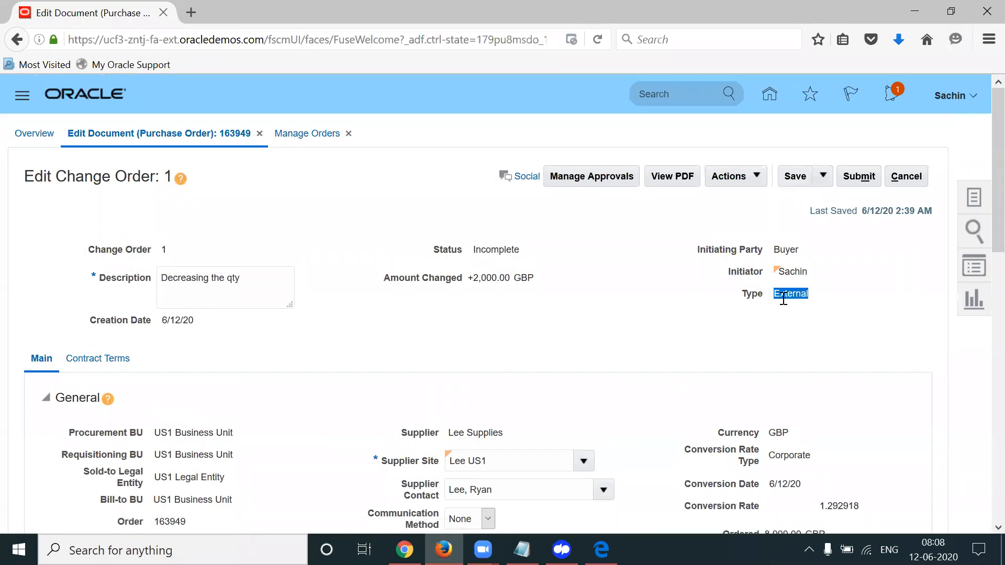
pyautogui.doubleClick(783, 299)
pyautogui.click(783, 299)
pyautogui.doubleClick(783, 298)
# View the change order's approvals, which fails with a History tree table error
pyautogui.click(607, 183)
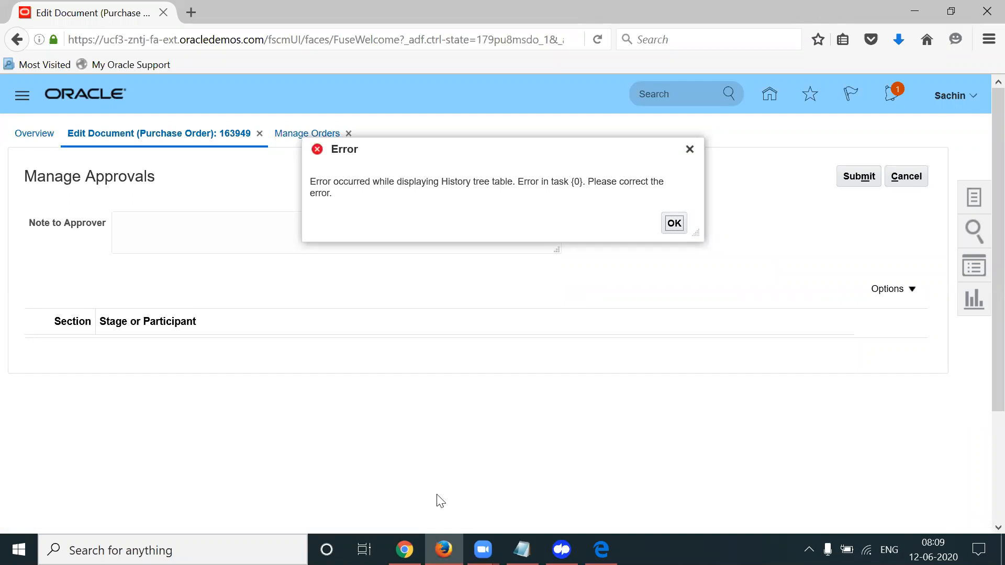
pyautogui.click(404, 550)
pyautogui.click(443, 549)
# Sign out of the other browser's Oracle session and confirm the single sign-off
pyautogui.click(404, 549)
pyautogui.click(959, 102)
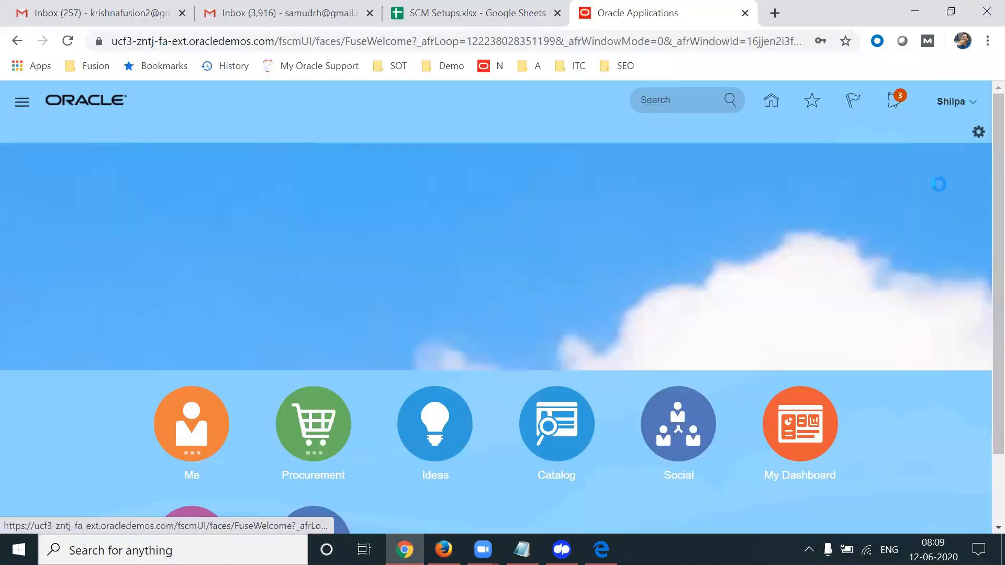
pyautogui.click(945, 133)
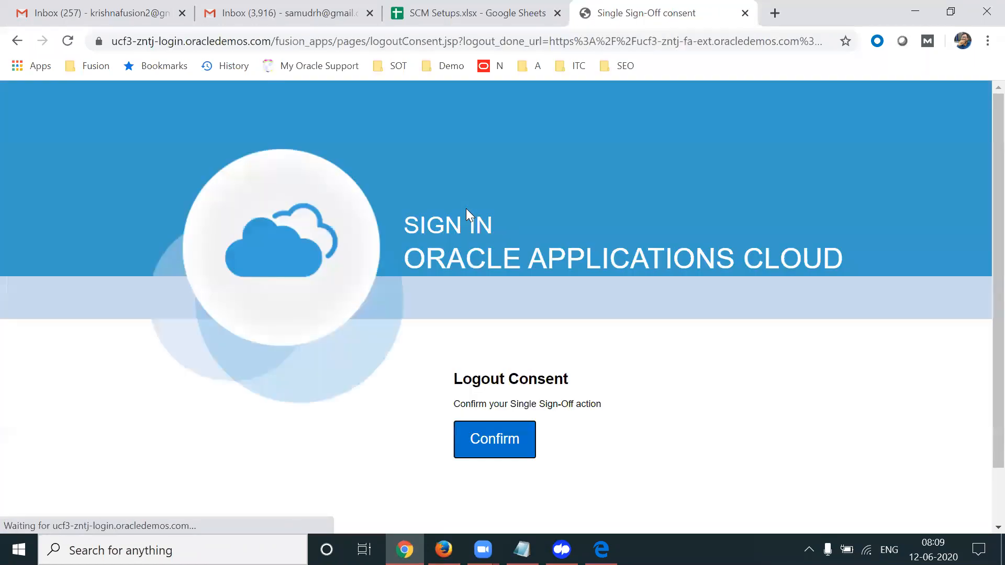
pyautogui.click(480, 447)
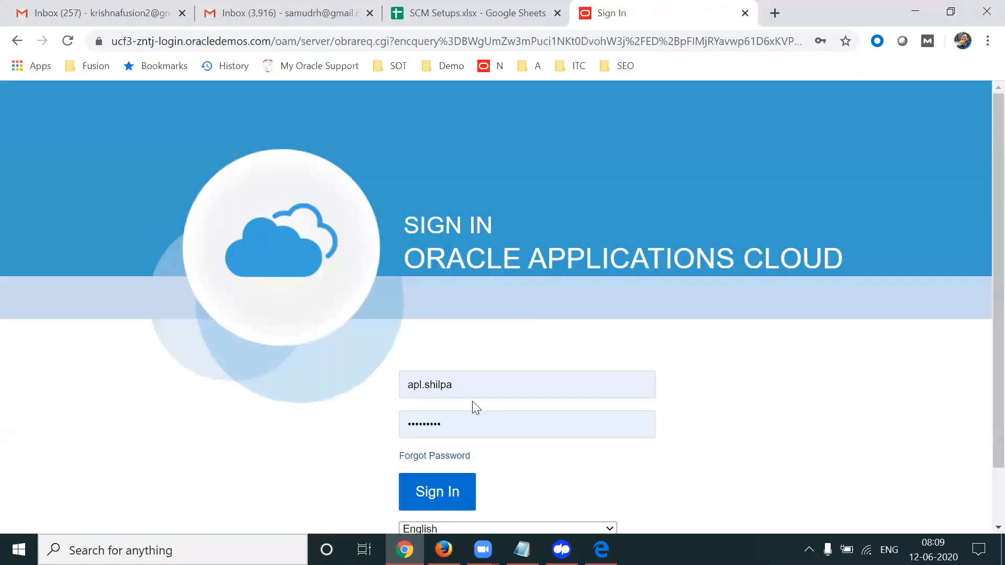
# Sign back in using the saved scm_impl implementation login
pyautogui.click(460, 384)
pyautogui.write('scm')
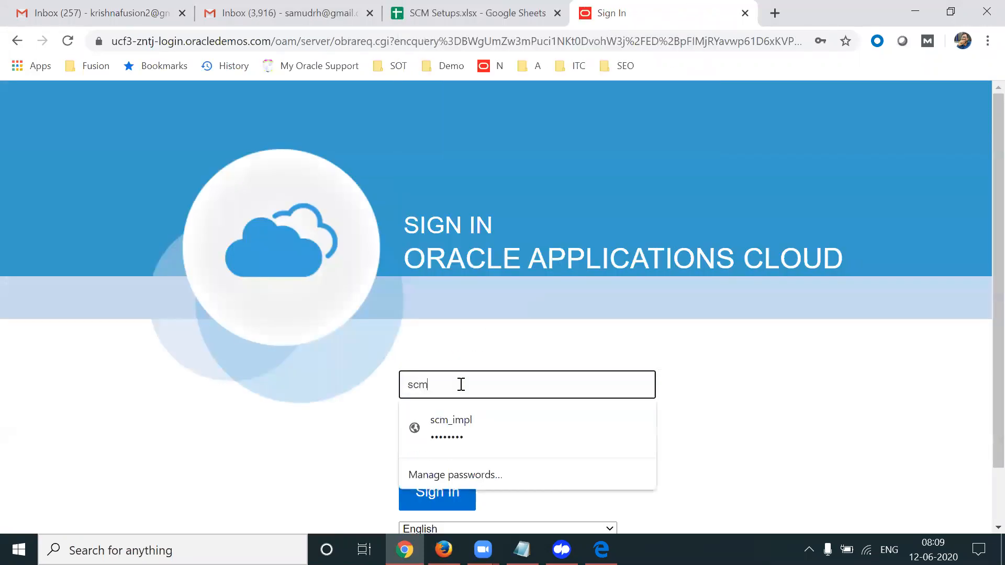
pyautogui.press('Down')
pyautogui.press('Return')
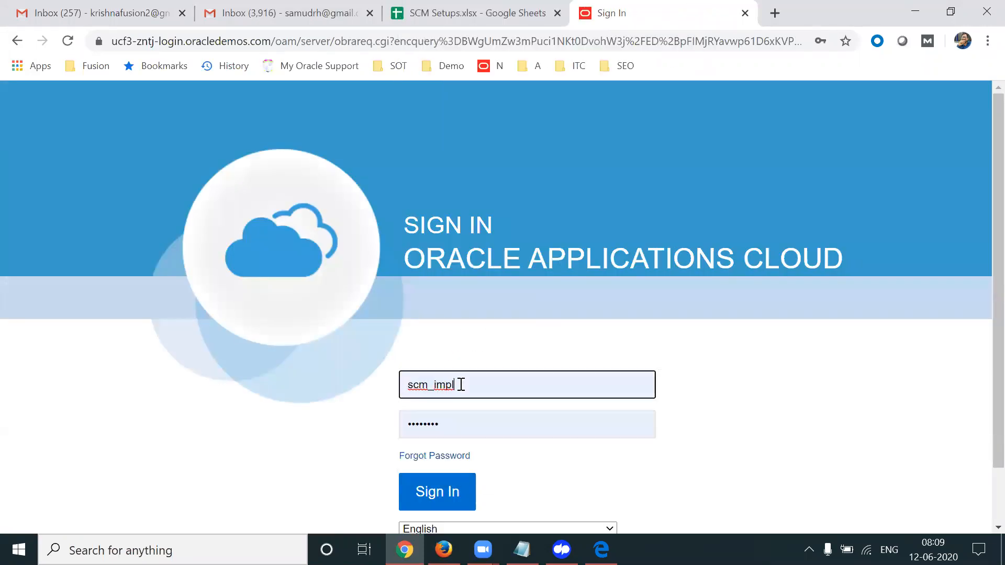
pyautogui.click(447, 491)
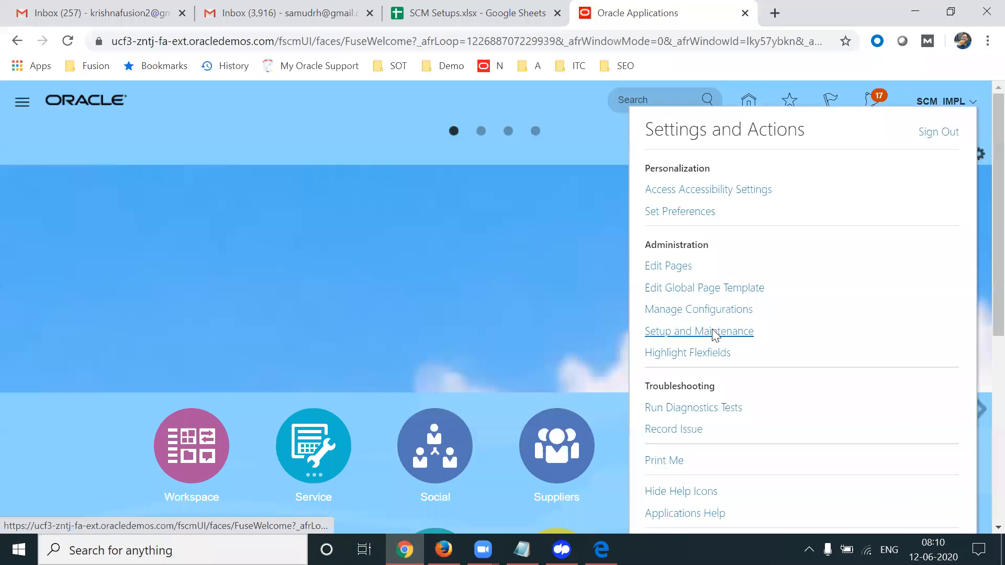
# In Setup and Maintenance, switch the setup offering to Procurement
pyautogui.click(715, 331)
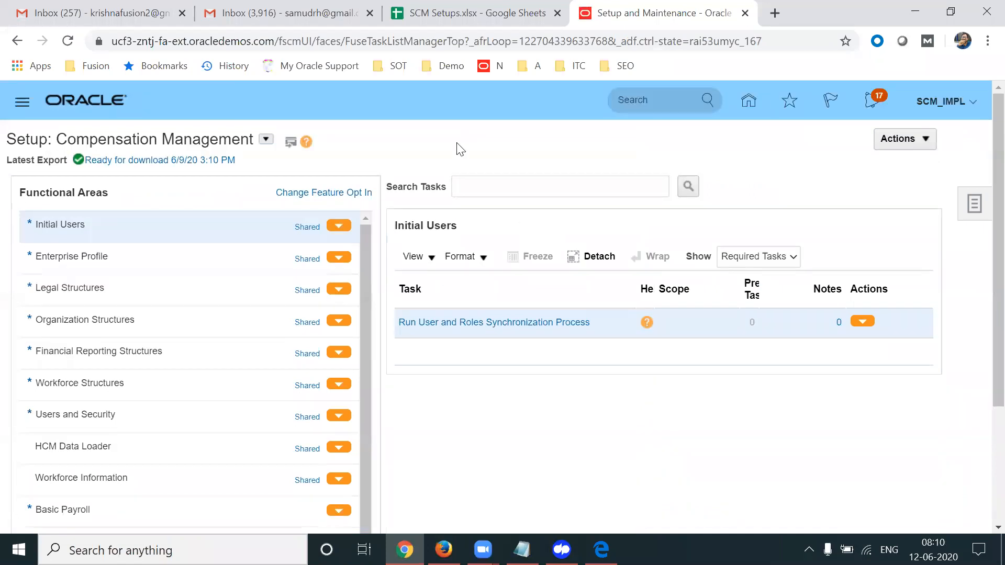
pyautogui.click(267, 141)
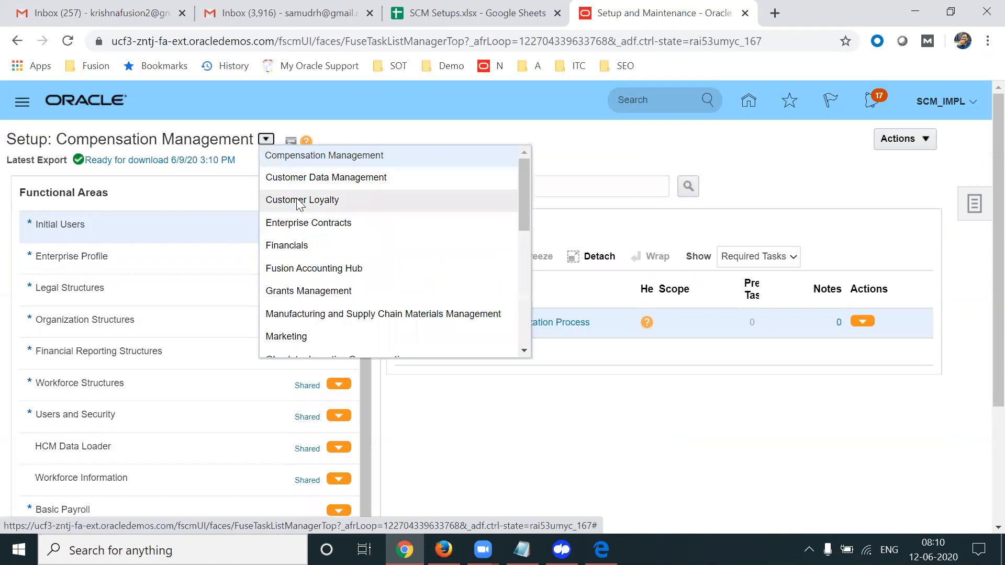
pyautogui.moveTo(522, 217); pyautogui.dragTo(523, 264)
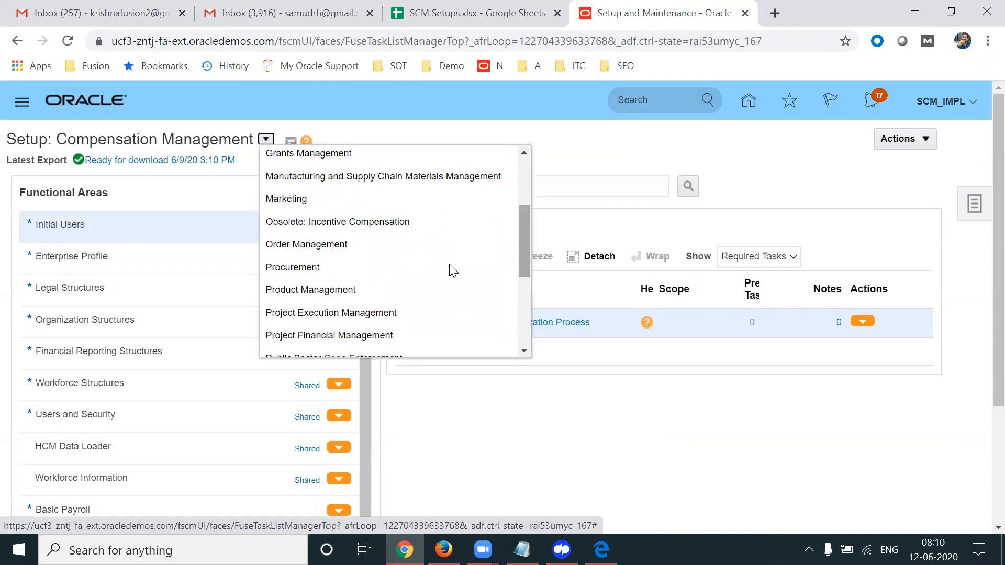
pyautogui.click(354, 268)
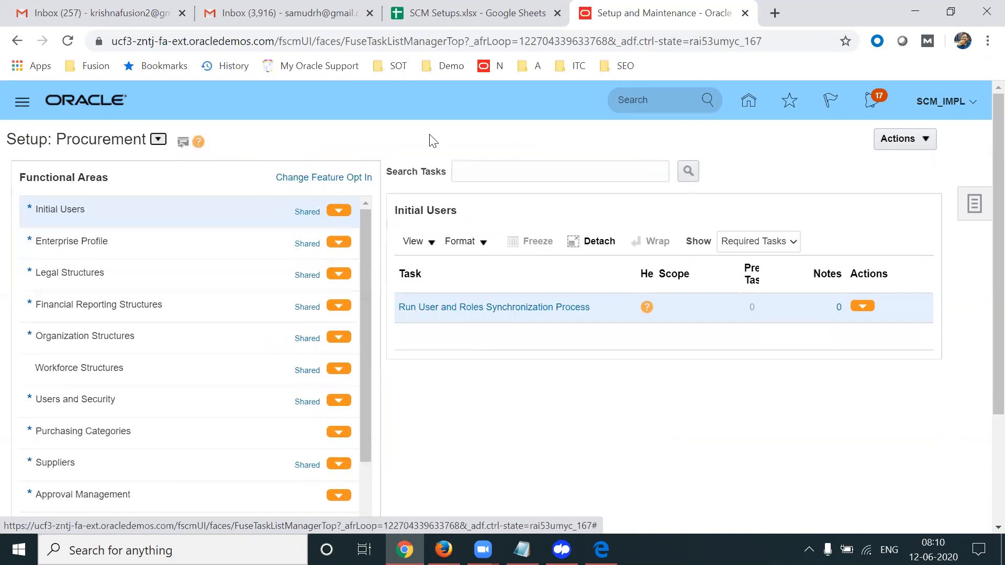
# Under Approval Management, open Manage Purchasing Document Approvals and edit Terms Approval Serial 3's rules
pyautogui.click(138, 495)
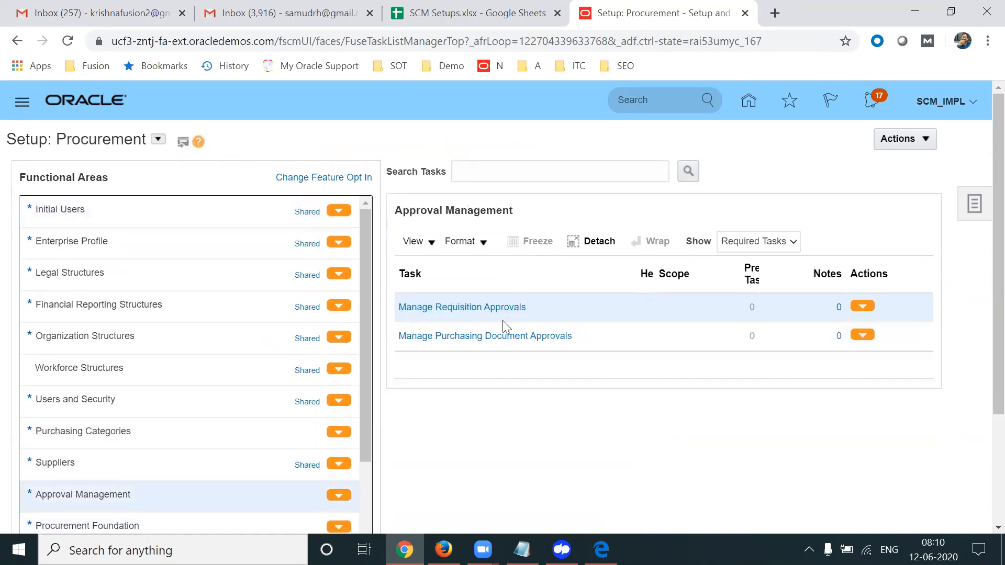
pyautogui.click(465, 335)
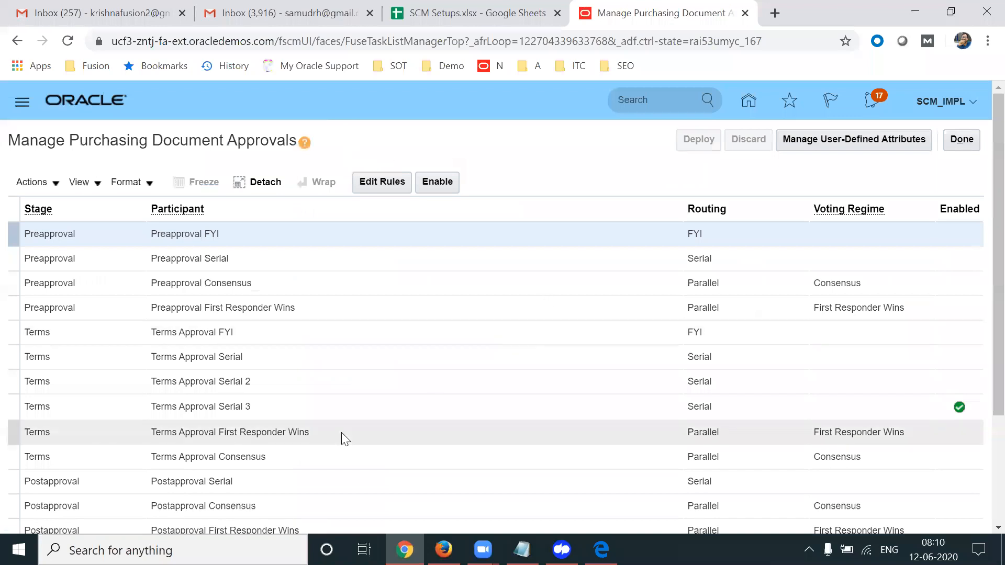
pyautogui.click(306, 409)
pyautogui.click(398, 179)
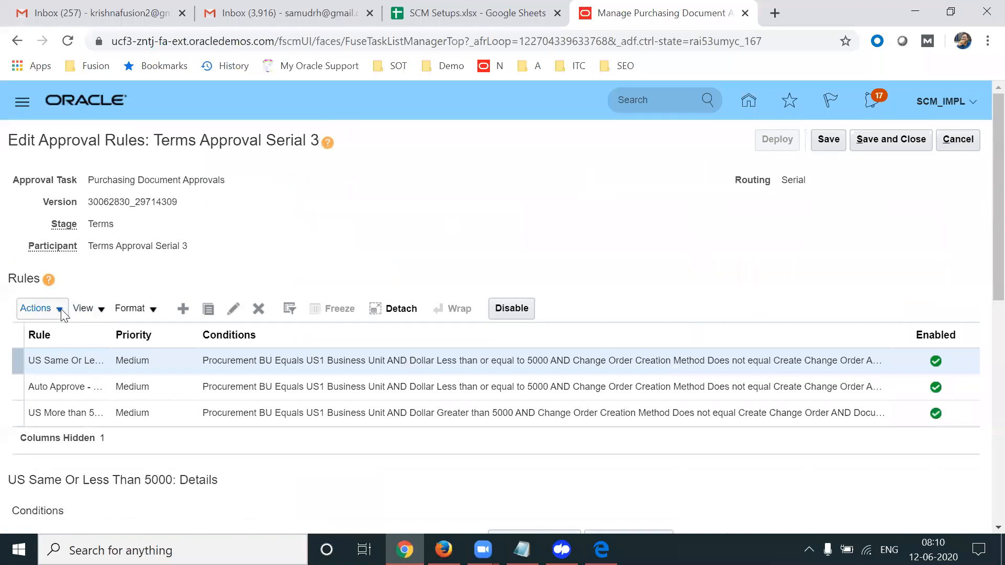
# Duplicate the rule as 'CO - Internal - Auto Approve', reusing that name as its description
pyautogui.click(59, 312)
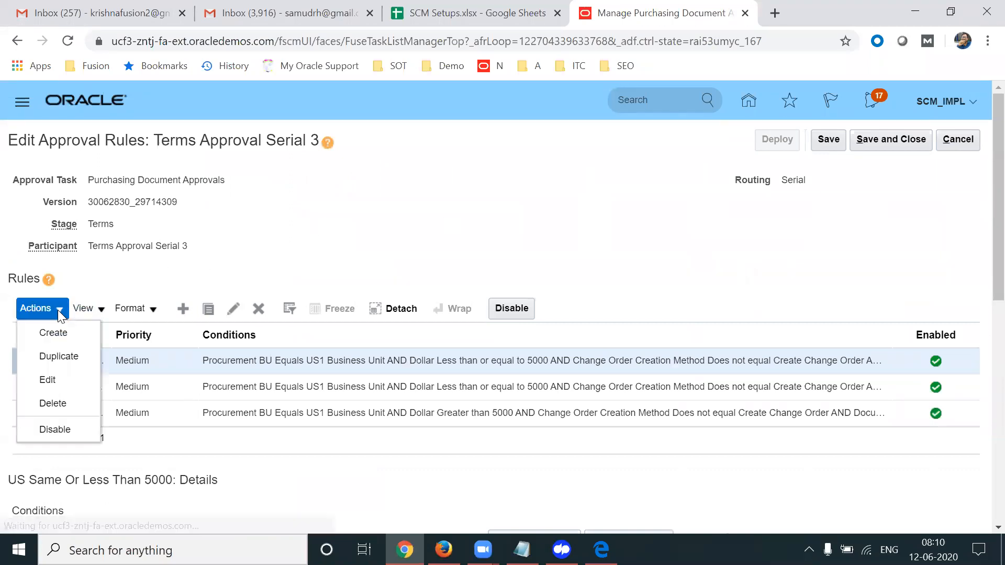
pyautogui.click(57, 356)
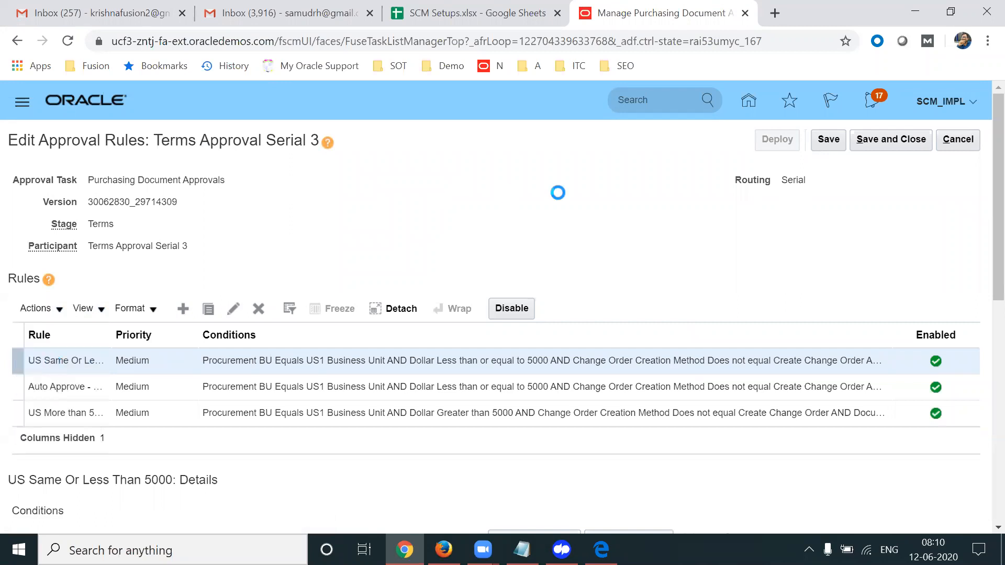
pyautogui.write('C')
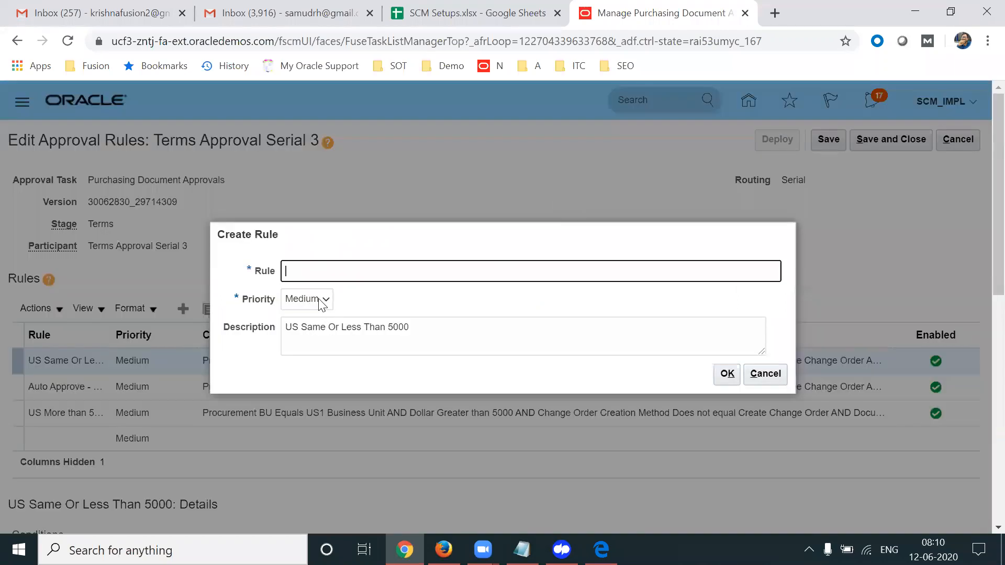
pyautogui.write('O - Intenrnal - Auto Approve')
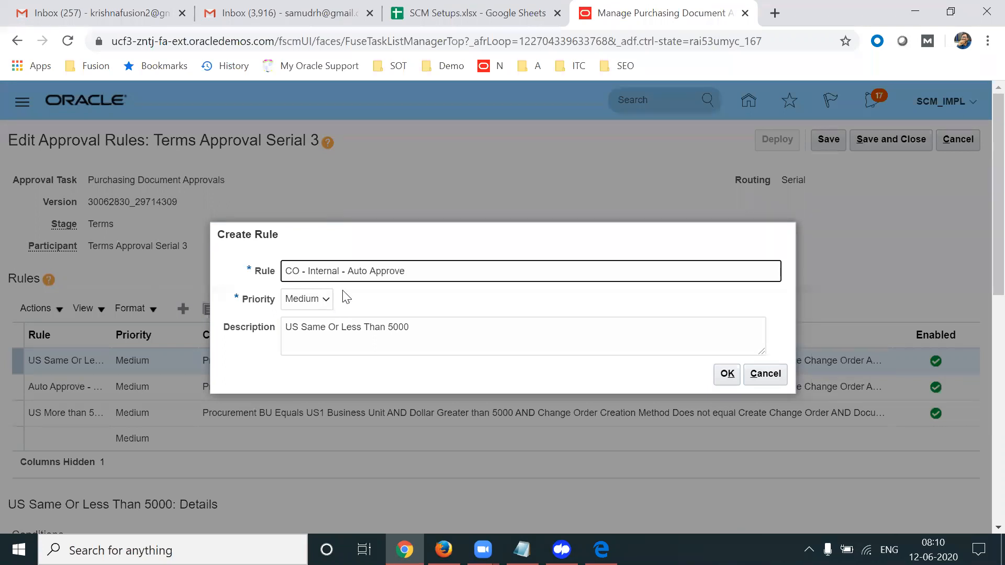
pyautogui.tripleClick(433, 277)
pyautogui.hotkey('ctrl', 'c')
pyautogui.click(417, 328)
pyautogui.tripleClick(417, 329)
pyautogui.hotkey('ctrl', 'v')
pyautogui.click(728, 373)
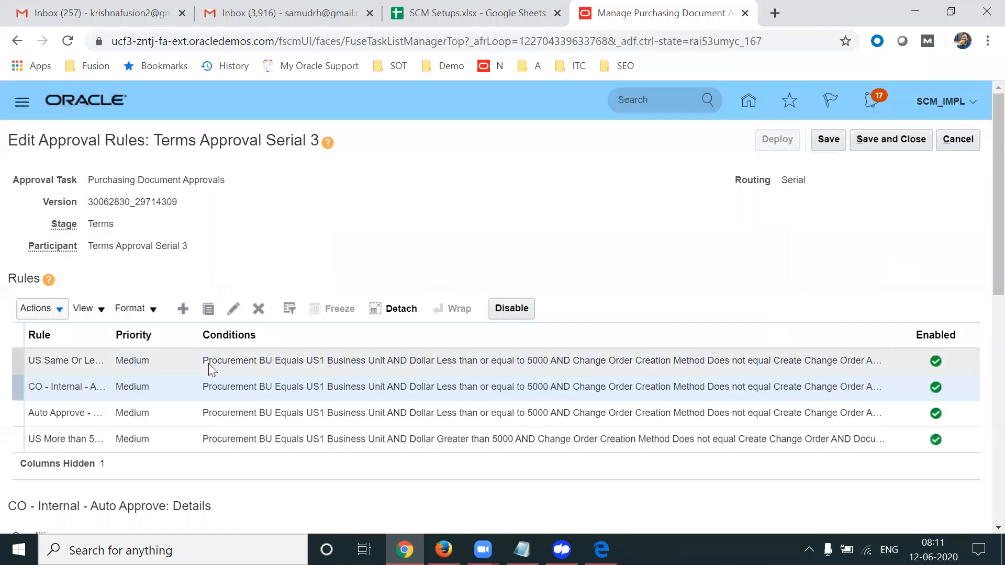
# Delete the Dollar less than or equal to 5000 condition from the new rule
pyautogui.scroll(-5, 983, 203)
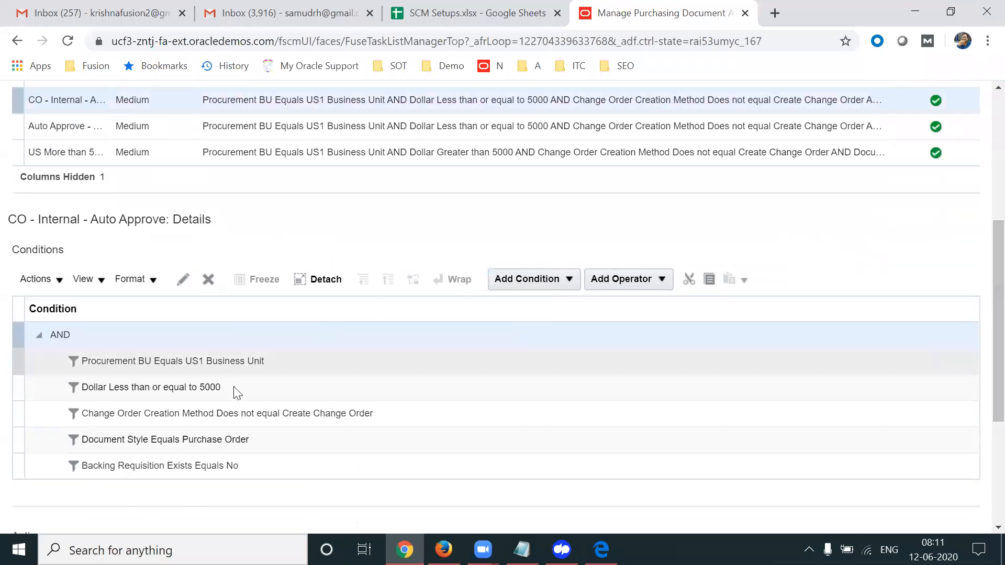
pyautogui.click(227, 389)
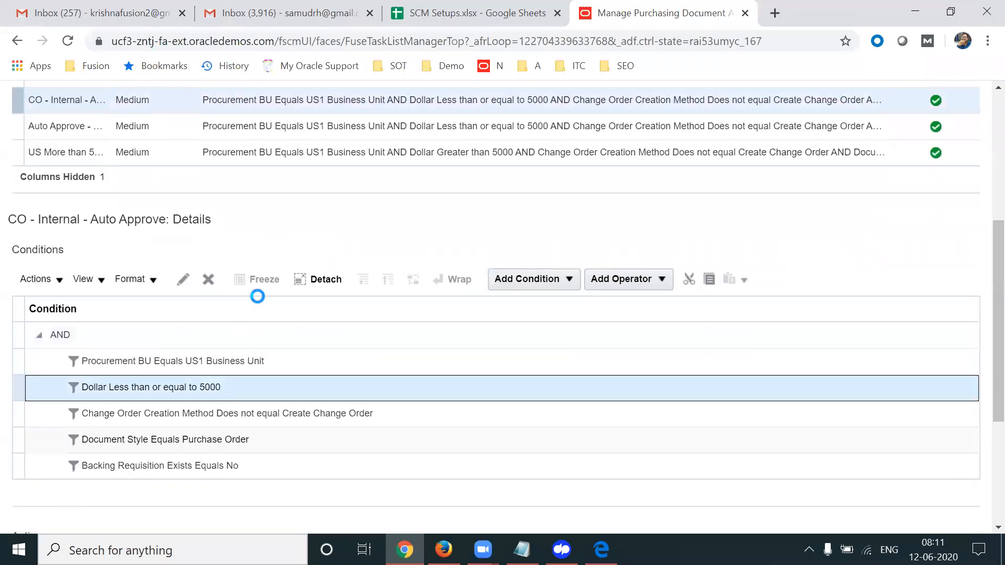
pyautogui.click(210, 283)
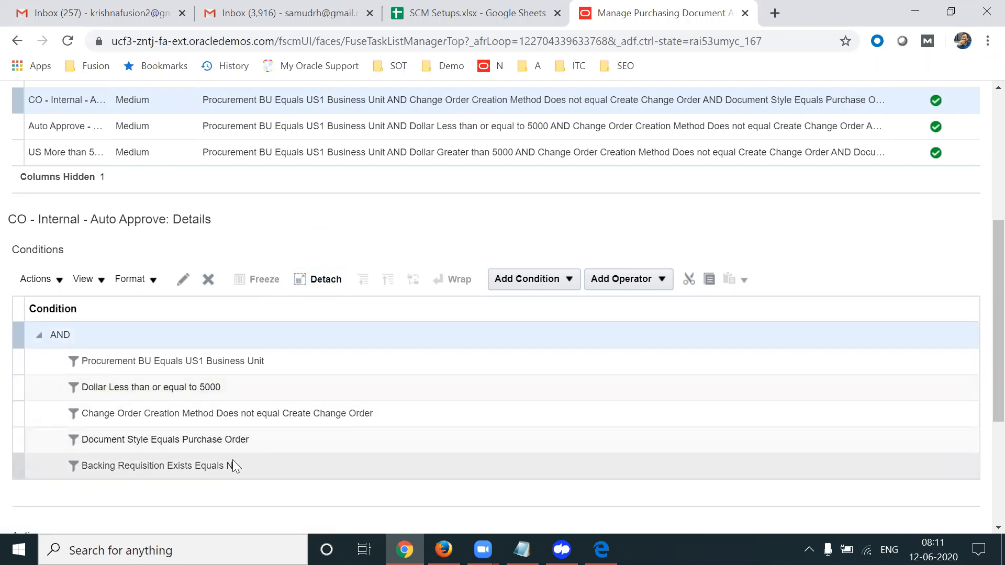
# Change the Change Order Creation Method condition's operator to Equals and open its value list
pyautogui.click(216, 414)
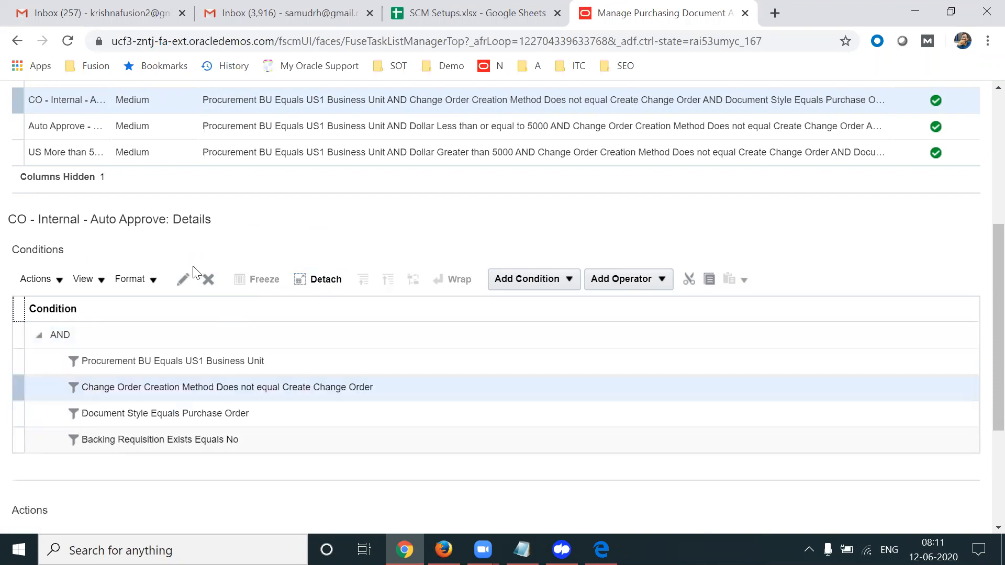
pyautogui.click(183, 279)
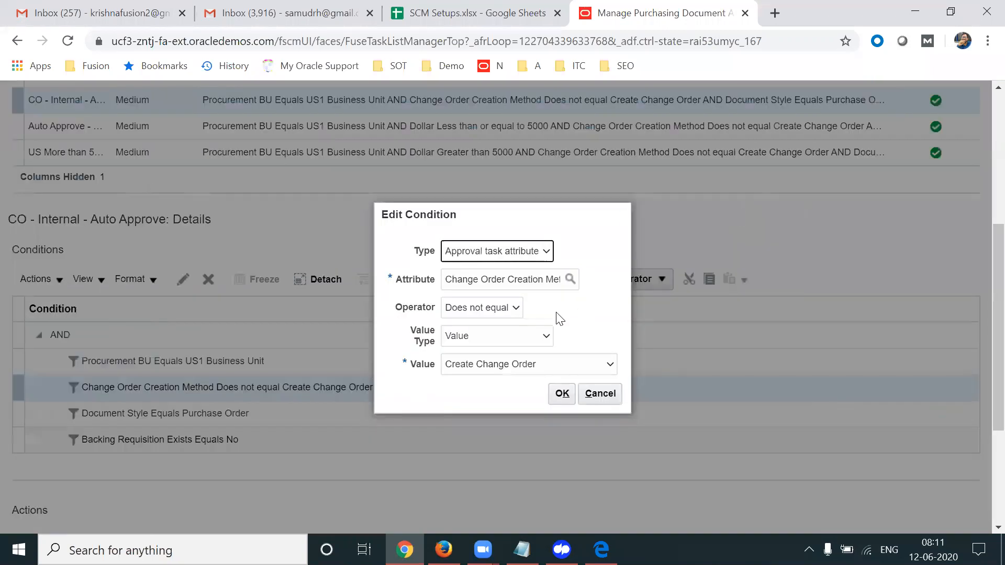
pyautogui.click(515, 308)
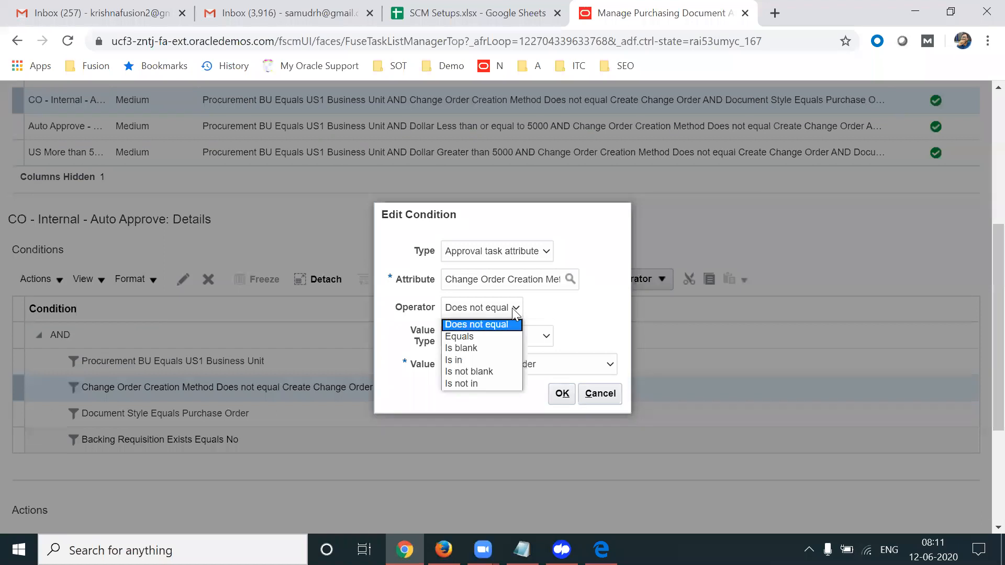
pyautogui.click(487, 338)
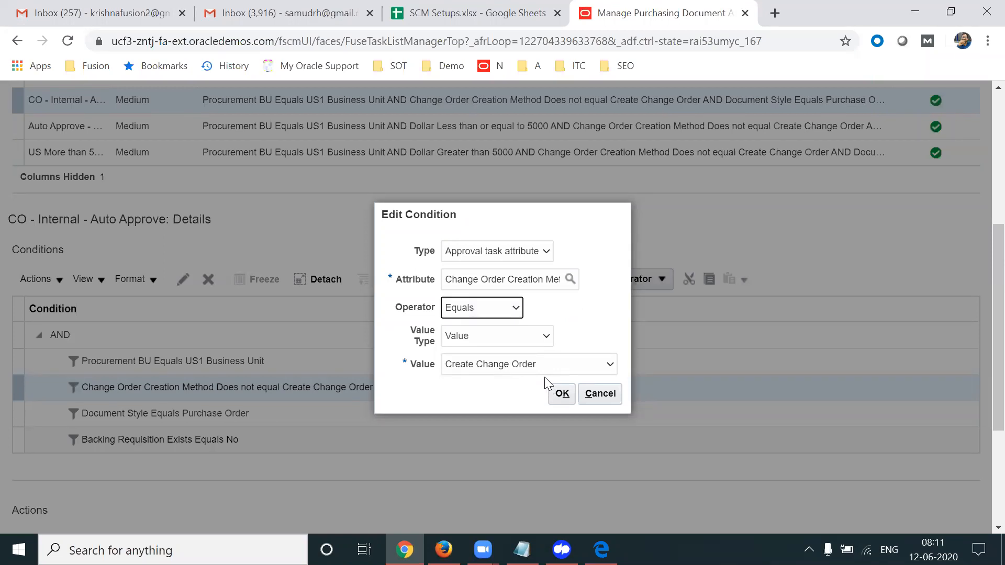
pyautogui.click(503, 366)
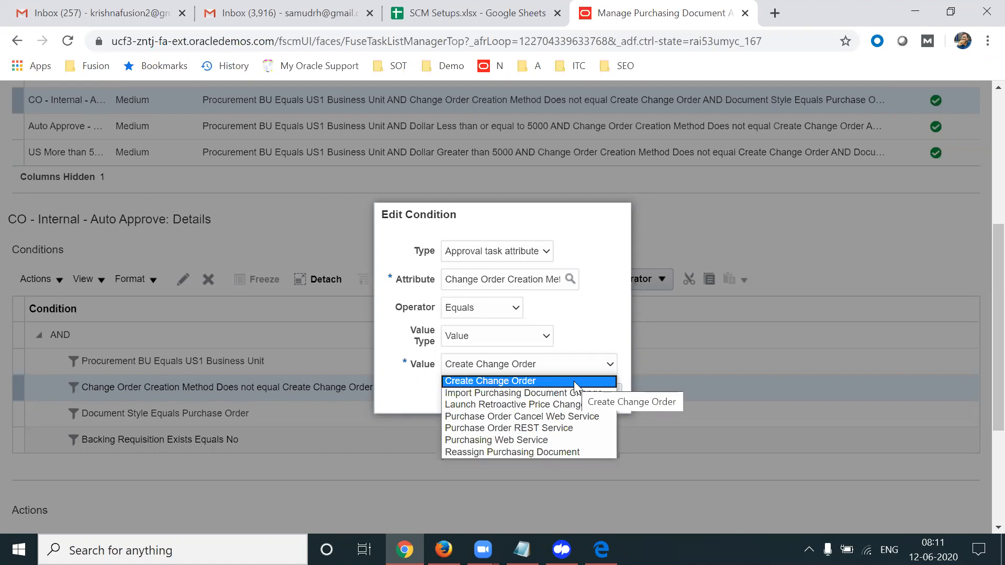
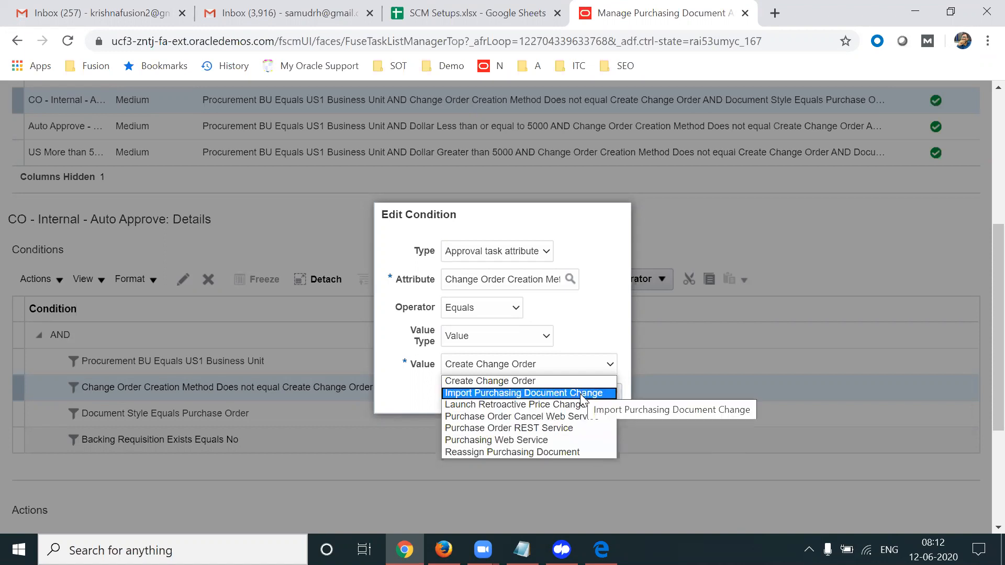
# Set the condition value to Create Change Order and confirm the edited condition
pyautogui.click(550, 381)
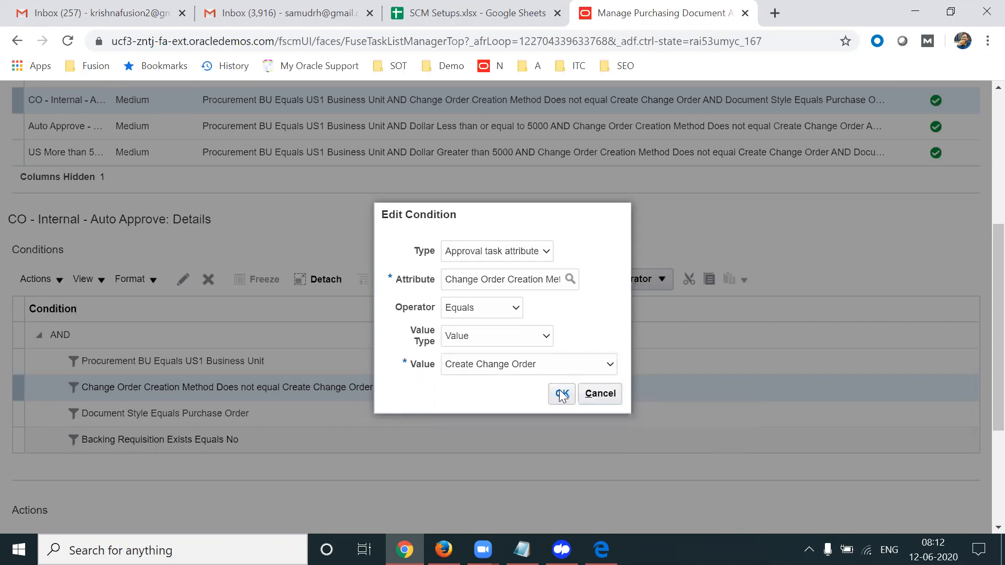
pyautogui.click(561, 394)
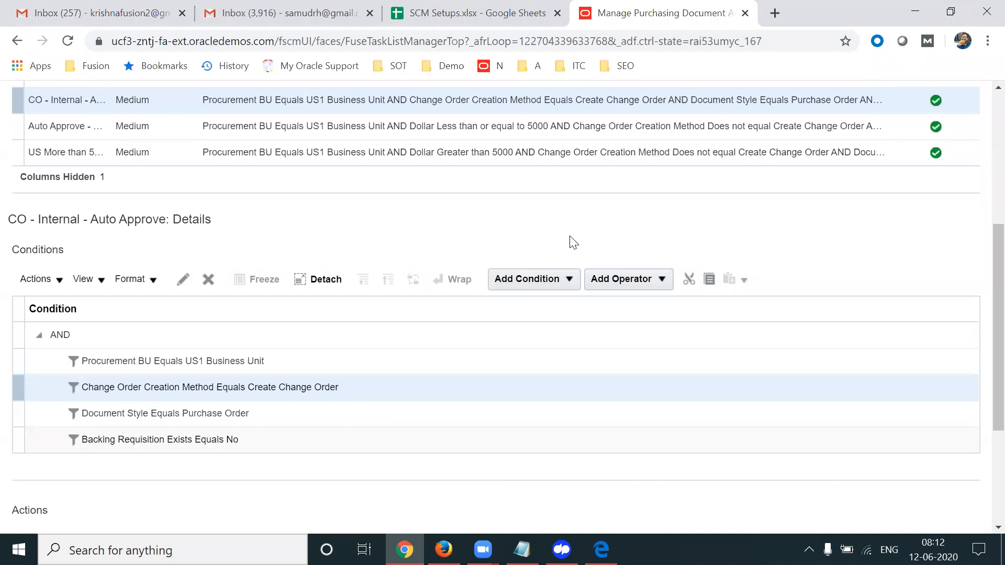
# Inspect the condition and operator placement options for the rule's conditions without adding anything
pyautogui.click(546, 273)
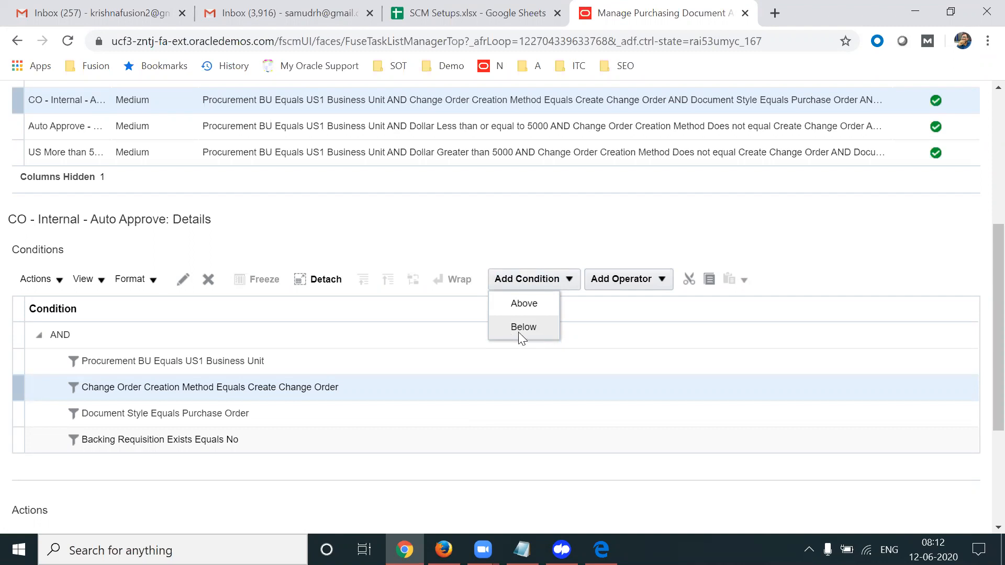
pyautogui.click(632, 281)
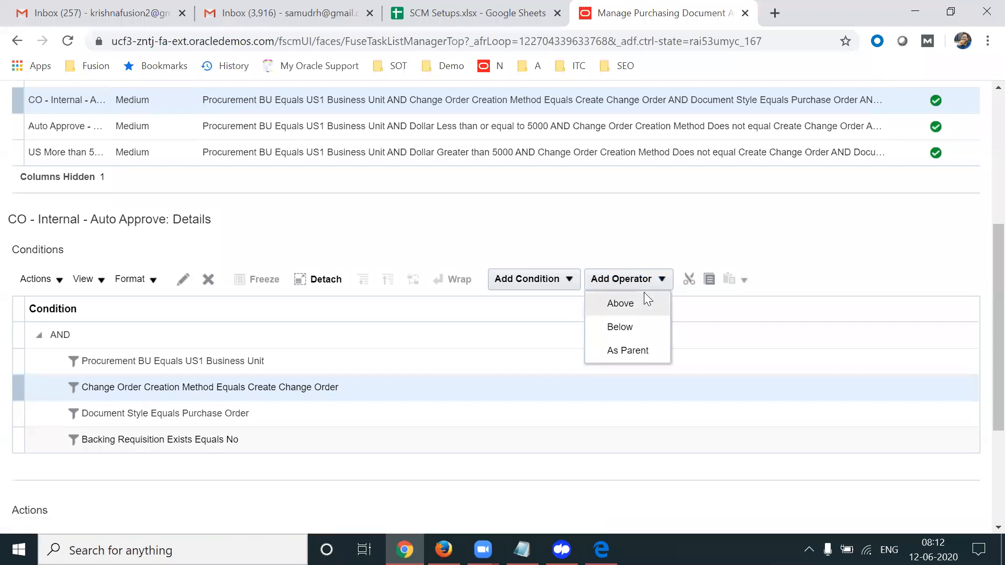
pyautogui.click(558, 230)
pyautogui.click(384, 395)
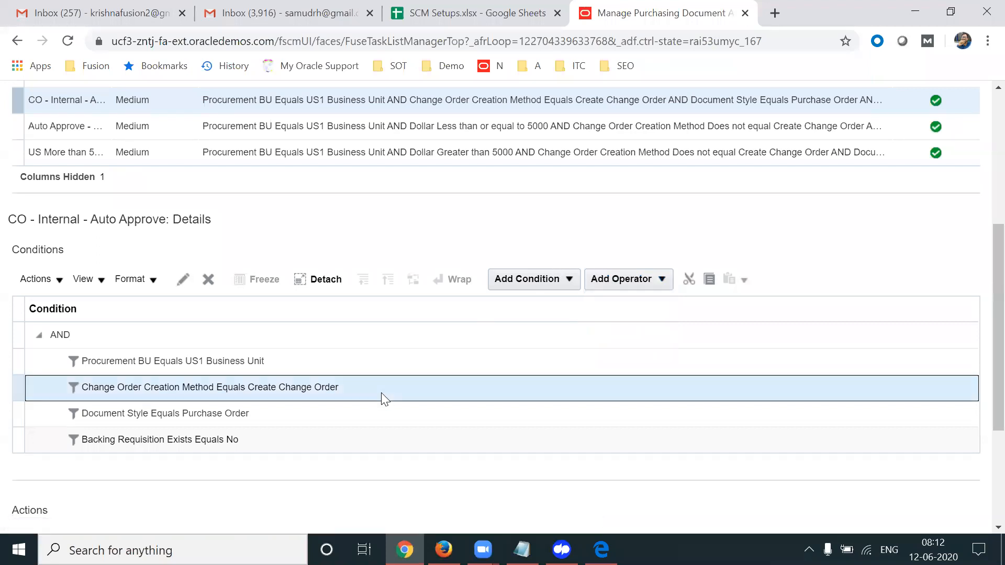
pyautogui.click(303, 446)
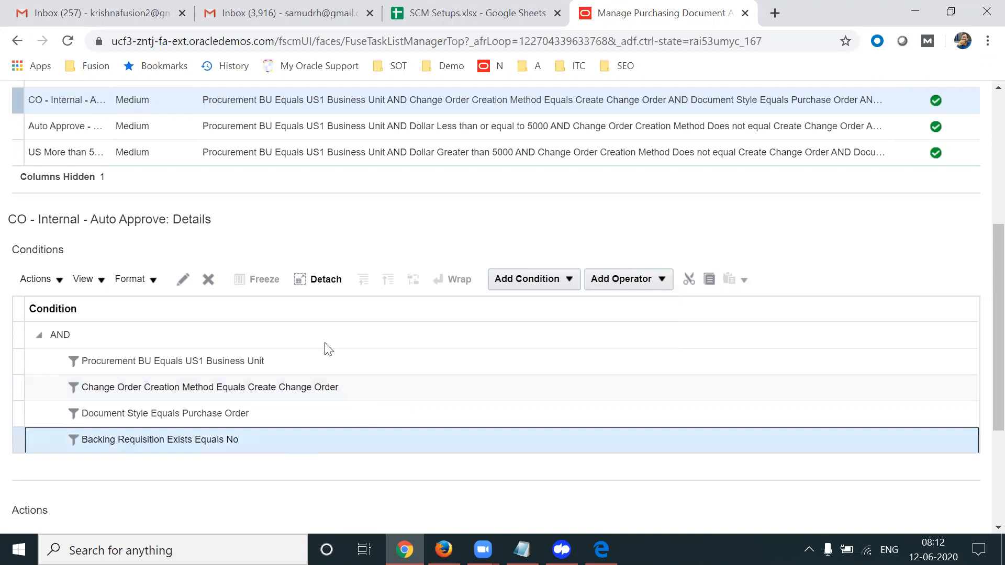
pyautogui.click(553, 281)
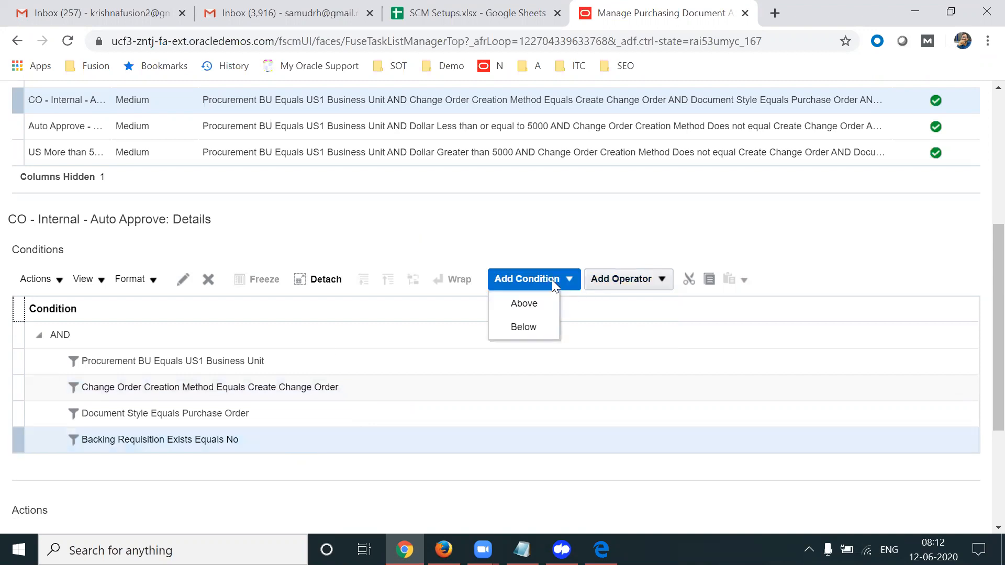
pyautogui.doubleClick(497, 242)
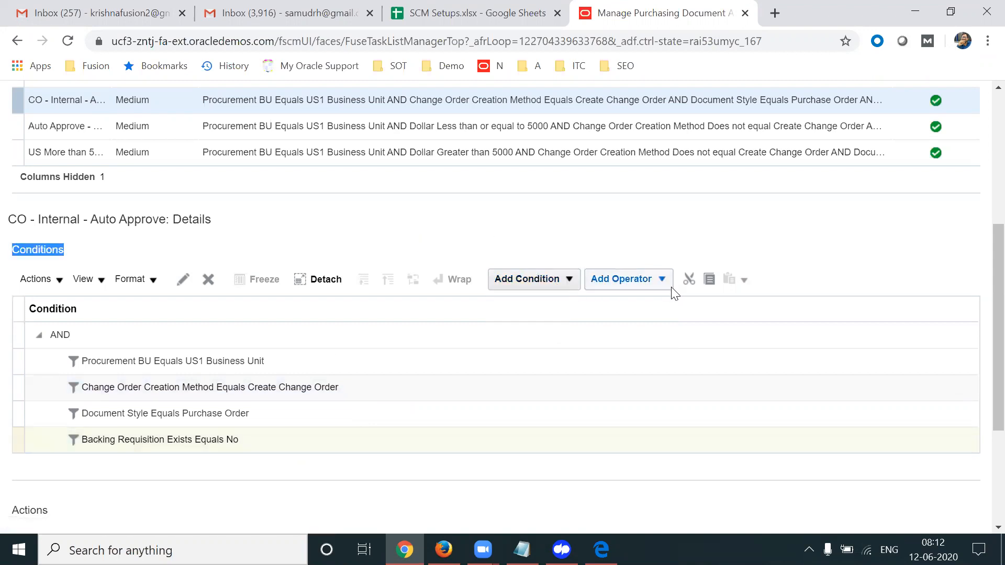
# Insert an OR operator below the Change Order Creation Method condition
pyautogui.click(624, 276)
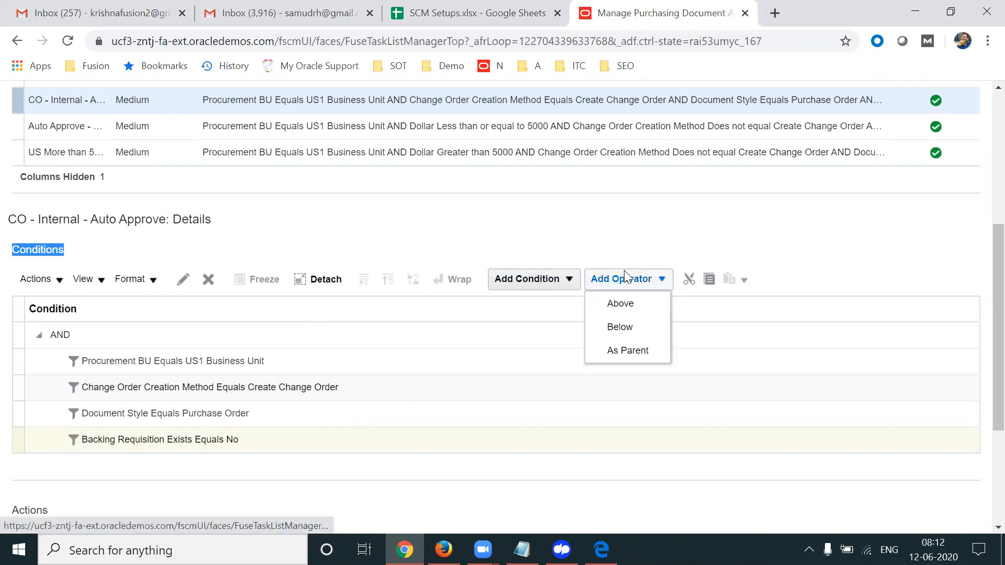
pyautogui.click(468, 193)
pyautogui.click(326, 387)
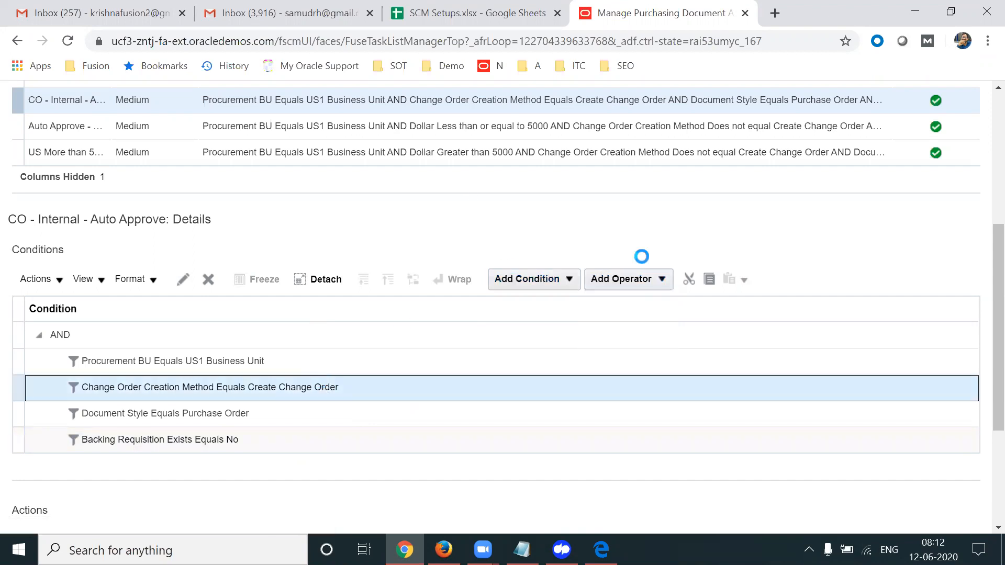
pyautogui.click(649, 278)
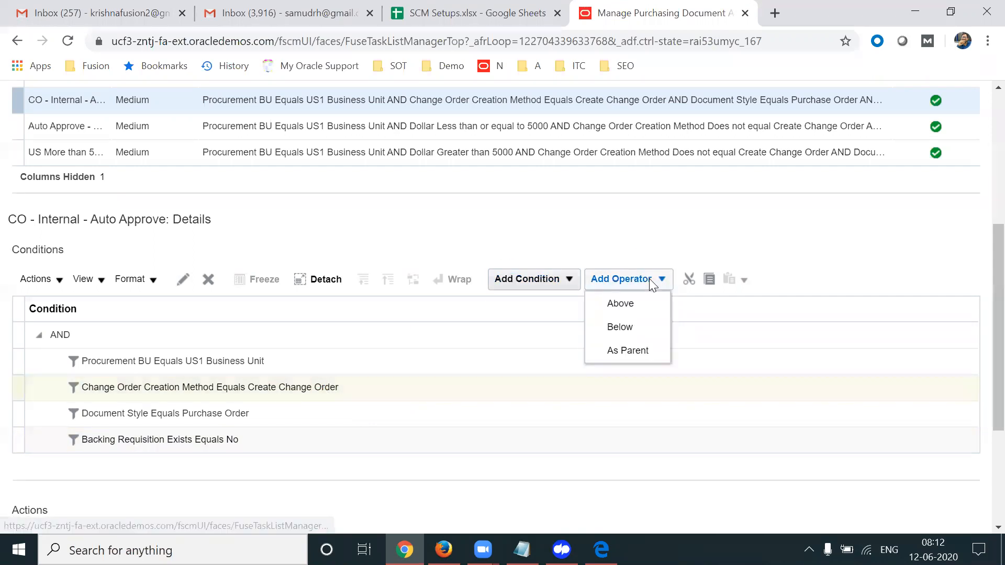
pyautogui.click(622, 327)
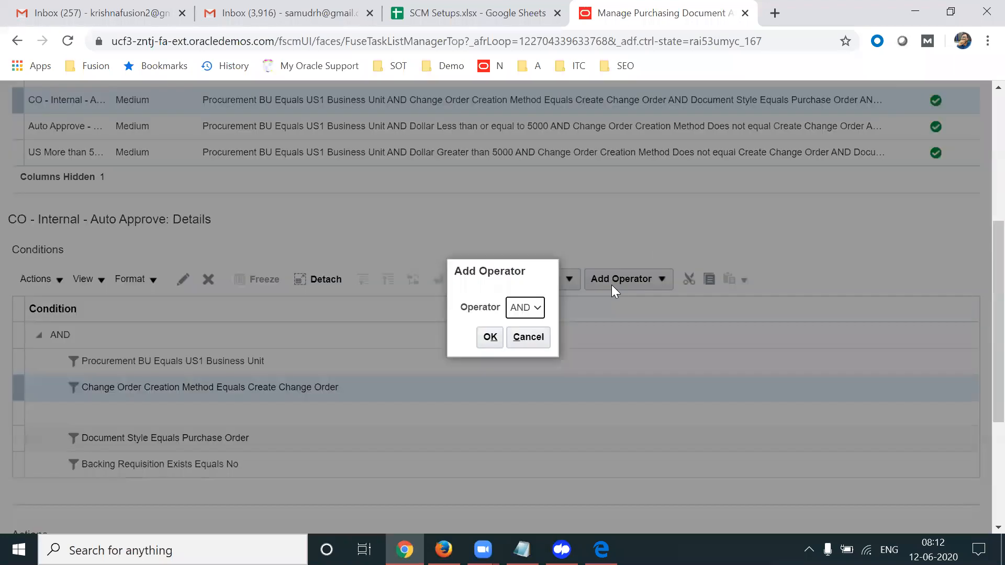
pyautogui.click(536, 308)
pyautogui.click(524, 337)
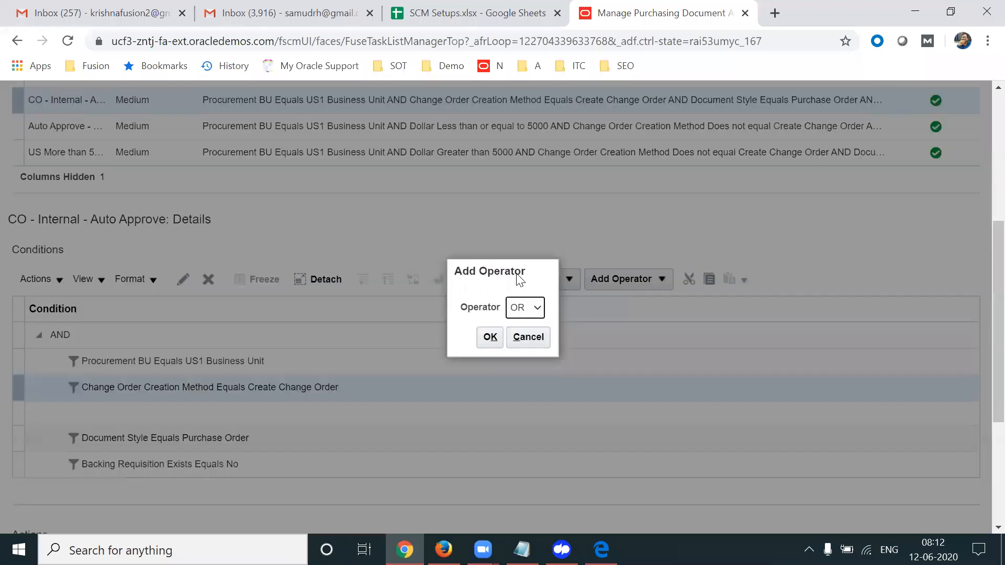
pyautogui.click(492, 337)
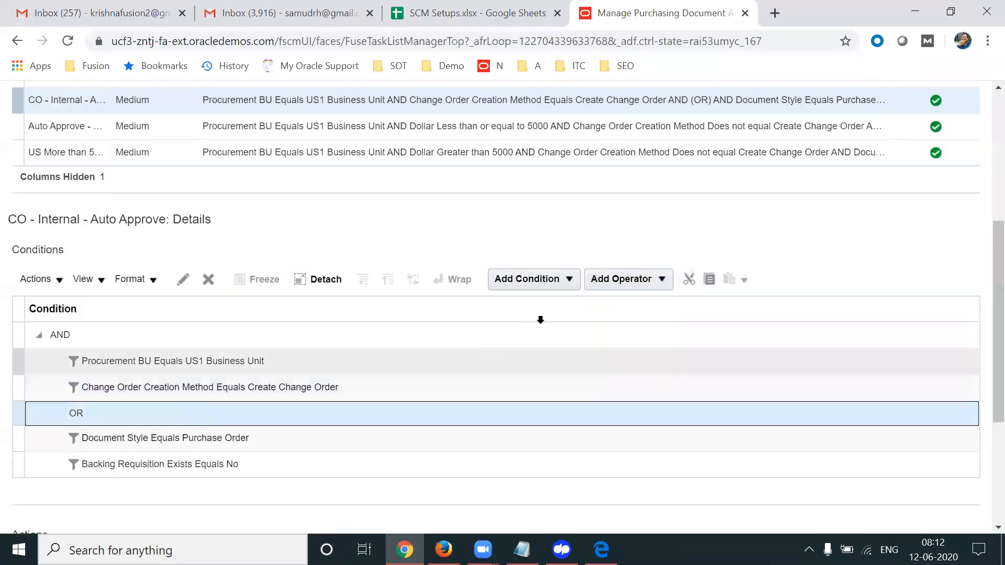
# Delete the empty OR operator row and the Change Order Creation Method condition
pyautogui.click(565, 282)
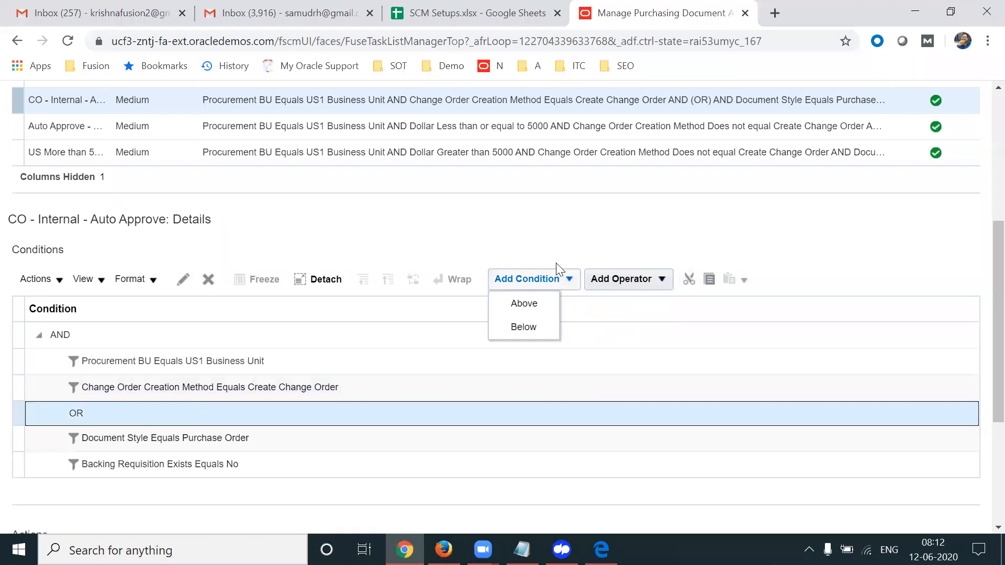
pyautogui.click(532, 256)
pyautogui.click(553, 283)
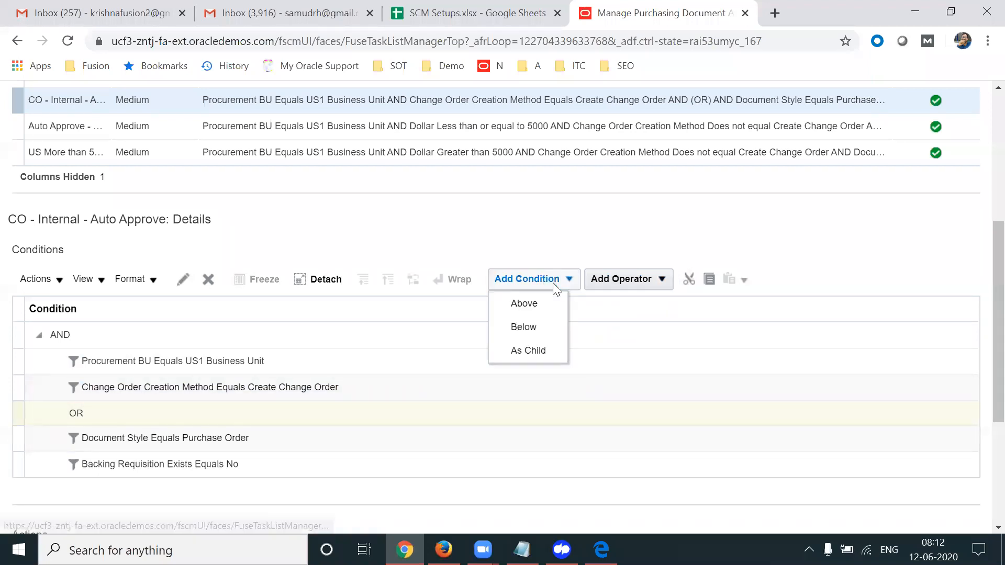
pyautogui.click(203, 423)
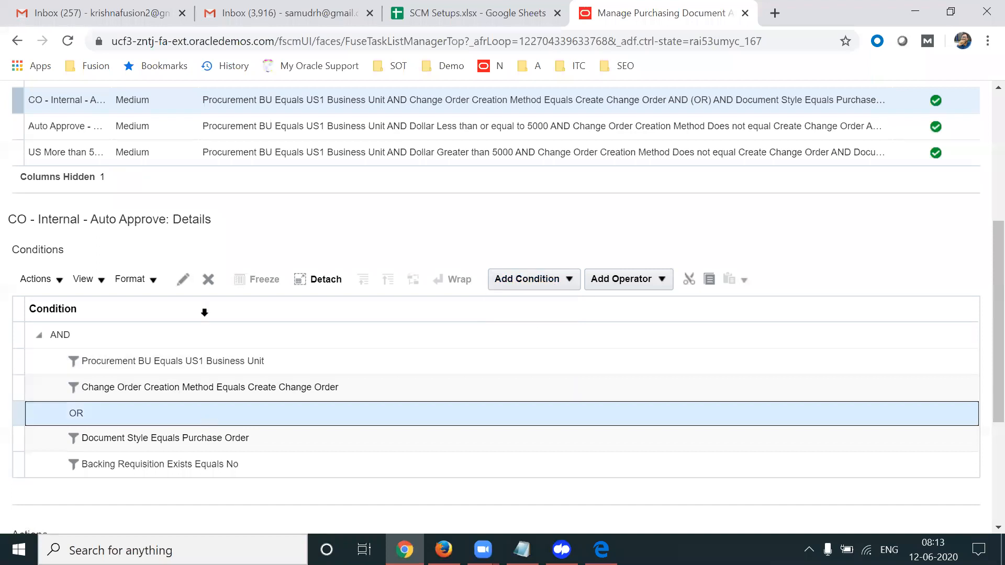
pyautogui.click(208, 281)
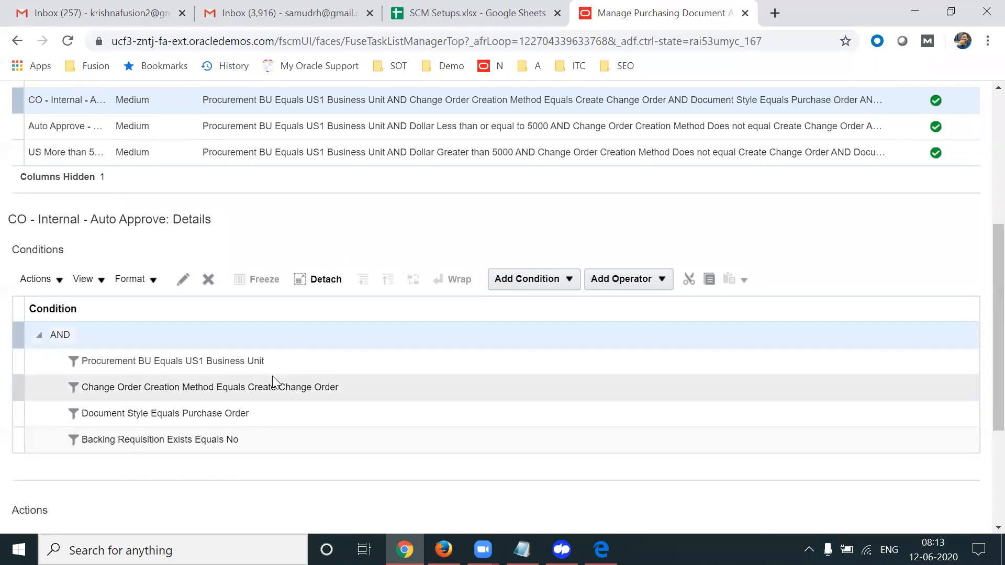
pyautogui.click(247, 387)
pyautogui.click(209, 282)
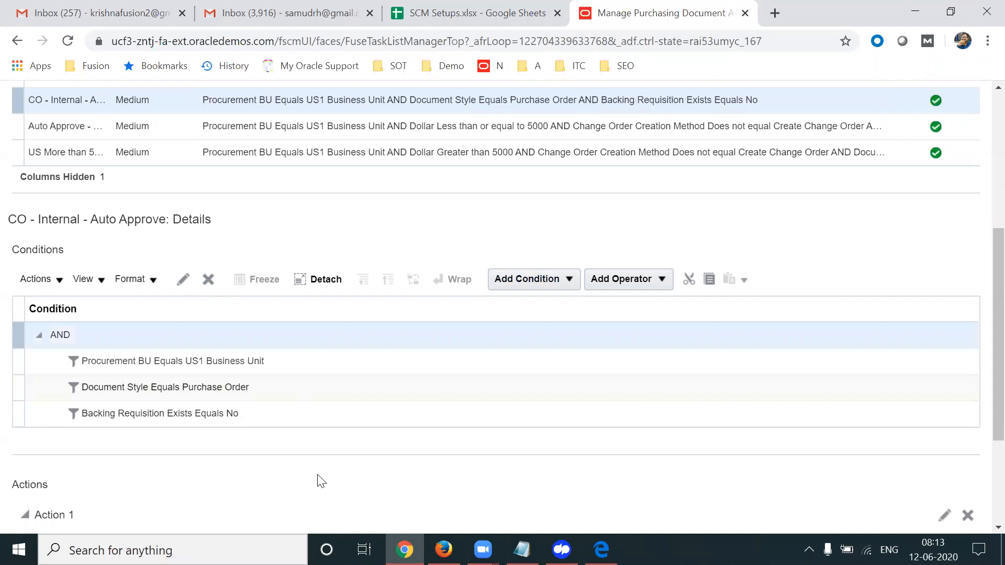
pyautogui.click(242, 417)
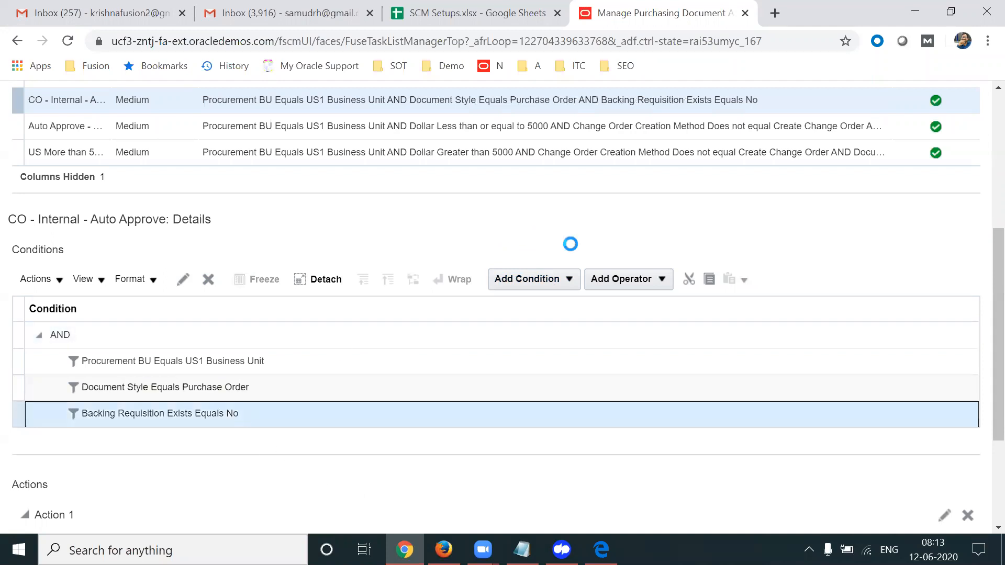
# Add a condition below Backing Requisition Exists using the Change Order Type Document Header attribute
pyautogui.click(563, 277)
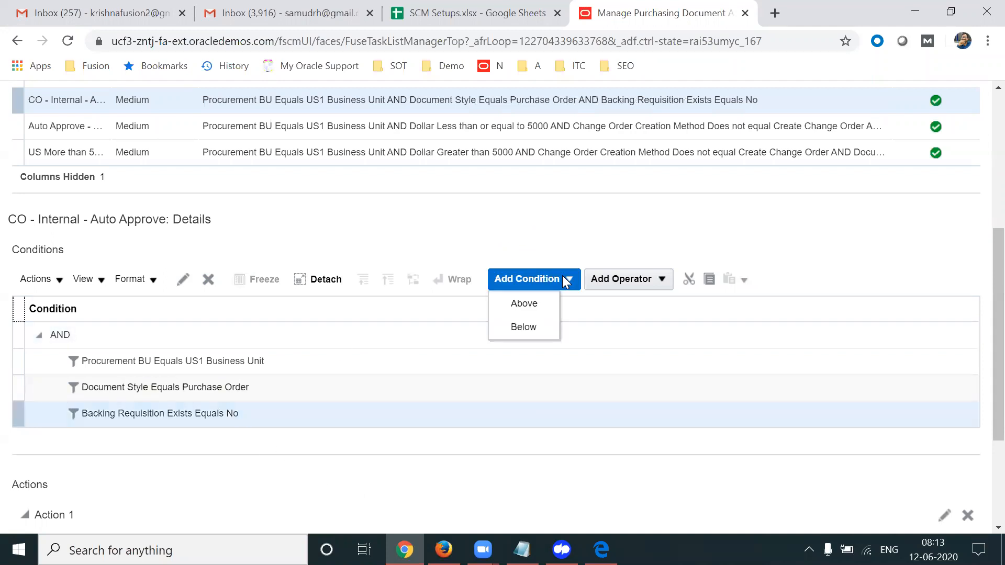
pyautogui.click(529, 325)
pyautogui.click(488, 312)
pyautogui.write('Create Chang')
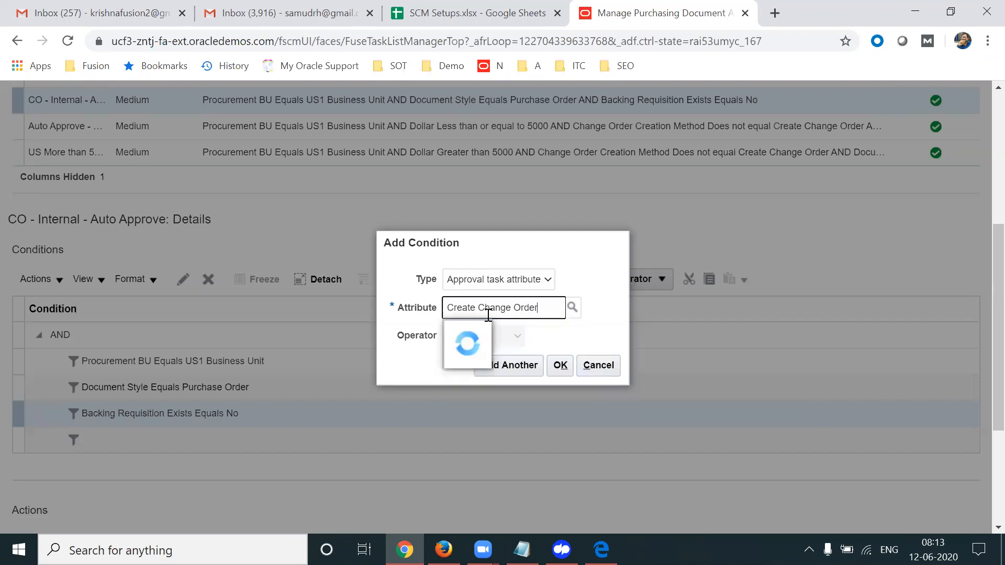
pyautogui.write('e Ord')
pyautogui.press('BackSpace')
pyautogui.press('BackSpace')
pyautogui.press('BackSpace')
pyautogui.press('BackSpace')
pyautogui.press('BackSpace')
pyautogui.press('BackSpace')
pyautogui.press('BackSpace')
pyautogui.press('BackSpace')
pyautogui.press('BackSpace')
pyautogui.press('BackSpace')
pyautogui.press('BackSpace')
pyautogui.press('BackSpace')
pyautogui.press('BackSpace')
pyautogui.press('BackSpace')
pyautogui.press('BackSpace')
pyautogui.press('BackSpace')
pyautogui.press('BackSpace')
pyautogui.write('Change')
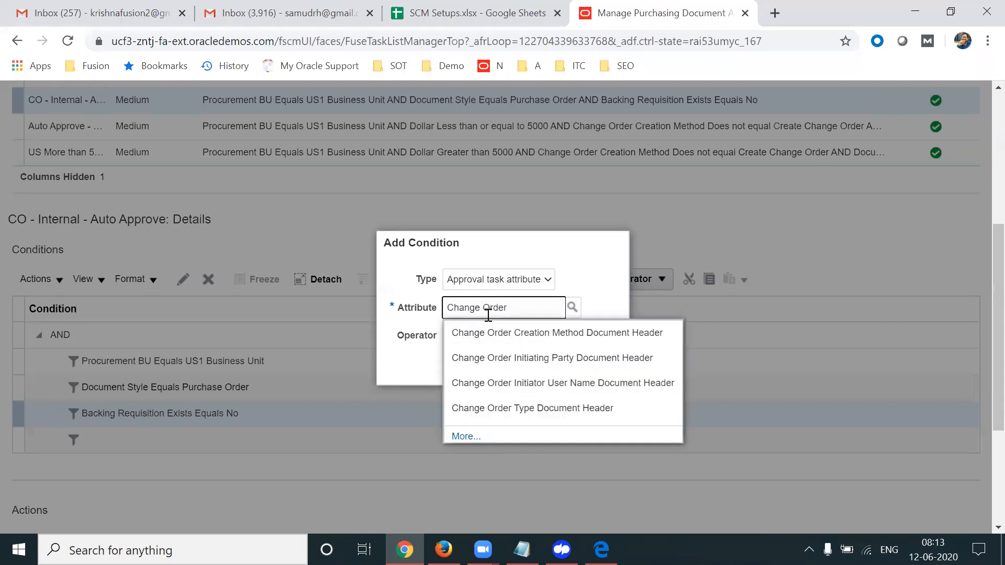
pyautogui.click(515, 408)
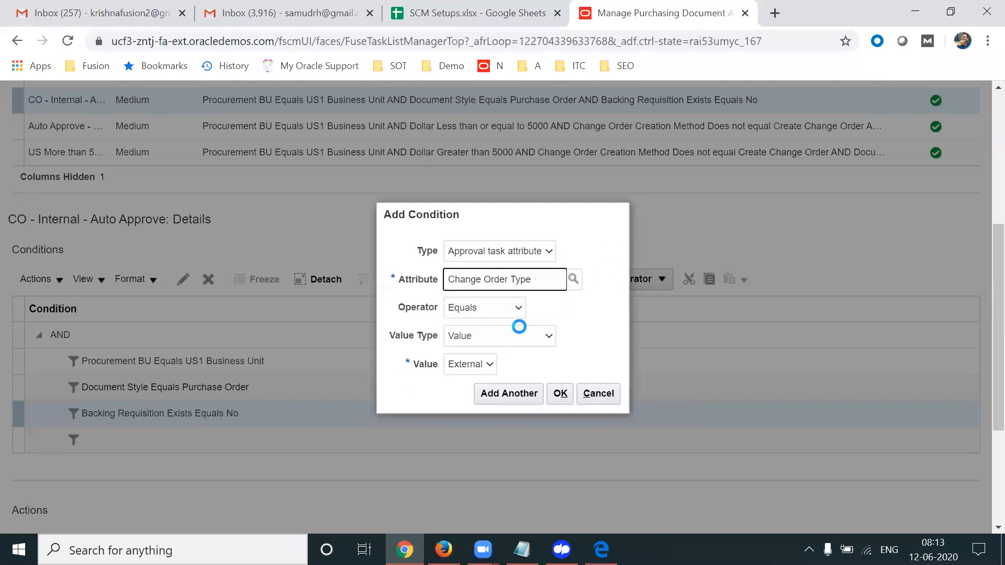
# Set the condition's value to Internal, confirm it, and select the new condition
pyautogui.click(476, 366)
pyautogui.click(463, 393)
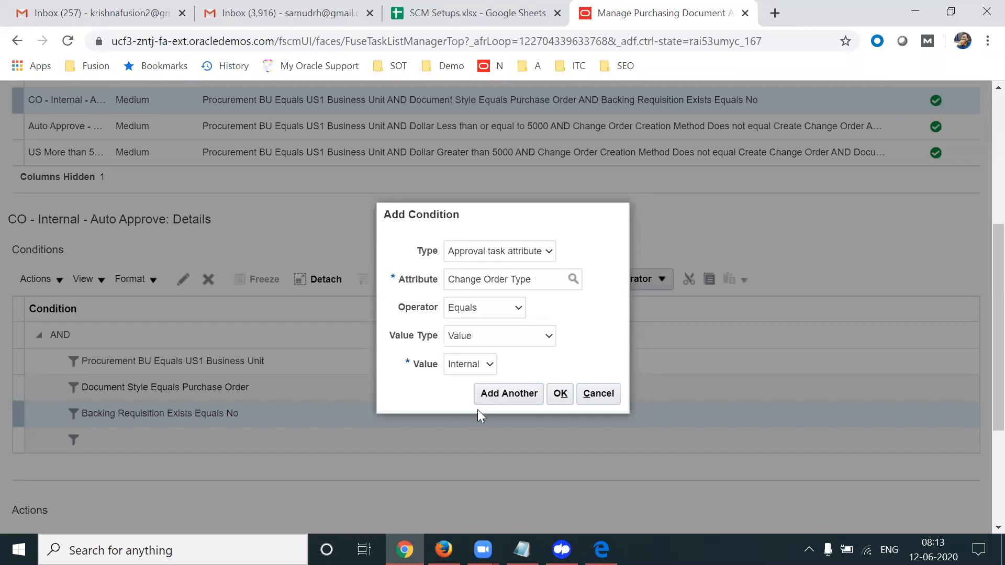
pyautogui.click(559, 393)
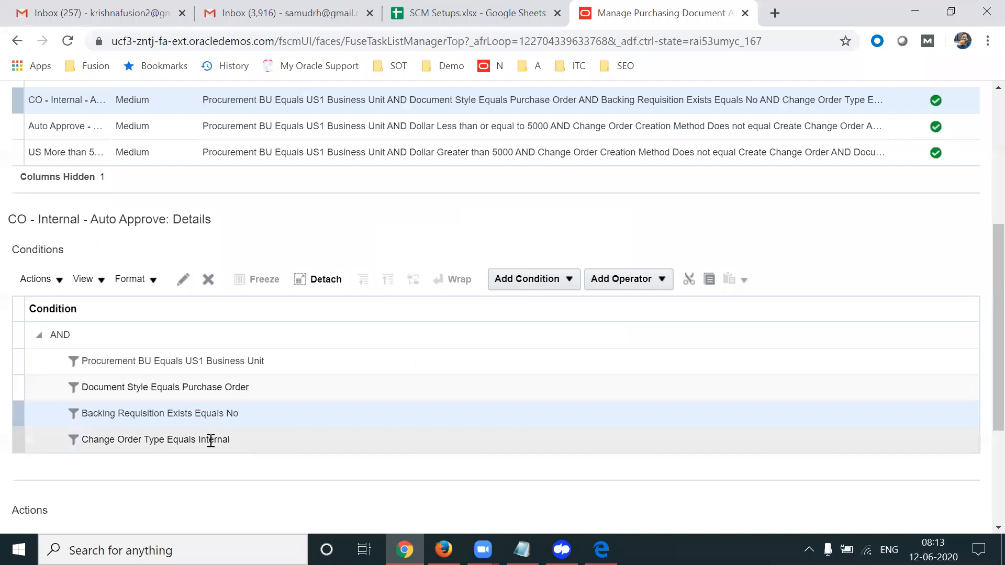
pyautogui.tripleClick(210, 441)
pyautogui.moveTo(997, 358); pyautogui.dragTo(980, 398)
pyautogui.click(984, 403)
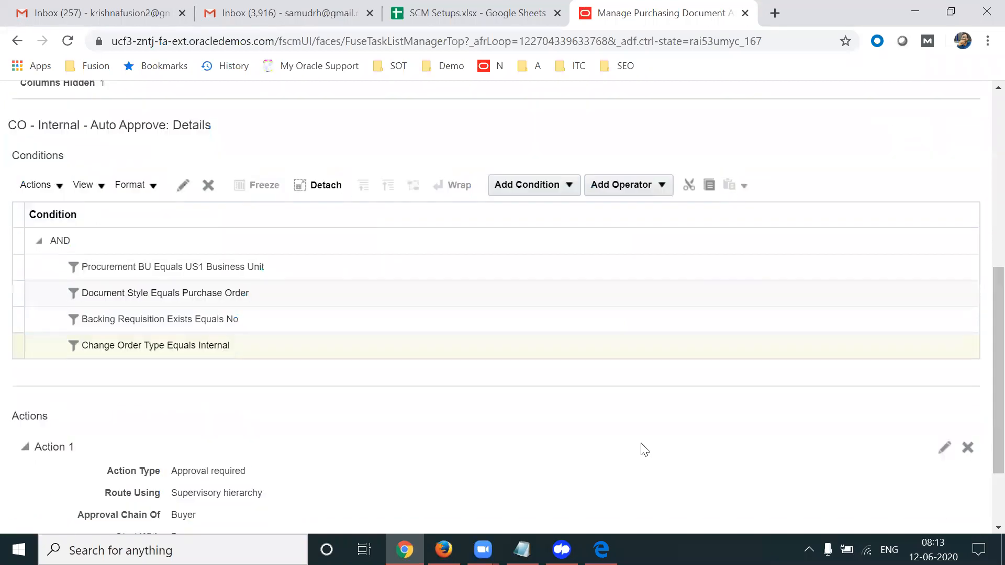
pyautogui.click(260, 350)
# Add Change Order Creation Method Equals Create Change Order below the Change Order Type condition
pyautogui.click(569, 185)
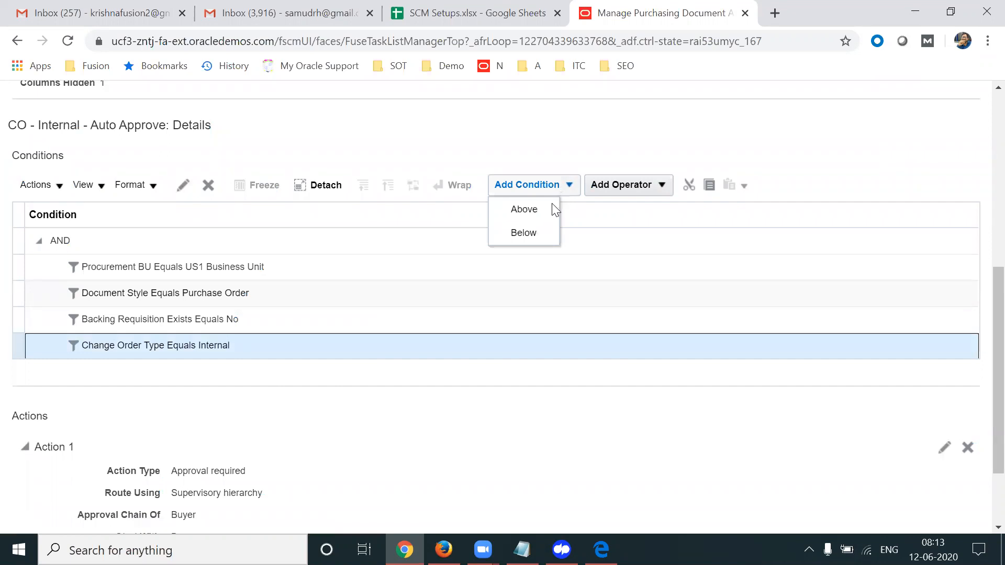
pyautogui.click(519, 233)
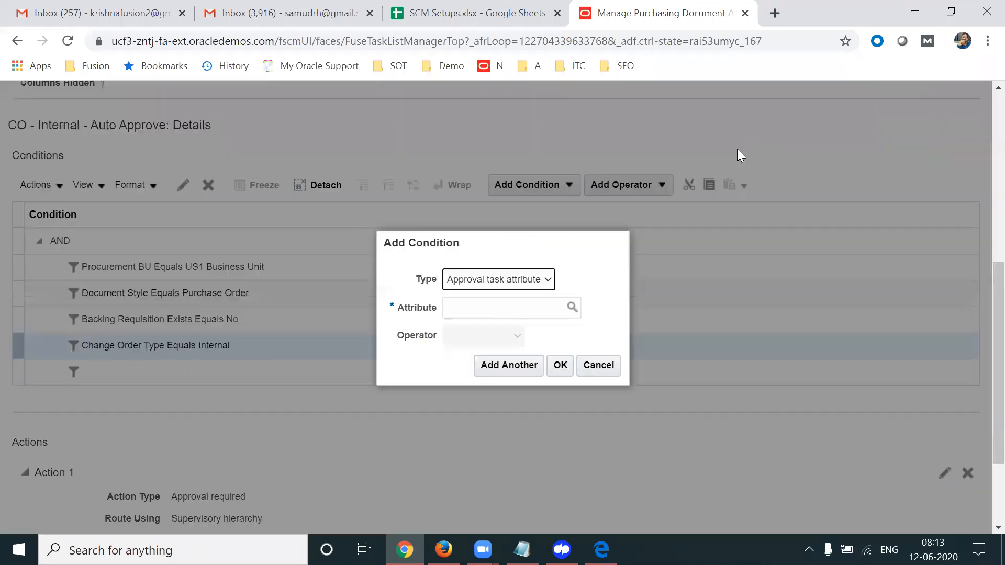
pyautogui.click(498, 302)
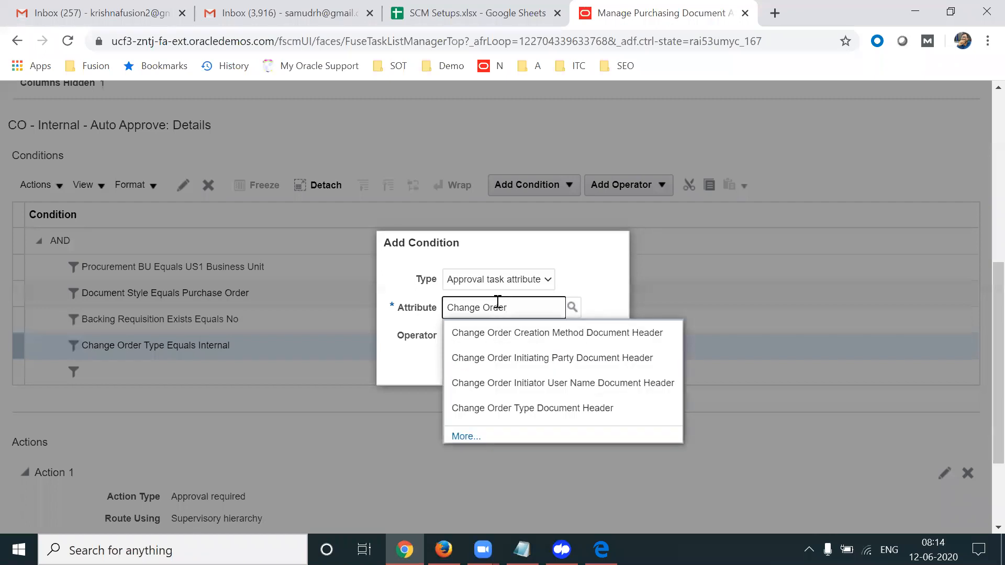
pyautogui.click(523, 332)
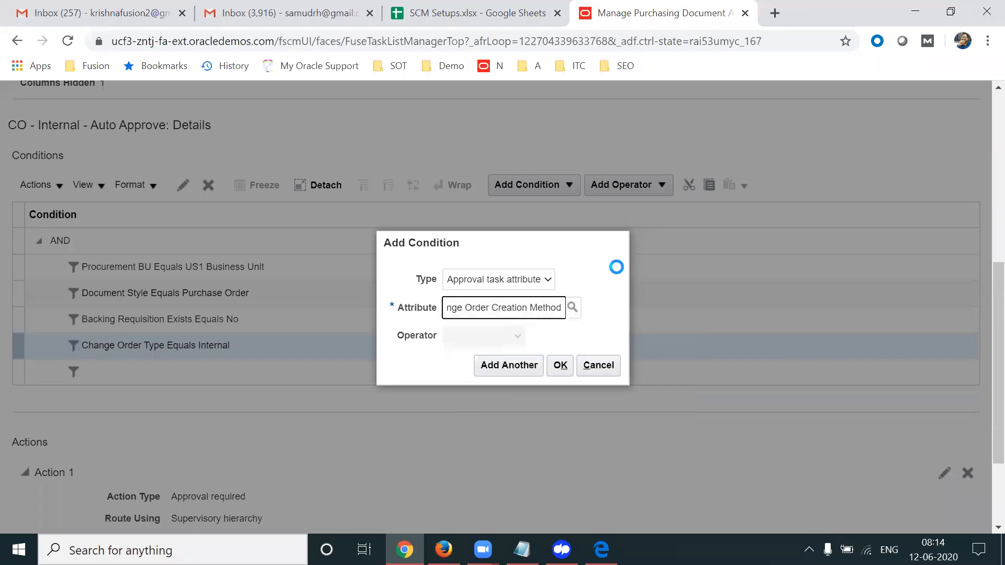
pyautogui.click(538, 363)
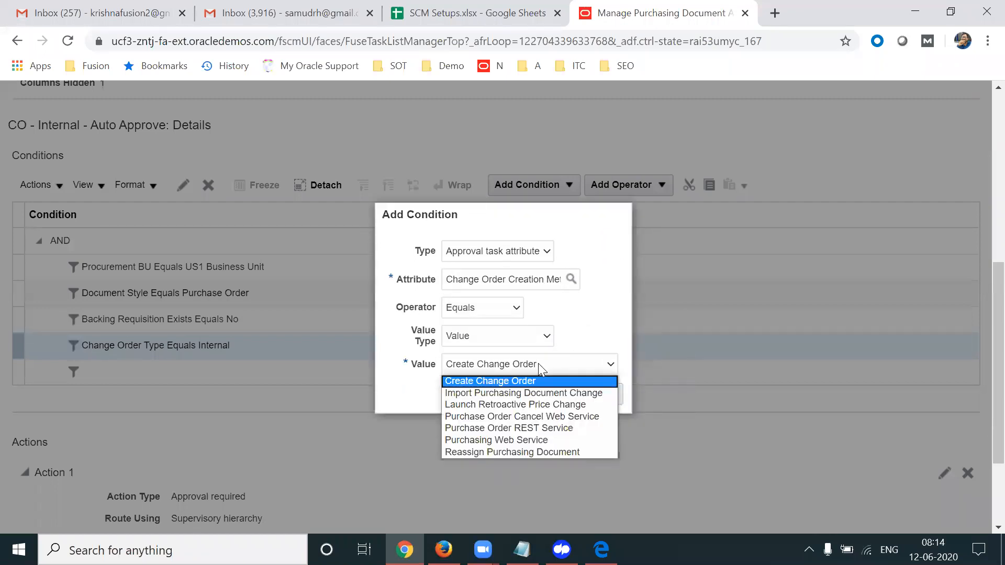
pyautogui.click(514, 382)
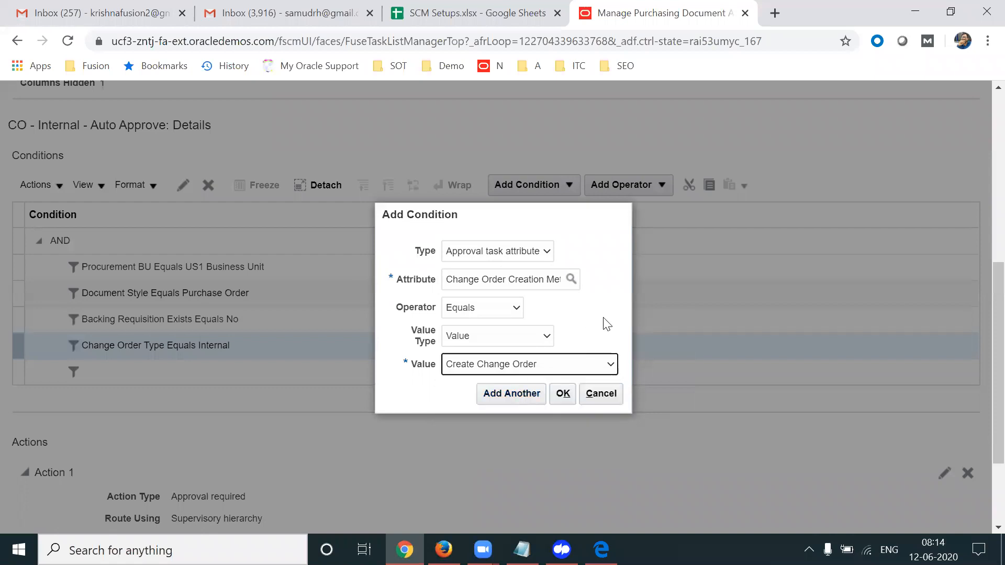
pyautogui.click(563, 394)
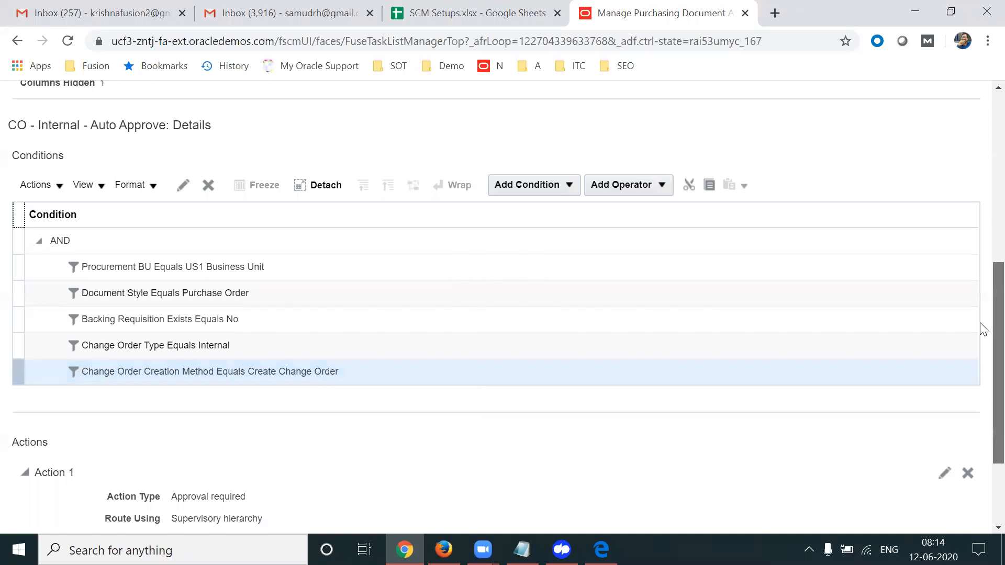
pyautogui.click(571, 178)
pyautogui.click(641, 177)
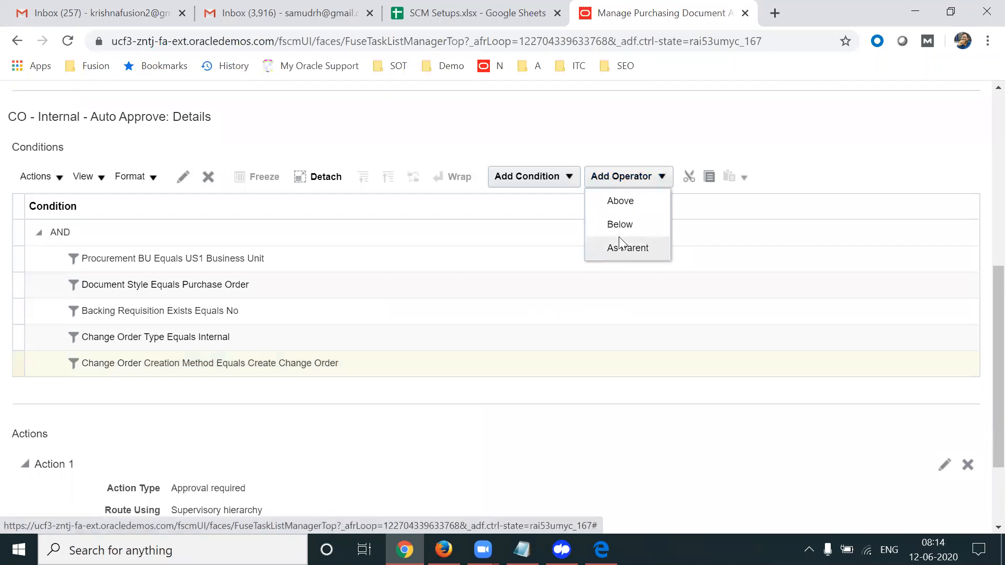
pyautogui.click(627, 247)
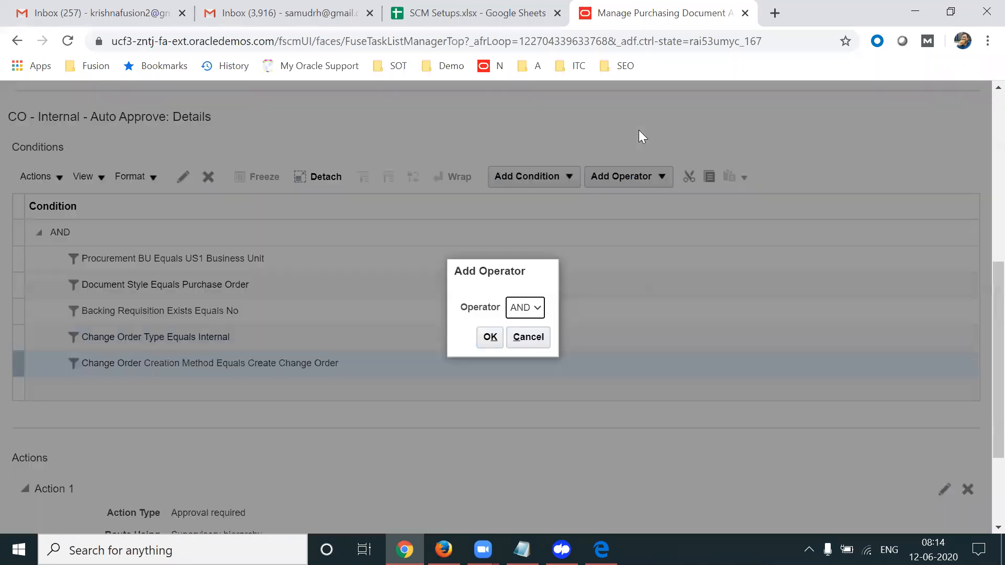
pyautogui.click(537, 309)
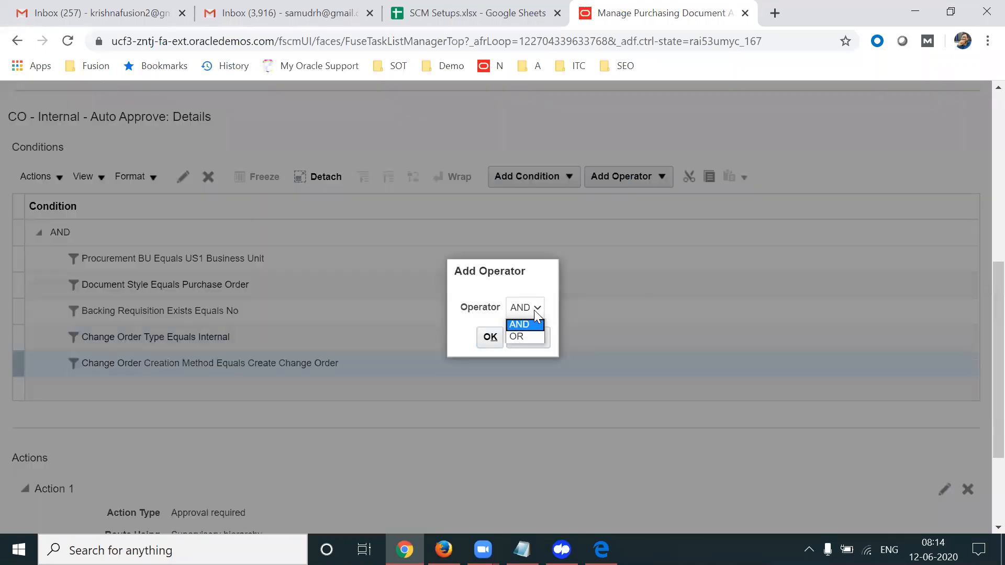
pyautogui.click(490, 336)
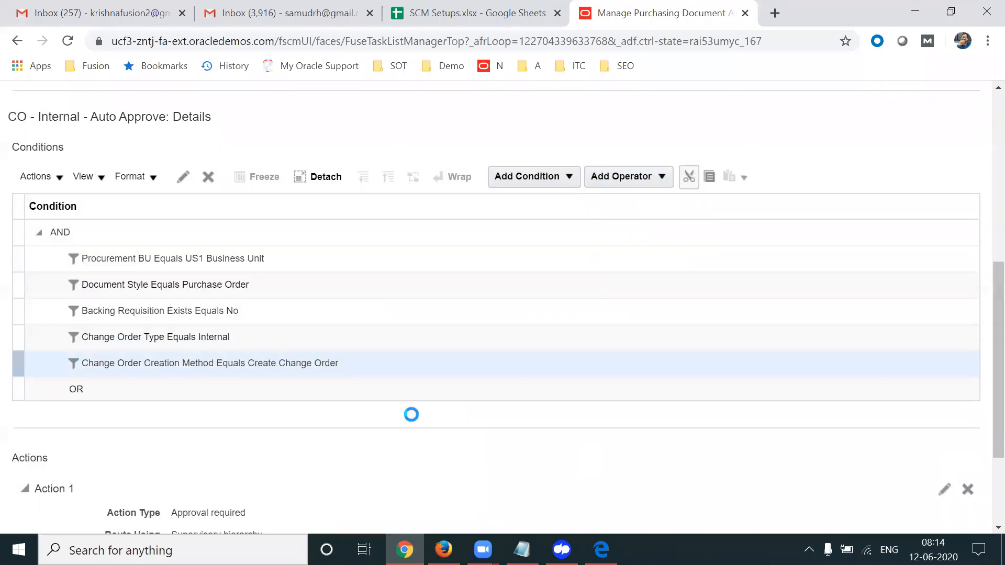
pyautogui.click(219, 395)
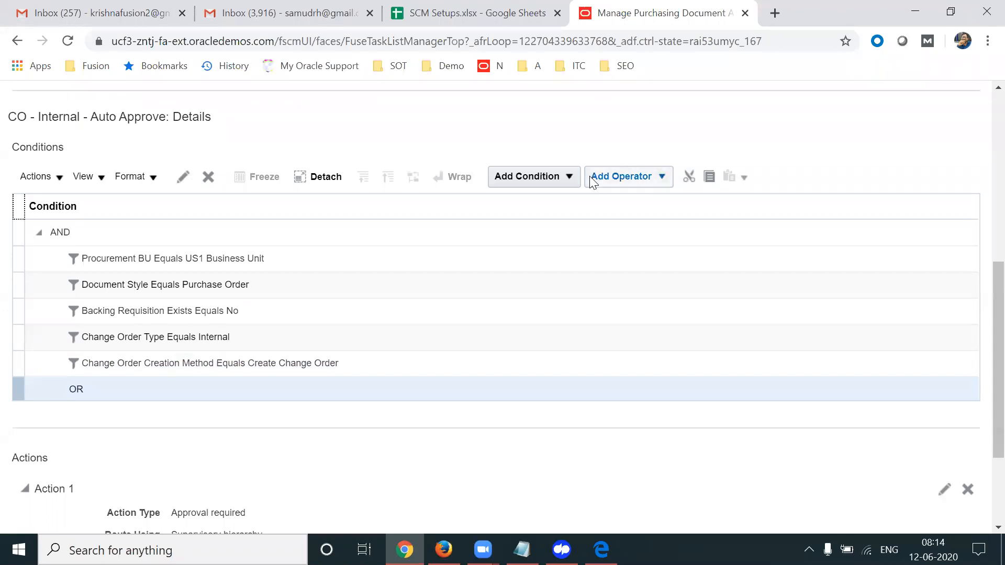
pyautogui.click(572, 178)
pyautogui.click(526, 224)
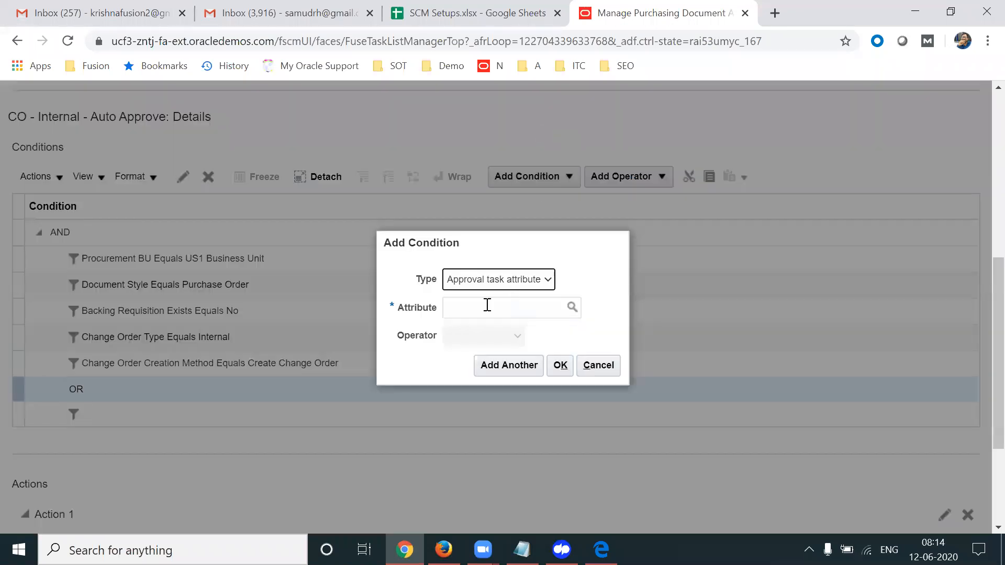
pyautogui.click(484, 307)
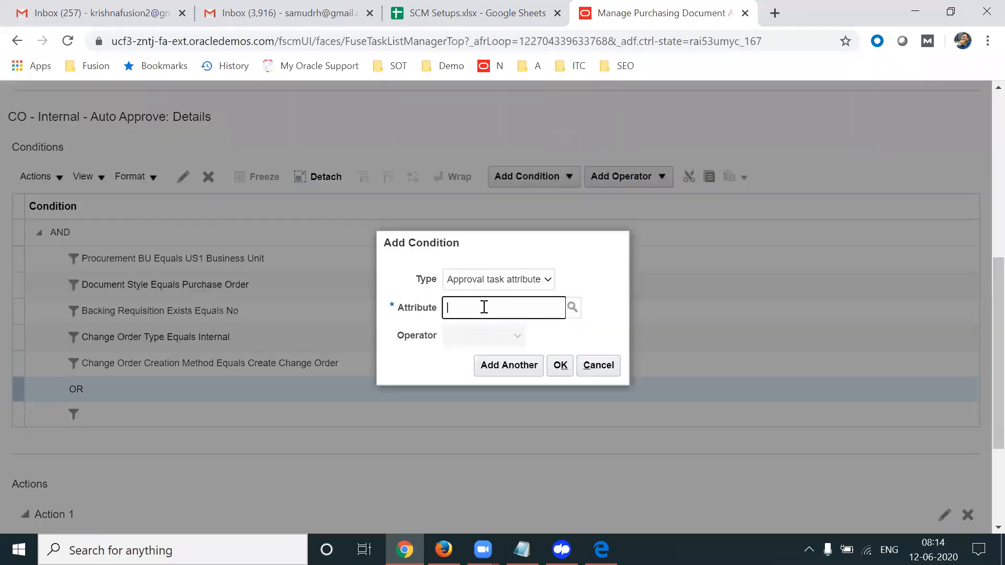
pyautogui.write('Create Chan')
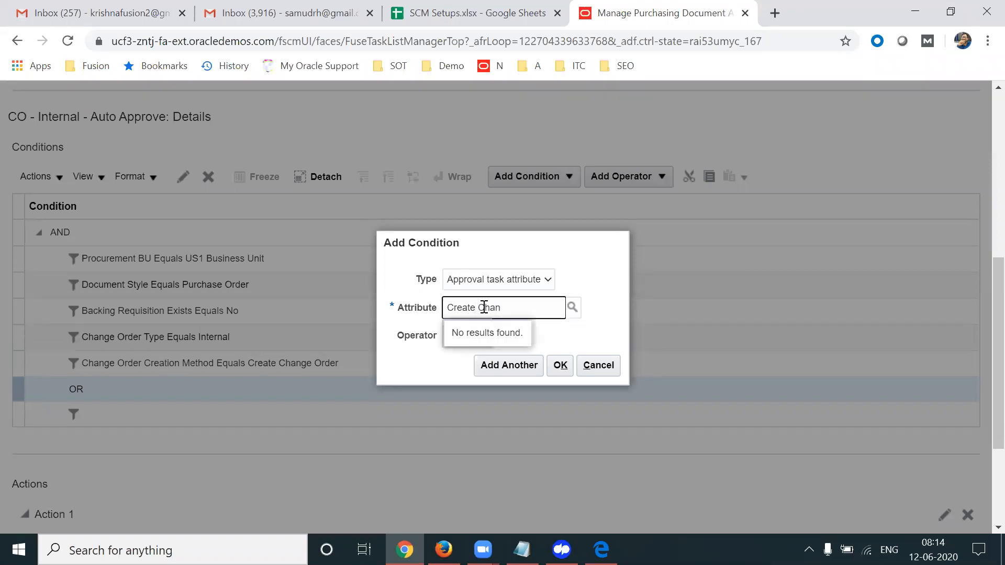
pyautogui.click(597, 366)
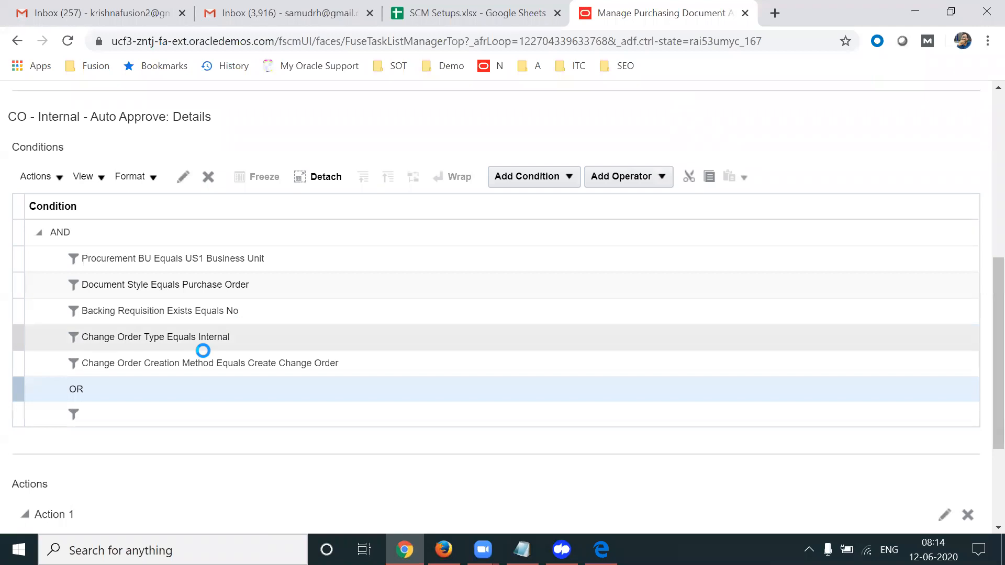
pyautogui.click(208, 178)
pyautogui.click(214, 179)
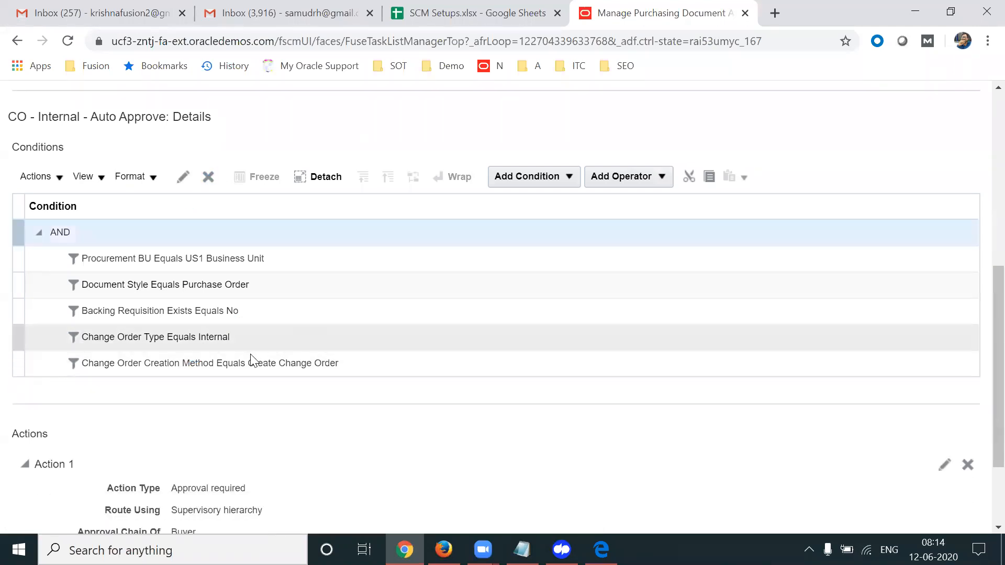
pyautogui.click(253, 361)
# Edit the creation-method condition, switching the operator to Is in and adding Create Change Order
pyautogui.click(181, 176)
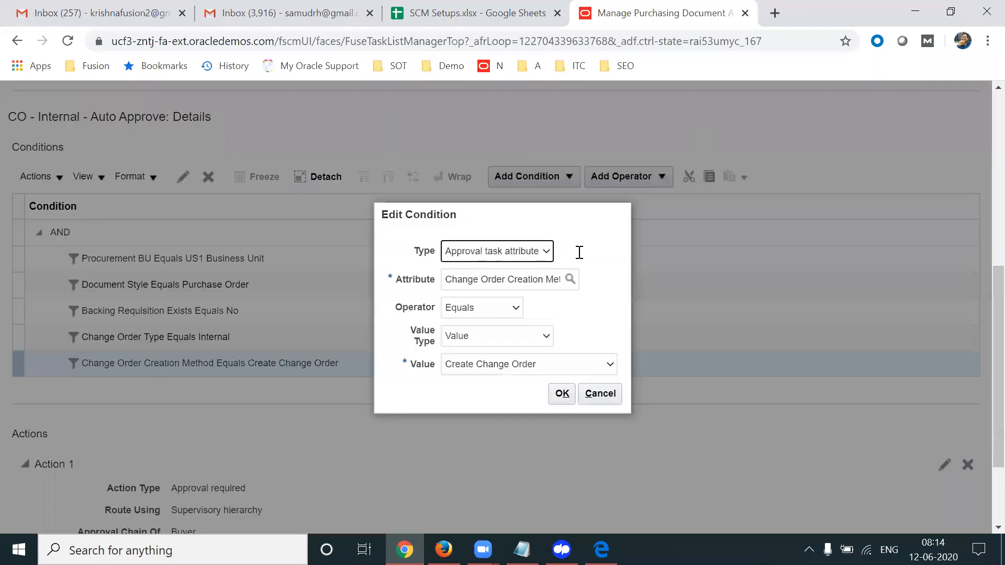
pyautogui.click(509, 307)
pyautogui.click(477, 359)
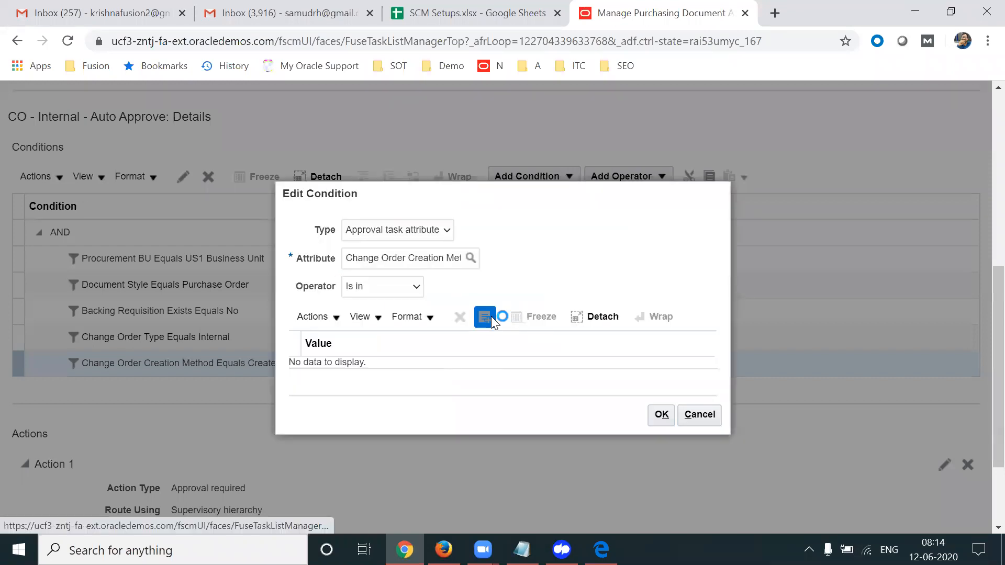
pyautogui.click(522, 290)
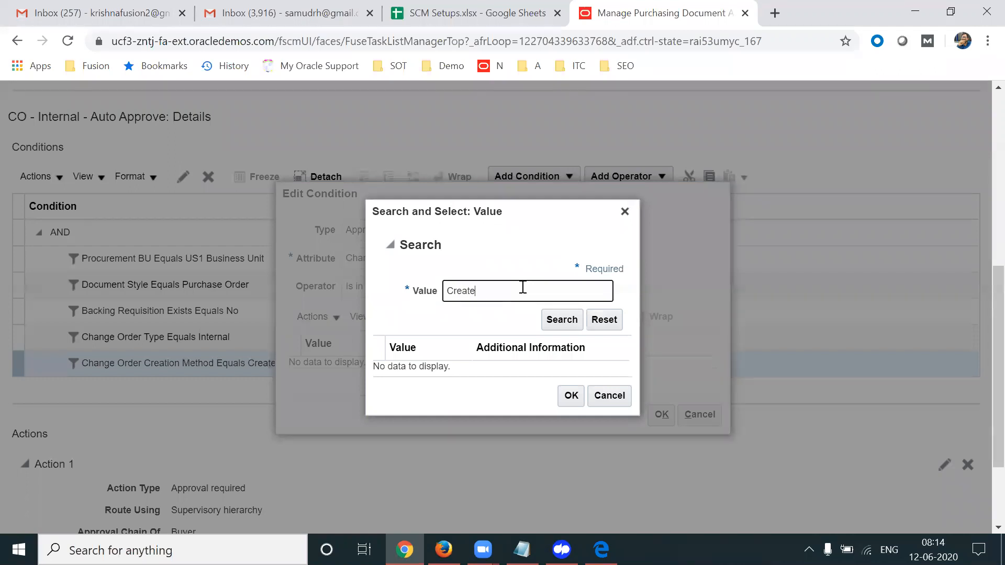
pyautogui.write('Create')
pyautogui.click(561, 319)
pyautogui.click(456, 370)
pyautogui.click(572, 402)
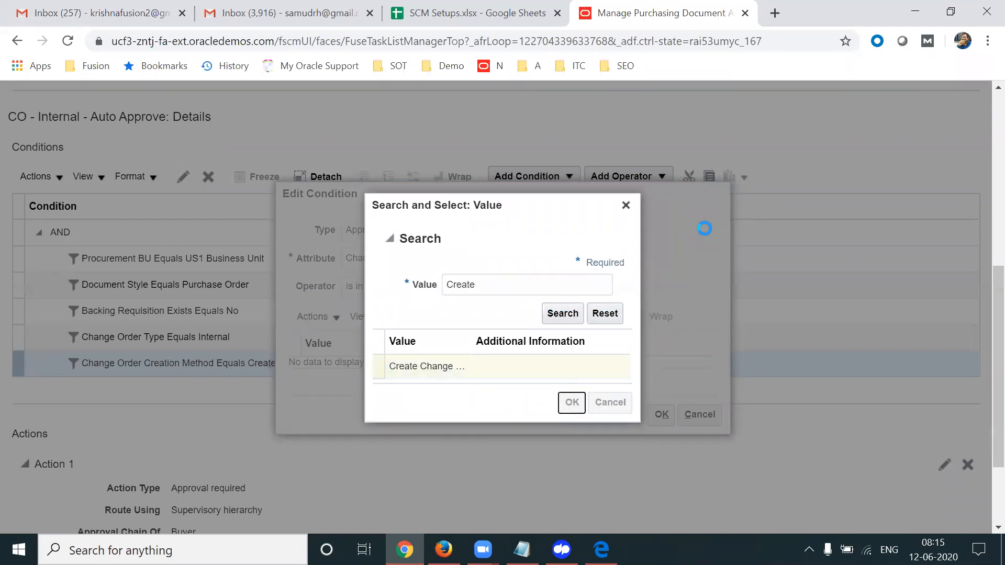
# Try value searches for 'C' and '%R', cancel, and revert the operator to Equals
pyautogui.click(481, 312)
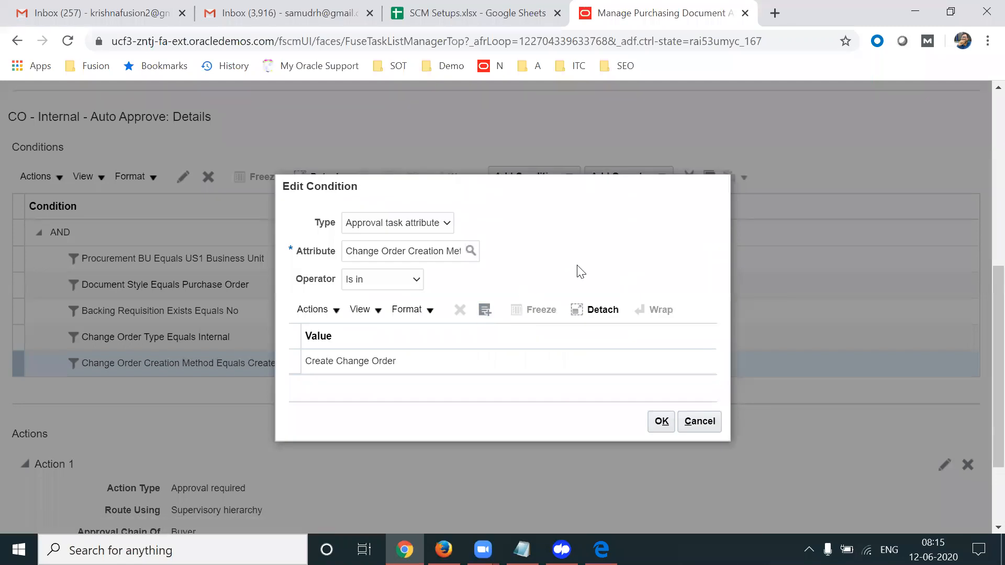
pyautogui.click(510, 289)
pyautogui.hotkey('ctrl', 'a')
pyautogui.write('C')
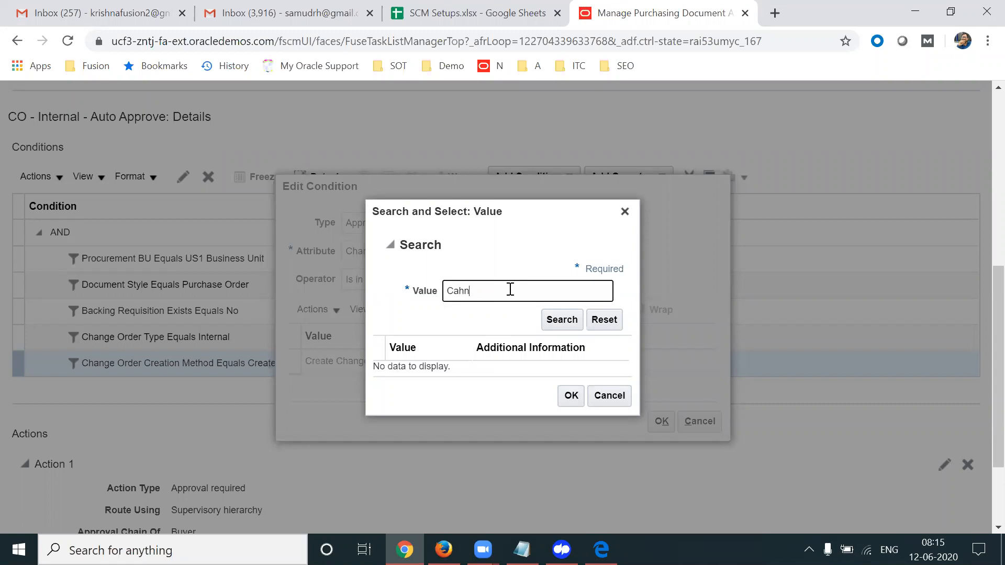
pyautogui.click(542, 320)
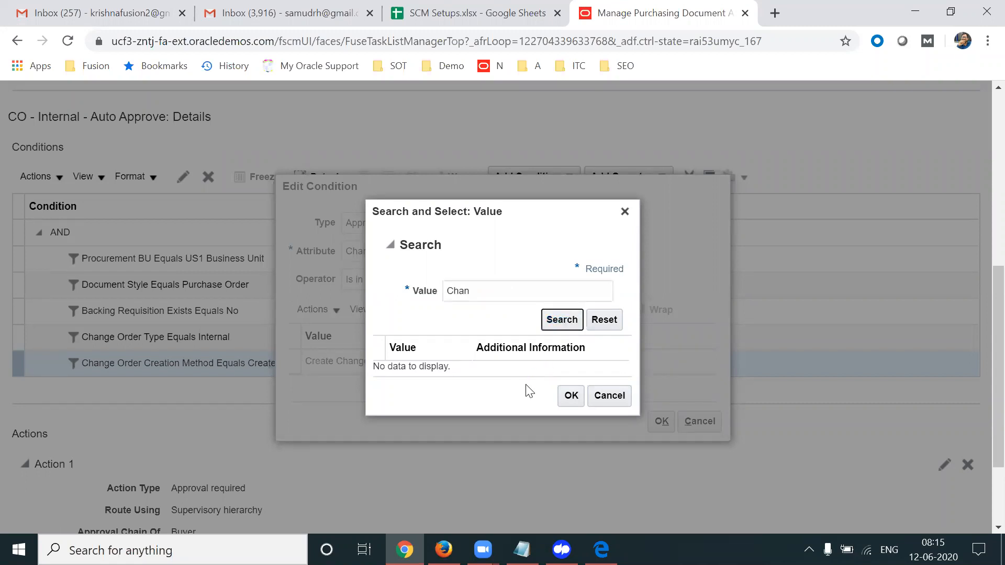
pyautogui.doubleClick(505, 292)
pyautogui.write('%REST%')
pyautogui.click(669, 225)
pyautogui.click(609, 397)
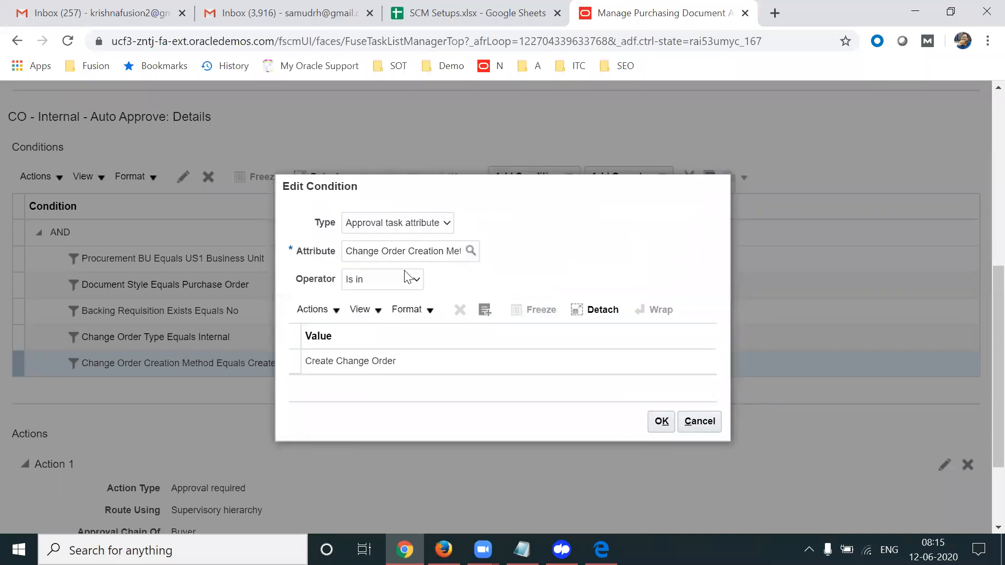
pyautogui.click(414, 279)
pyautogui.click(378, 309)
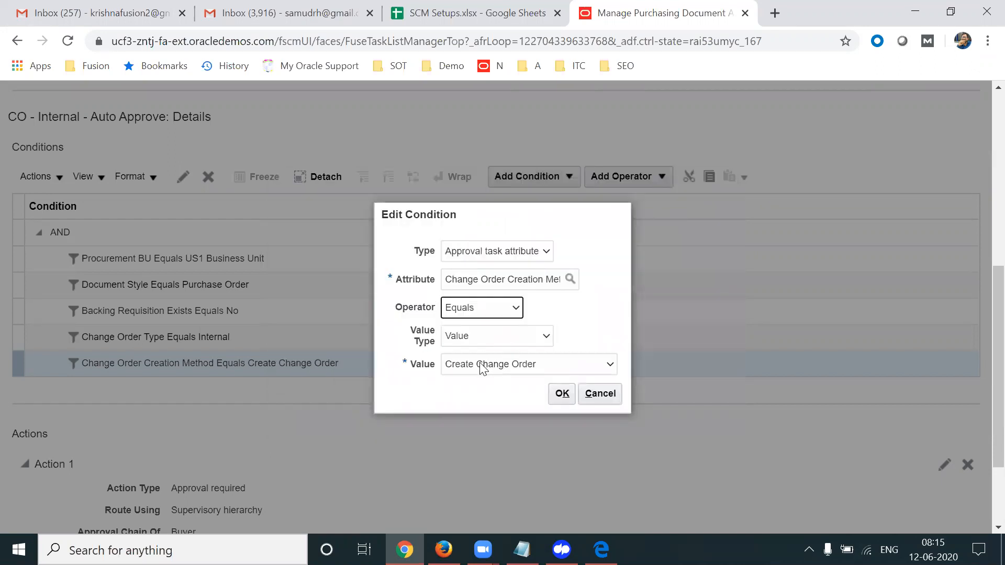
pyautogui.click(479, 362)
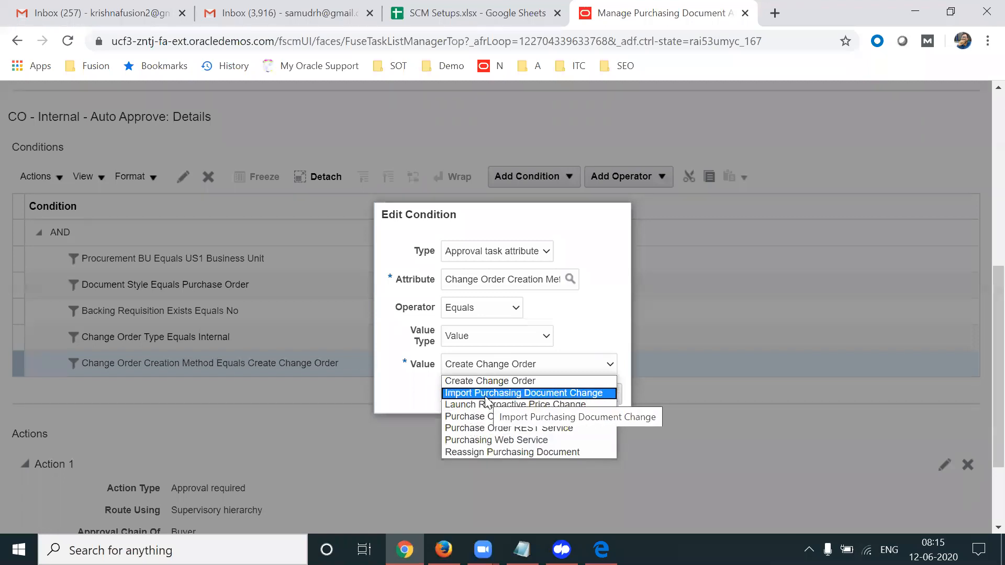
# Switch the operator to Is in and add Create Change Order as a value
pyautogui.click(610, 311)
pyautogui.click(510, 307)
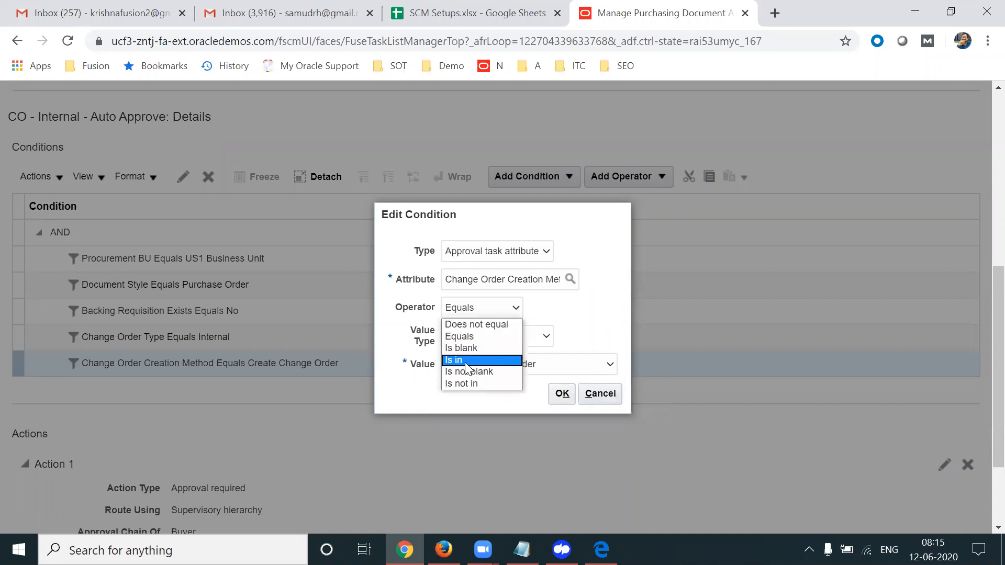
pyautogui.click(466, 362)
pyautogui.click(484, 316)
pyautogui.tripleClick(528, 285)
pyautogui.write('P')
pyautogui.write('Crea')
pyautogui.click(555, 320)
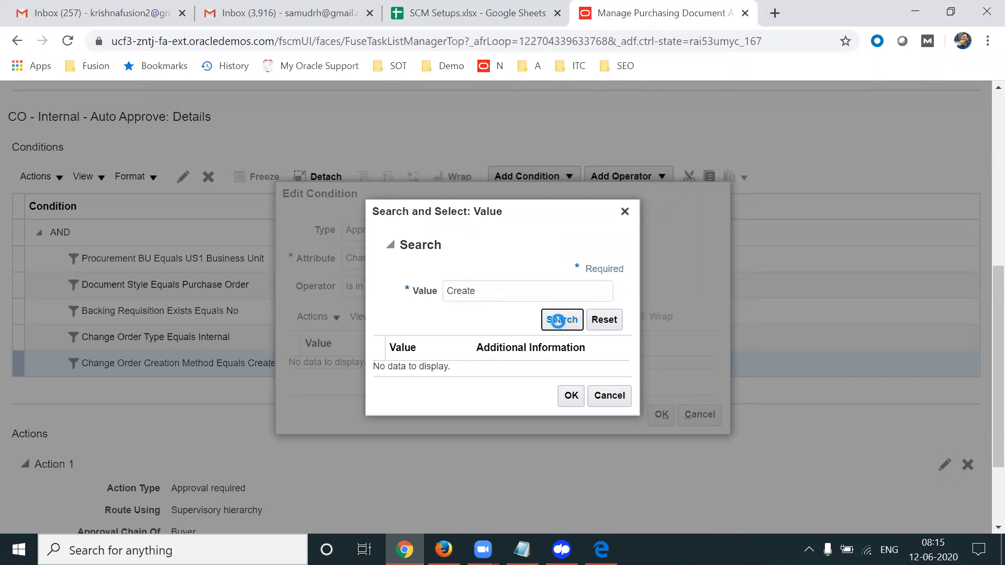
pyautogui.click(572, 403)
# Add Import Purchasing Document Change to the condition's values
pyautogui.click(487, 310)
pyautogui.doubleClick(494, 292)
pyautogui.write('Import')
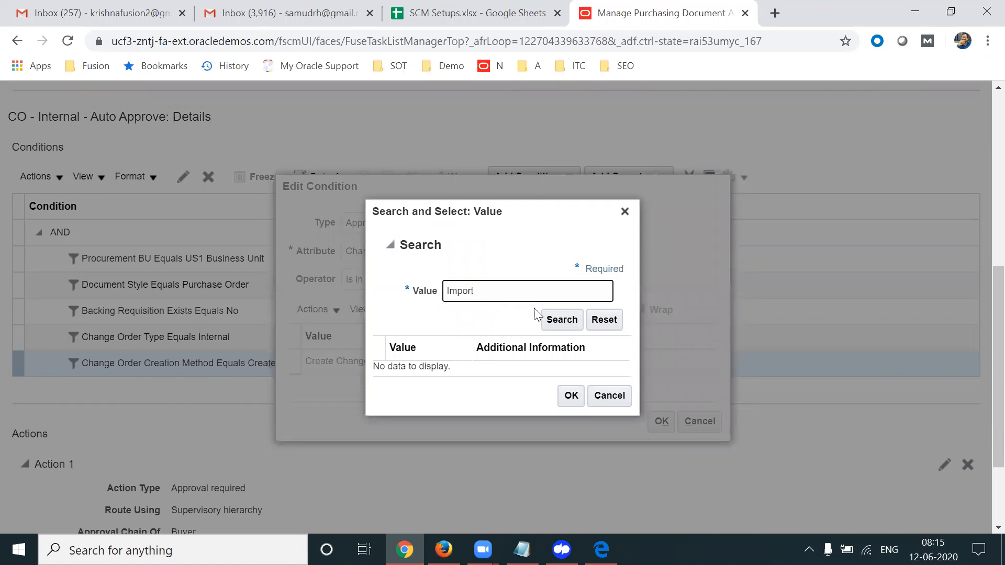
pyautogui.click(562, 320)
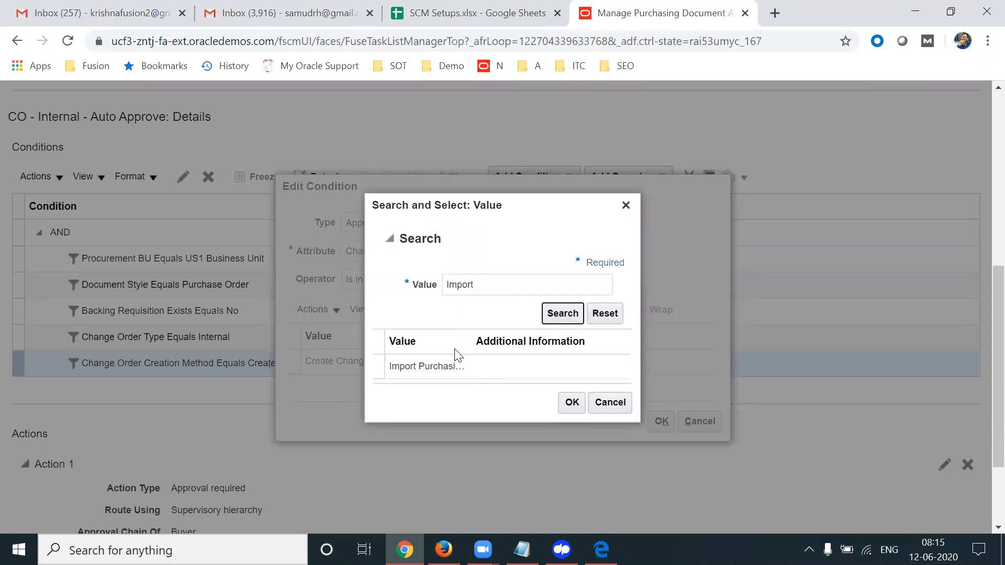
pyautogui.click(455, 366)
pyautogui.click(571, 402)
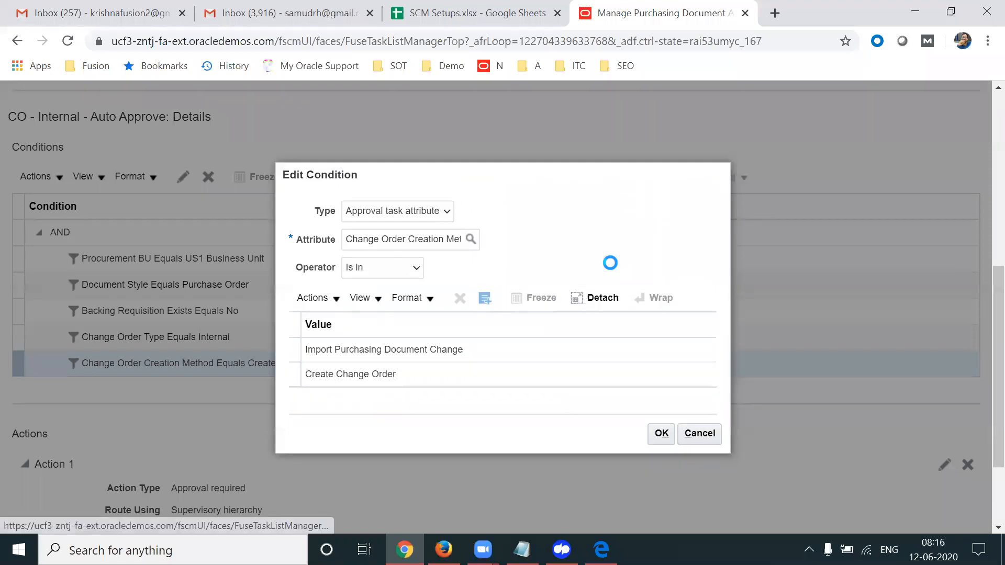
# Search 'Purchase' and add Purchase Order Cancel Web Service and Purchase Order REST Service
pyautogui.doubleClick(507, 290)
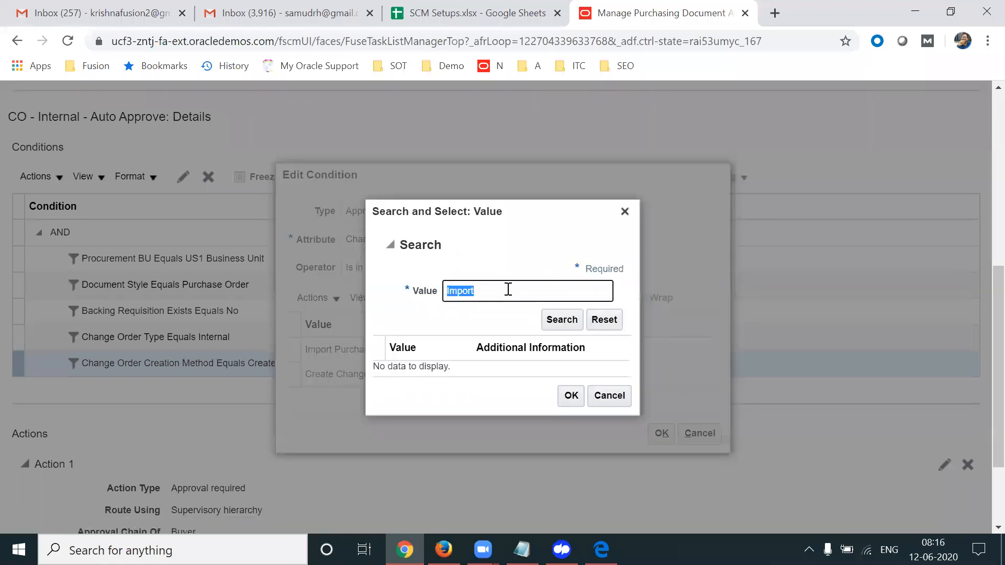
pyautogui.write('Purchase')
pyautogui.press('BackSpace')
pyautogui.press('BackSpace')
pyautogui.write('ase')
pyautogui.click(571, 321)
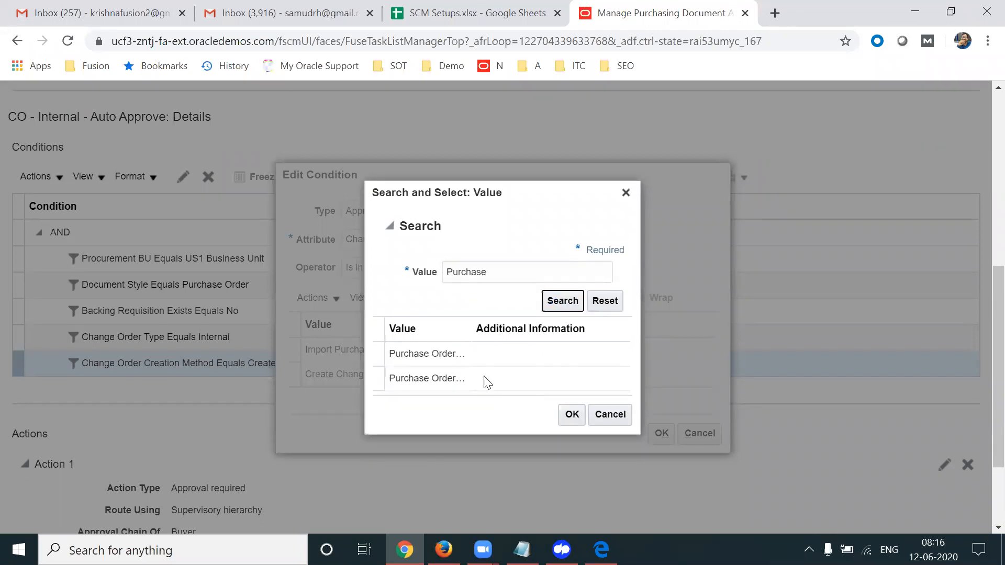
pyautogui.moveTo(469, 333); pyautogui.dragTo(580, 330)
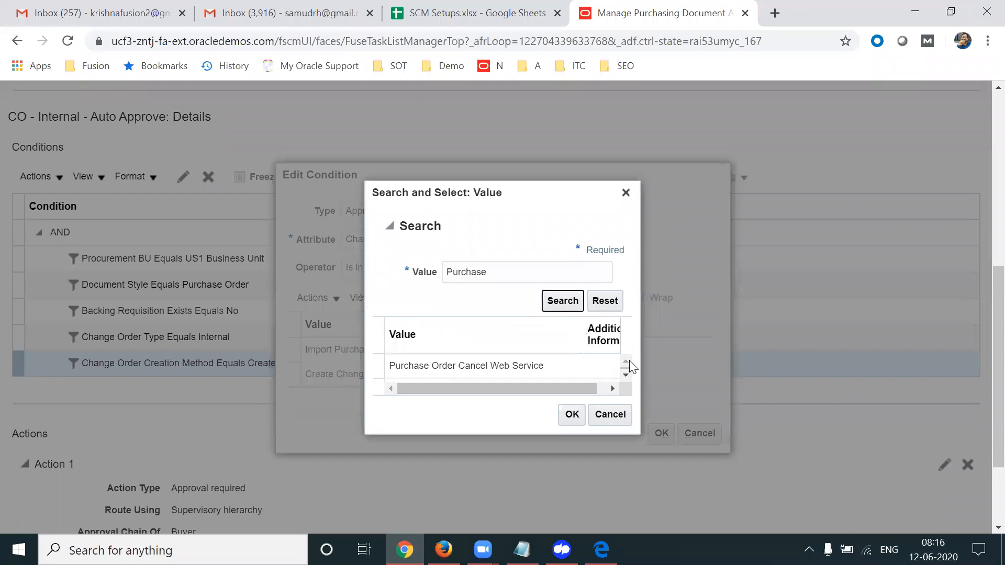
pyautogui.click(625, 374)
pyautogui.click(559, 360)
pyautogui.keyDown('ctrl'); pyautogui.click(507, 385); pyautogui.keyUp('ctrl')
pyautogui.click(570, 421)
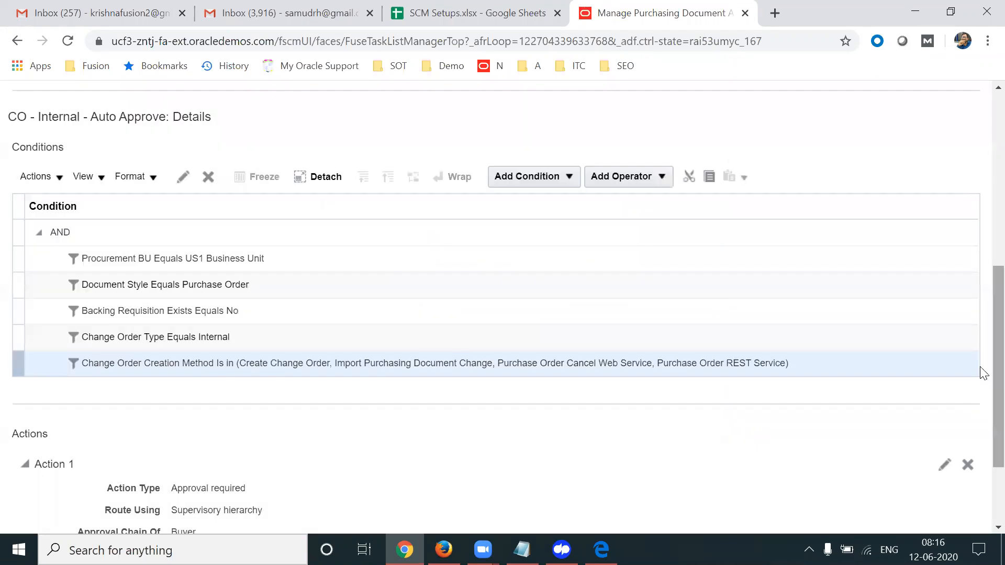
# Set Action 1 to Automatic with outcome Approved and save the approval rules
pyautogui.scroll(-2, 983, 374)
pyautogui.click(942, 346)
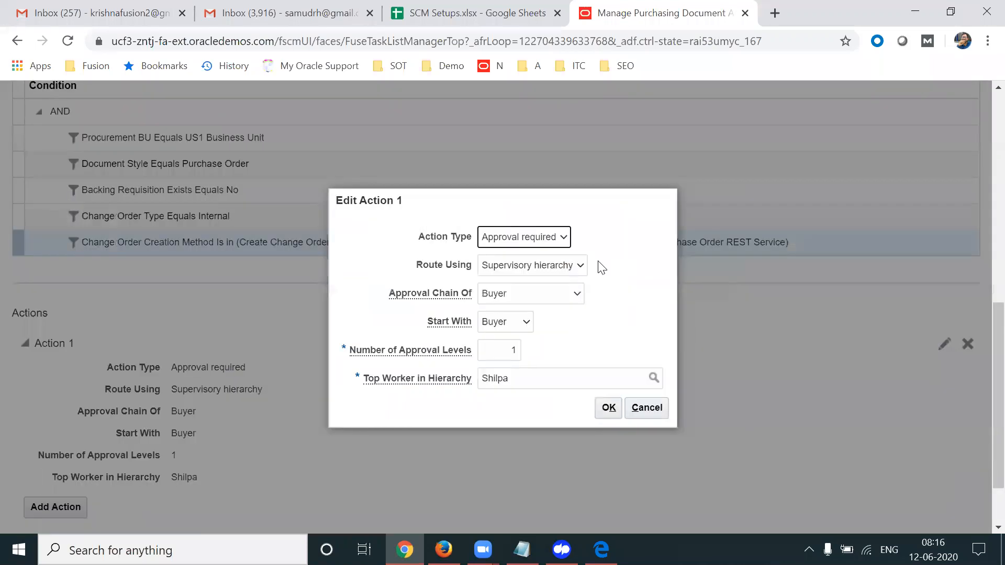
pyautogui.click(563, 237)
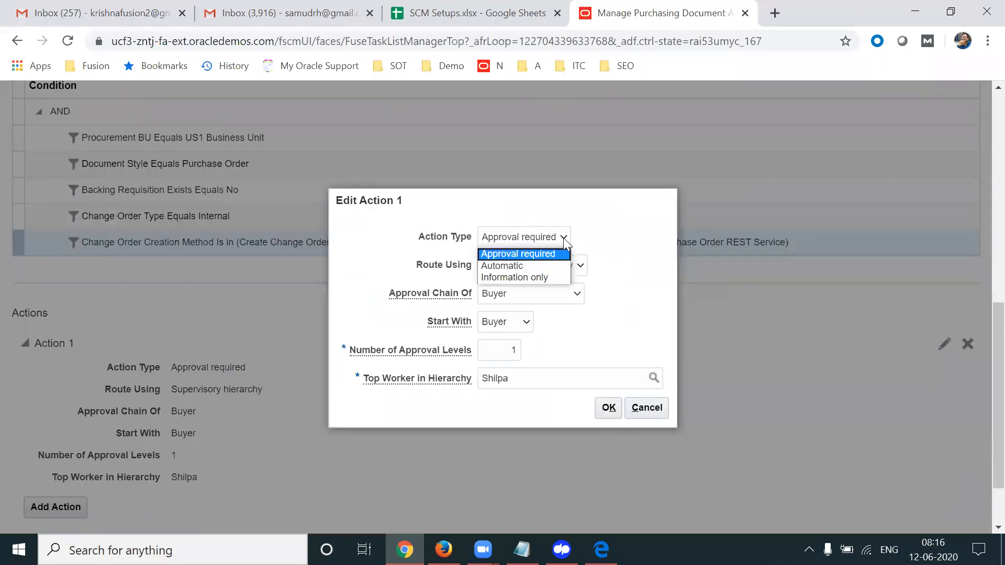
pyautogui.click(524, 265)
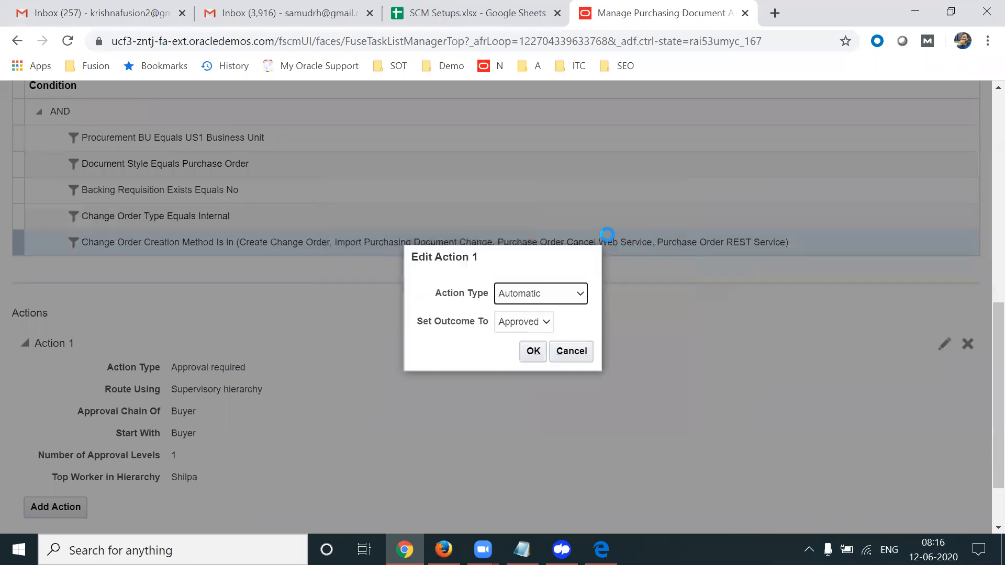
pyautogui.click(533, 351)
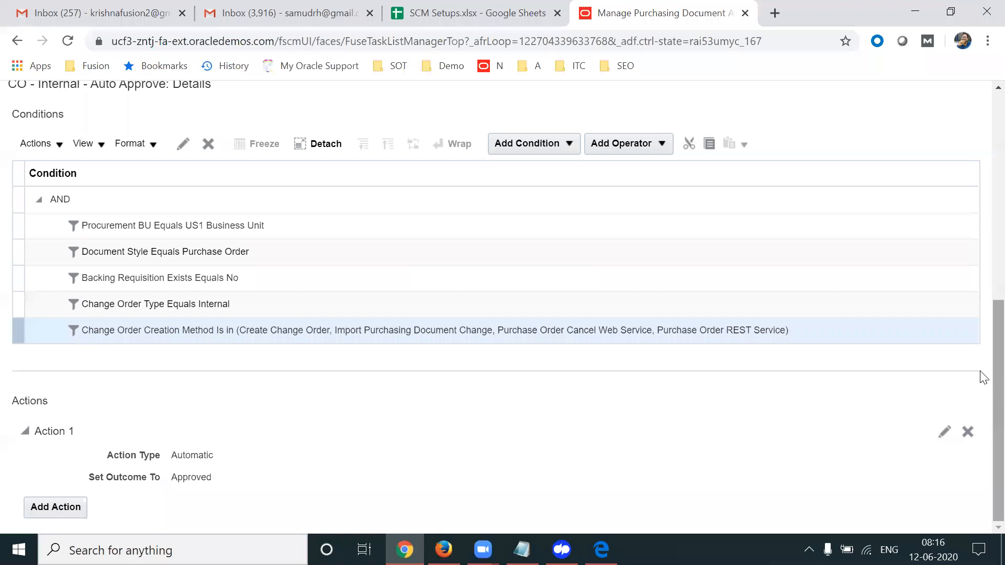
pyautogui.moveTo(996, 372); pyautogui.dragTo(973, 100)
pyautogui.click(832, 139)
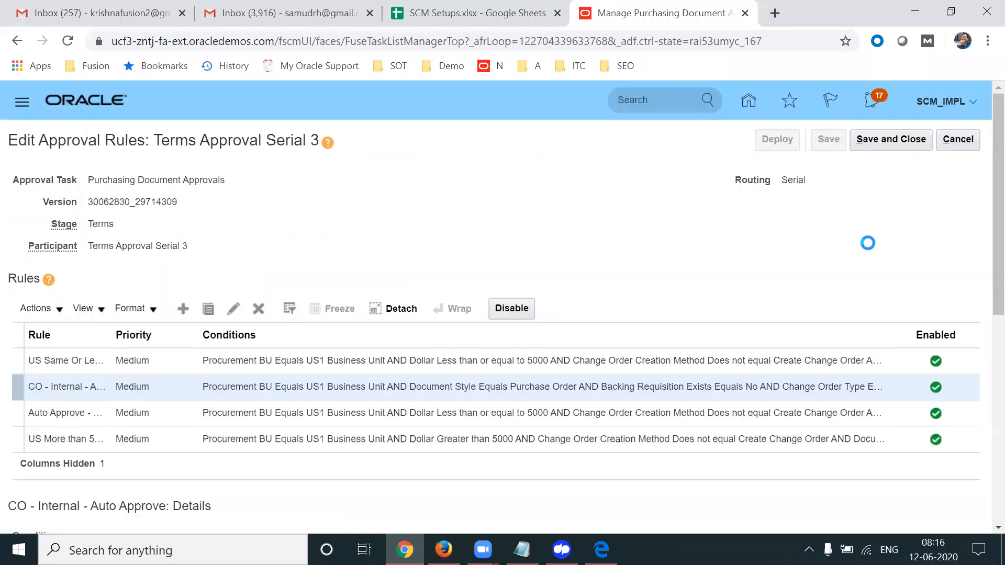
# Create a new rule from the rule actions menu and clear its copied description
pyautogui.scroll(-4, 980, 251)
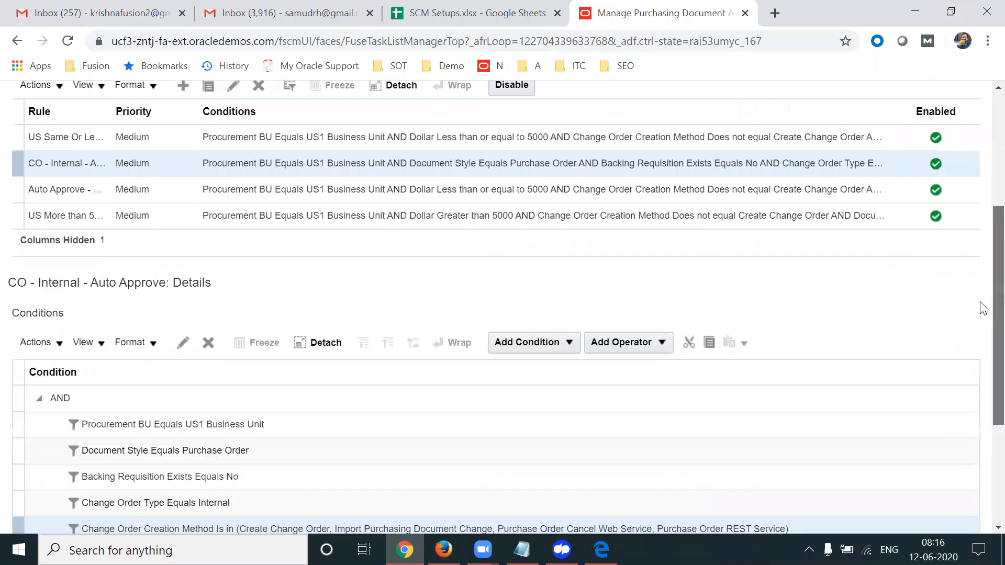
pyautogui.scroll(3, 984, 308)
pyautogui.click(62, 263)
pyautogui.click(54, 293)
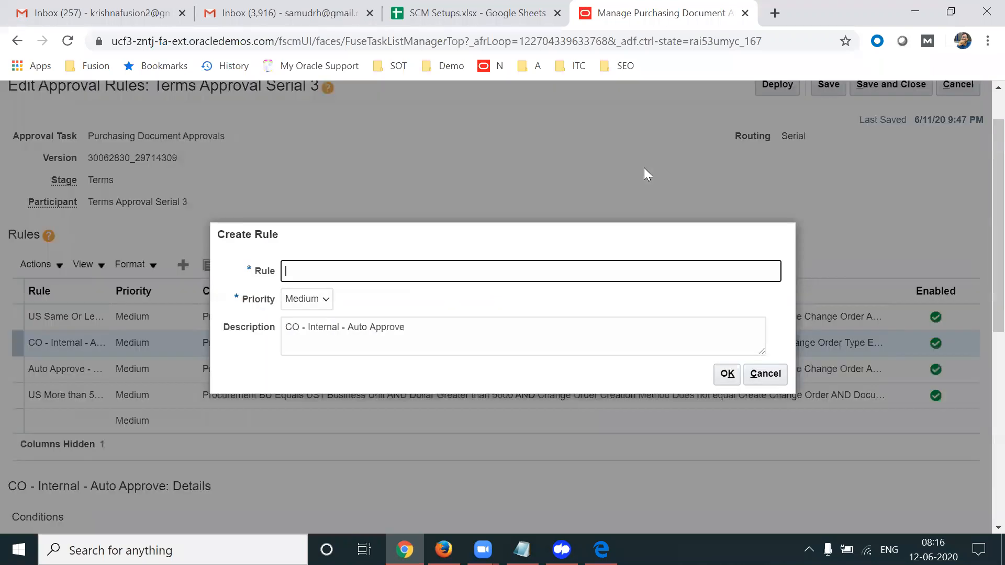
pyautogui.click(413, 325)
pyautogui.hotkey('ctrl', 'a')
pyautogui.hotkey('ctrl', 'c')
pyautogui.press('BackSpace')
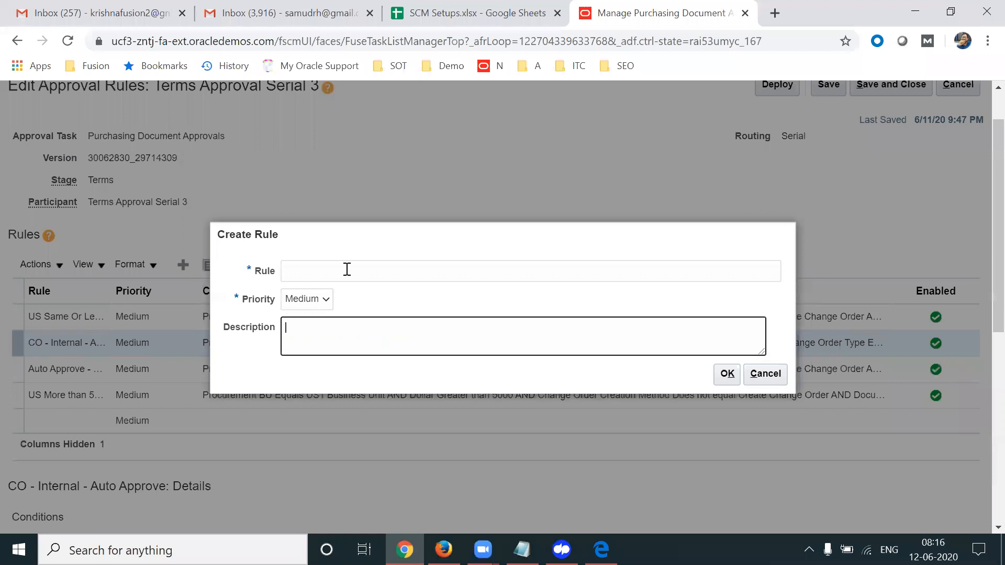
# Name the rule 'CO - External - Same or less than 100', reuse it as description, and confirm
pyautogui.click(313, 272)
pyautogui.hotkey('ctrl', 'v')
pyautogui.moveTo(308, 271); pyautogui.dragTo(443, 267)
pyautogui.write('Exte')
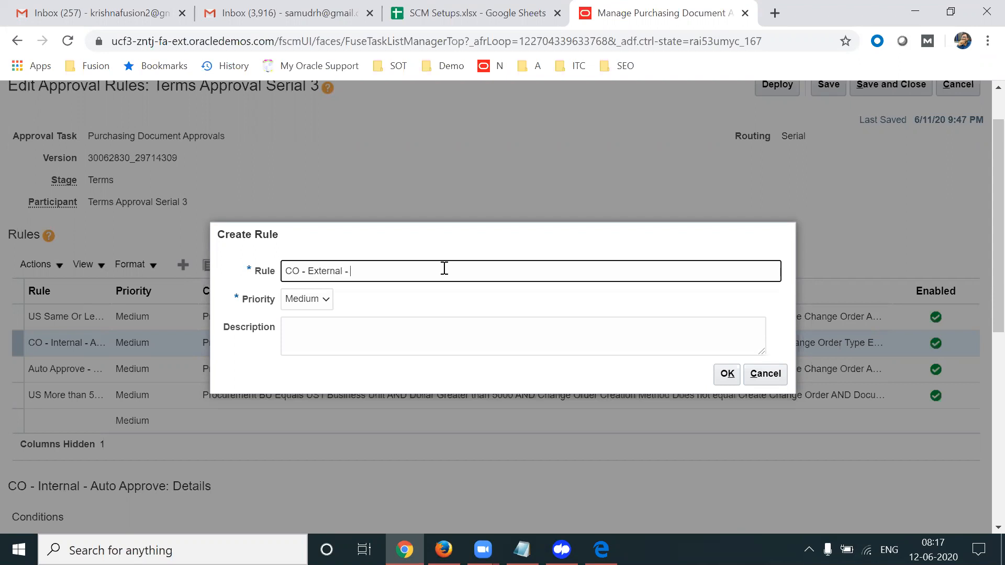
pyautogui.write('less than')
pyautogui.write(' 2000')
pyautogui.tripleClick(444, 269)
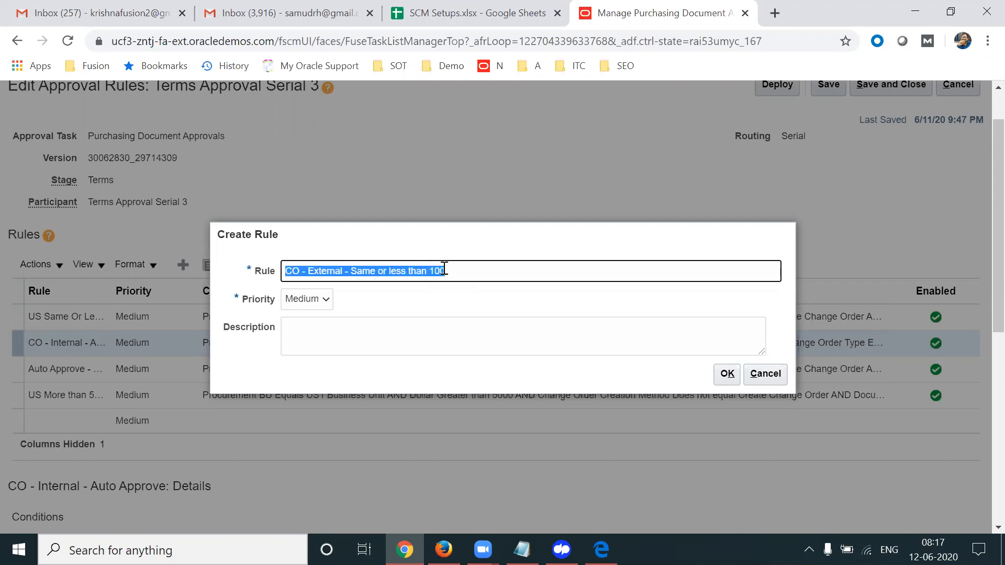
pyautogui.hotkey('ctrl', 'c')
pyautogui.click(398, 333)
pyautogui.hotkey('ctrl', 'v')
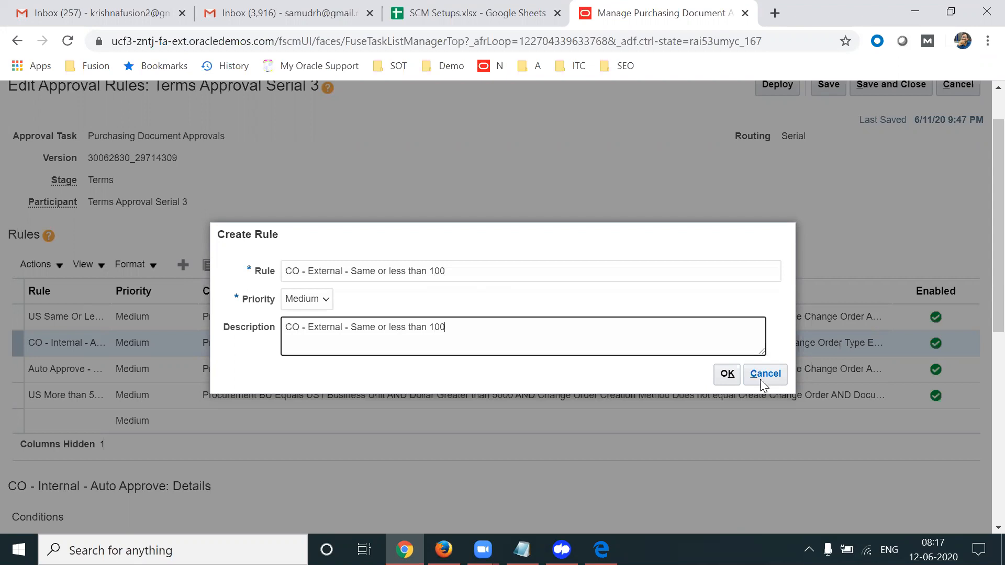
pyautogui.click(734, 373)
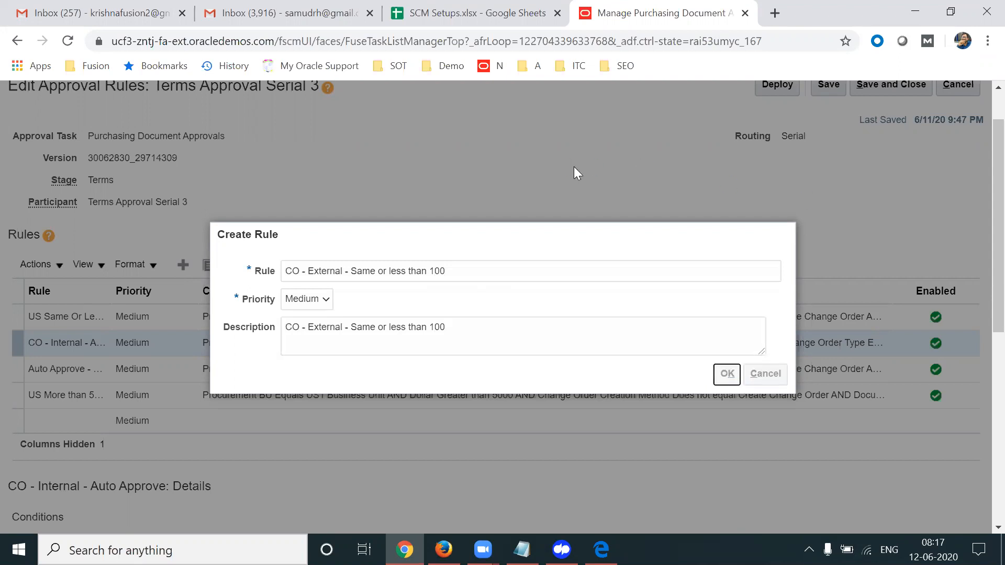
# Change the Change Order Type condition's value from Internal to External
pyautogui.scroll(-6, 980, 197)
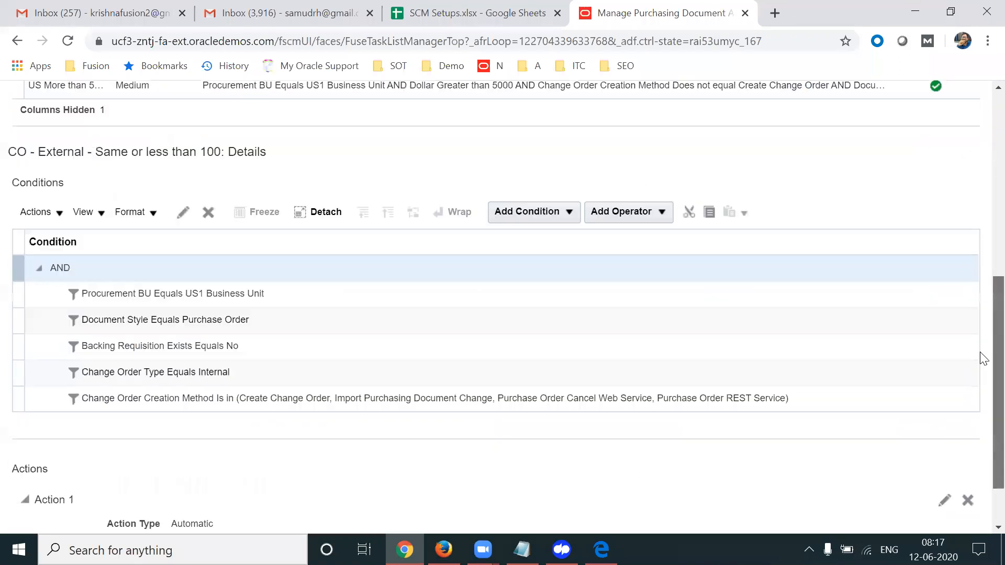
pyautogui.scroll(-1, 980, 369)
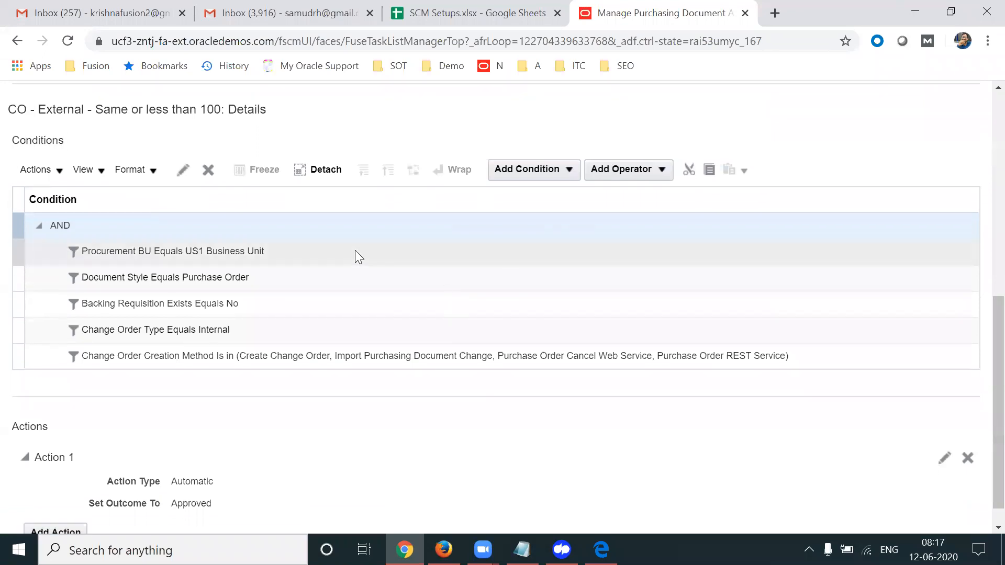
pyautogui.click(250, 359)
pyautogui.click(548, 168)
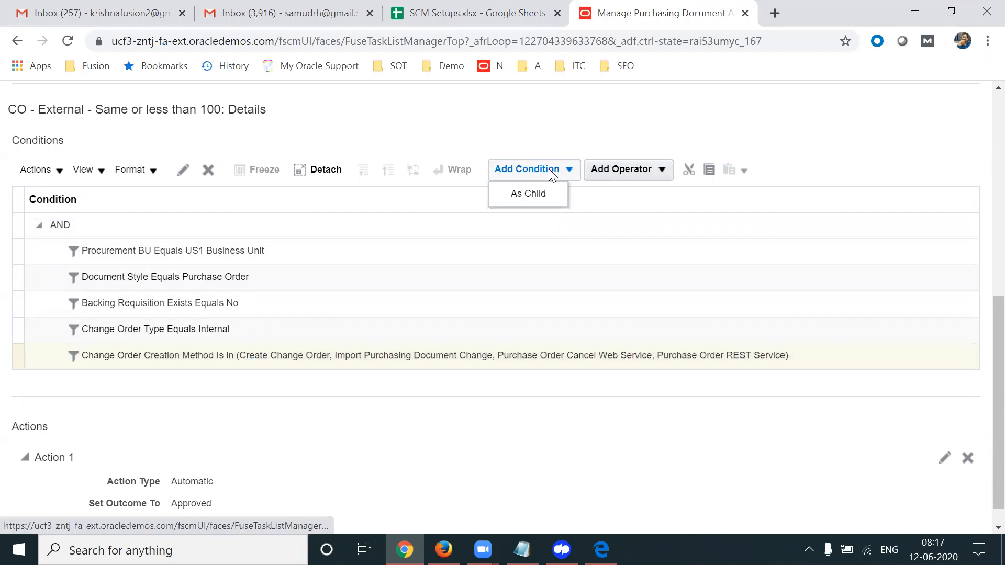
pyautogui.click(215, 327)
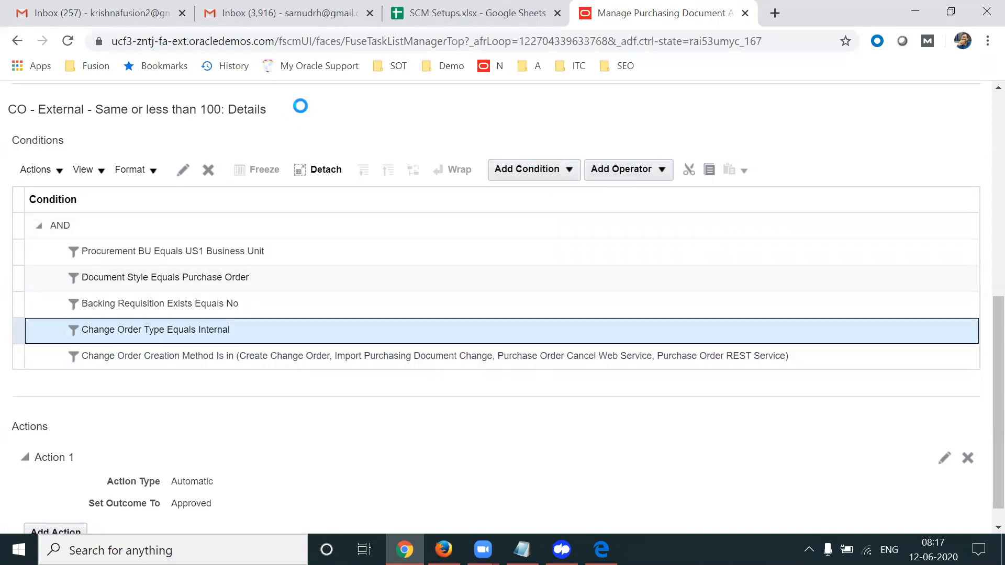
pyautogui.click(182, 169)
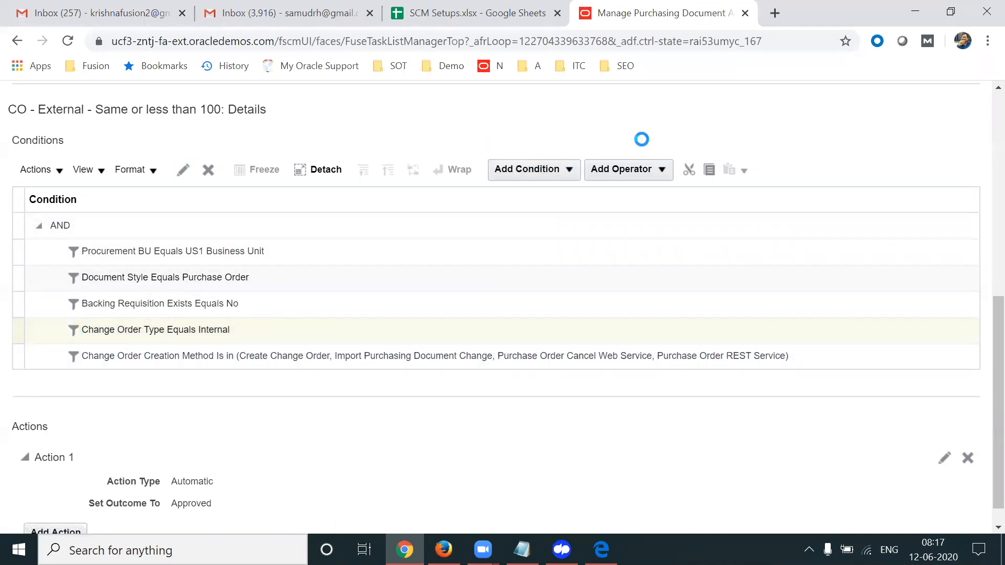
pyautogui.click(490, 365)
pyautogui.click(482, 382)
pyautogui.click(560, 394)
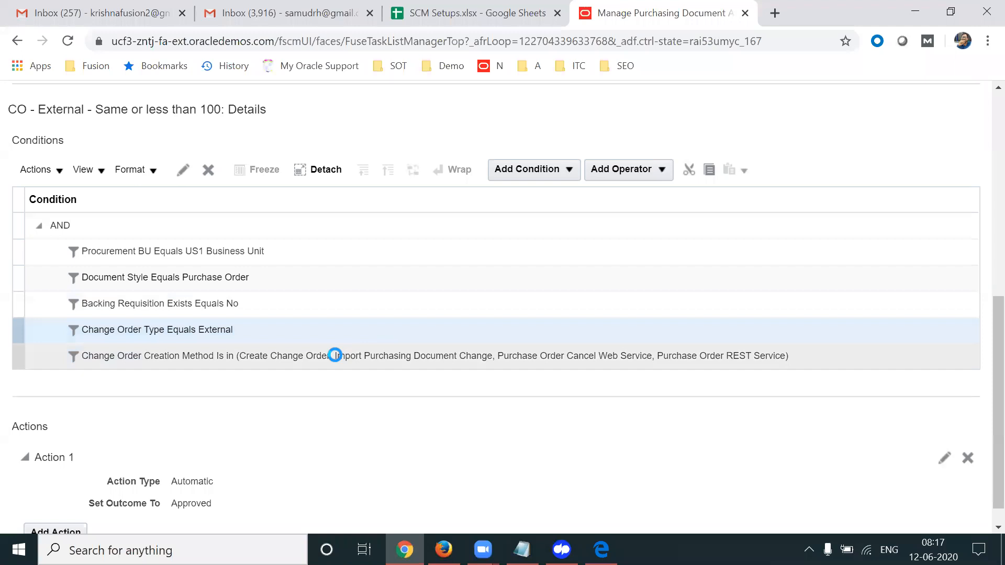
# Start adding a new condition below the last condition in the rule
pyautogui.click(334, 355)
pyautogui.click(567, 171)
pyautogui.click(528, 217)
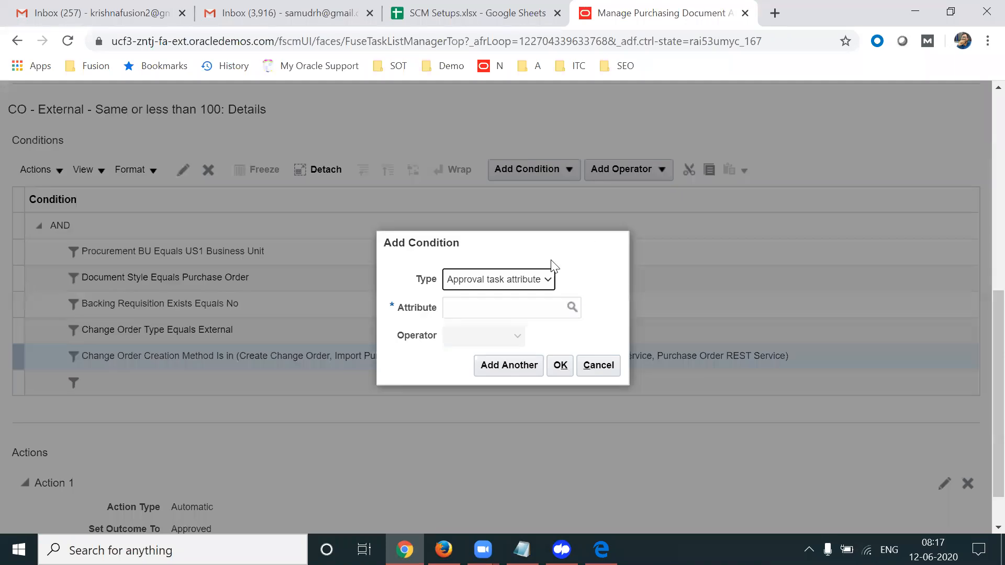
# Search the new condition's attribute field, trying 'Document Tot' and then 'Change Order'
pyautogui.click(490, 307)
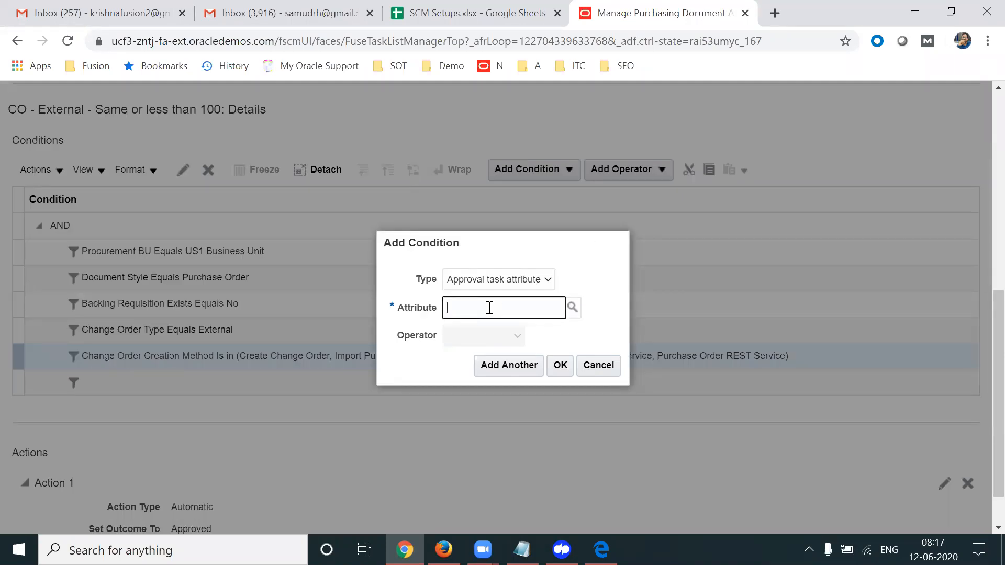
pyautogui.write('P')
pyautogui.press('BackSpace')
pyautogui.write('Document Total')
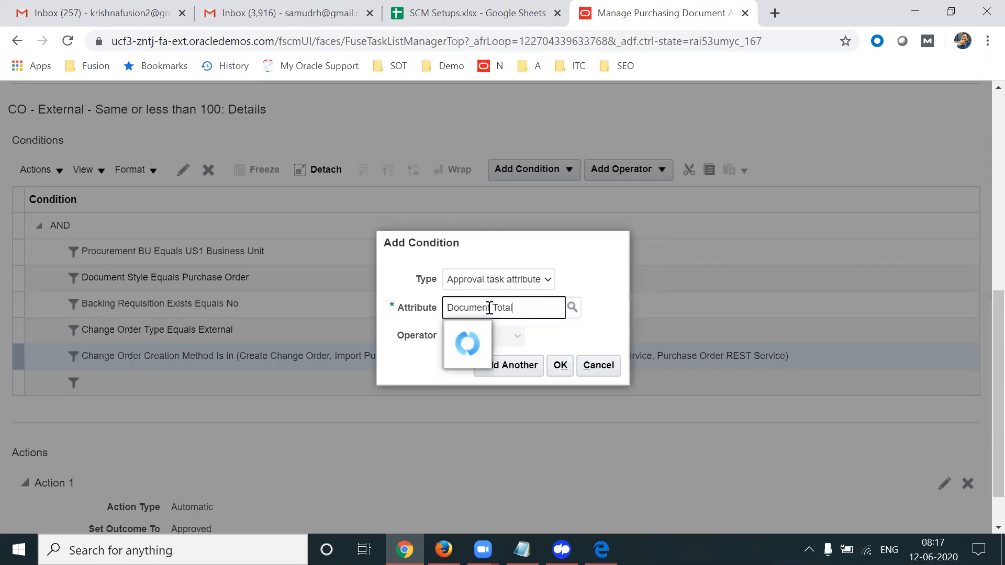
pyautogui.click(568, 332)
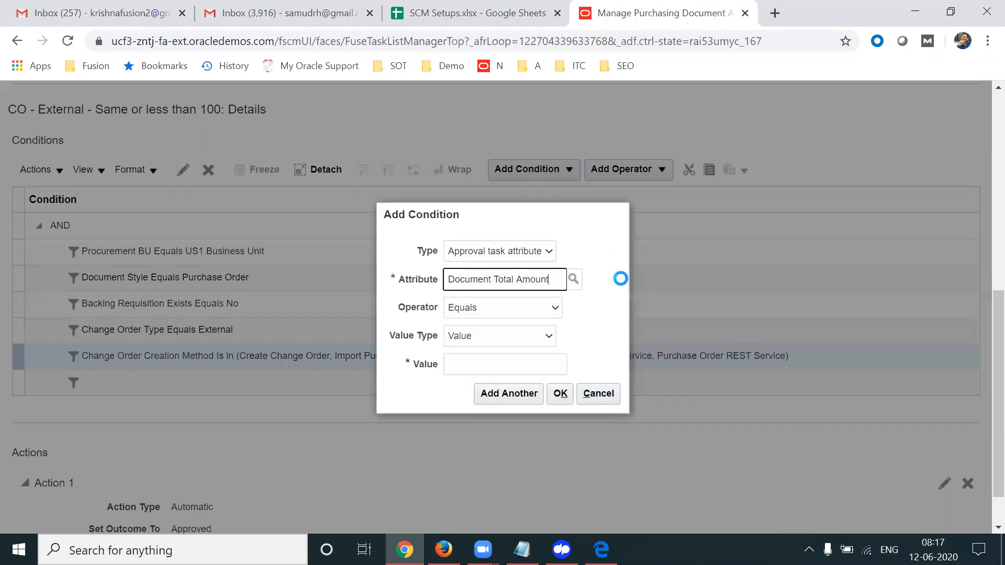
pyautogui.click(553, 309)
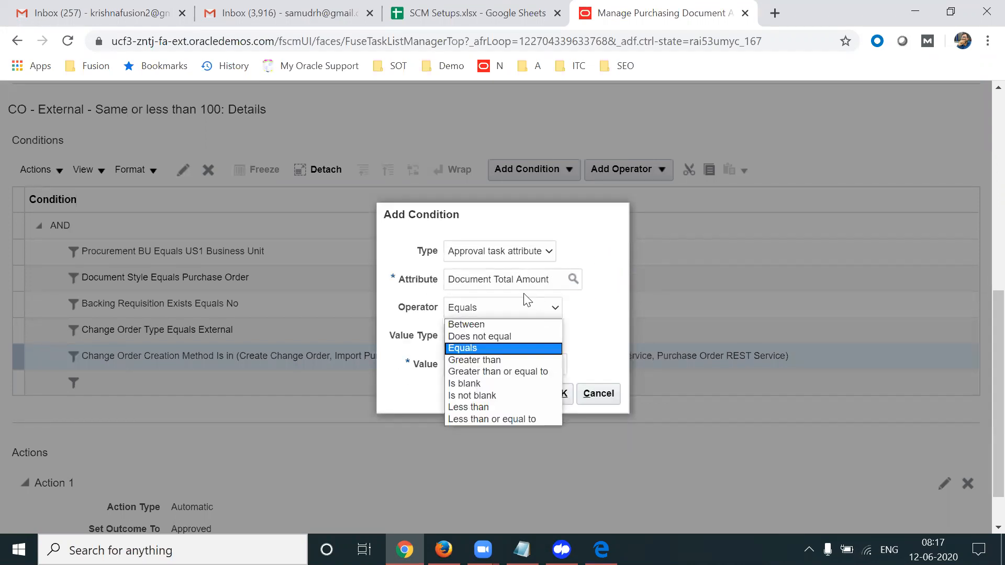
pyautogui.tripleClick(515, 281)
pyautogui.write('Cha')
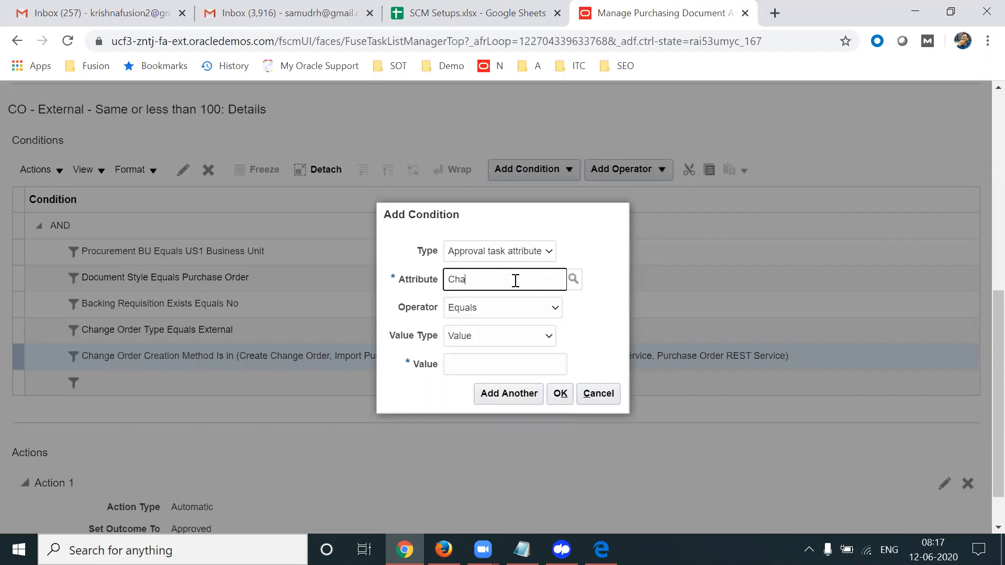
pyautogui.write('nge Order')
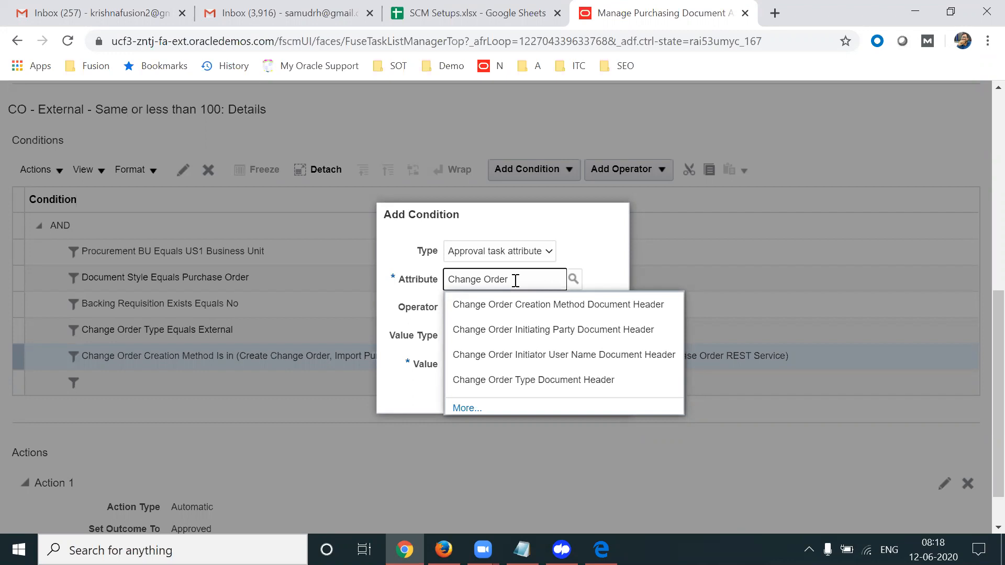
# Set the condition to Document Total Amount Less than or equal to 2000 and confirm
pyautogui.tripleClick(515, 281)
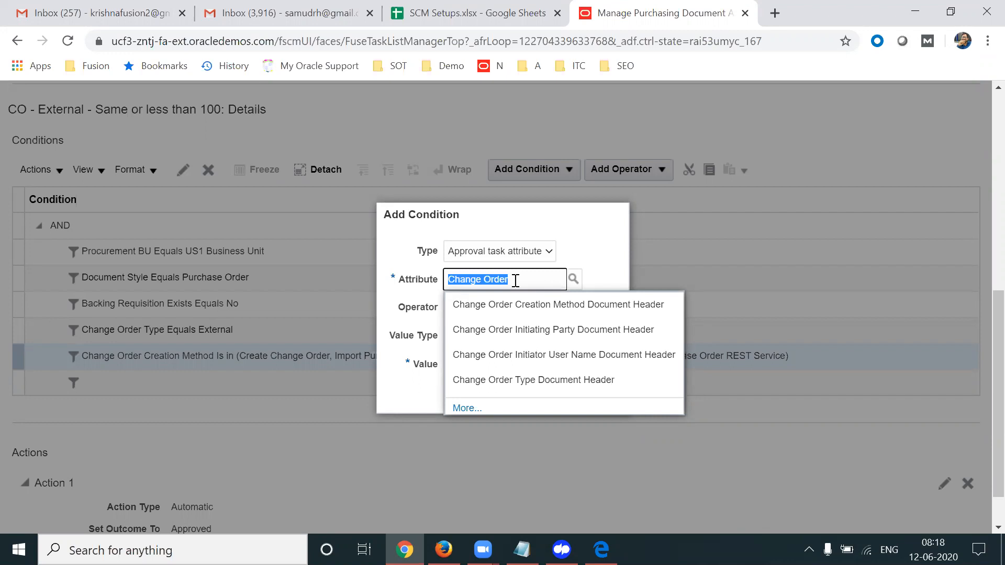
pyautogui.write('Pur')
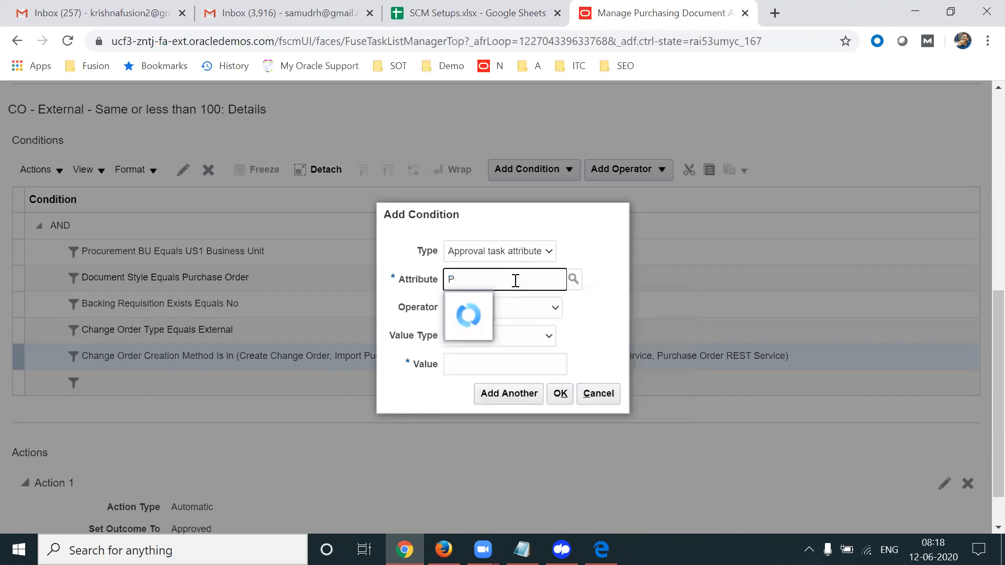
pyautogui.press('BackSpace')
pyautogui.press('BackSpace')
pyautogui.press('BackSpace')
pyautogui.write('Do')
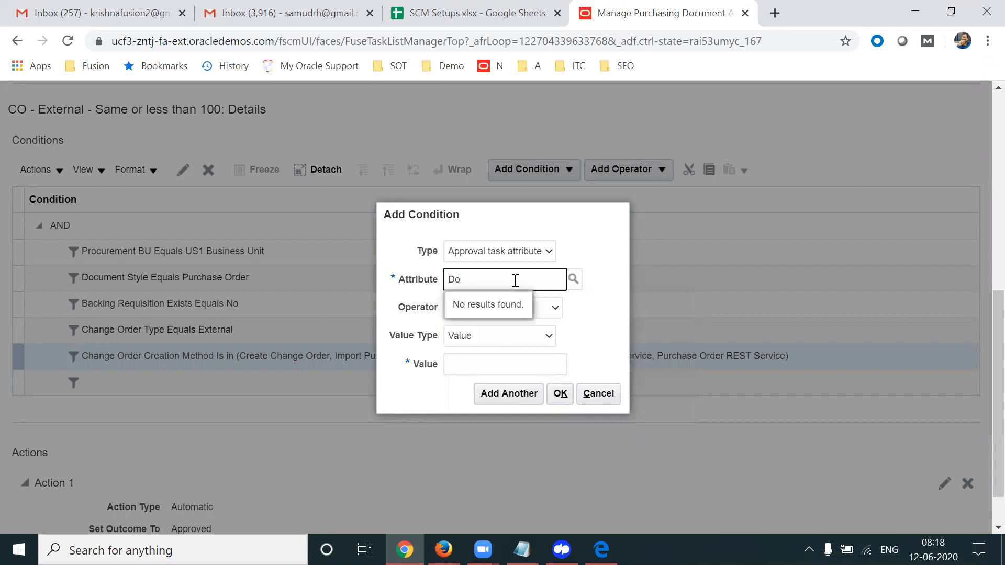
pyautogui.write('cument')
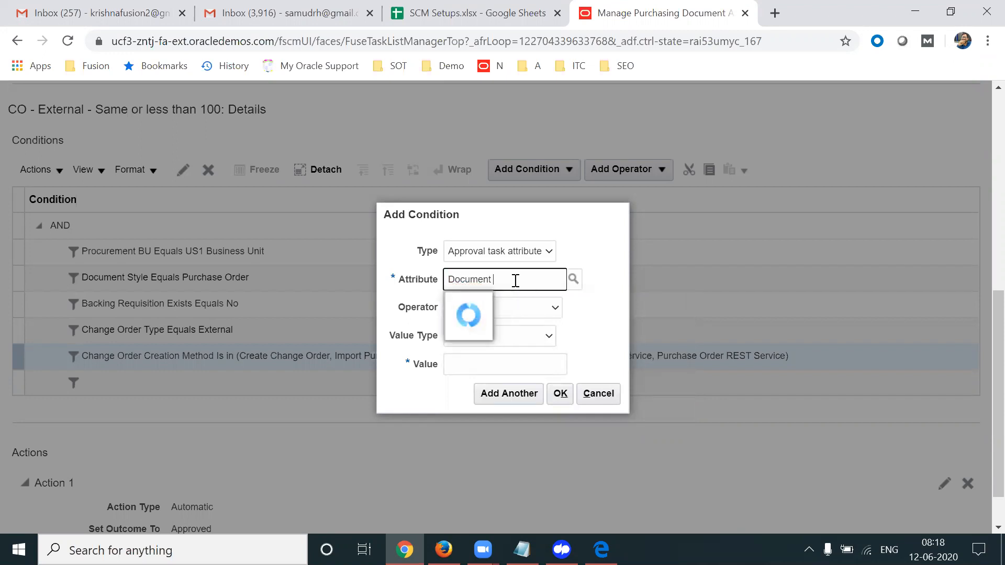
pyautogui.write(' Total')
pyautogui.click(486, 308)
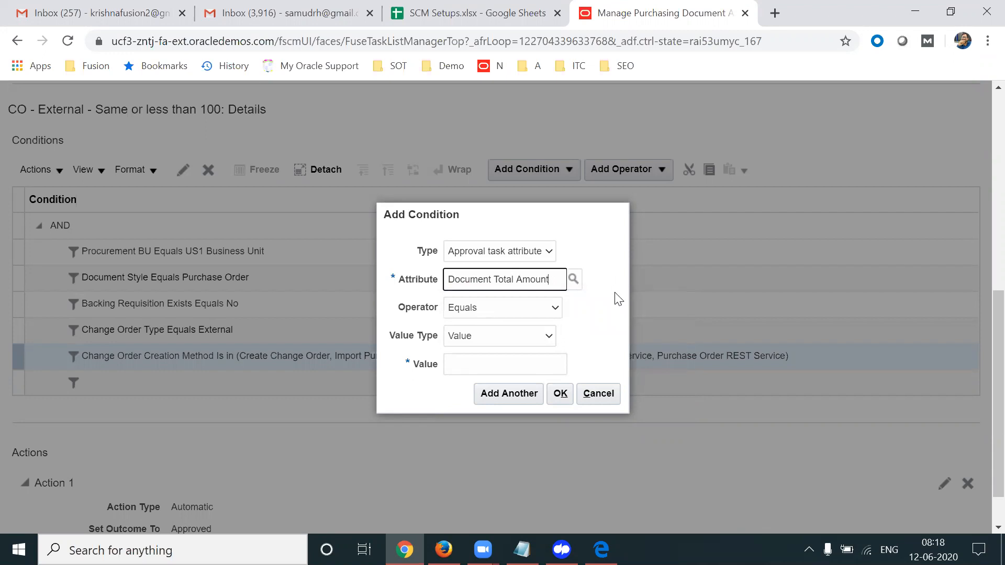
pyautogui.click(502, 314)
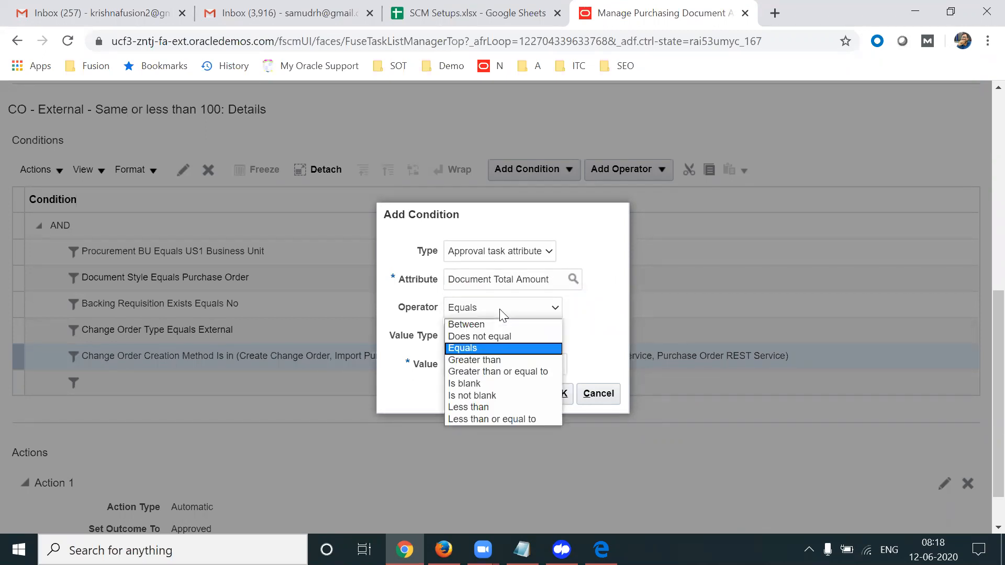
pyautogui.click(479, 418)
pyautogui.click(545, 361)
pyautogui.write('2000')
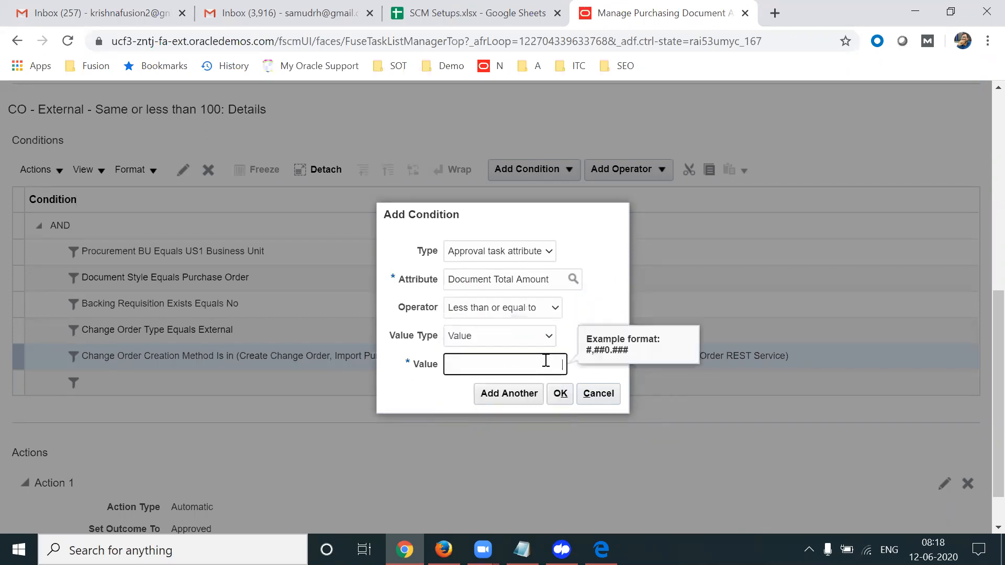
pyautogui.click(560, 394)
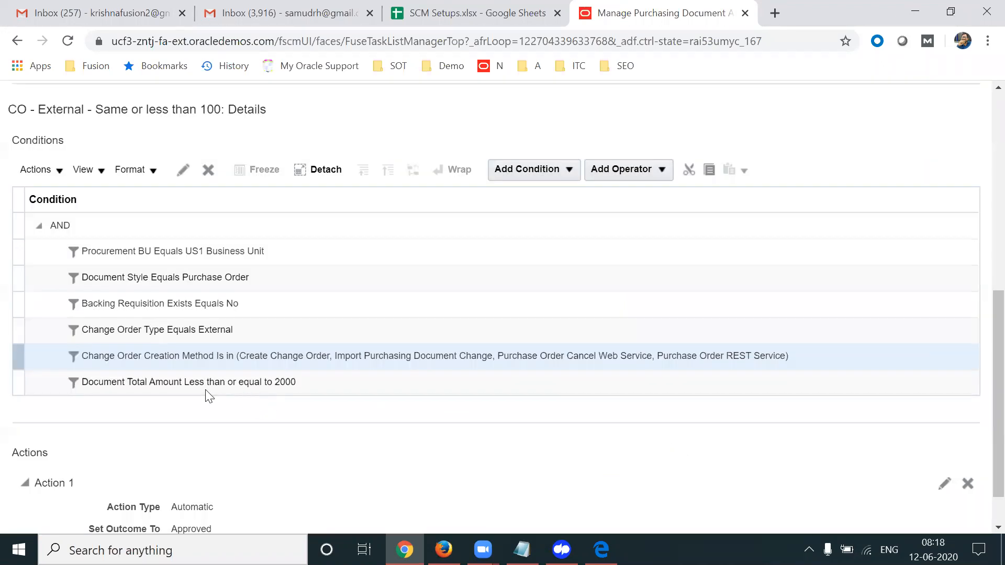
# Edit the Document Total Amount condition, replacing the 2,000 limit with 100
pyautogui.click(186, 384)
pyautogui.scroll(-1, 980, 373)
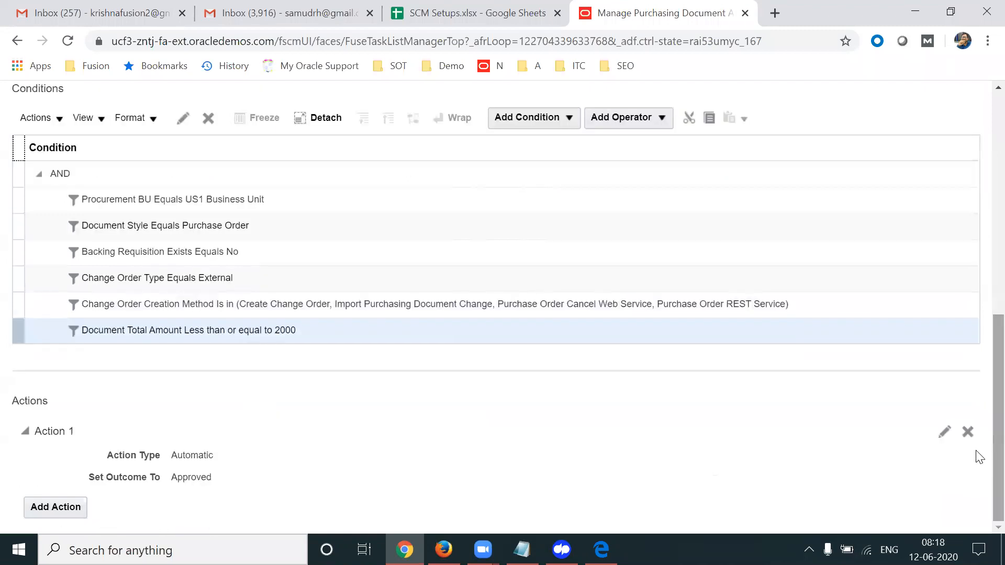
pyautogui.click(946, 433)
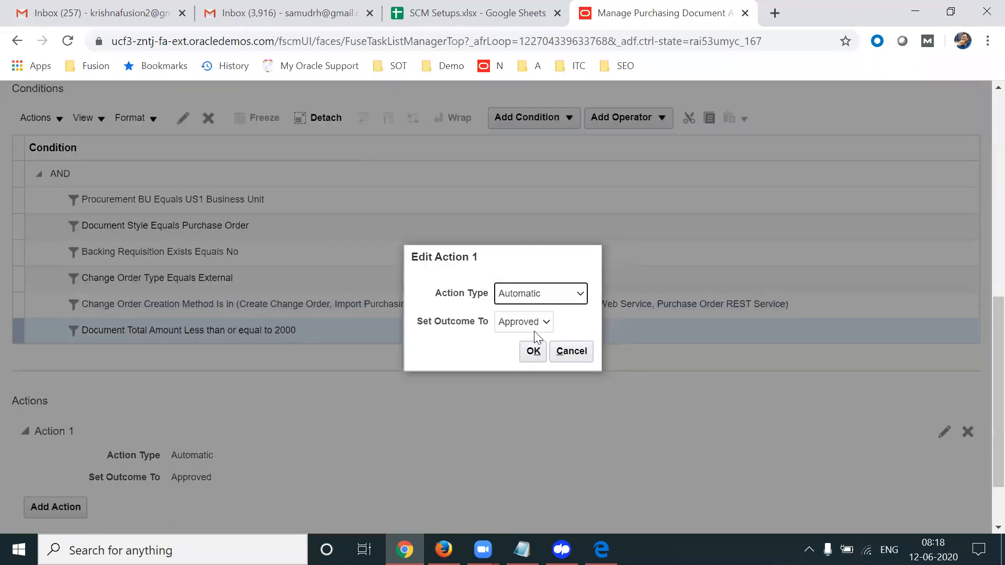
pyautogui.click(571, 350)
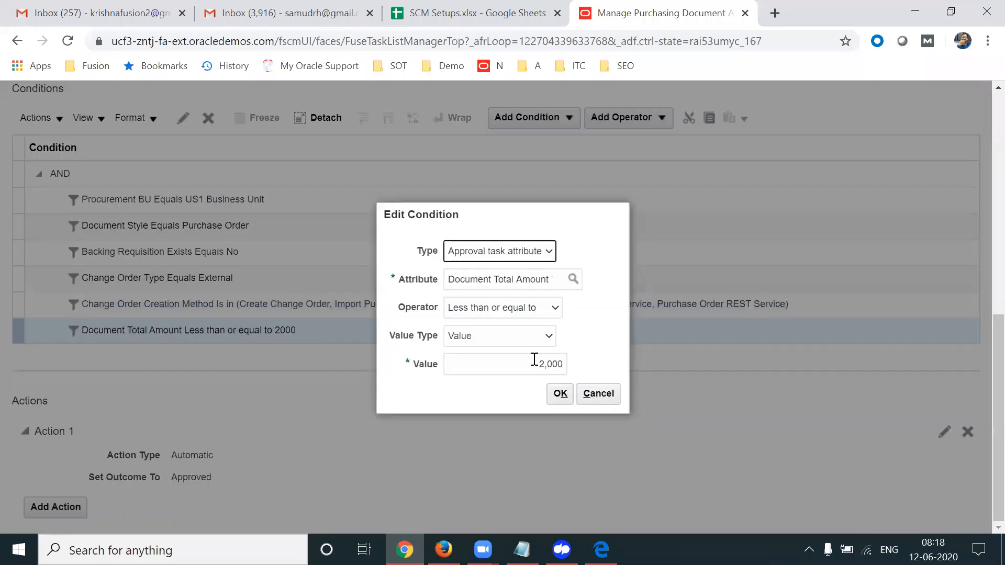
pyautogui.moveTo(527, 365); pyautogui.dragTo(601, 368)
pyautogui.write('100')
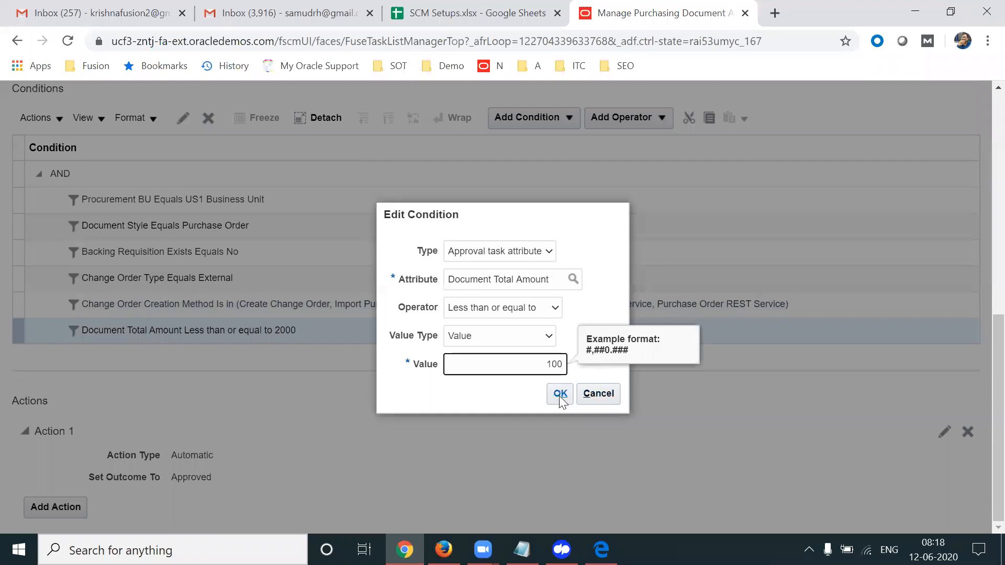
pyautogui.click(560, 397)
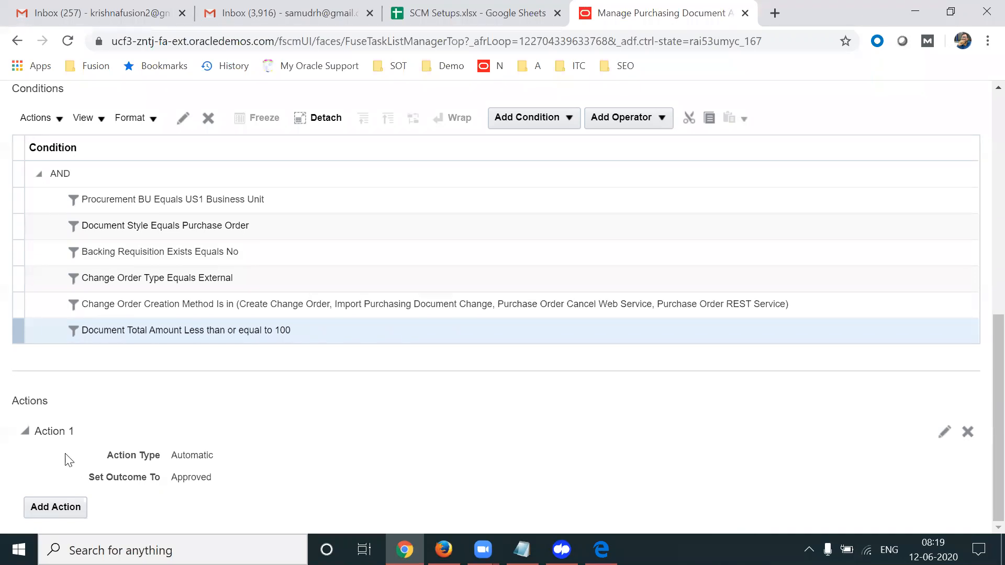
pyautogui.doubleClick(58, 430)
pyautogui.click(286, 432)
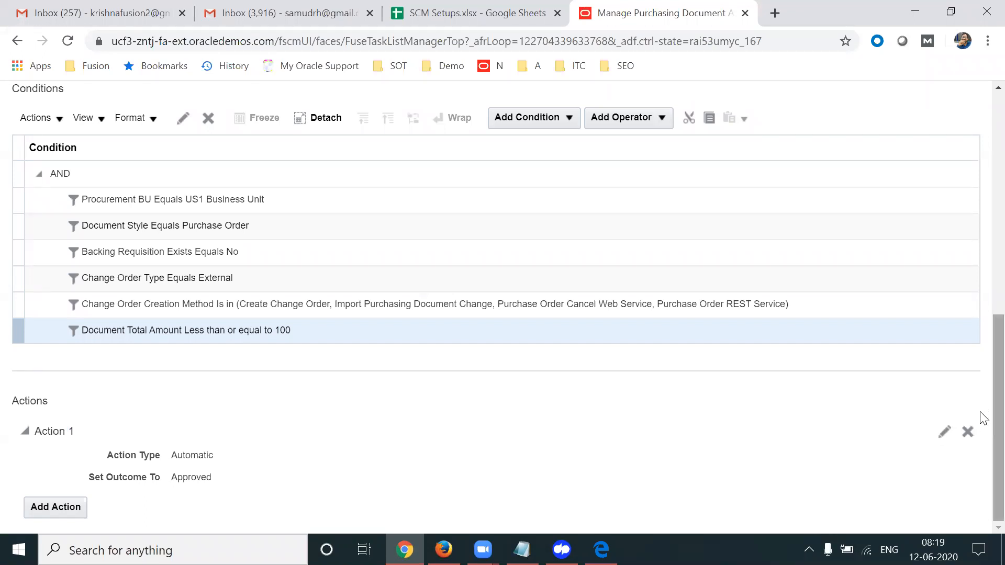
pyautogui.scroll(10, 979, 301)
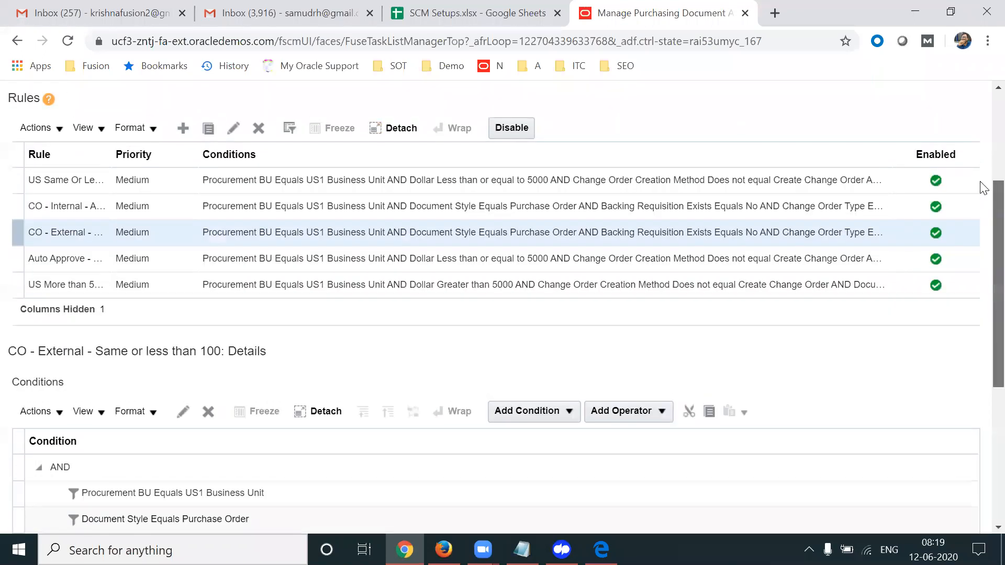
# Save and deploy the updated approval rules, accepting the warning and confirmation
pyautogui.click(837, 149)
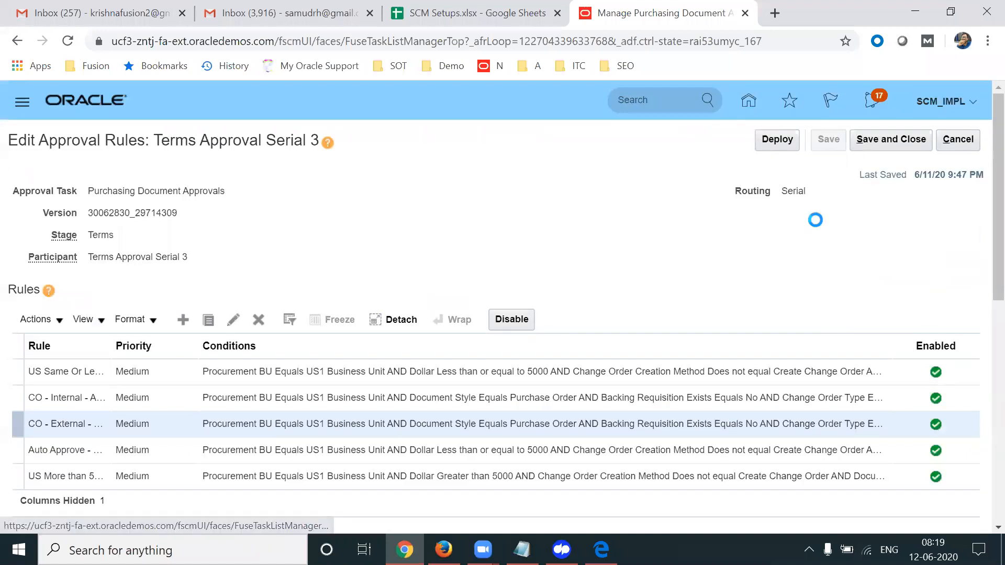
pyautogui.click(778, 140)
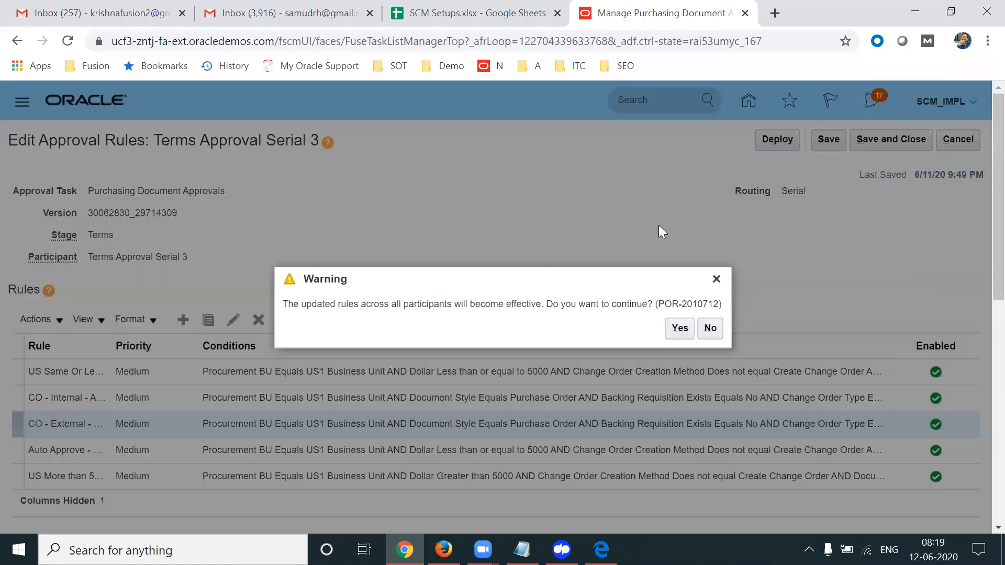
pyautogui.click(680, 328)
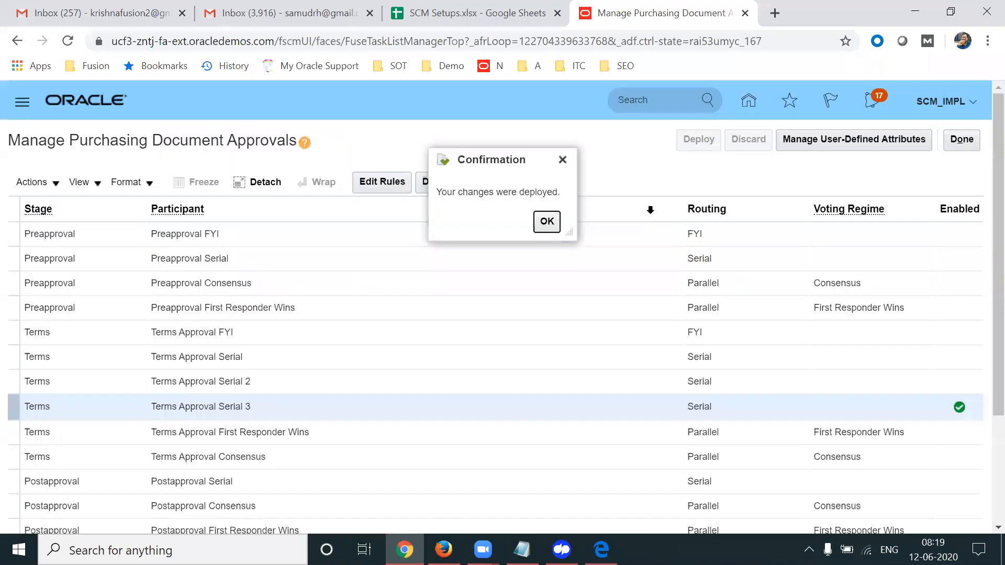
pyautogui.click(546, 221)
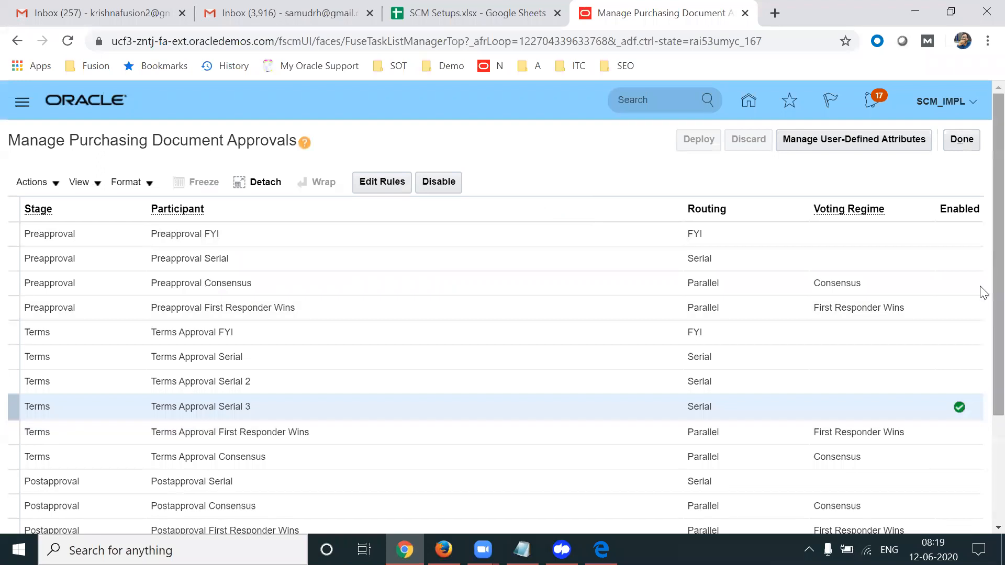
# Finish with the approval rules and go to the SCM Setups spreadsheet's Document Header cell M48
pyautogui.scroll(-3, 980, 304)
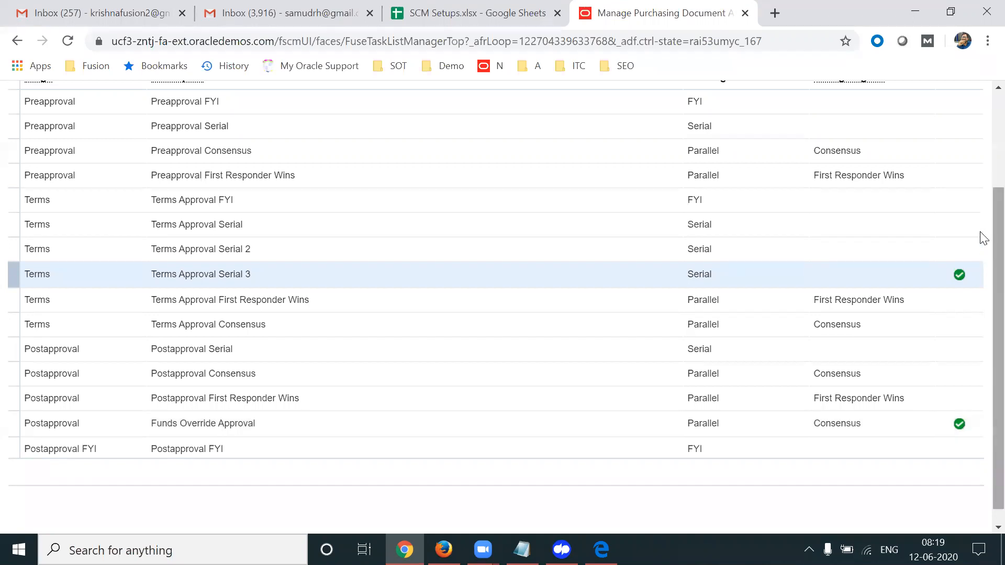
pyautogui.scroll(3, 980, 260)
pyautogui.click(961, 140)
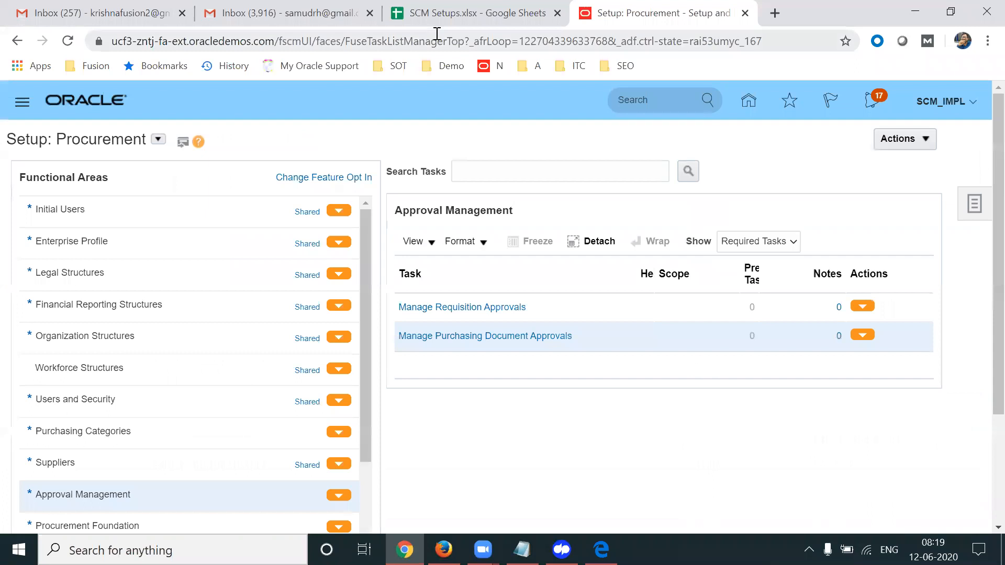
pyautogui.click(434, 14)
pyautogui.click(681, 245)
pyautogui.click(676, 261)
pyautogui.click(671, 278)
pyautogui.click(665, 312)
pyautogui.press('Down')
pyautogui.press('Down')
pyautogui.press('Down')
pyautogui.press('Down')
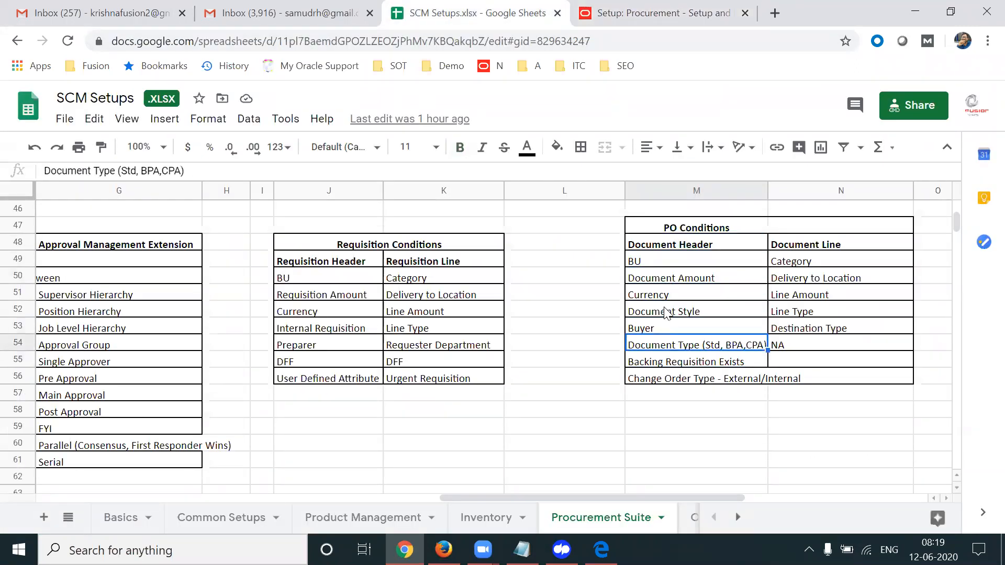
pyautogui.press('Up')
pyautogui.press('Up')
pyautogui.press('Up')
pyautogui.press('Up')
pyautogui.press('Up')
pyautogui.press('Up')
pyautogui.press('Up')
pyautogui.press('Up')
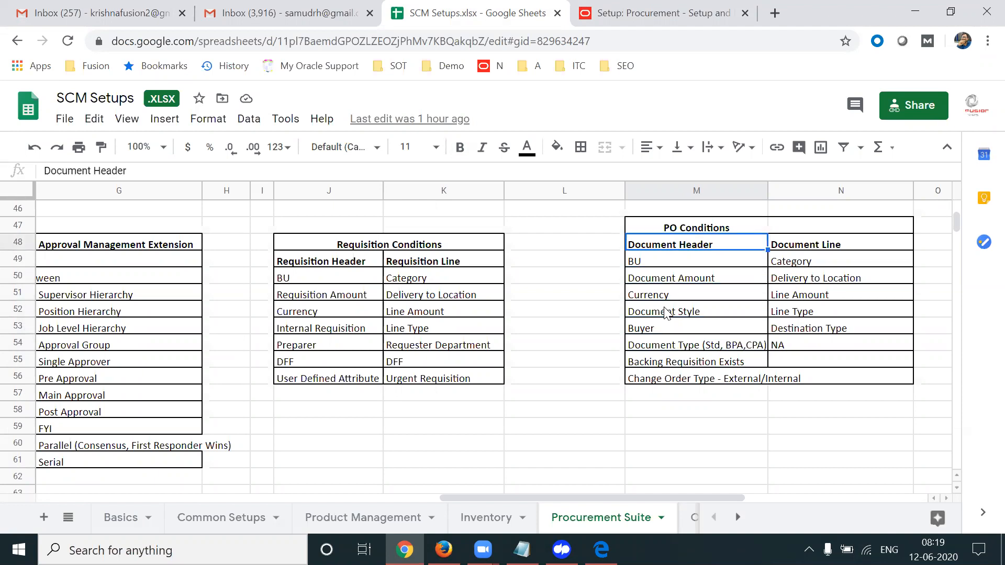
pyautogui.press('Down')
pyautogui.press('Down')
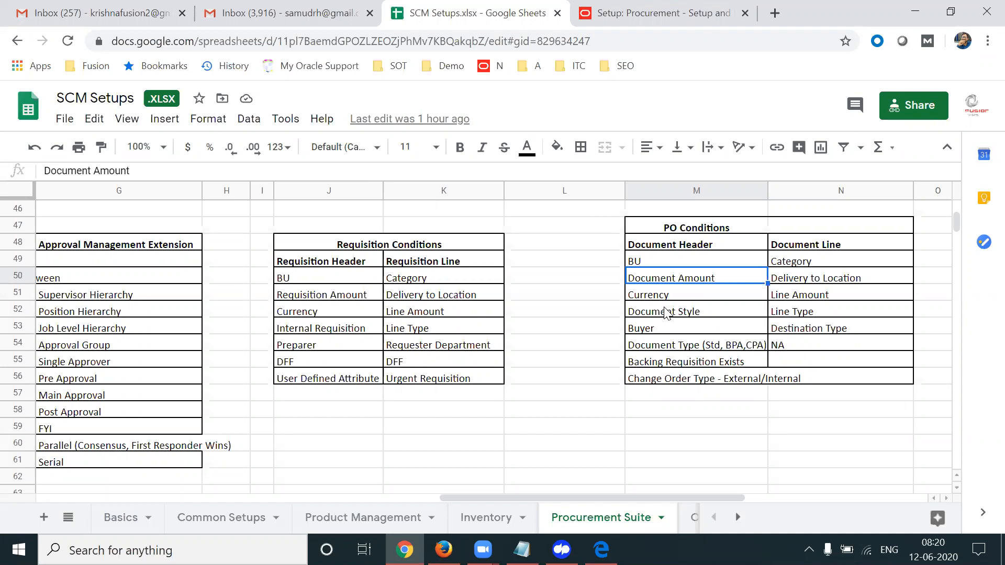
pyautogui.press('Up')
pyautogui.press('Up')
pyautogui.press('Down')
pyautogui.press('Down')
pyautogui.press('Down')
pyautogui.press('Down')
pyautogui.press('Down')
pyautogui.press('Down')
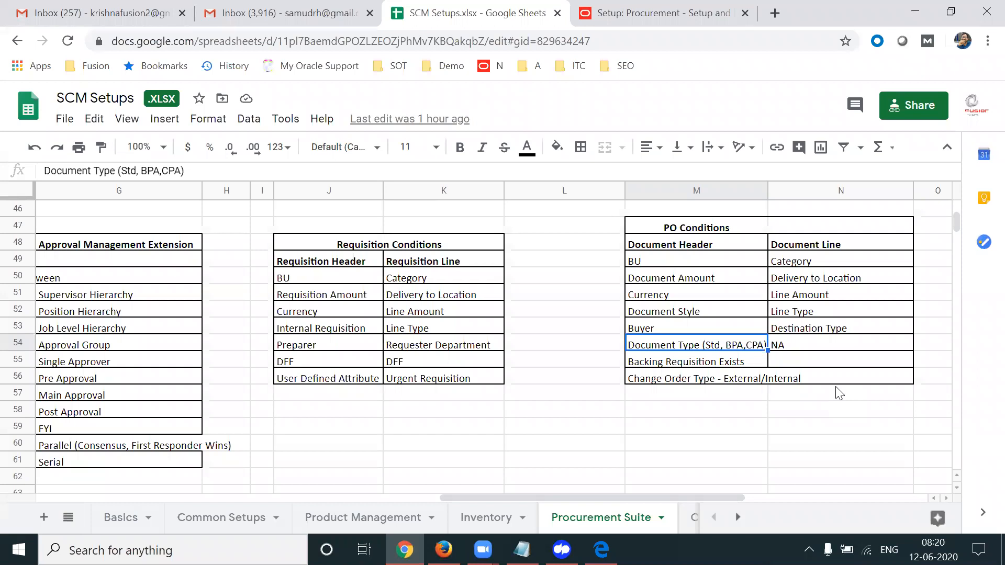
pyautogui.press('Up')
pyautogui.press('Up')
pyautogui.press('Up')
pyautogui.press('Up')
pyautogui.press('Up')
pyautogui.press('Up')
pyautogui.press('Right')
pyautogui.press('Down')
pyautogui.press('Down')
pyautogui.press('Down')
pyautogui.press('Down')
pyautogui.press('Down')
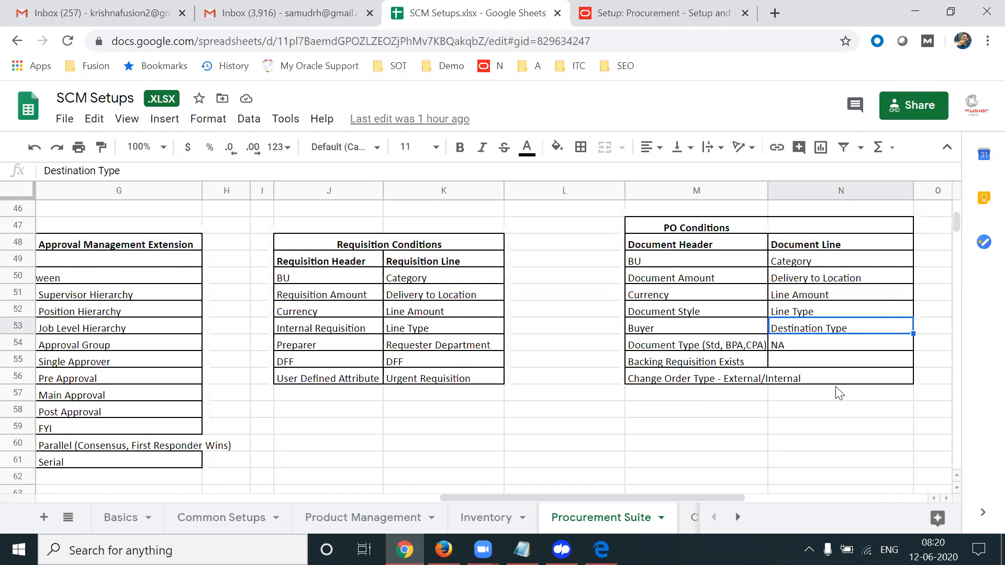
pyautogui.press('Up')
pyautogui.press('Up')
pyautogui.press('Down')
pyautogui.press('Down')
pyautogui.press('Down')
pyautogui.press('Up')
pyautogui.press('Up')
pyautogui.press('Up')
pyautogui.press('Up')
pyautogui.press('Up')
pyautogui.press('Up')
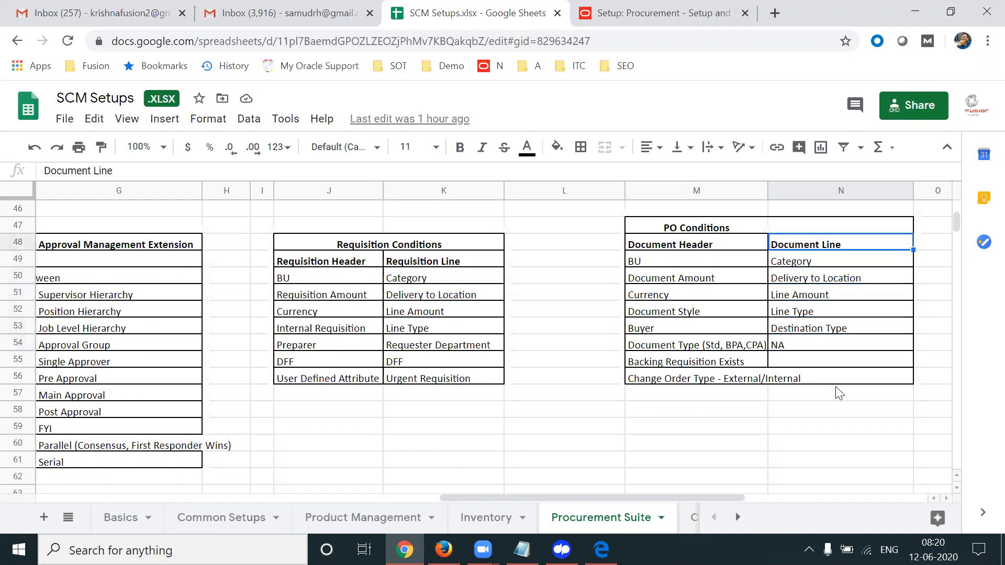
pyautogui.press('Left')
pyautogui.press('Up')
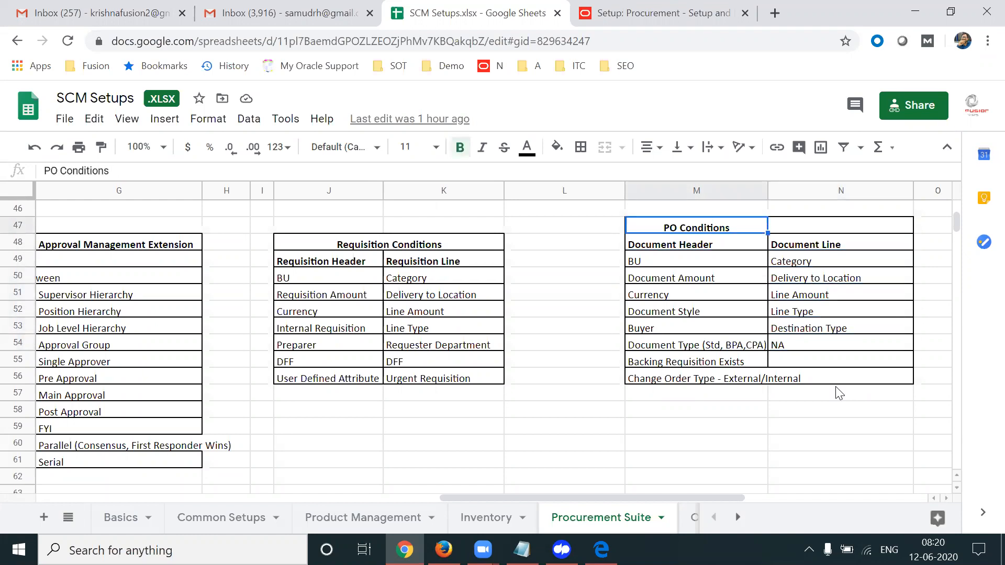
pyautogui.press('Right')
pyautogui.press('Down')
pyautogui.press('Up')
pyautogui.press('Left')
pyautogui.press('Down')
pyautogui.press('Down')
pyautogui.press('Down')
pyautogui.press('Down')
pyautogui.press('Down')
pyautogui.press('Down')
pyautogui.press('Down')
pyautogui.press('Down')
pyautogui.press('Down')
pyautogui.press('Up')
pyautogui.hotkey('ctrl', 'Up')
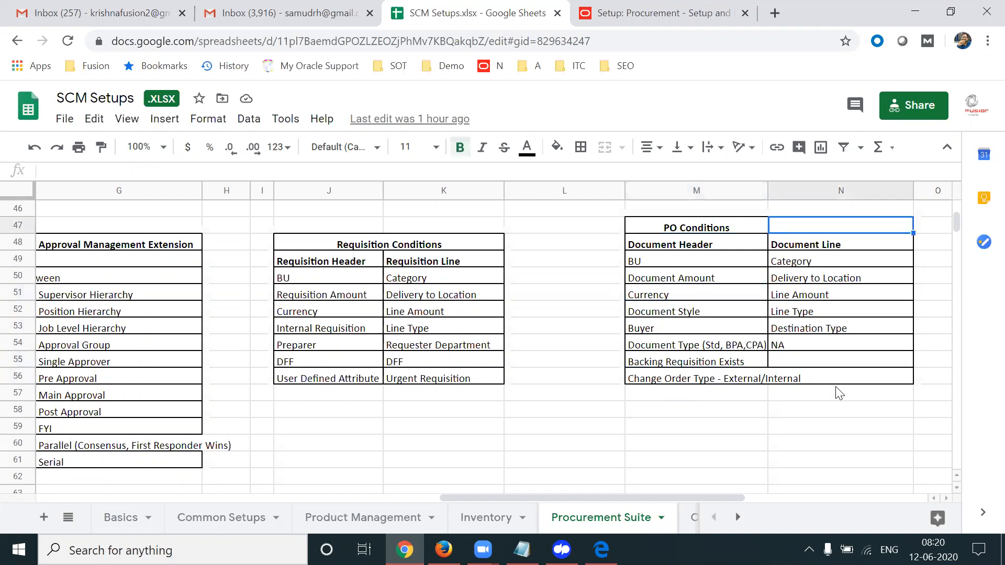